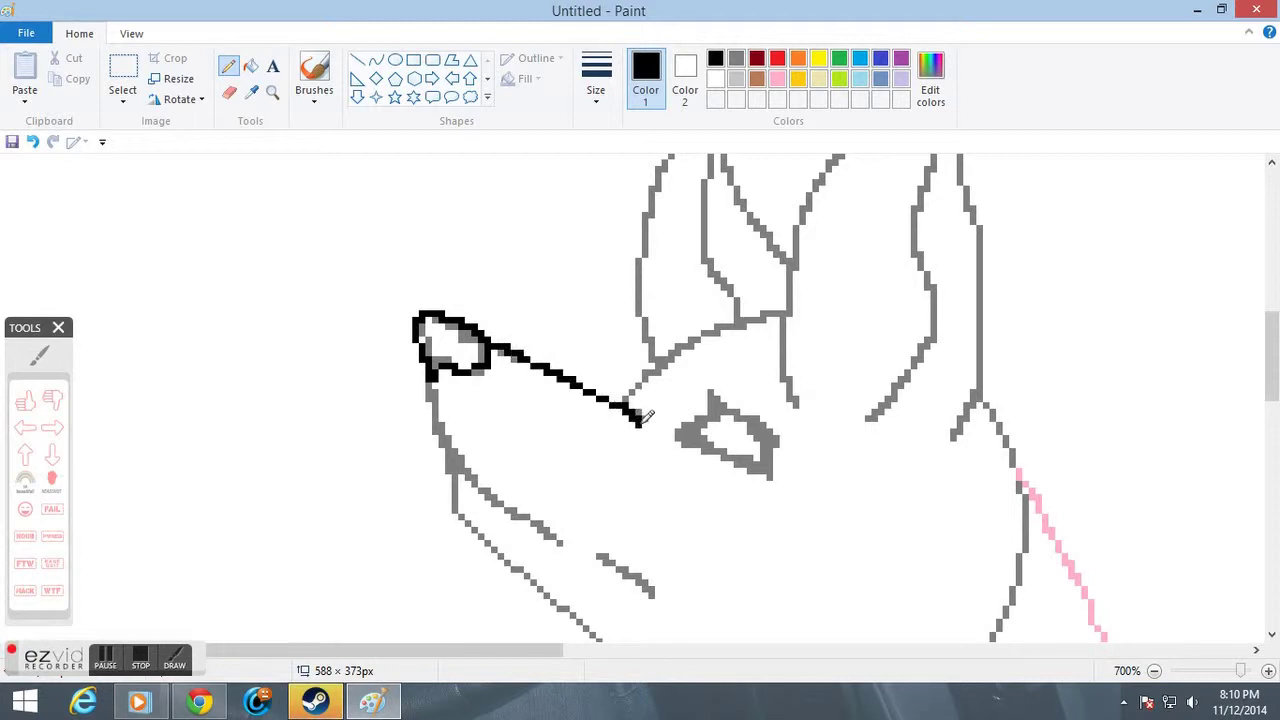
# Trace the canine's forehead, muzzle front, mouth line and lower jaw in black over the grey sketch.
pyautogui.moveTo(676, 348); pyautogui.dragTo(788, 338)
pyautogui.scroll(-2, 447, 268)
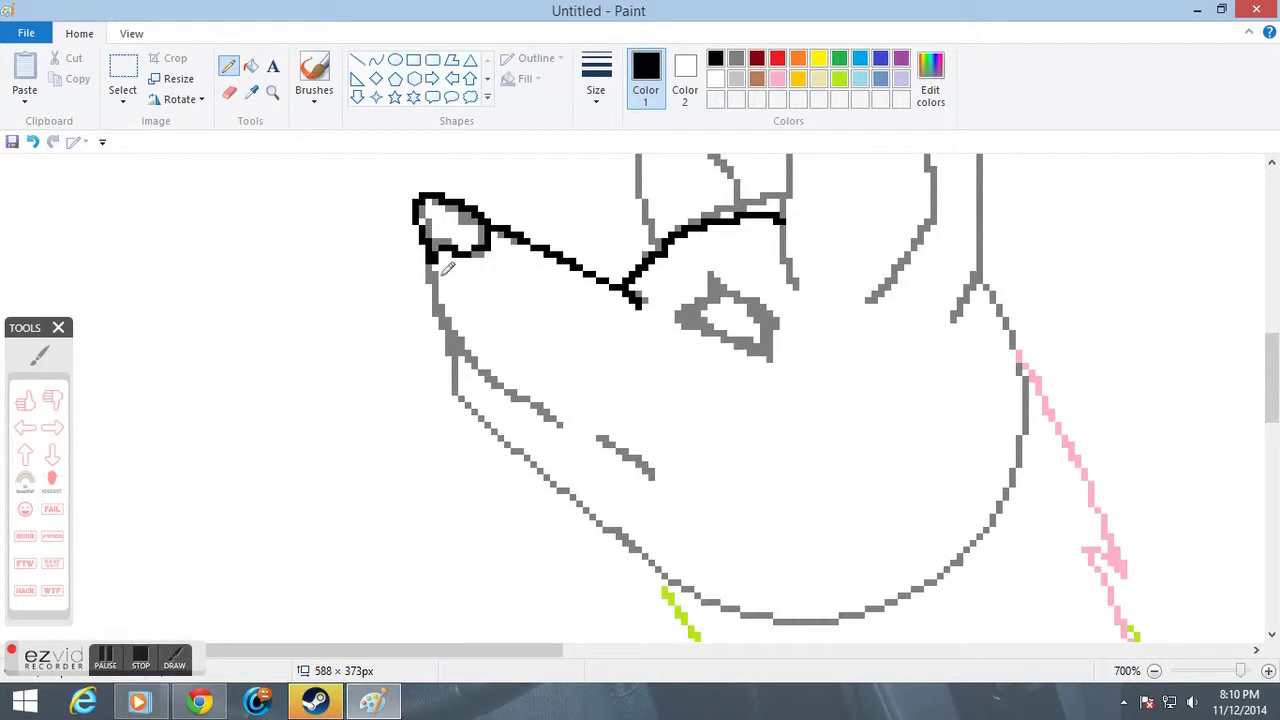
pyautogui.moveTo(437, 282)
pyautogui.mouseDown()
pyautogui.moveTo(444, 323)
pyautogui.moveTo(473, 353)
pyautogui.moveTo(560, 424)
pyautogui.moveTo(635, 452)
pyautogui.moveTo(660, 481)
pyautogui.mouseUp()
pyautogui.moveTo(456, 340)
pyautogui.mouseDown()
pyautogui.moveTo(460, 385)
pyautogui.moveTo(715, 605)
pyautogui.mouseUp()
# Draw the near ear in black, slightly forward of the grey guide, including its inner fold and base strokes.
pyautogui.scroll(3, 912, 341)
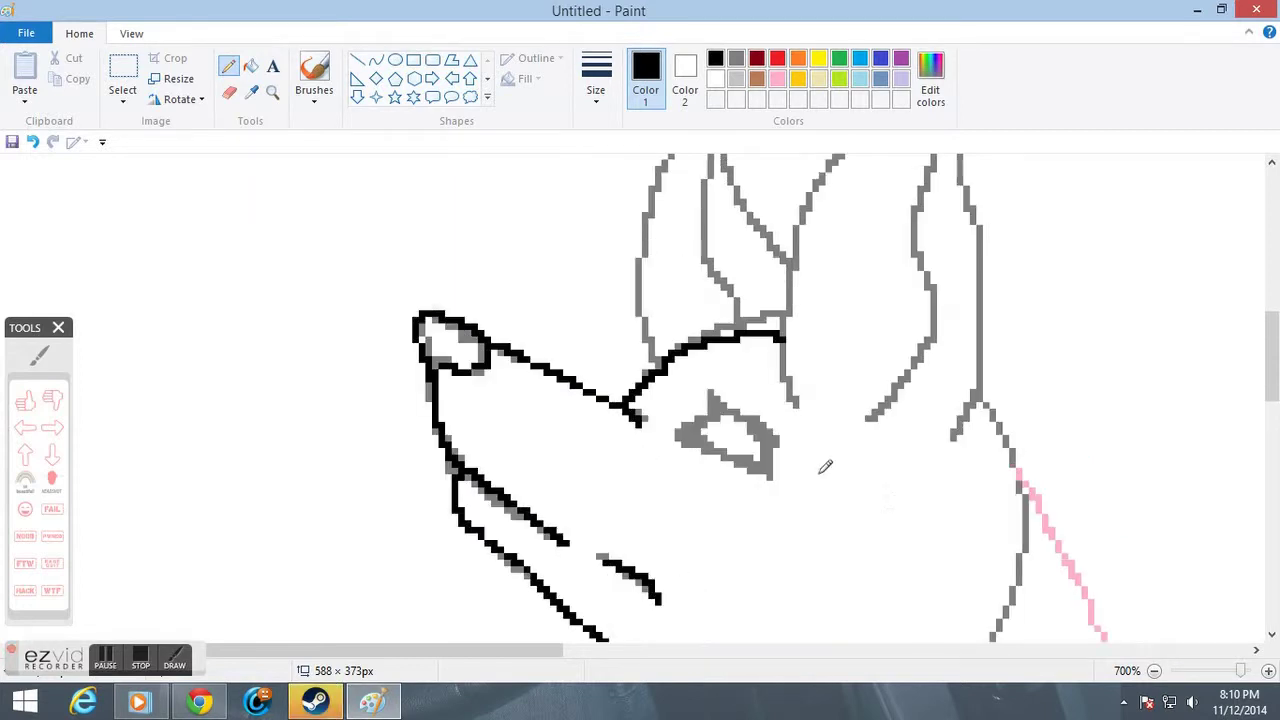
pyautogui.scroll(3, 825, 466)
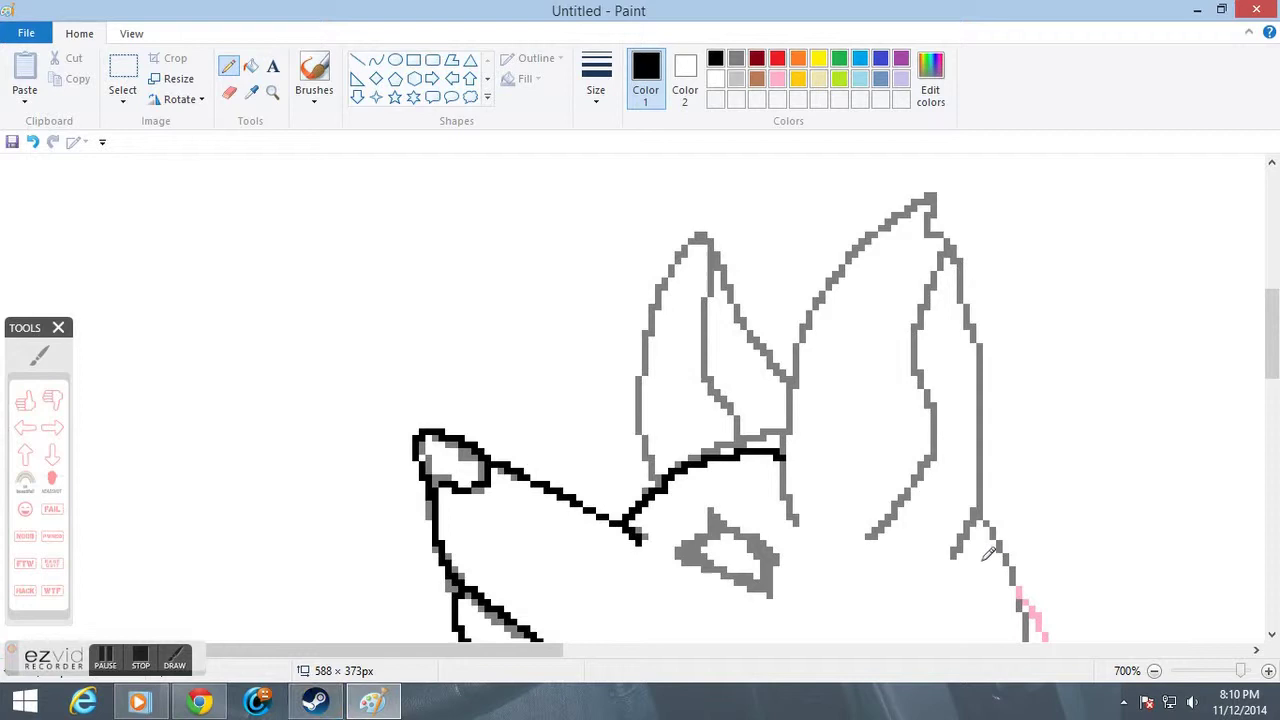
pyautogui.moveTo(972, 563)
pyautogui.mouseDown()
pyautogui.moveTo(957, 469)
pyautogui.moveTo(905, 388)
pyautogui.moveTo(866, 222)
pyautogui.moveTo(808, 256)
pyautogui.mouseUp()
pyautogui.moveTo(780, 304)
pyautogui.mouseDown()
pyautogui.moveTo(743, 436)
pyautogui.moveTo(796, 539)
pyautogui.moveTo(748, 428)
pyautogui.mouseUp()
pyautogui.moveTo(863, 528)
pyautogui.mouseDown()
pyautogui.moveTo(834, 536)
pyautogui.moveTo(888, 495)
pyautogui.mouseUp()
pyautogui.moveTo(856, 364); pyautogui.dragTo(865, 268)
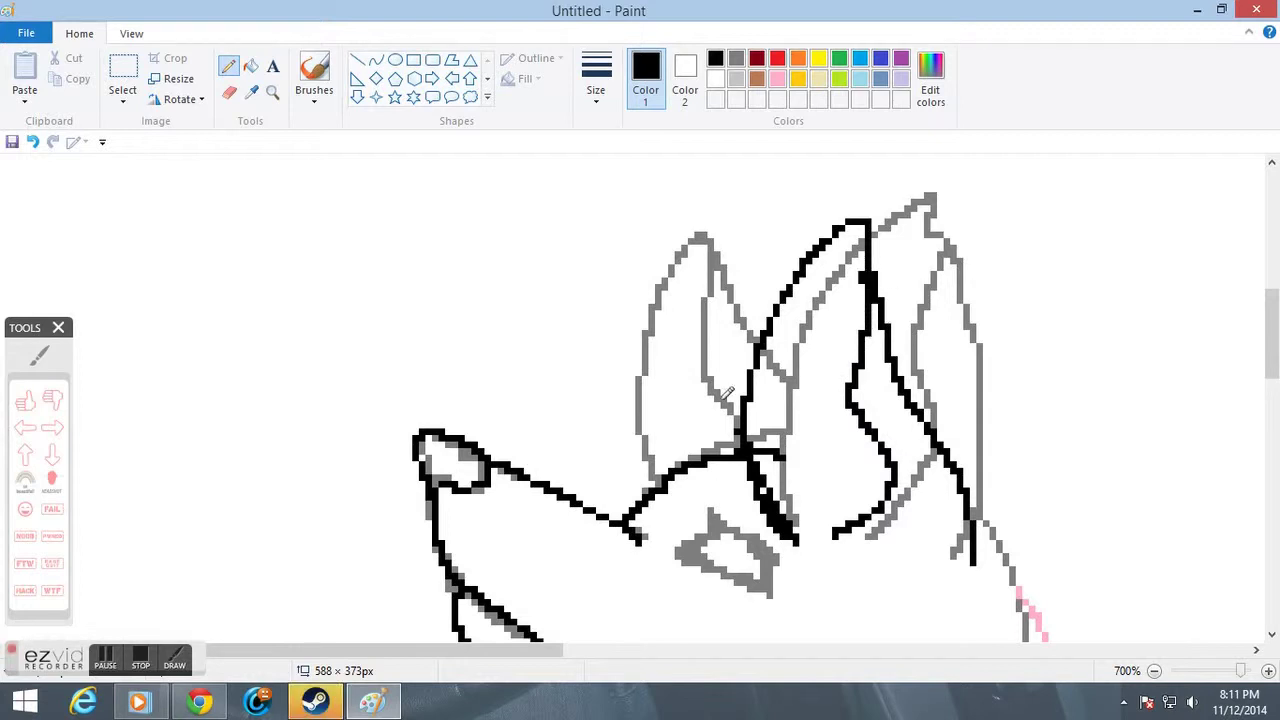
# Outline the far ear in black and redraw its inner line closer to the grey guide.
pyautogui.moveTo(758, 363)
pyautogui.mouseDown()
pyautogui.moveTo(698, 236)
pyautogui.moveTo(654, 273)
pyautogui.moveTo(638, 321)
pyautogui.moveTo(636, 427)
pyautogui.moveTo(664, 466)
pyautogui.mouseUp()
pyautogui.moveTo(748, 414); pyautogui.dragTo(698, 368)
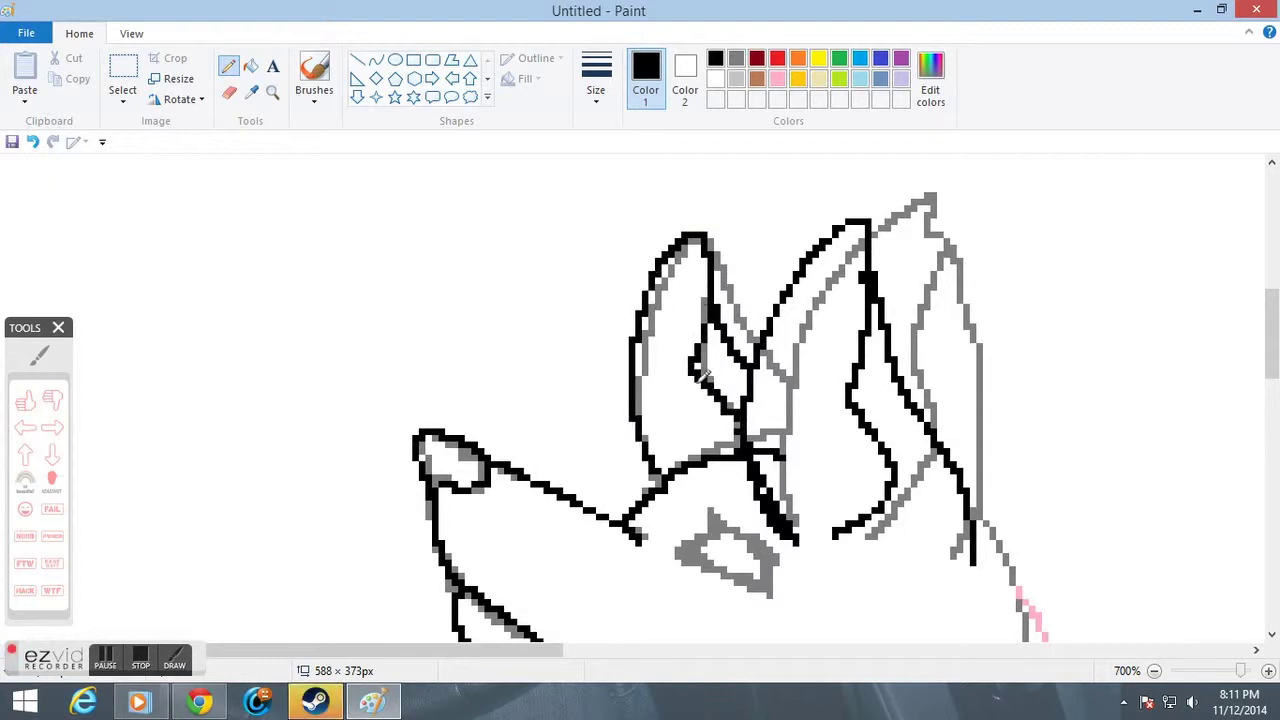
pyautogui.hotkey('ctrl', 'z')
pyautogui.moveTo(742, 434); pyautogui.dragTo(709, 376)
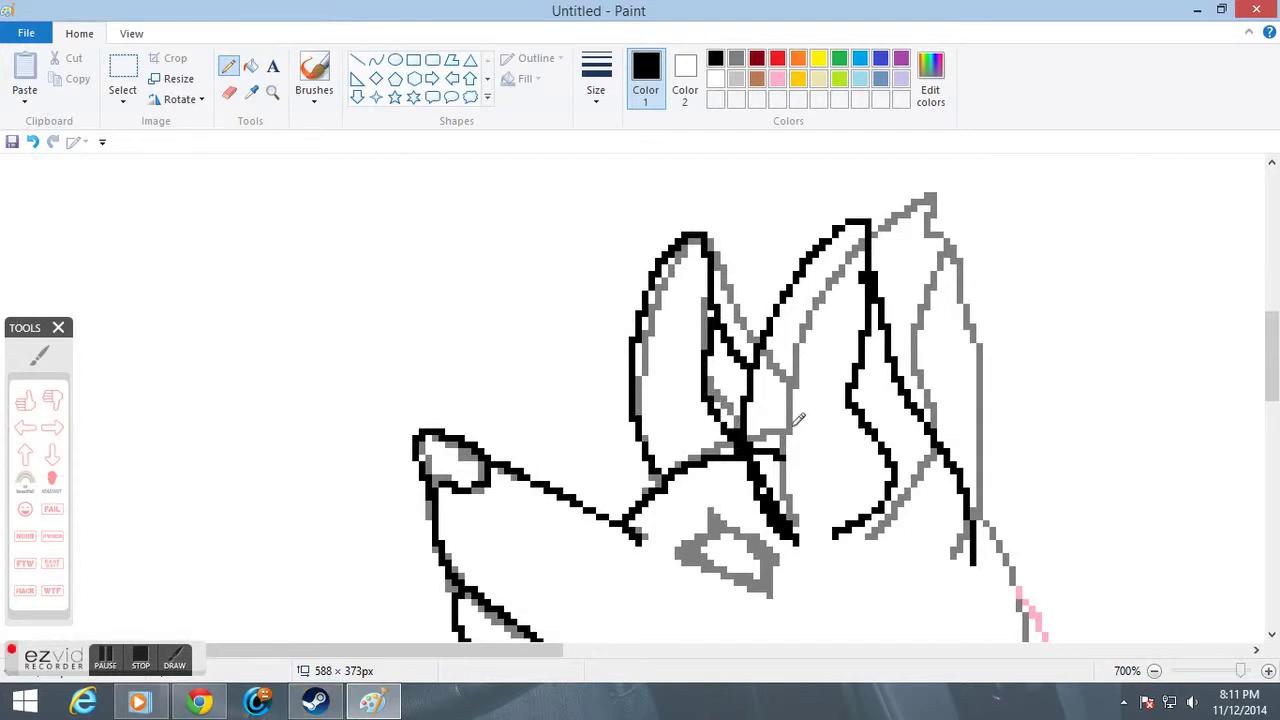
# Trace the eye opening in black and fill in its dark corners and upper lash.
pyautogui.scroll(-2, 730, 408)
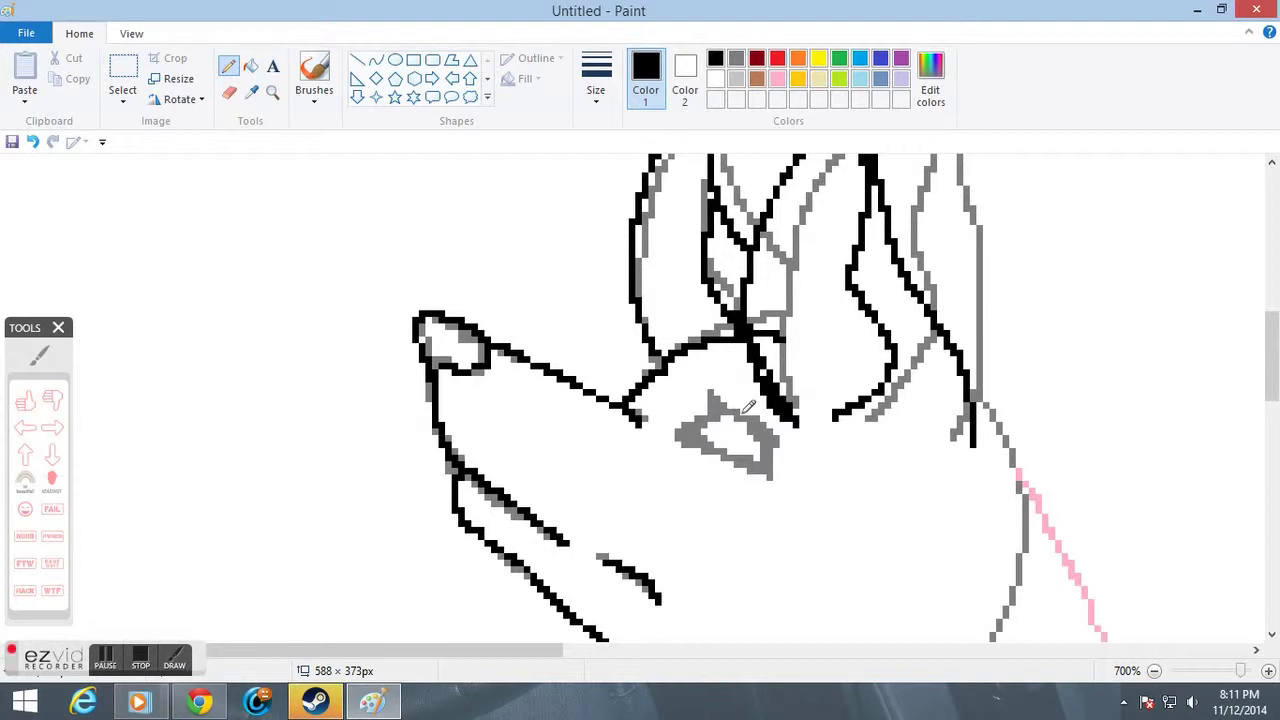
pyautogui.moveTo(725, 403)
pyautogui.mouseDown()
pyautogui.moveTo(701, 440)
pyautogui.moveTo(748, 452)
pyautogui.mouseUp()
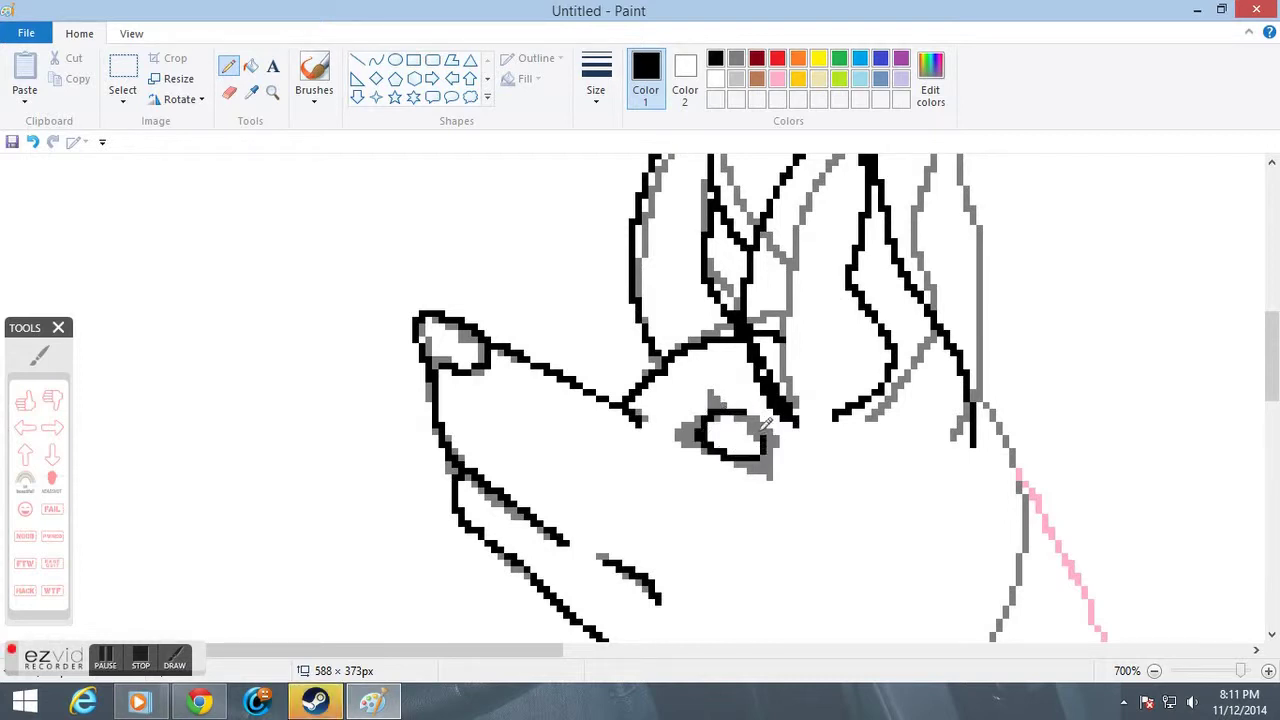
pyautogui.click(710, 396)
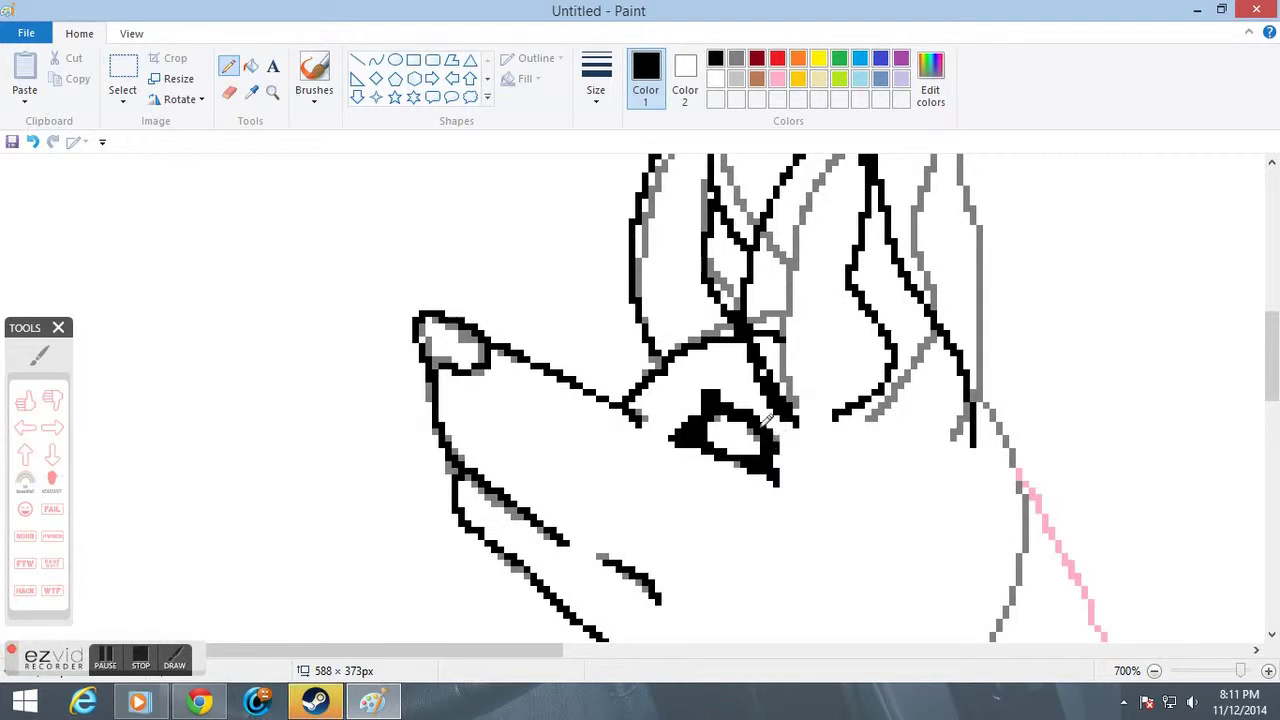
# Draw the back of the head in black from the near ear's base down to the pink mane line.
pyautogui.scroll(-3, 780, 430)
pyautogui.scroll(3, 880, 410)
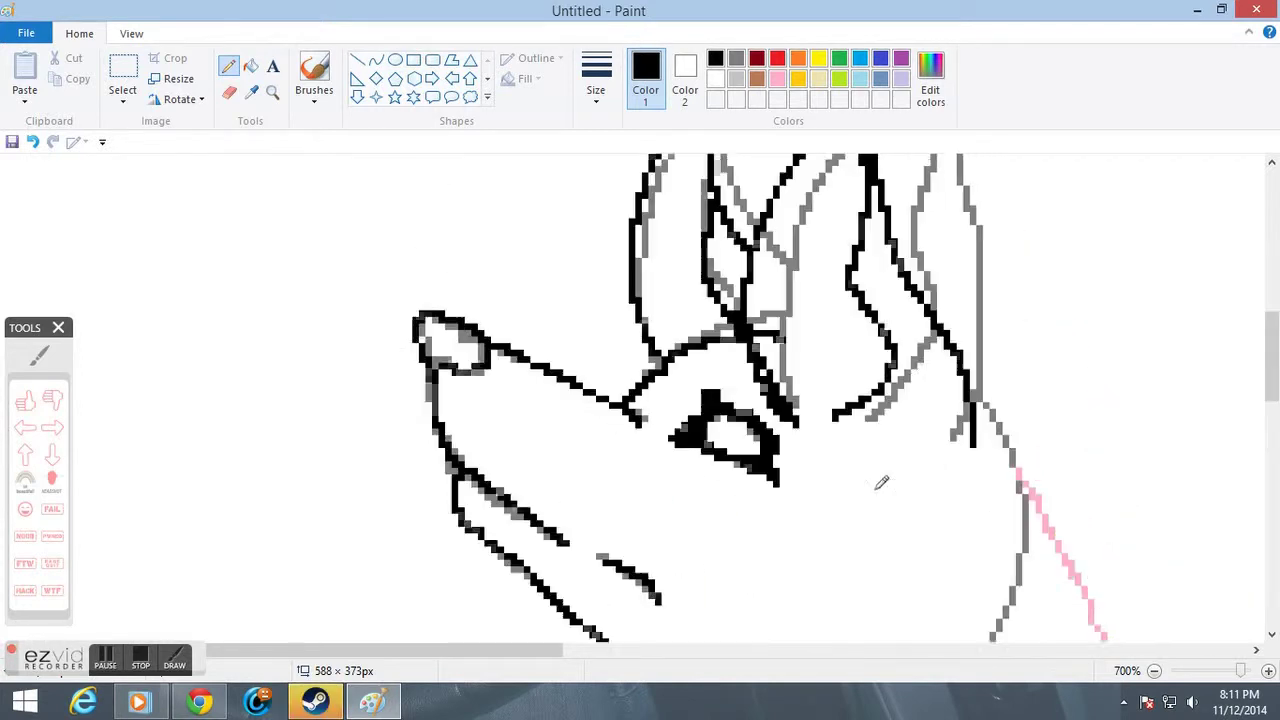
pyautogui.scroll(1, 950, 465)
pyautogui.scroll(-1, 955, 450)
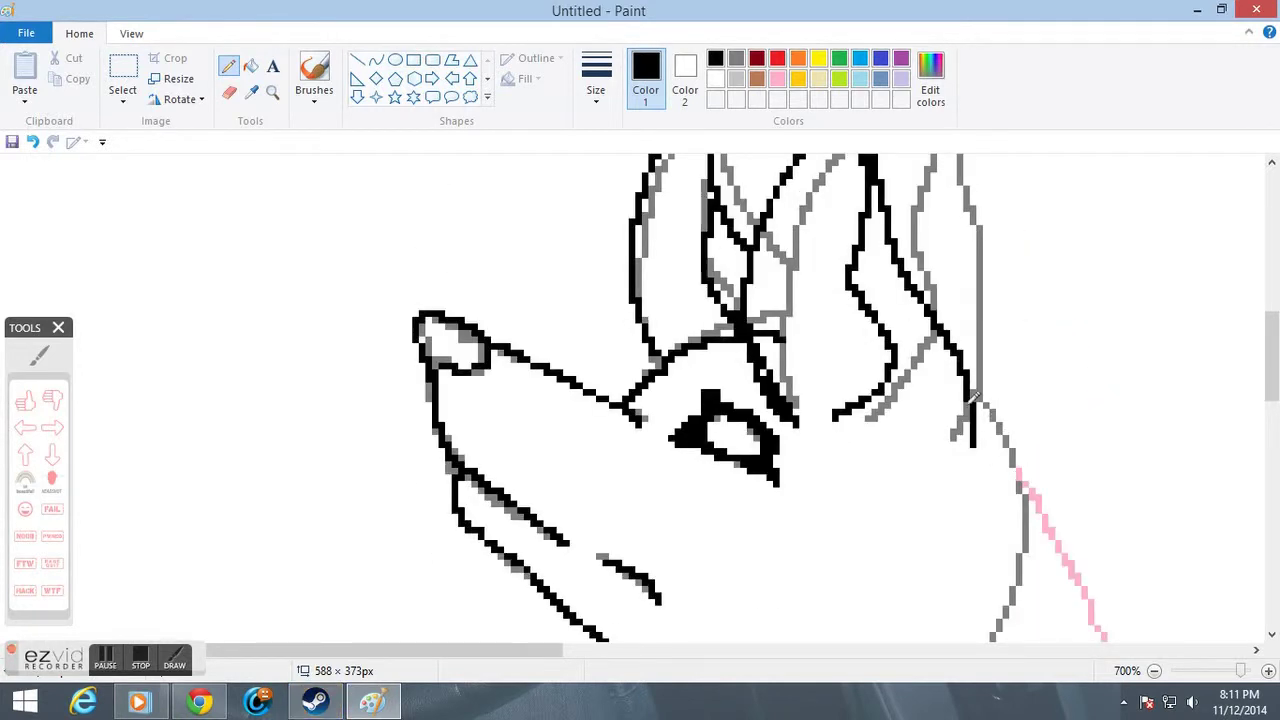
pyautogui.moveTo(998, 413)
pyautogui.mouseDown()
pyautogui.moveTo(1032, 484)
pyautogui.moveTo(1032, 546)
pyautogui.mouseUp()
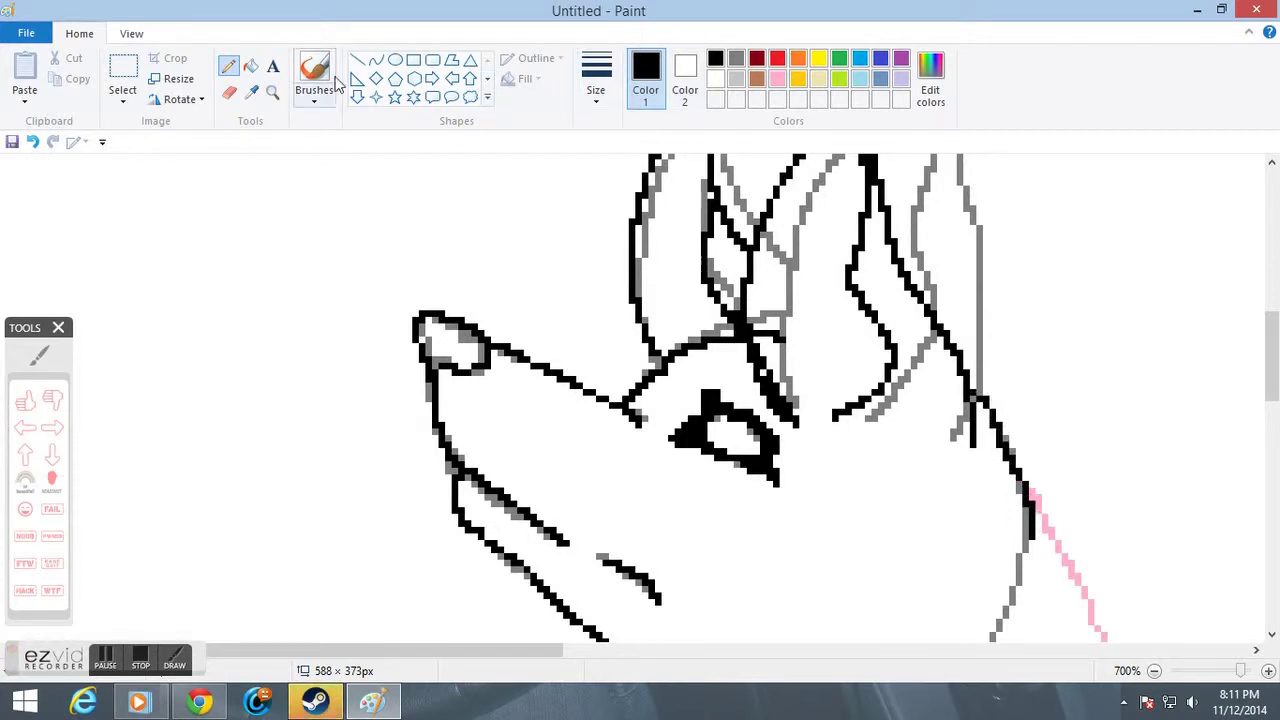
# Set Color 1 to grey and erase only the grey guide lines around both ears and the forehead.
pyautogui.click(229, 92)
pyautogui.scroll(2, 786, 408)
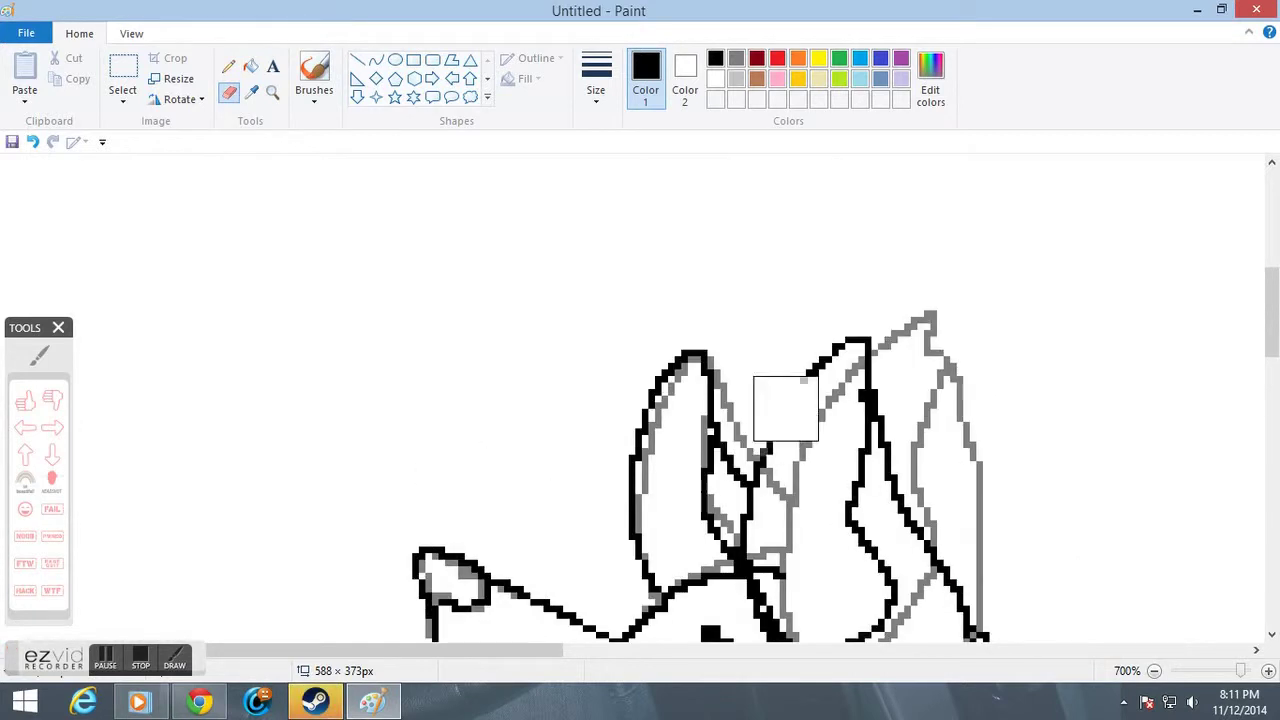
pyautogui.click(736, 58)
pyautogui.moveTo(996, 364)
pyautogui.mouseDown()
pyautogui.moveTo(753, 416)
pyautogui.moveTo(891, 349)
pyautogui.moveTo(726, 337)
pyautogui.mouseUp()
pyautogui.scroll(-2, 726, 337)
pyautogui.moveTo(668, 508)
pyautogui.mouseDown()
pyautogui.moveTo(779, 572)
pyautogui.moveTo(852, 415)
pyautogui.moveTo(878, 546)
pyautogui.moveTo(976, 415)
pyautogui.moveTo(1002, 540)
pyautogui.moveTo(976, 283)
pyautogui.moveTo(832, 342)
pyautogui.moveTo(970, 316)
pyautogui.moveTo(911, 487)
pyautogui.moveTo(884, 449)
pyautogui.mouseUp()
# Erase the grey guide lines around the nose, muzzle and mouth, keeping the black outline.
pyautogui.scroll(-6, 449, 349)
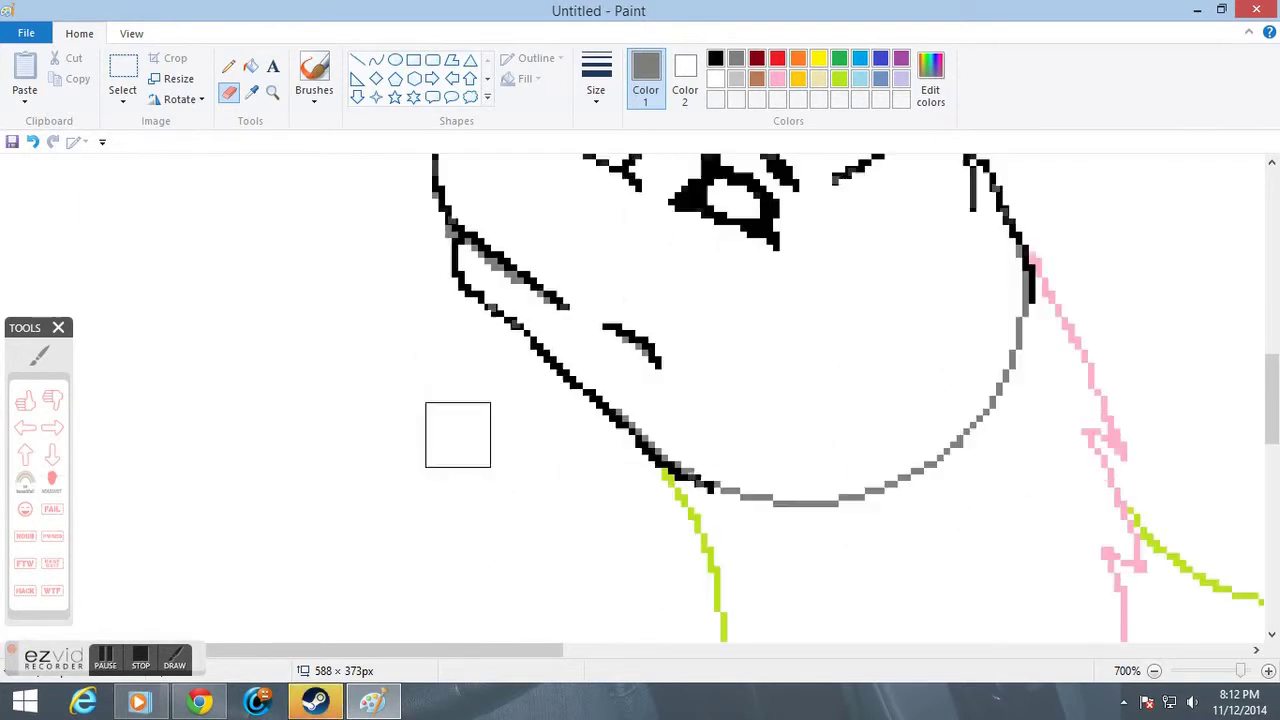
pyautogui.scroll(2, 583, 356)
pyautogui.moveTo(583, 356)
pyautogui.mouseDown()
pyautogui.moveTo(786, 400)
pyautogui.moveTo(1000, 400)
pyautogui.moveTo(971, 291)
pyautogui.mouseUp()
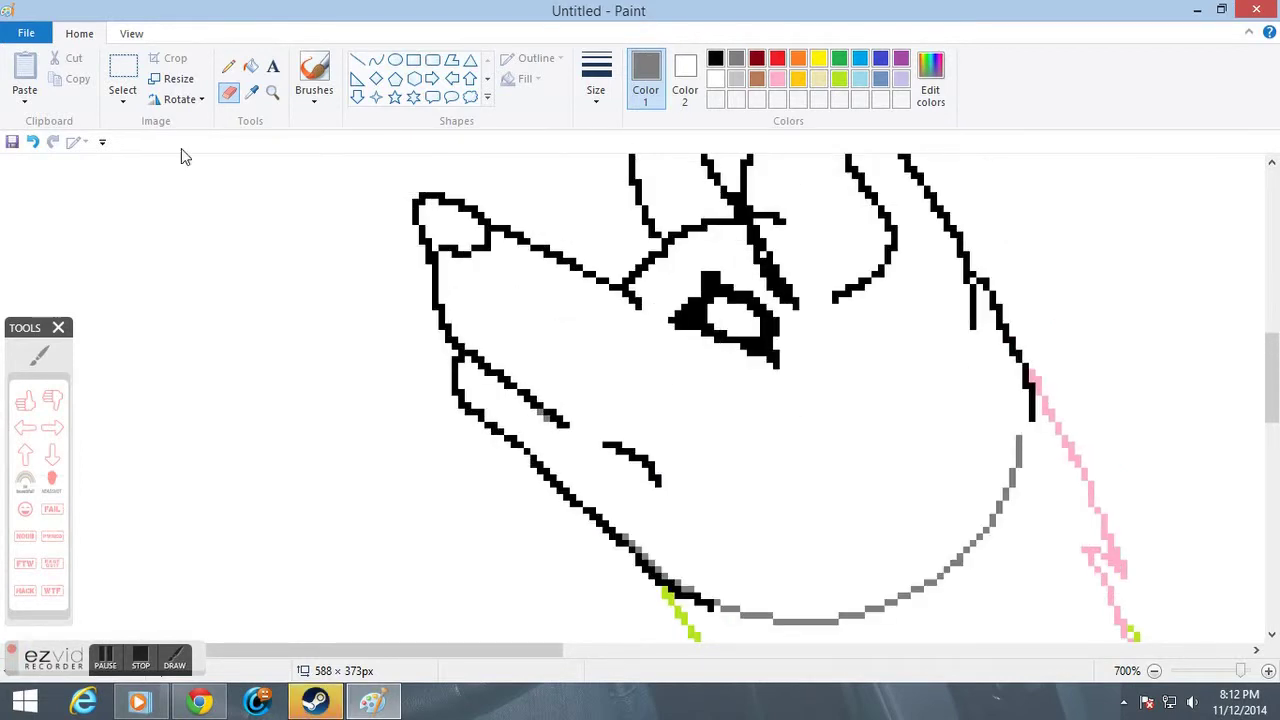
# Draw the rounded cheek edge in black with small fur tufts along the grey guide.
pyautogui.scroll(-2, 623, 357)
pyautogui.click(228, 66)
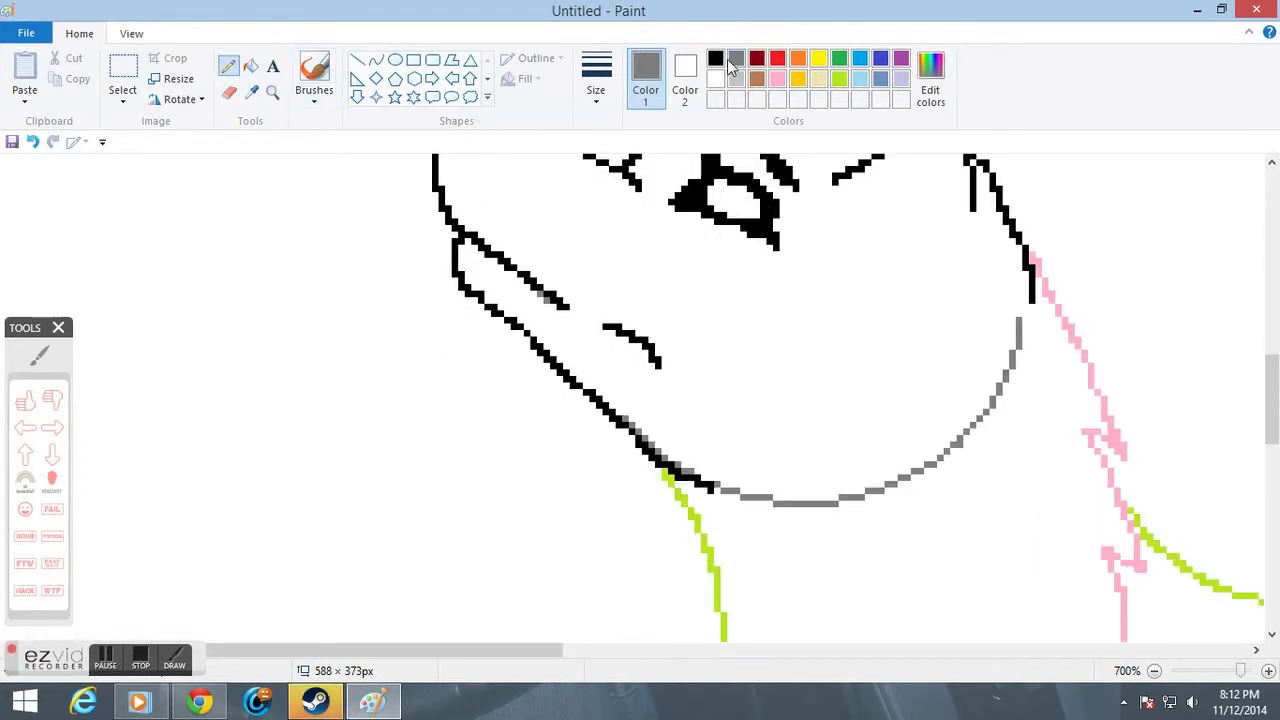
pyautogui.click(725, 60)
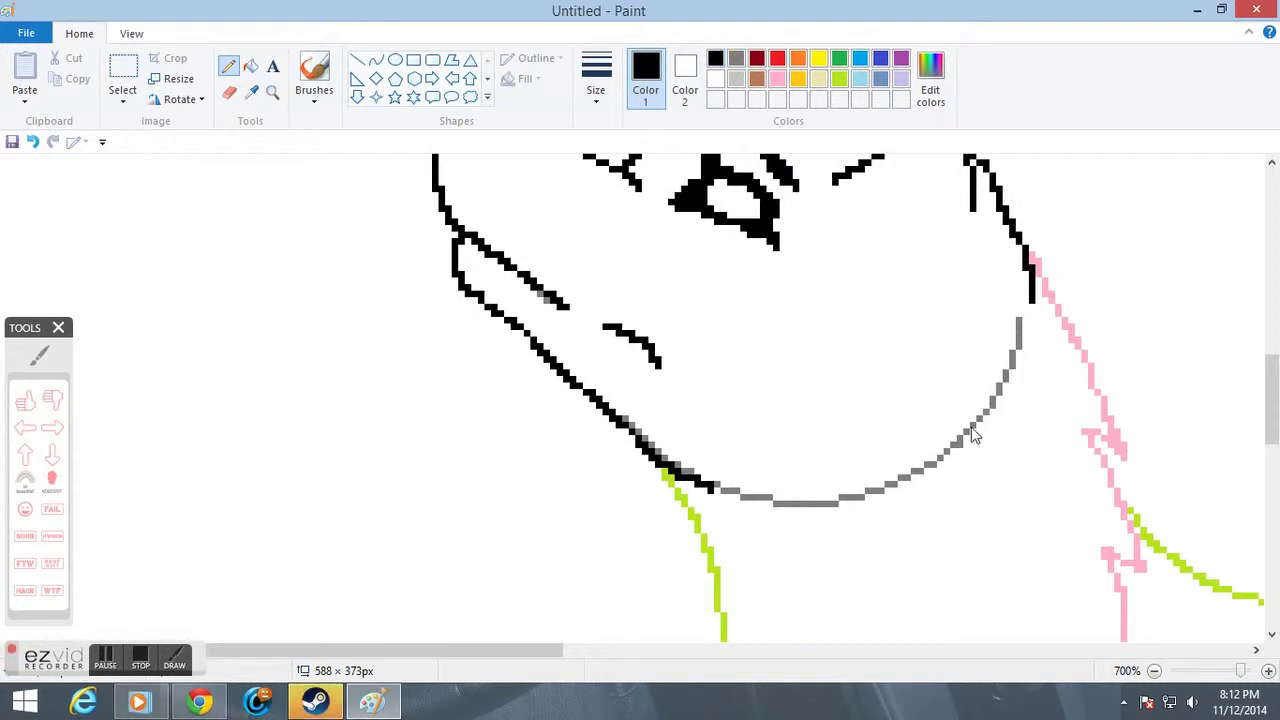
pyautogui.moveTo(1022, 322)
pyautogui.mouseDown()
pyautogui.moveTo(974, 438)
pyautogui.moveTo(966, 419)
pyautogui.moveTo(879, 479)
pyautogui.moveTo(813, 487)
pyautogui.mouseUp()
# Erase the grey guide line along the cheek and underside of the jaw.
pyautogui.click(229, 92)
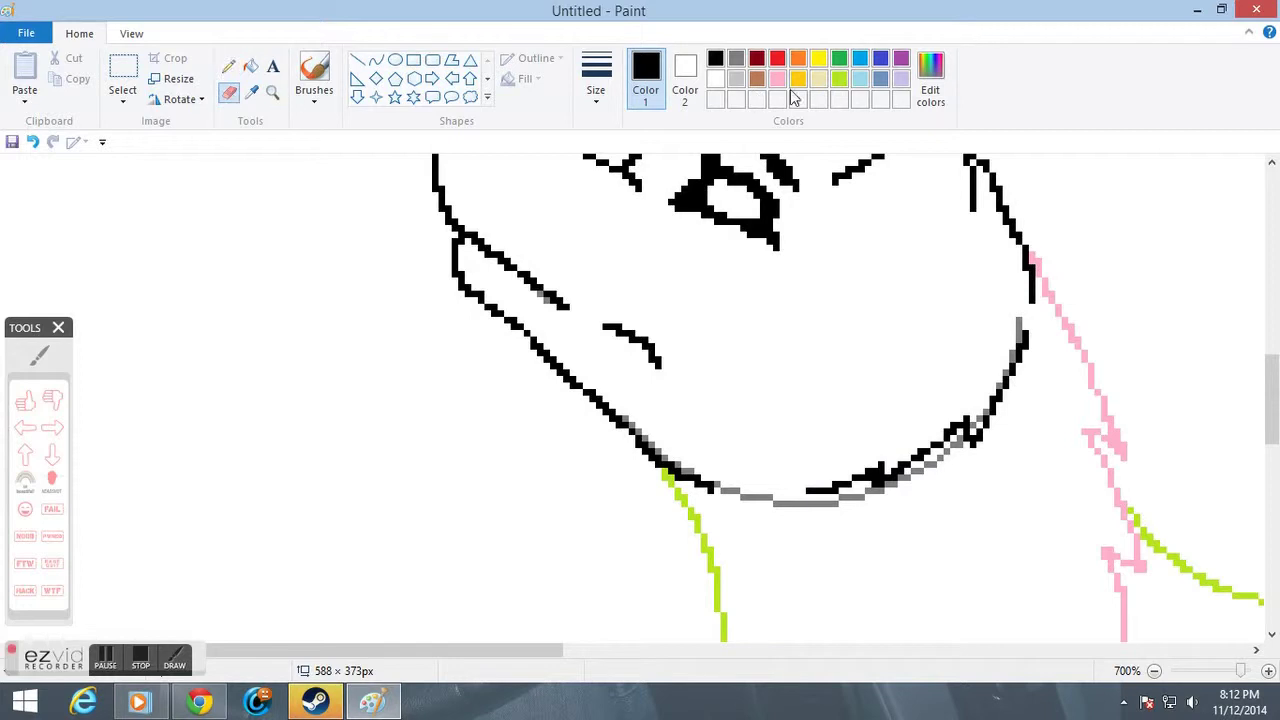
pyautogui.click(736, 58)
pyautogui.moveTo(920, 334)
pyautogui.mouseDown()
pyautogui.moveTo(989, 297)
pyautogui.moveTo(845, 467)
pyautogui.moveTo(622, 461)
pyautogui.moveTo(950, 461)
pyautogui.moveTo(1022, 322)
pyautogui.mouseUp()
# Erase the last grey specks beside the mouth line and jaw, and return to the black pencil.
pyautogui.click(228, 66)
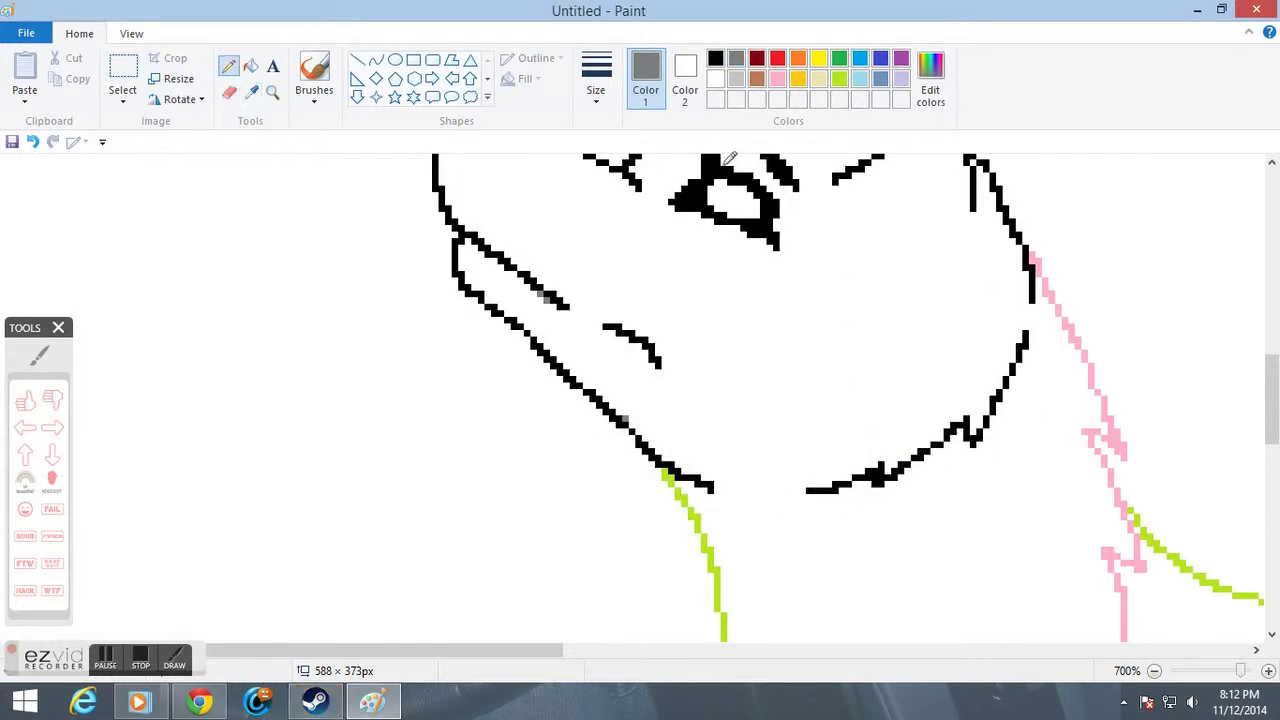
pyautogui.click(715, 58)
pyautogui.scroll(-2, 651, 303)
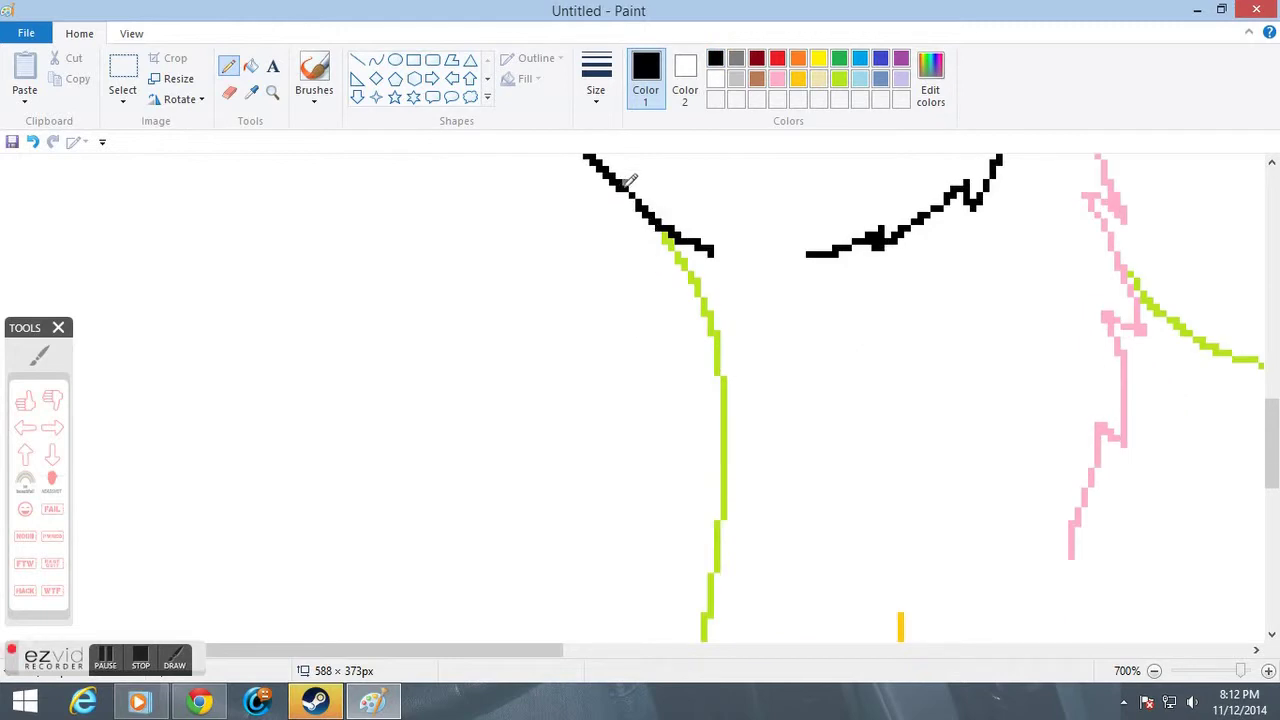
pyautogui.click(736, 58)
pyautogui.click(229, 92)
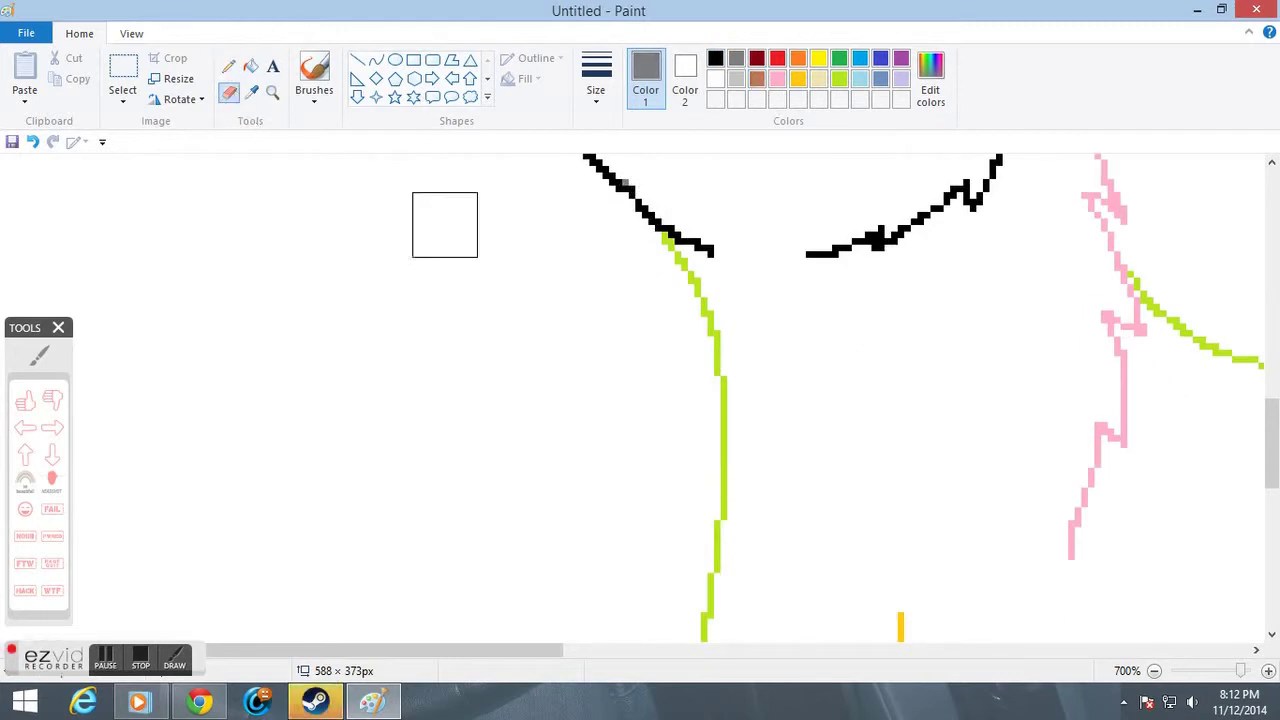
pyautogui.scroll(2, 445, 224)
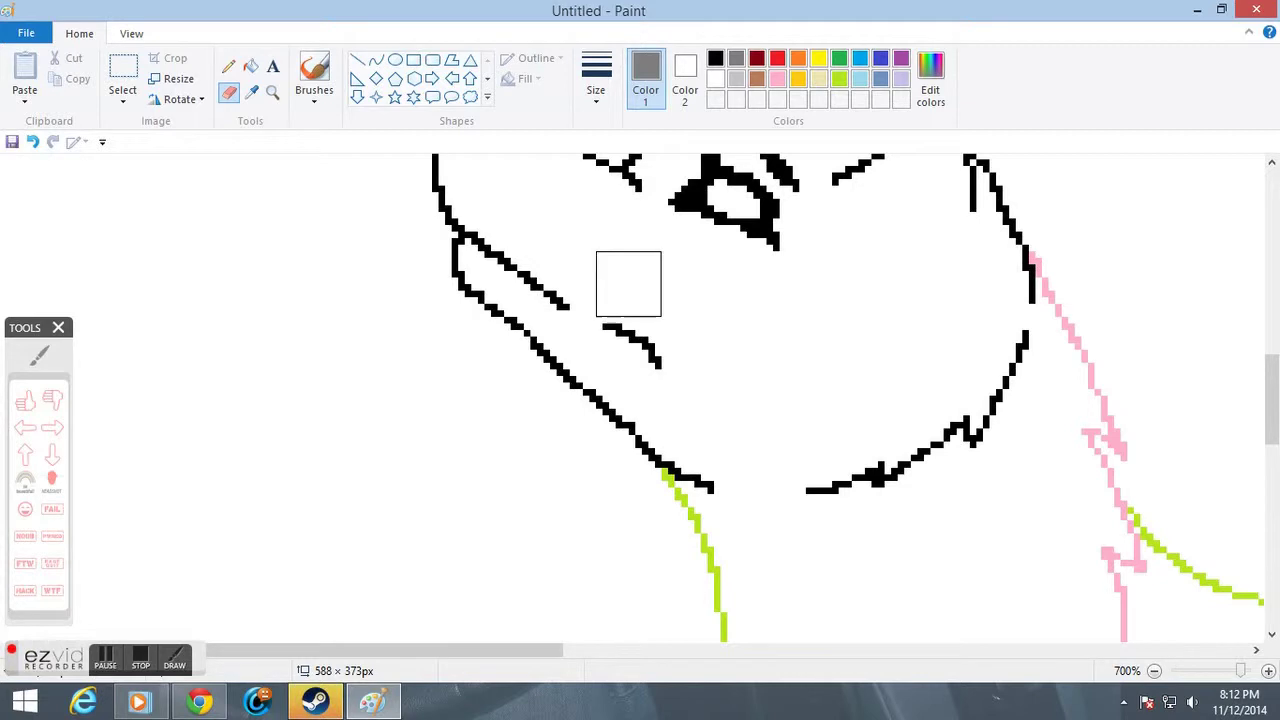
pyautogui.click(228, 66)
pyautogui.click(715, 58)
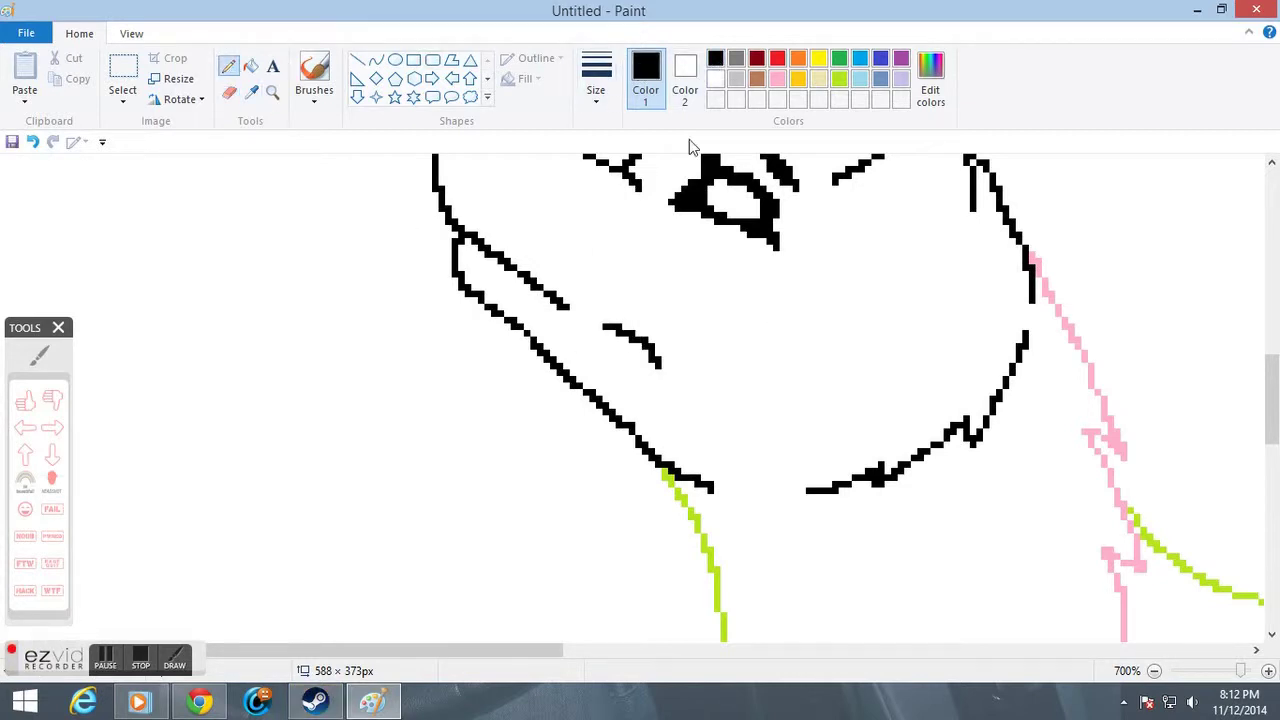
# Examine the whole canine sketch zoomed out, and return to the jaw and neck at 700% with the pencil.
pyautogui.scroll(-2, 674, 309)
pyautogui.click(271, 91)
pyautogui.rightClick(466, 220)
pyautogui.rightClick(409, 243)
pyautogui.click(370, 405)
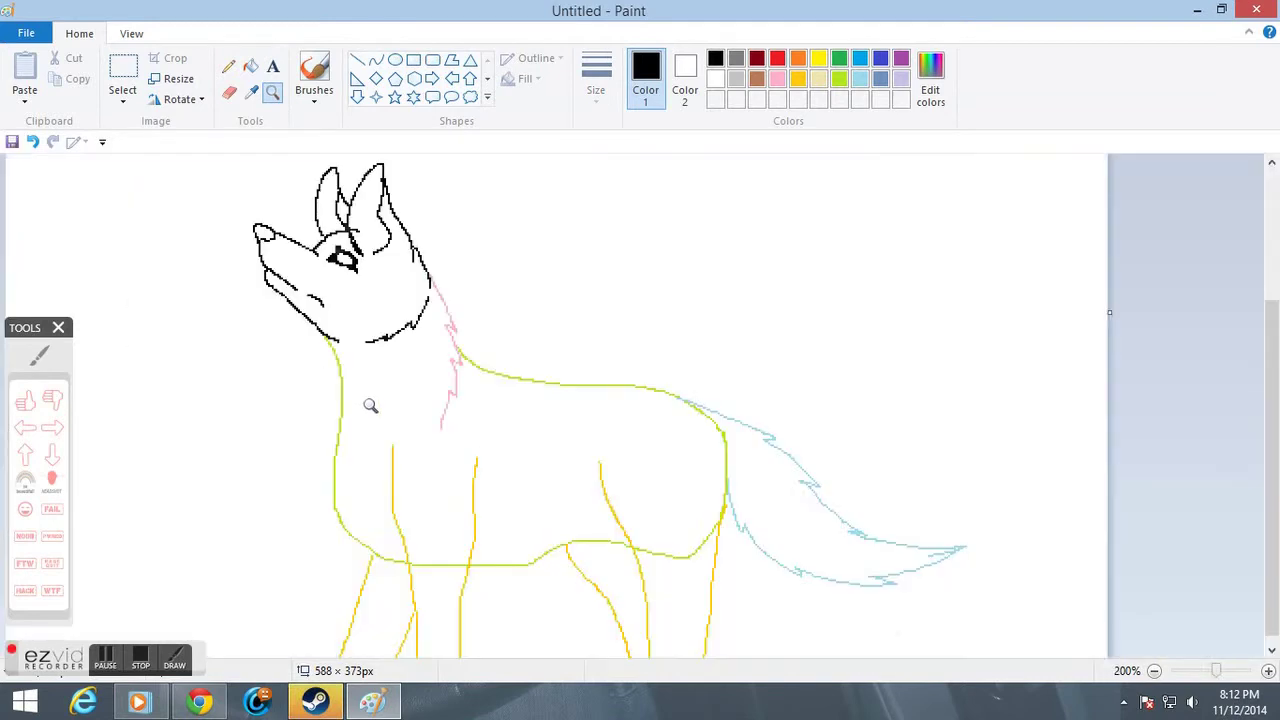
pyautogui.click(388, 396)
pyautogui.click(491, 331)
pyautogui.click(257, 262)
pyautogui.click(243, 223)
pyautogui.click(306, 232)
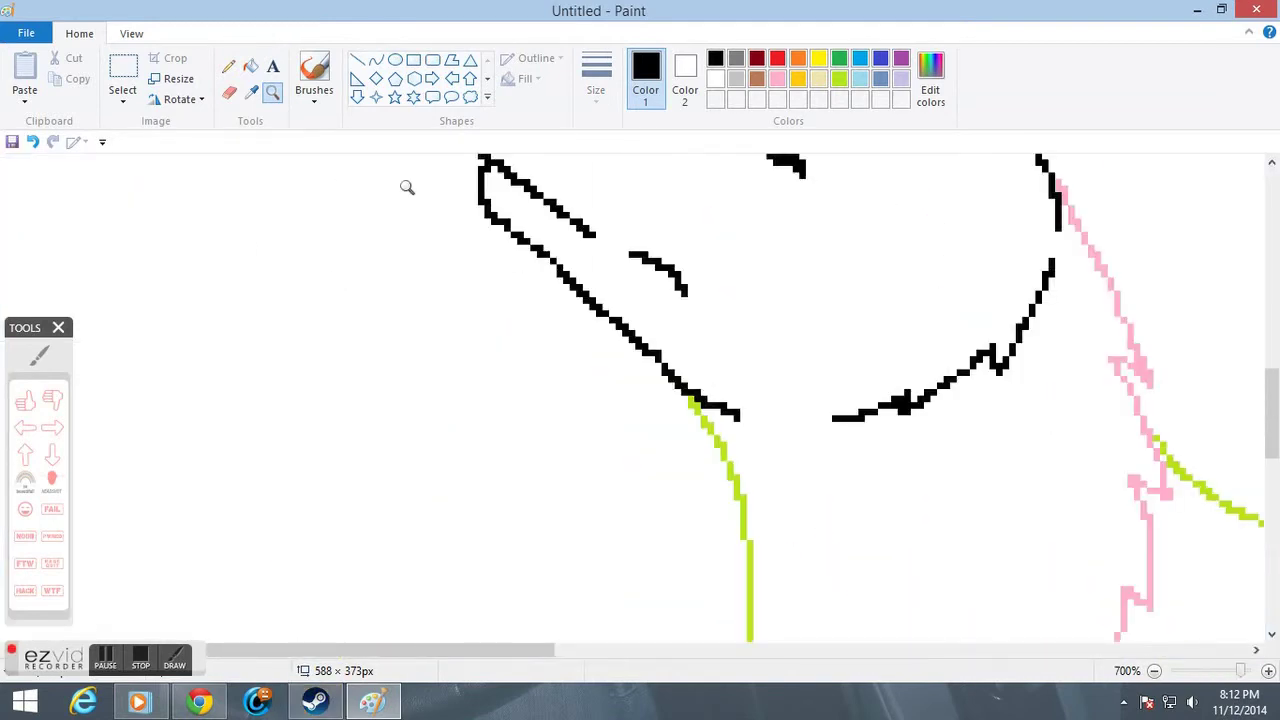
pyautogui.click(228, 68)
pyautogui.scroll(-1, 754, 457)
pyautogui.moveTo(680, 263)
pyautogui.mouseDown()
pyautogui.moveTo(700, 285)
pyautogui.moveTo(735, 430)
pyautogui.moveTo(724, 612)
pyautogui.mouseUp()
pyautogui.scroll(-3, 754, 366)
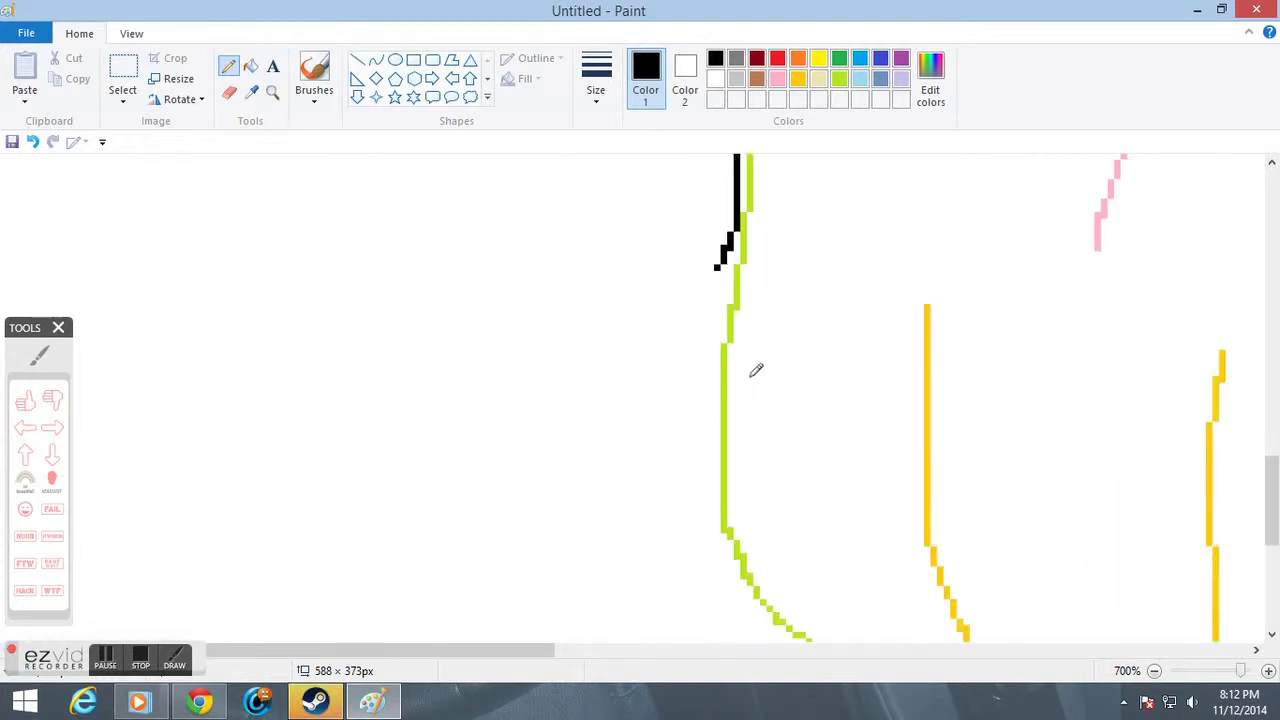
pyautogui.scroll(2, 680, 300)
pyautogui.hotkey('ctrl', 'z')
pyautogui.moveTo(695, 160)
pyautogui.mouseDown()
pyautogui.moveTo(735, 245)
pyautogui.moveTo(742, 370)
pyautogui.moveTo(712, 462)
pyautogui.mouseUp()
pyautogui.hotkey('ctrl', 'z')
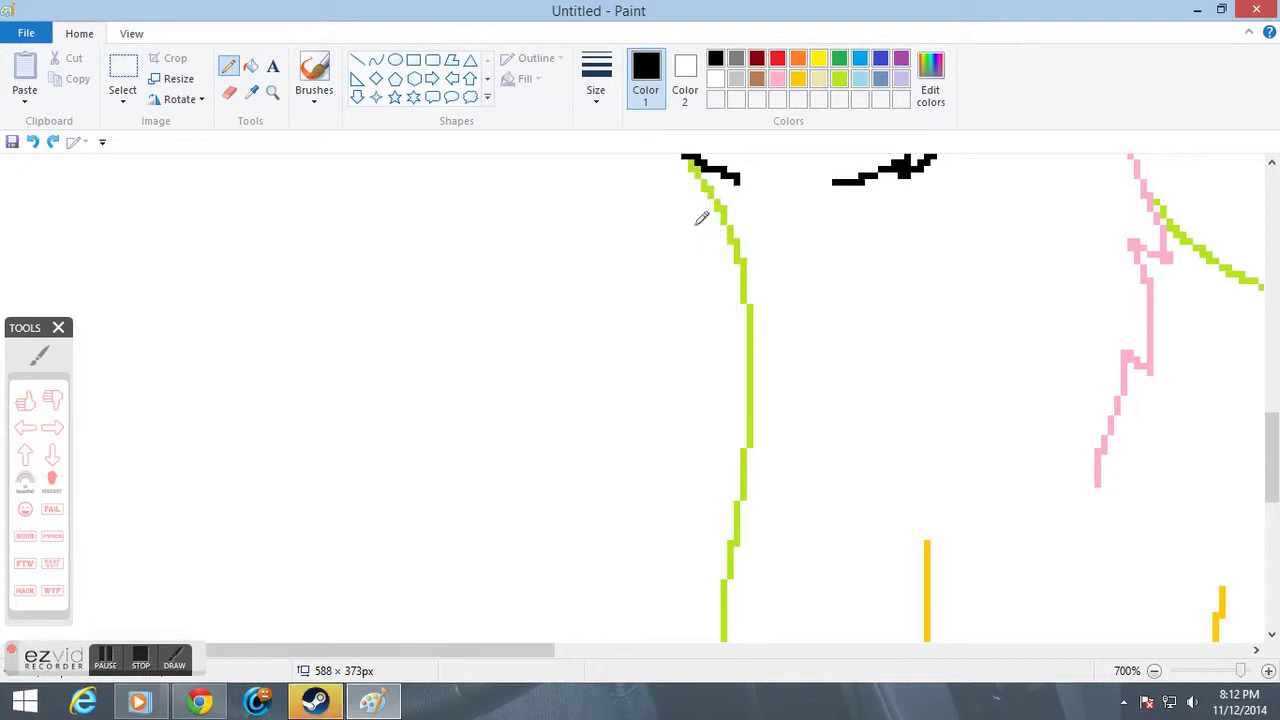
# Draw the front of the neck and upper chest in black beside the green guide, adding jagged fur tufts.
pyautogui.moveTo(700, 172)
pyautogui.mouseDown()
pyautogui.moveTo(735, 324)
pyautogui.moveTo(723, 410)
pyautogui.moveTo(743, 396)
pyautogui.moveTo(702, 552)
pyautogui.moveTo(735, 538)
pyautogui.mouseUp()
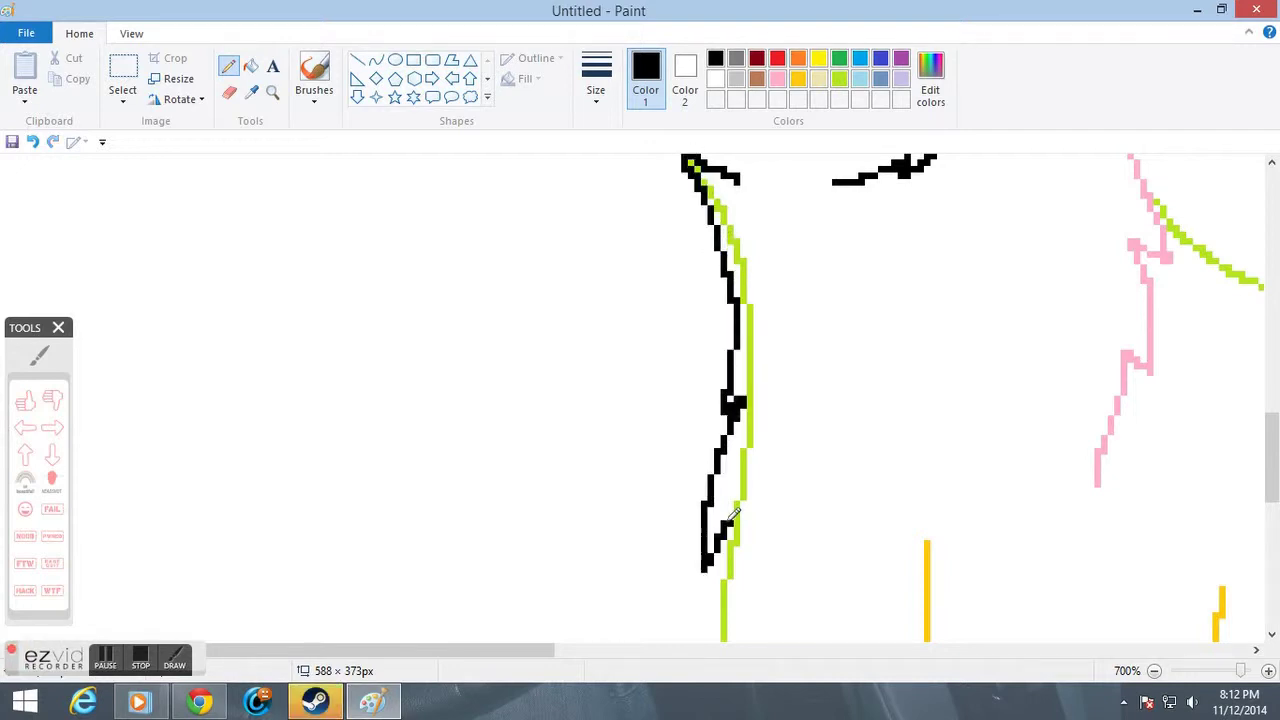
pyautogui.scroll(-3, 740, 535)
pyautogui.moveTo(736, 283)
pyautogui.mouseDown()
pyautogui.moveTo(712, 421)
pyautogui.moveTo(725, 399)
pyautogui.moveTo(764, 530)
pyautogui.mouseUp()
# Extend the black chest outline in a curve inside the green guide to the front leg's first yellow line.
pyautogui.click(272, 91)
pyautogui.rightClick(449, 291)
pyautogui.rightClick(369, 342)
pyautogui.click(363, 411)
pyautogui.click(346, 431)
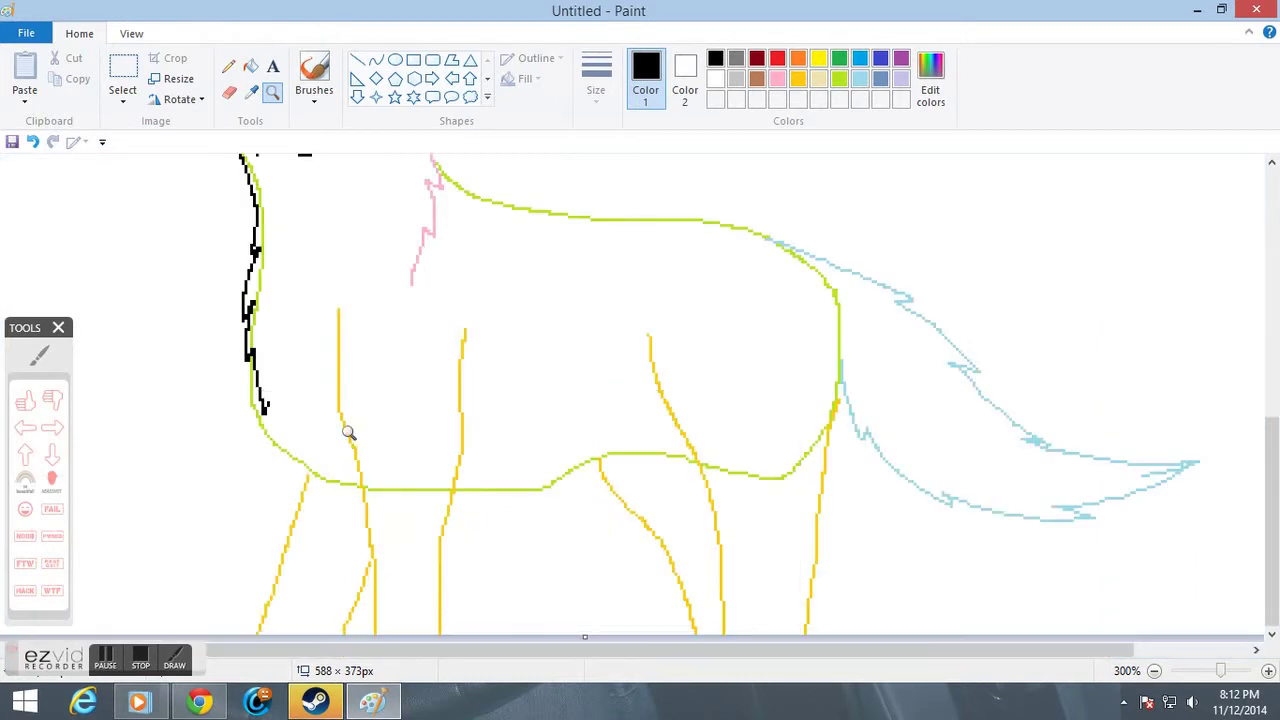
pyautogui.click(371, 346)
pyautogui.click(276, 290)
pyautogui.click(276, 290)
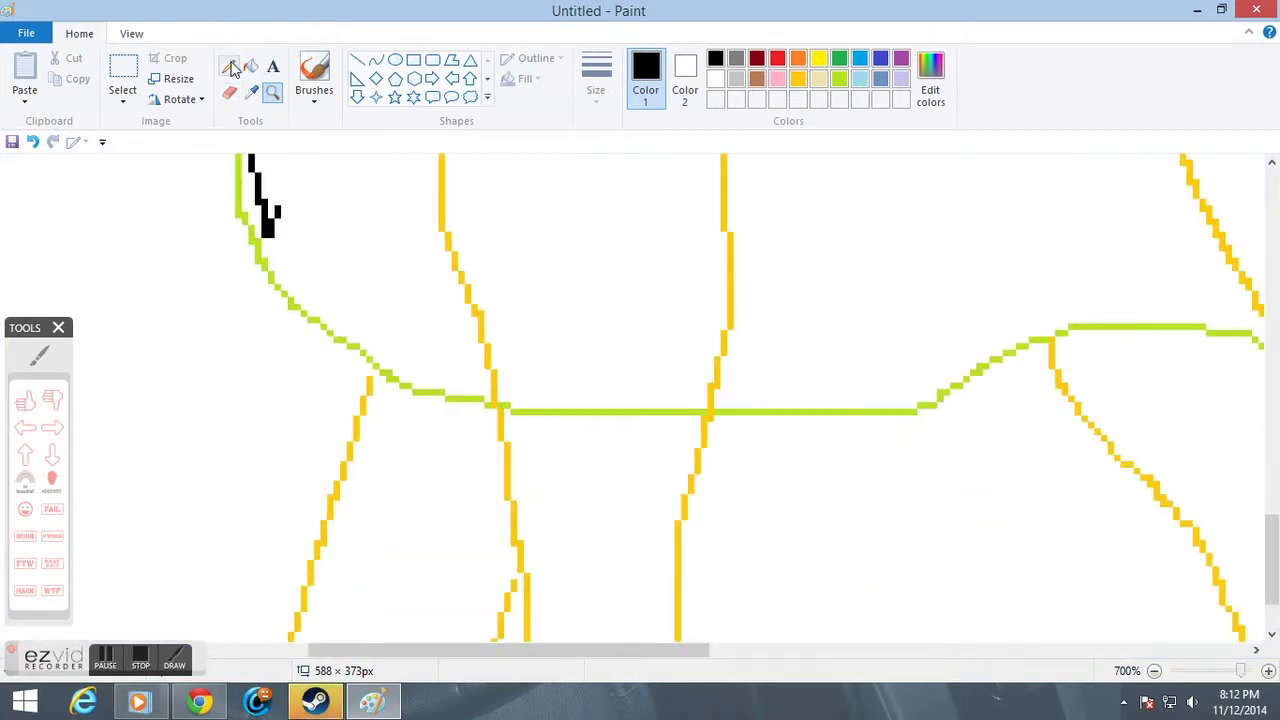
pyautogui.click(228, 66)
pyautogui.moveTo(277, 208)
pyautogui.mouseDown()
pyautogui.moveTo(341, 305)
pyautogui.moveTo(486, 351)
pyautogui.mouseUp()
# Trace the near front leg's front edge in black along the yellow guide, from the shoulder to below the belly.
pyautogui.scroll(5, 786, 430)
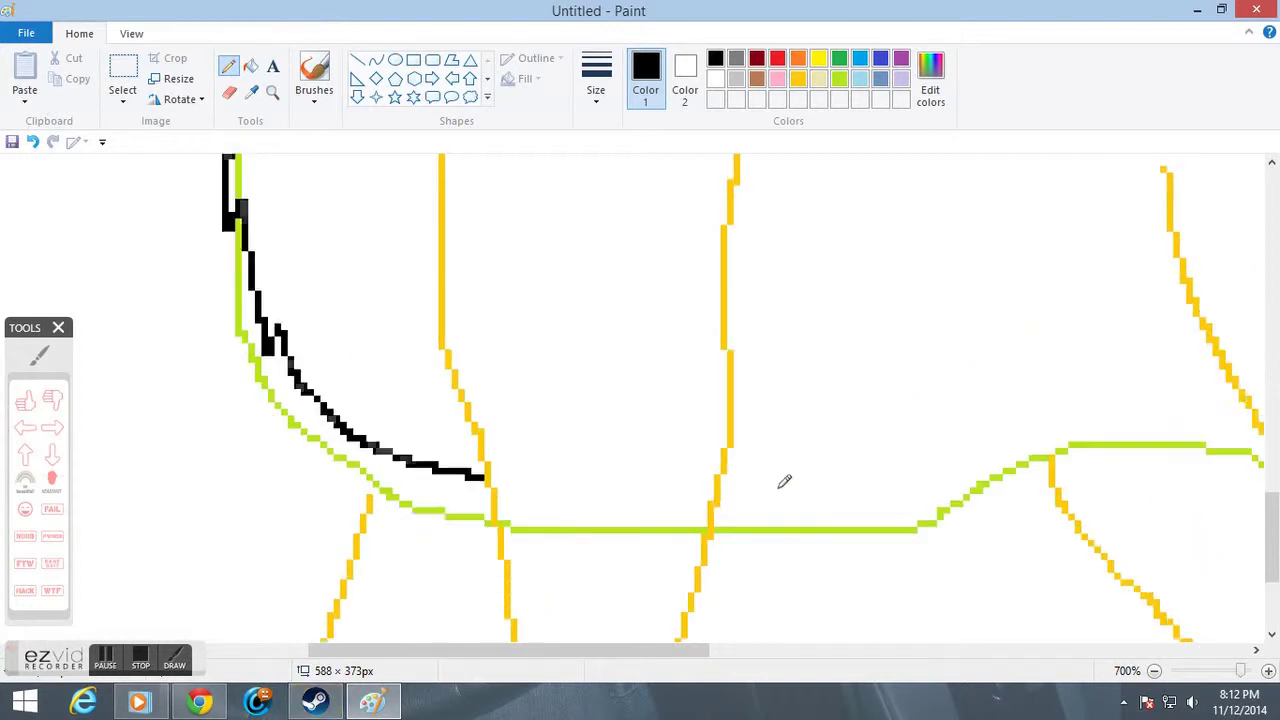
pyautogui.scroll(-2, 429, 414)
pyautogui.moveTo(446, 212)
pyautogui.mouseDown()
pyautogui.moveTo(429, 302)
pyautogui.moveTo(433, 440)
pyautogui.moveTo(468, 528)
pyautogui.mouseUp()
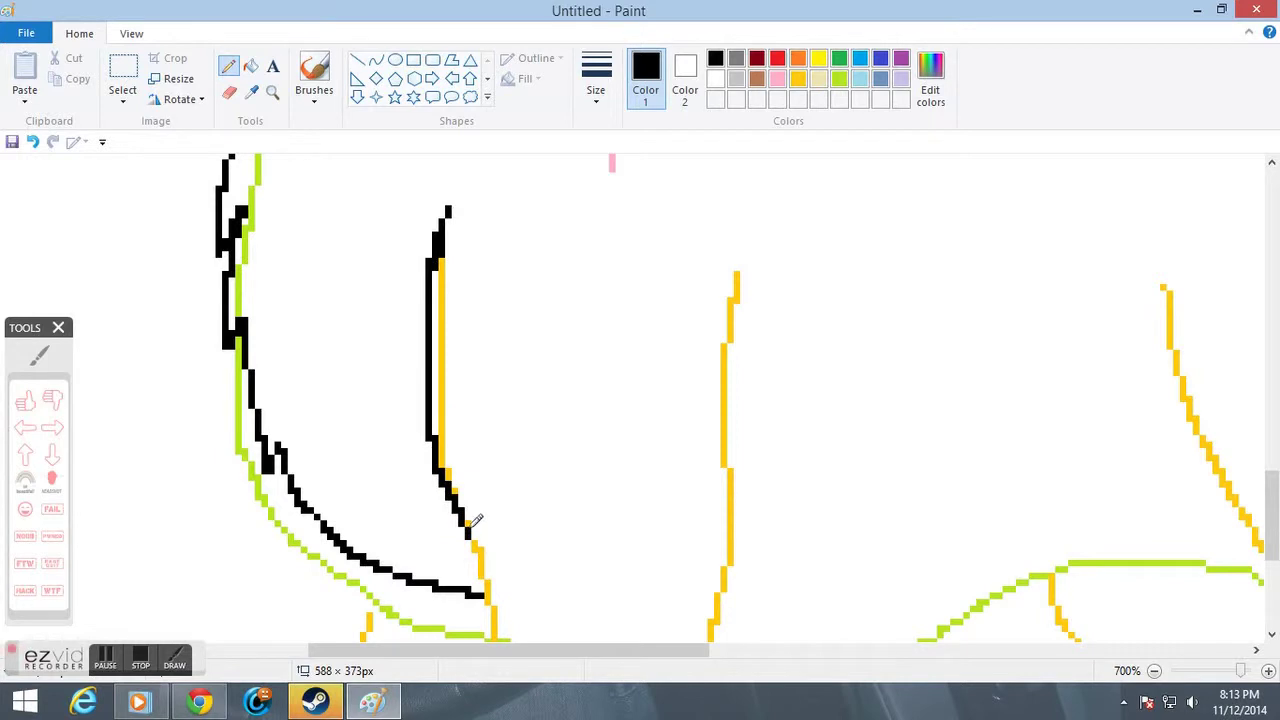
pyautogui.scroll(-3, 472, 520)
pyautogui.scroll(1, 458, 220)
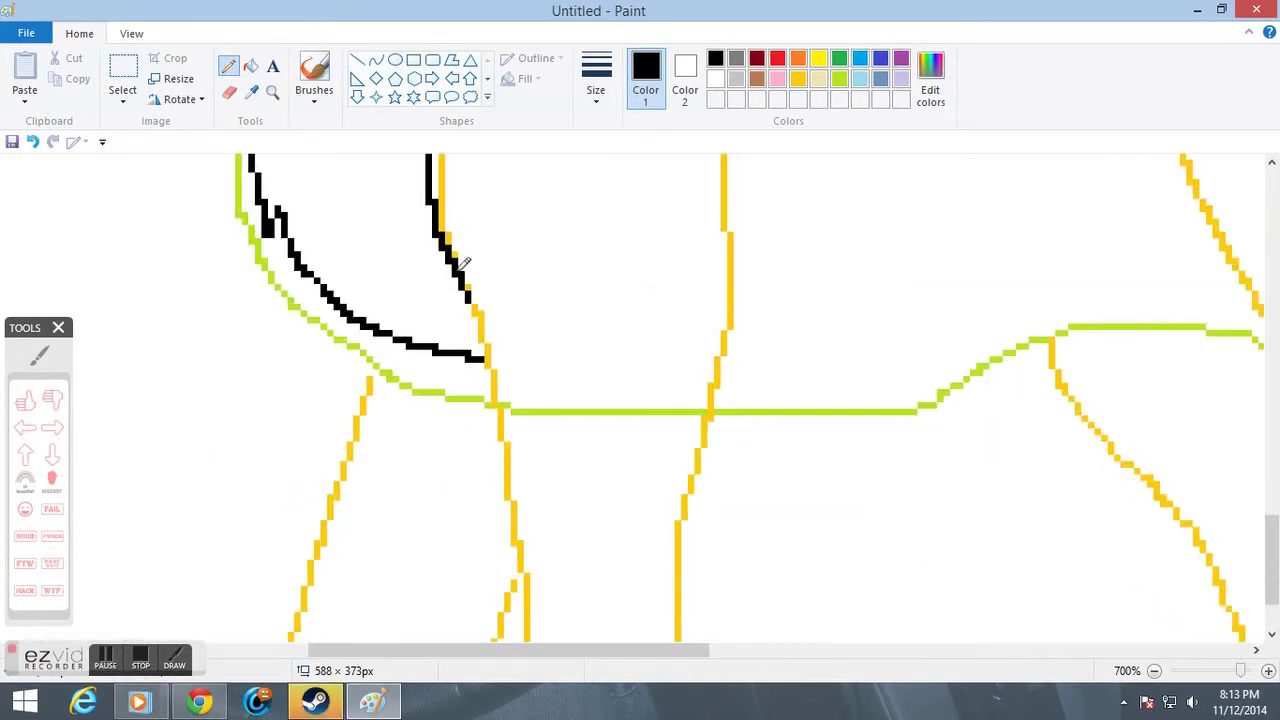
pyautogui.moveTo(478, 306); pyautogui.dragTo(506, 396)
pyautogui.moveTo(511, 452)
pyautogui.mouseDown()
pyautogui.moveTo(518, 483)
pyautogui.moveTo(467, 640)
pyautogui.mouseUp()
# Try tracing the near front leg's rear edge in black along the yellow guide, and undo the stroke below the belly.
pyautogui.scroll(2, 643, 430)
pyautogui.moveTo(741, 273)
pyautogui.mouseDown()
pyautogui.moveTo(719, 327)
pyautogui.moveTo(730, 545)
pyautogui.mouseUp()
pyautogui.scroll(-1, 741, 400)
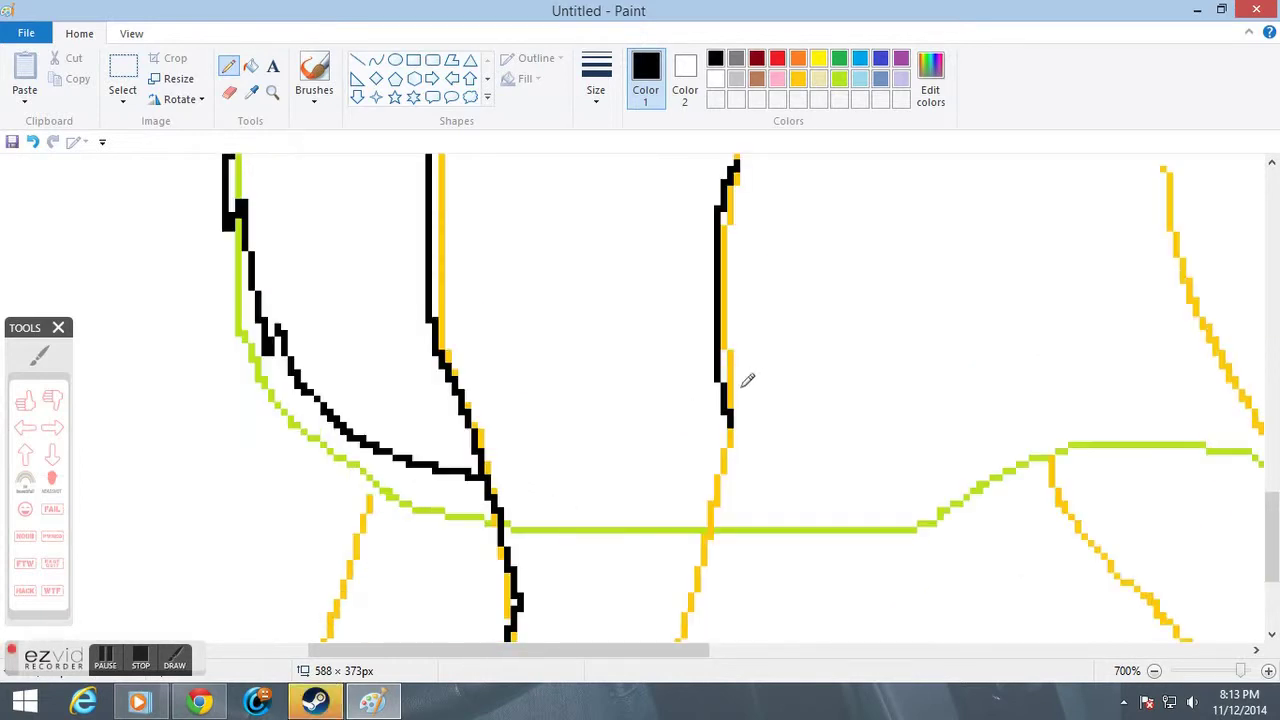
pyautogui.scroll(-1, 747, 374)
pyautogui.moveTo(731, 320); pyautogui.dragTo(688, 555)
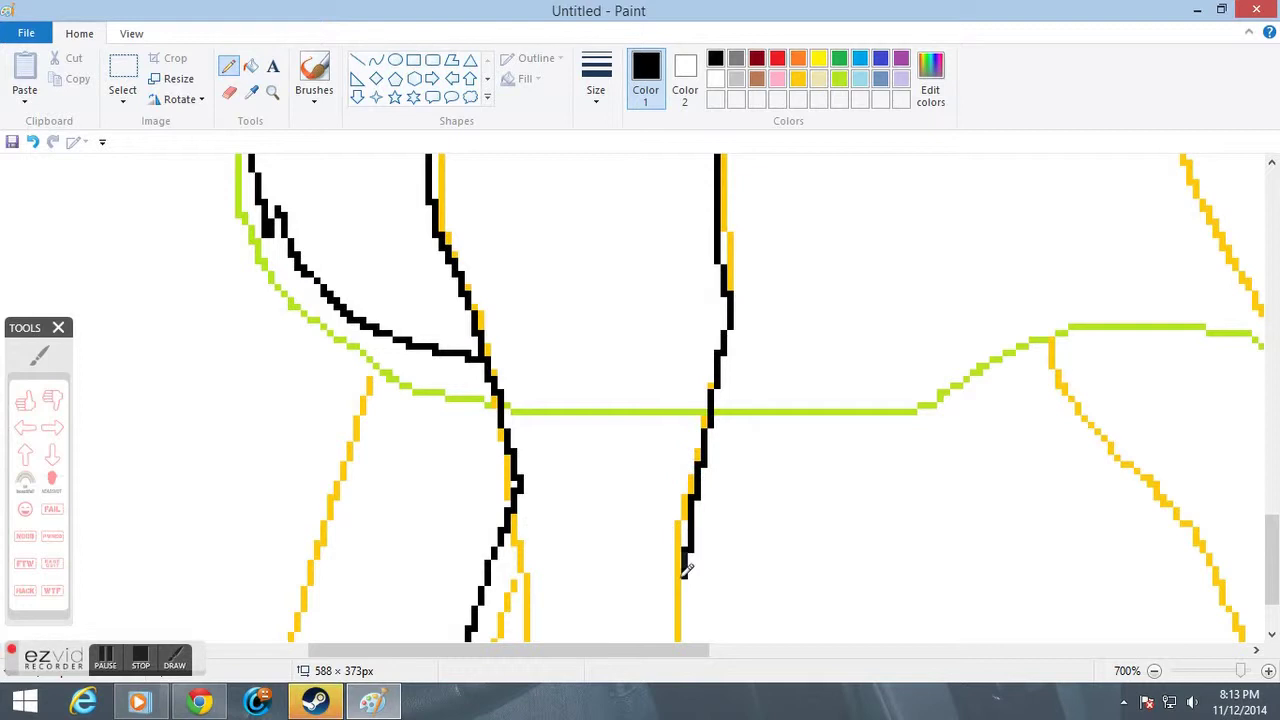
pyautogui.hotkey('ctrl', 'z')
pyautogui.scroll(2, 705, 345)
pyautogui.scroll(-2, 730, 330)
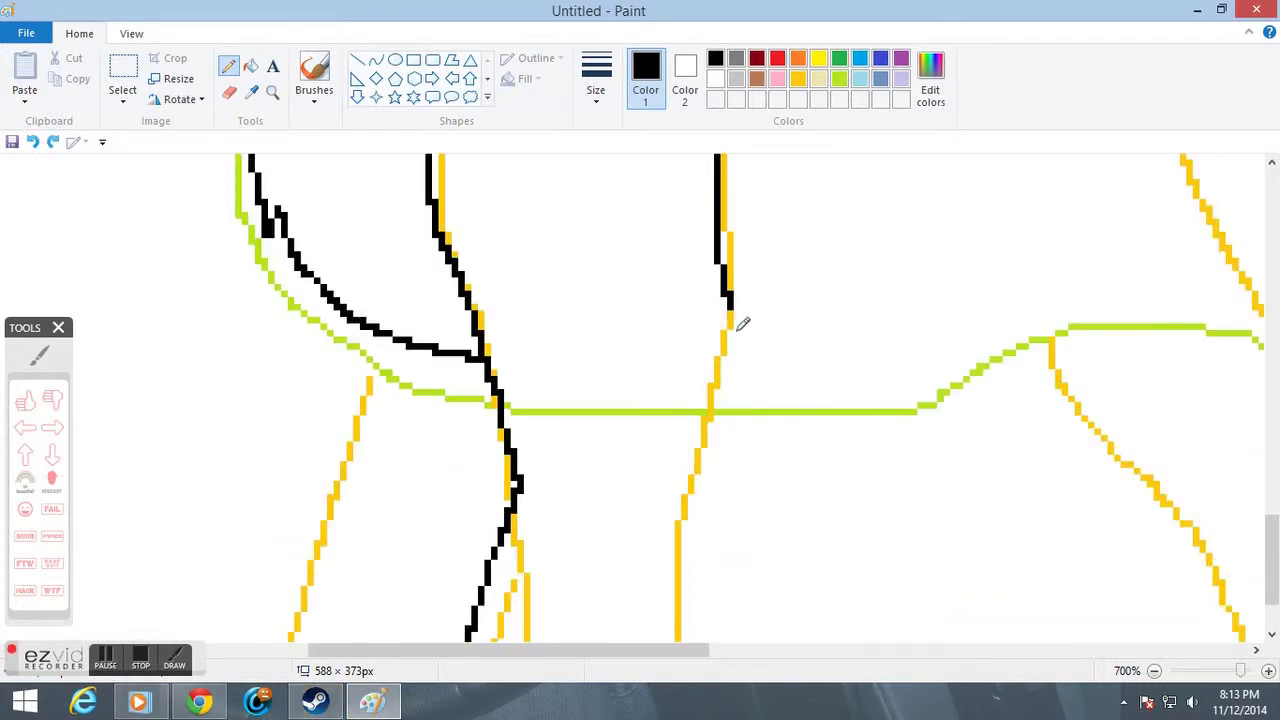
# Try slanting the near front leg's lower rear edge forward and extending its front edge to the canvas edge.
pyautogui.scroll(-1, 737, 323)
pyautogui.moveTo(733, 183); pyautogui.dragTo(640, 540)
pyautogui.hotkey('ctrl', 'z')
pyautogui.moveTo(737, 185)
pyautogui.mouseDown()
pyautogui.moveTo(697, 263)
pyautogui.moveTo(690, 300)
pyautogui.moveTo(725, 235)
pyautogui.moveTo(608, 600)
pyautogui.moveTo(566, 640)
pyautogui.mouseUp()
pyautogui.hotkey('ctrl', 'z')
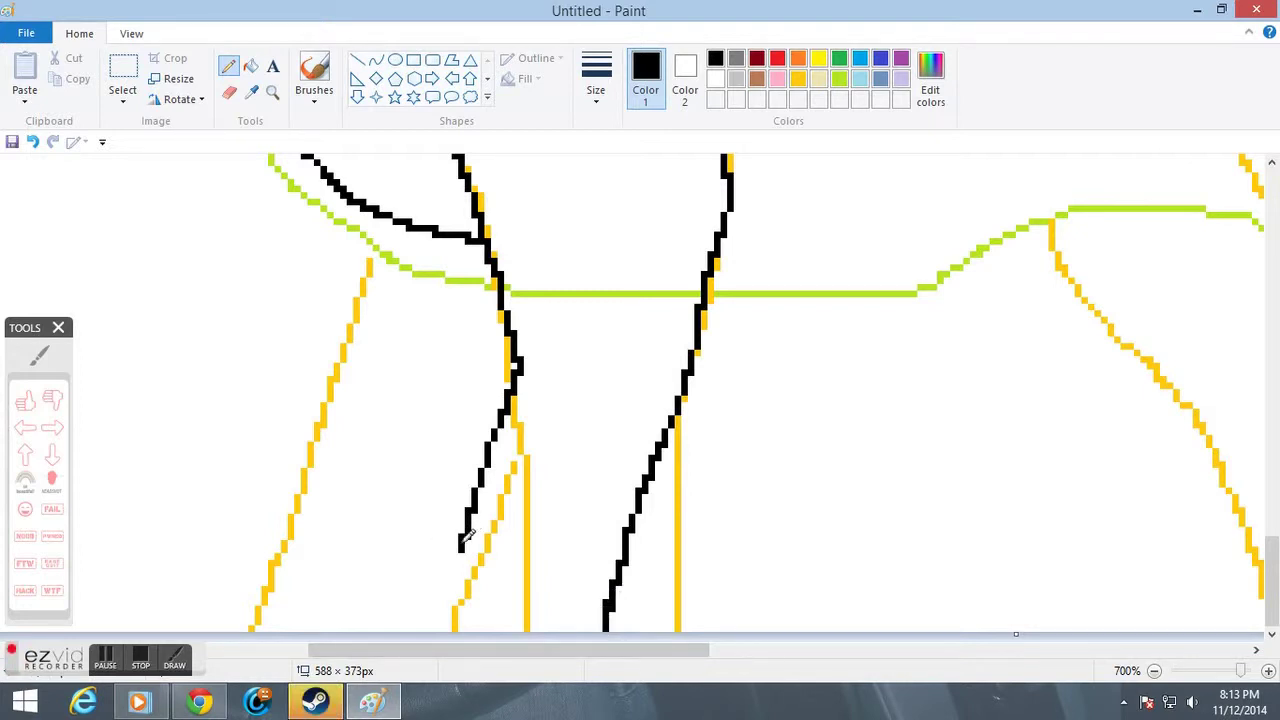
pyautogui.moveTo(466, 535); pyautogui.dragTo(449, 655)
# Check the drawing zoomed out to 200%, and undo the near front leg's rear edge and lowest front-edge stroke.
pyautogui.click(272, 91)
pyautogui.rightClick(514, 353)
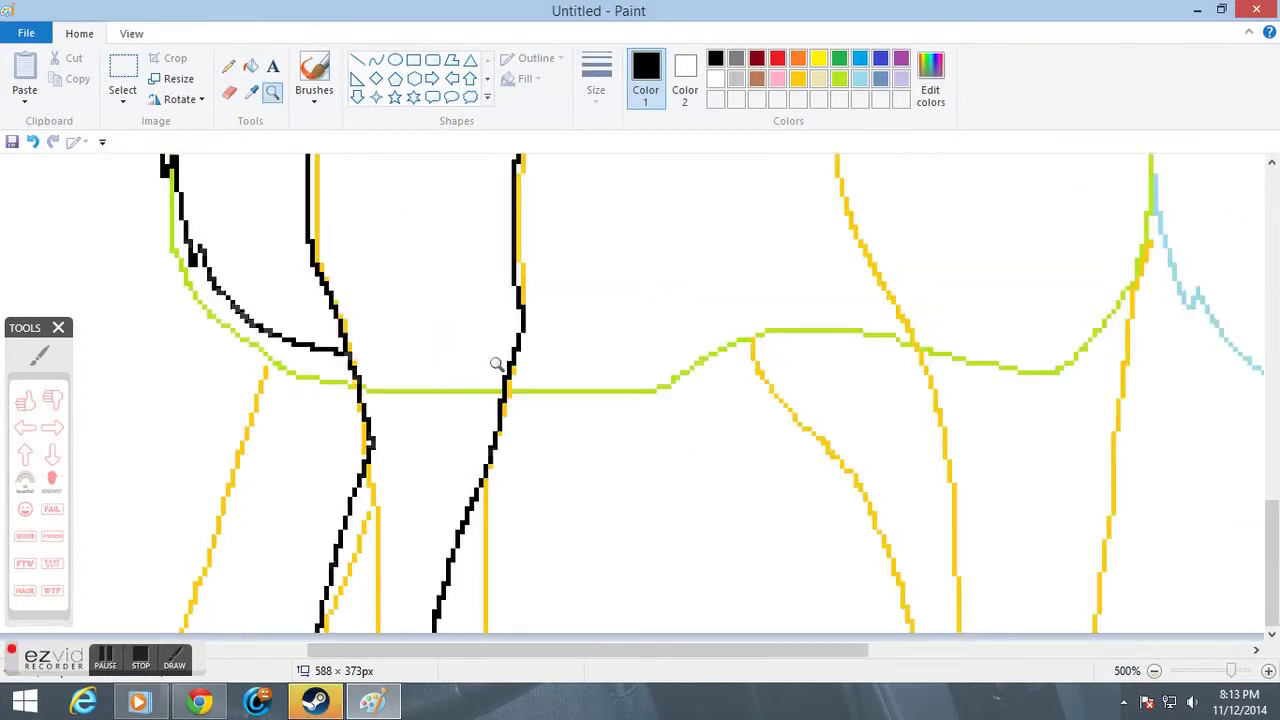
pyautogui.rightClick(514, 353)
pyautogui.rightClick(371, 363)
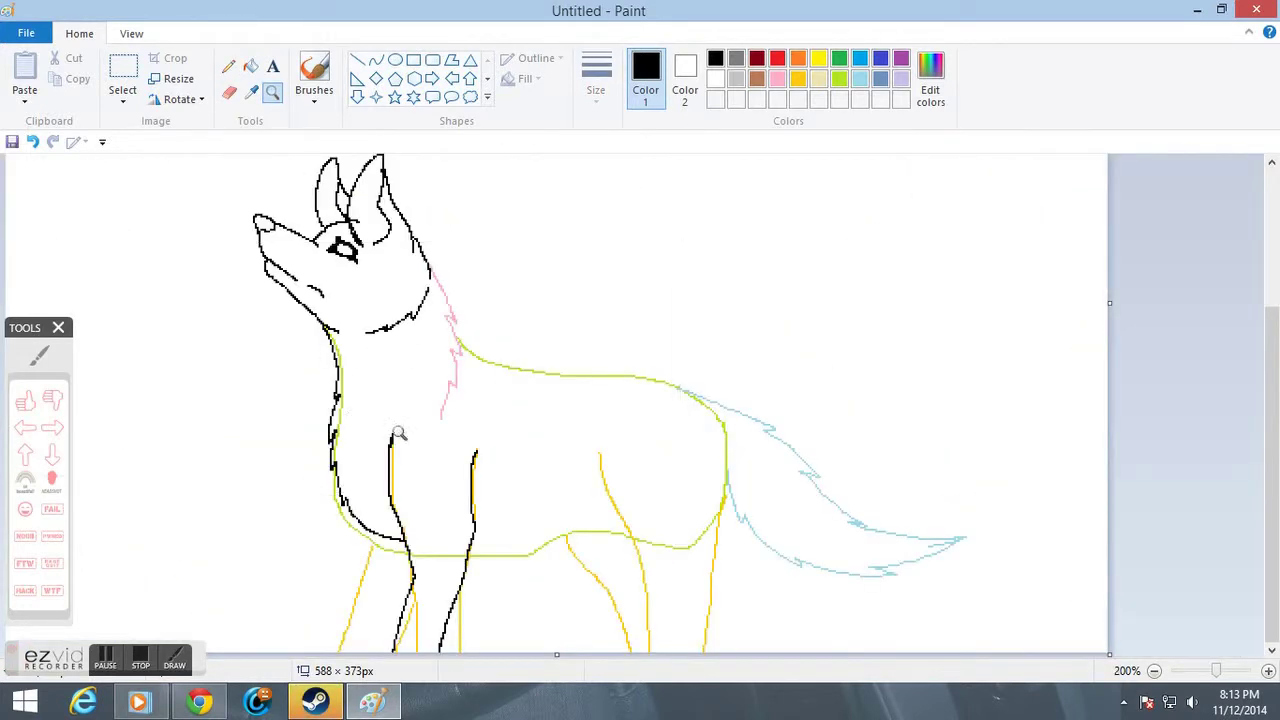
pyautogui.click(525, 575)
pyautogui.click(475, 440)
pyautogui.click(320, 390)
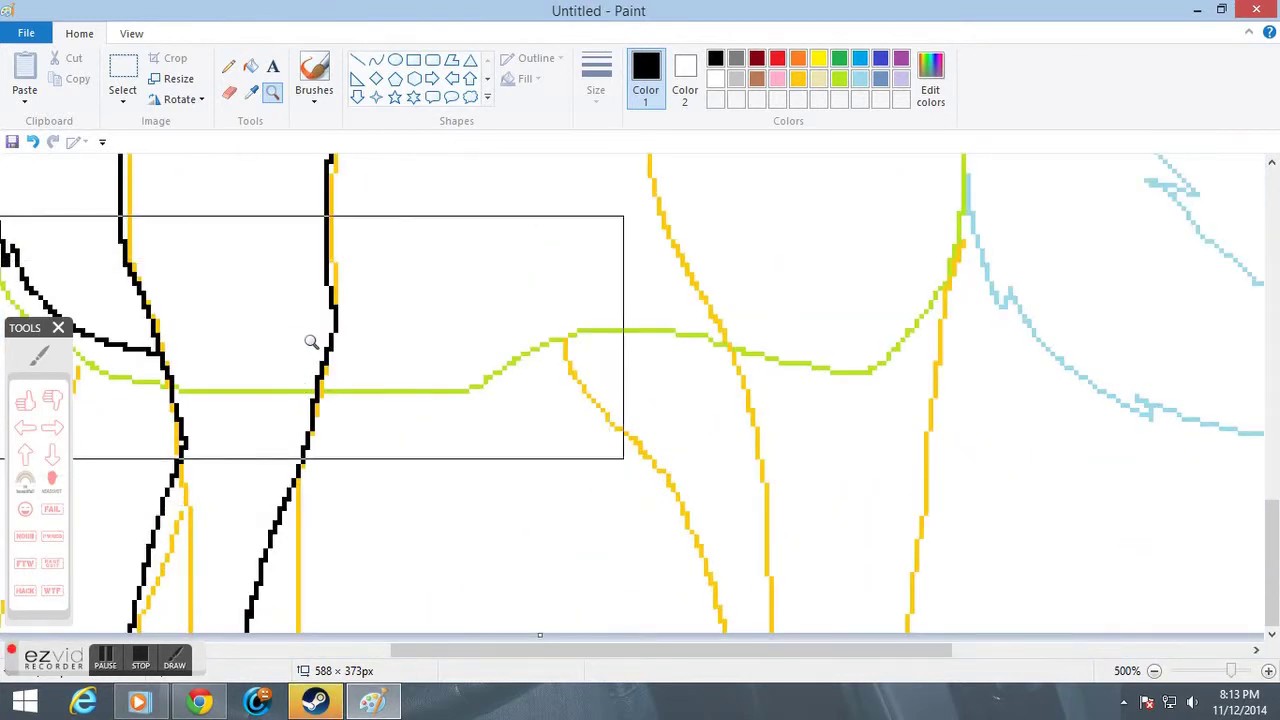
pyautogui.hotkey('ctrl', 'z')
pyautogui.hotkey('ctrl', 'z')
pyautogui.hotkey('ctrl', 'z')
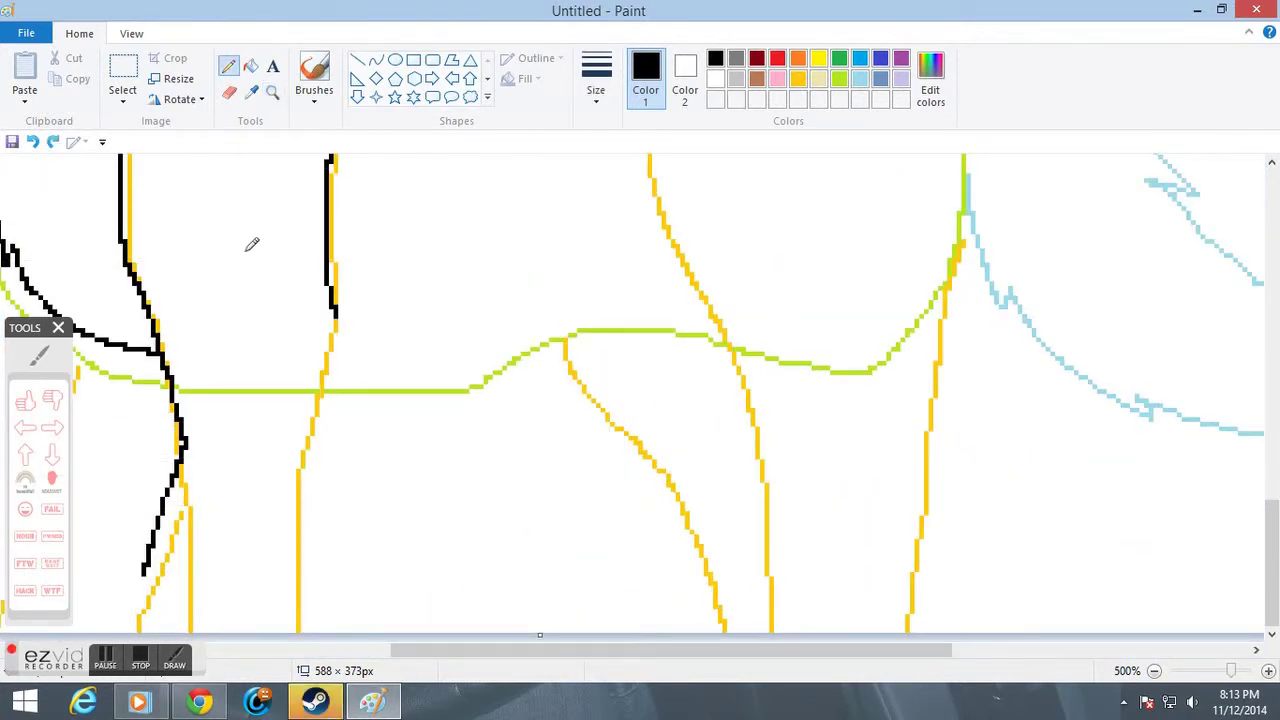
pyautogui.hotkey('ctrl', 'z')
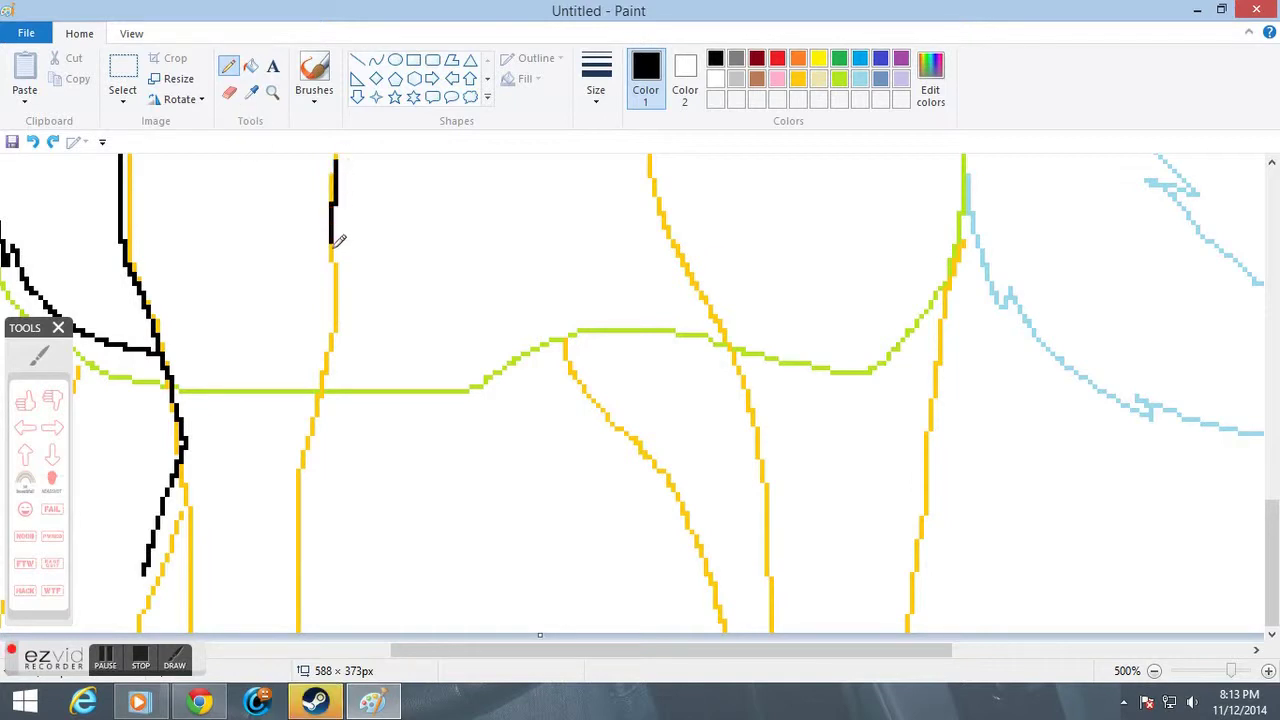
# Redraw the near front leg's rear and lower front edges in black to the canvas edge, erasing the stray doubled line.
pyautogui.moveTo(337, 298); pyautogui.dragTo(257, 597)
pyautogui.moveTo(184, 440); pyautogui.dragTo(146, 652)
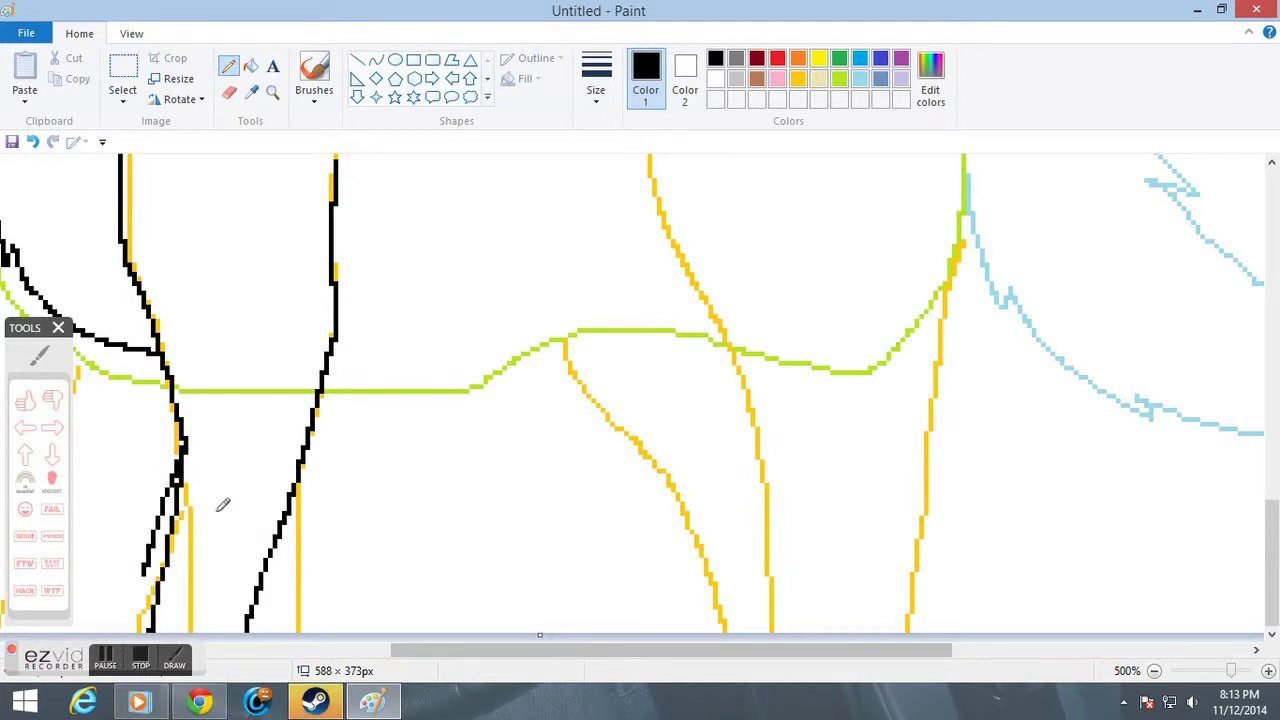
pyautogui.click(229, 92)
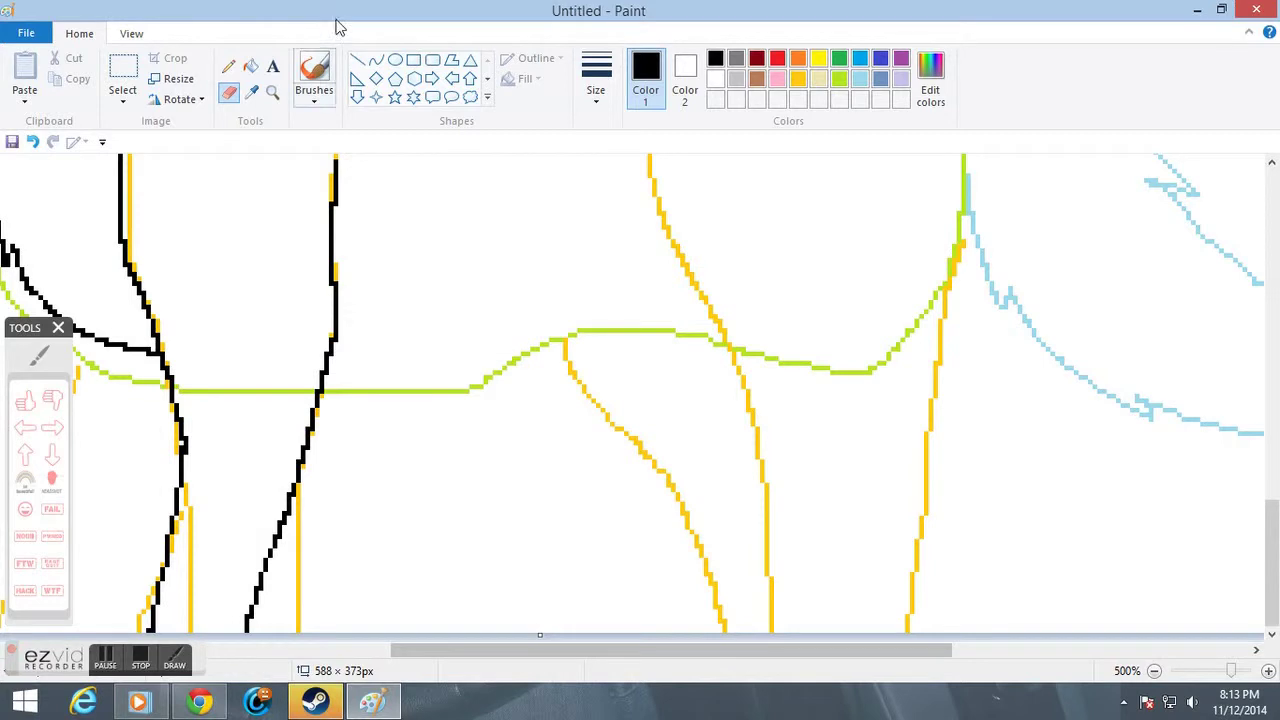
pyautogui.click(229, 68)
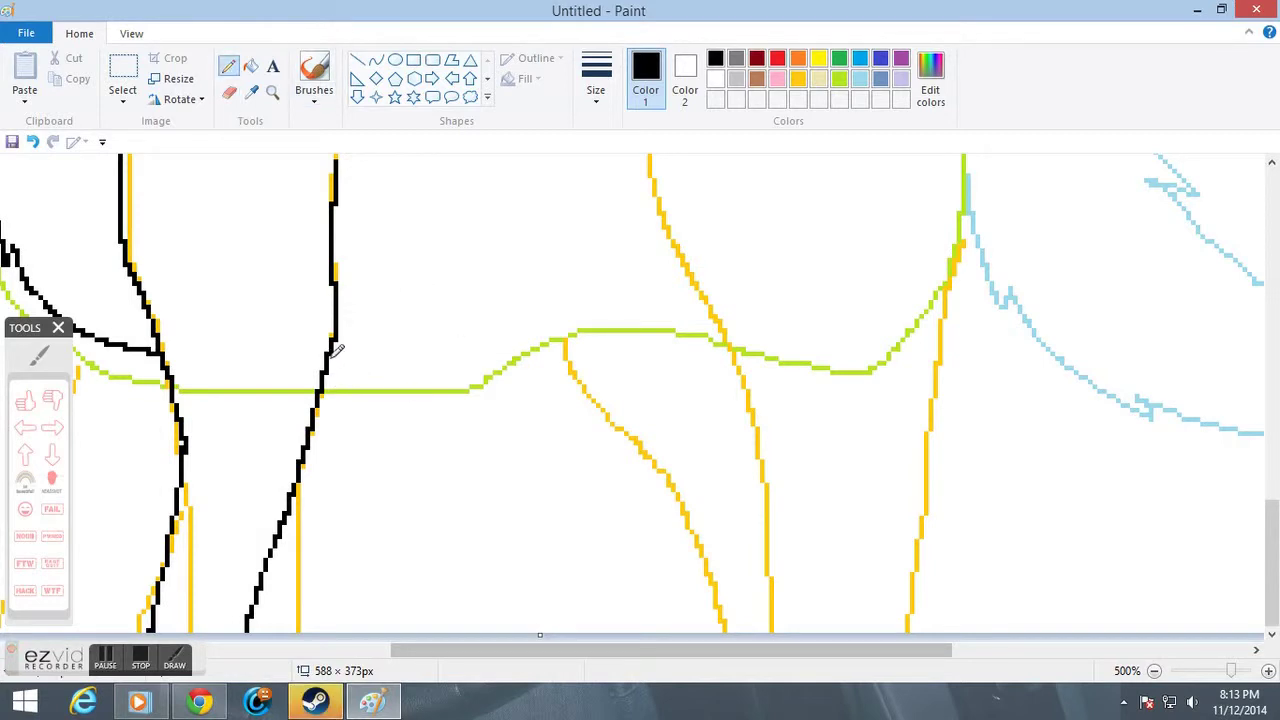
# Trace the belly in black between the near legs, and the near hind leg's front edge along the yellow guide.
pyautogui.moveTo(494, 358)
pyautogui.mouseDown()
pyautogui.moveTo(652, 320)
pyautogui.moveTo(640, 330)
pyautogui.moveTo(663, 333)
pyautogui.mouseUp()
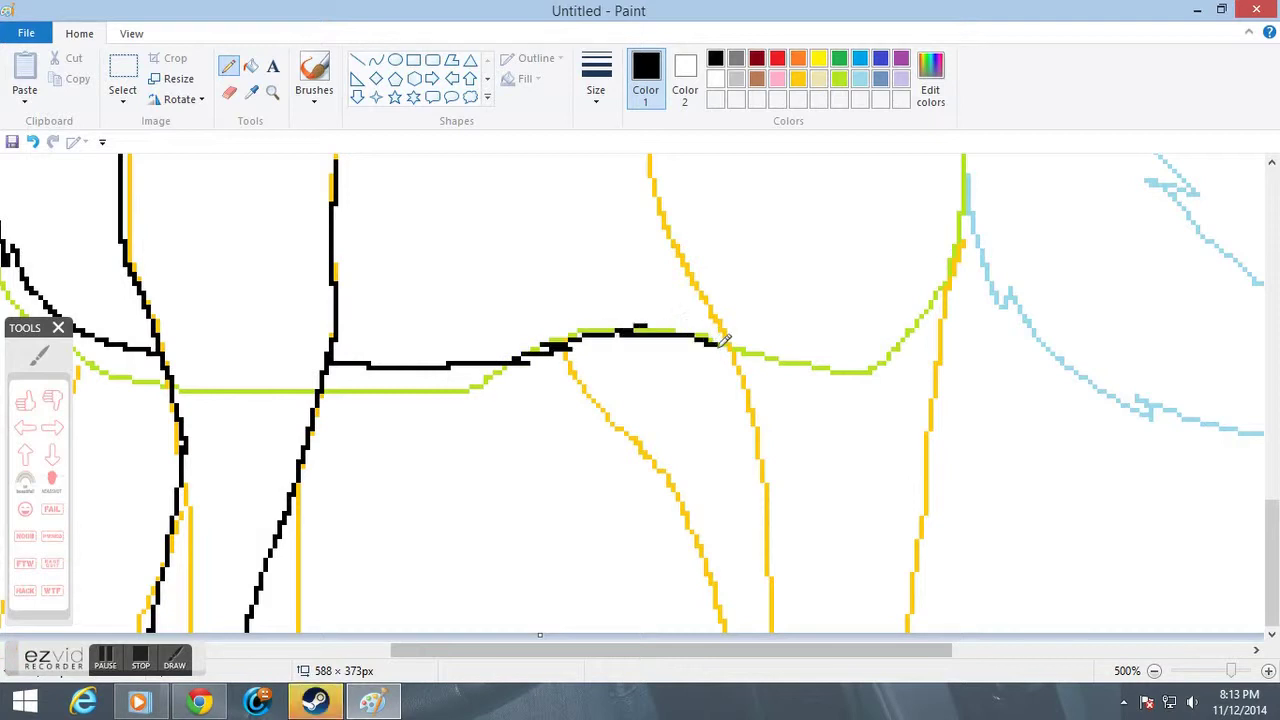
pyautogui.scroll(5, 827, 348)
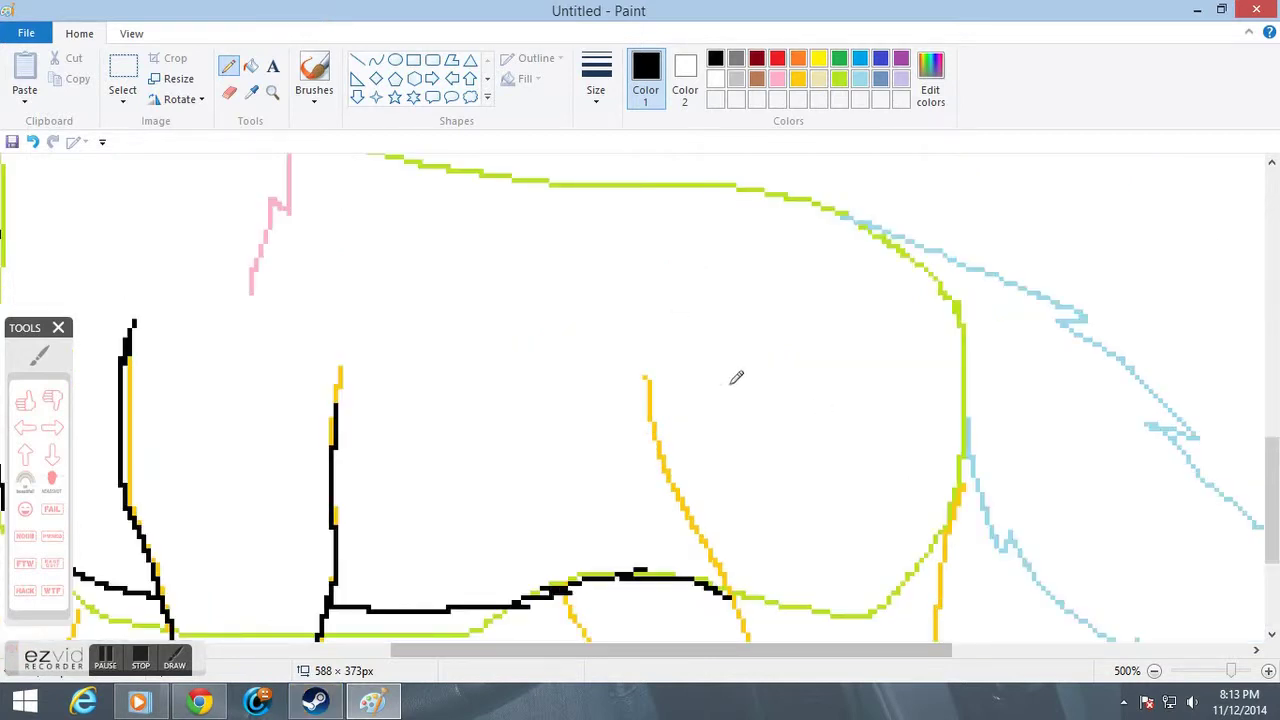
pyautogui.scroll(-3, 823, 414)
pyautogui.moveTo(652, 290); pyautogui.dragTo(741, 467)
pyautogui.scroll(-3, 751, 468)
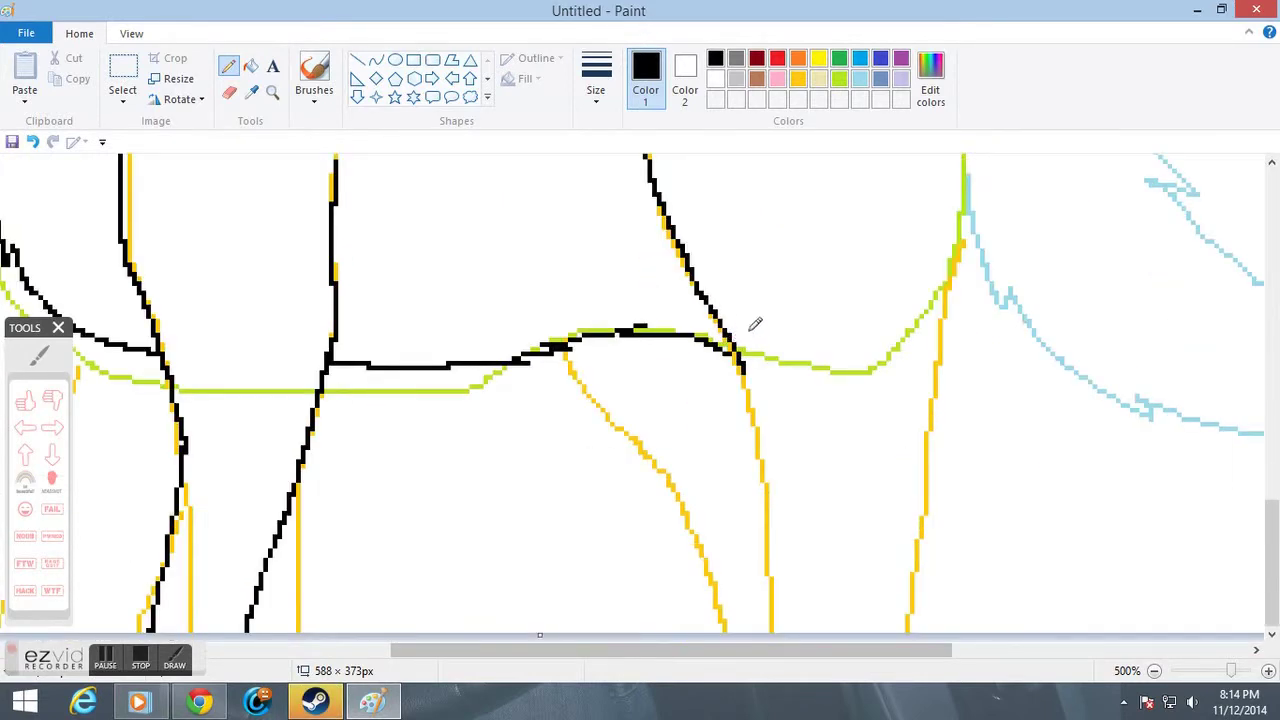
pyautogui.moveTo(759, 404); pyautogui.dragTo(773, 508)
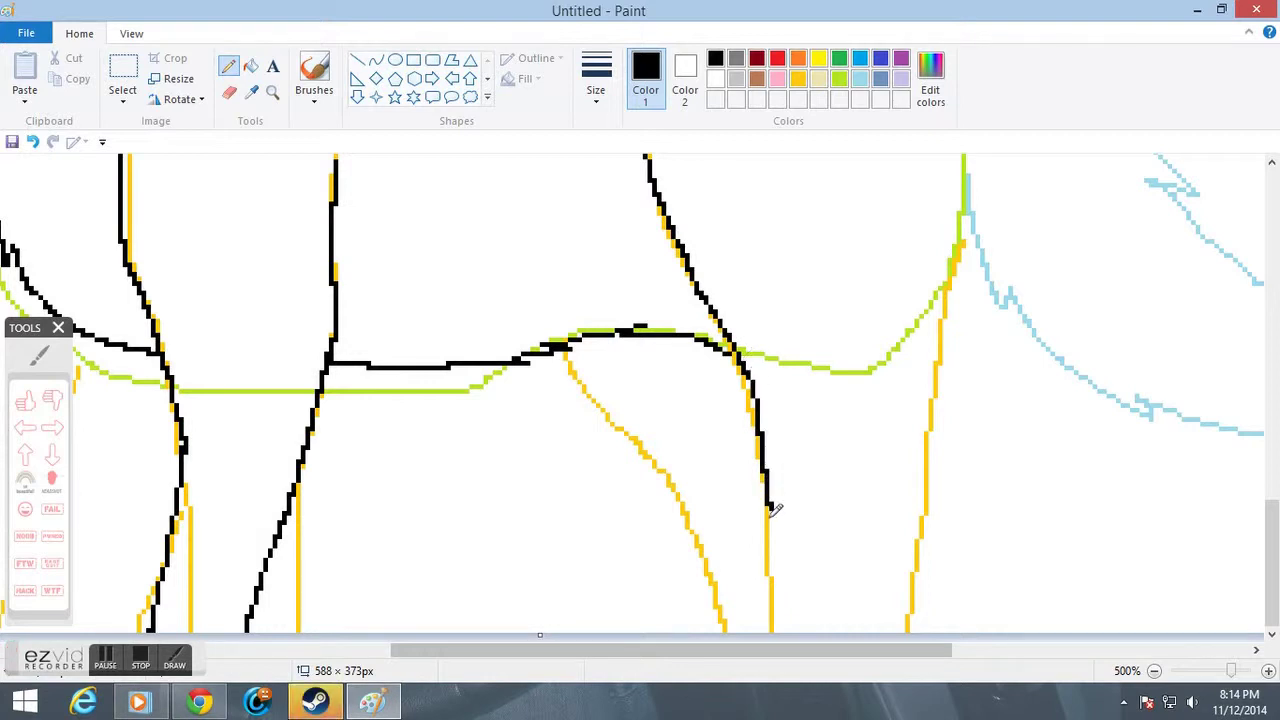
# Trace the back of the neck in black over the pink guide with jagged fur tufts, working at 800% zoom.
pyautogui.scroll(5, 900, 470)
pyautogui.scroll(-2, 877, 449)
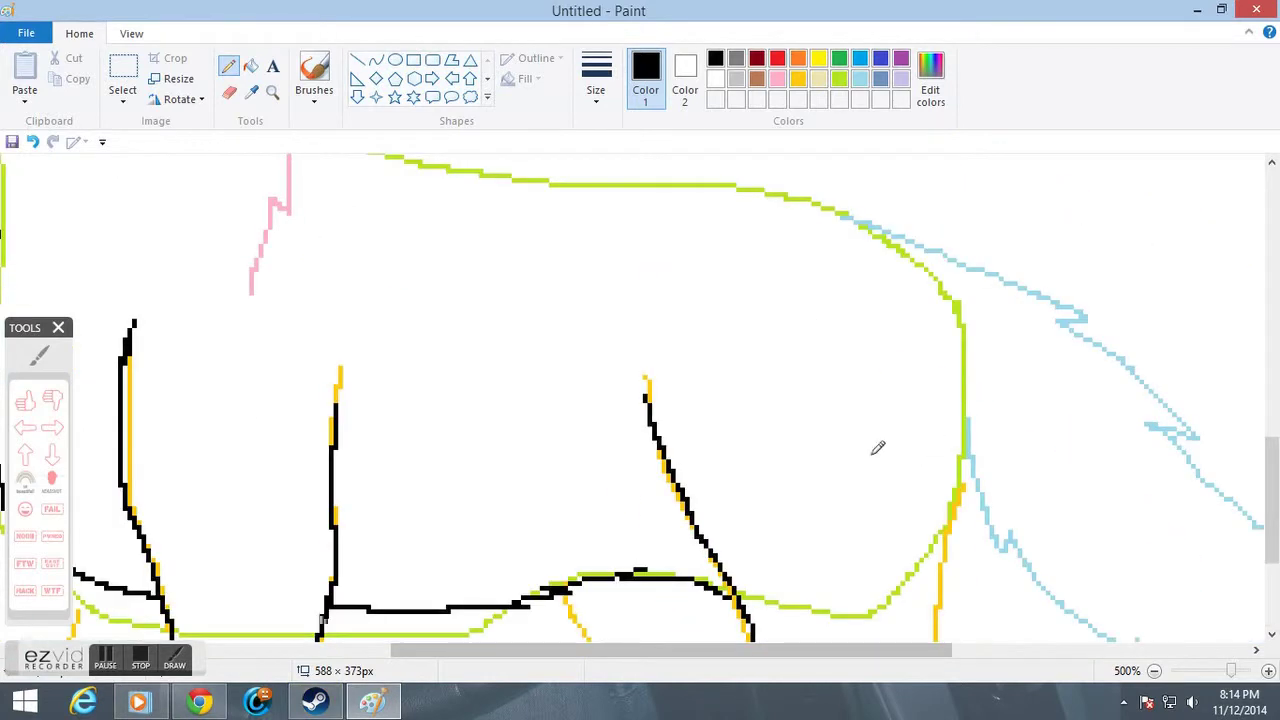
pyautogui.scroll(5, 600, 430)
pyautogui.scroll(-2, 398, 548)
pyautogui.click(273, 93)
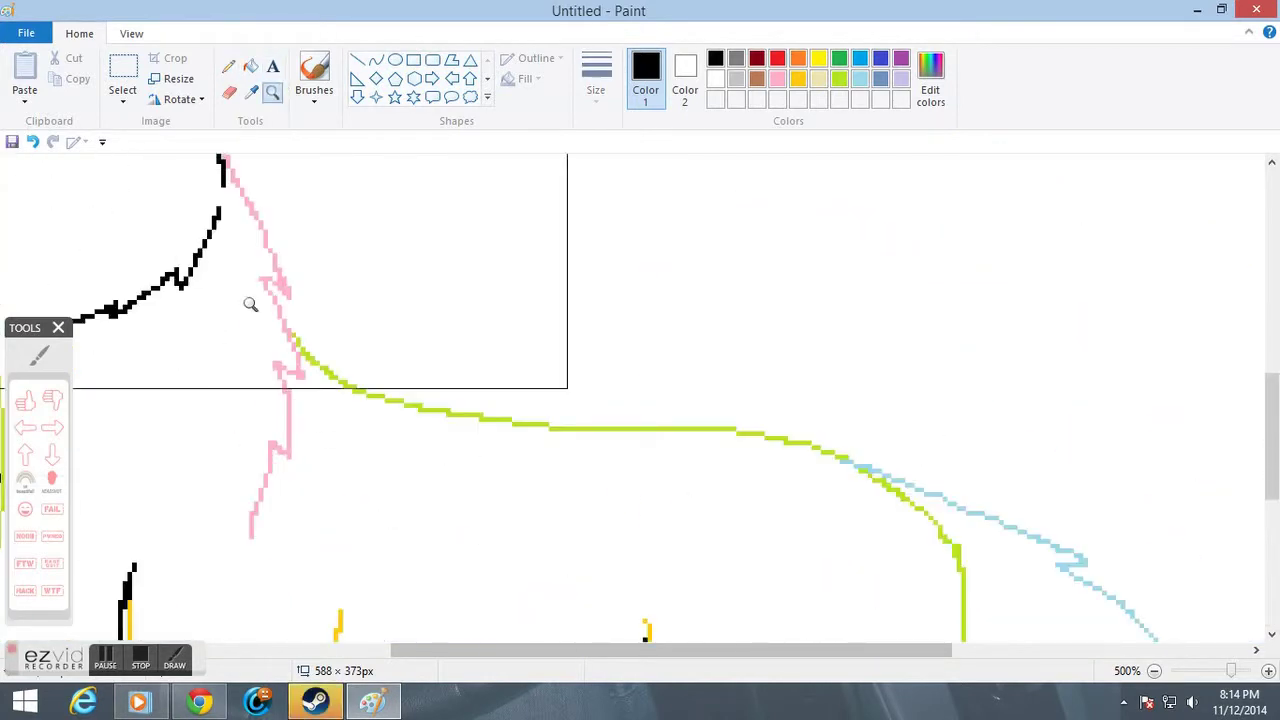
pyautogui.doubleClick(250, 307)
pyautogui.click(429, 320)
pyautogui.scroll(3, 300, 200)
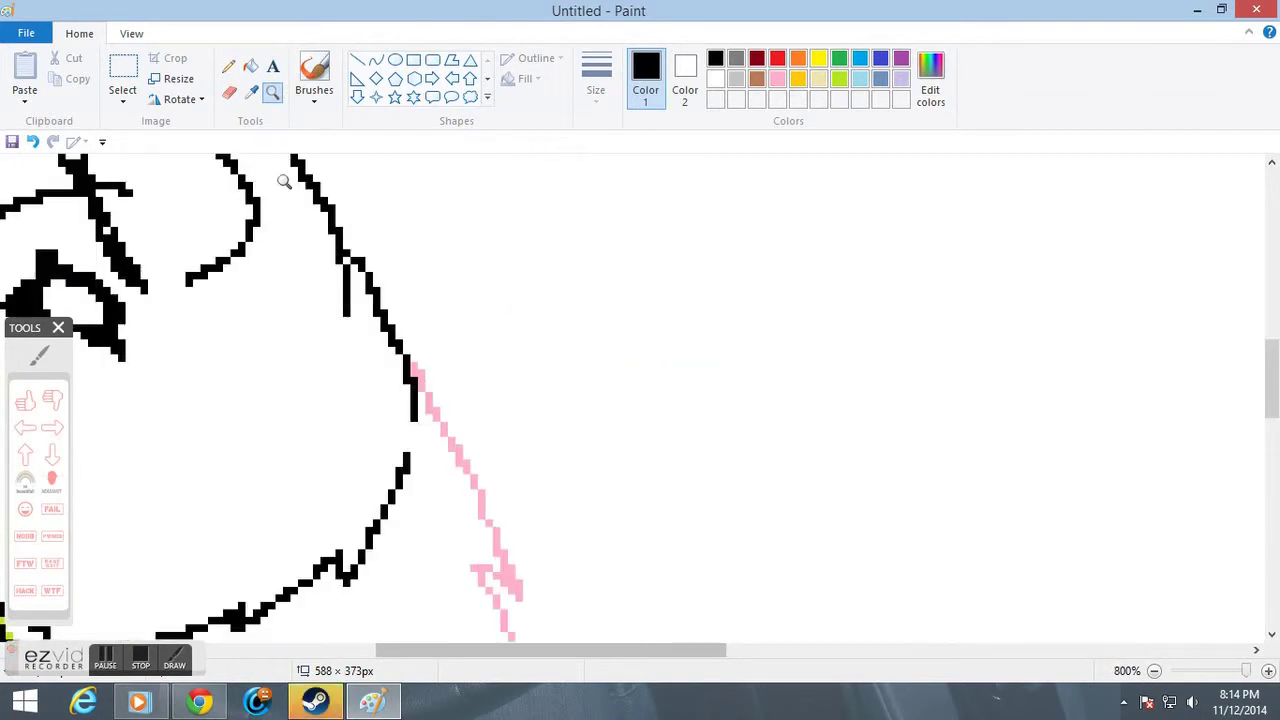
pyautogui.click(228, 66)
pyautogui.scroll(-1, 443, 357)
pyautogui.moveTo(408, 222); pyautogui.dragTo(521, 455)
pyautogui.scroll(-1, 472, 428)
pyautogui.moveTo(468, 330); pyautogui.dragTo(490, 352)
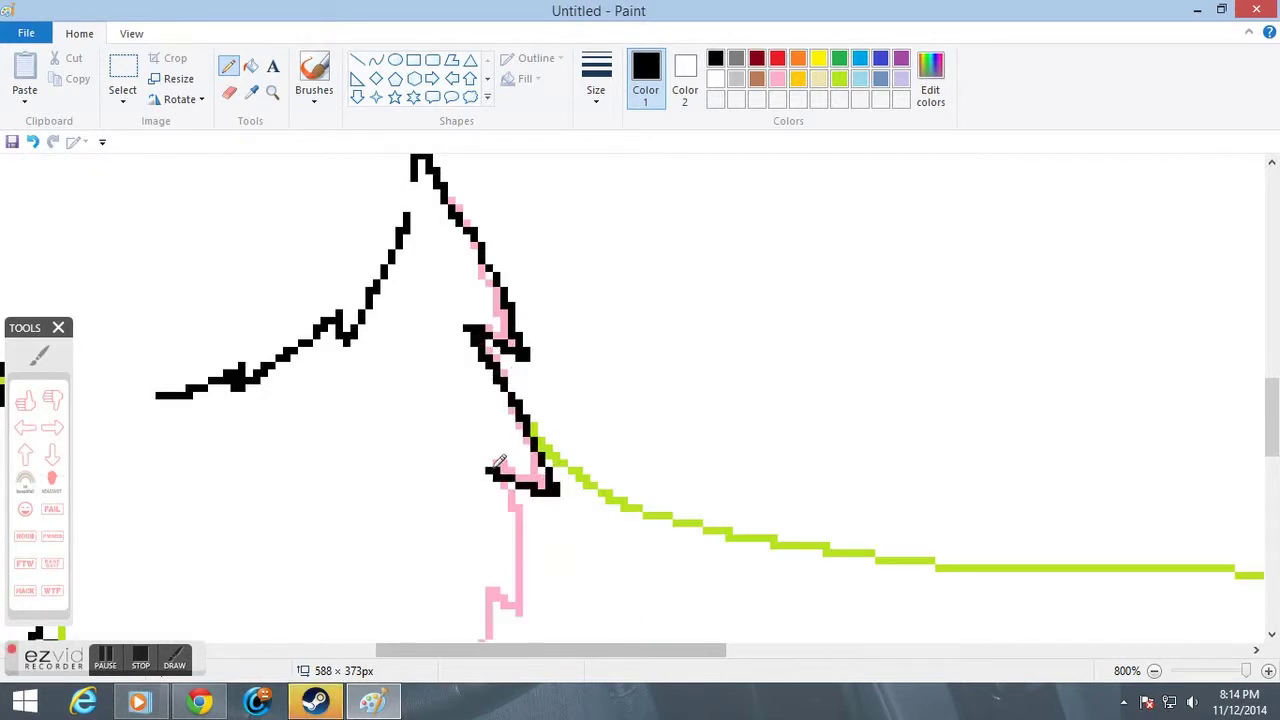
pyautogui.scroll(-2, 498, 465)
pyautogui.moveTo(480, 229)
pyautogui.mouseDown()
pyautogui.moveTo(508, 251)
pyautogui.moveTo(533, 345)
pyautogui.moveTo(500, 340)
pyautogui.mouseUp()
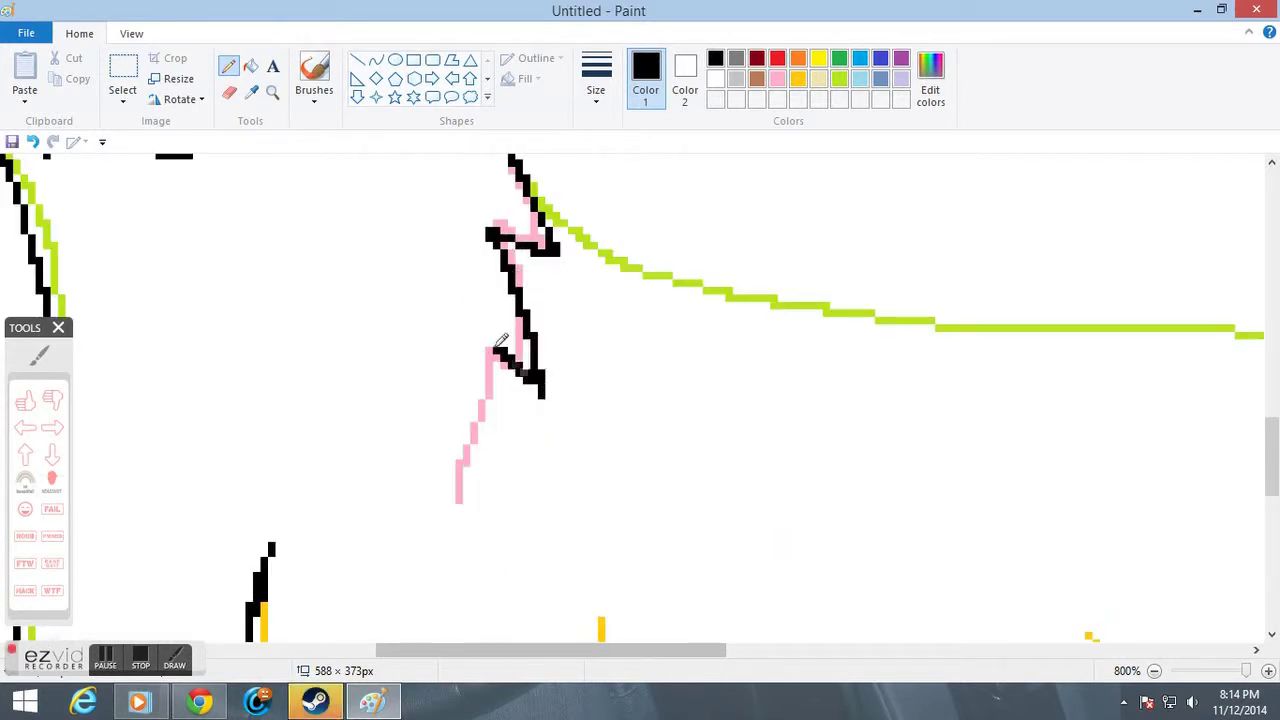
# Examine the drawing zoomed out to 100%, and return to the neck and back at 600%.
pyautogui.scroll(2, 594, 354)
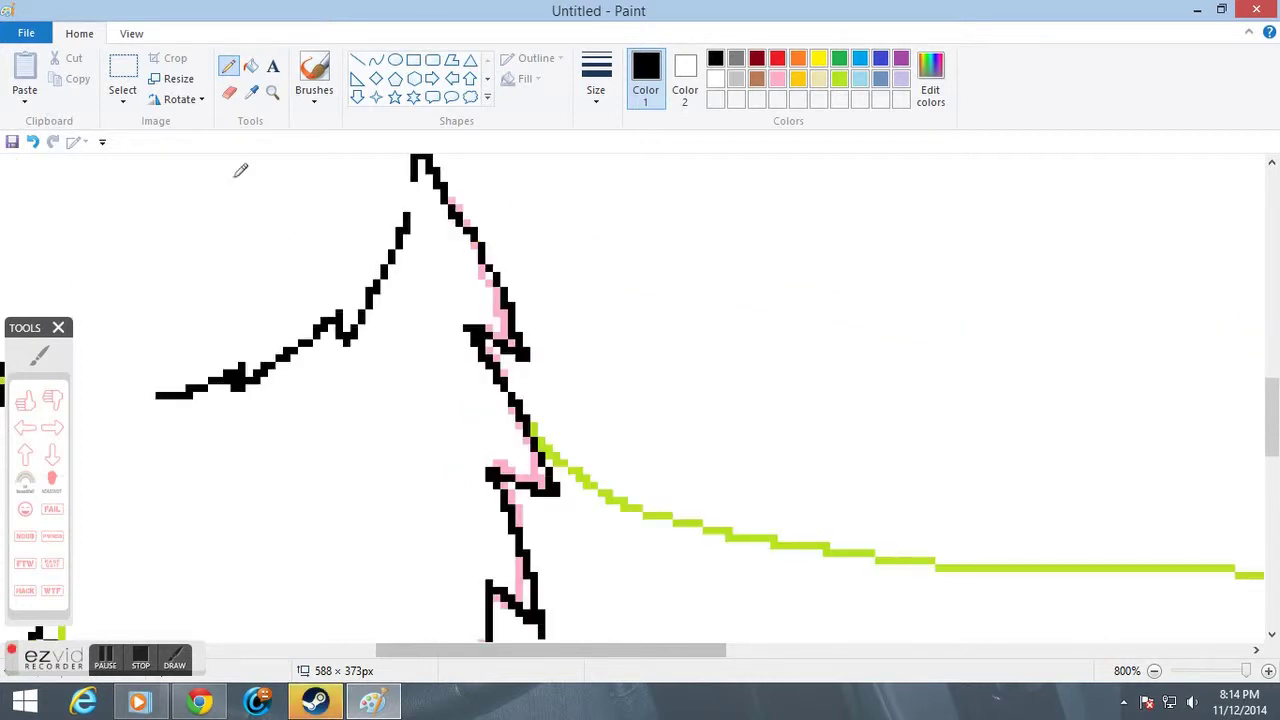
pyautogui.click(273, 92)
pyautogui.rightClick(190, 262)
pyautogui.rightClick(176, 265)
pyautogui.rightClick(172, 266)
pyautogui.rightClick(171, 266)
pyautogui.rightClick(174, 267)
pyautogui.rightClick(186, 271)
pyautogui.rightClick(200, 276)
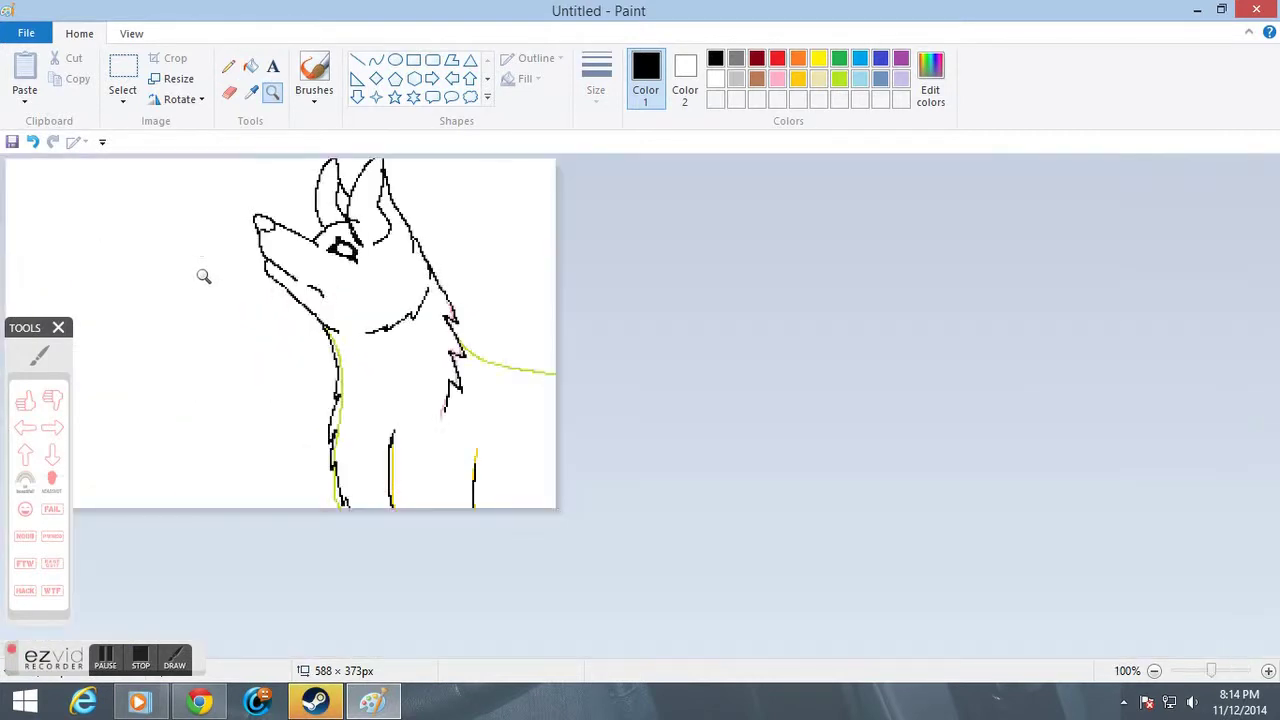
pyautogui.click(310, 418)
pyautogui.click(505, 362)
pyautogui.click(494, 354)
pyautogui.click(480, 340)
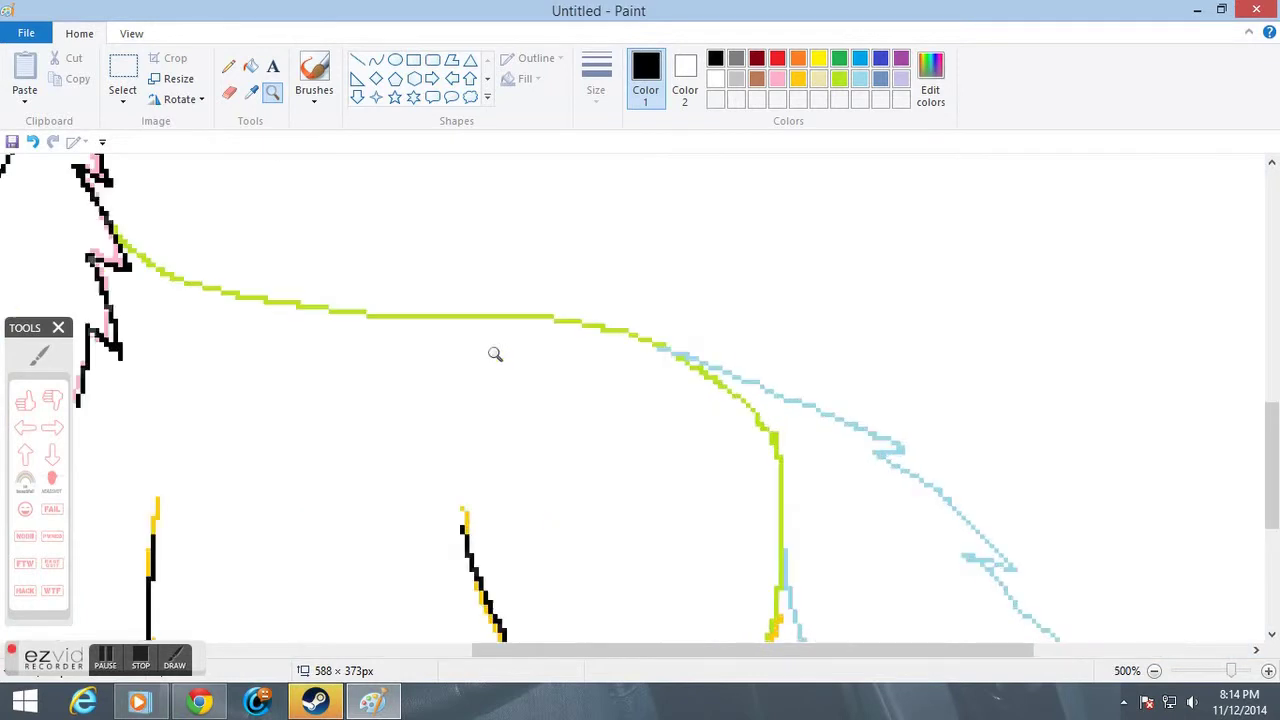
pyautogui.click(274, 214)
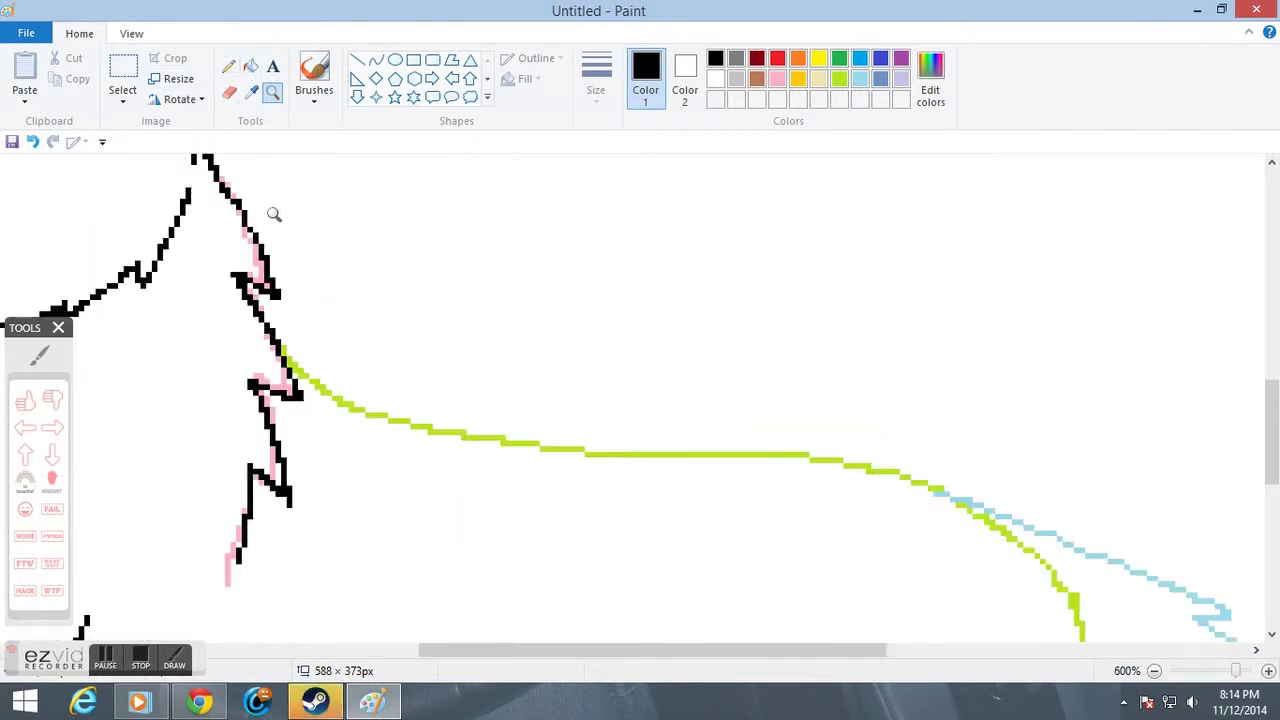
# Trace the back and upper rump in black along the green guide, from the neck fur past the tail's upper base.
pyautogui.click(229, 67)
pyautogui.moveTo(338, 391)
pyautogui.mouseDown()
pyautogui.moveTo(404, 427)
pyautogui.moveTo(659, 448)
pyautogui.mouseUp()
pyautogui.moveTo(946, 491)
pyautogui.mouseDown()
pyautogui.moveTo(1008, 521)
pyautogui.moveTo(1060, 568)
pyautogui.mouseUp()
# Trace the near hind leg's rear edge in black to the canvas edge, and extend it upward along the rump.
pyautogui.scroll(-5, 1072, 570)
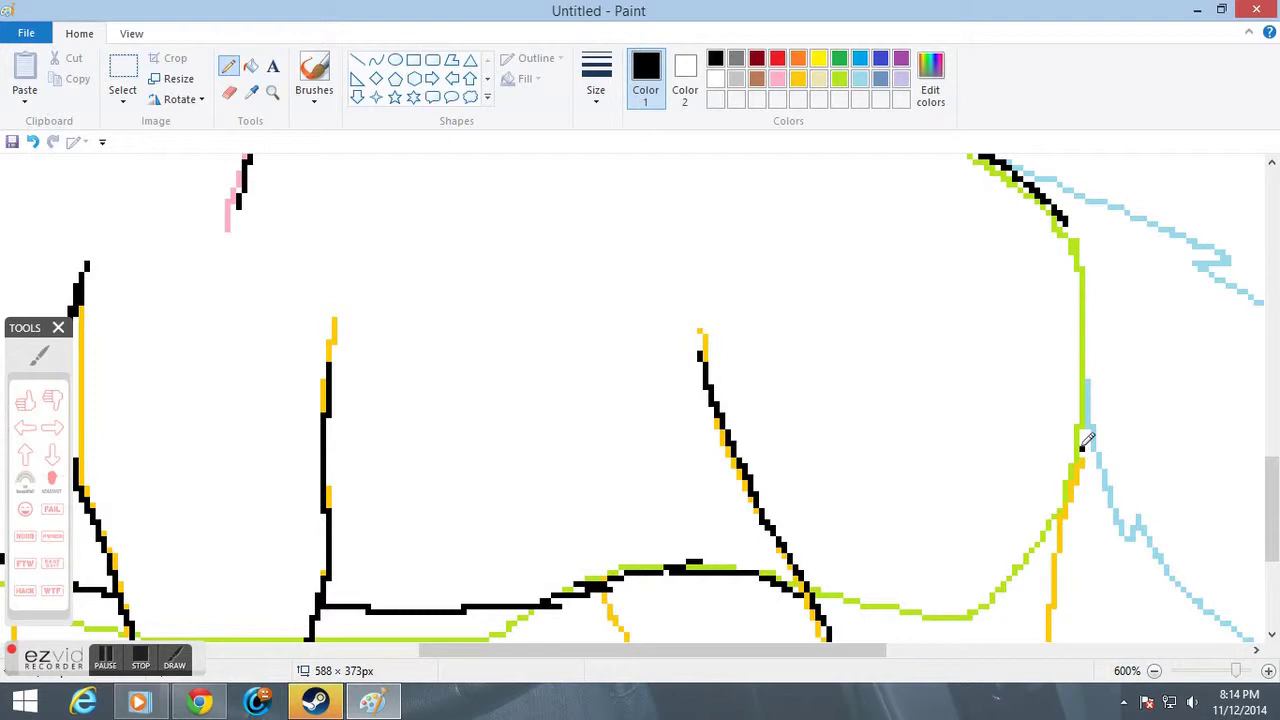
pyautogui.scroll(-4, 1092, 463)
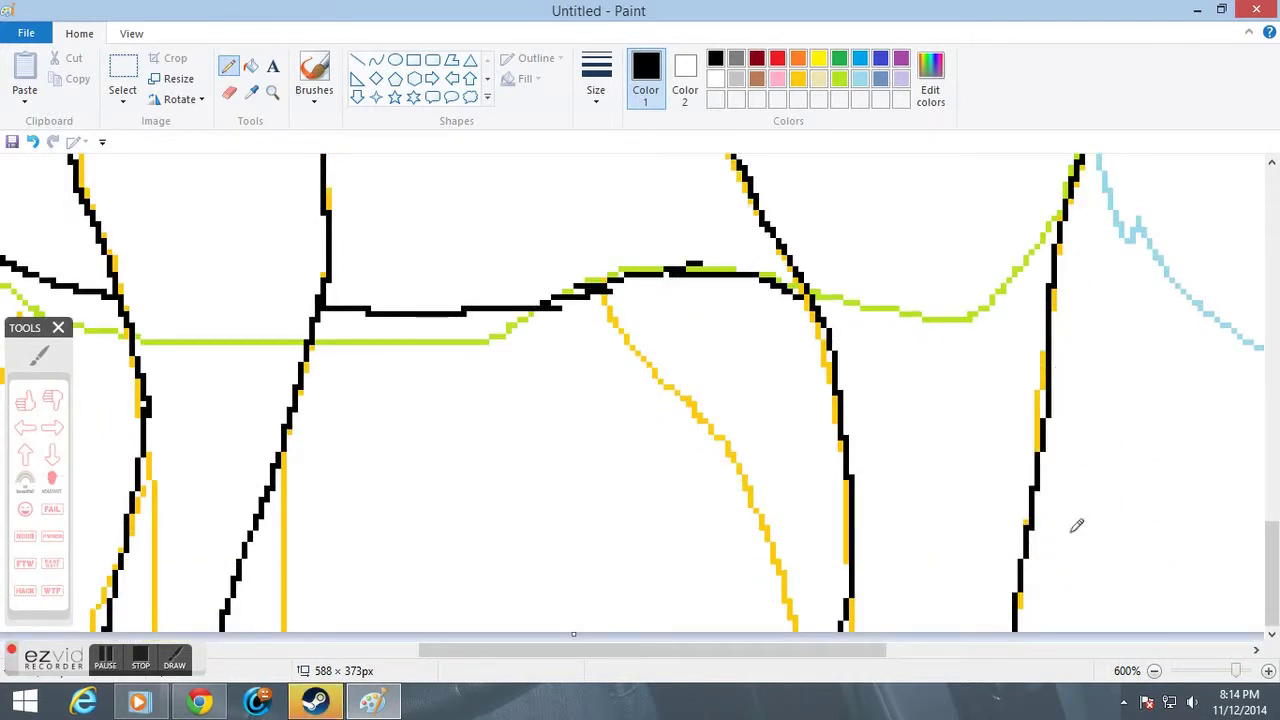
pyautogui.scroll(5, 1077, 525)
pyautogui.moveTo(462, 651); pyautogui.dragTo(556, 657)
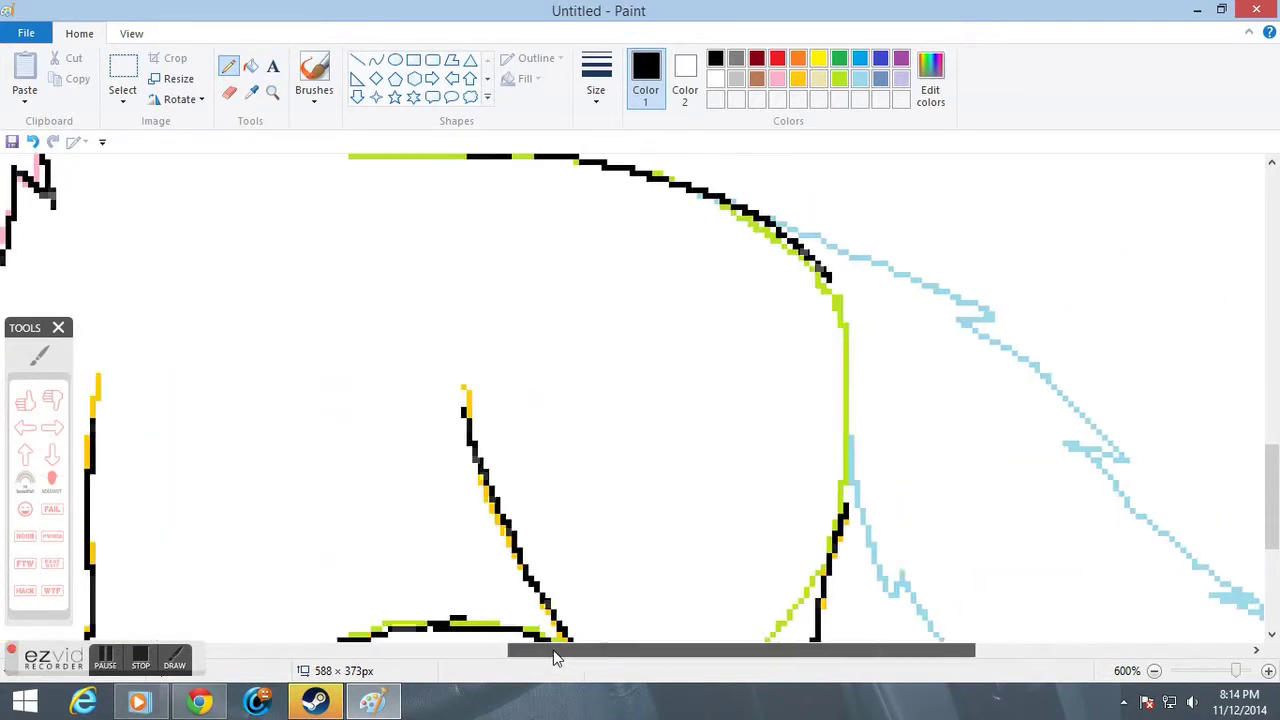
pyautogui.moveTo(847, 505); pyautogui.dragTo(852, 466)
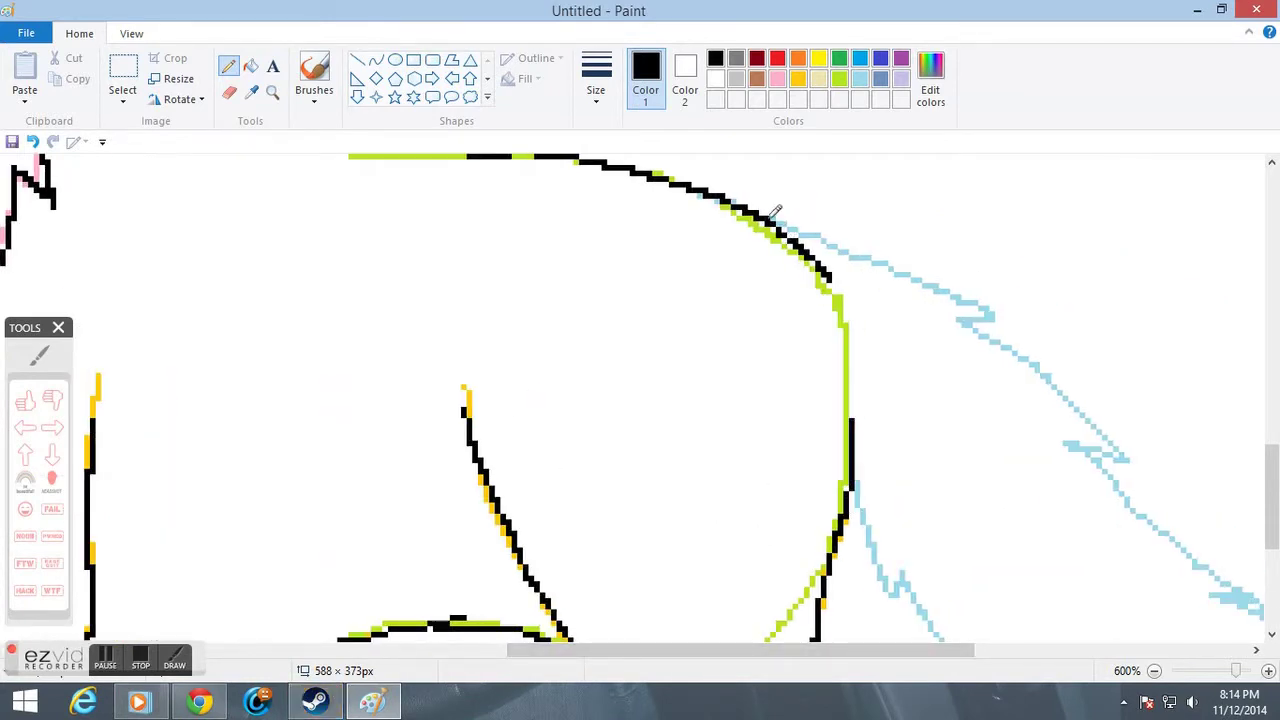
# Try tracing the tail's upper edge in black along the light blue guide with jagged tufts, and undo it.
pyautogui.moveTo(790, 218); pyautogui.dragTo(990, 295)
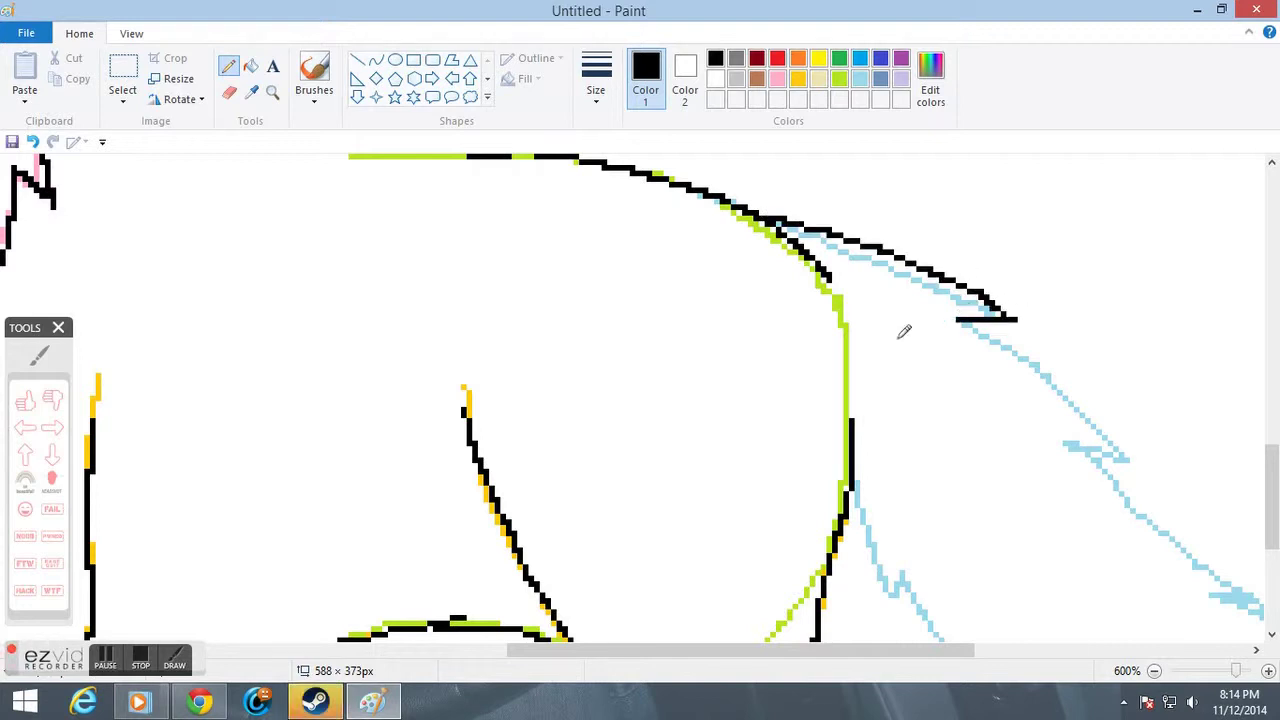
pyautogui.moveTo(606, 651); pyautogui.dragTo(743, 651)
pyautogui.scroll(-2, 686, 380)
pyautogui.moveTo(512, 197)
pyautogui.mouseDown()
pyautogui.moveTo(606, 277)
pyautogui.moveTo(676, 361)
pyautogui.moveTo(609, 336)
pyautogui.moveTo(709, 416)
pyautogui.mouseUp()
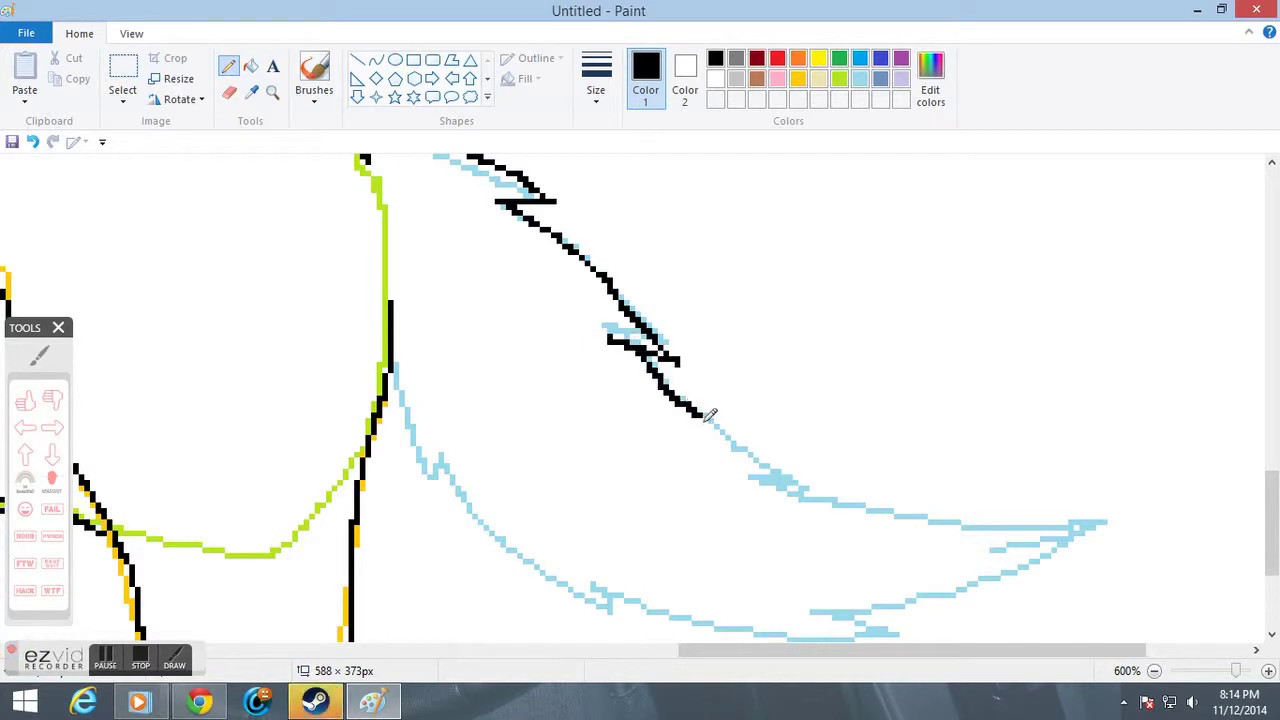
pyautogui.moveTo(800, 491)
pyautogui.mouseDown()
pyautogui.moveTo(883, 515)
pyautogui.moveTo(850, 523)
pyautogui.moveTo(934, 557)
pyautogui.moveTo(1124, 567)
pyautogui.mouseUp()
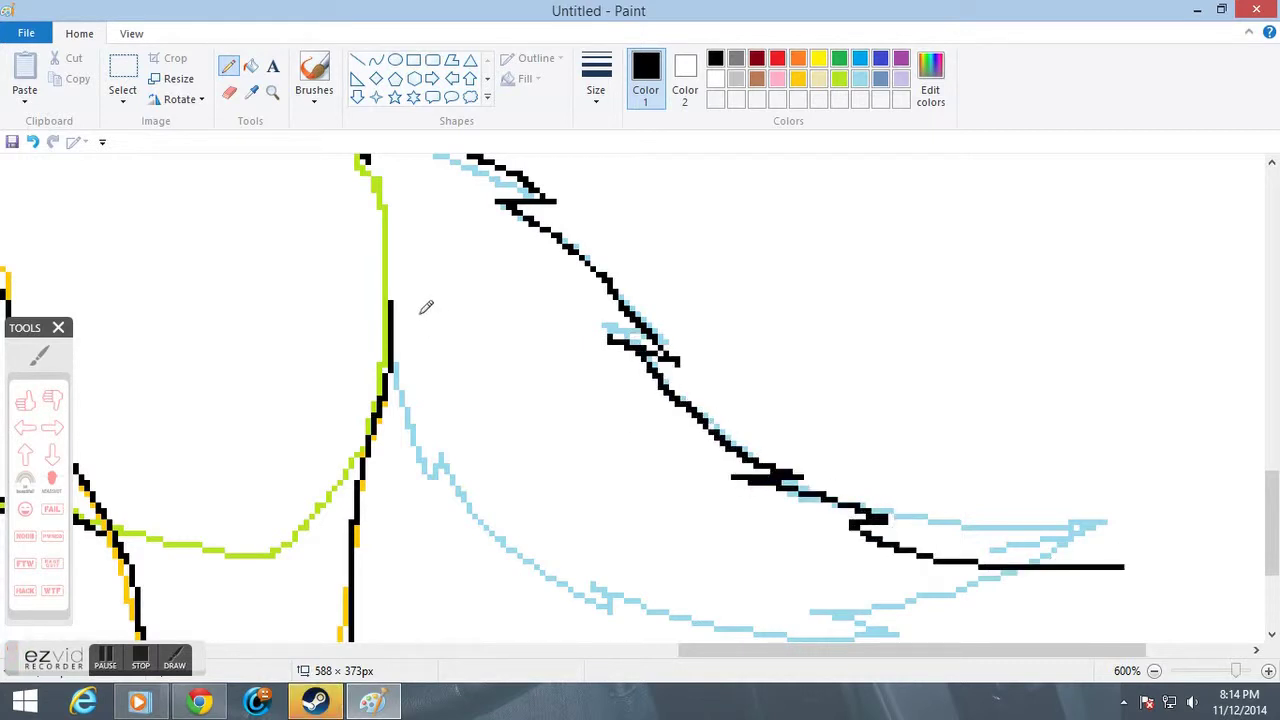
pyautogui.hotkey('ctrl', 'z')
pyautogui.hotkey('ctrl', 'z')
# Draw the tail's lower edge in black from the rump, with jagged fur tufts and a tip that sweeps upward above the light blue guide.
pyautogui.scroll(1, 424, 308)
pyautogui.scroll(-2, 423, 320)
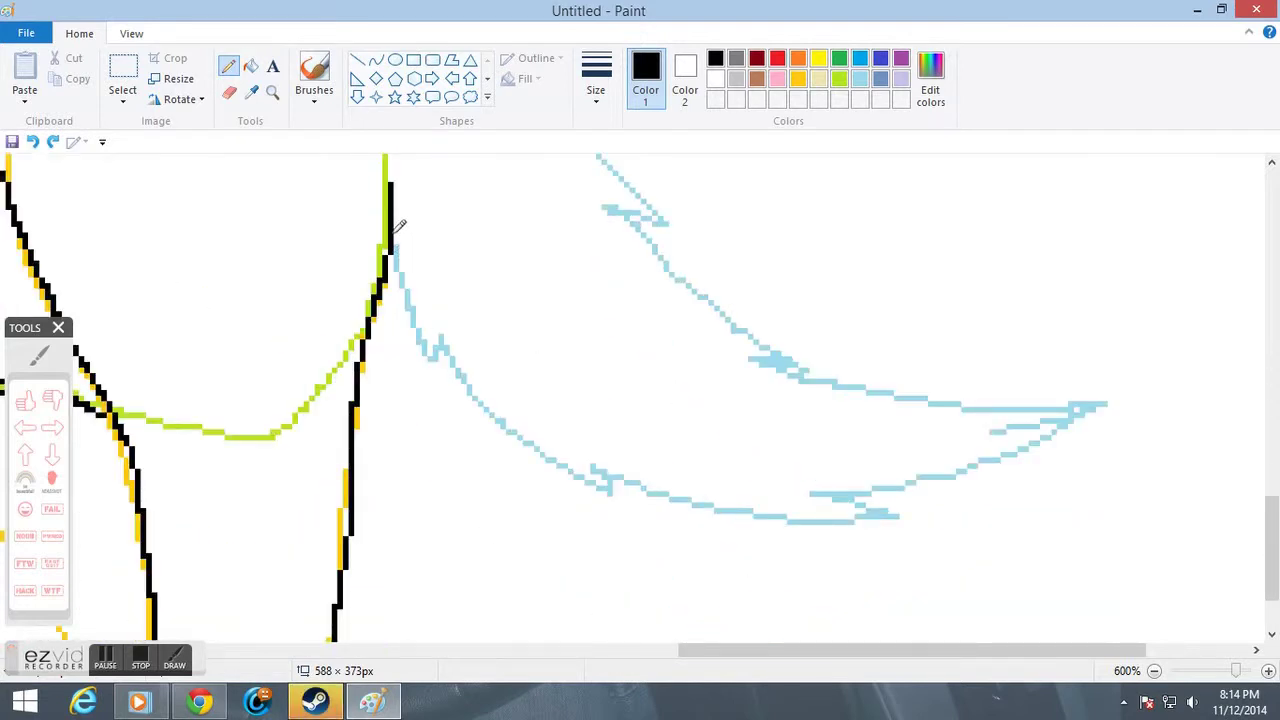
pyautogui.moveTo(398, 228); pyautogui.dragTo(450, 333)
pyautogui.moveTo(518, 407)
pyautogui.mouseDown()
pyautogui.moveTo(496, 378)
pyautogui.moveTo(539, 401)
pyautogui.moveTo(799, 458)
pyautogui.moveTo(753, 439)
pyautogui.moveTo(829, 438)
pyautogui.moveTo(972, 372)
pyautogui.moveTo(902, 387)
pyautogui.moveTo(1037, 285)
pyautogui.moveTo(1069, 214)
pyautogui.mouseUp()
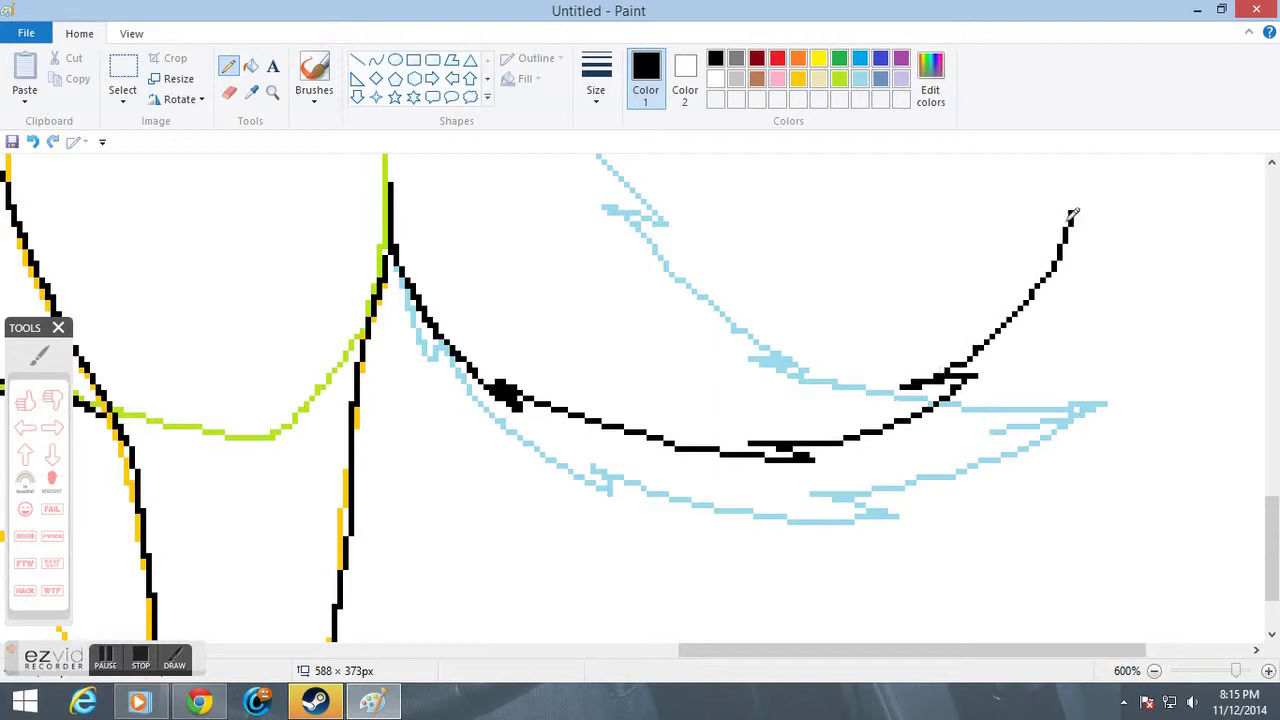
pyautogui.scroll(3, 1091, 387)
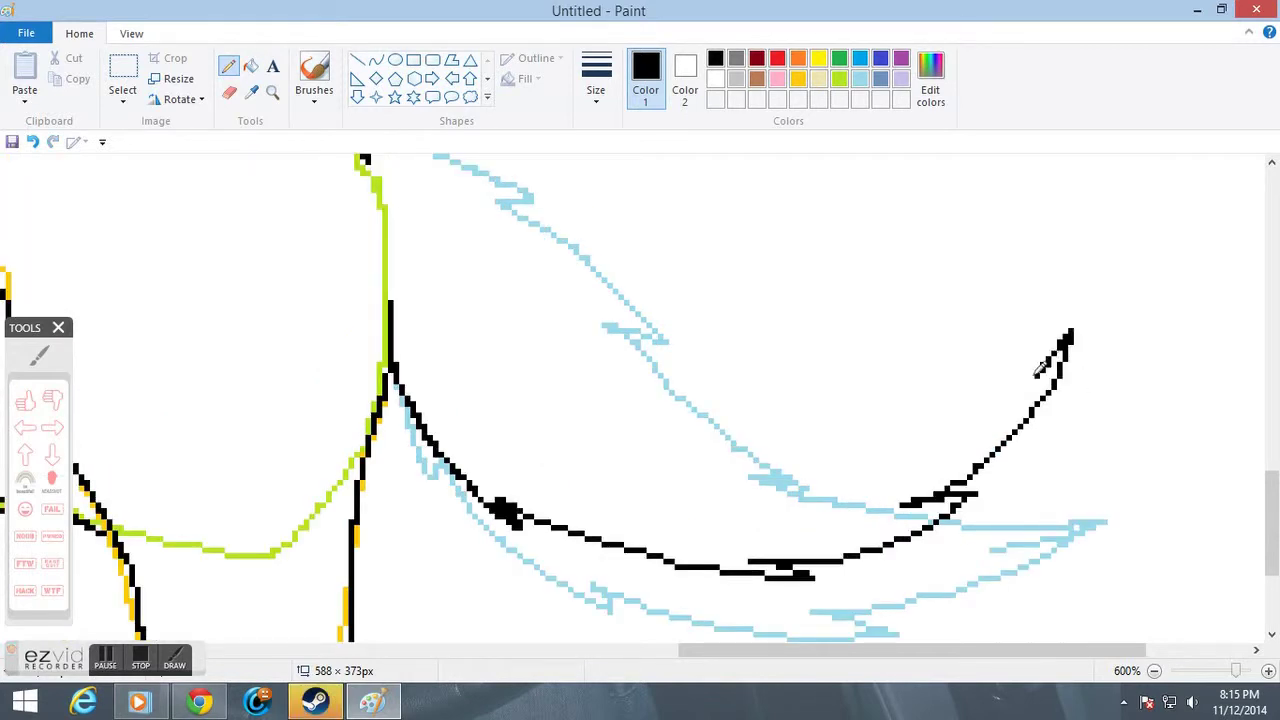
# Draw the tail's upper edge in black with jagged tufts, curving up to meet the lower edge in a pointed tip.
pyautogui.scroll(6, 400, 285)
pyautogui.moveTo(316, 345)
pyautogui.mouseDown()
pyautogui.moveTo(478, 389)
pyautogui.moveTo(493, 419)
pyautogui.mouseUp()
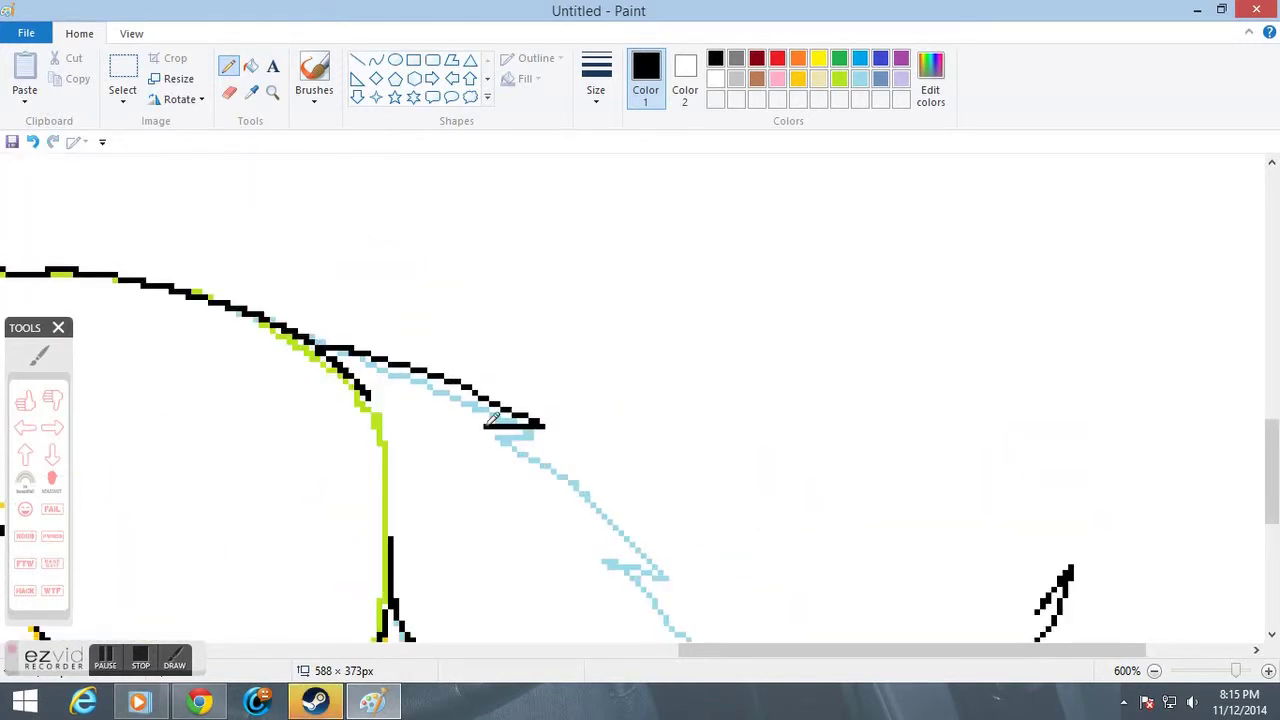
pyautogui.scroll(-6, 491, 216)
pyautogui.moveTo(510, 190)
pyautogui.mouseDown()
pyautogui.moveTo(605, 277)
pyautogui.moveTo(590, 290)
pyautogui.moveTo(728, 390)
pyautogui.mouseUp()
pyautogui.moveTo(885, 397)
pyautogui.mouseDown()
pyautogui.moveTo(966, 358)
pyautogui.moveTo(1033, 297)
pyautogui.mouseUp()
pyautogui.moveTo(1066, 250); pyautogui.dragTo(1022, 382)
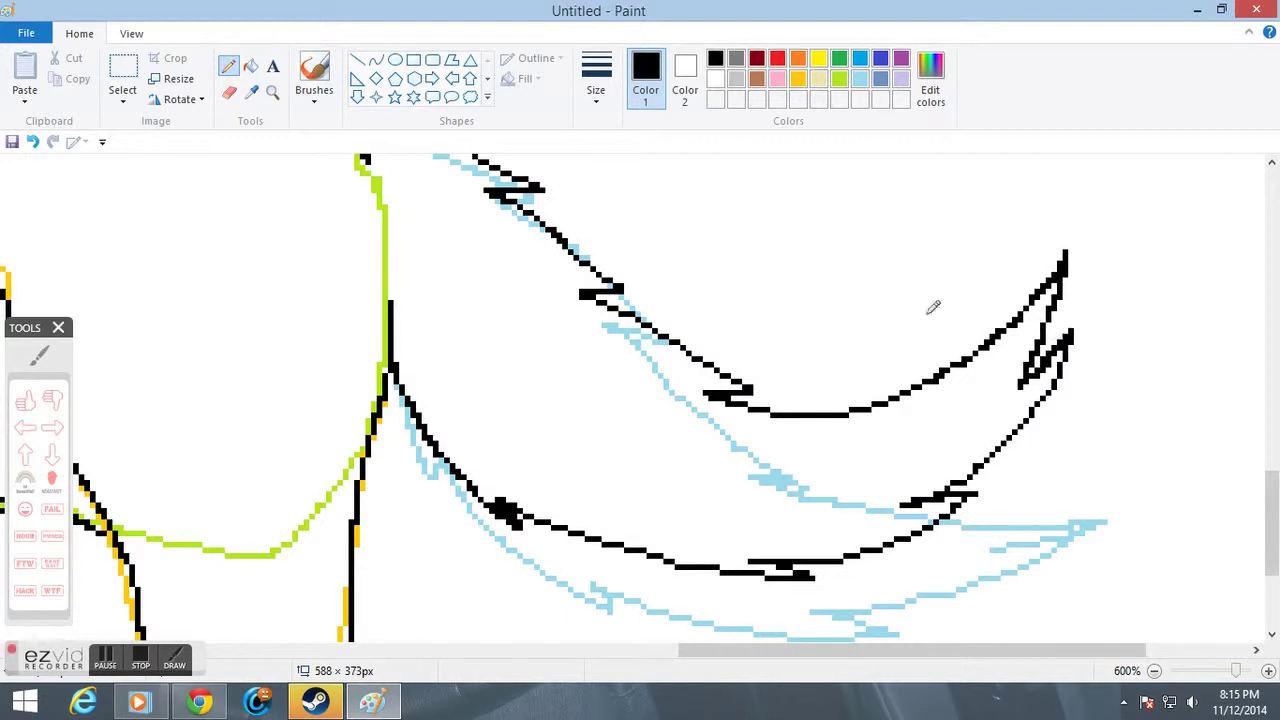
# Trace both edges of the far front leg and the front edge of the far hind leg in black.
pyautogui.click(273, 93)
pyautogui.rightClick(372, 304)
pyautogui.rightClick(374, 309)
pyautogui.rightClick(374, 309)
pyautogui.rightClick(376, 311)
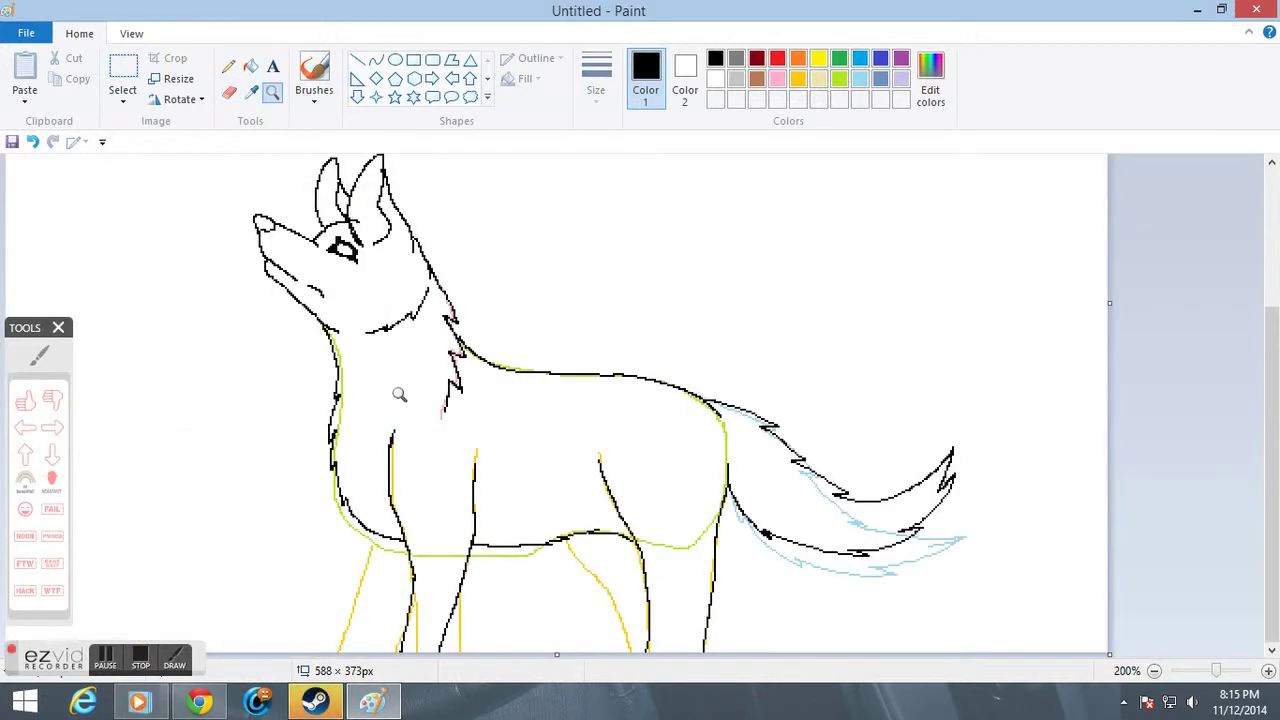
pyautogui.rightClick(421, 401)
pyautogui.click(380, 460)
pyautogui.click(420, 523)
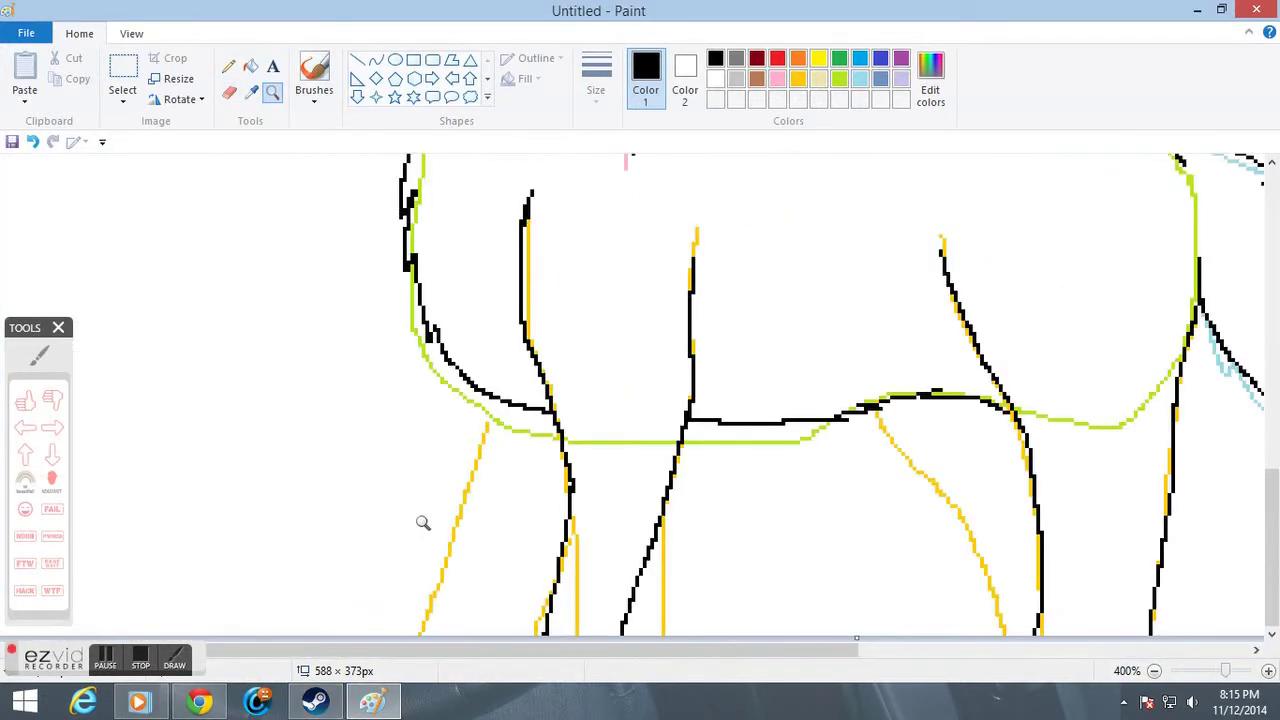
pyautogui.click(228, 66)
pyautogui.moveTo(485, 420); pyautogui.dragTo(406, 634)
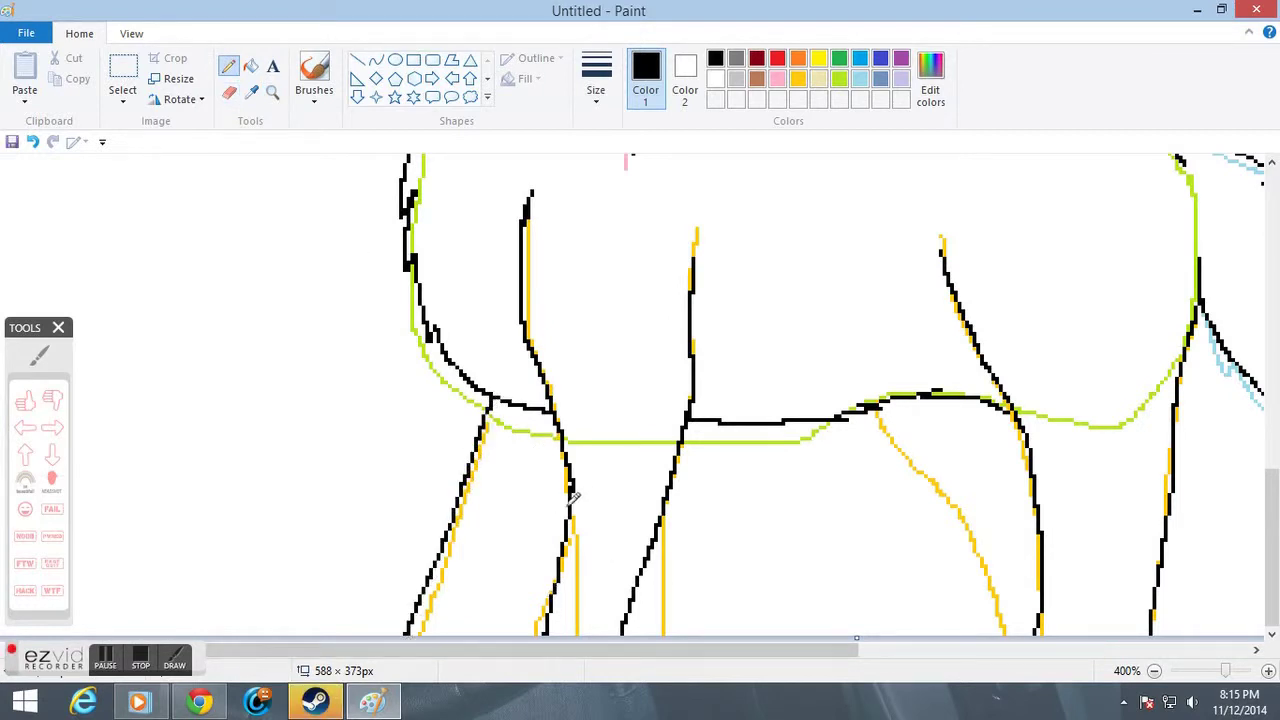
pyautogui.moveTo(573, 500); pyautogui.dragTo(480, 663)
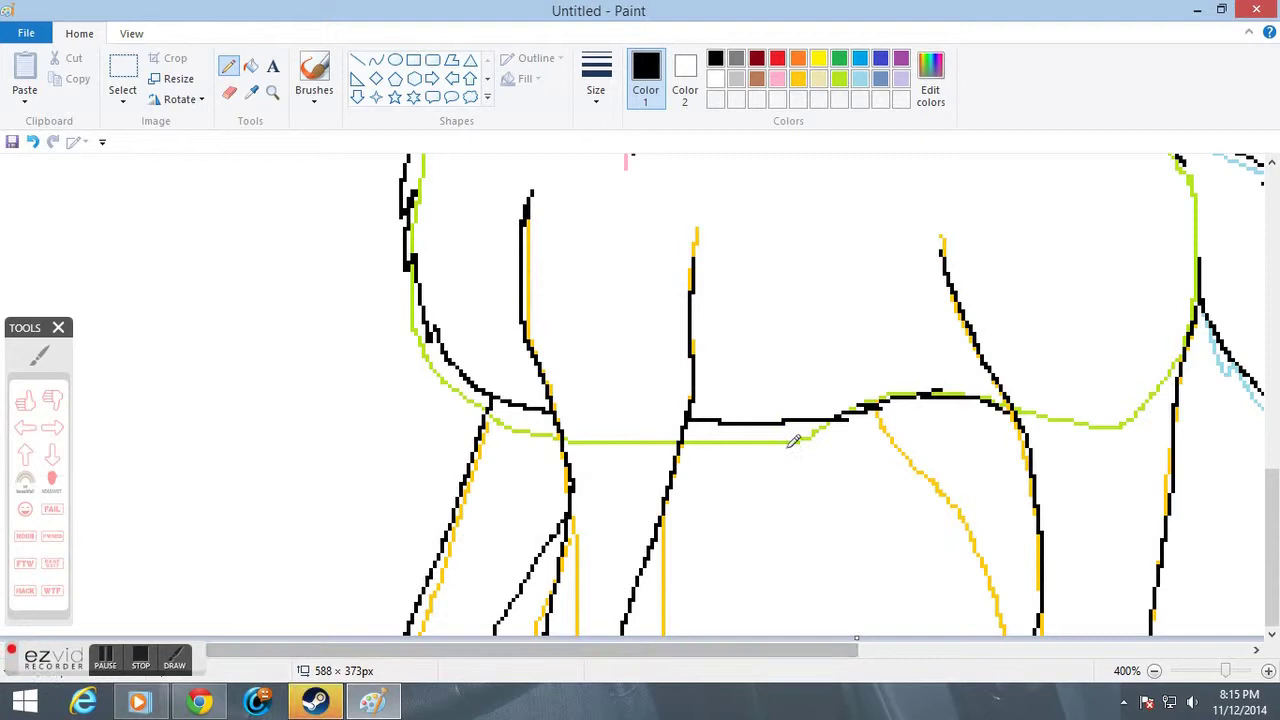
pyautogui.moveTo(946, 455)
pyautogui.mouseDown()
pyautogui.moveTo(975, 517)
pyautogui.moveTo(1016, 648)
pyautogui.mouseUp()
# Erase only the light green body guide around the neck, chest, belly and back, keeping the black lines.
pyautogui.scroll(3, 425, 375)
pyautogui.scroll(3, 425, 375)
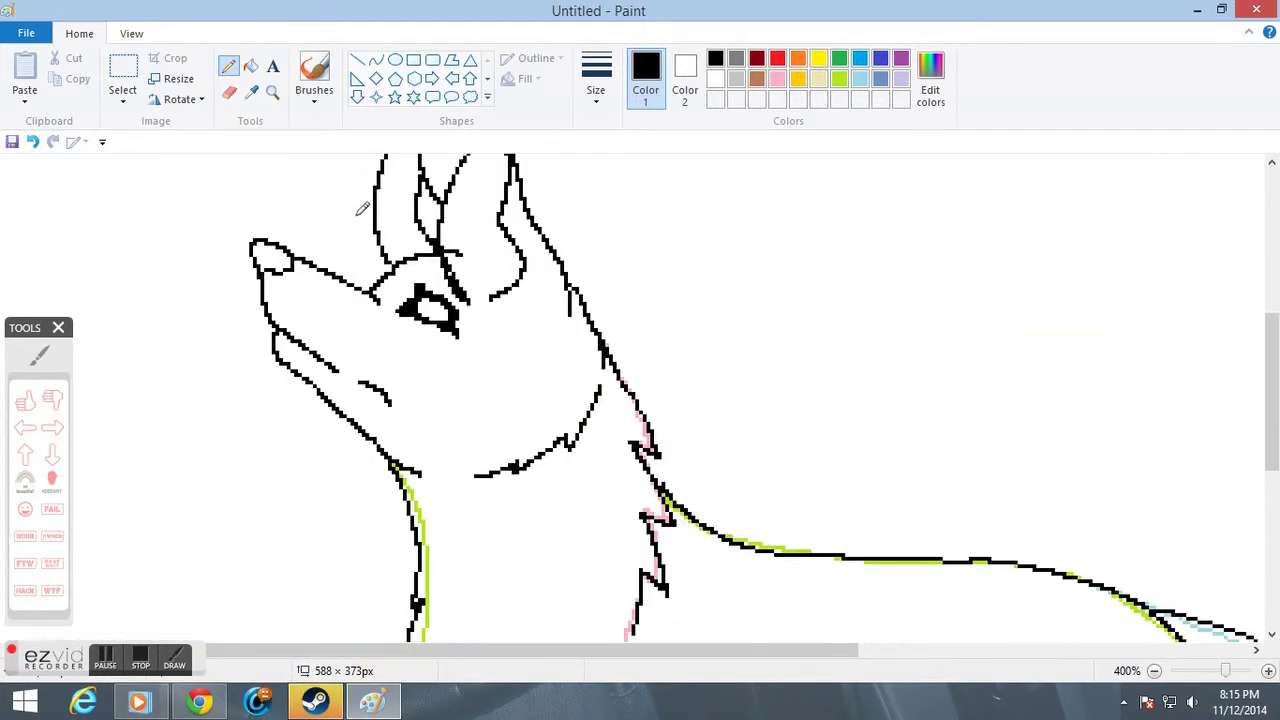
pyautogui.click(840, 80)
pyautogui.click(229, 92)
pyautogui.scroll(-5, 377, 523)
pyautogui.moveTo(410, 405); pyautogui.dragTo(414, 275)
pyautogui.moveTo(422, 460)
pyautogui.mouseDown()
pyautogui.moveTo(474, 508)
pyautogui.moveTo(691, 508)
pyautogui.moveTo(911, 560)
pyautogui.moveTo(983, 522)
pyautogui.moveTo(1137, 491)
pyautogui.moveTo(1180, 460)
pyautogui.moveTo(1128, 480)
pyautogui.moveTo(1208, 354)
pyautogui.moveTo(920, 234)
pyautogui.moveTo(1177, 234)
pyautogui.moveTo(837, 217)
pyautogui.moveTo(609, 249)
pyautogui.mouseUp()
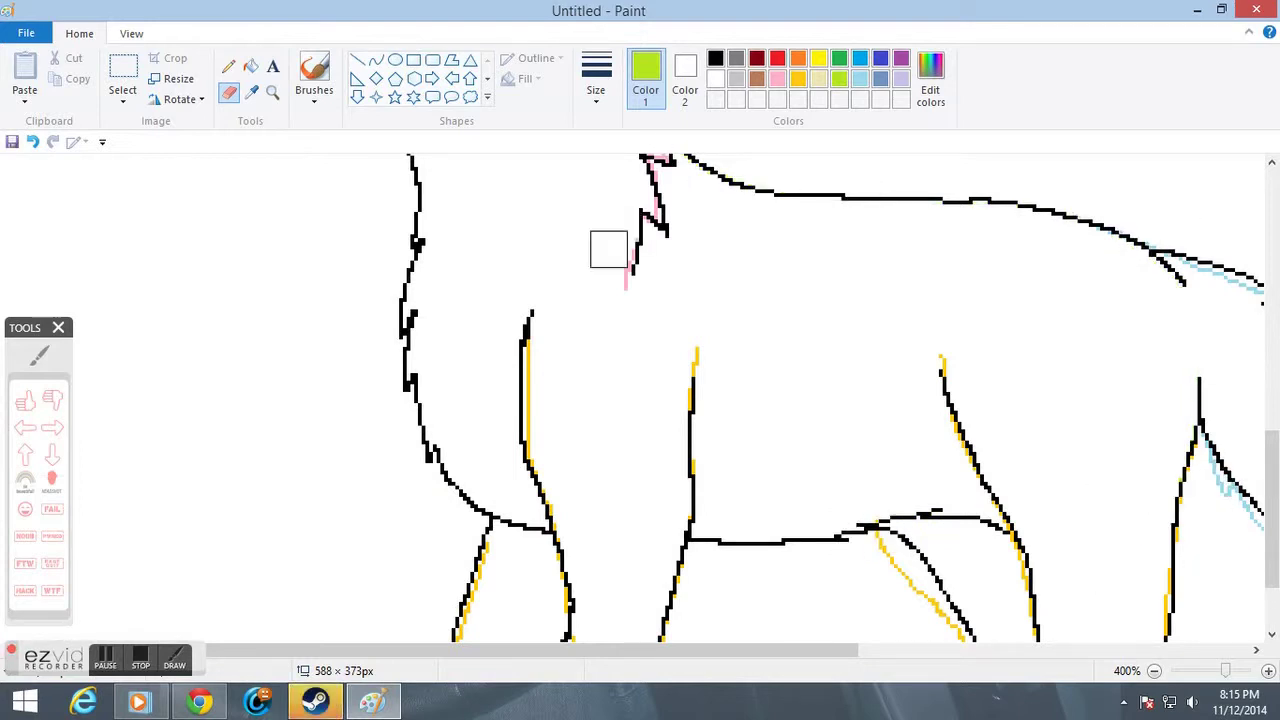
# Erase only the pink guide along the neck fur, keeping the black lines.
pyautogui.scroll(5, 560, 300)
pyautogui.click(776, 81)
pyautogui.moveTo(654, 553)
pyautogui.mouseDown()
pyautogui.moveTo(614, 329)
pyautogui.moveTo(620, 449)
pyautogui.mouseUp()
pyautogui.scroll(3, 553, 370)
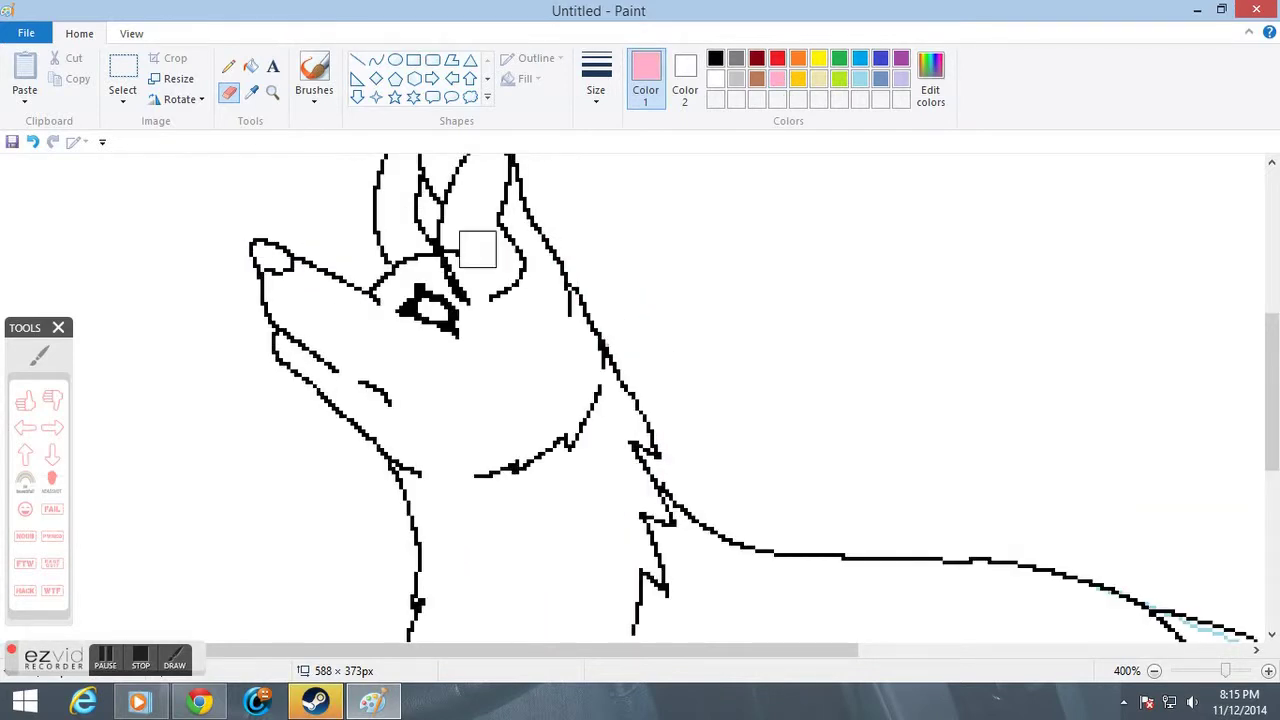
# Erase only the gold guide lines along all the legs, keeping the black lines.
pyautogui.scroll(-9, 570, 358)
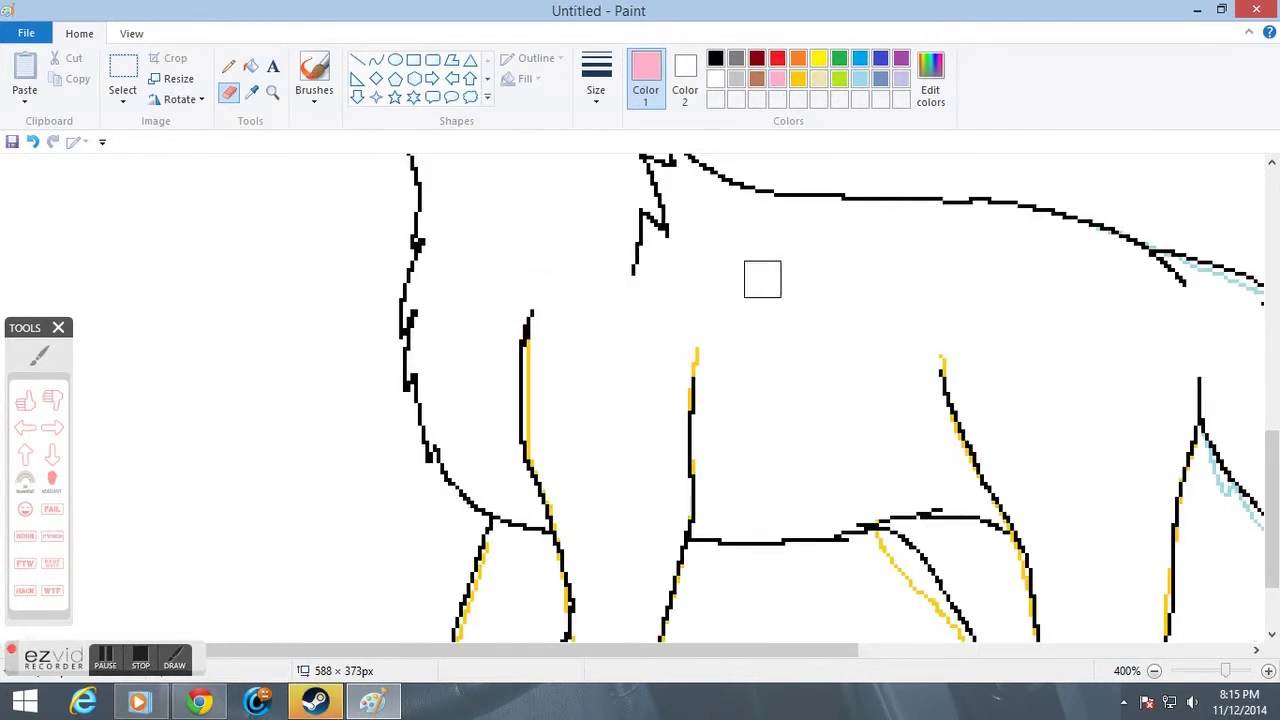
pyautogui.scroll(-3, 762, 279)
pyautogui.click(798, 80)
pyautogui.moveTo(440, 305)
pyautogui.mouseDown()
pyautogui.moveTo(583, 201)
pyautogui.moveTo(579, 189)
pyautogui.moveTo(642, 241)
pyautogui.moveTo(458, 361)
pyautogui.moveTo(586, 264)
pyautogui.moveTo(574, 429)
pyautogui.moveTo(502, 448)
pyautogui.moveTo(507, 428)
pyautogui.moveTo(683, 462)
pyautogui.moveTo(660, 496)
pyautogui.moveTo(616, 395)
pyautogui.moveTo(297, 620)
pyautogui.moveTo(414, 590)
pyautogui.moveTo(358, 626)
pyautogui.moveTo(725, 576)
pyautogui.moveTo(448, 613)
pyautogui.moveTo(698, 546)
pyautogui.moveTo(575, 609)
pyautogui.moveTo(1047, 437)
pyautogui.moveTo(919, 417)
pyautogui.moveTo(1047, 410)
pyautogui.moveTo(946, 471)
pyautogui.moveTo(1066, 515)
pyautogui.moveTo(1055, 590)
pyautogui.moveTo(1010, 643)
pyautogui.moveTo(995, 537)
pyautogui.moveTo(793, 545)
pyautogui.moveTo(1014, 361)
pyautogui.moveTo(987, 264)
pyautogui.moveTo(938, 264)
pyautogui.moveTo(1126, 279)
pyautogui.mouseUp()
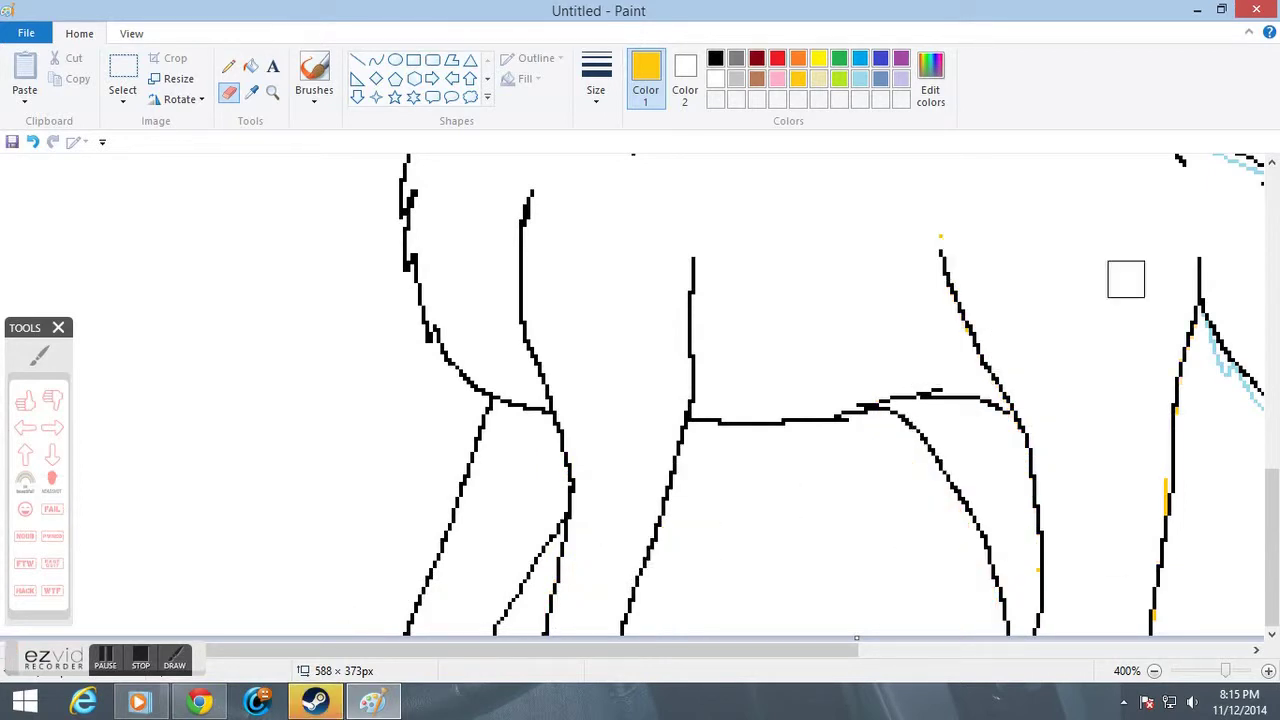
pyautogui.moveTo(1111, 373)
pyautogui.mouseDown()
pyautogui.moveTo(1182, 466)
pyautogui.moveTo(1186, 534)
pyautogui.mouseUp()
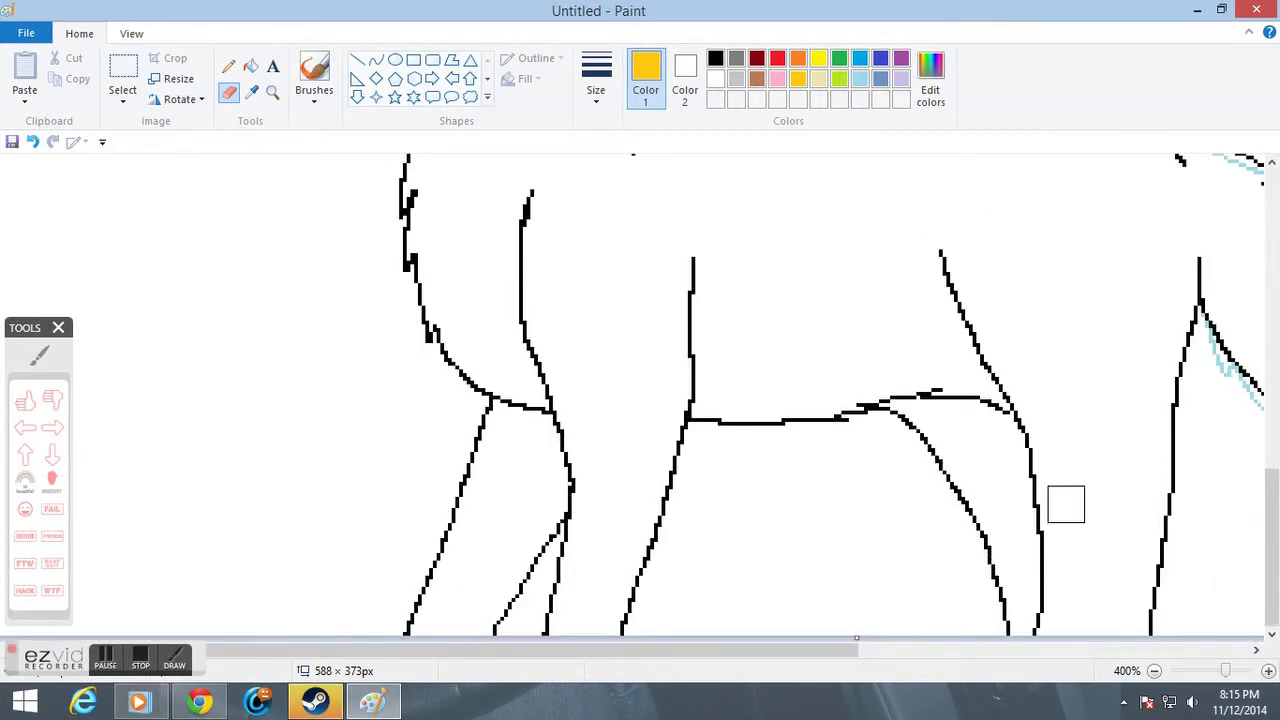
# Erase only the light blue guide around the tail, keeping the black lines.
pyautogui.scroll(3, 900, 540)
pyautogui.moveTo(475, 650); pyautogui.dragTo(727, 637)
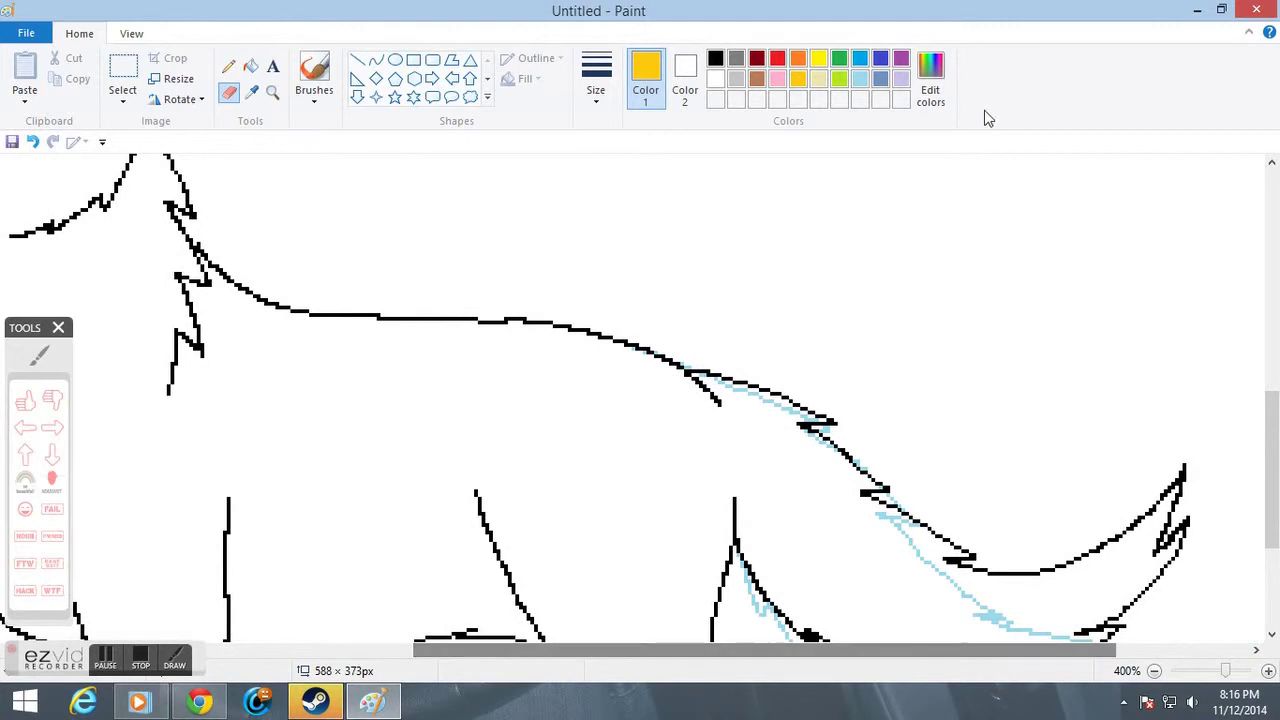
pyautogui.moveTo(972, 366)
pyautogui.mouseDown()
pyautogui.moveTo(1025, 395)
pyautogui.moveTo(751, 354)
pyautogui.moveTo(852, 380)
pyautogui.moveTo(968, 455)
pyautogui.moveTo(980, 489)
pyautogui.moveTo(1040, 516)
pyautogui.mouseUp()
pyautogui.scroll(-1, 1040, 516)
pyautogui.moveTo(750, 450)
pyautogui.mouseDown()
pyautogui.moveTo(654, 504)
pyautogui.moveTo(874, 514)
pyautogui.moveTo(714, 486)
pyautogui.moveTo(846, 600)
pyautogui.moveTo(1175, 564)
pyautogui.mouseUp()
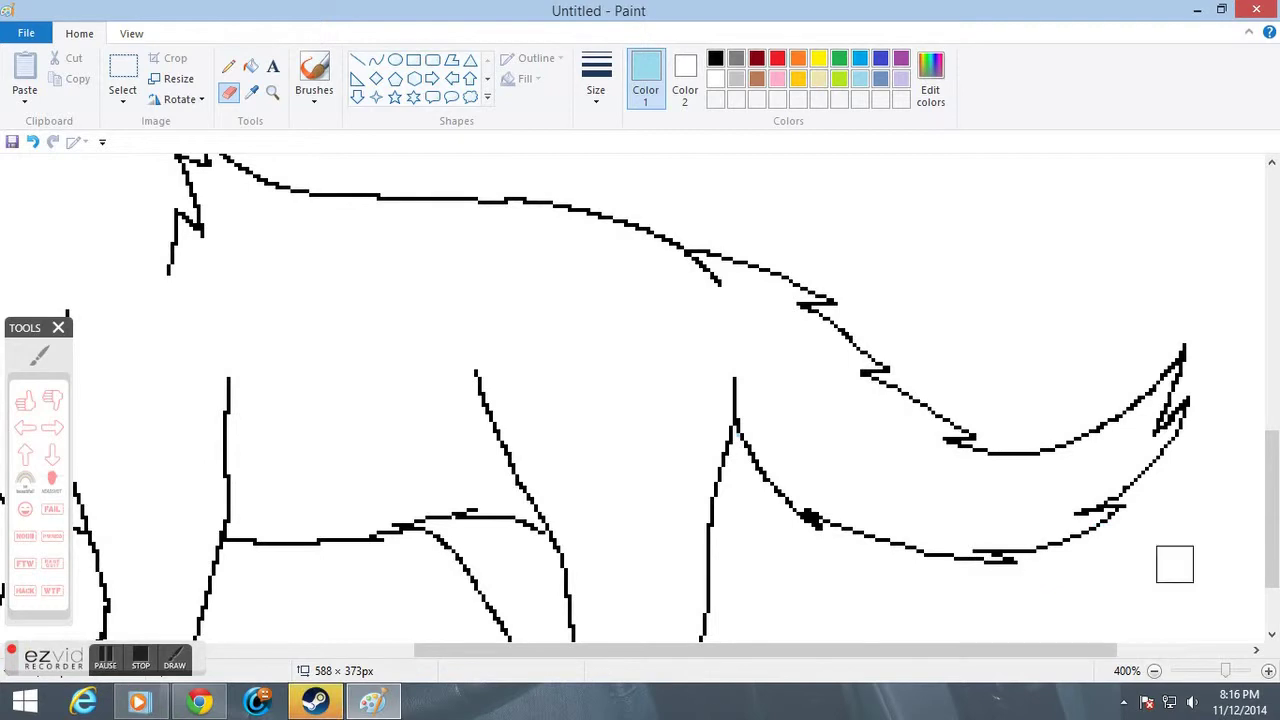
# Examine the cleaned line art zoomed out, and return to the neck and back at 400%.
pyautogui.click(272, 93)
pyautogui.rightClick(431, 286)
pyautogui.rightClick(440, 296)
pyautogui.rightClick(520, 385)
pyautogui.rightClick(546, 414)
pyautogui.click(188, 295)
pyautogui.click(188, 295)
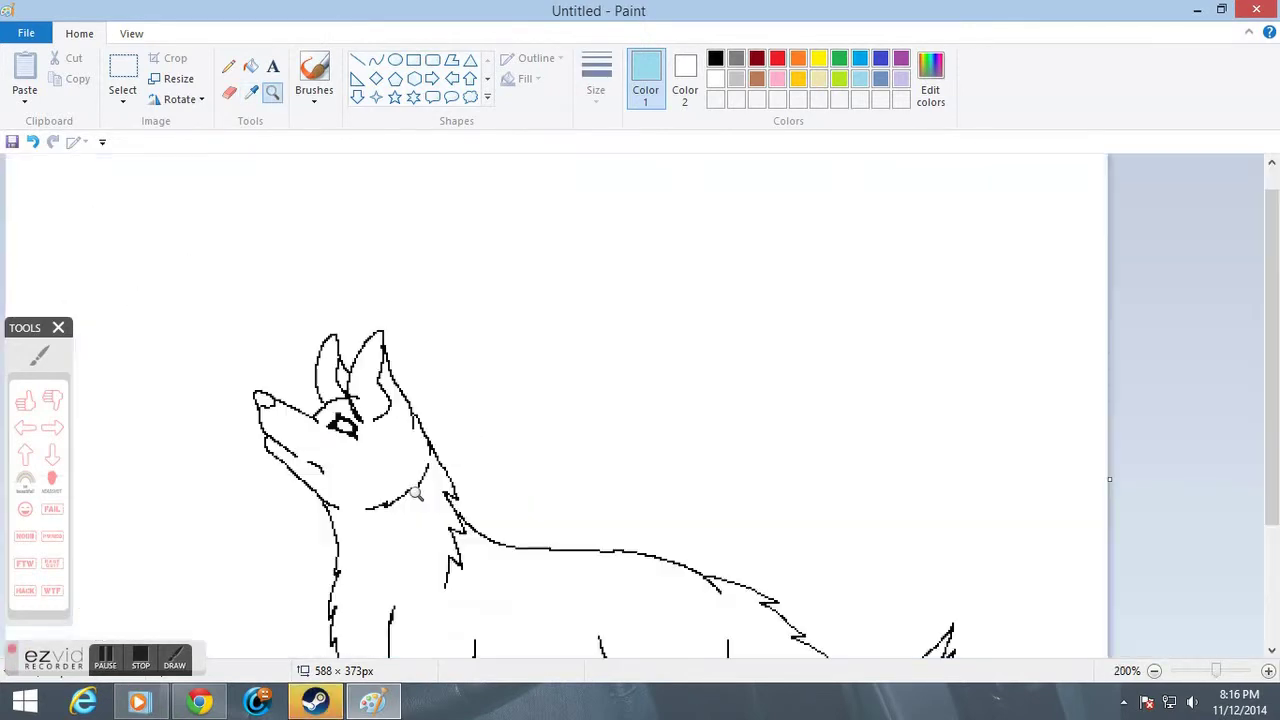
pyautogui.click(597, 548)
pyautogui.click(260, 358)
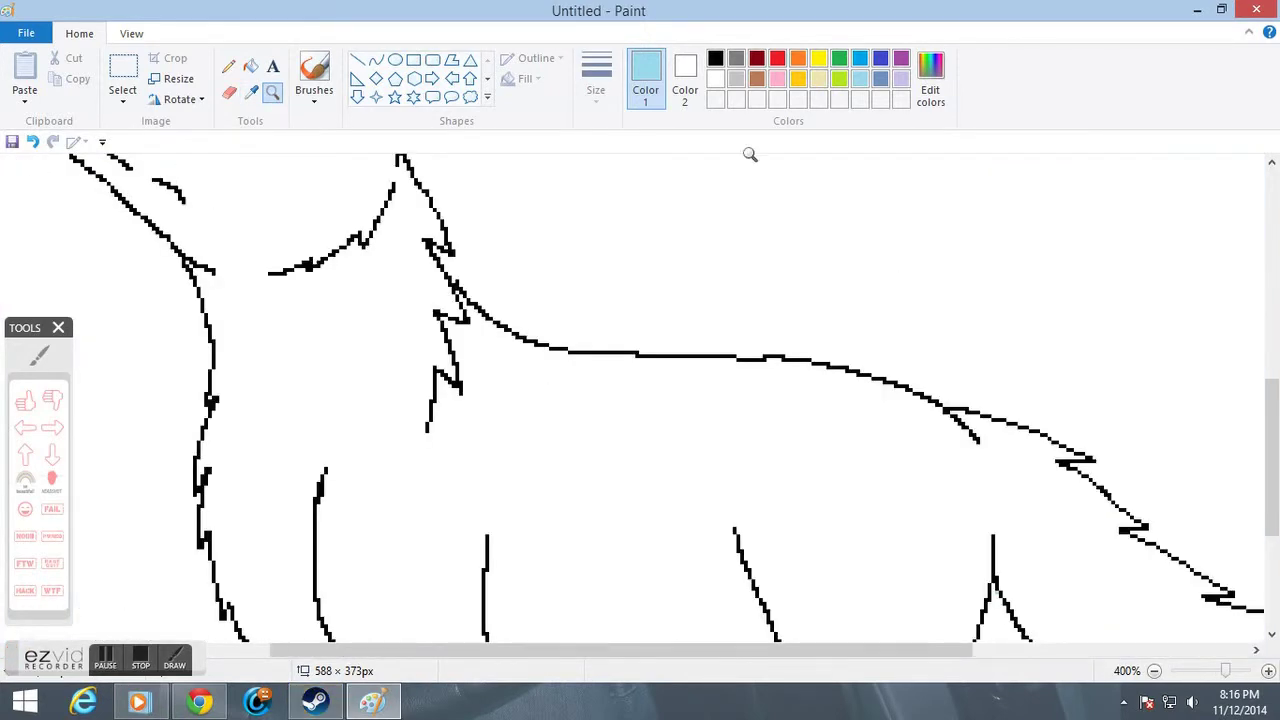
# Mix a light tan (RGB 215, 179, 159) and fill the body, head, tail and far legs with it.
pyautogui.click(757, 79)
pyautogui.click(935, 88)
pyautogui.moveTo(833, 299); pyautogui.dragTo(834, 265)
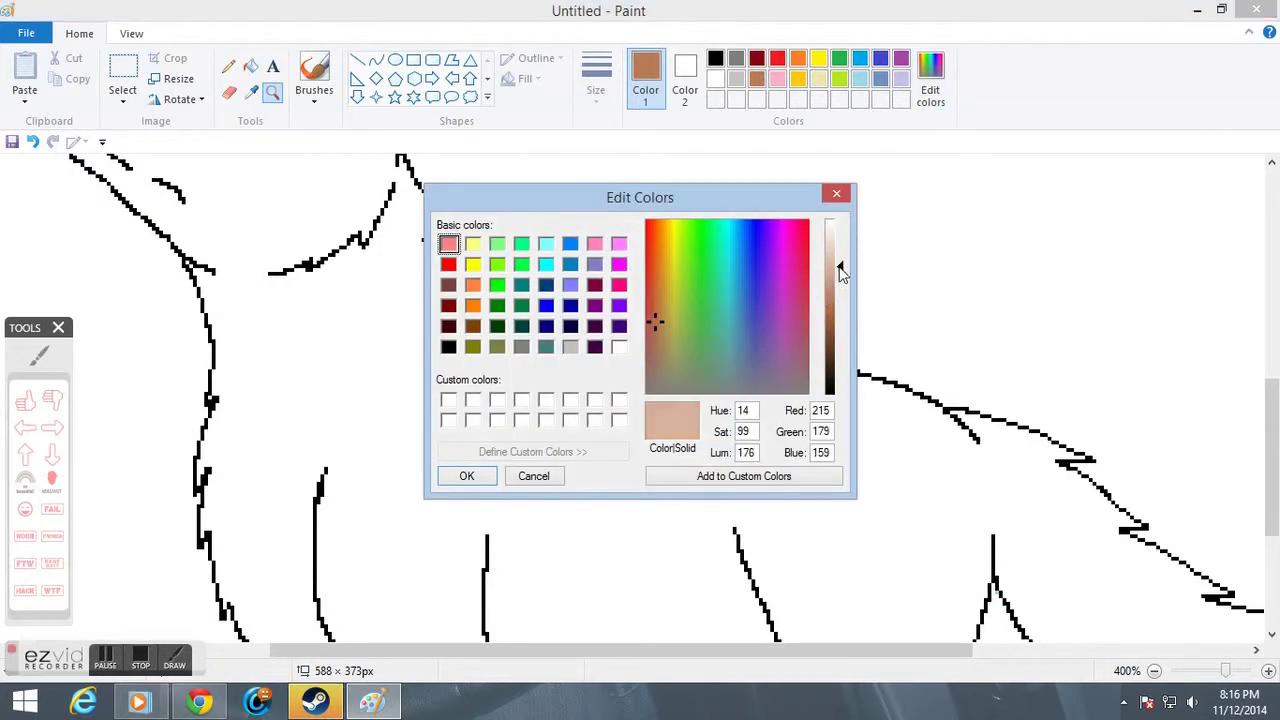
pyautogui.click(466, 476)
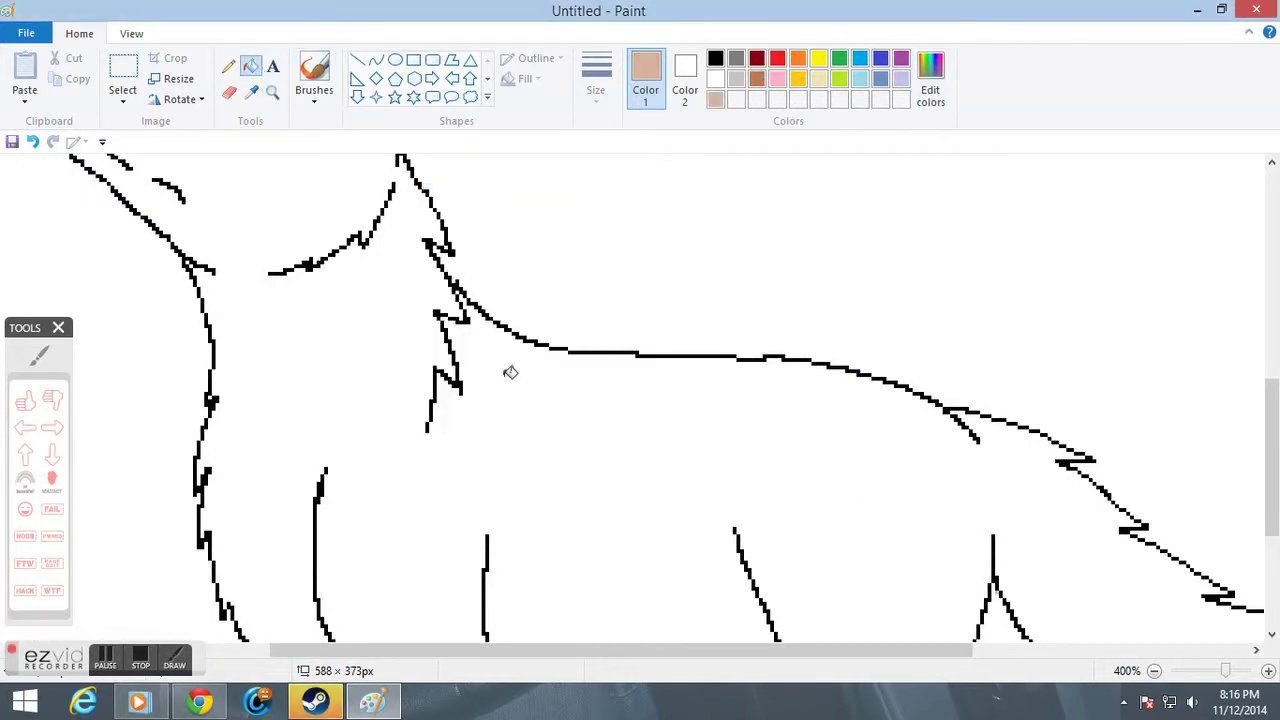
pyautogui.click(510, 372)
pyautogui.scroll(-3, 510, 372)
pyautogui.click(308, 490)
pyautogui.click(776, 463)
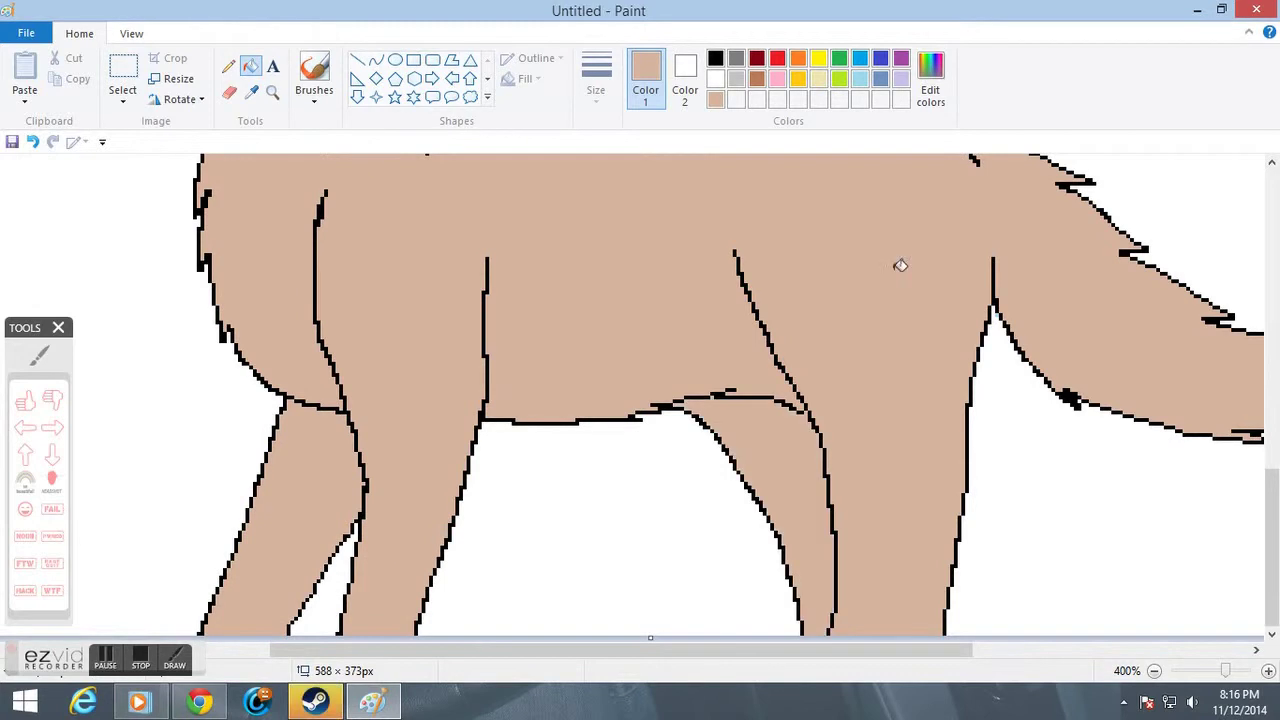
# Mix a darker tan (RGB 199, 148, 120) and fill the far front and far hind legs with it.
pyautogui.click(912, 92)
pyautogui.click(838, 288)
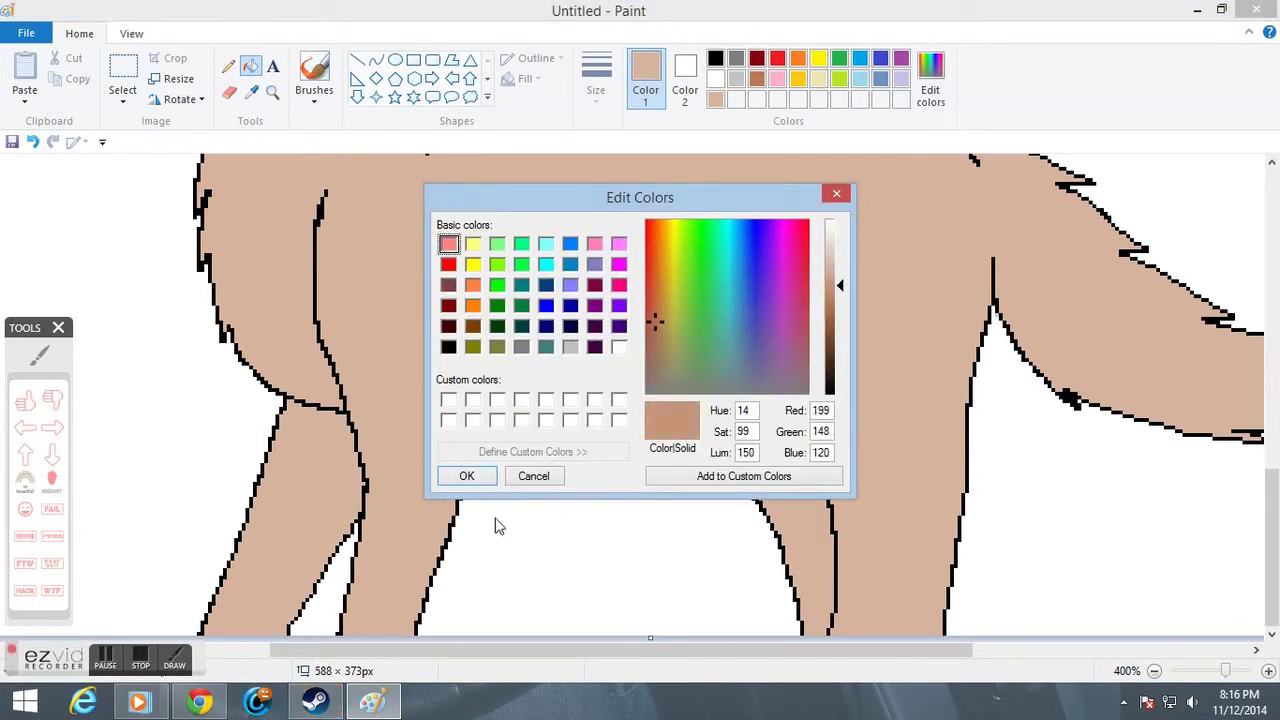
pyautogui.click(466, 476)
pyautogui.click(300, 490)
pyautogui.click(805, 452)
# Examine the head's fill and outlines up close at 800%.
pyautogui.scroll(10, 640, 455)
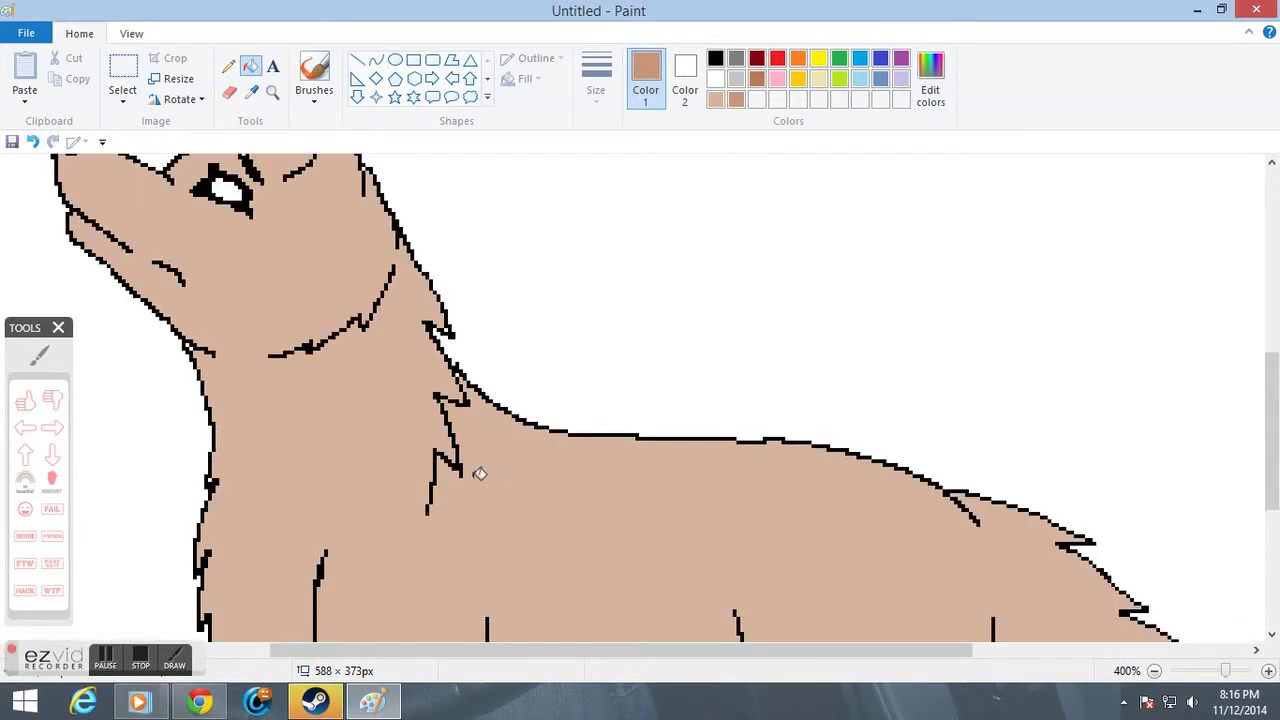
pyautogui.scroll(-1, 348, 114)
pyautogui.click(78, 34)
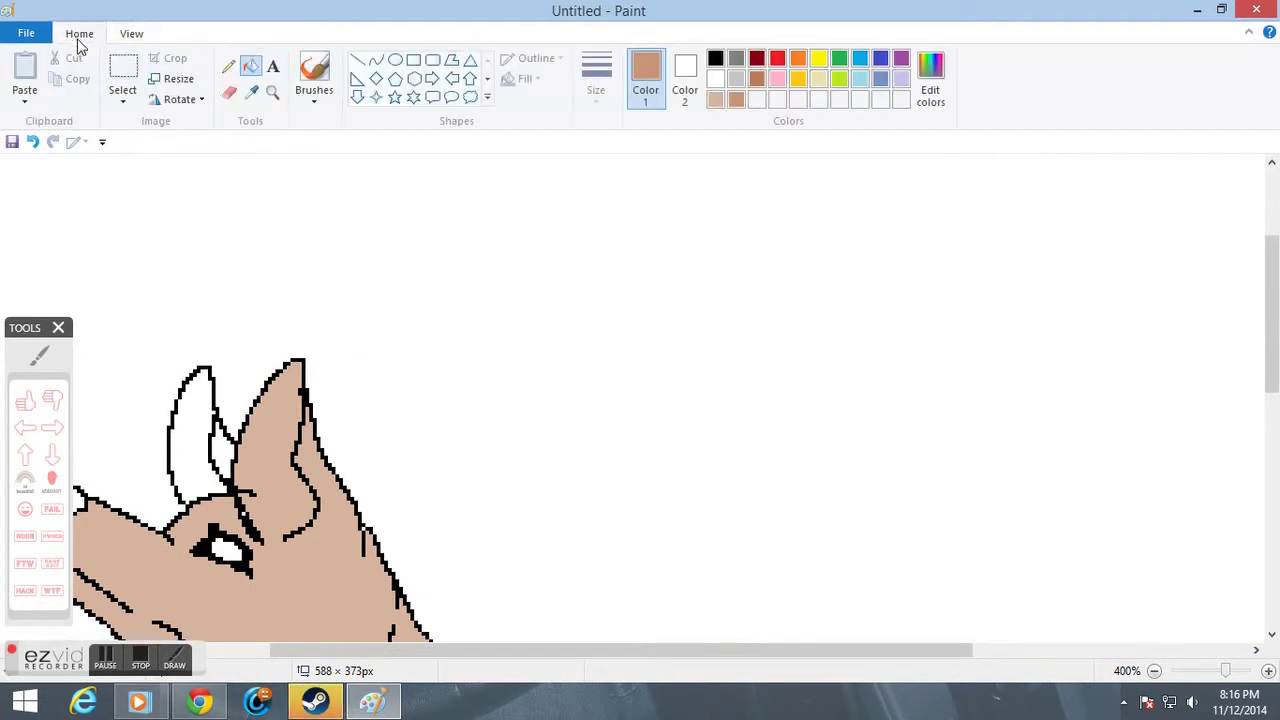
pyautogui.click(252, 422)
pyautogui.click(324, 420)
pyautogui.click(323, 420)
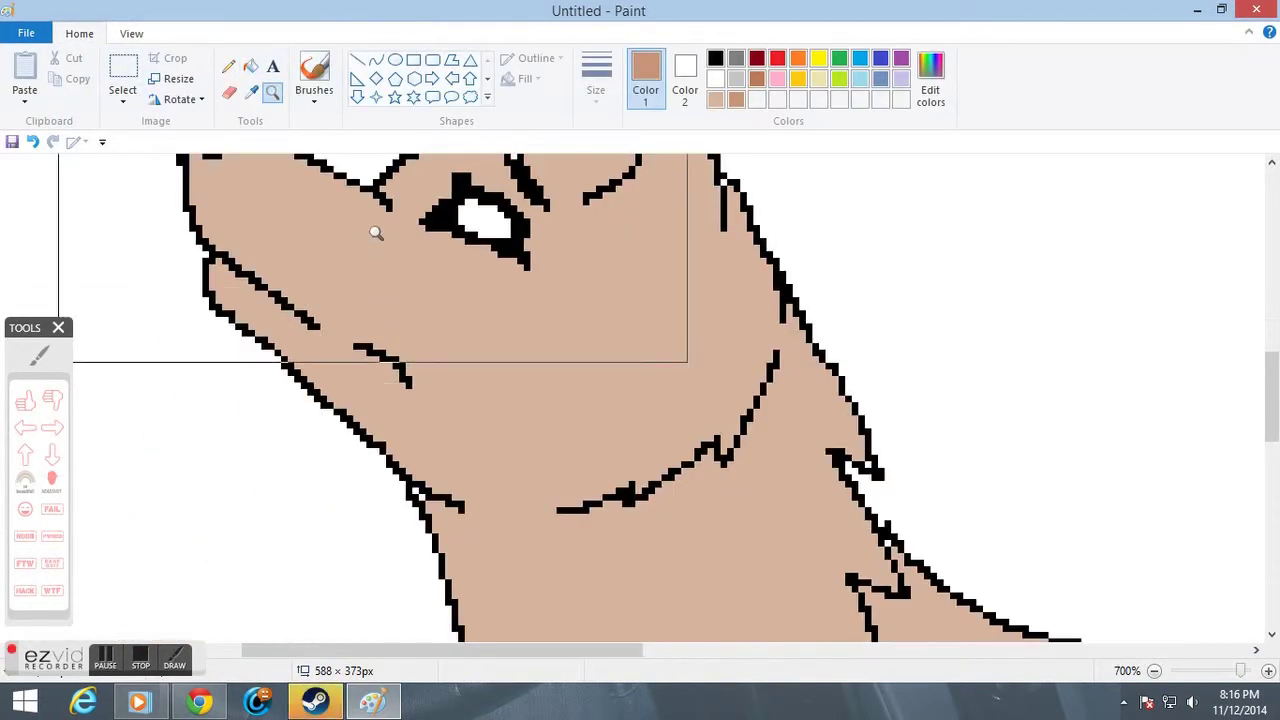
pyautogui.click(394, 197)
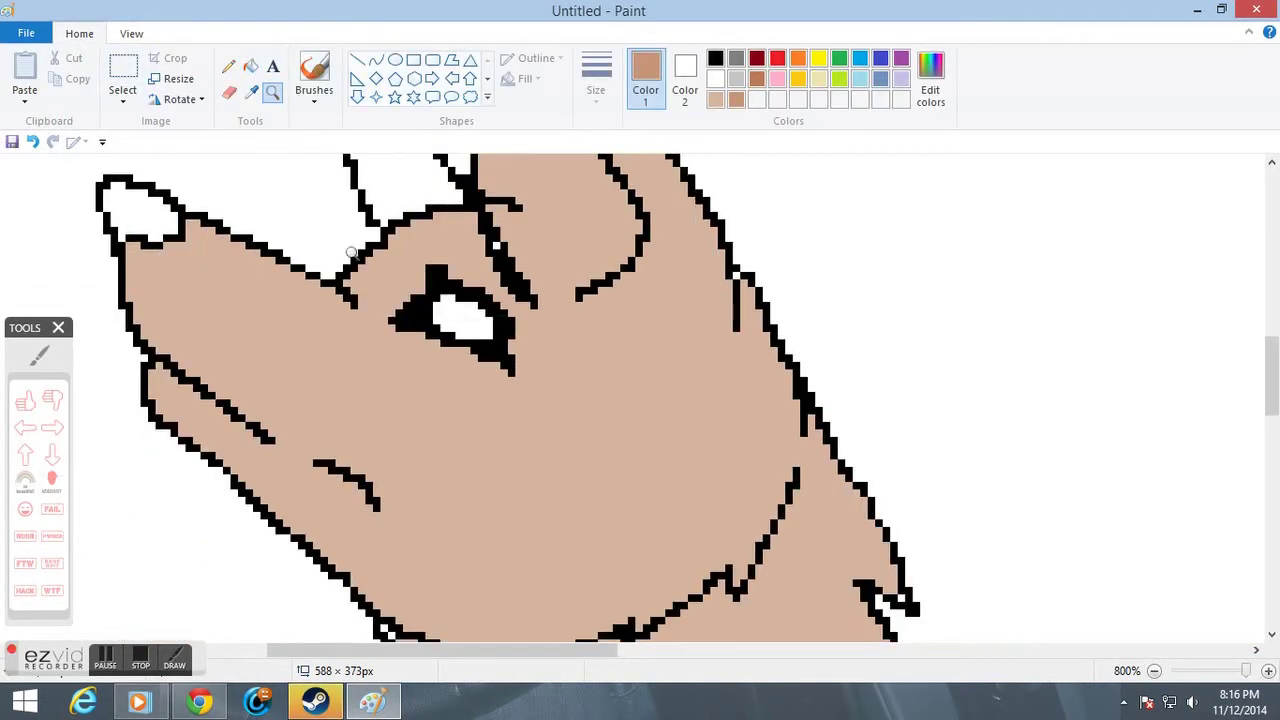
# Mix a dark brown (RGB 119, 73, 49), try filling the eye outline with it, and undo the fill.
pyautogui.click(930, 80)
pyautogui.moveTo(838, 307); pyautogui.dragTo(838, 343)
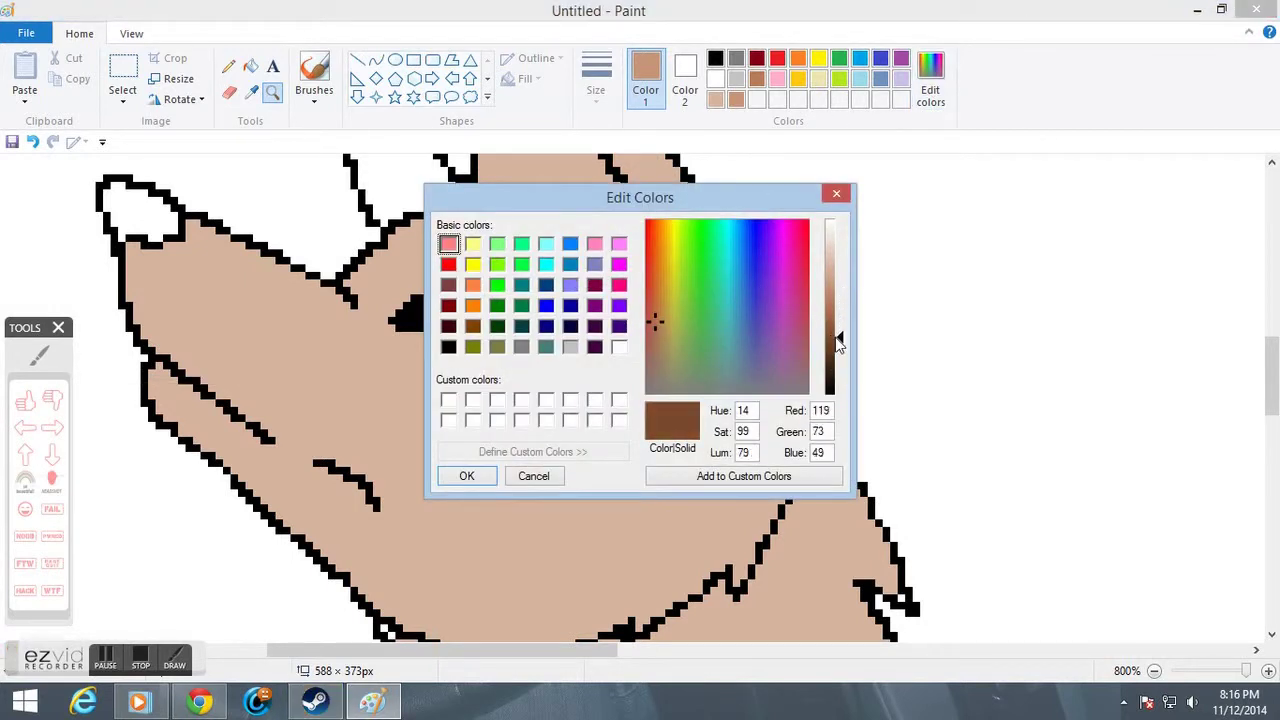
pyautogui.click(446, 480)
pyautogui.click(251, 66)
pyautogui.click(413, 312)
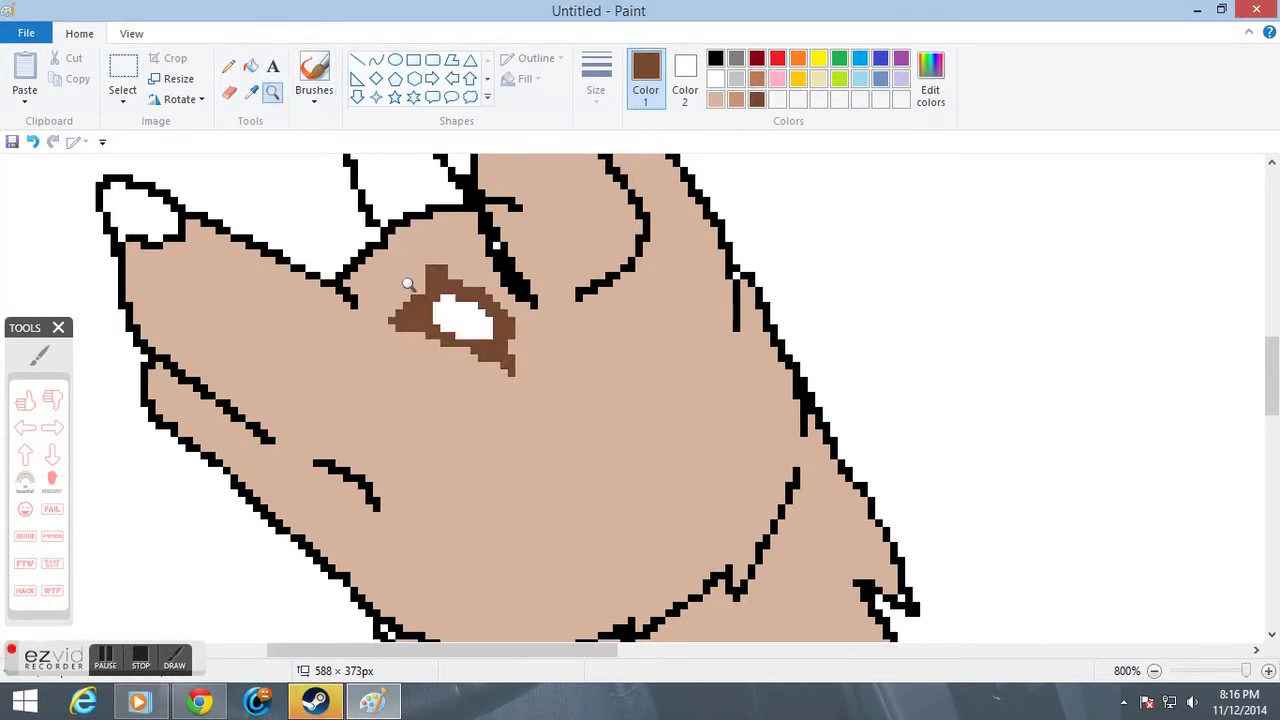
pyautogui.hotkey('ctrl', 'z')
# Fill the far ear's rear section with the light tan sampled from the face, and fill the white gap in the thick line below black.
pyautogui.scroll(2, 413, 200)
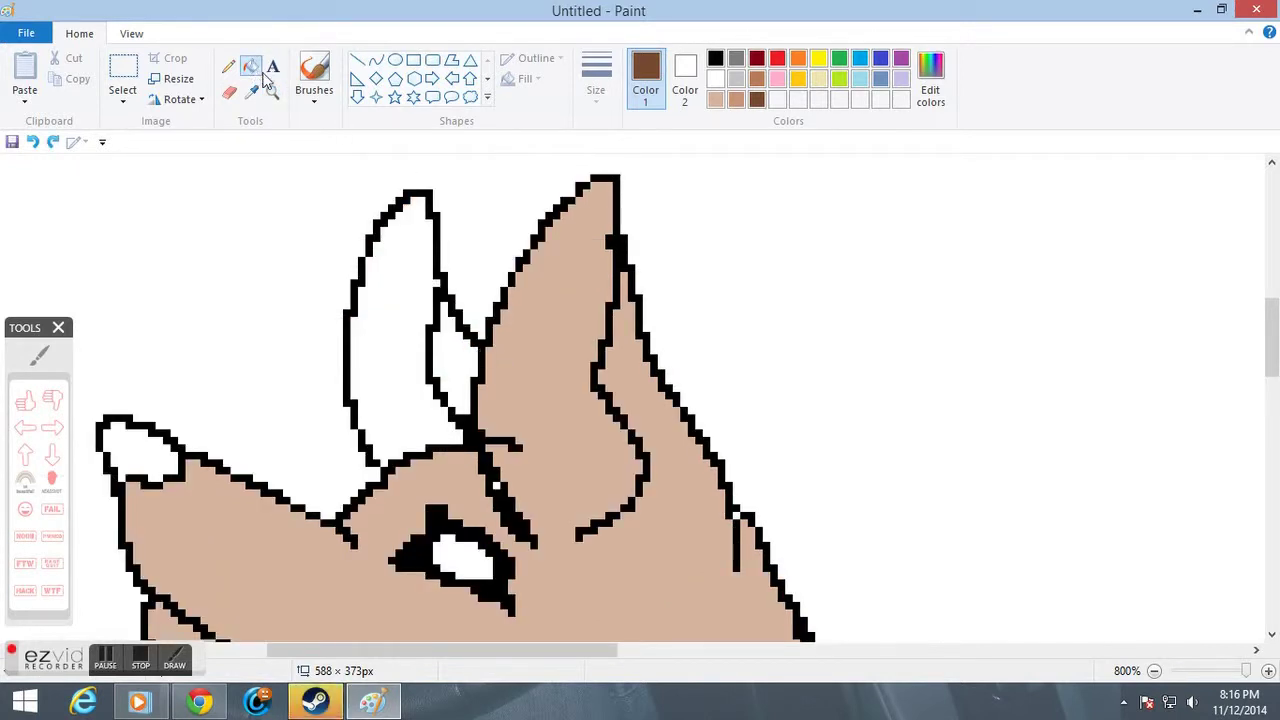
pyautogui.click(251, 91)
pyautogui.click(590, 570)
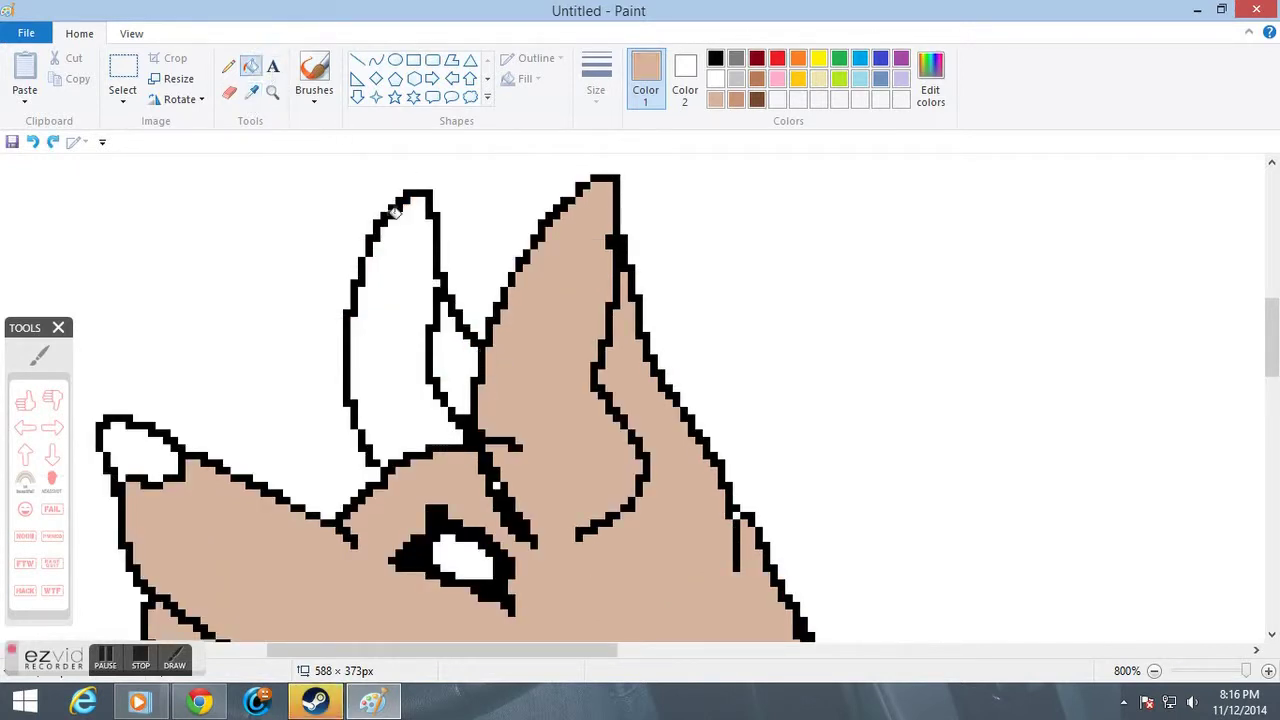
pyautogui.click(456, 372)
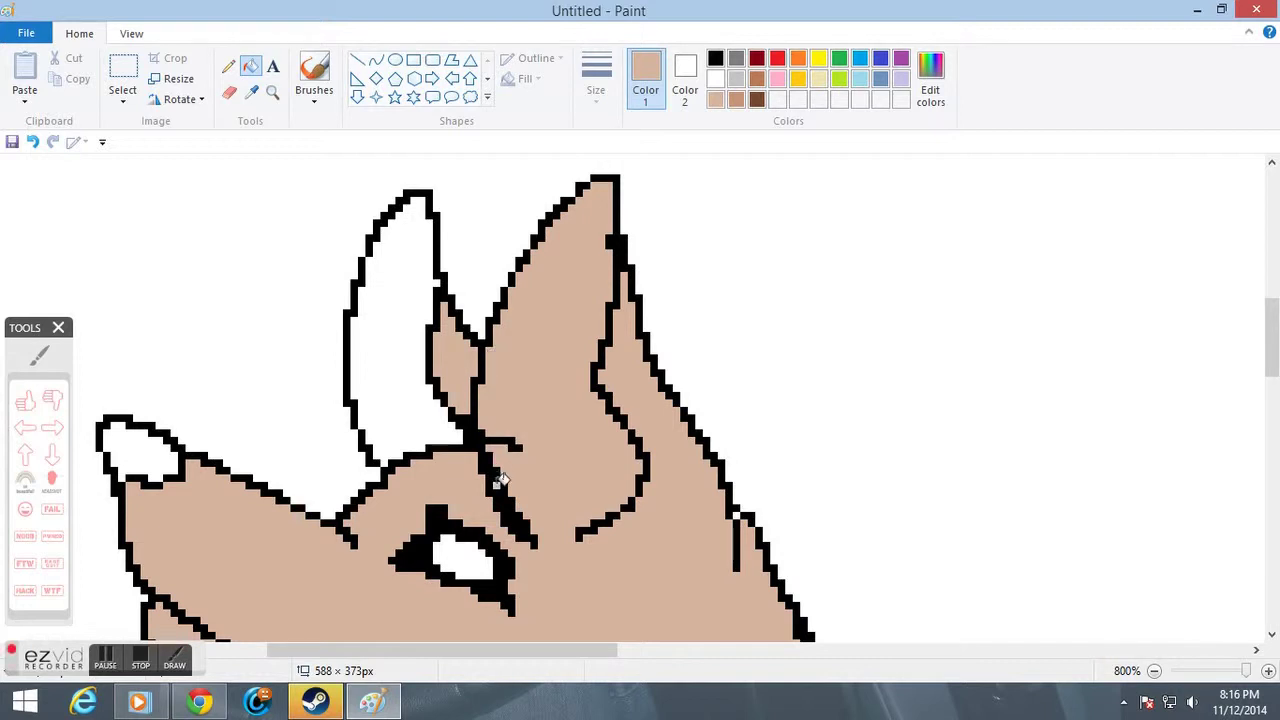
pyautogui.click(713, 56)
pyautogui.click(497, 485)
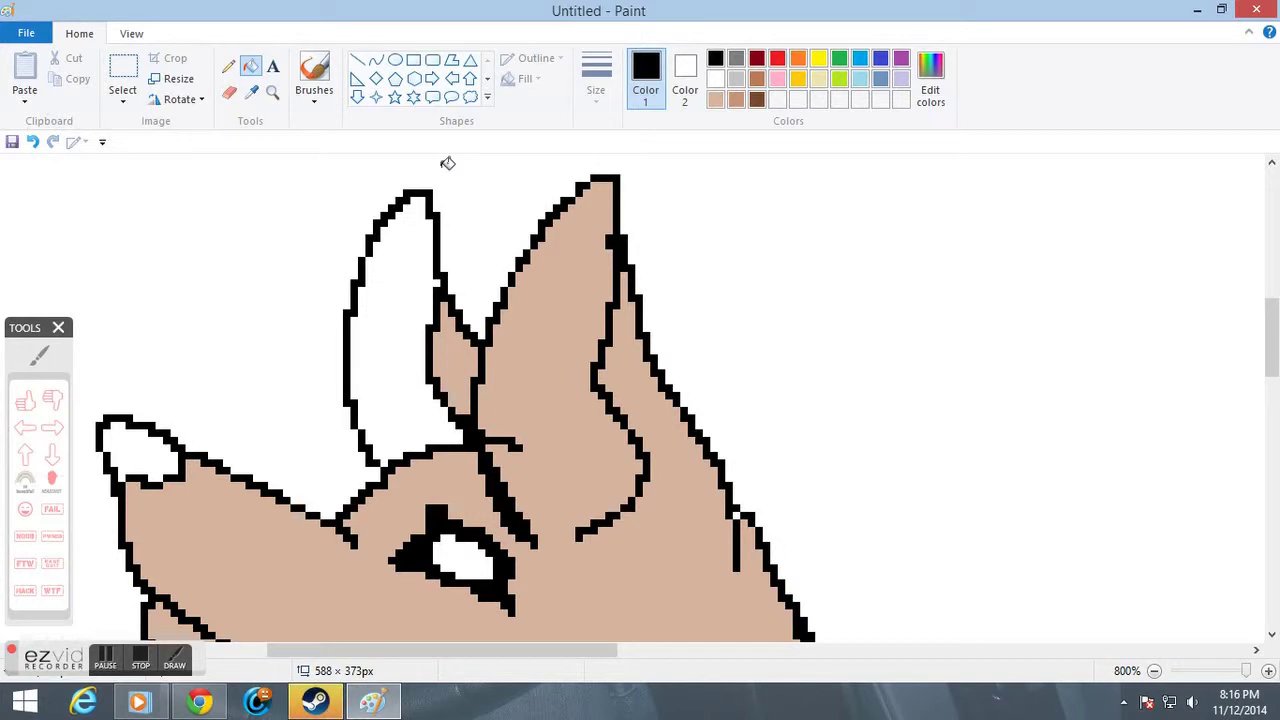
# Erase the stray black line at the near ear's base, and undo the accidental erasure on the ear's front edge.
pyautogui.click(230, 93)
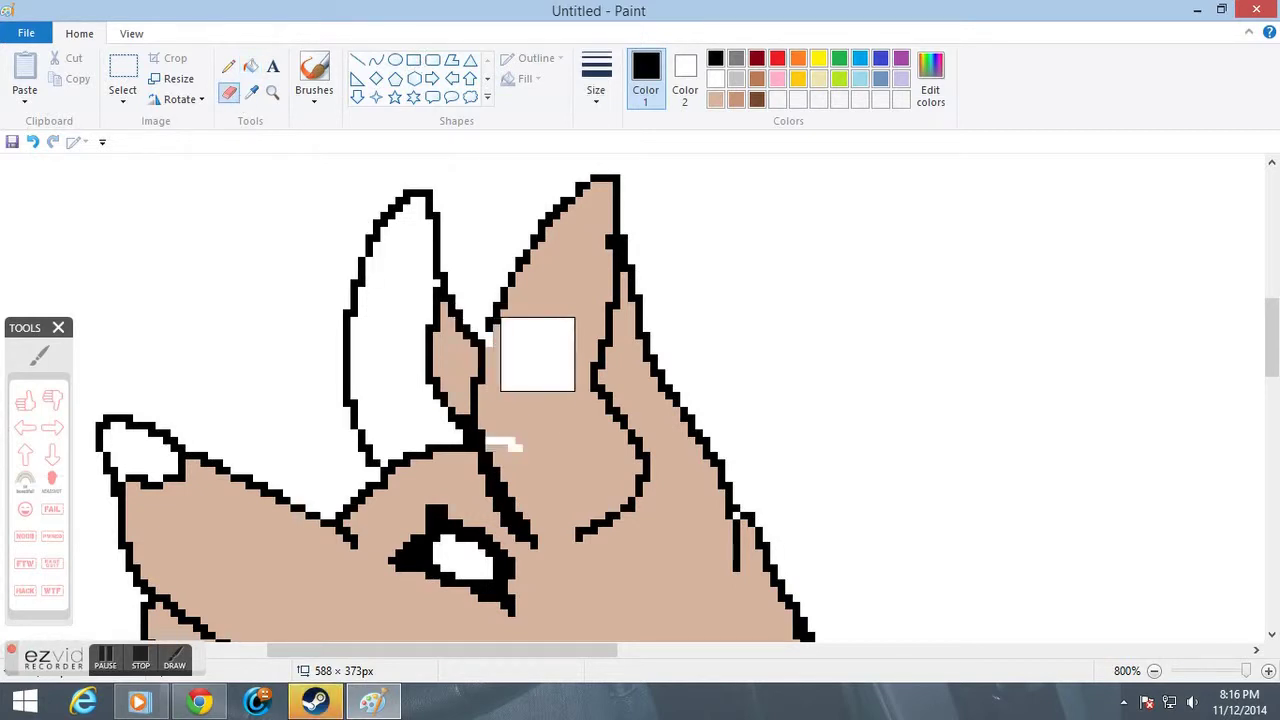
pyautogui.hotkey('ctrl', 'z')
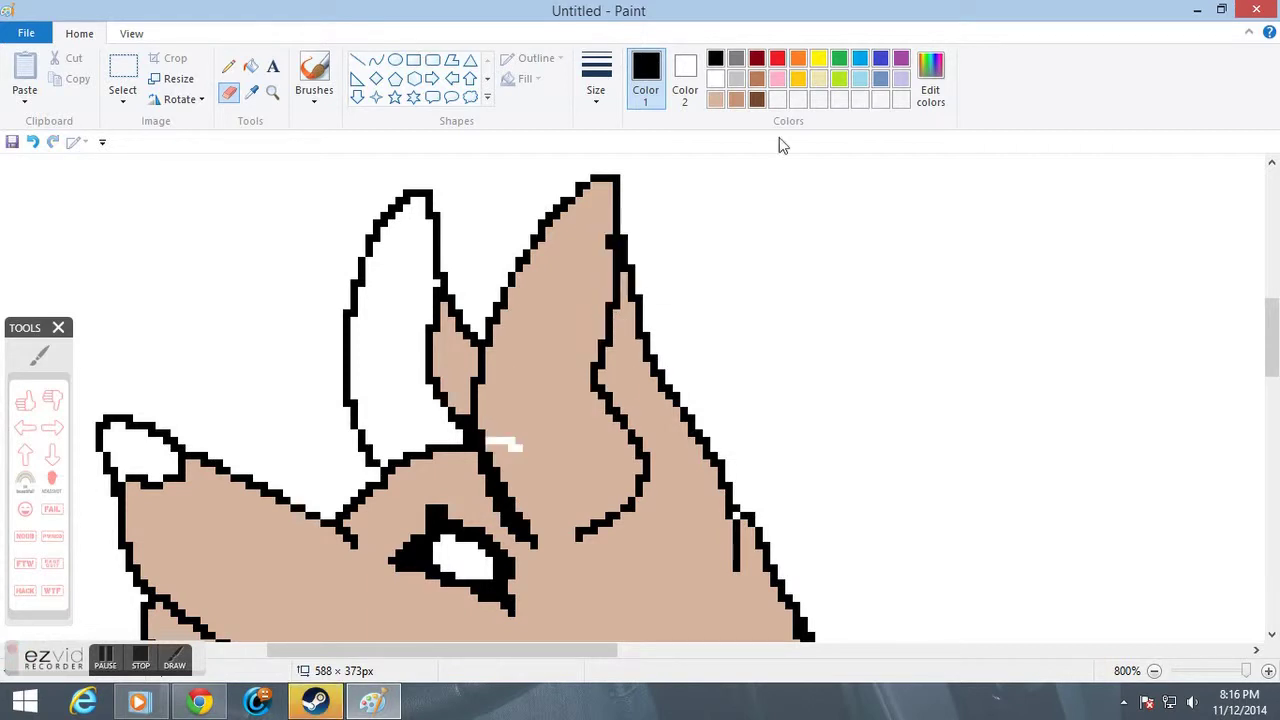
# Fill the white erased streak at the near ear's base with the light tan sampled from the ear.
pyautogui.click(250, 66)
pyautogui.click(251, 91)
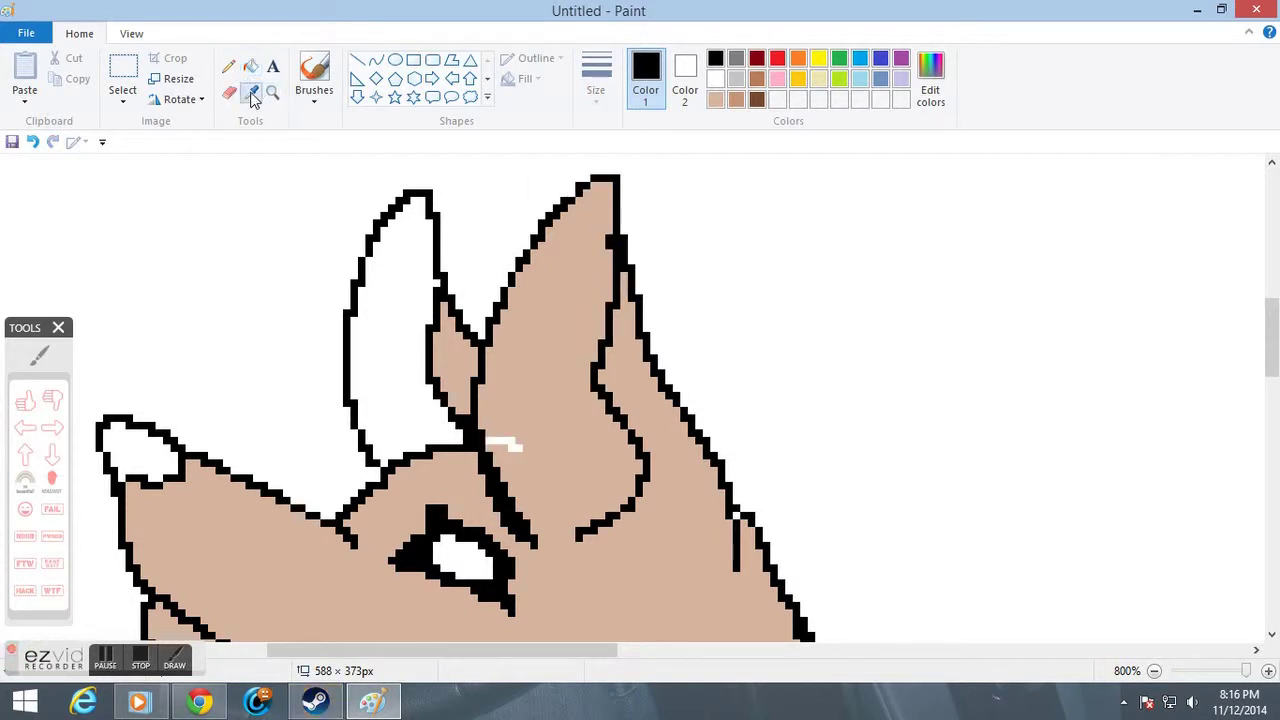
pyautogui.click(548, 398)
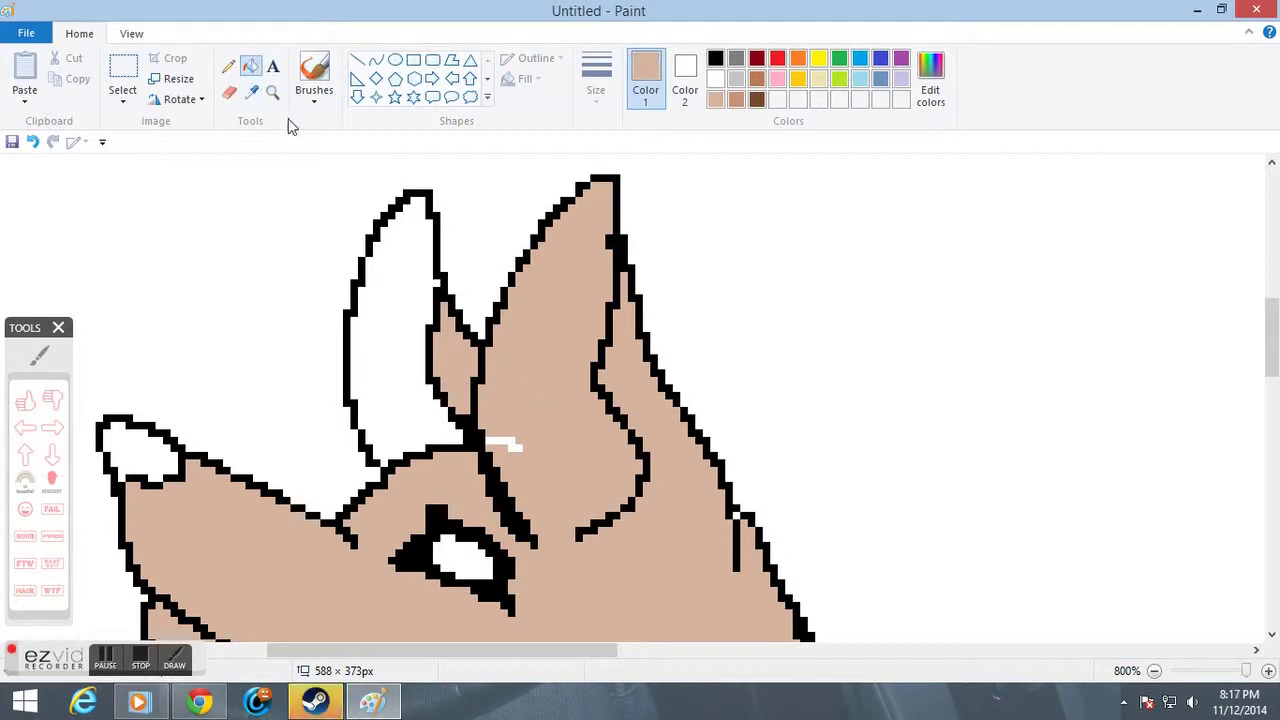
pyautogui.click(511, 438)
# Mix a much paler tint of the light tan and fill the front sections of both ears with it.
pyautogui.click(228, 66)
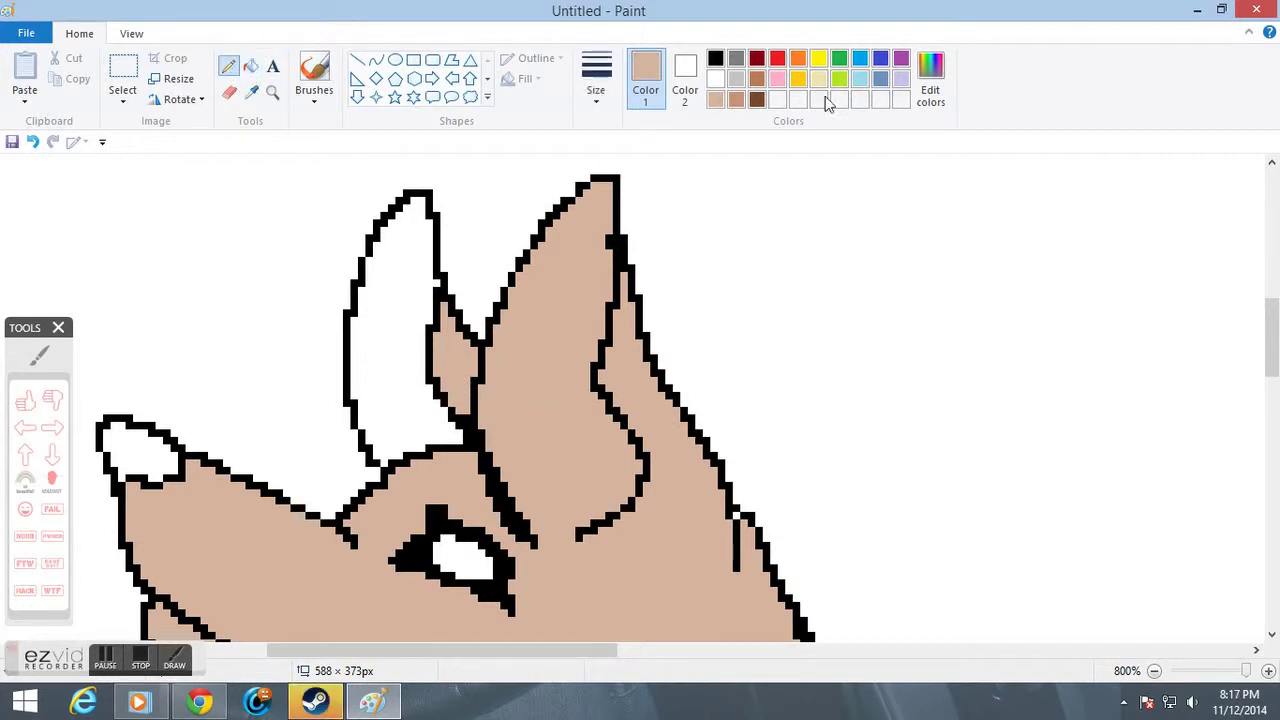
pyautogui.click(940, 104)
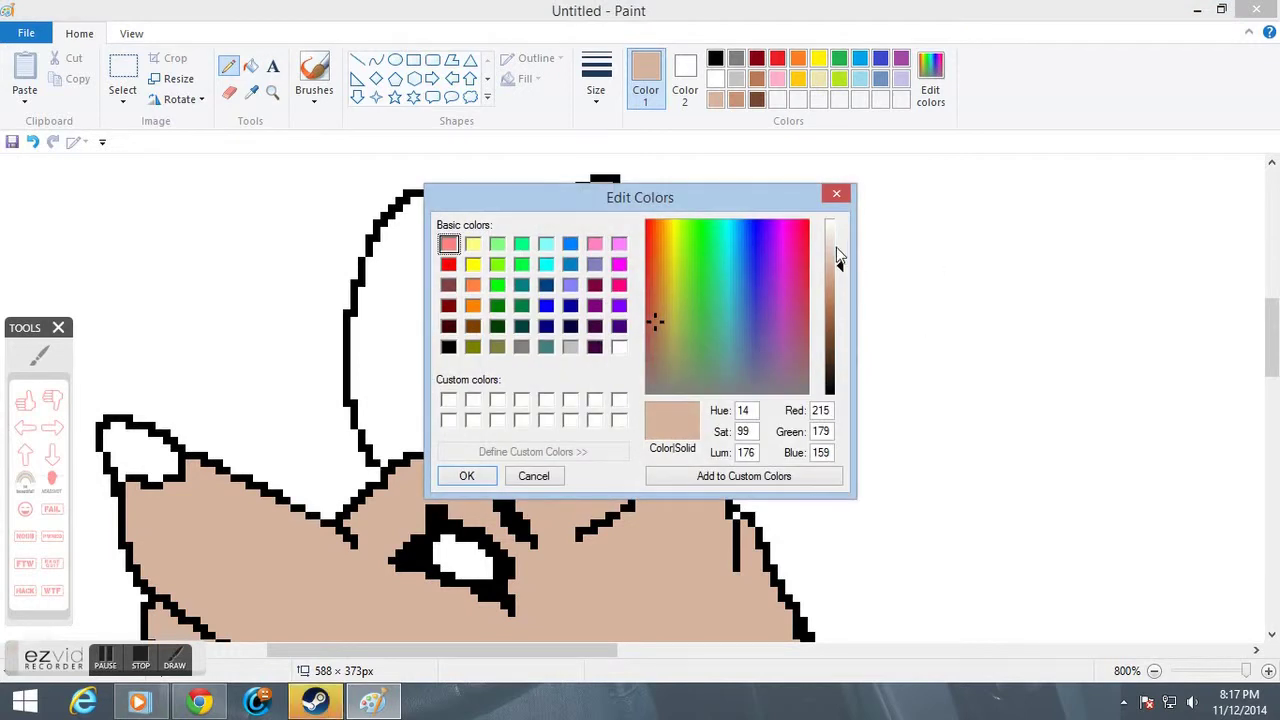
pyautogui.moveTo(837, 251); pyautogui.dragTo(838, 236)
pyautogui.click(467, 476)
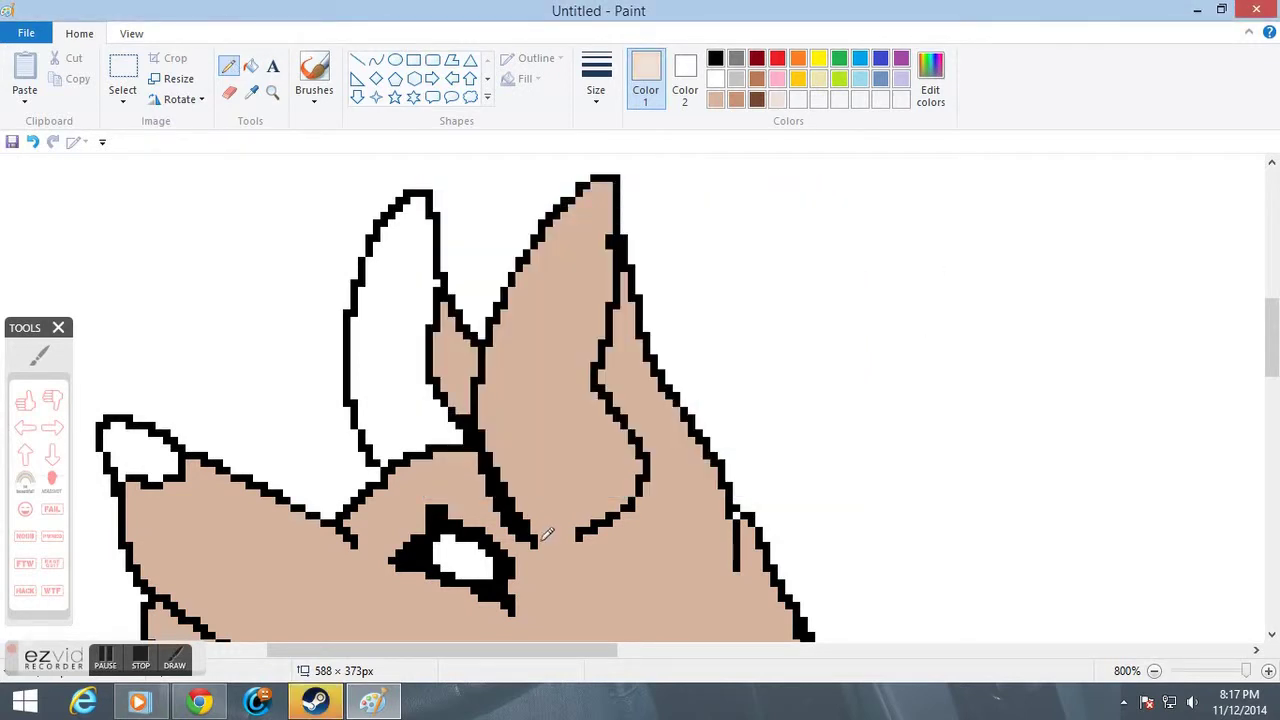
pyautogui.click(251, 67)
pyautogui.click(391, 394)
pyautogui.click(560, 444)
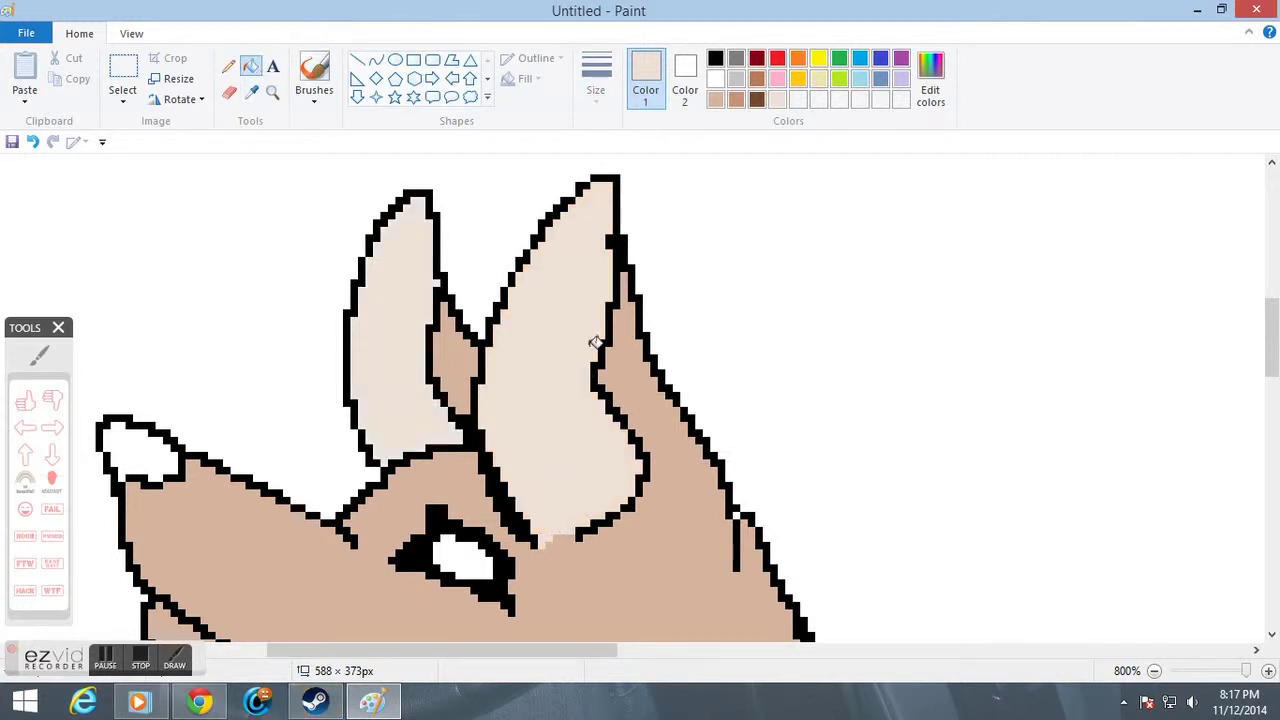
# Examine the colouring of the whole figure, from the head and ears to the legs and tail.
pyautogui.click(274, 93)
pyautogui.rightClick(528, 408)
pyautogui.rightClick(528, 408)
pyautogui.rightClick(480, 390)
pyautogui.rightClick(391, 363)
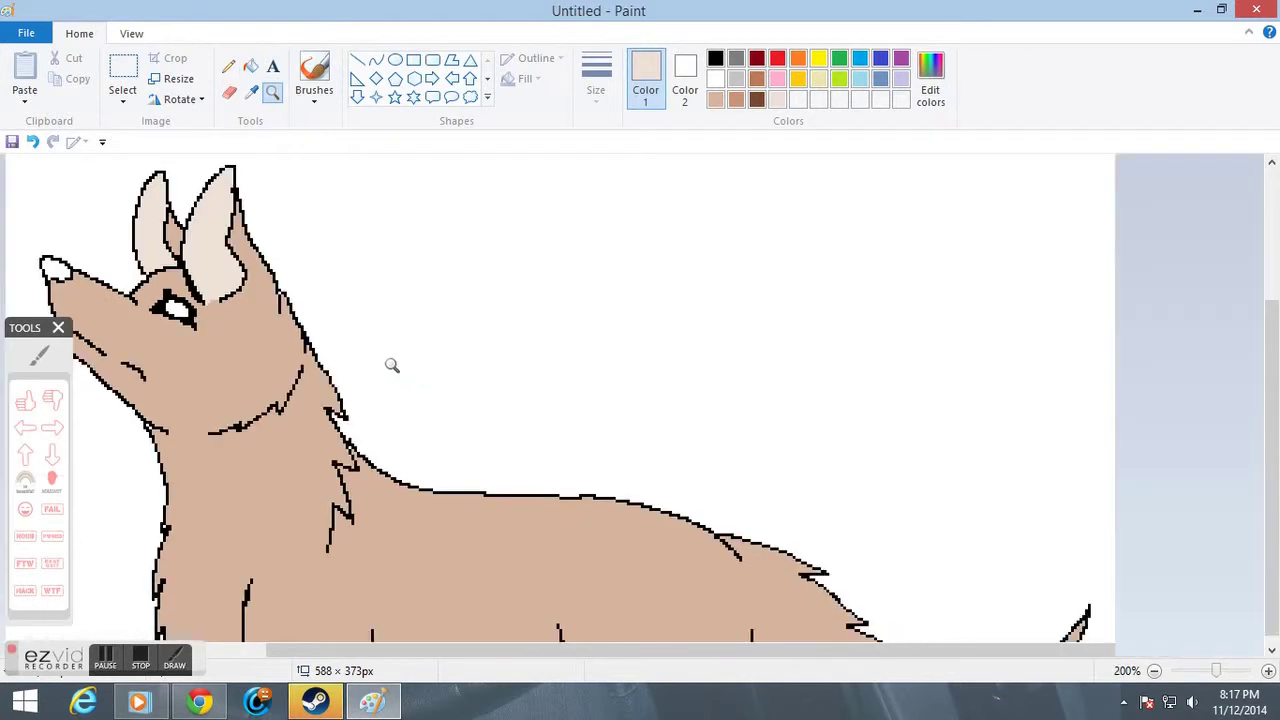
pyautogui.rightClick(380, 364)
pyautogui.rightClick(335, 368)
pyautogui.click(331, 368)
pyautogui.click(444, 309)
pyautogui.scroll(-2, 331, 277)
pyautogui.scroll(2, 310, 327)
pyautogui.scroll(-3, 447, 412)
pyautogui.rightClick(447, 403)
pyautogui.rightClick(446, 401)
pyautogui.click(356, 464)
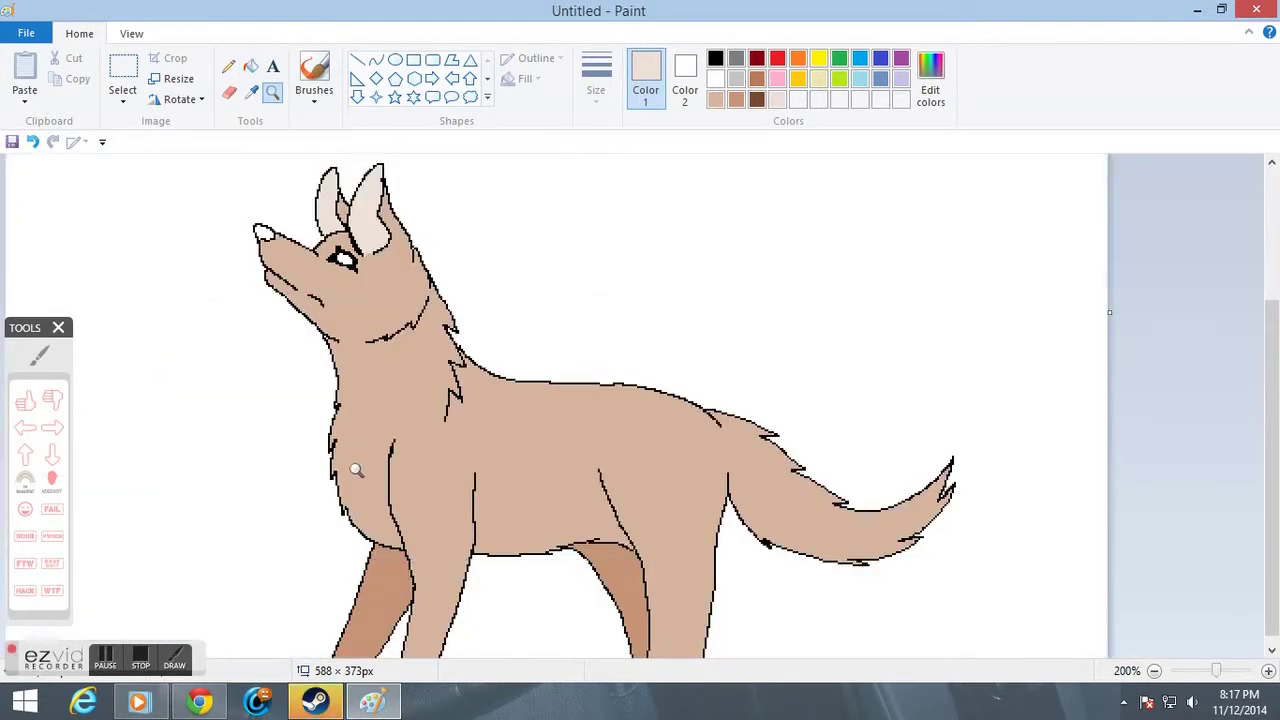
# Mix a near-black (RGB 17, 11, 11) and fill the nose with it.
pyautogui.click(411, 415)
pyautogui.scroll(2, 389, 334)
pyautogui.click(376, 359)
pyautogui.click(378, 362)
pyautogui.click(378, 362)
pyautogui.click(420, 276)
pyautogui.click(440, 280)
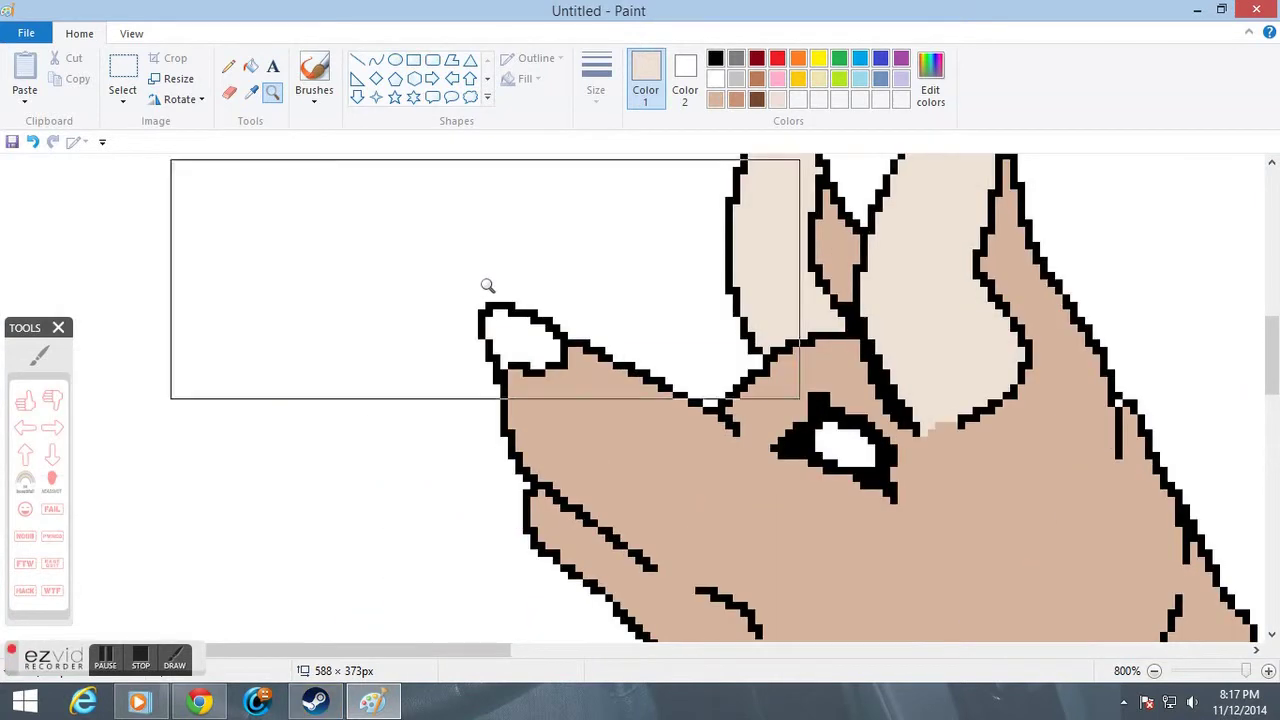
pyautogui.click(936, 83)
pyautogui.moveTo(799, 345); pyautogui.dragTo(836, 381)
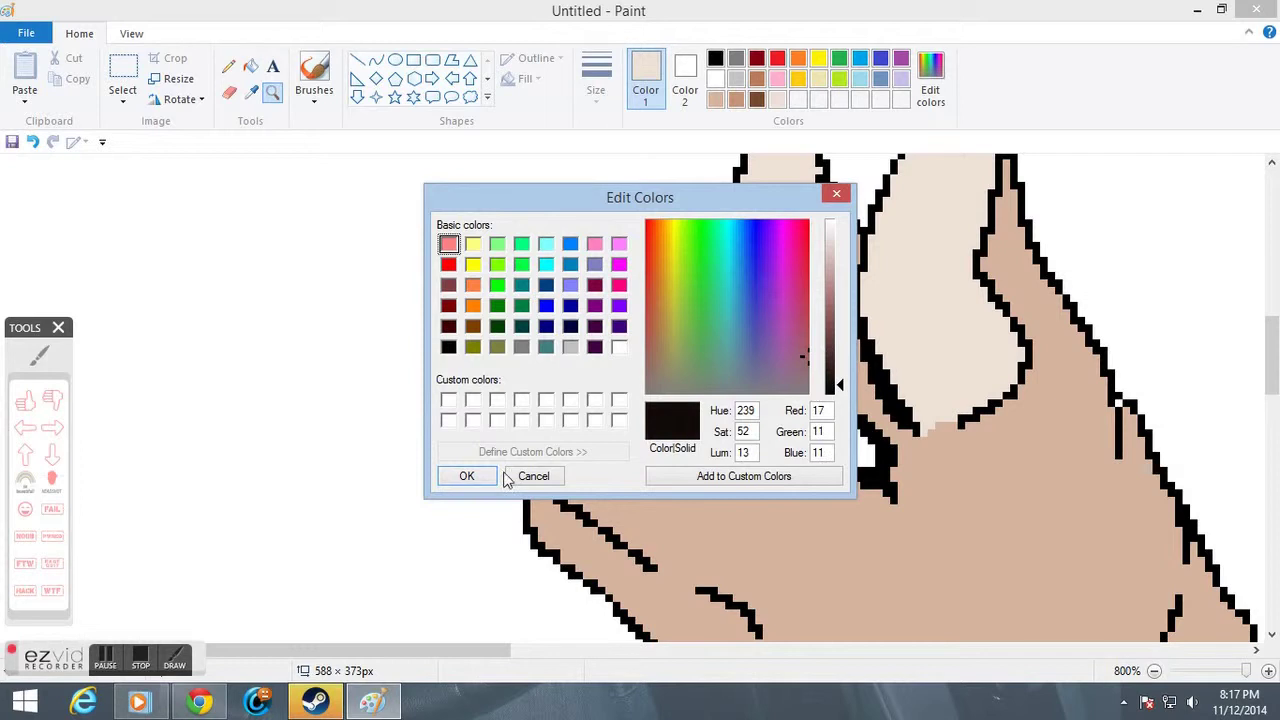
pyautogui.click(466, 478)
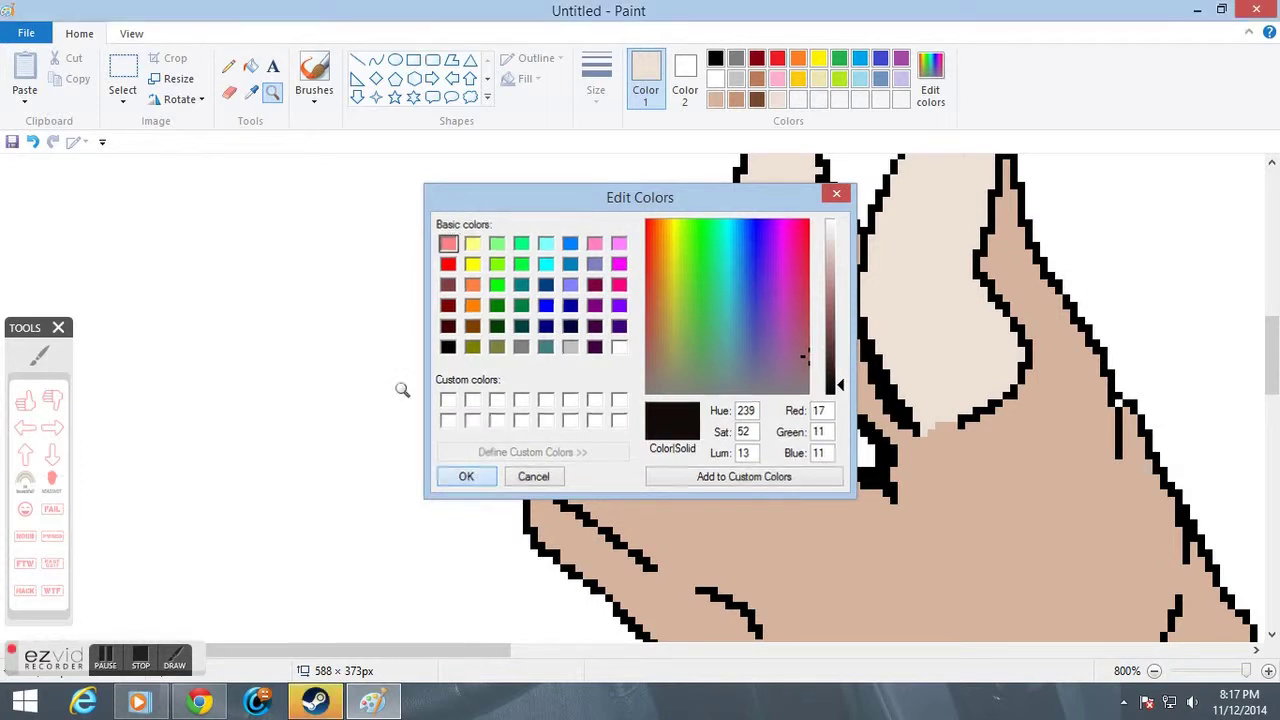
pyautogui.click(251, 66)
pyautogui.click(510, 314)
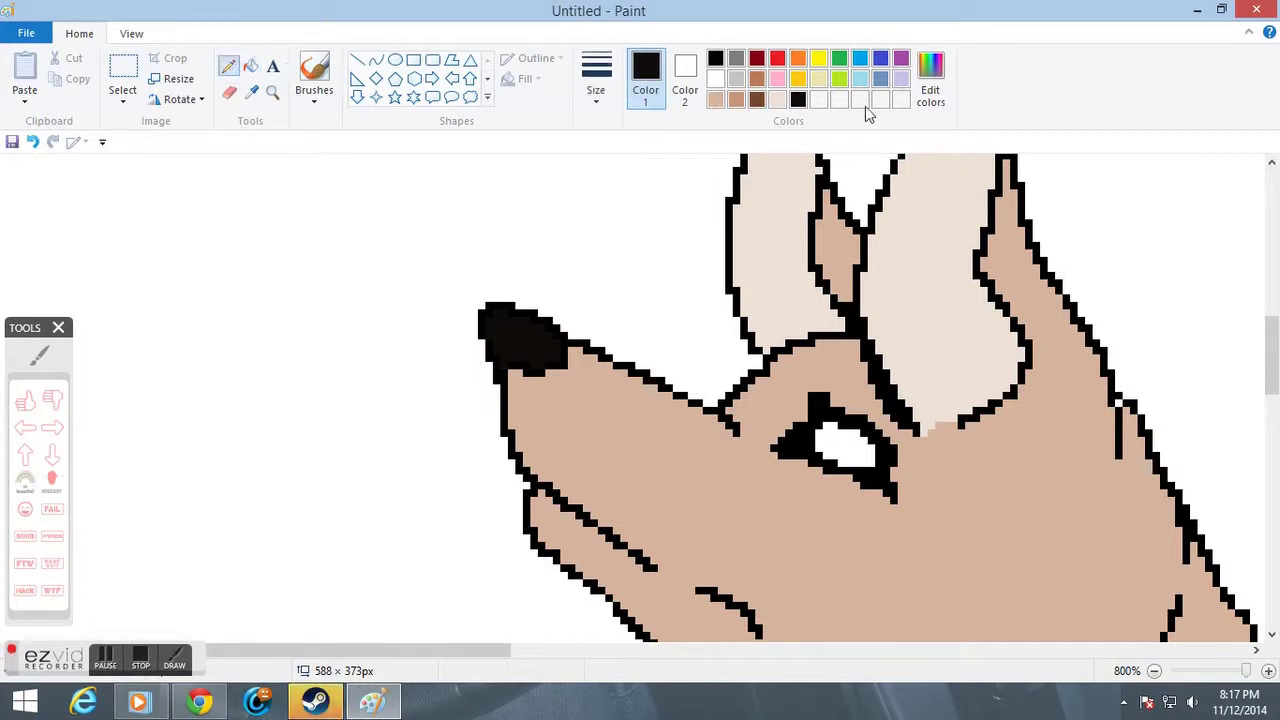
pyautogui.click(932, 95)
pyautogui.moveTo(833, 360); pyautogui.dragTo(838, 336)
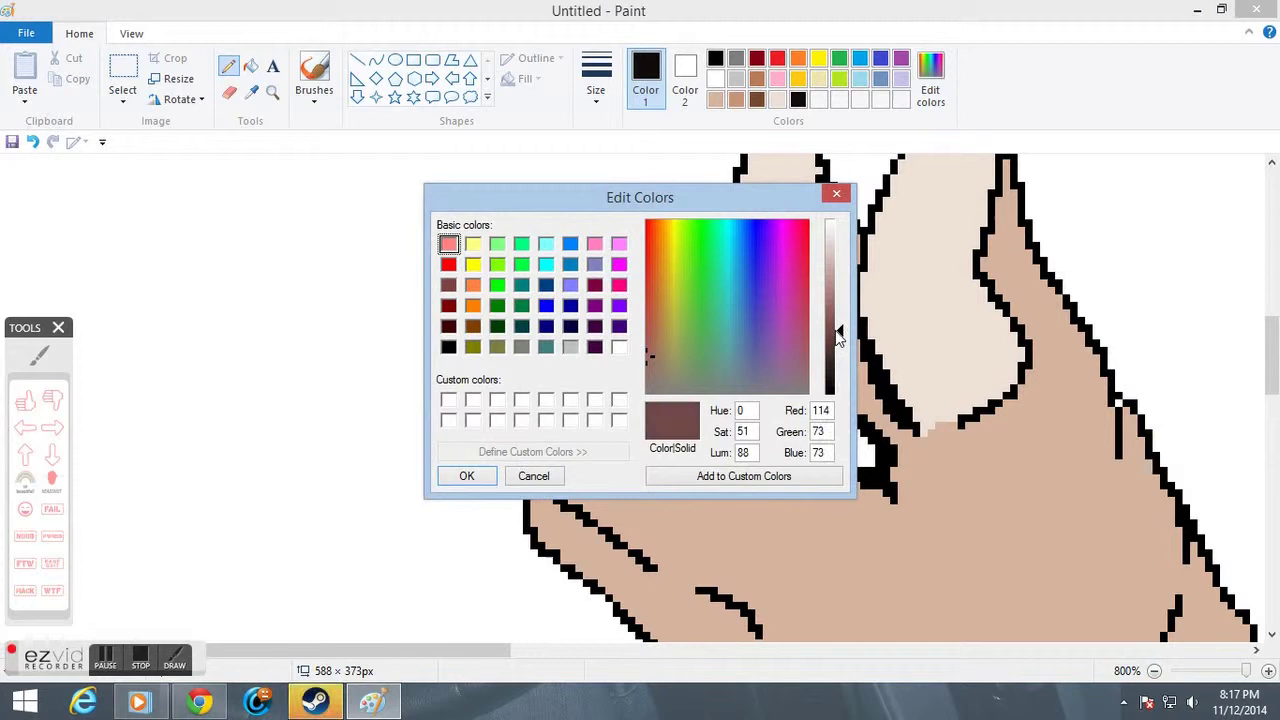
pyautogui.moveTo(646, 374); pyautogui.dragTo(646, 313)
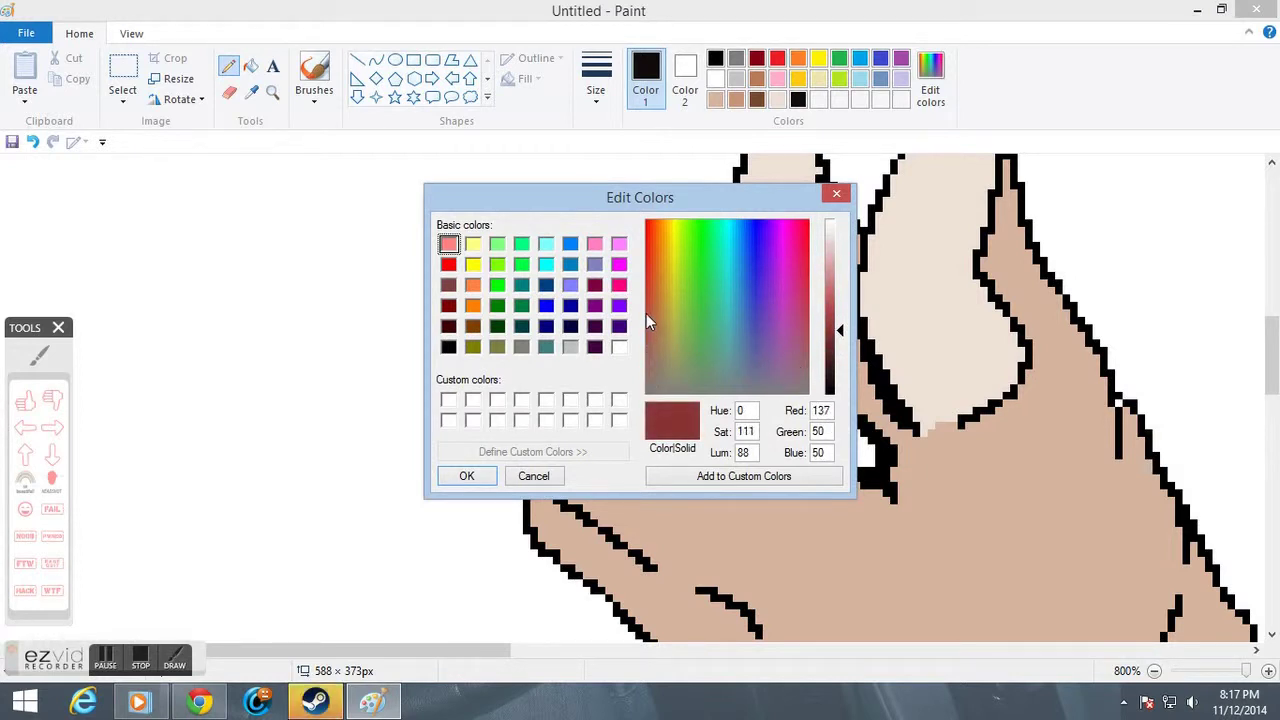
pyautogui.click(533, 476)
# Mix a dark brown (RGB 50, 31, 20) from the face tan and draw a curved boundary below the near ear's rear section.
pyautogui.click(251, 91)
pyautogui.click(900, 585)
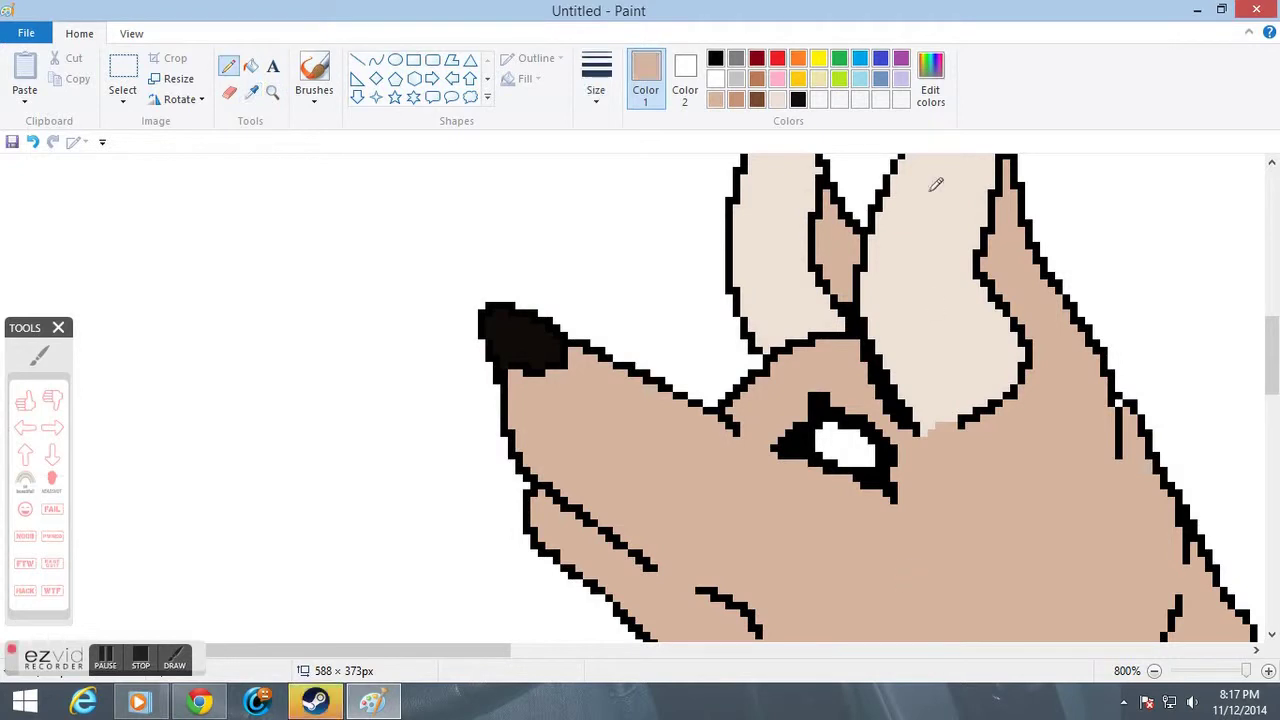
pyautogui.click(933, 100)
pyautogui.moveTo(840, 320); pyautogui.dragTo(840, 370)
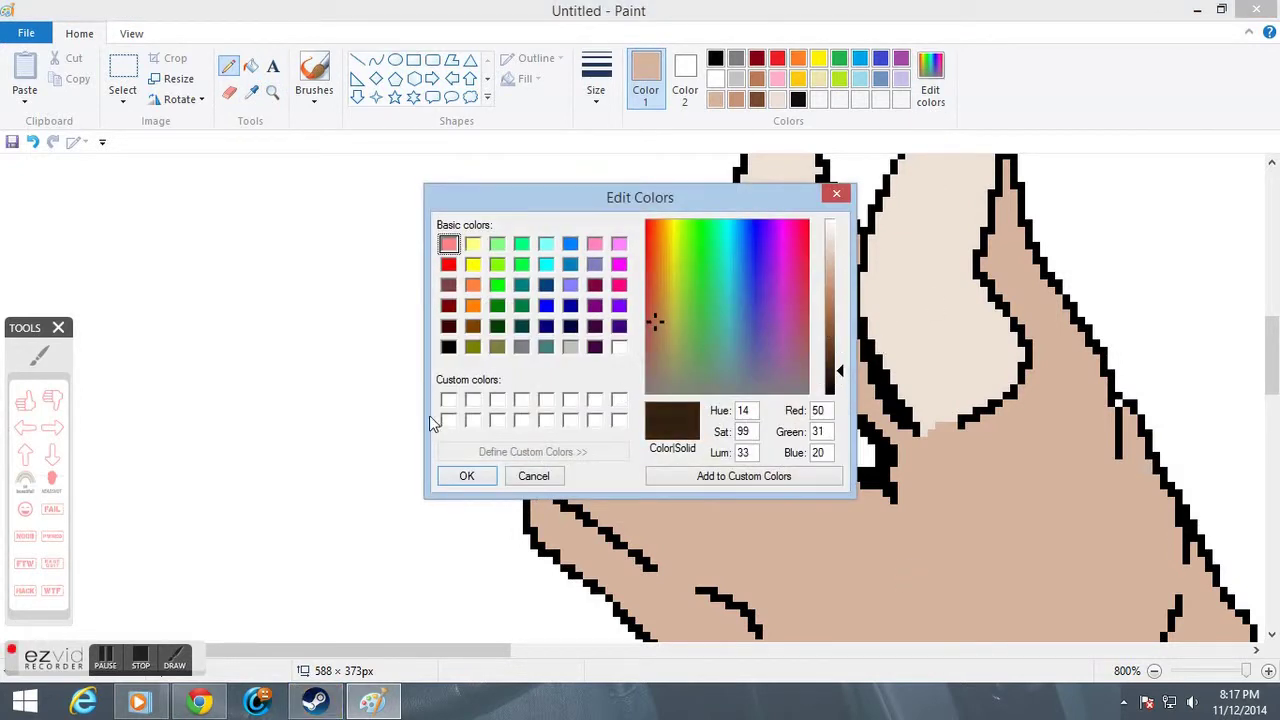
pyautogui.click(466, 478)
pyautogui.moveTo(965, 420); pyautogui.dragTo(1032, 470)
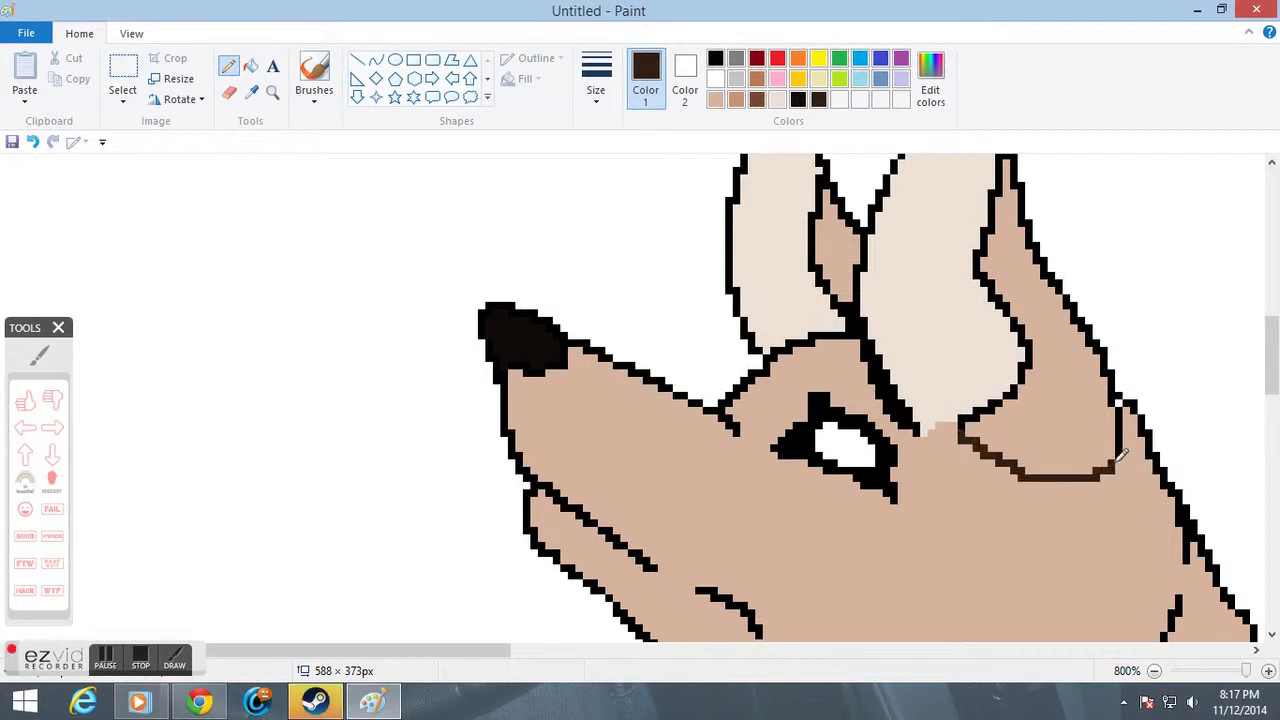
# Fill the rear sections of both ears with the dark brown.
pyautogui.click(251, 66)
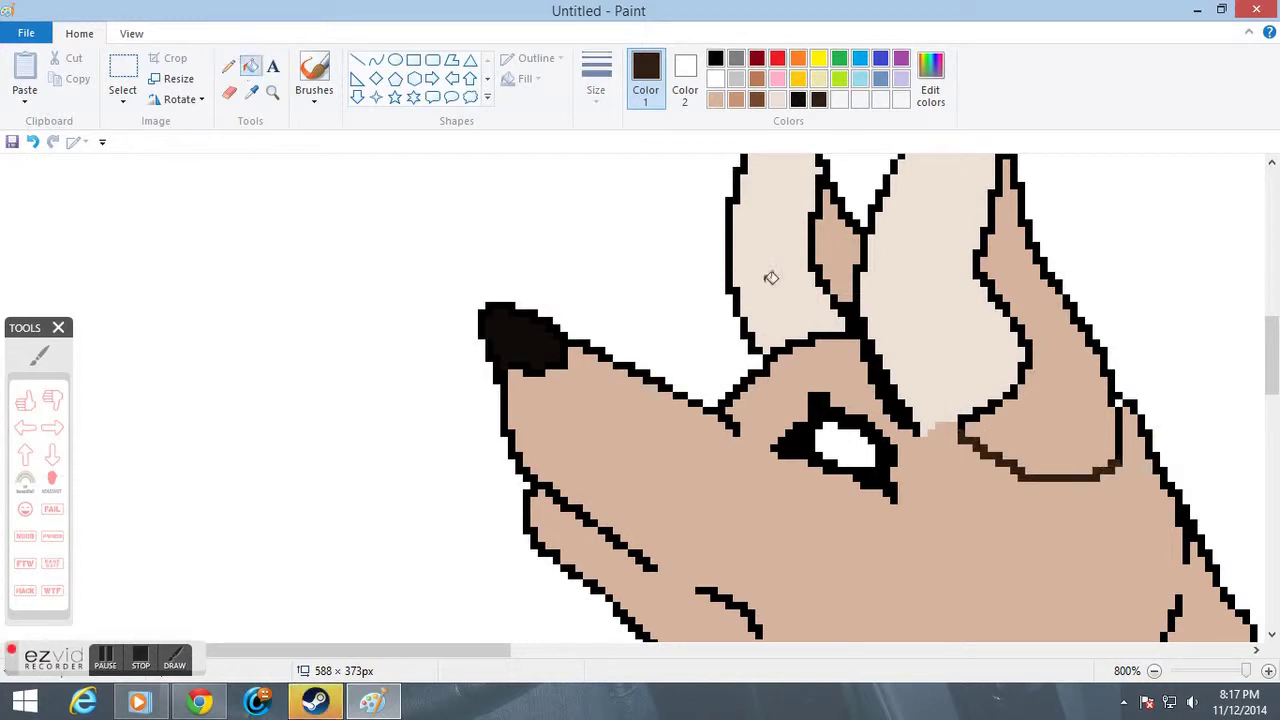
pyautogui.click(848, 248)
pyautogui.click(1038, 381)
pyautogui.scroll(3, 1040, 380)
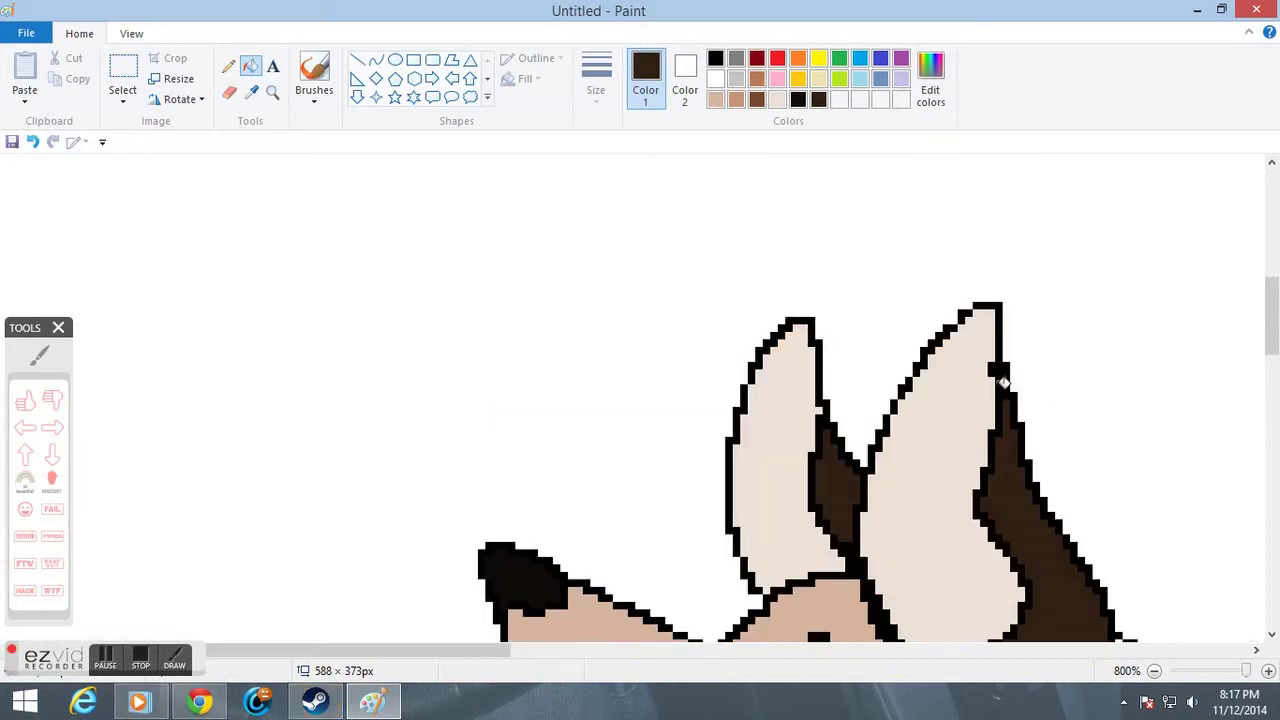
pyautogui.scroll(-6, 799, 414)
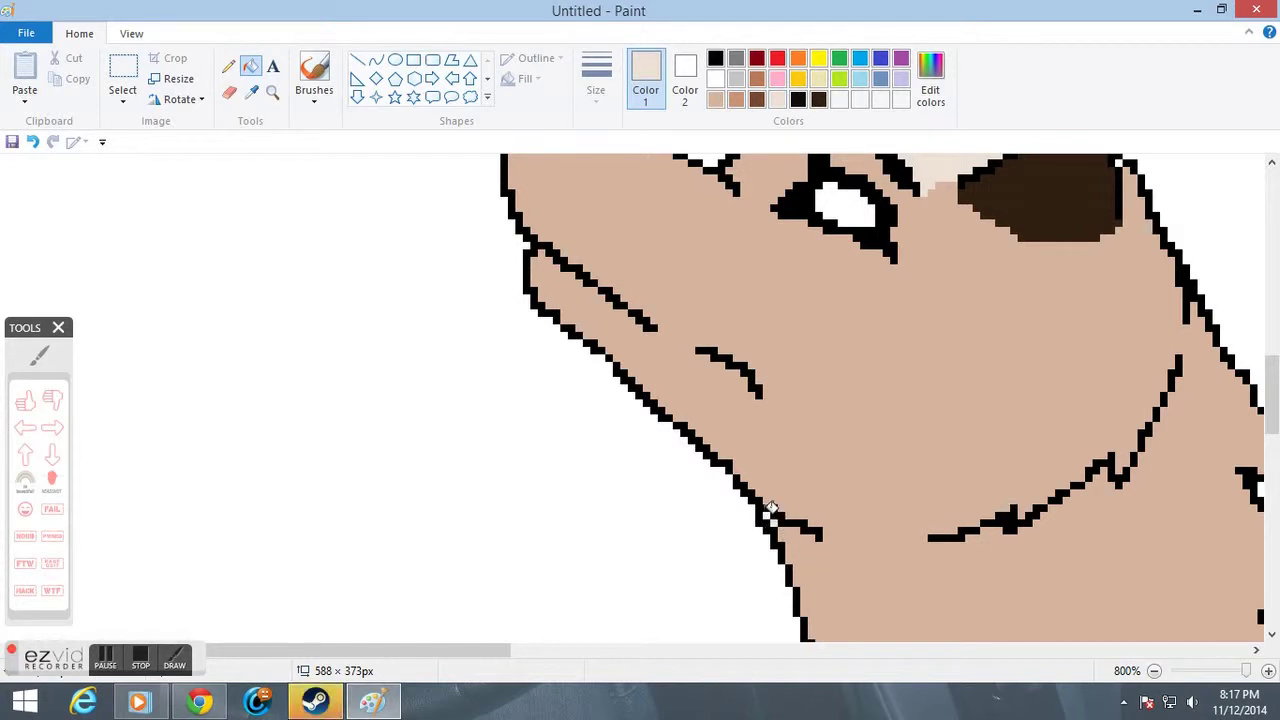
# Examine the figure's head, back, chest and front legs at several zoom levels.
pyautogui.rightClick(543, 281)
pyautogui.rightClick(571, 337)
pyautogui.rightClick(249, 563)
pyautogui.click(497, 444)
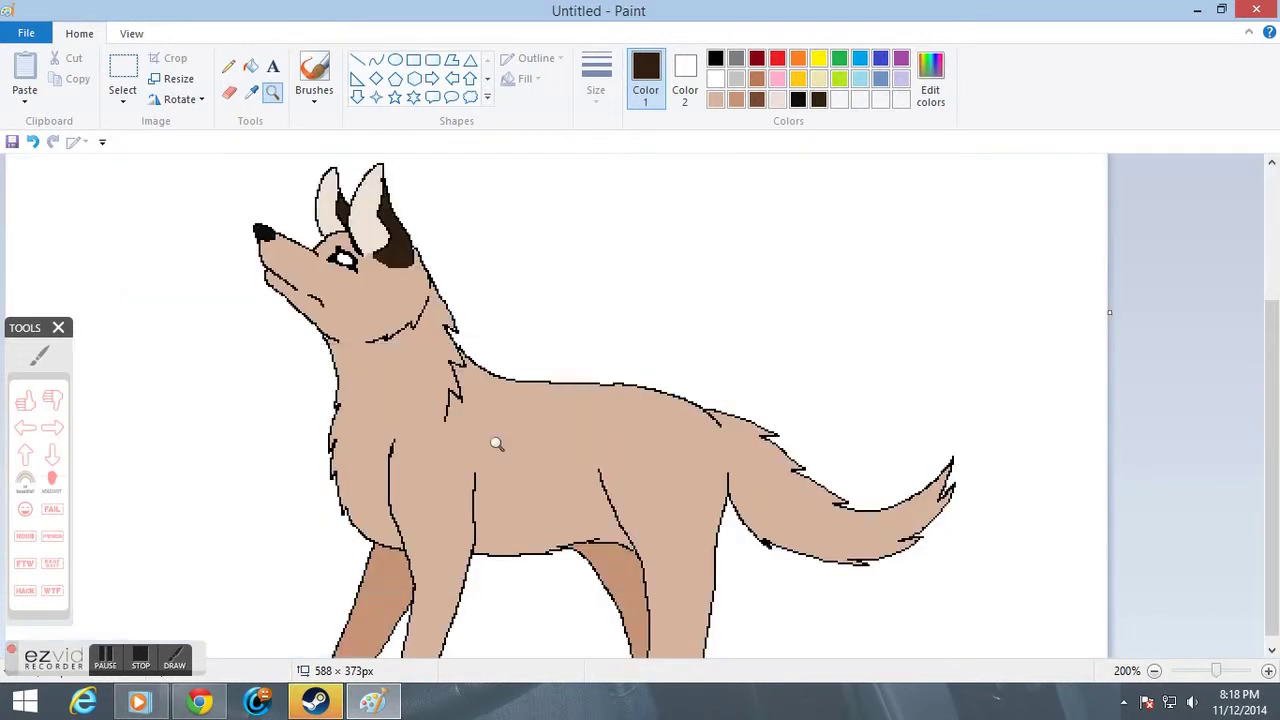
pyautogui.click(497, 444)
pyautogui.scroll(3, 180, 387)
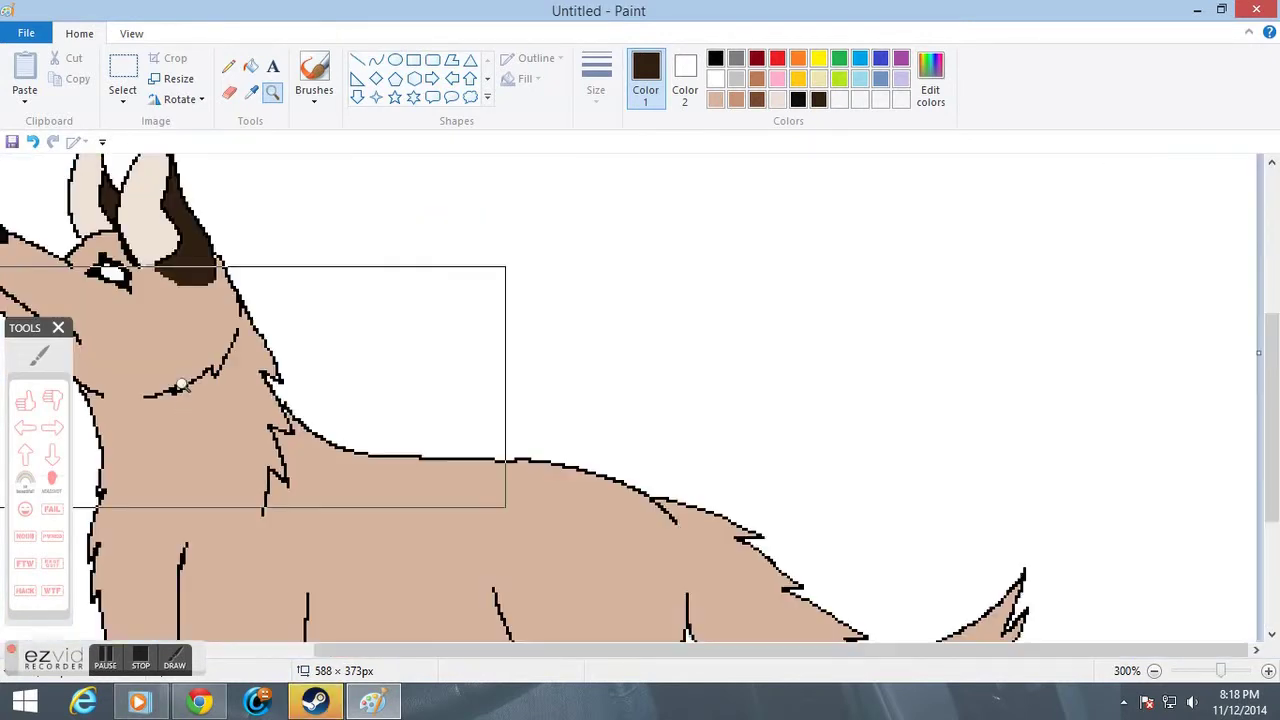
pyautogui.rightClick(183, 387)
pyautogui.click(292, 428)
pyautogui.click(637, 397)
pyautogui.click(306, 306)
pyautogui.click(307, 304)
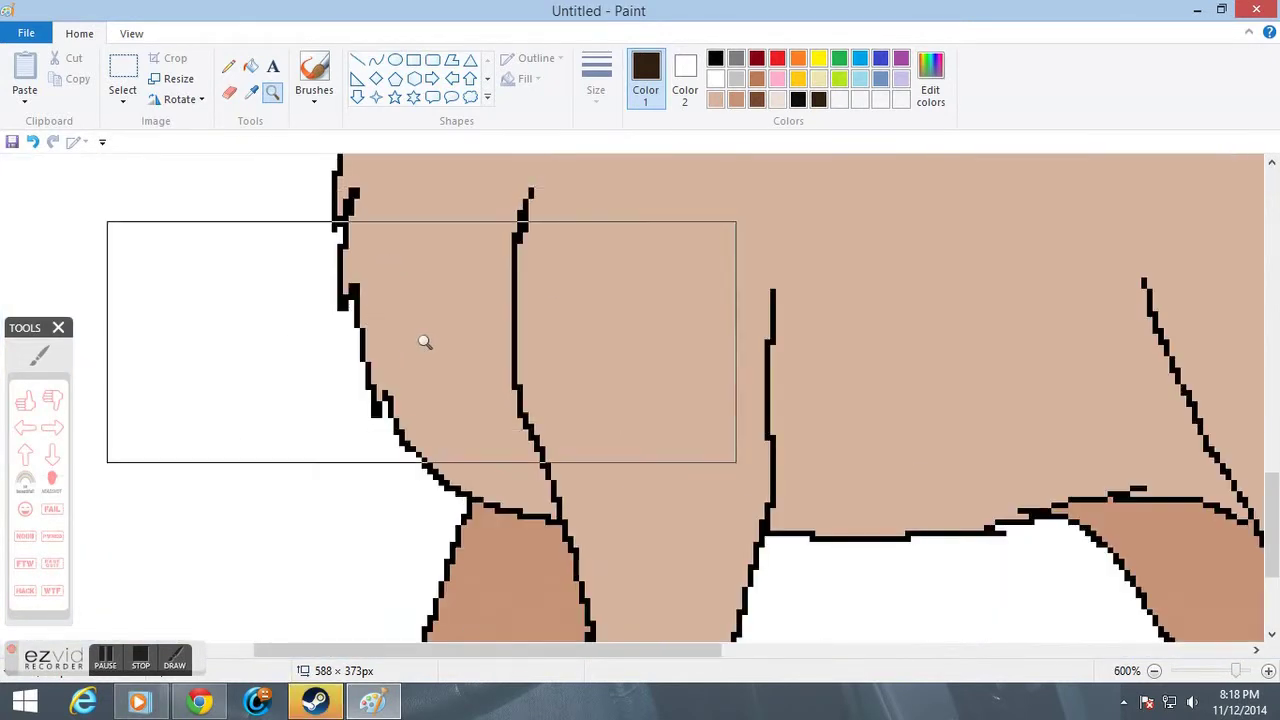
pyautogui.scroll(3, 424, 342)
pyautogui.scroll(-5, 424, 342)
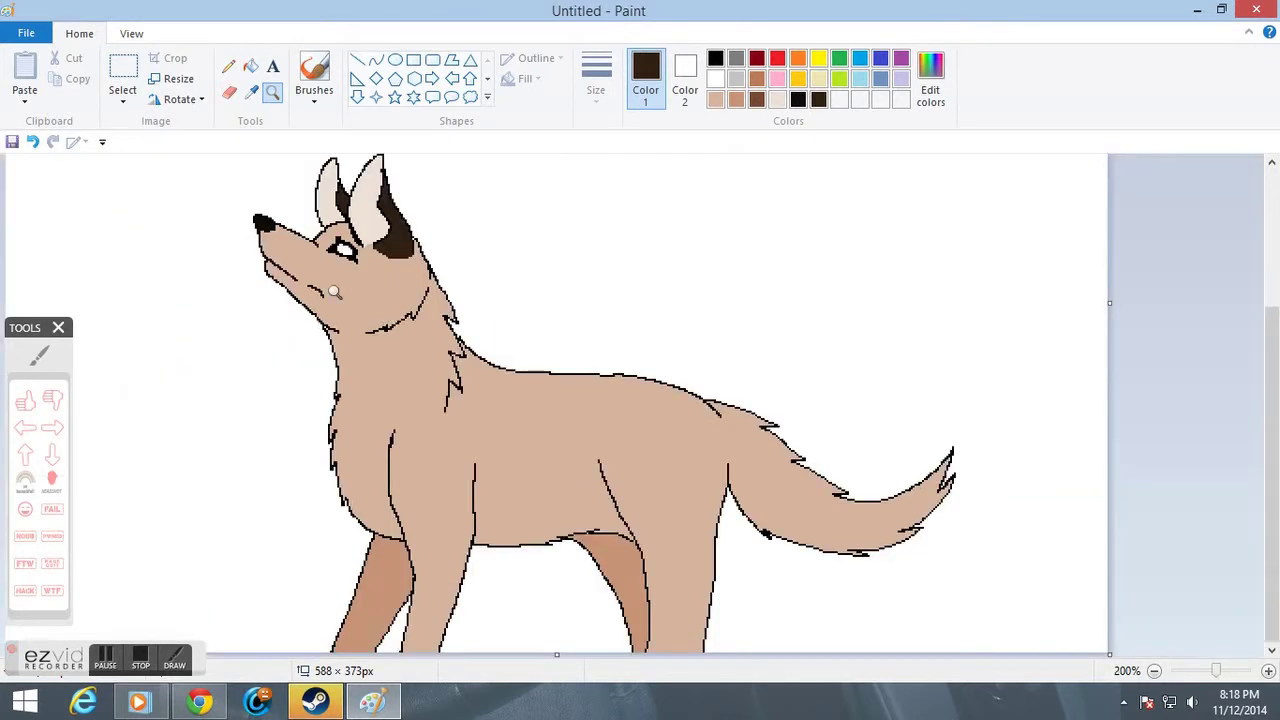
# Outline a patch along the lower jaw in dark brown and fill it with the same colour.
pyautogui.click(334, 292)
pyautogui.click(335, 296)
pyautogui.click(337, 302)
pyautogui.click(340, 310)
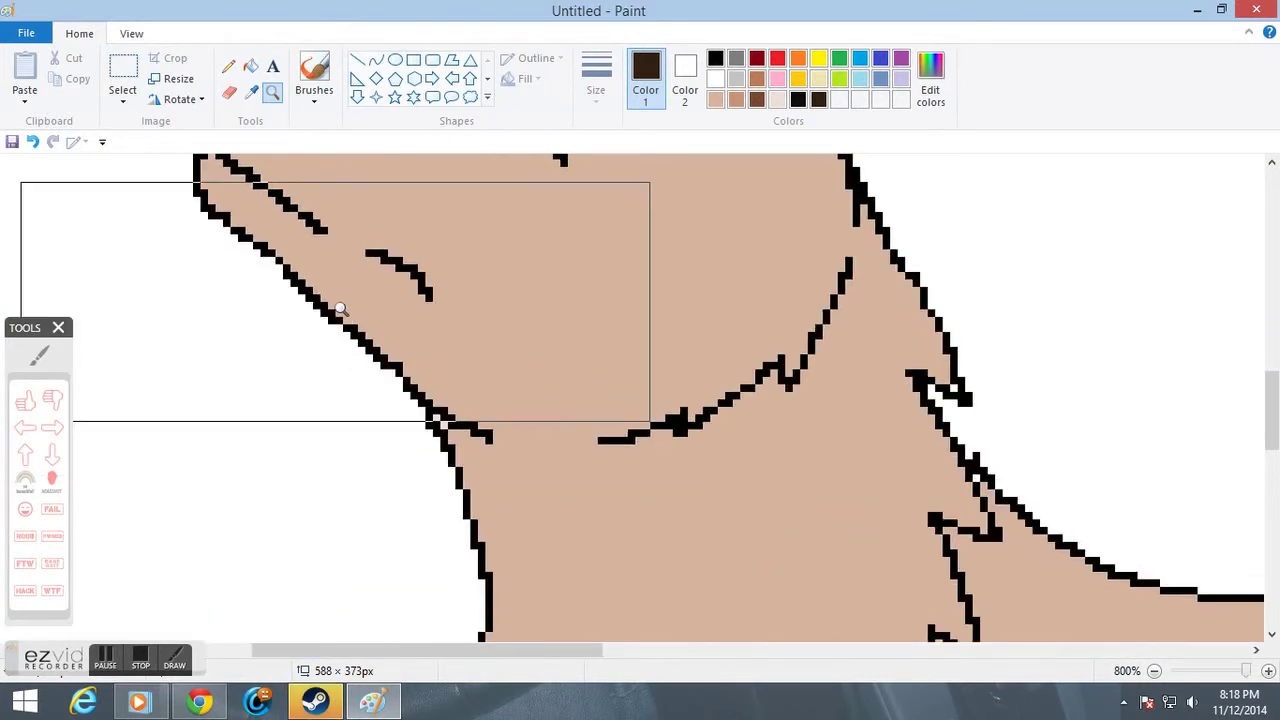
pyautogui.click(228, 66)
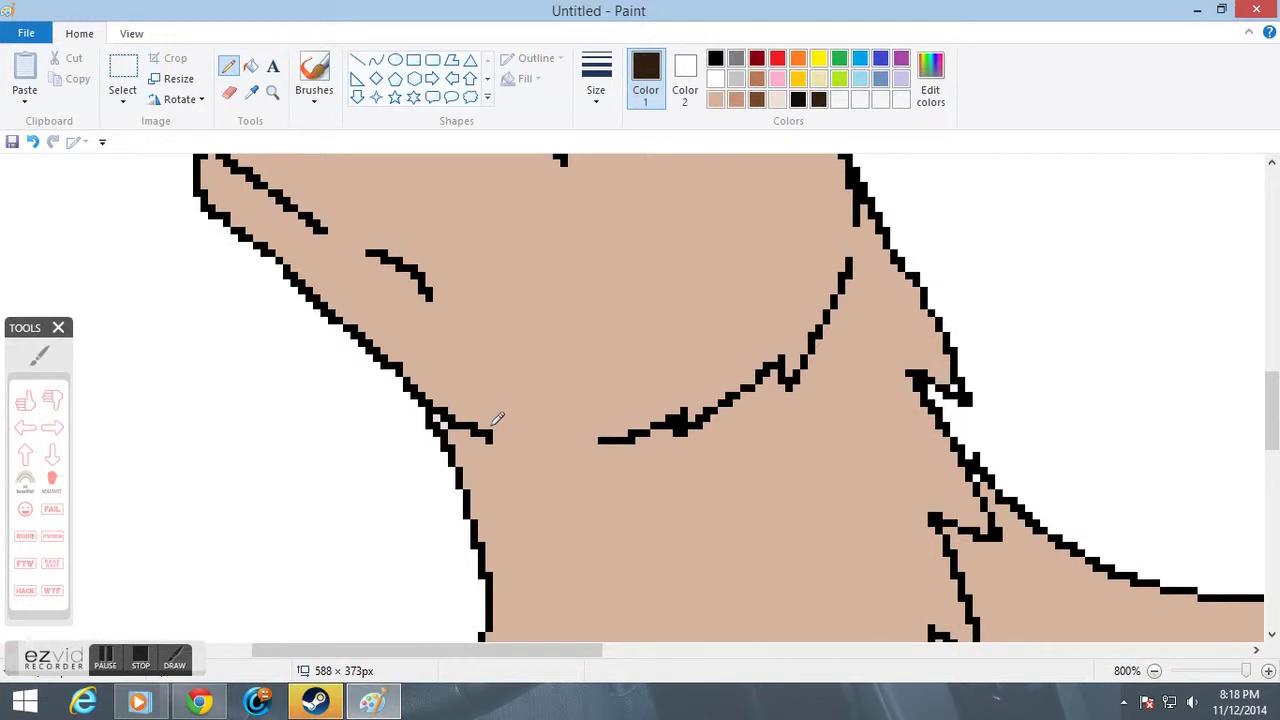
pyautogui.click(358, 243)
pyautogui.click(350, 286)
pyautogui.scroll(3, 390, 308)
pyautogui.scroll(-3, 340, 237)
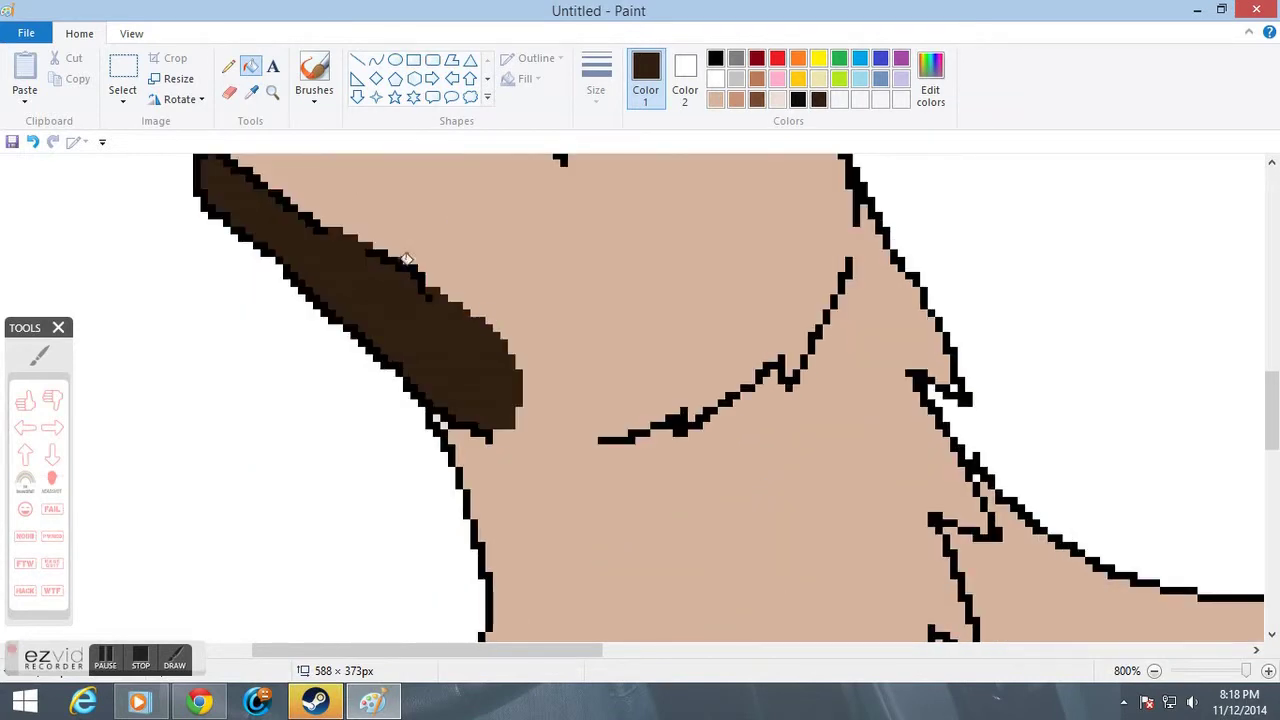
# Draw a dark brown boundary from the jaw patch up to the brow in front of the eye, and fill the muzzle.
pyautogui.click(230, 67)
pyautogui.scroll(2, 503, 423)
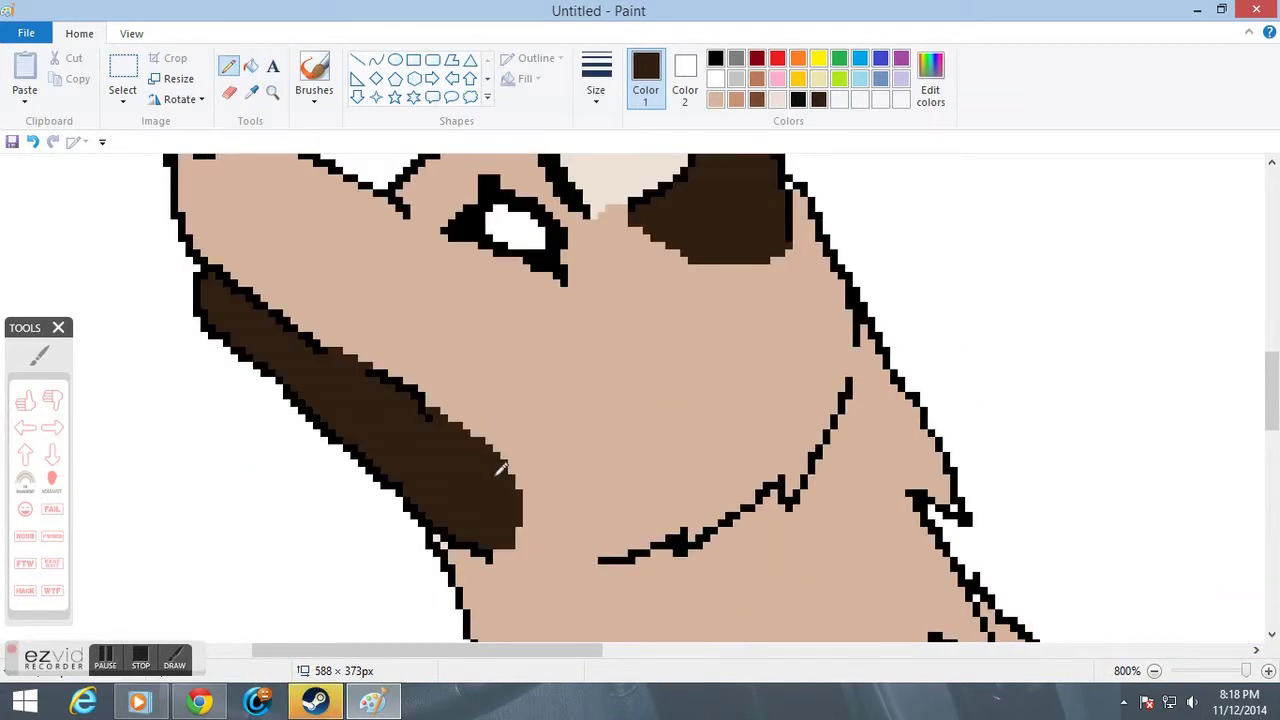
pyautogui.scroll(2, 510, 560)
pyautogui.moveTo(505, 510)
pyautogui.mouseDown()
pyautogui.moveTo(443, 448)
pyautogui.moveTo(416, 393)
pyautogui.mouseUp()
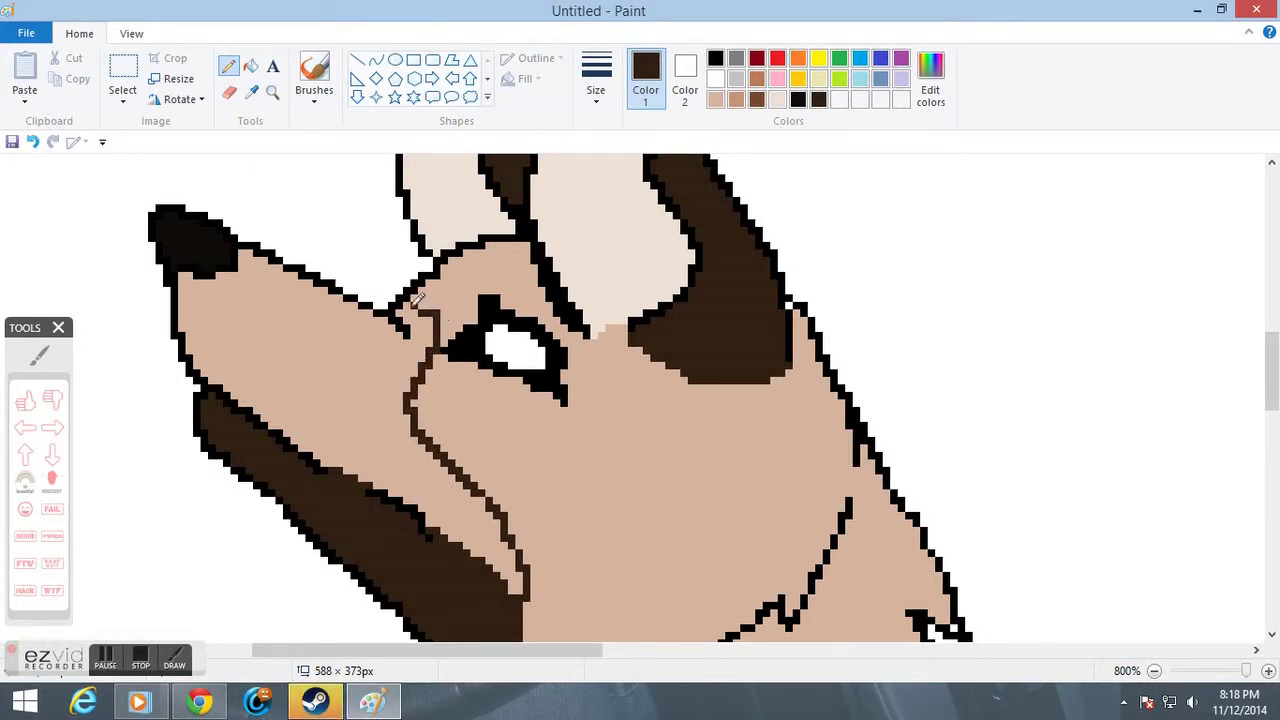
pyautogui.click(250, 67)
pyautogui.click(318, 342)
pyautogui.scroll(-2, 391, 354)
pyautogui.scroll(2, 391, 354)
# Examine the whole figure with its dark muzzle, and look at the hindquarters and tail up close.
pyautogui.click(276, 97)
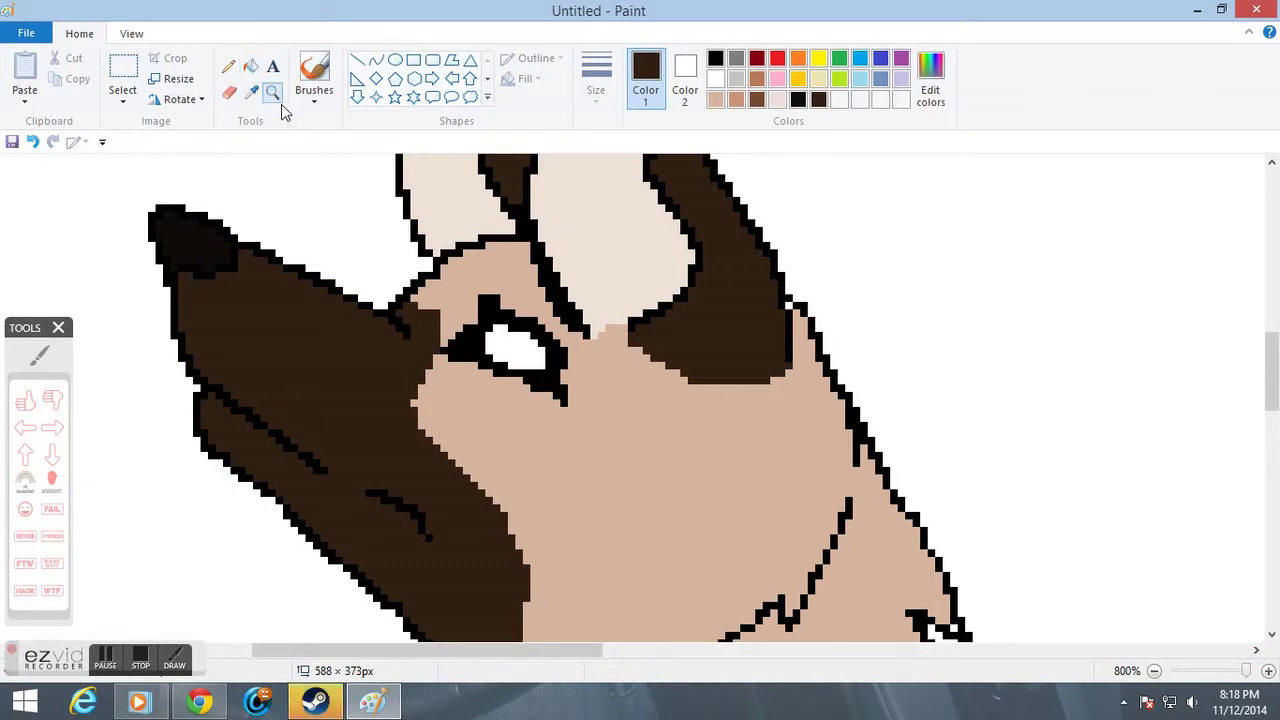
pyautogui.scroll(-3, 400, 460)
pyautogui.scroll(-3, 485, 455)
pyautogui.scroll(3, 498, 450)
pyautogui.scroll(-3, 450, 436)
pyautogui.rightClick(430, 430)
pyautogui.rightClick(350, 420)
pyautogui.rightClick(270, 410)
pyautogui.rightClick(250, 400)
pyautogui.rightClick(232, 388)
pyautogui.rightClick(229, 386)
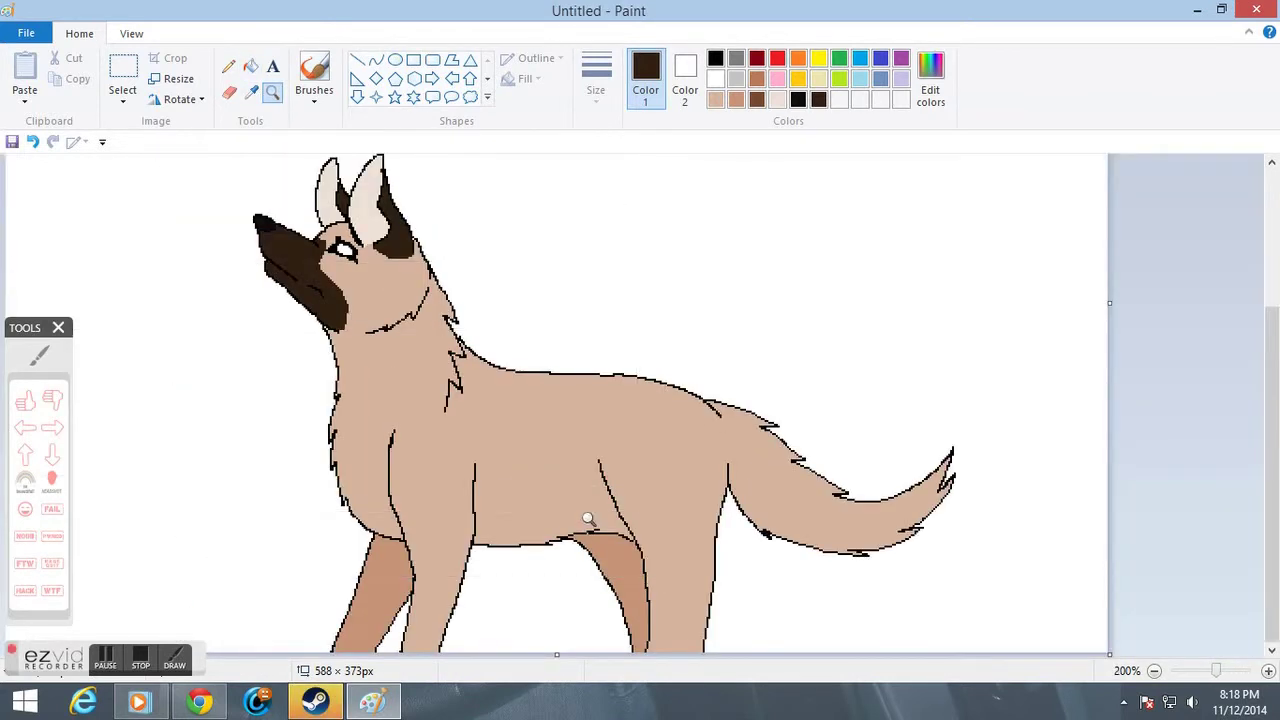
pyautogui.click(737, 466)
pyautogui.click(648, 307)
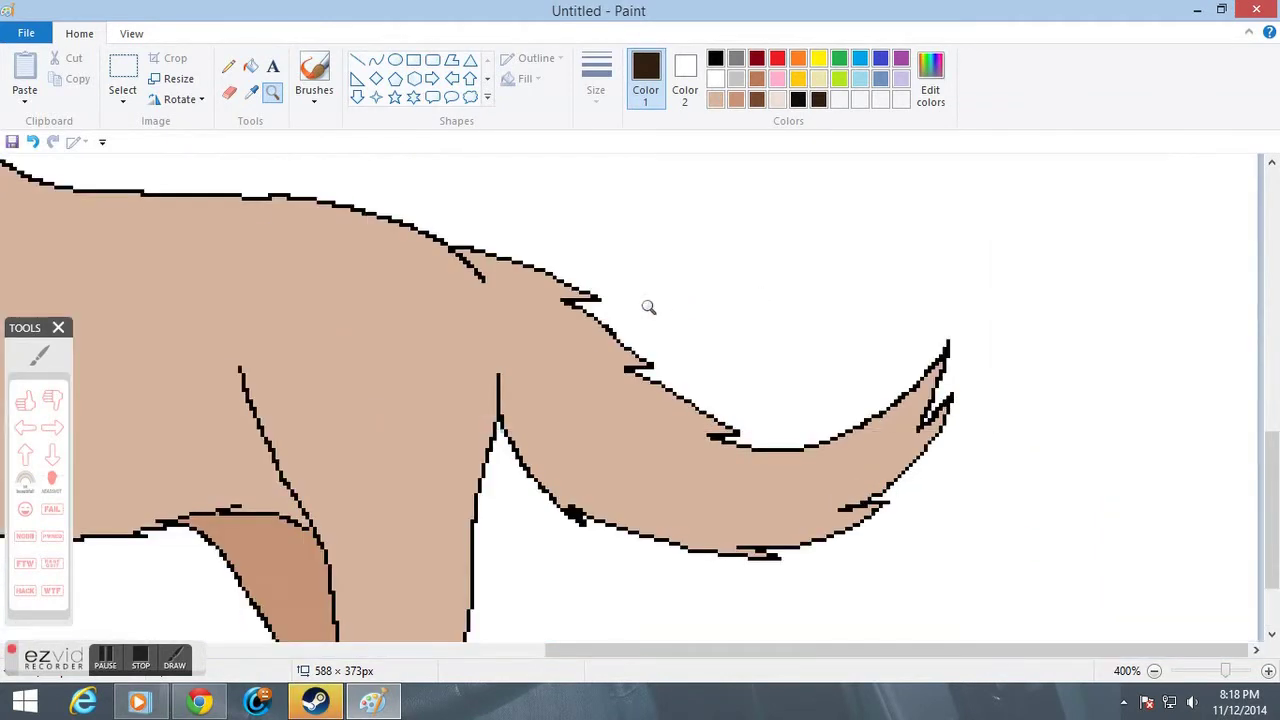
pyautogui.rightClick(294, 400)
# Mix a slightly darker shade of the body's light tan and fill the far front leg with it.
pyautogui.click(468, 457)
pyautogui.click(471, 430)
pyautogui.click(470, 414)
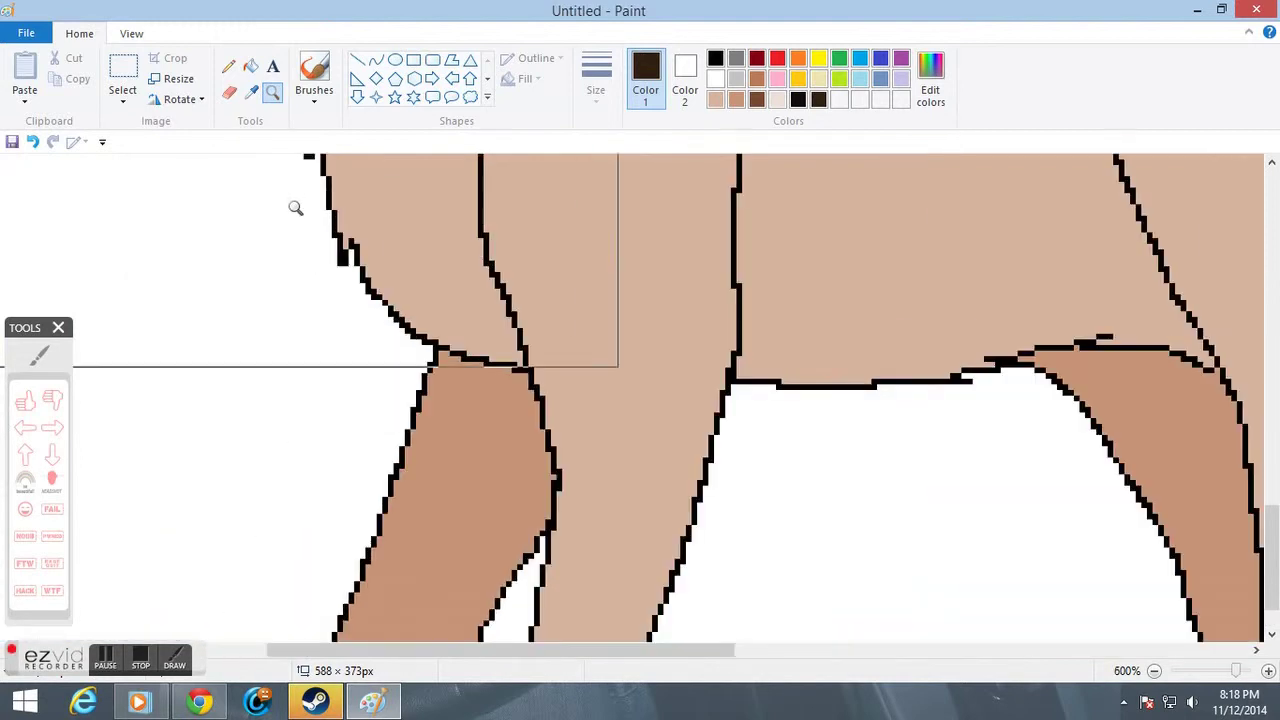
pyautogui.click(251, 96)
pyautogui.click(560, 220)
pyautogui.click(930, 80)
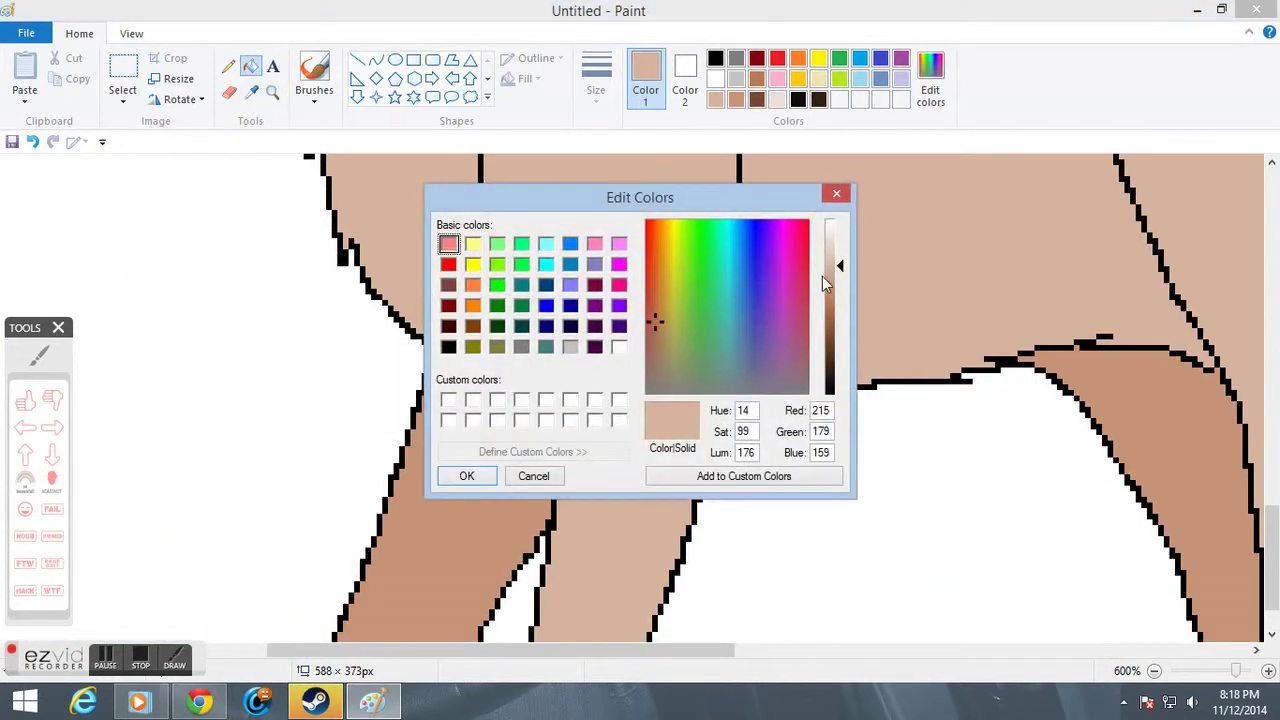
pyautogui.moveTo(842, 268); pyautogui.dragTo(836, 275)
pyautogui.click(466, 476)
pyautogui.click(462, 548)
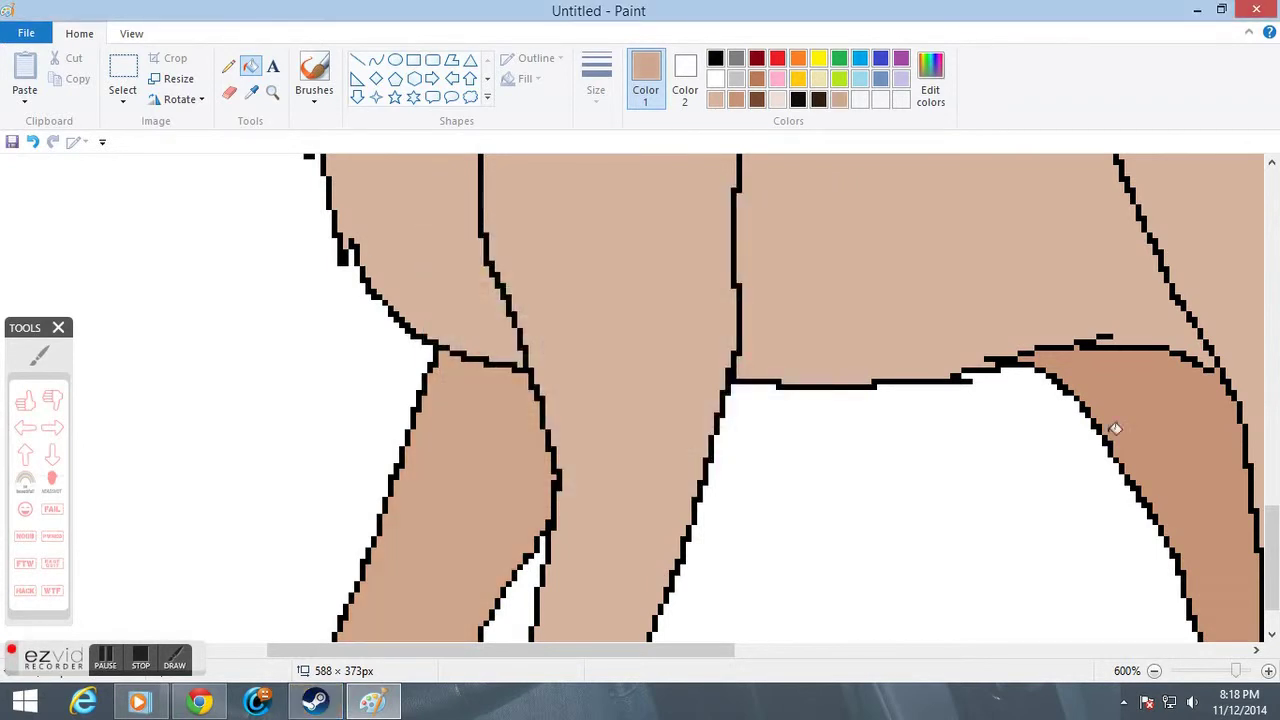
# Fill the far hind leg with the slightly darker tan used on the far front leg.
pyautogui.click(1140, 425)
pyautogui.click(273, 92)
pyautogui.rightClick(611, 386)
pyautogui.rightClick(611, 386)
pyautogui.rightClick(605, 386)
pyautogui.rightClick(400, 376)
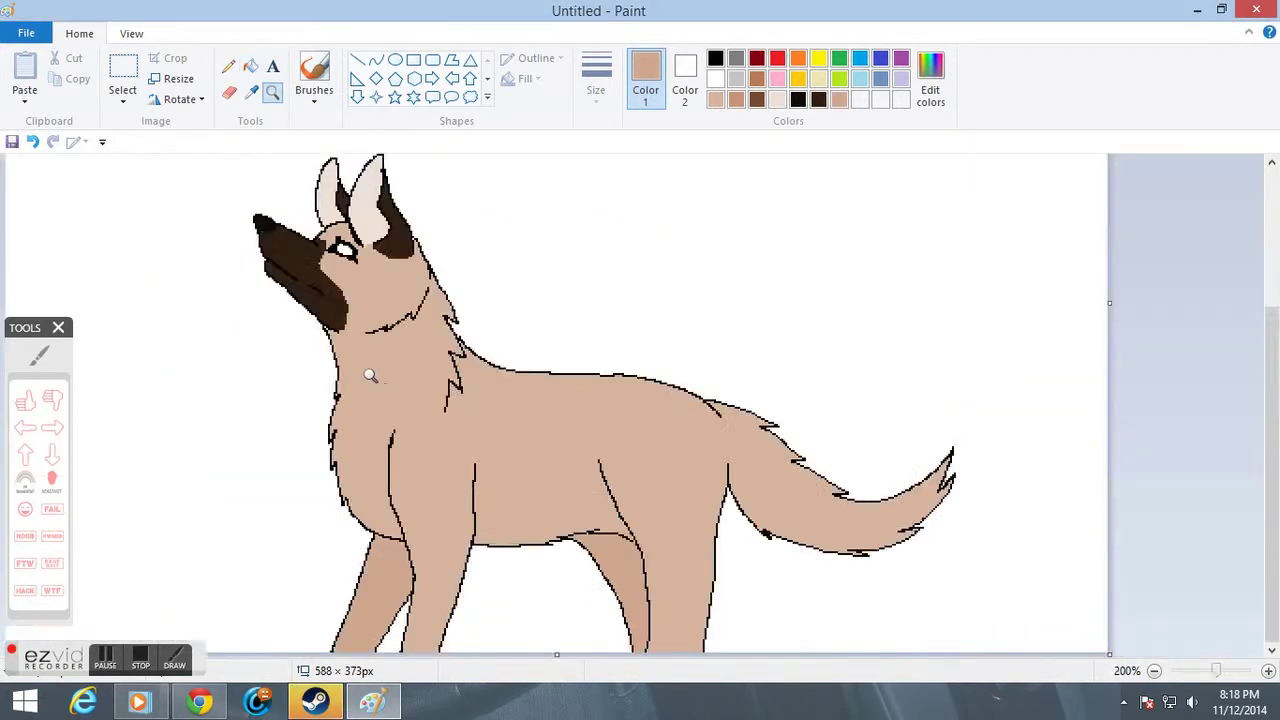
pyautogui.rightClick(369, 374)
# Choose the Pencil and mix a pale cream colour for the area around the muzzle.
pyautogui.click(300, 334)
pyautogui.click(454, 432)
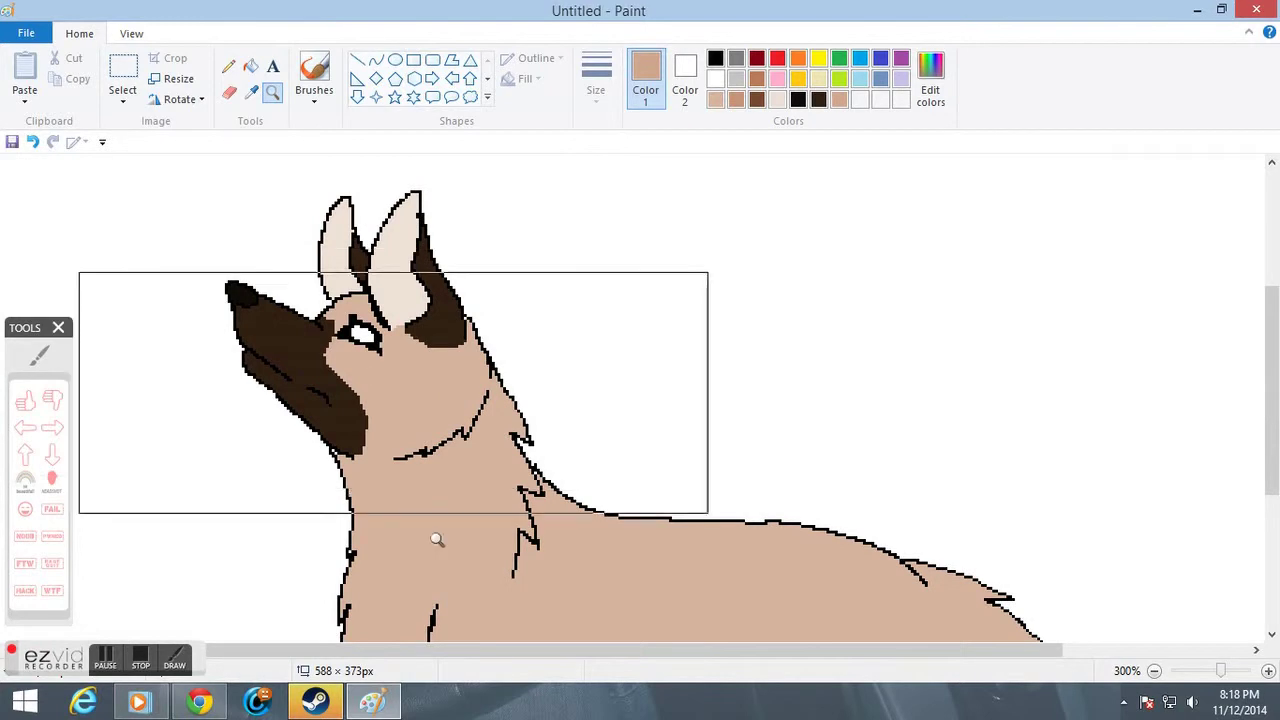
pyautogui.click(386, 382)
pyautogui.click(386, 380)
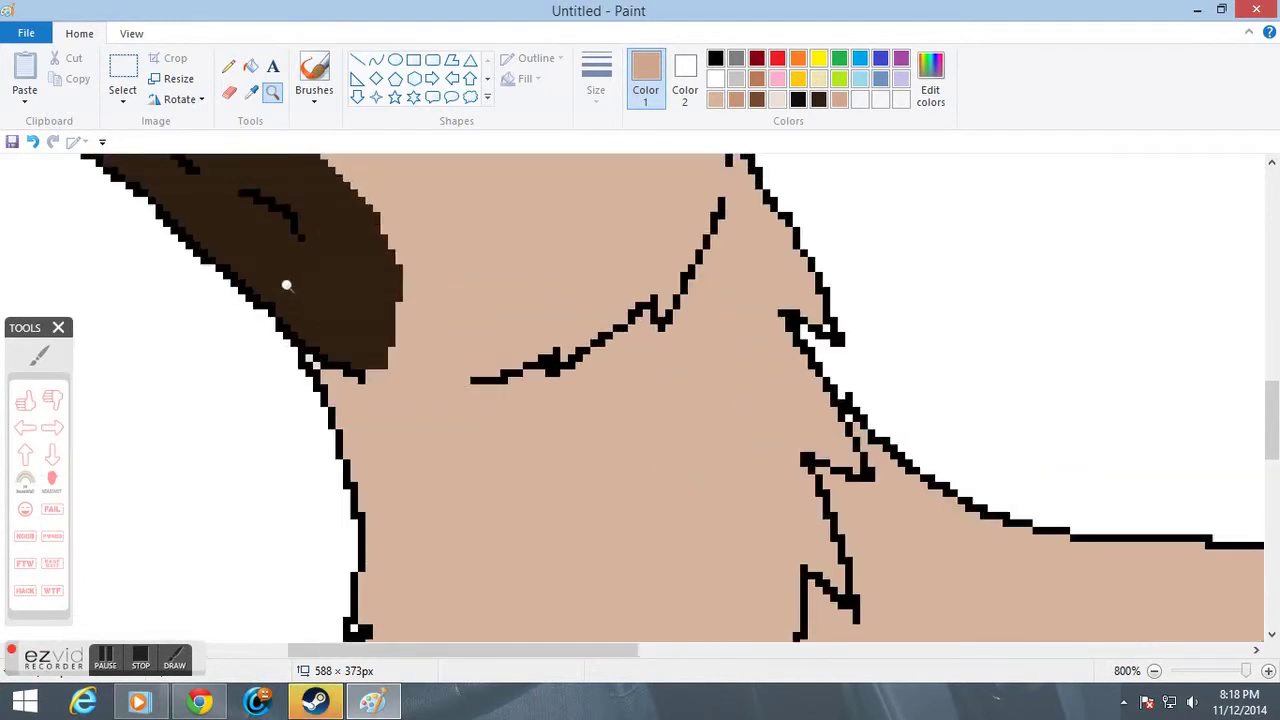
pyautogui.click(228, 68)
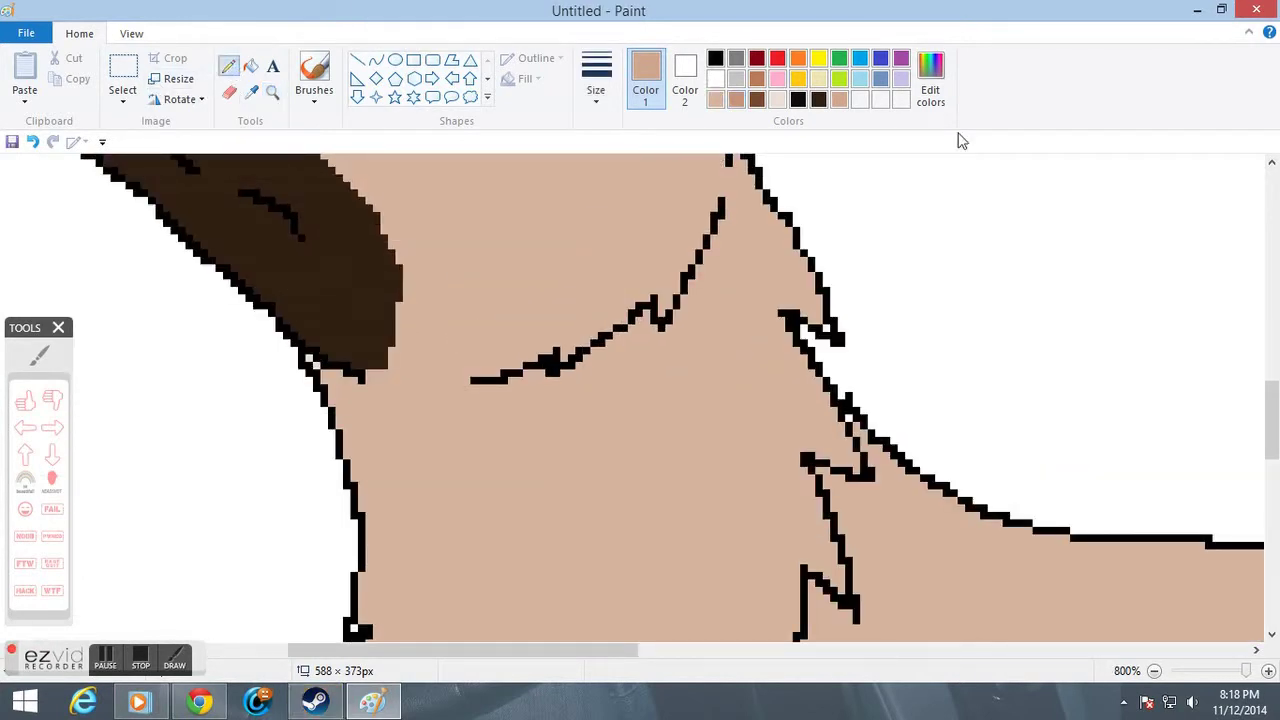
pyautogui.click(930, 88)
pyautogui.moveTo(845, 268); pyautogui.dragTo(838, 240)
pyautogui.click(467, 476)
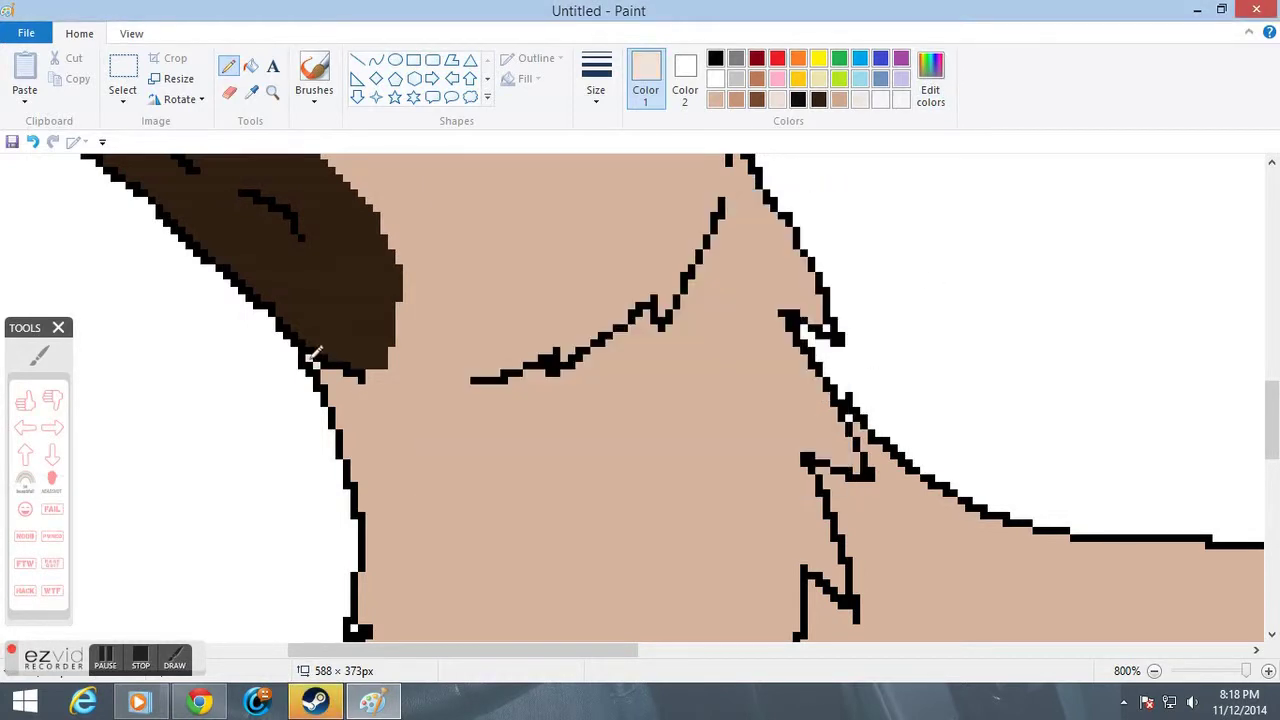
# Try a pale cream outline along the muzzle's rear edge, and widen it with a larger airbrush stroke.
pyautogui.moveTo(339, 378)
pyautogui.mouseDown()
pyautogui.moveTo(368, 388)
pyautogui.moveTo(394, 372)
pyautogui.moveTo(406, 306)
pyautogui.mouseUp()
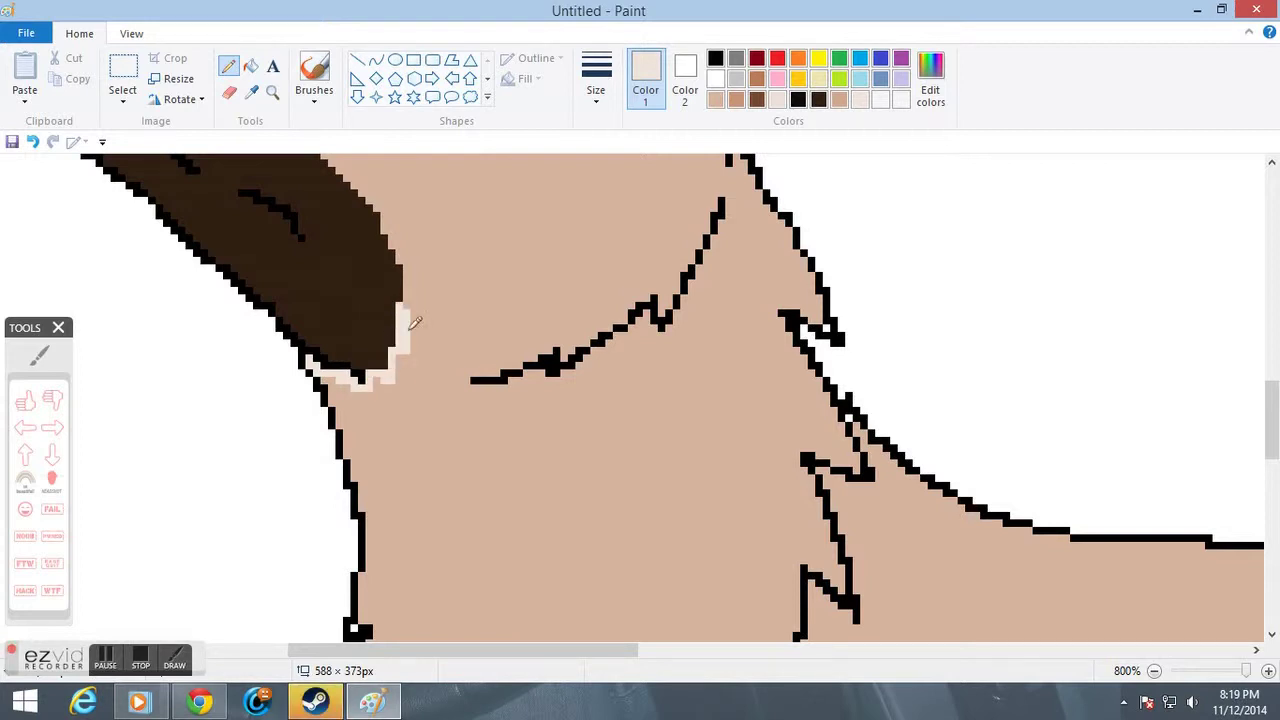
pyautogui.scroll(3, 414, 322)
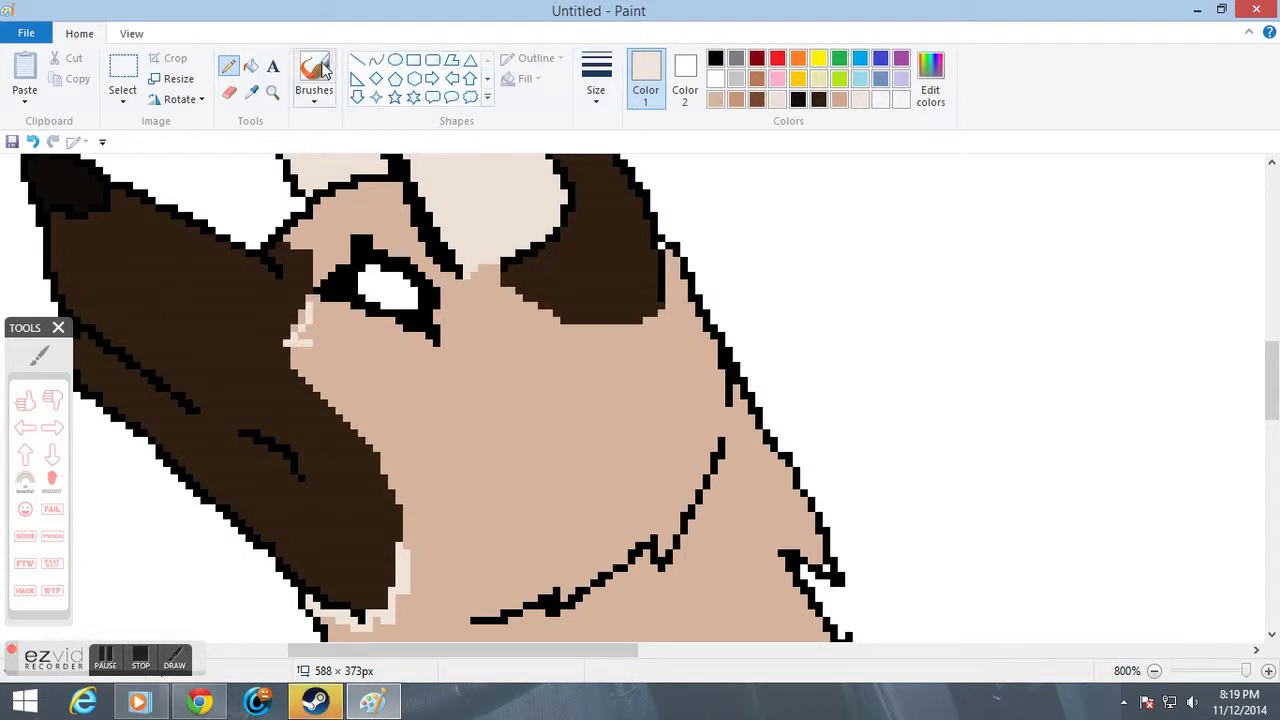
pyautogui.click(315, 106)
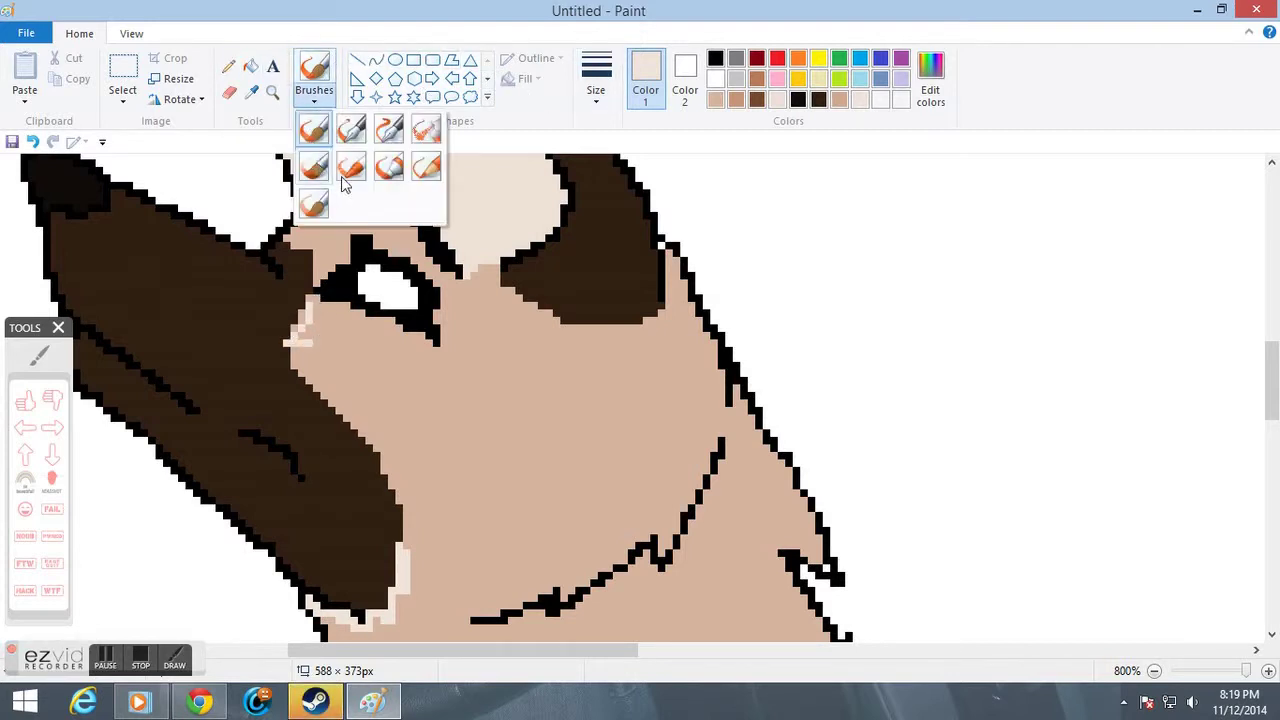
pyautogui.click(425, 128)
pyautogui.moveTo(400, 600)
pyautogui.mouseDown()
pyautogui.moveTo(410, 496)
pyautogui.moveTo(332, 391)
pyautogui.moveTo(312, 318)
pyautogui.mouseUp()
pyautogui.click(605, 100)
pyautogui.click(614, 137)
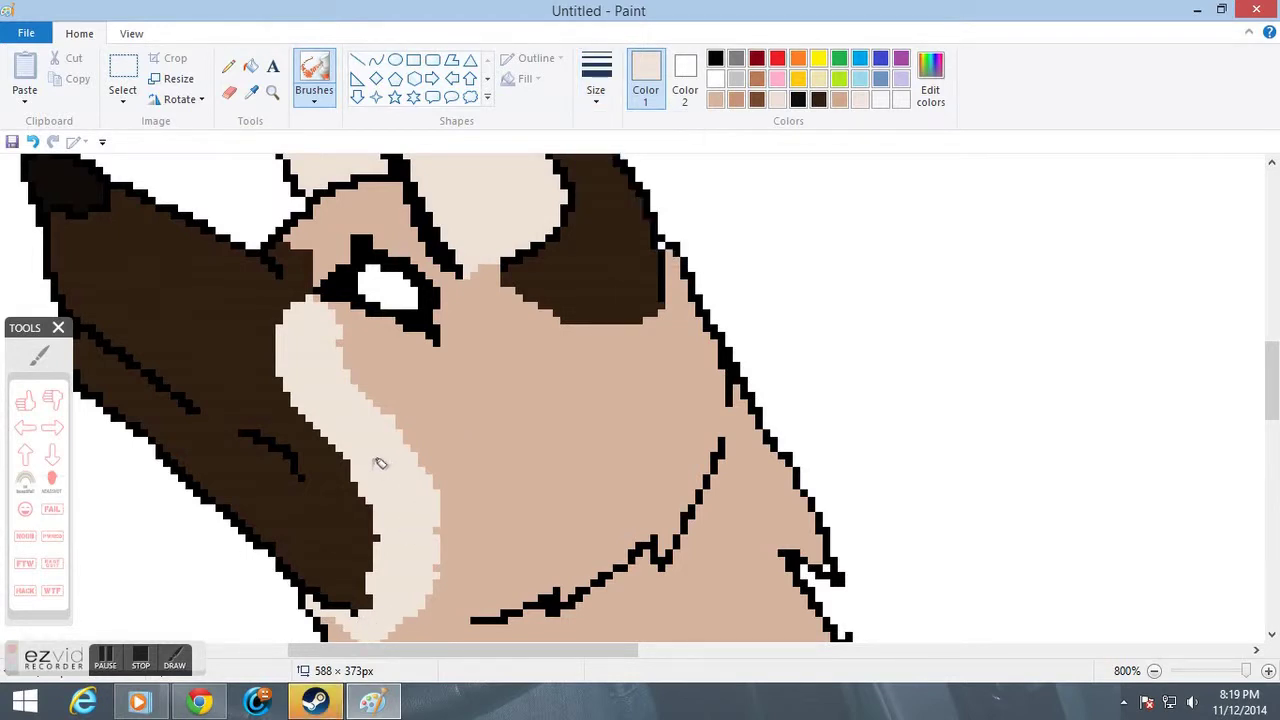
# Replace the airbrush with a different brush and set its stroke size.
pyautogui.click(325, 107)
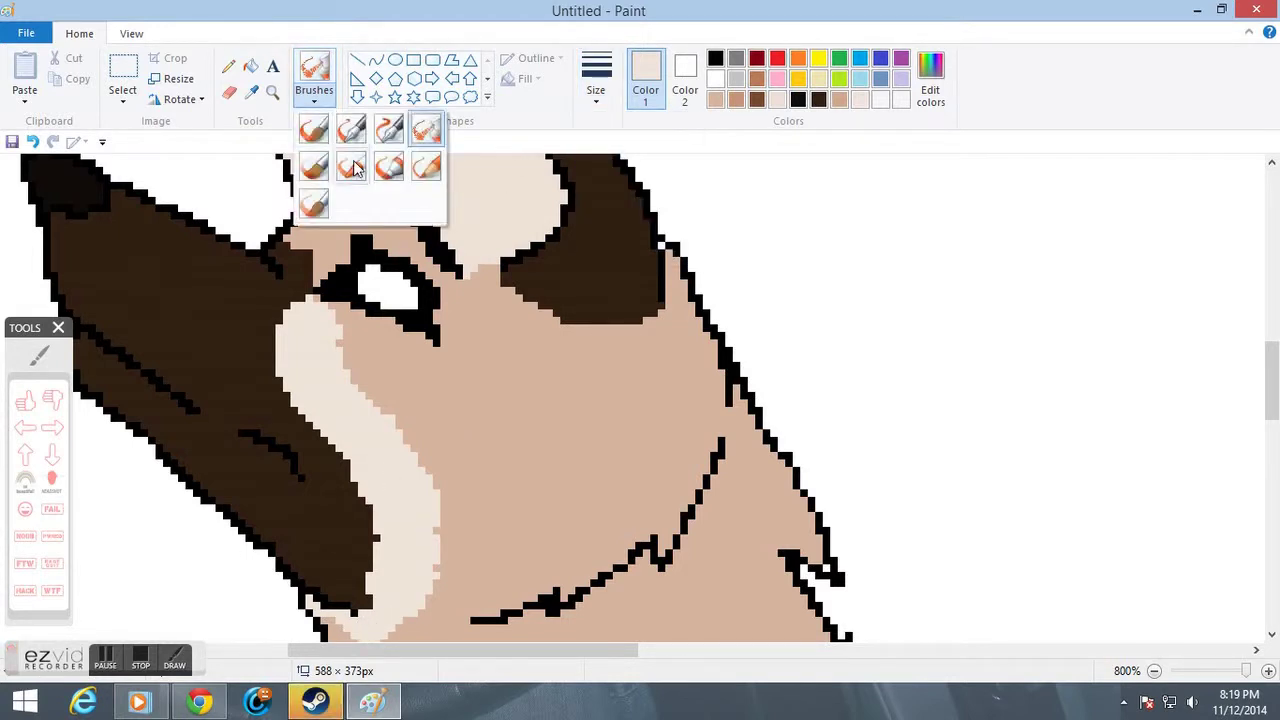
pyautogui.click(314, 123)
pyautogui.click(592, 95)
pyautogui.click(608, 148)
# Try softening both edges of the pale band with the brush, and undo all the pale strokes around the muzzle.
pyautogui.moveTo(368, 496)
pyautogui.mouseDown()
pyautogui.moveTo(326, 423)
pyautogui.moveTo(377, 488)
pyautogui.moveTo(387, 538)
pyautogui.moveTo(352, 615)
pyautogui.moveTo(366, 502)
pyautogui.moveTo(343, 425)
pyautogui.mouseUp()
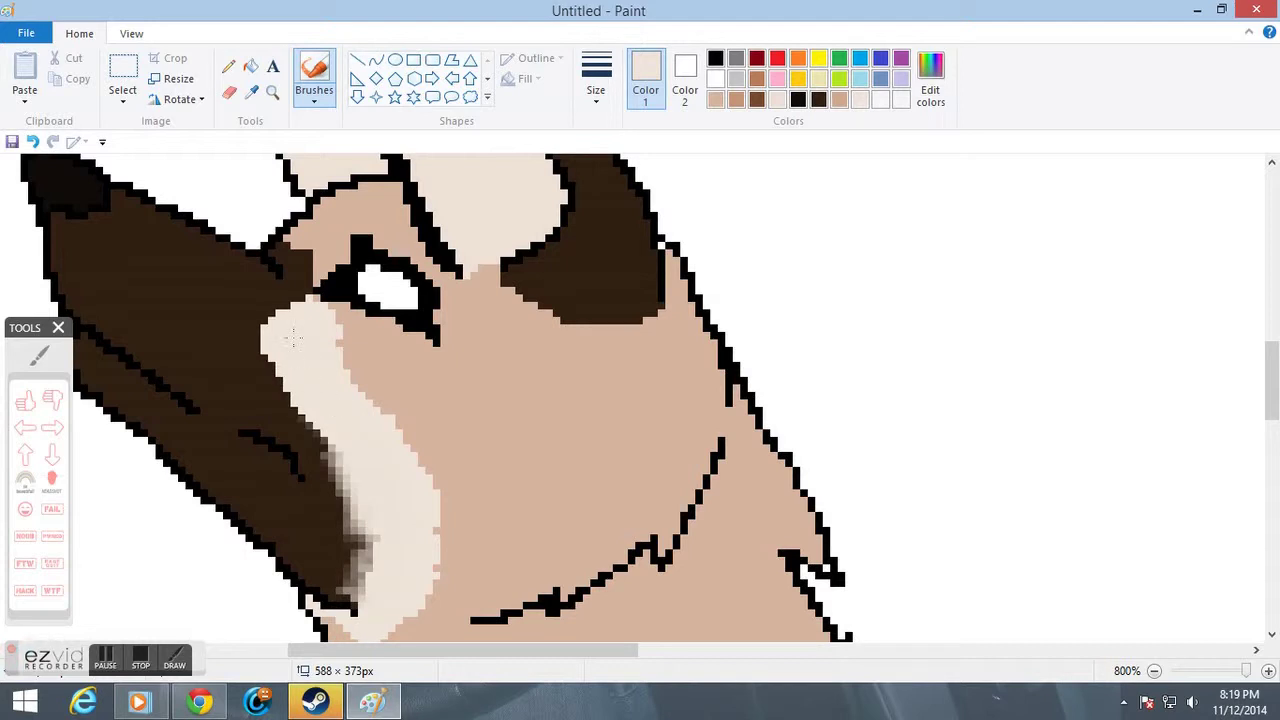
pyautogui.moveTo(298, 338)
pyautogui.mouseDown()
pyautogui.moveTo(354, 460)
pyautogui.moveTo(405, 500)
pyautogui.moveTo(423, 590)
pyautogui.moveTo(358, 640)
pyautogui.moveTo(429, 571)
pyautogui.moveTo(427, 477)
pyautogui.moveTo(333, 363)
pyautogui.mouseUp()
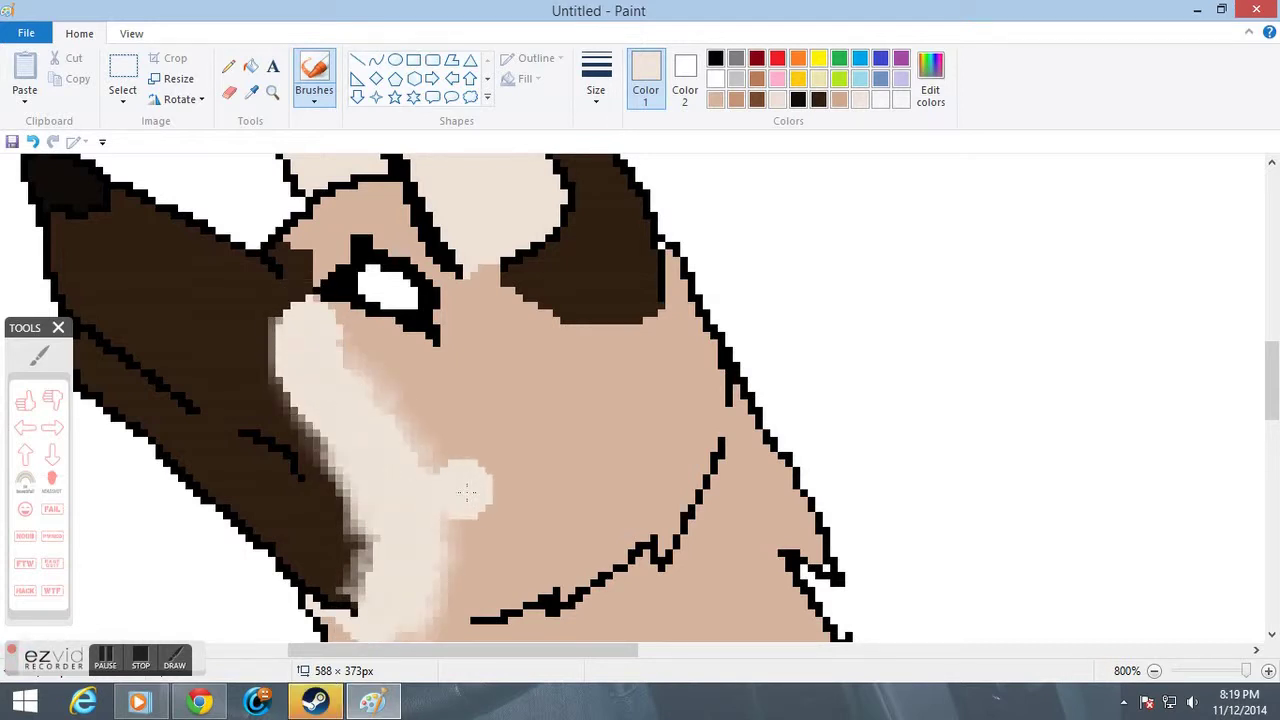
pyautogui.hotkey('ctrl', 'z')
pyautogui.hotkey('ctrl', 'z')
pyautogui.hotkey('ctrl', 'z')
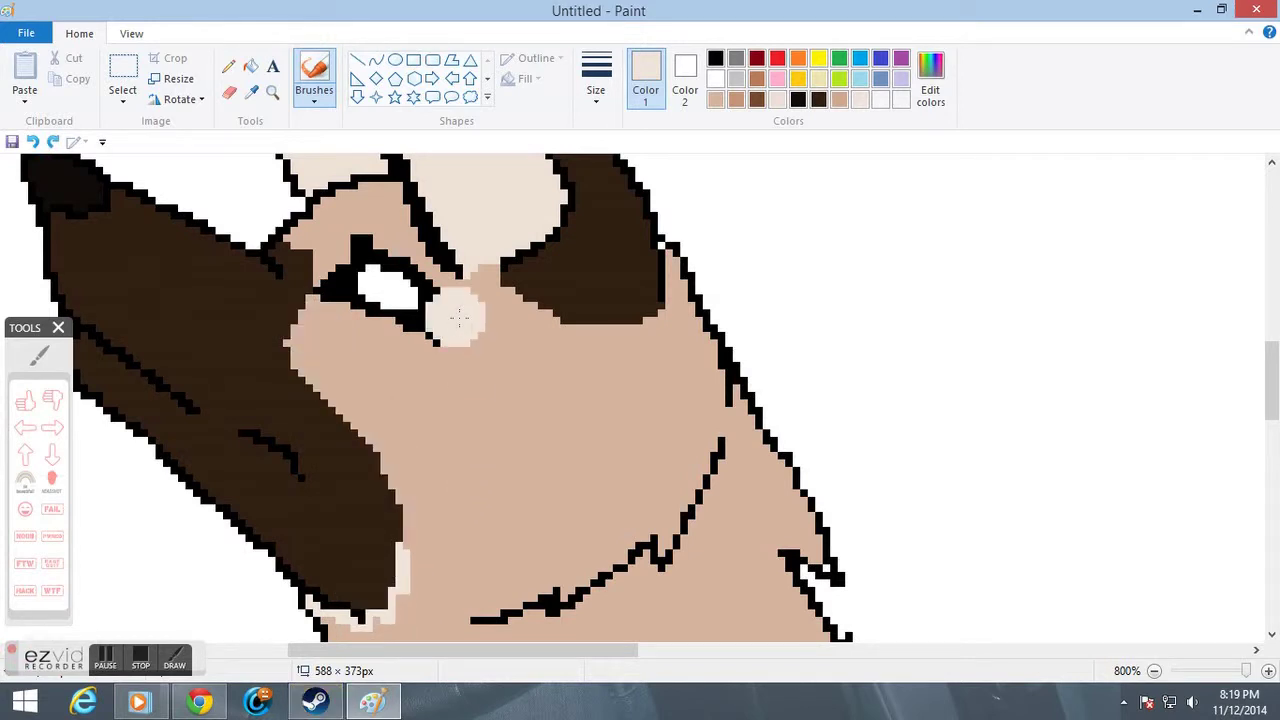
pyautogui.hotkey('ctrl', 'z')
# Pencil a thin pale cream outline along the muzzle's rear edge, from the lower jaw up to the brow.
pyautogui.click(229, 68)
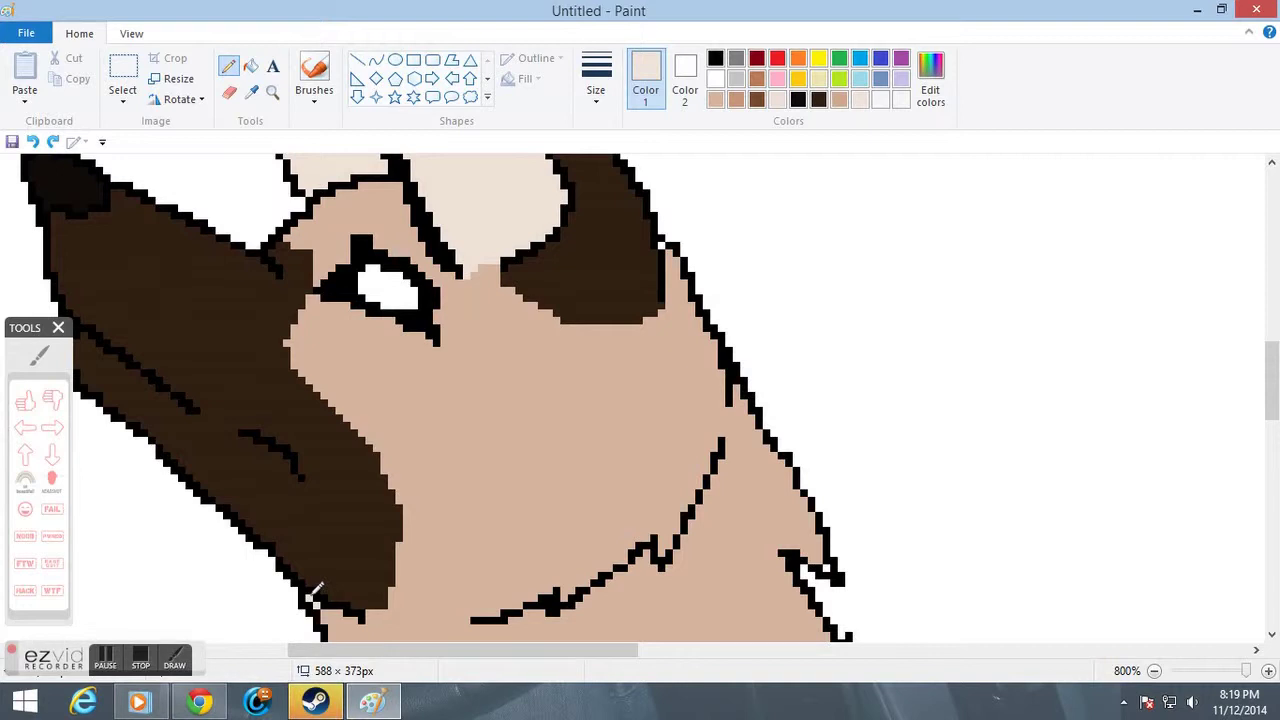
pyautogui.moveTo(358, 614); pyautogui.dragTo(377, 605)
pyautogui.moveTo(403, 562)
pyautogui.mouseDown()
pyautogui.moveTo(406, 494)
pyautogui.moveTo(340, 402)
pyautogui.mouseUp()
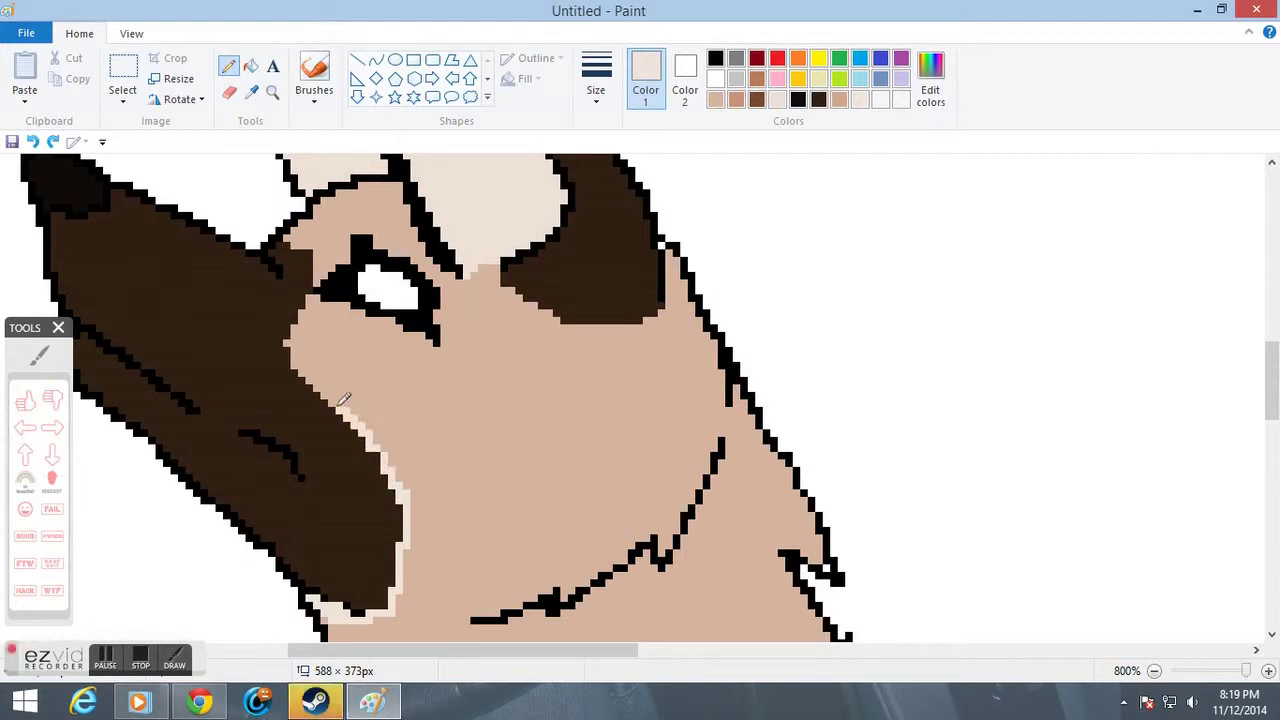
pyautogui.moveTo(309, 305); pyautogui.dragTo(322, 250)
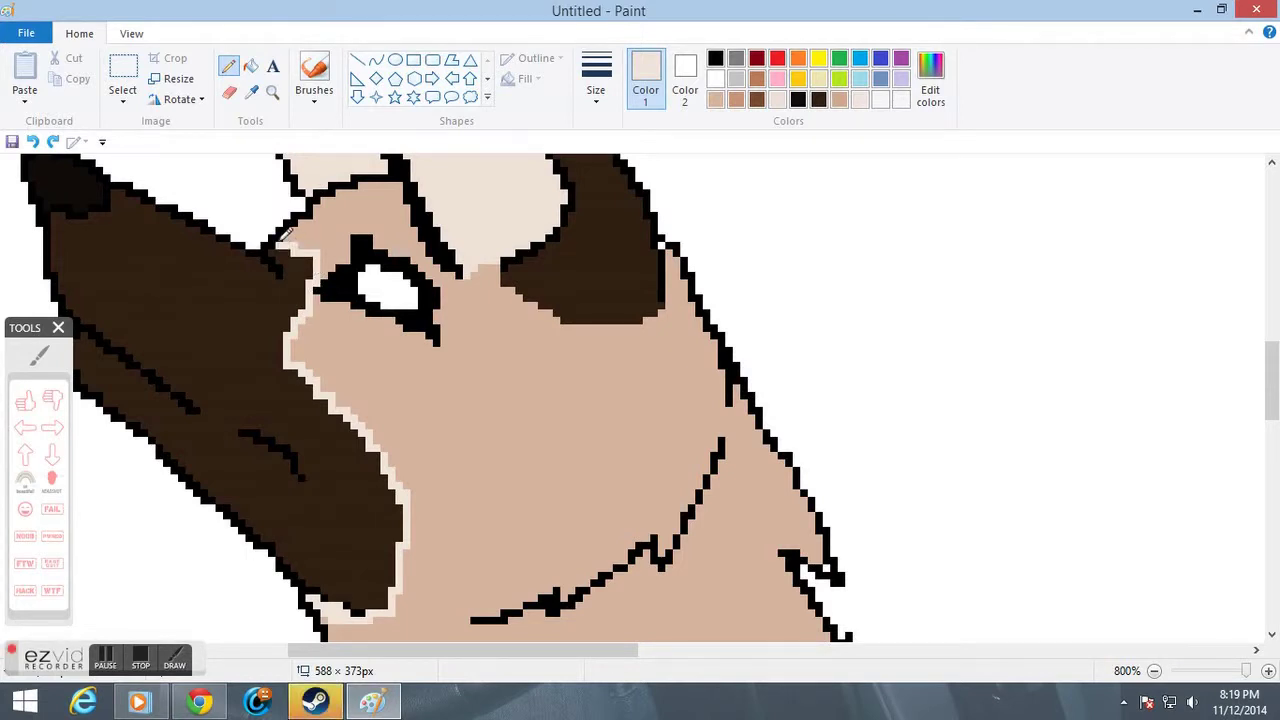
pyautogui.click(284, 240)
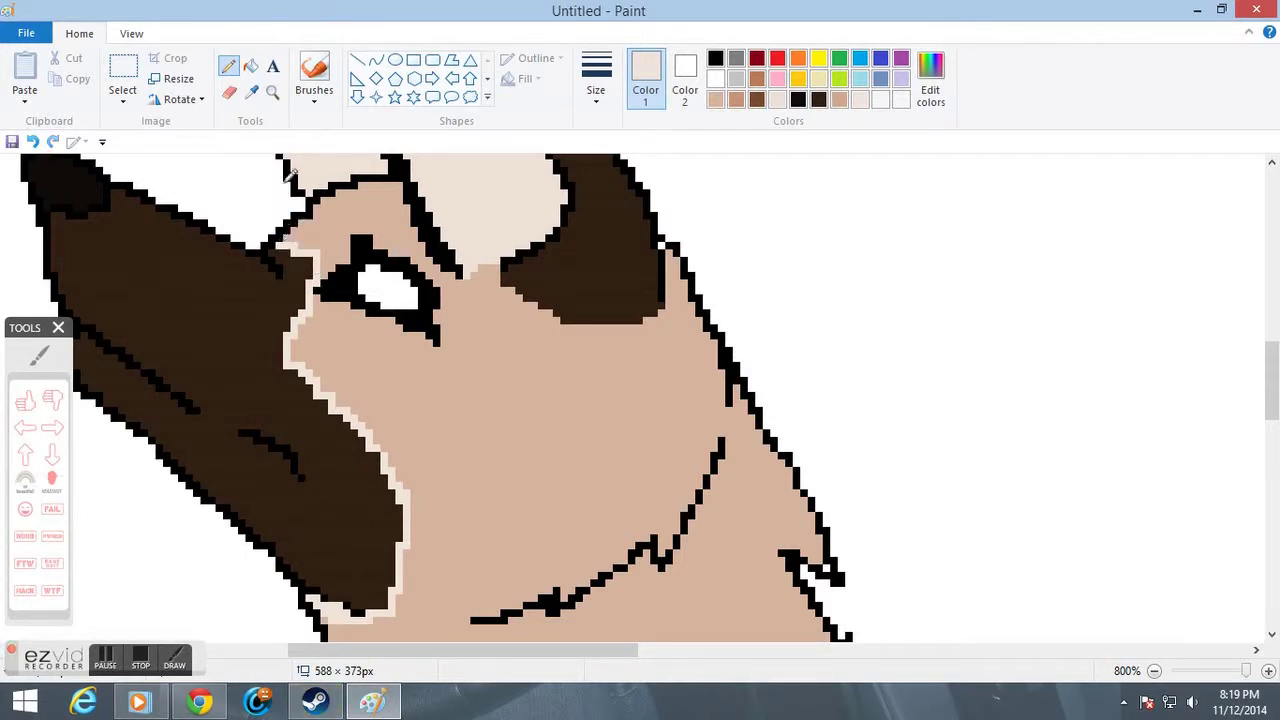
# Try brushing pale cream directly over the muzzle's outline, and undo it.
pyautogui.click(312, 76)
pyautogui.moveTo(396, 601)
pyautogui.mouseDown()
pyautogui.moveTo(391, 500)
pyautogui.moveTo(387, 595)
pyautogui.moveTo(398, 495)
pyautogui.moveTo(379, 442)
pyautogui.moveTo(301, 385)
pyautogui.moveTo(289, 348)
pyautogui.moveTo(299, 317)
pyautogui.moveTo(311, 390)
pyautogui.moveTo(361, 445)
pyautogui.moveTo(393, 515)
pyautogui.moveTo(389, 577)
pyautogui.moveTo(345, 620)
pyautogui.moveTo(329, 588)
pyautogui.moveTo(376, 602)
pyautogui.moveTo(422, 490)
pyautogui.mouseUp()
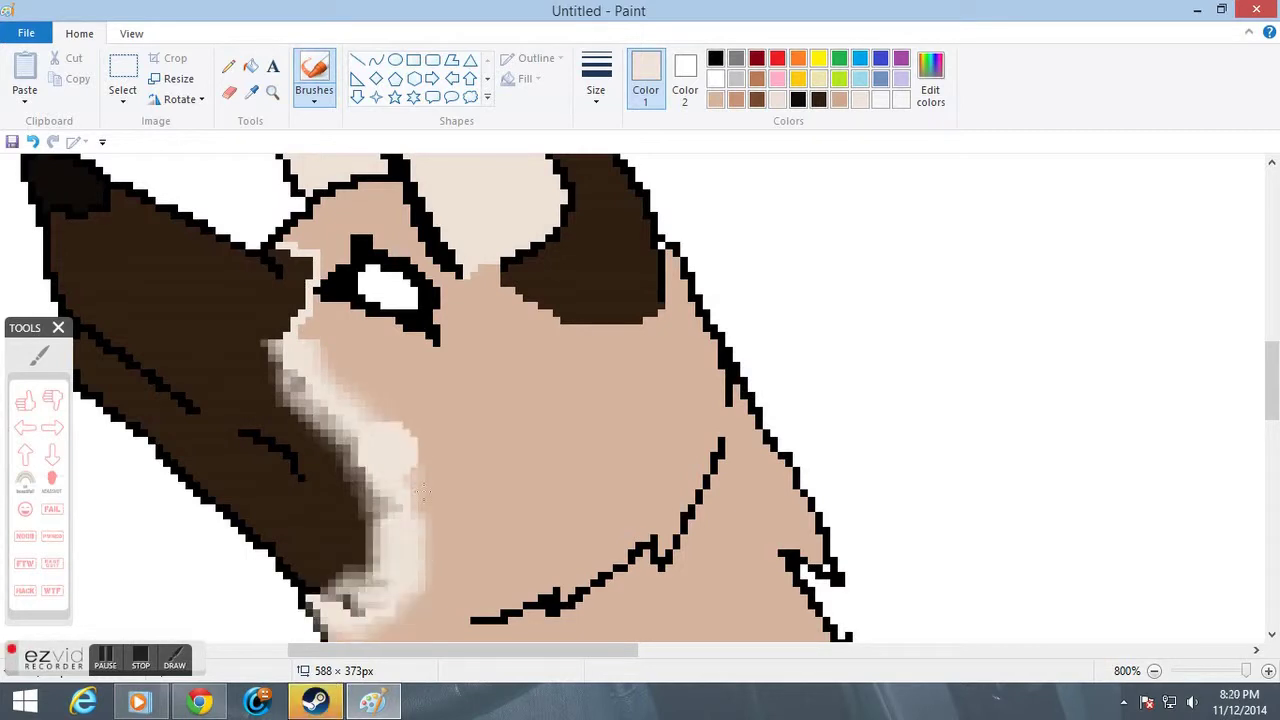
pyautogui.scroll(2, 422, 490)
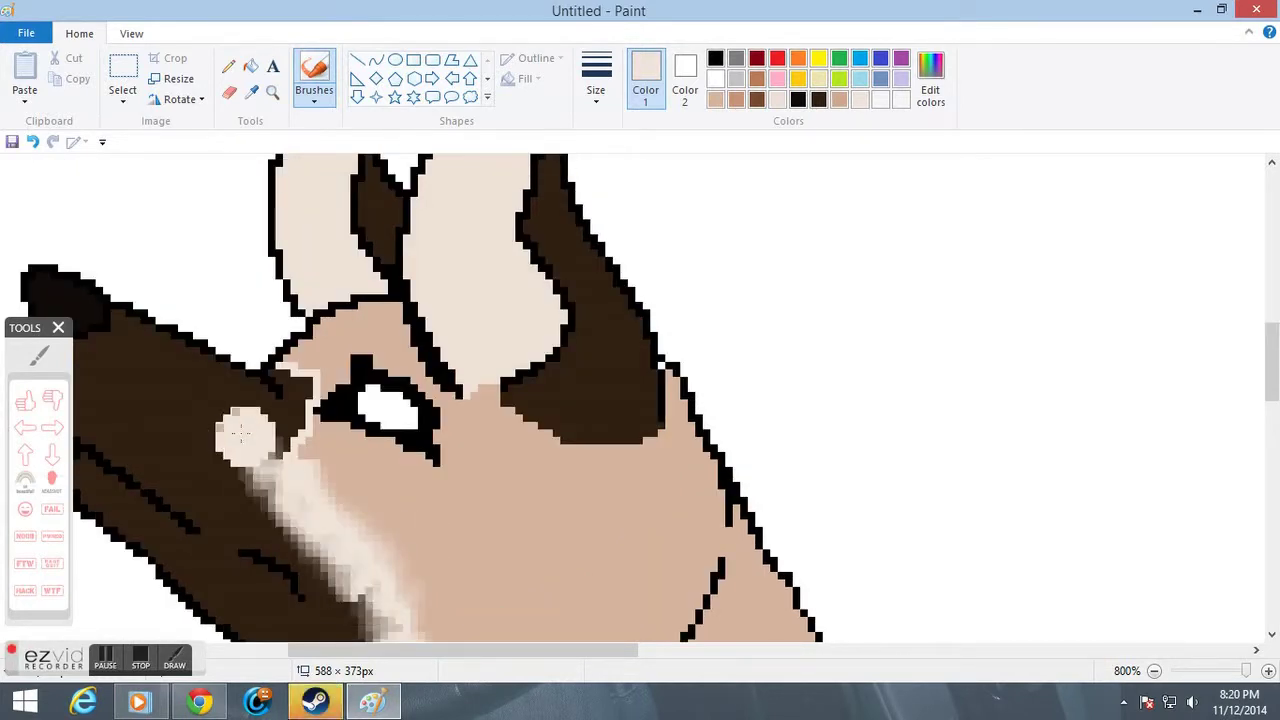
pyautogui.scroll(-2, 475, 467)
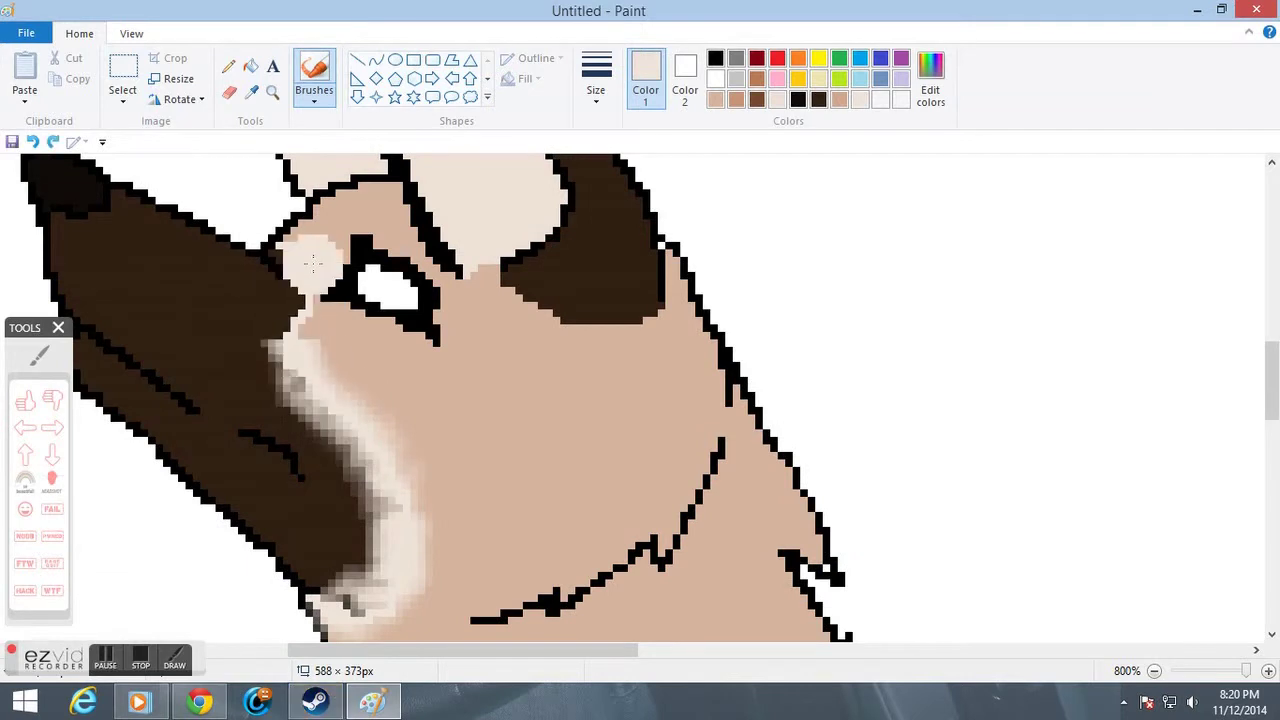
pyautogui.hotkey('ctrl', 'z')
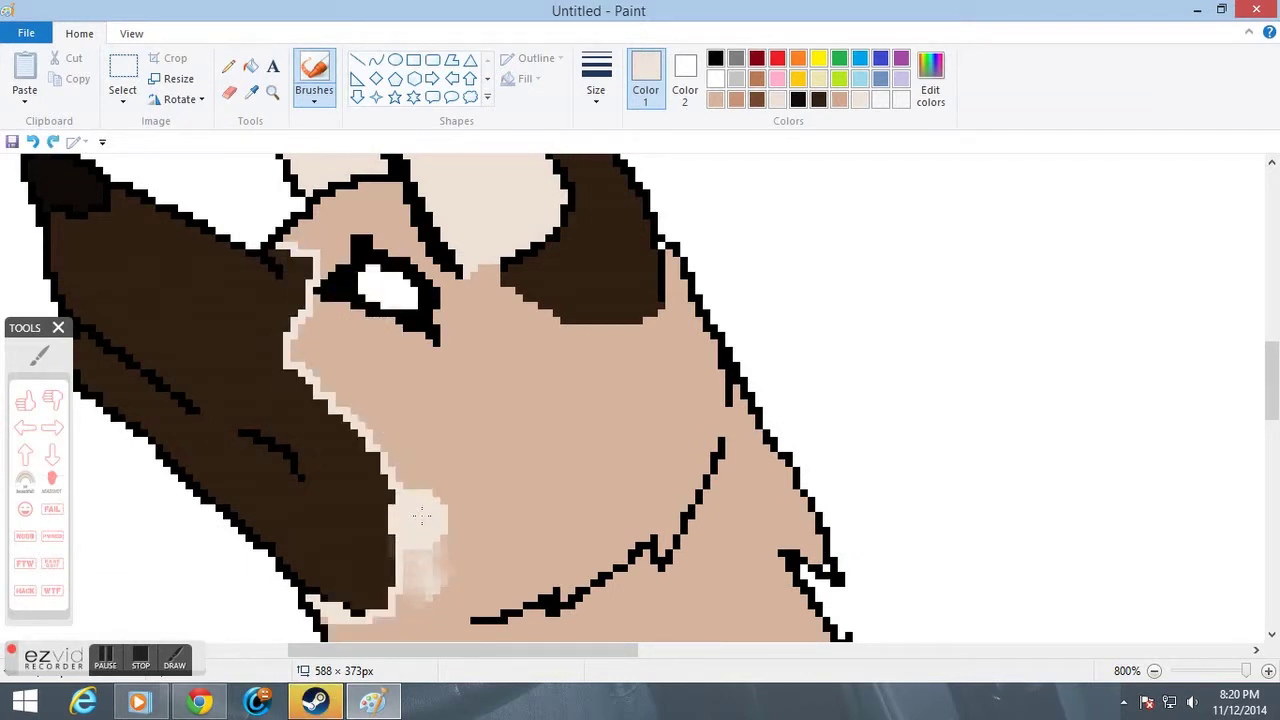
# Brush a soft pale cream band along the cheek behind the muzzle up to the brow, and redraw the eye's front corner in black.
pyautogui.moveTo(390, 443)
pyautogui.mouseDown()
pyautogui.moveTo(324, 359)
pyautogui.moveTo(319, 350)
pyautogui.moveTo(366, 414)
pyautogui.moveTo(312, 320)
pyautogui.moveTo(426, 550)
pyautogui.moveTo(414, 609)
pyautogui.moveTo(389, 622)
pyautogui.moveTo(423, 588)
pyautogui.moveTo(437, 496)
pyautogui.moveTo(323, 318)
pyautogui.mouseUp()
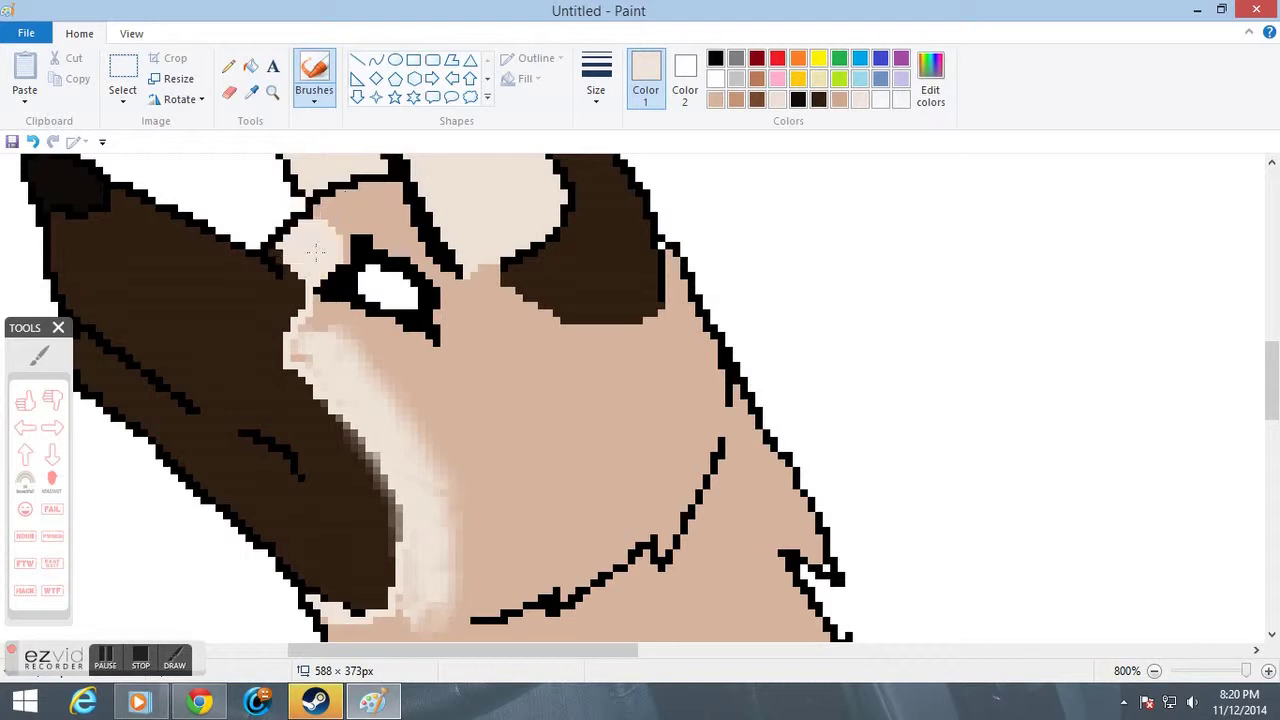
pyautogui.moveTo(308, 279); pyautogui.dragTo(317, 347)
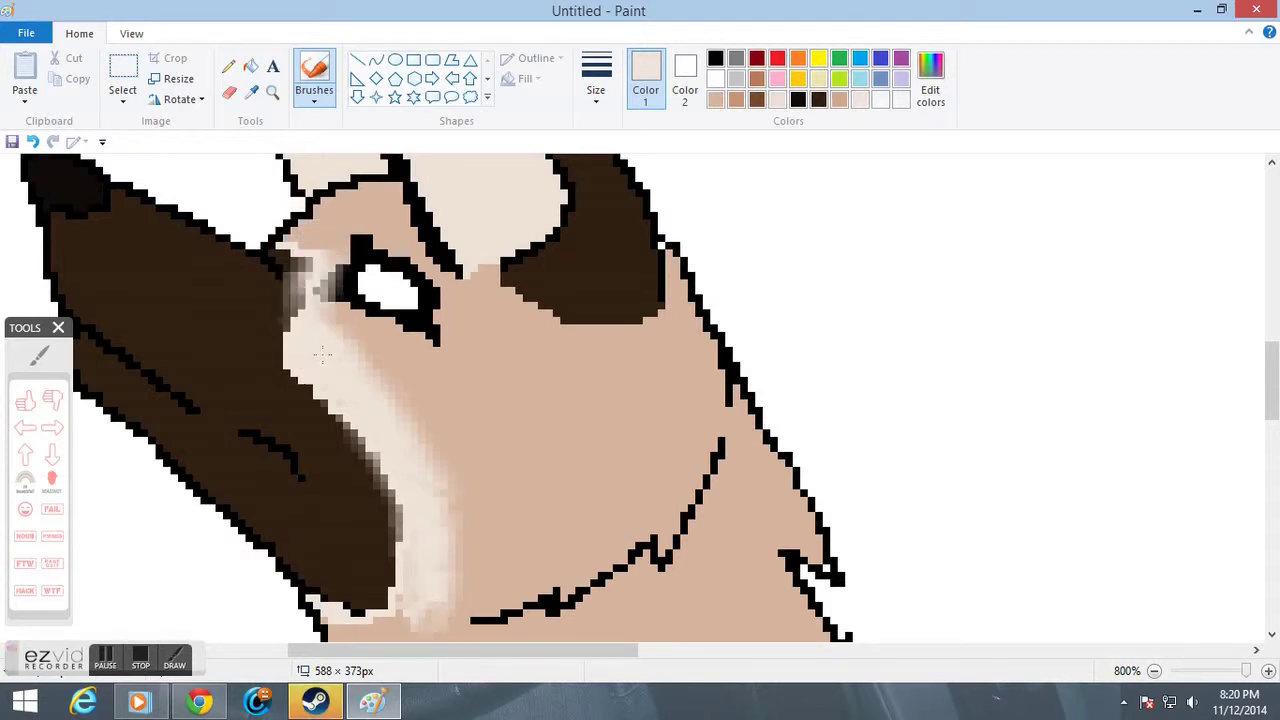
pyautogui.moveTo(300, 289)
pyautogui.mouseDown()
pyautogui.moveTo(320, 245)
pyautogui.moveTo(300, 260)
pyautogui.mouseUp()
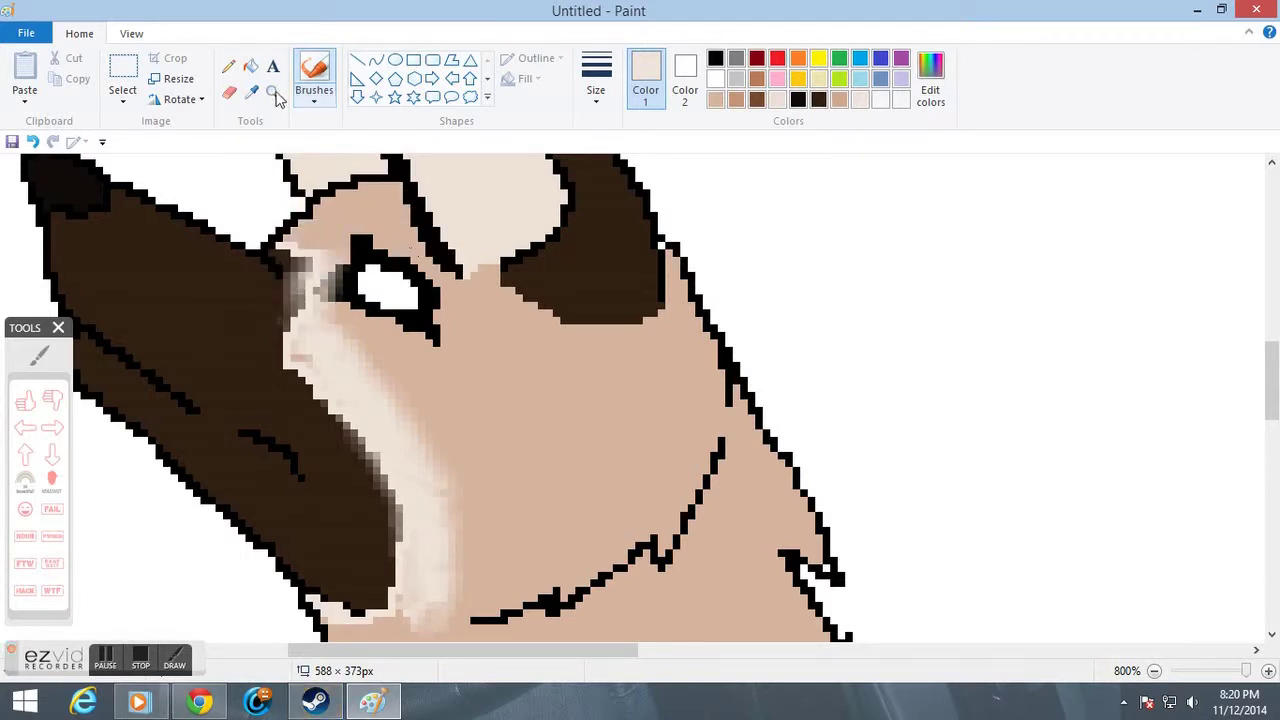
pyautogui.click(229, 67)
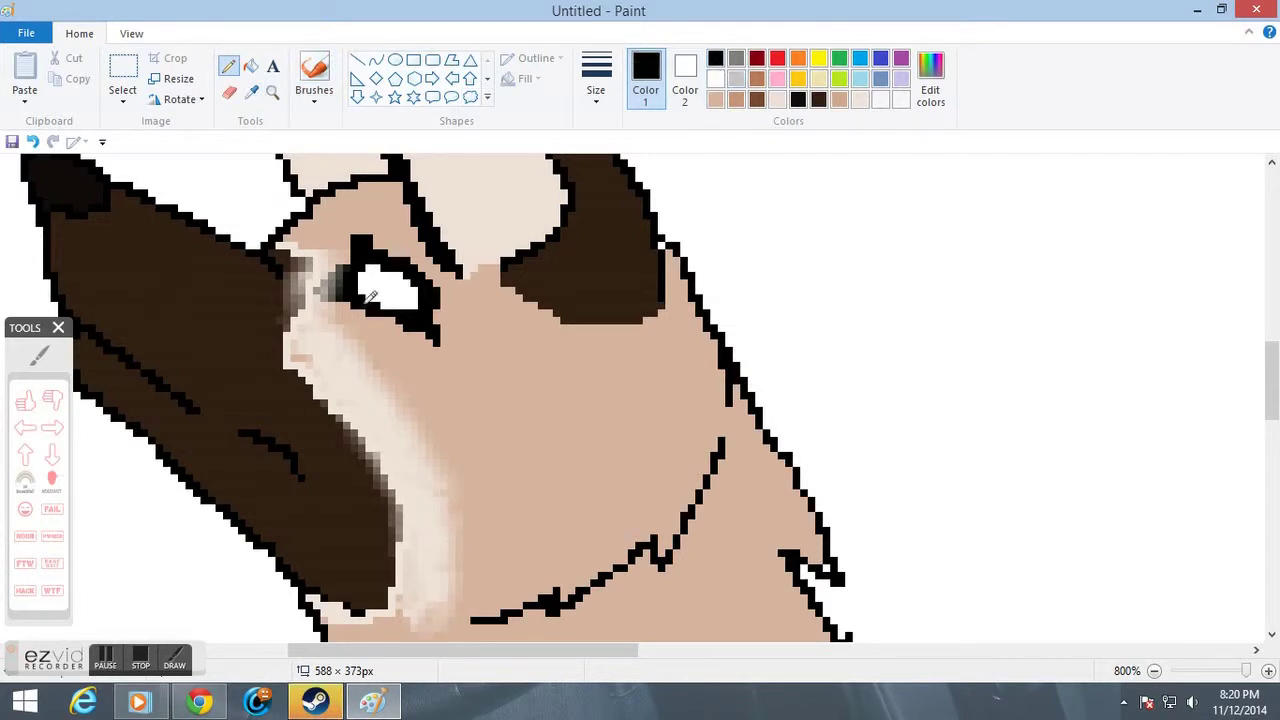
pyautogui.moveTo(345, 292); pyautogui.dragTo(325, 280)
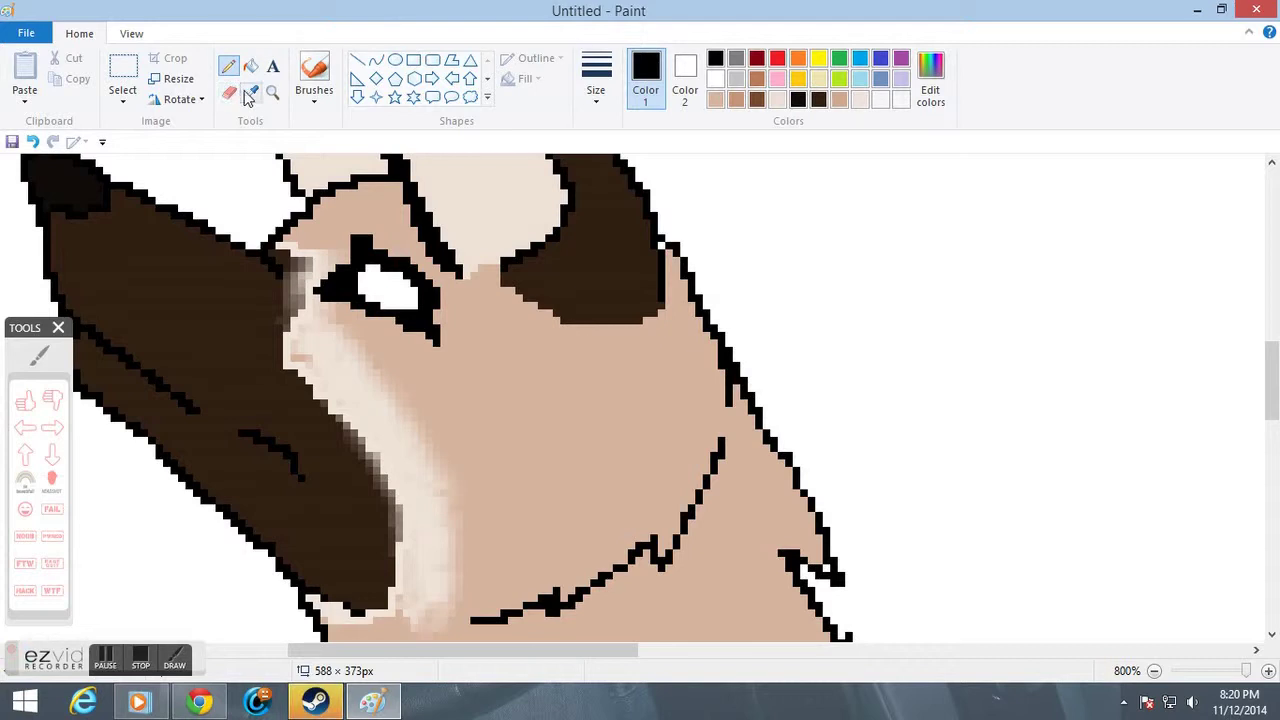
# Mix a dark brown with red 65, green 41 and blue 27, and brush it along the muzzle's rear edge into the pale band.
pyautogui.click(222, 255)
pyautogui.click(930, 82)
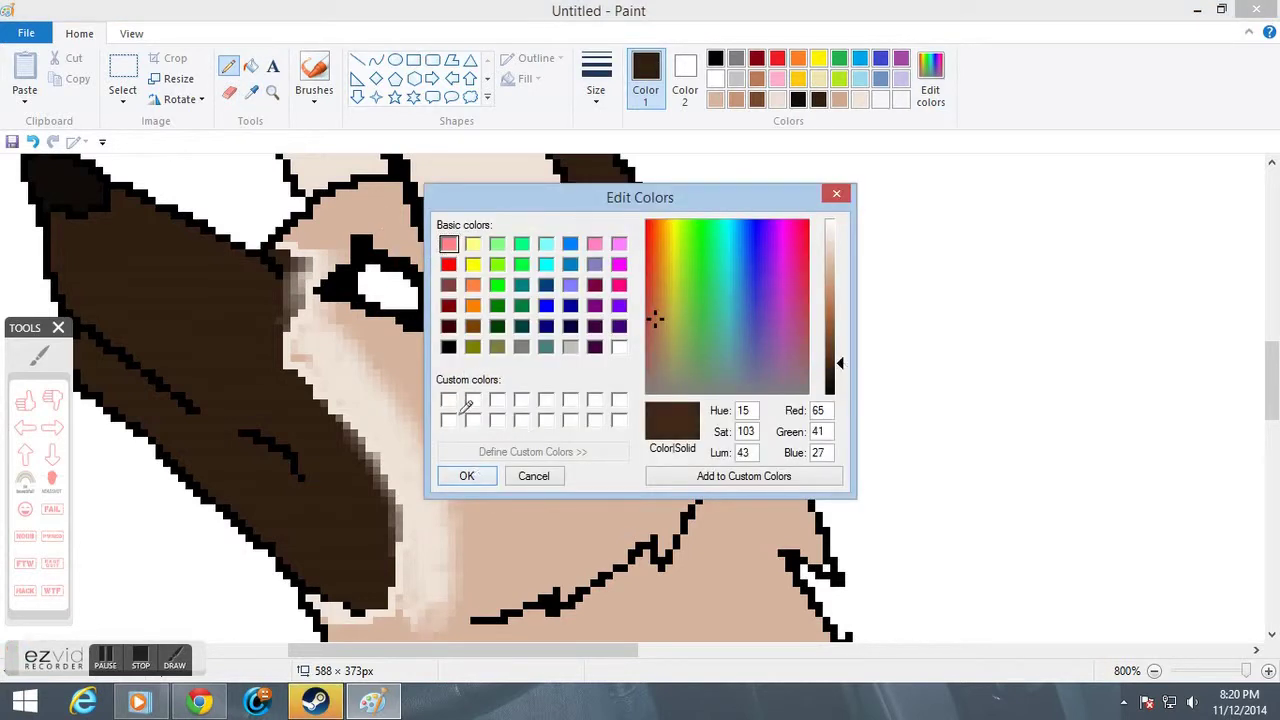
pyautogui.click(466, 476)
pyautogui.click(314, 75)
pyautogui.moveTo(380, 620)
pyautogui.mouseDown()
pyautogui.moveTo(406, 565)
pyautogui.moveTo(378, 490)
pyautogui.moveTo(300, 390)
pyautogui.moveTo(280, 295)
pyautogui.moveTo(388, 524)
pyautogui.moveTo(381, 584)
pyautogui.moveTo(320, 545)
pyautogui.moveTo(405, 525)
pyautogui.moveTo(300, 555)
pyautogui.moveTo(335, 490)
pyautogui.moveTo(290, 310)
pyautogui.moveTo(110, 200)
pyautogui.moveTo(222, 267)
pyautogui.moveTo(140, 215)
pyautogui.moveTo(335, 400)
pyautogui.moveTo(388, 622)
pyautogui.moveTo(415, 595)
pyautogui.moveTo(304, 386)
pyautogui.mouseUp()
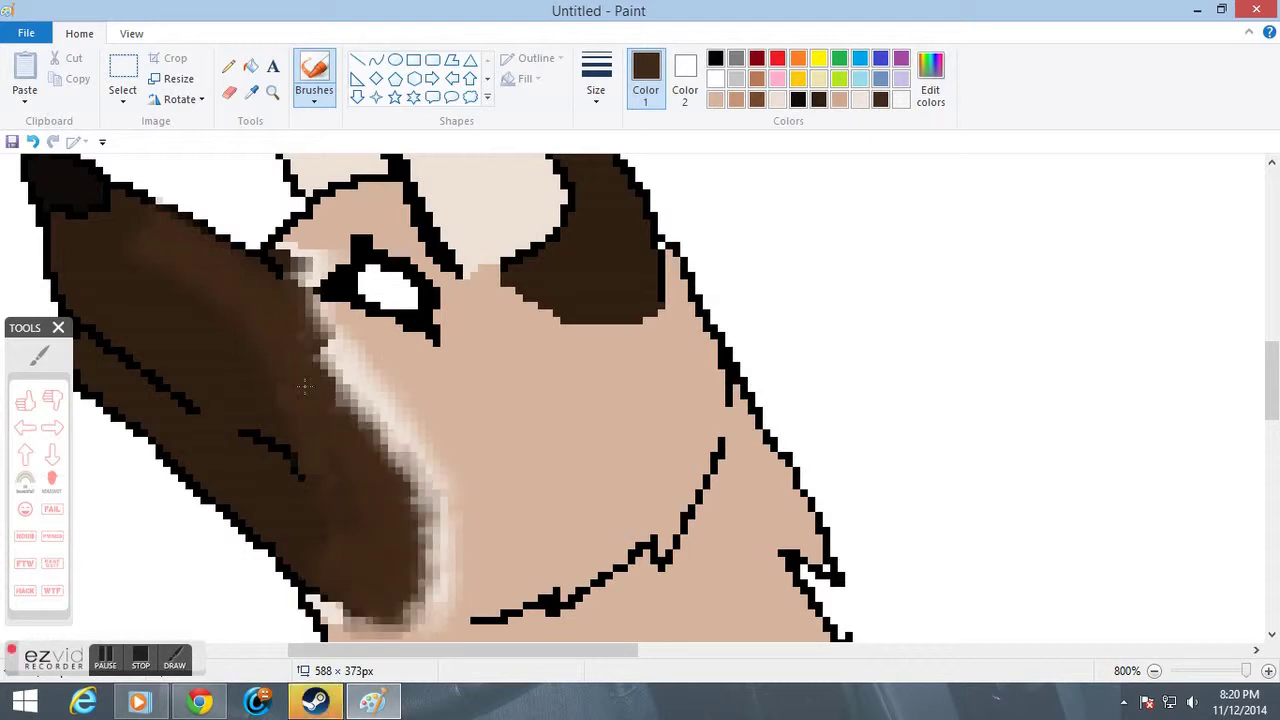
# Brush the same brown over the rest of the muzzle and further onto the cheek, covering most of the pale band.
pyautogui.moveTo(305, 600)
pyautogui.mouseDown()
pyautogui.moveTo(410, 540)
pyautogui.moveTo(340, 465)
pyautogui.moveTo(315, 385)
pyautogui.moveTo(272, 323)
pyautogui.moveTo(204, 264)
pyautogui.moveTo(166, 252)
pyautogui.mouseUp()
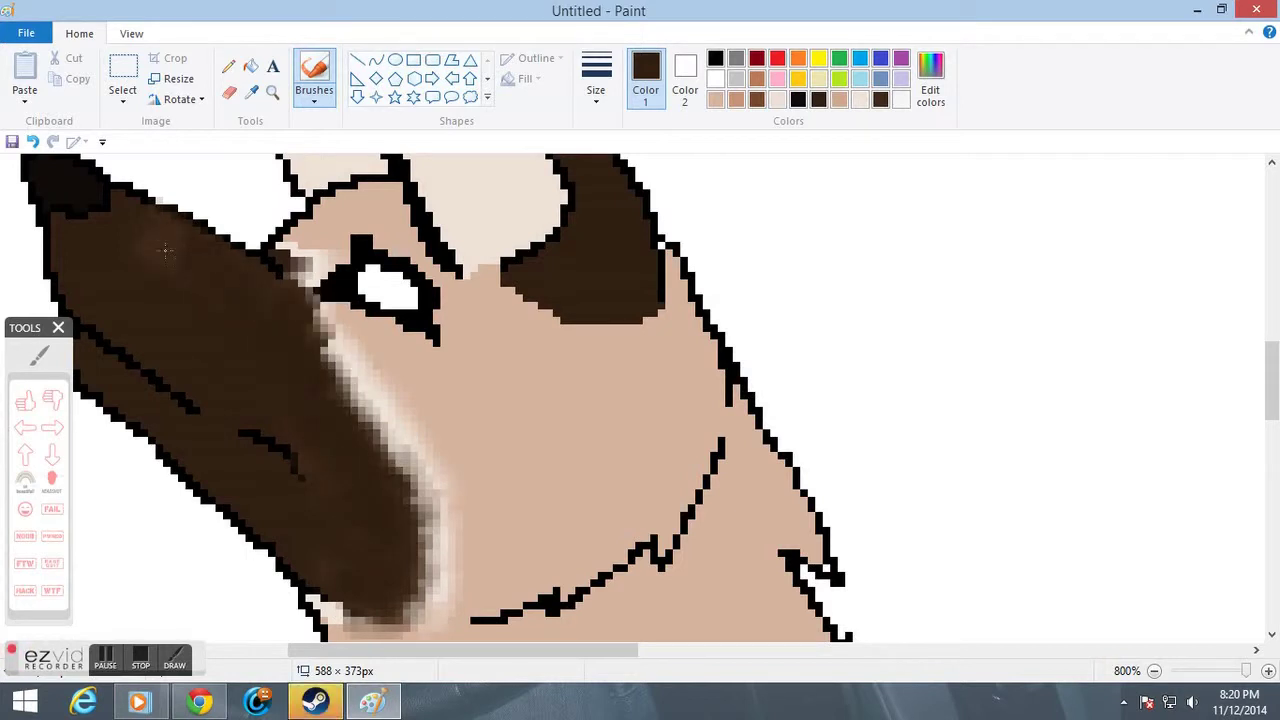
pyautogui.moveTo(313, 325); pyautogui.dragTo(138, 233)
pyautogui.moveTo(325, 346); pyautogui.dragTo(381, 503)
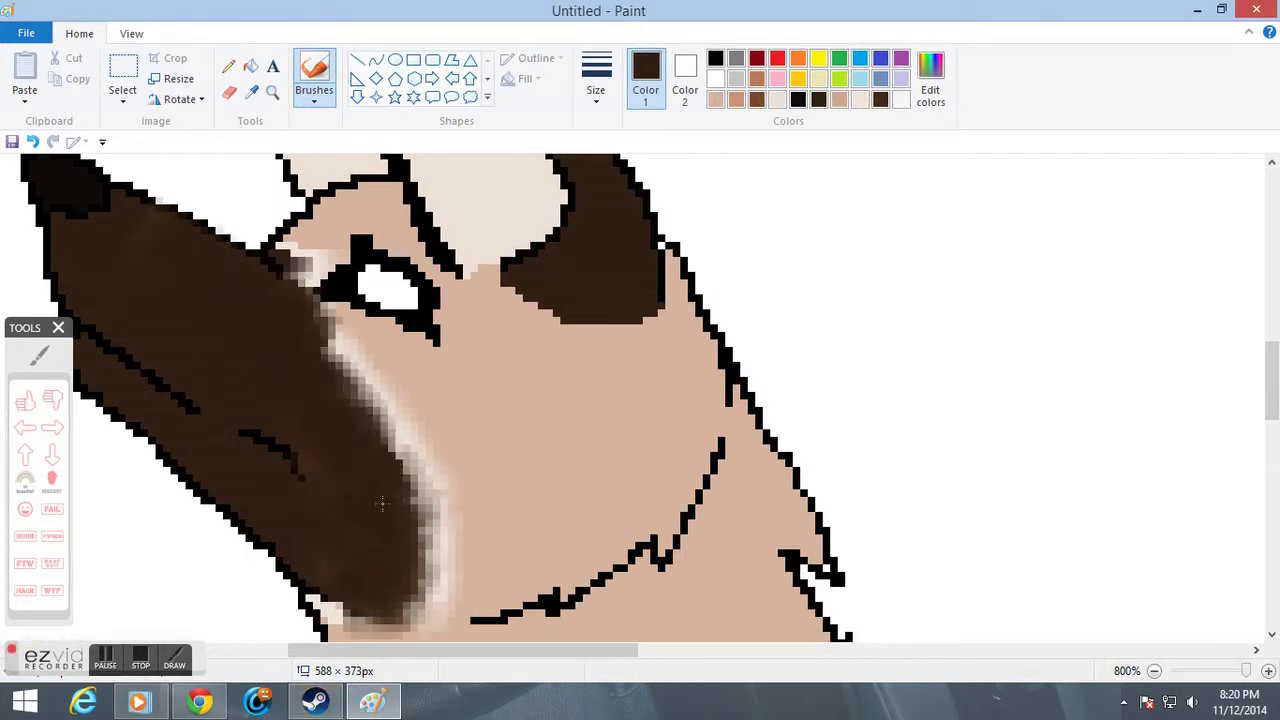
pyautogui.moveTo(344, 586)
pyautogui.mouseDown()
pyautogui.moveTo(420, 510)
pyautogui.moveTo(319, 347)
pyautogui.moveTo(342, 357)
pyautogui.moveTo(420, 495)
pyautogui.moveTo(421, 541)
pyautogui.moveTo(306, 322)
pyautogui.mouseUp()
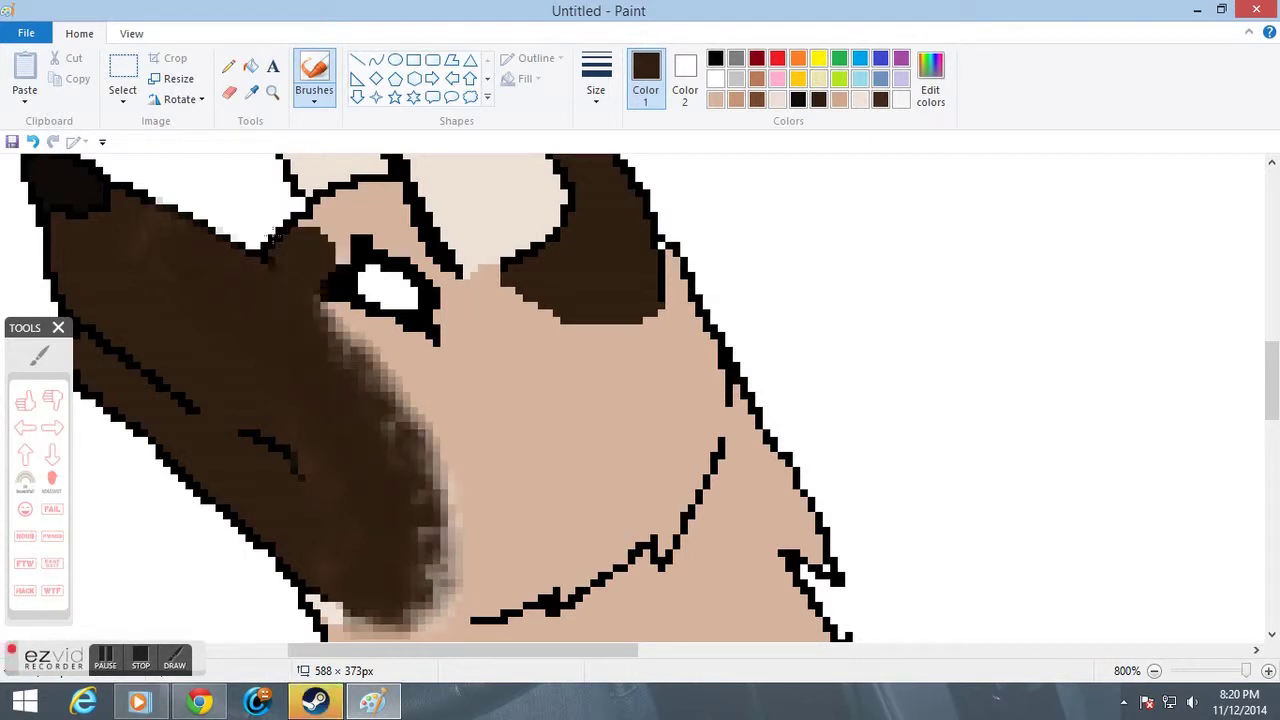
# Try brushing a wide pale cream patch along the bridge of the muzzle, and undo it.
pyautogui.scroll(2, 800, 150)
pyautogui.click(775, 100)
pyautogui.scroll(-2, 250, 290)
pyautogui.moveTo(130, 205); pyautogui.dragTo(289, 275)
pyautogui.moveTo(172, 243)
pyautogui.mouseDown()
pyautogui.moveTo(120, 213)
pyautogui.moveTo(215, 268)
pyautogui.moveTo(282, 265)
pyautogui.moveTo(310, 248)
pyautogui.moveTo(263, 275)
pyautogui.moveTo(143, 253)
pyautogui.moveTo(116, 200)
pyautogui.moveTo(155, 233)
pyautogui.moveTo(270, 260)
pyautogui.mouseUp()
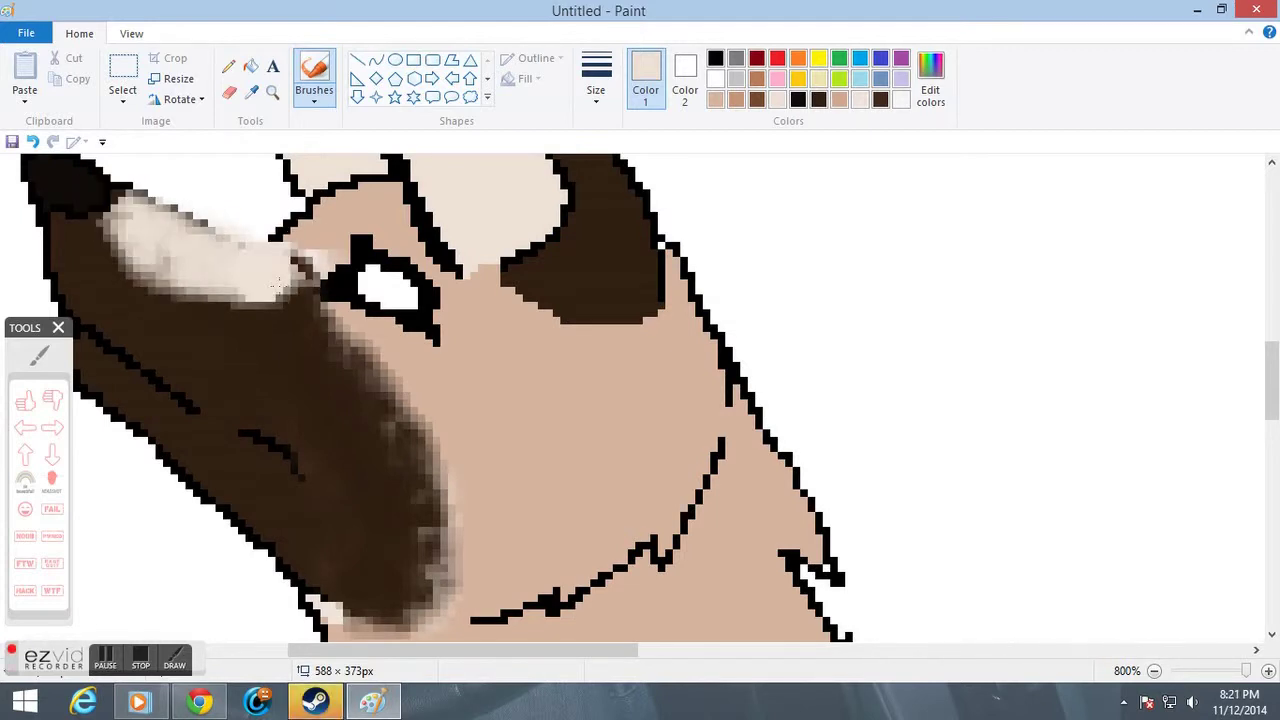
pyautogui.scroll(2, 428, 441)
pyautogui.hotkey('ctrl', 'z')
pyautogui.hotkey('ctrl', 'z')
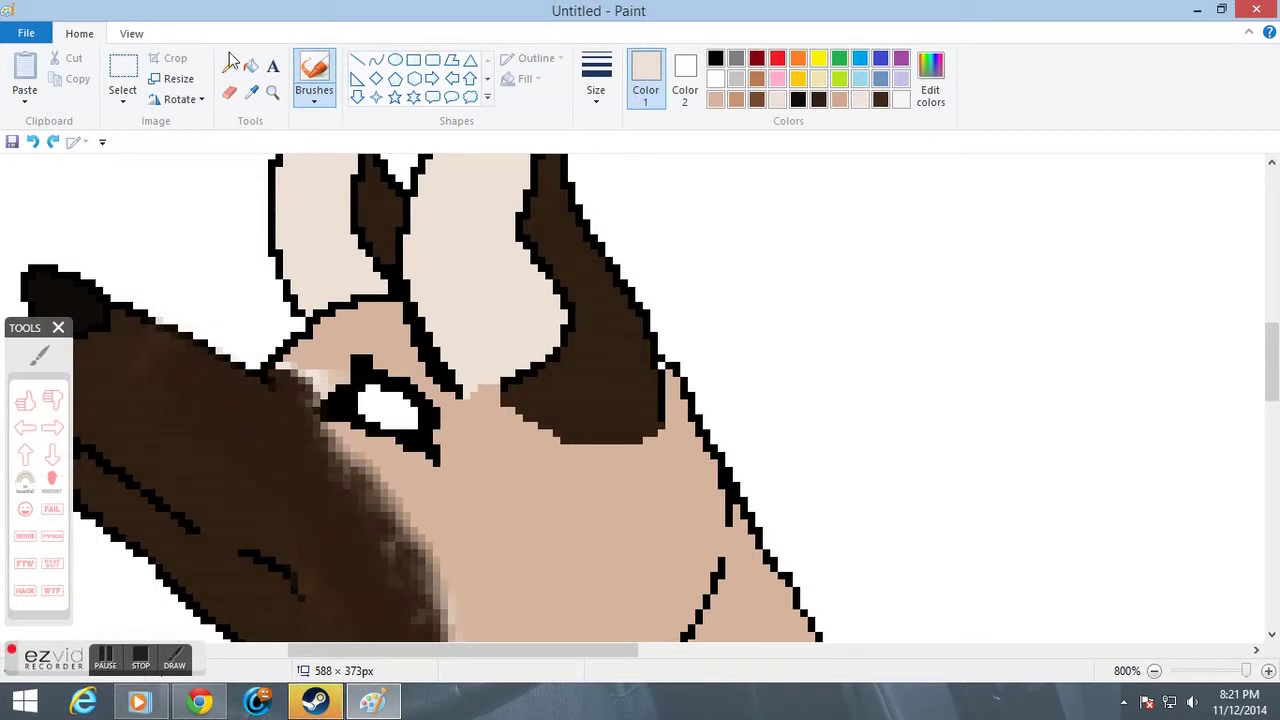
# Try a pencilled pale cream line along the bridge of the muzzle with brushing above it, and undo both.
pyautogui.click(228, 65)
pyautogui.moveTo(140, 340)
pyautogui.mouseDown()
pyautogui.moveTo(217, 390)
pyautogui.moveTo(303, 388)
pyautogui.mouseUp()
pyautogui.click(314, 68)
pyautogui.moveTo(200, 355)
pyautogui.mouseDown()
pyautogui.moveTo(243, 400)
pyautogui.moveTo(120, 335)
pyautogui.moveTo(180, 360)
pyautogui.moveTo(313, 373)
pyautogui.moveTo(320, 395)
pyautogui.moveTo(300, 345)
pyautogui.moveTo(380, 310)
pyautogui.moveTo(358, 316)
pyautogui.mouseUp()
pyautogui.hotkey('ctrl', 'z')
pyautogui.hotkey('ctrl', 'z')
pyautogui.hotkey('ctrl', 'z')
pyautogui.hotkey('ctrl', 'z')
pyautogui.hotkey('ctrl', 'z')
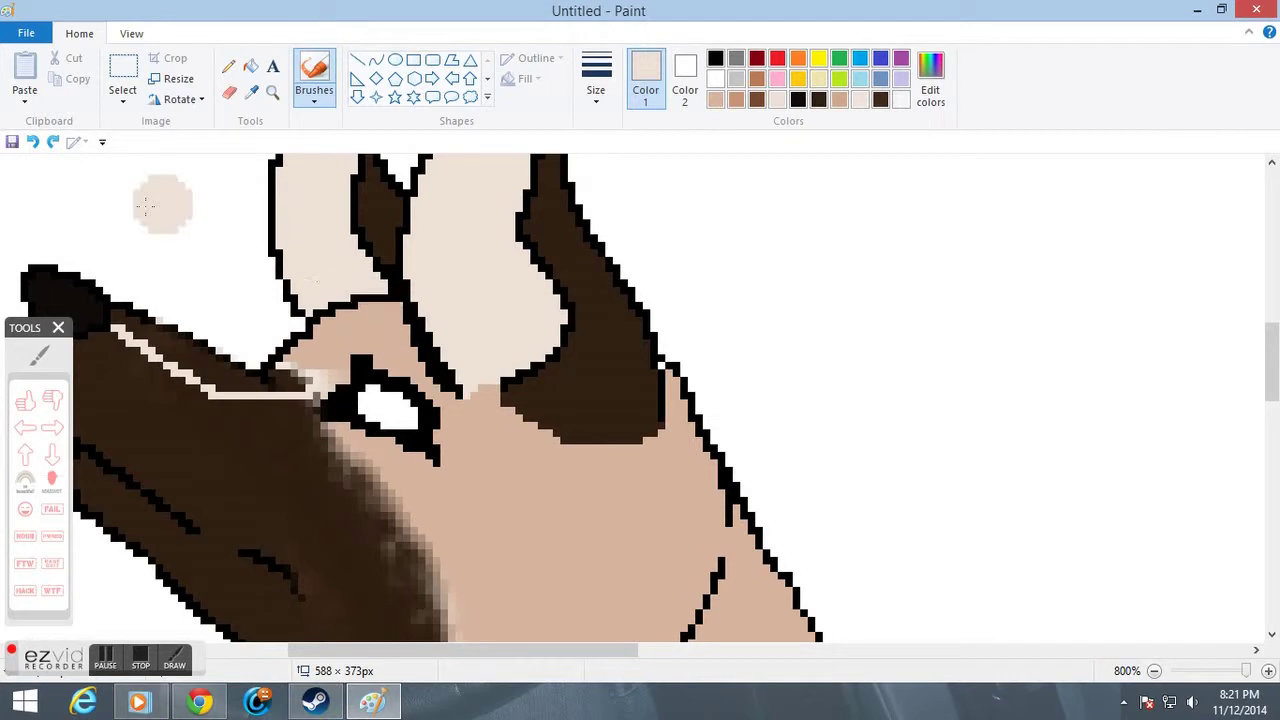
# Brush pale cream along the muzzle's rear edge from below the eye and around its lower corner to the throat.
pyautogui.click(272, 91)
pyautogui.rightClick(371, 457)
pyautogui.rightClick(312, 440)
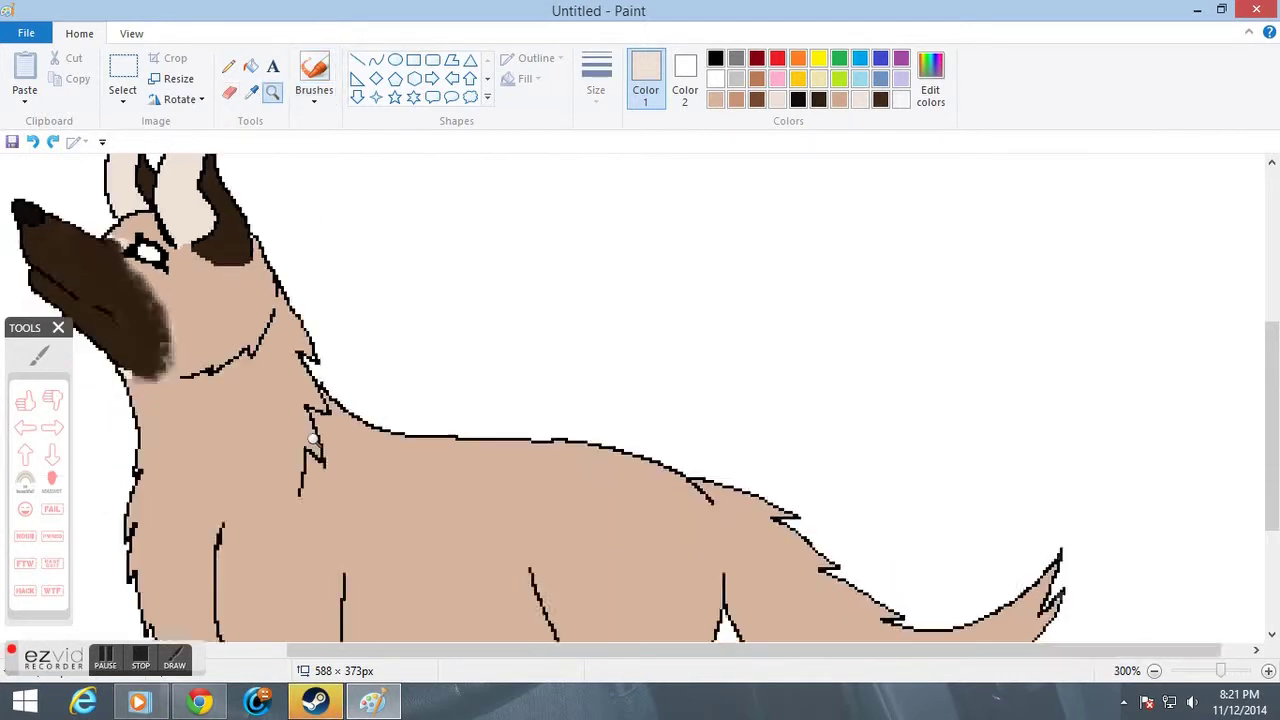
pyautogui.rightClick(312, 440)
pyautogui.click(306, 409)
pyautogui.click(320, 372)
pyautogui.click(446, 246)
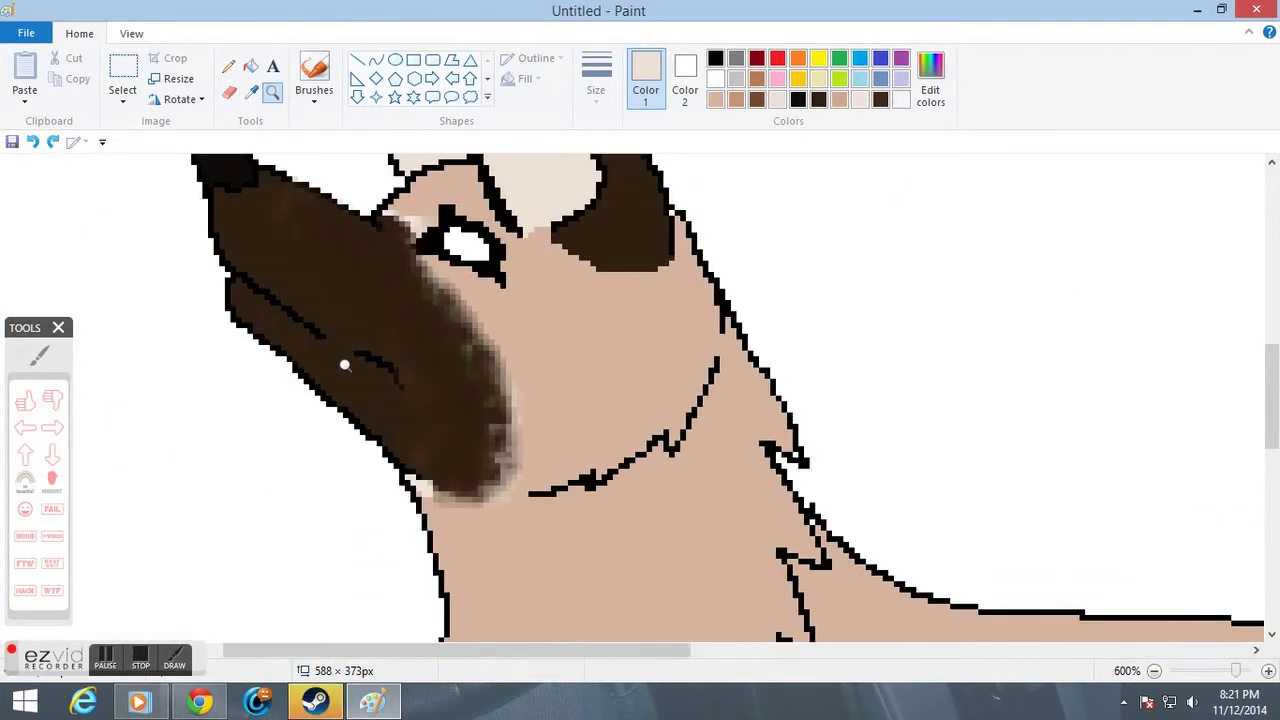
pyautogui.click(344, 365)
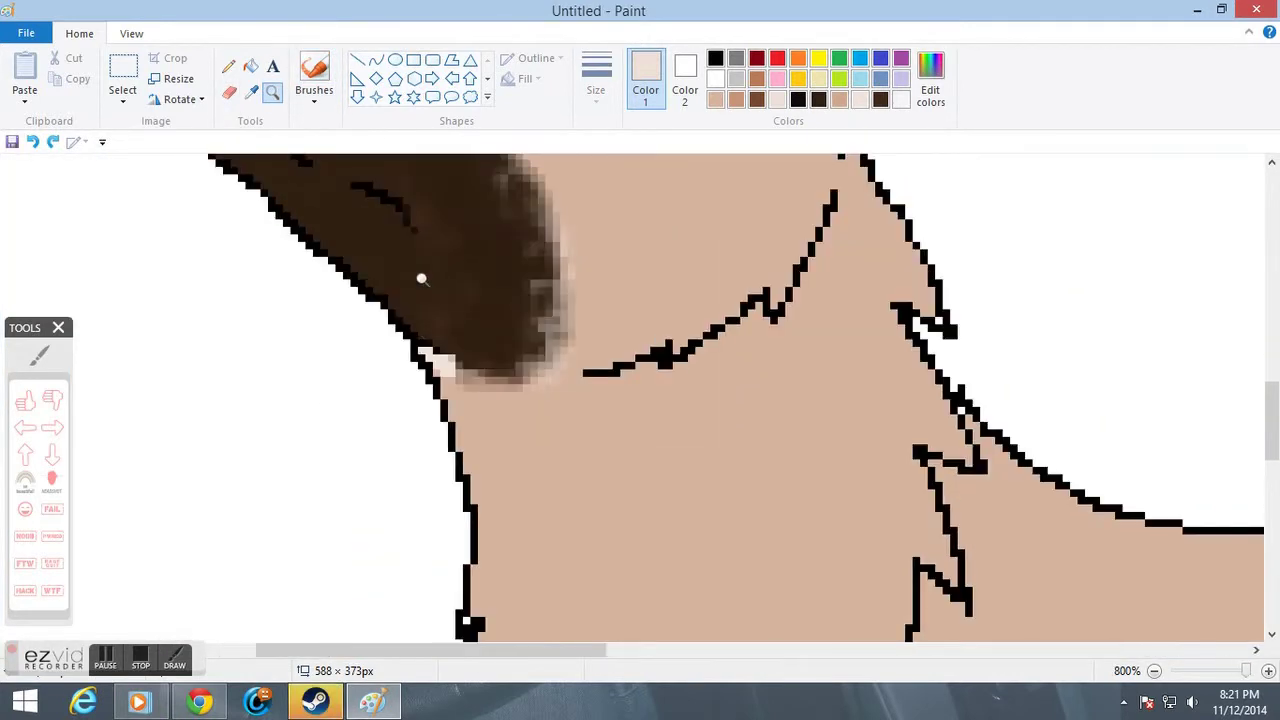
pyautogui.click(314, 75)
pyautogui.scroll(3, 535, 414)
pyautogui.moveTo(563, 457); pyautogui.dragTo(466, 243)
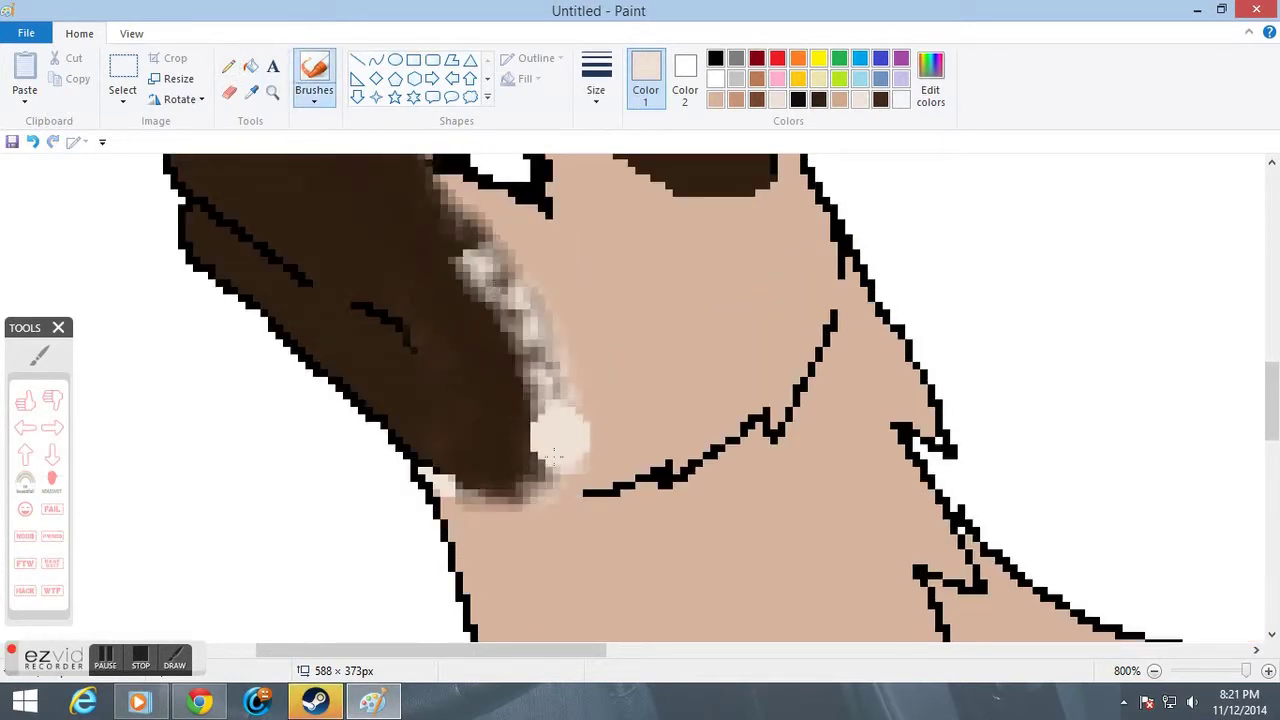
pyautogui.moveTo(555, 457)
pyautogui.mouseDown()
pyautogui.moveTo(475, 488)
pyautogui.moveTo(443, 466)
pyautogui.mouseUp()
# Sample the tan of the cheek and brush it over the outer side of the pale cream band to narrow it.
pyautogui.click(251, 92)
pyautogui.click(594, 288)
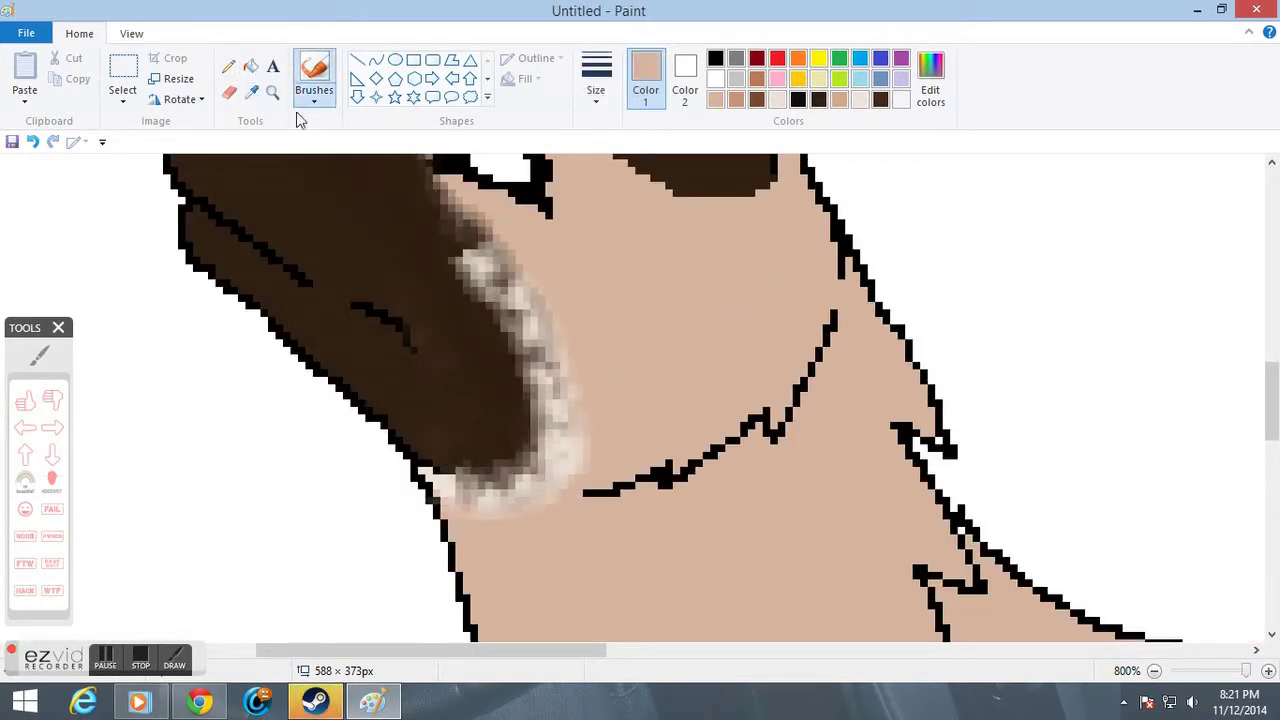
pyautogui.moveTo(518, 552)
pyautogui.mouseDown()
pyautogui.moveTo(577, 414)
pyautogui.moveTo(569, 441)
pyautogui.moveTo(525, 509)
pyautogui.moveTo(581, 377)
pyautogui.mouseUp()
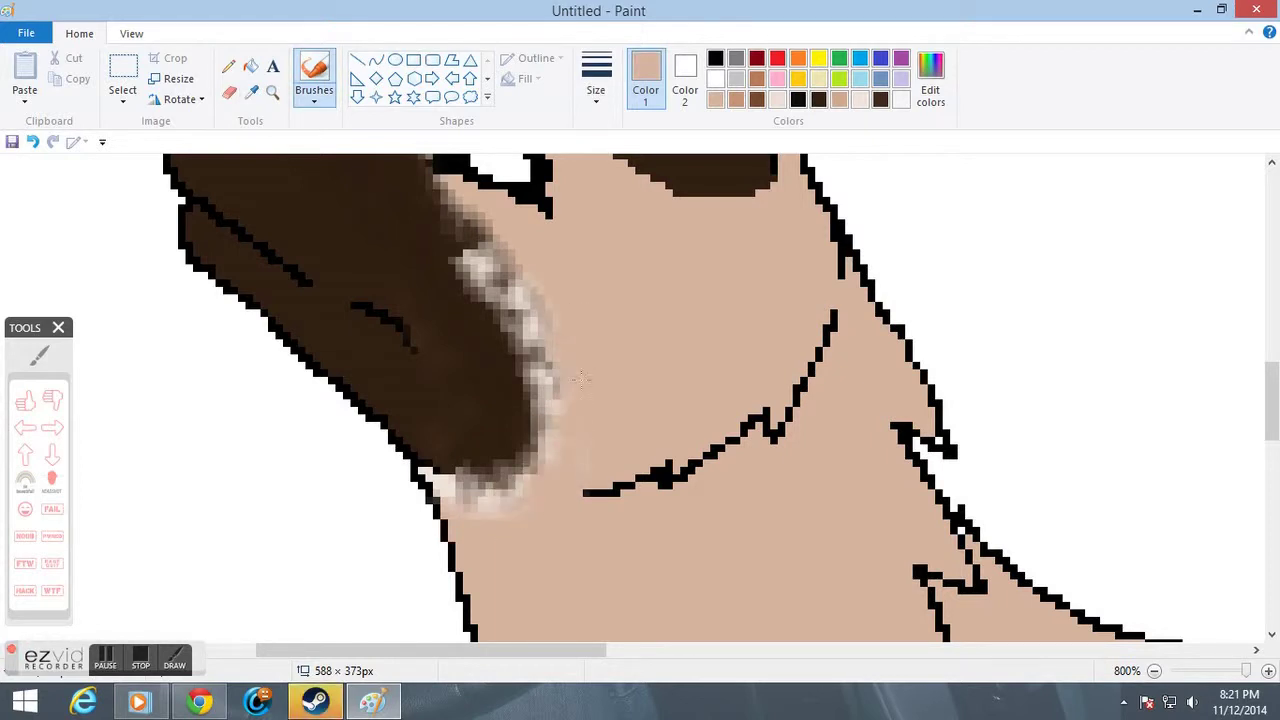
pyautogui.moveTo(557, 321); pyautogui.dragTo(497, 244)
# Try brushing tan deeper into the muzzle's rear edge and up across the eye, and undo those strokes.
pyautogui.scroll(2, 630, 408)
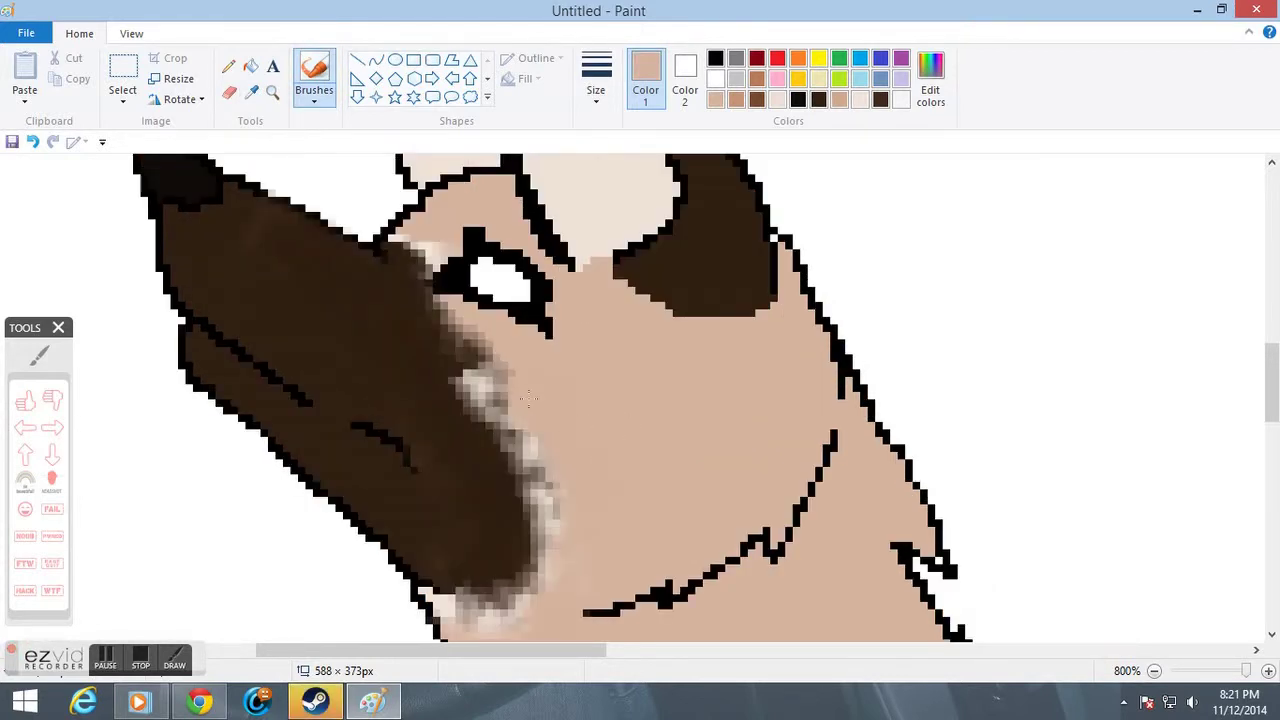
pyautogui.moveTo(486, 621); pyautogui.dragTo(614, 503)
pyautogui.moveTo(523, 421)
pyautogui.mouseDown()
pyautogui.moveTo(410, 250)
pyautogui.moveTo(470, 360)
pyautogui.moveTo(566, 438)
pyautogui.moveTo(532, 490)
pyautogui.mouseUp()
pyautogui.moveTo(545, 322); pyautogui.dragTo(500, 292)
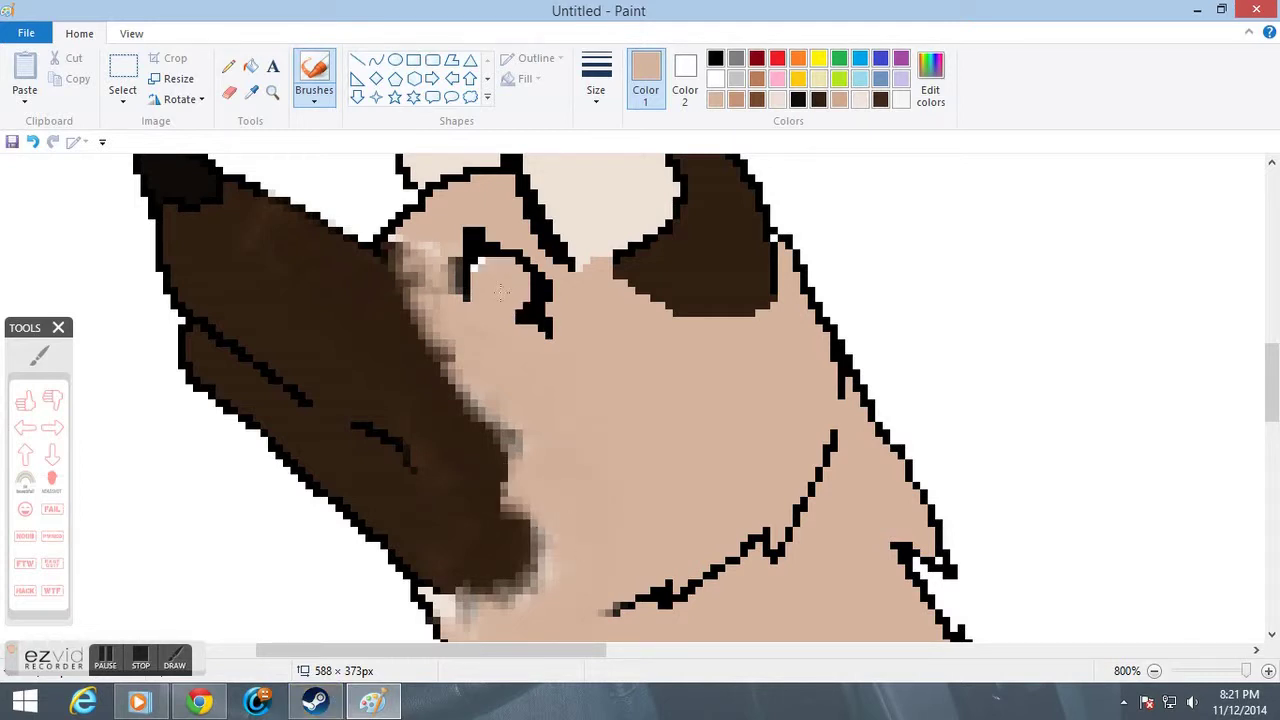
pyautogui.hotkey('ctrl', 'z')
pyautogui.hotkey('ctrl', 'z')
pyautogui.hotkey('ctrl', 'z')
pyautogui.hotkey('ctrl', 'z')
pyautogui.hotkey('ctrl', 'z')
pyautogui.hotkey('ctrl', 'z')
pyautogui.hotkey('ctrl', 'z')
pyautogui.hotkey('ctrl', 'z')
pyautogui.hotkey('ctrl', 'z')
pyautogui.hotkey('ctrl', 'z')
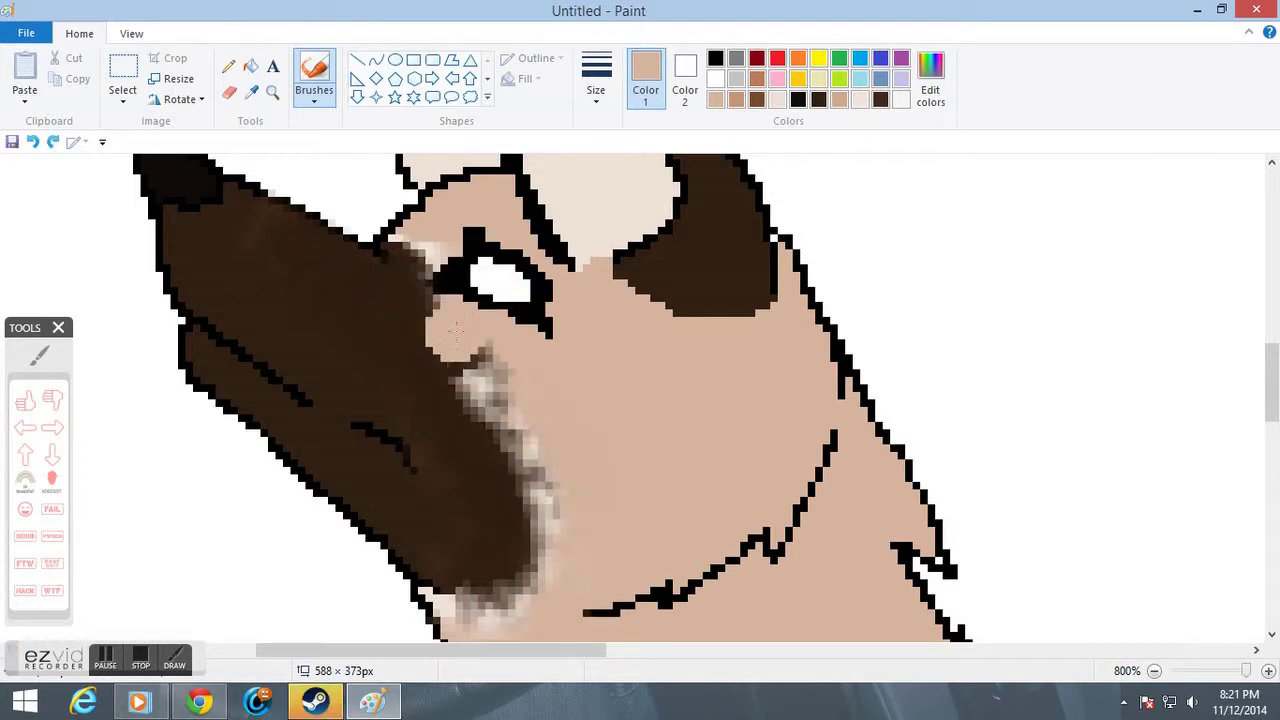
# Brush tan over the outer side of the pale band to thin it further, undoing strokes that go too far.
pyautogui.moveTo(562, 586)
pyautogui.mouseDown()
pyautogui.moveTo(566, 511)
pyautogui.moveTo(530, 394)
pyautogui.moveTo(506, 377)
pyautogui.moveTo(577, 452)
pyautogui.moveTo(526, 399)
pyautogui.mouseUp()
pyautogui.hotkey('ctrl', 'z')
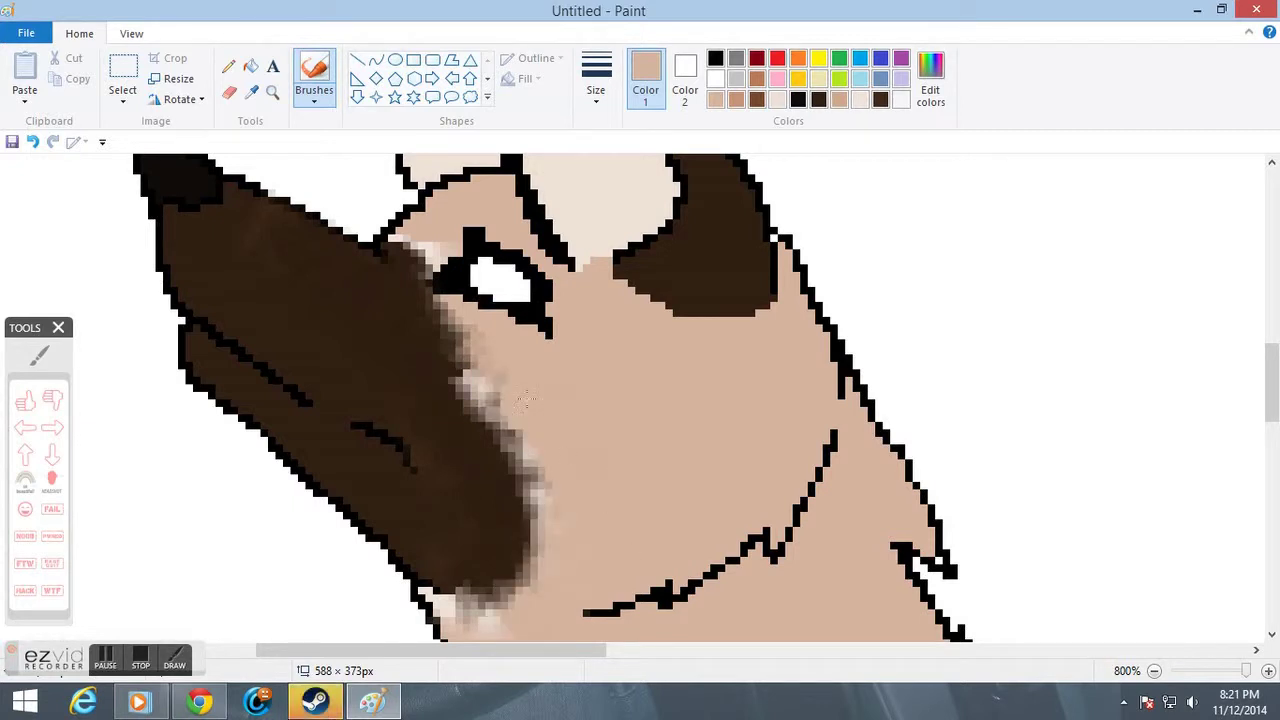
pyautogui.moveTo(583, 503)
pyautogui.mouseDown()
pyautogui.moveTo(537, 440)
pyautogui.moveTo(551, 532)
pyautogui.moveTo(525, 586)
pyautogui.moveTo(569, 538)
pyautogui.moveTo(521, 507)
pyautogui.moveTo(501, 456)
pyautogui.moveTo(524, 410)
pyautogui.moveTo(445, 360)
pyautogui.mouseUp()
pyautogui.hotkey('ctrl', 'z')
pyautogui.hotkey('ctrl', 'z')
pyautogui.hotkey('ctrl', 'z')
pyautogui.hotkey('ctrl', 'z')
pyautogui.hotkey('ctrl', 'z')
pyautogui.hotkey('ctrl', 'z')
pyautogui.hotkey('ctrl', 'z')
pyautogui.hotkey('ctrl', 'z')
pyautogui.hotkey('ctrl', 'z')
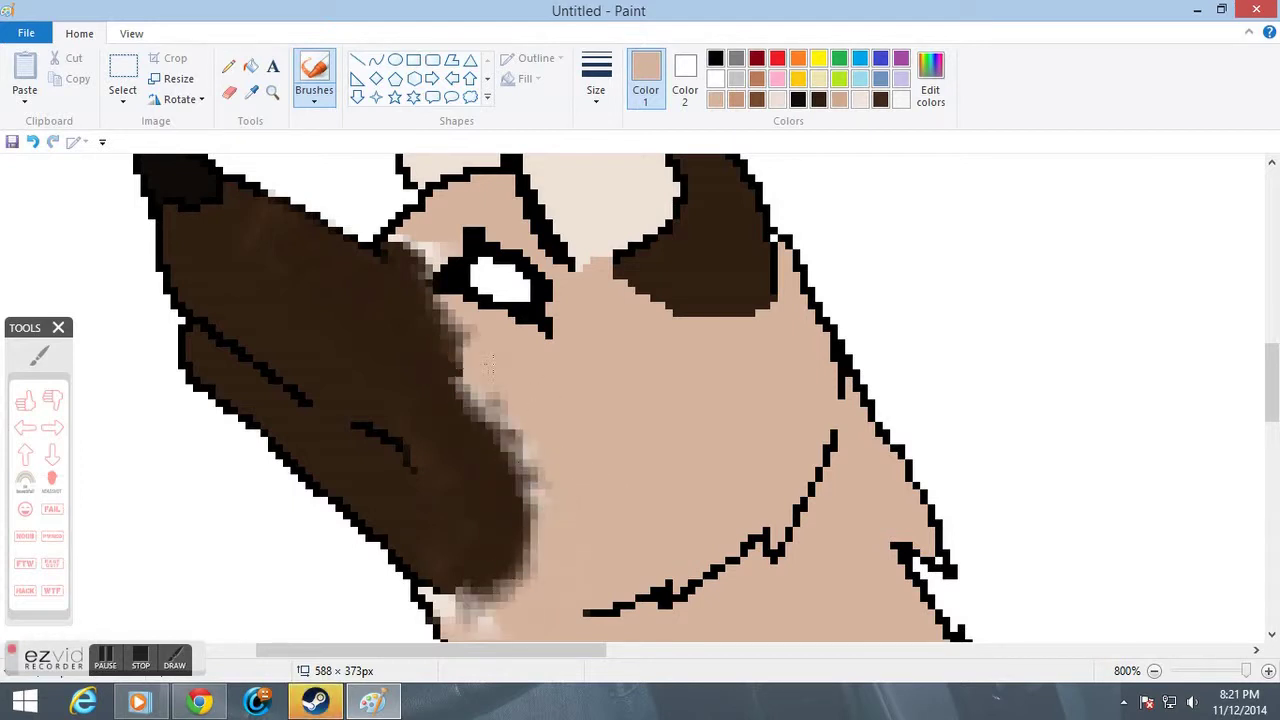
# Sample the ear's dark brown and brush along the ear base to soften its lower edge into the tan.
pyautogui.click(272, 91)
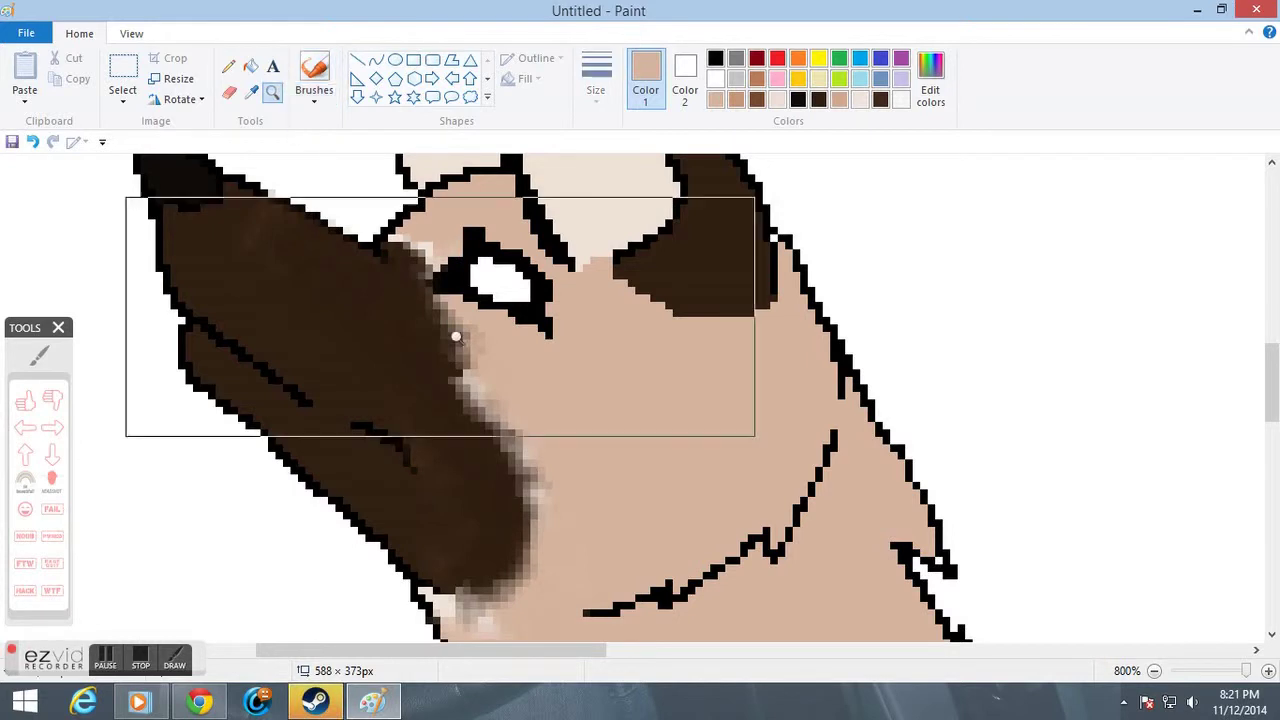
pyautogui.rightClick(421, 326)
pyautogui.rightClick(421, 326)
pyautogui.click(420, 326)
pyautogui.click(423, 291)
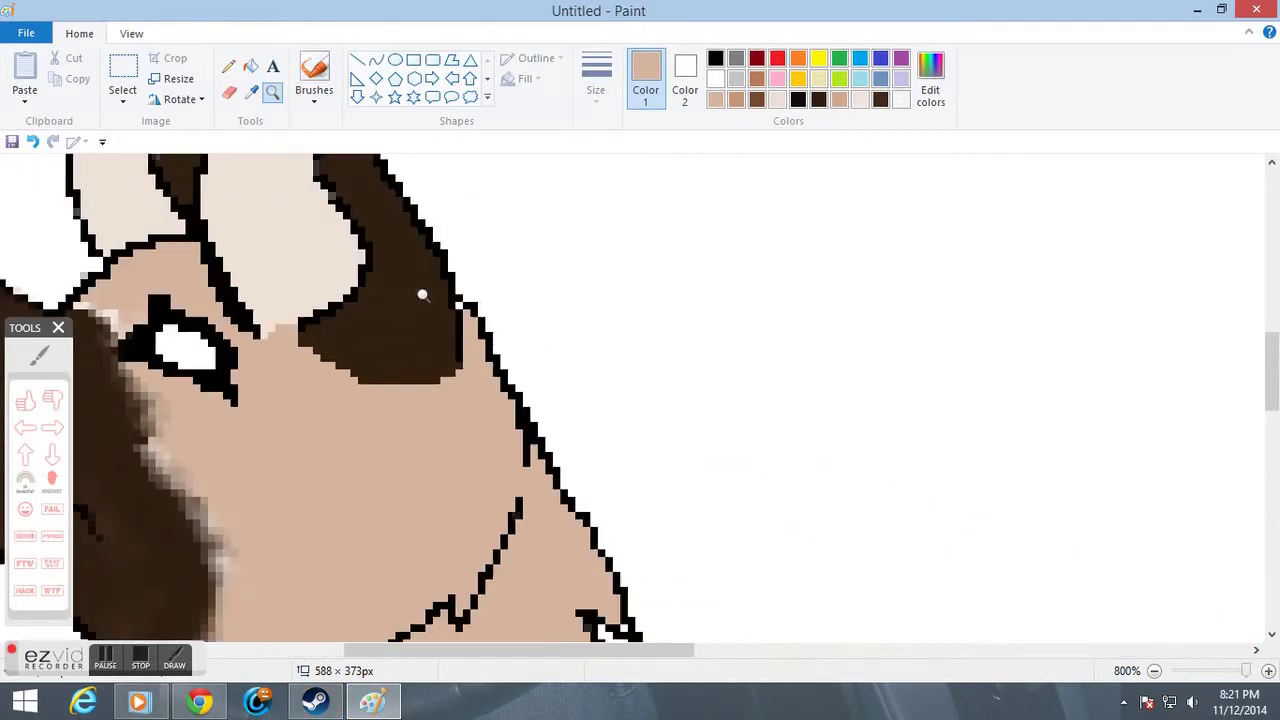
pyautogui.click(370, 295)
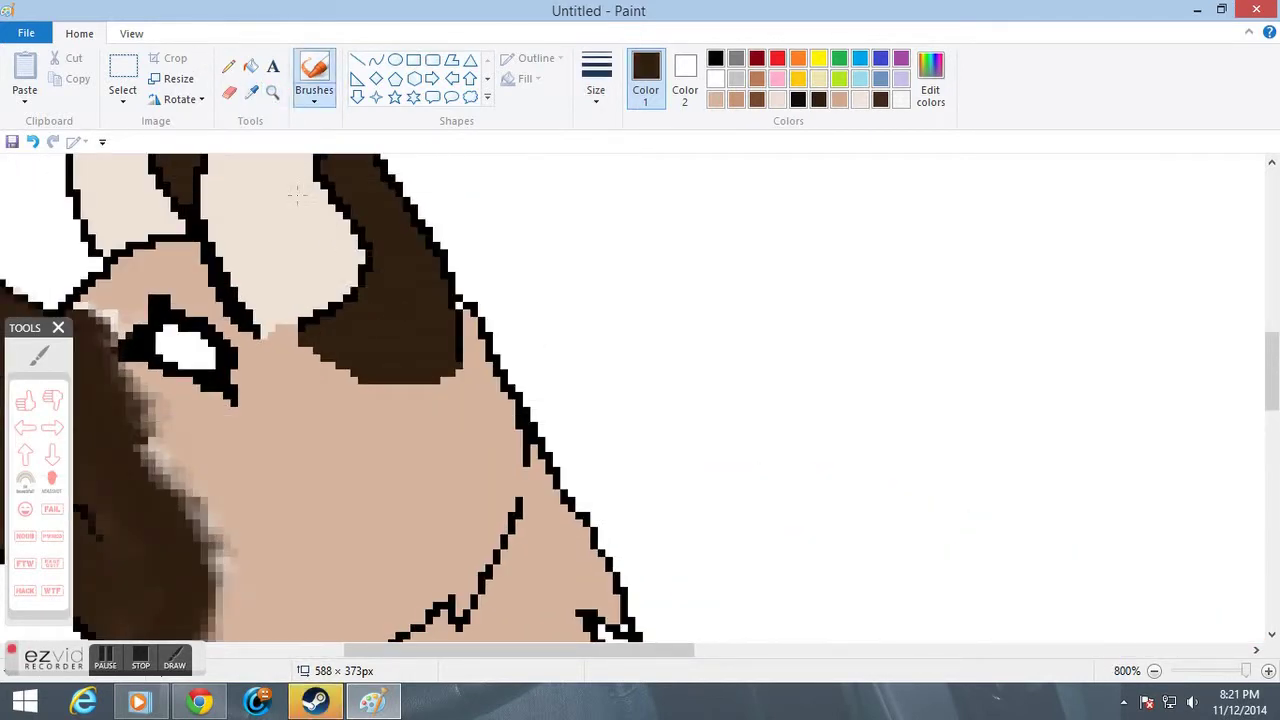
pyautogui.moveTo(420, 351)
pyautogui.mouseDown()
pyautogui.moveTo(360, 369)
pyautogui.moveTo(309, 336)
pyautogui.moveTo(338, 365)
pyautogui.moveTo(404, 371)
pyautogui.moveTo(444, 350)
pyautogui.moveTo(343, 374)
pyautogui.moveTo(300, 345)
pyautogui.moveTo(350, 358)
pyautogui.moveTo(295, 342)
pyautogui.moveTo(361, 381)
pyautogui.moveTo(322, 385)
pyautogui.moveTo(458, 393)
pyautogui.moveTo(427, 404)
pyautogui.moveTo(394, 357)
pyautogui.mouseUp()
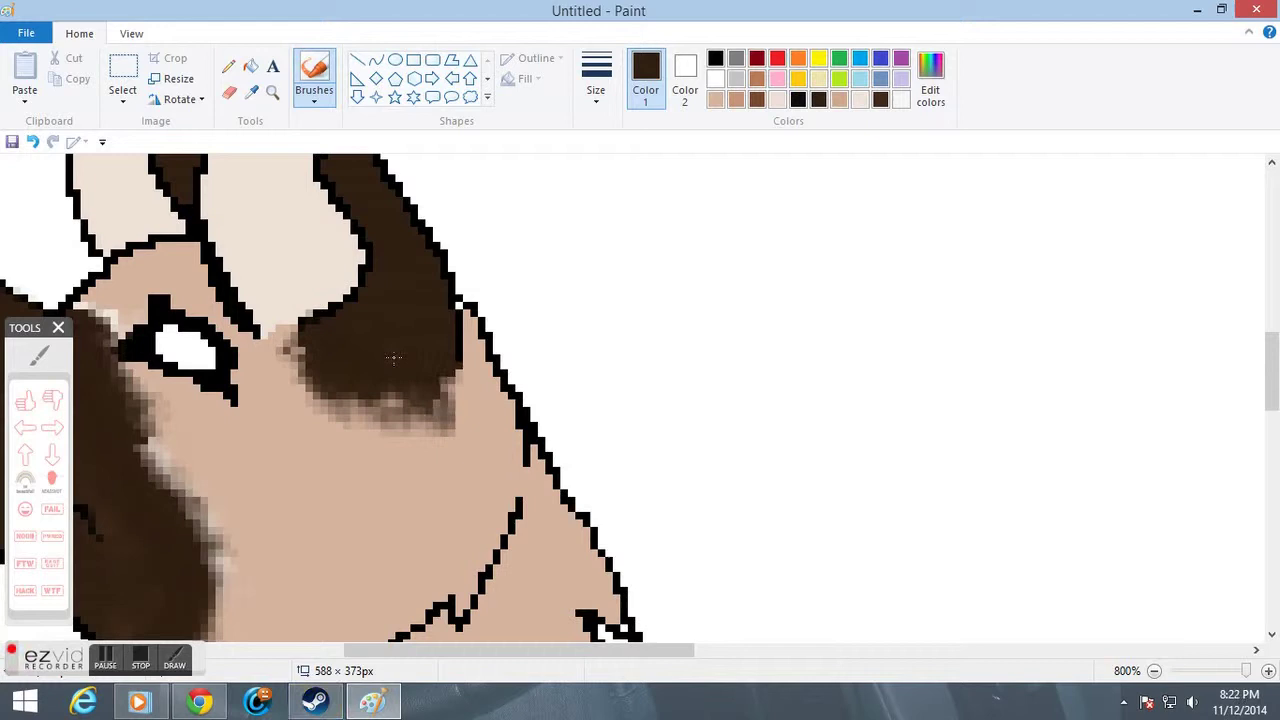
# Pencil two slanted, rounded patch outlines on the side of the body and fill both with dark brown.
pyautogui.click(272, 92)
pyautogui.scroll(-5, 385, 258)
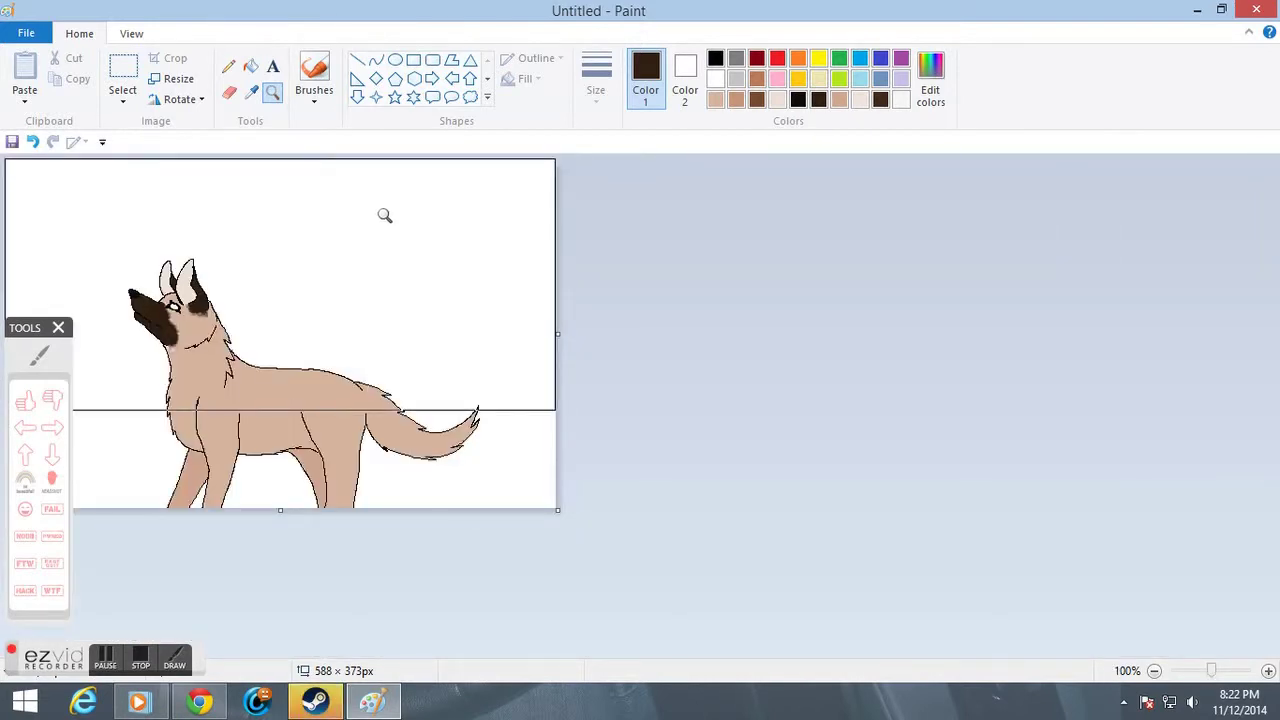
pyautogui.click(334, 326)
pyautogui.click(426, 502)
pyautogui.click(437, 386)
pyautogui.click(424, 306)
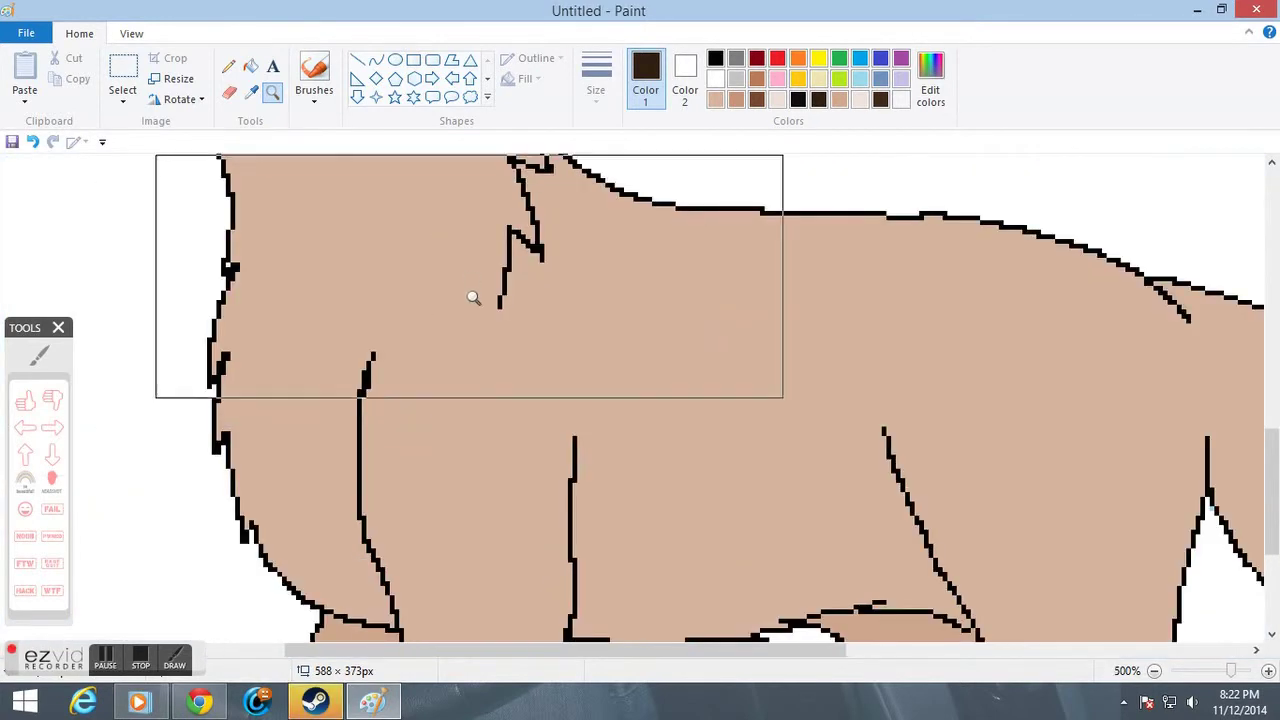
pyautogui.scroll(3, 473, 298)
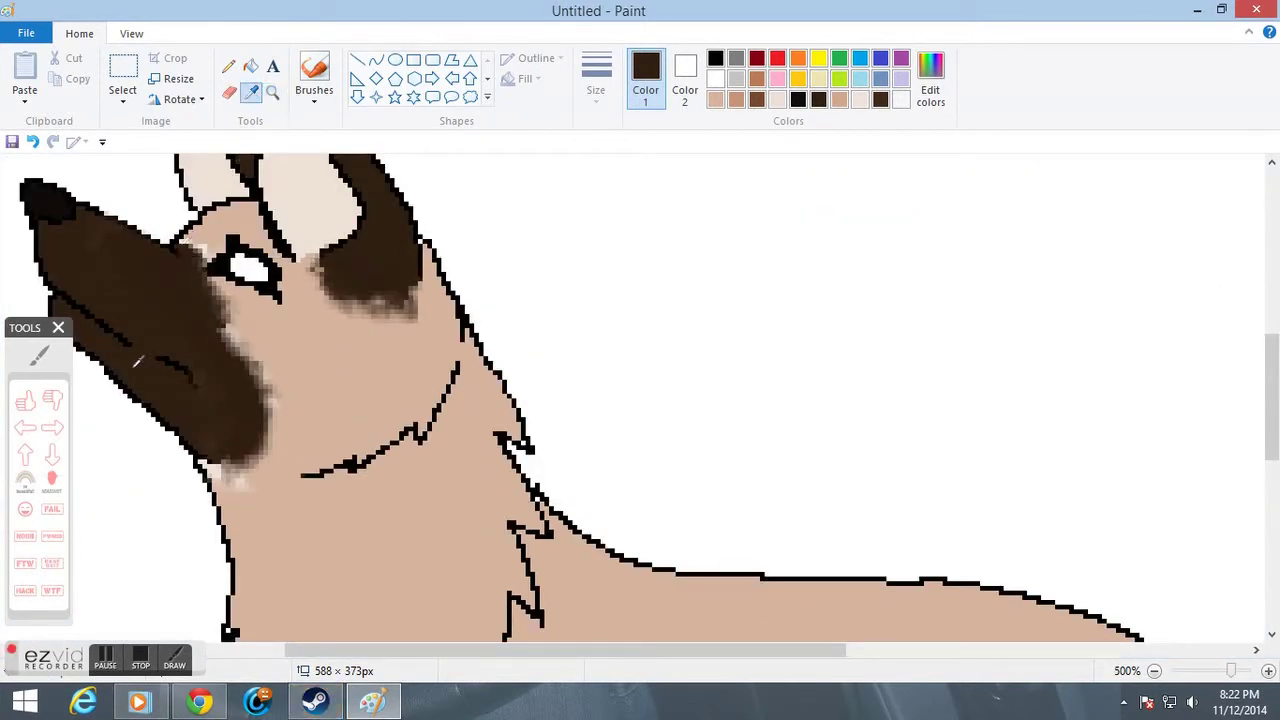
pyautogui.click(314, 75)
pyautogui.scroll(-3, 700, 480)
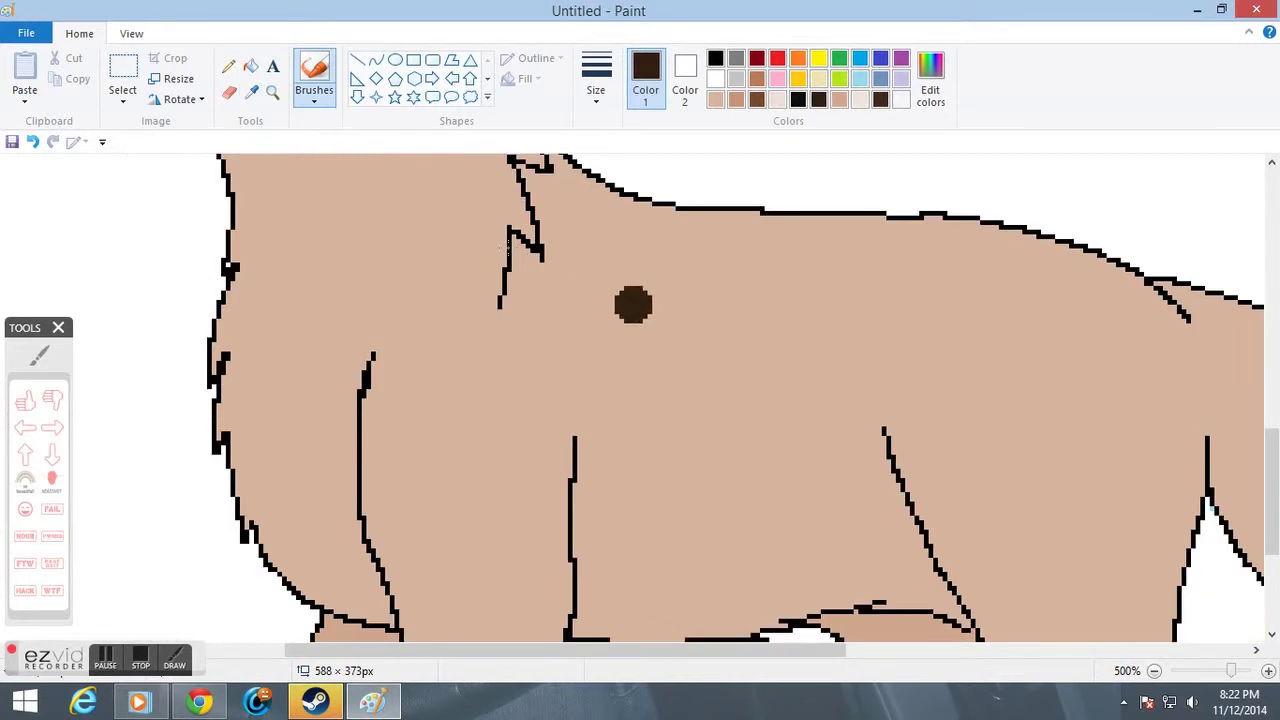
pyautogui.click(229, 66)
pyautogui.moveTo(678, 372)
pyautogui.mouseDown()
pyautogui.moveTo(633, 300)
pyautogui.moveTo(597, 308)
pyautogui.moveTo(566, 364)
pyautogui.mouseUp()
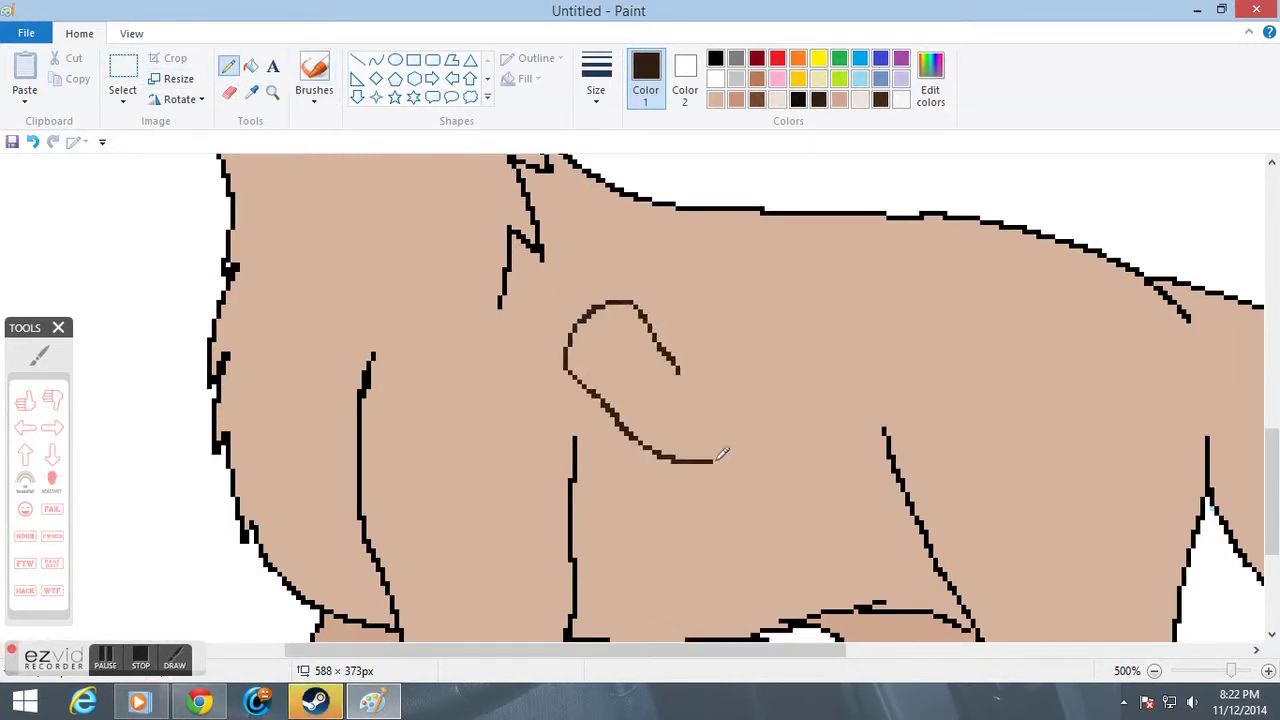
pyautogui.moveTo(958, 343)
pyautogui.mouseDown()
pyautogui.moveTo(929, 460)
pyautogui.moveTo(984, 464)
pyautogui.moveTo(1040, 400)
pyautogui.mouseUp()
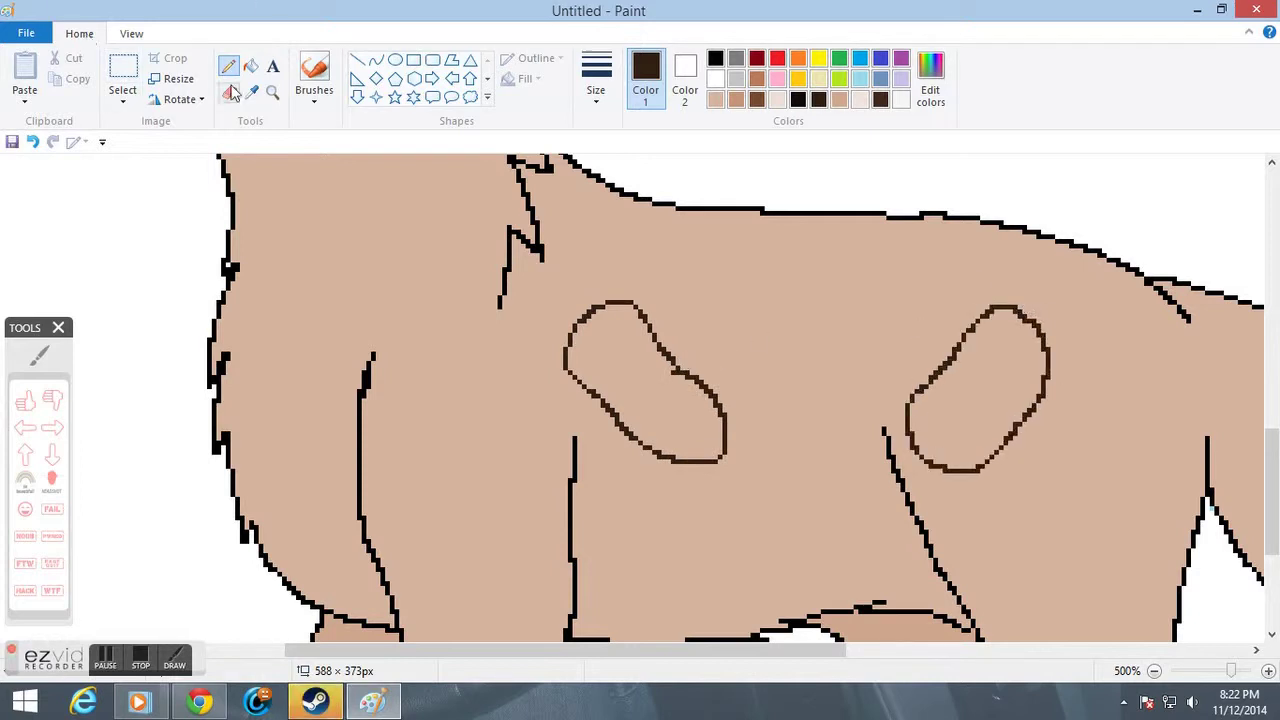
pyautogui.click(250, 66)
pyautogui.click(620, 345)
pyautogui.click(944, 408)
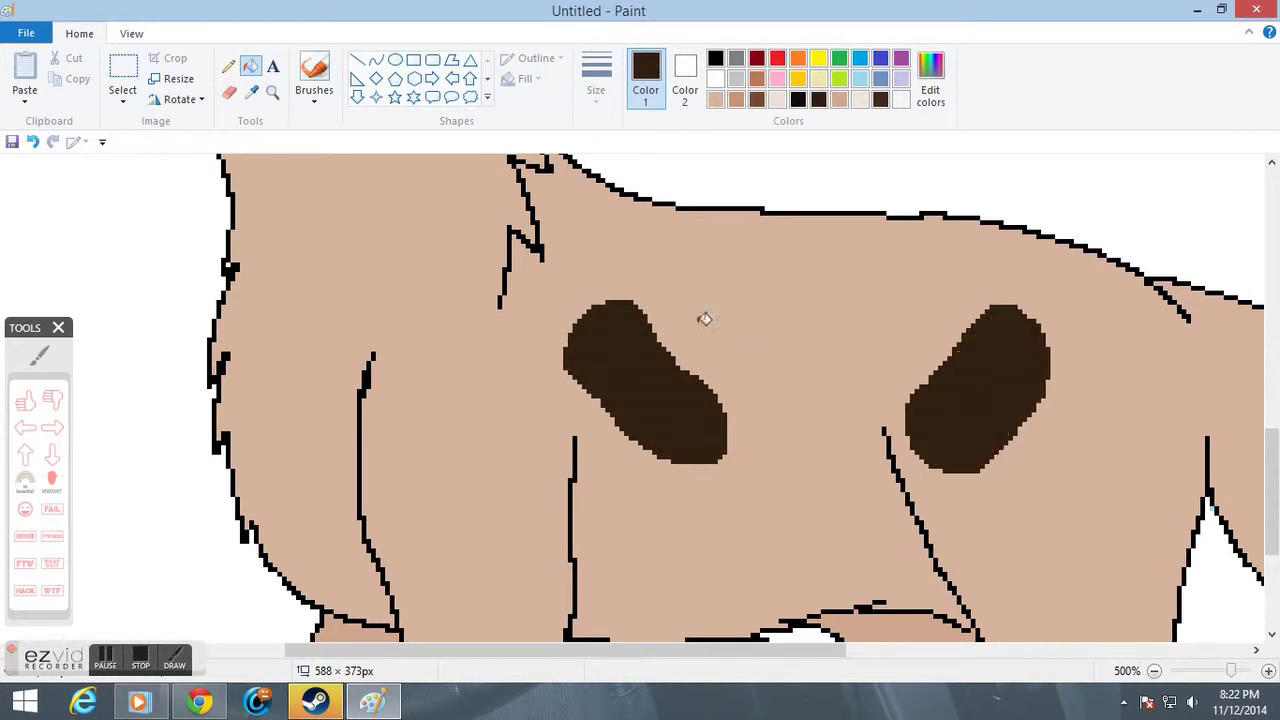
# Undo the two dark brown patches on the side of the body.
pyautogui.click(273, 92)
pyautogui.rightClick(494, 289)
pyautogui.rightClick(440, 272)
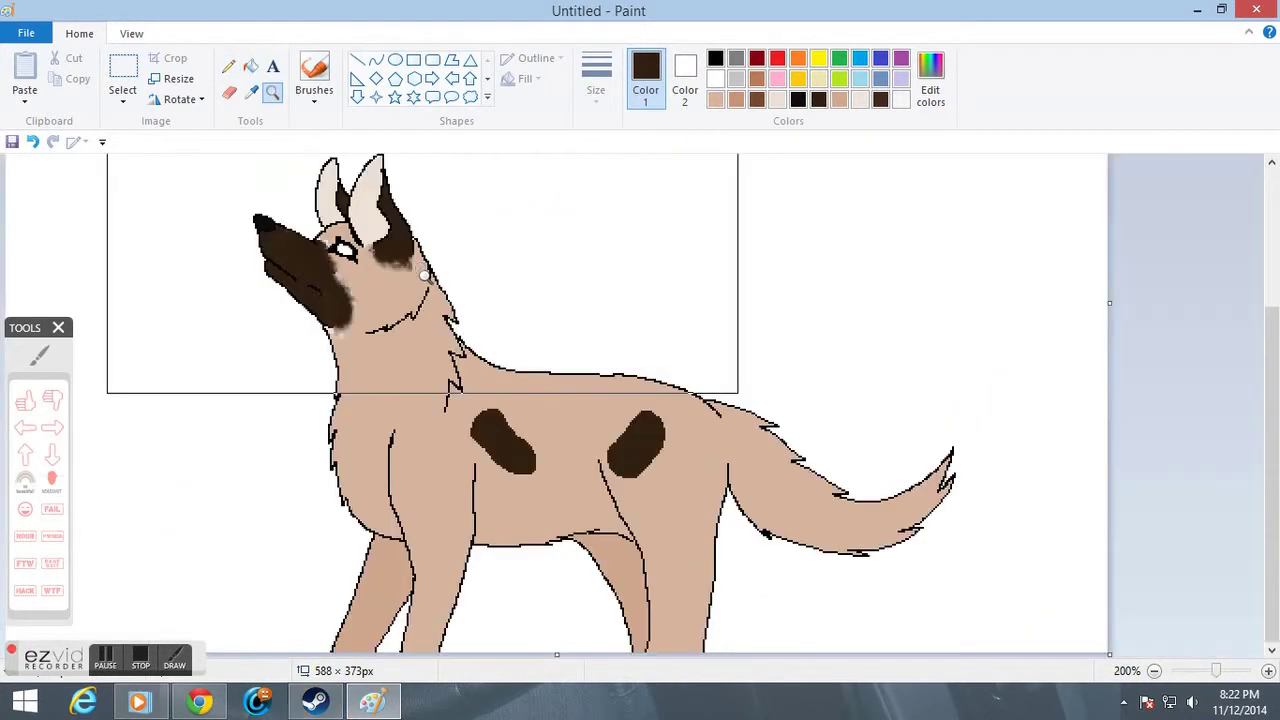
pyautogui.click(543, 445)
pyautogui.click(389, 377)
pyautogui.click(389, 377)
pyautogui.hotkey('ctrl', 'z')
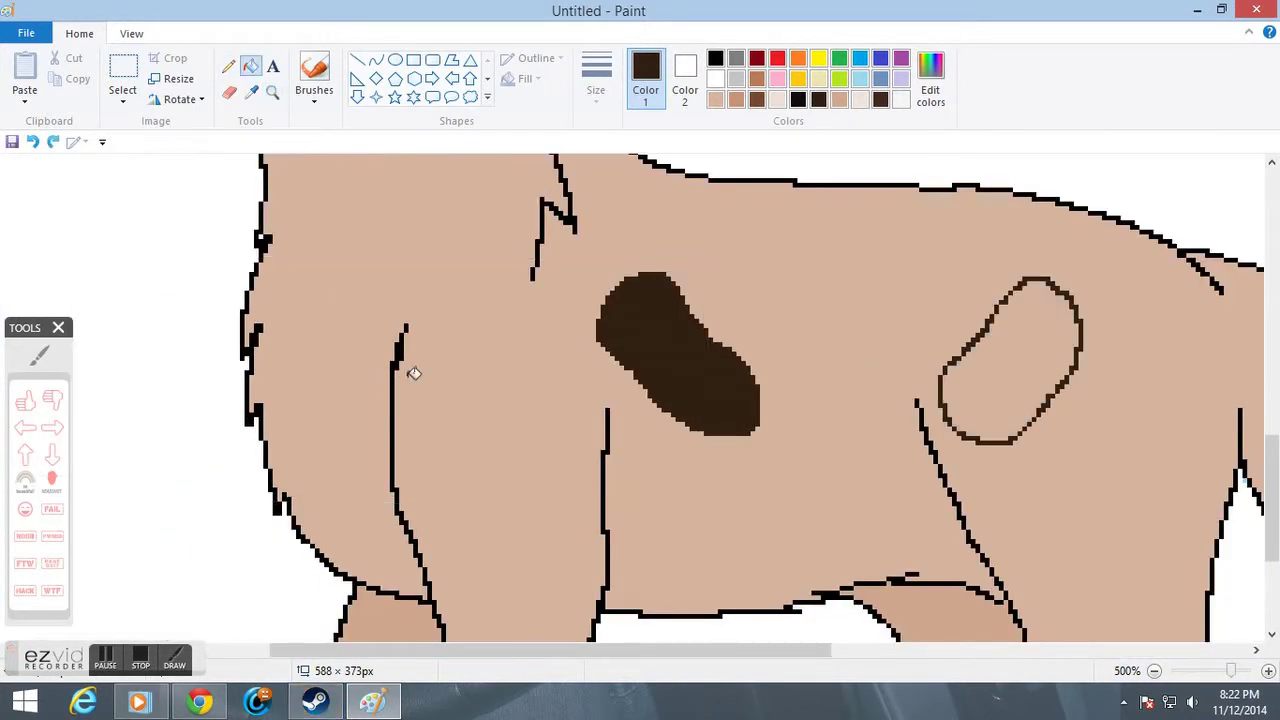
pyautogui.hotkey('ctrl', 'z')
pyautogui.hotkey('ctrl', 'z')
# Try a shallow dark brown saddle with a jagged lower edge along the back, and undo its outline and fill.
pyautogui.scroll(2, 377, 167)
pyautogui.click(272, 92)
pyautogui.click(603, 309)
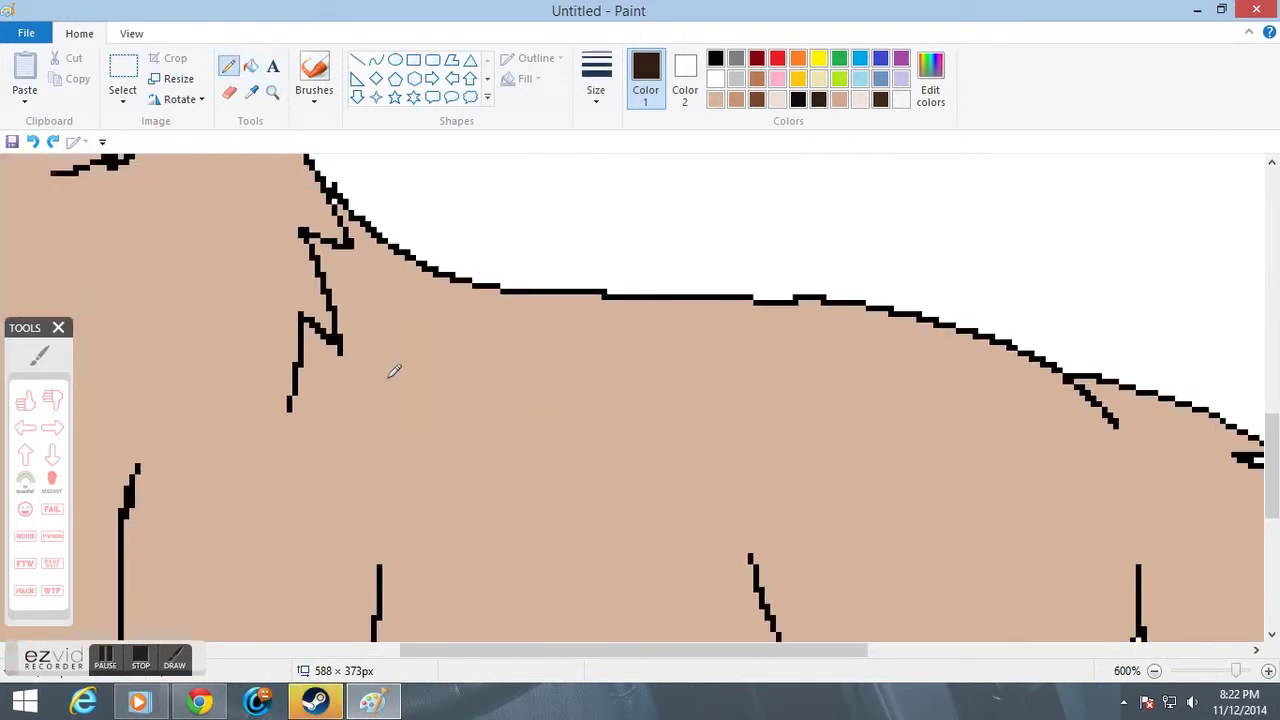
pyautogui.moveTo(567, 438)
pyautogui.mouseDown()
pyautogui.moveTo(845, 496)
pyautogui.moveTo(810, 477)
pyautogui.moveTo(1059, 508)
pyautogui.mouseUp()
pyautogui.moveTo(1173, 466); pyautogui.dragTo(1113, 418)
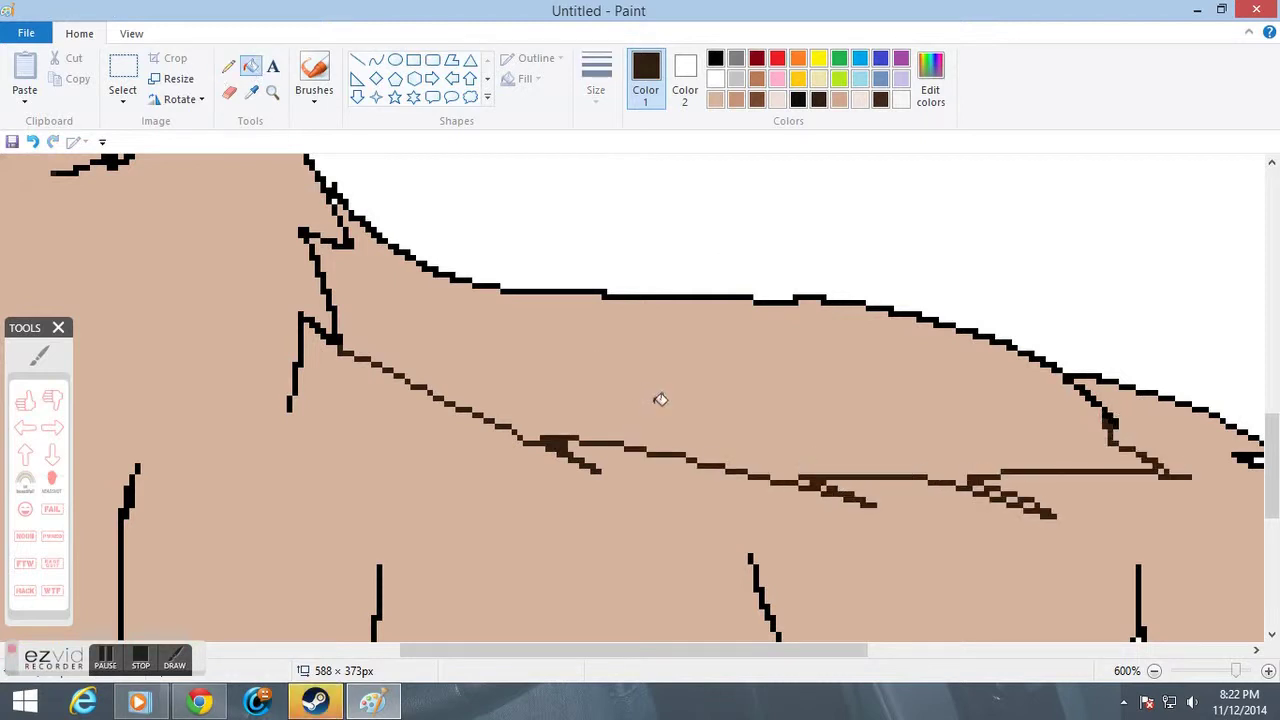
pyautogui.click(660, 399)
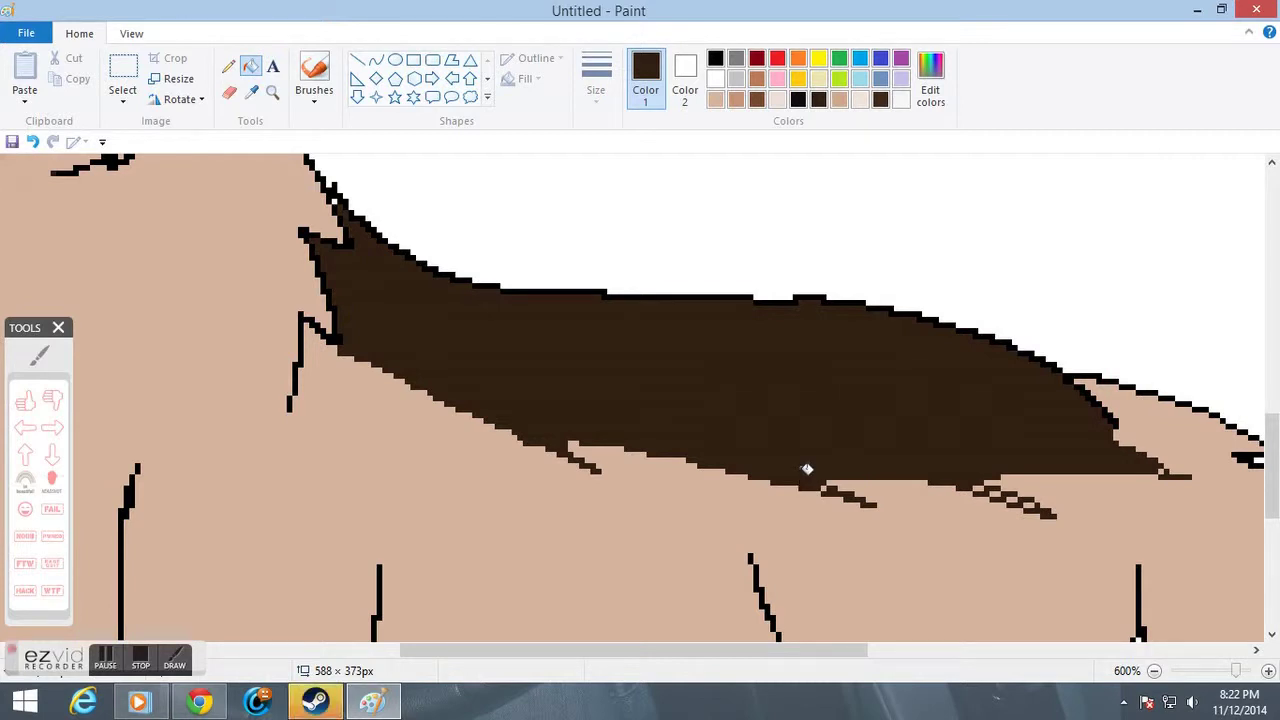
pyautogui.hotkey('ctrl', 'z')
pyautogui.hotkey('ctrl', 'z')
pyautogui.hotkey('ctrl', 'z')
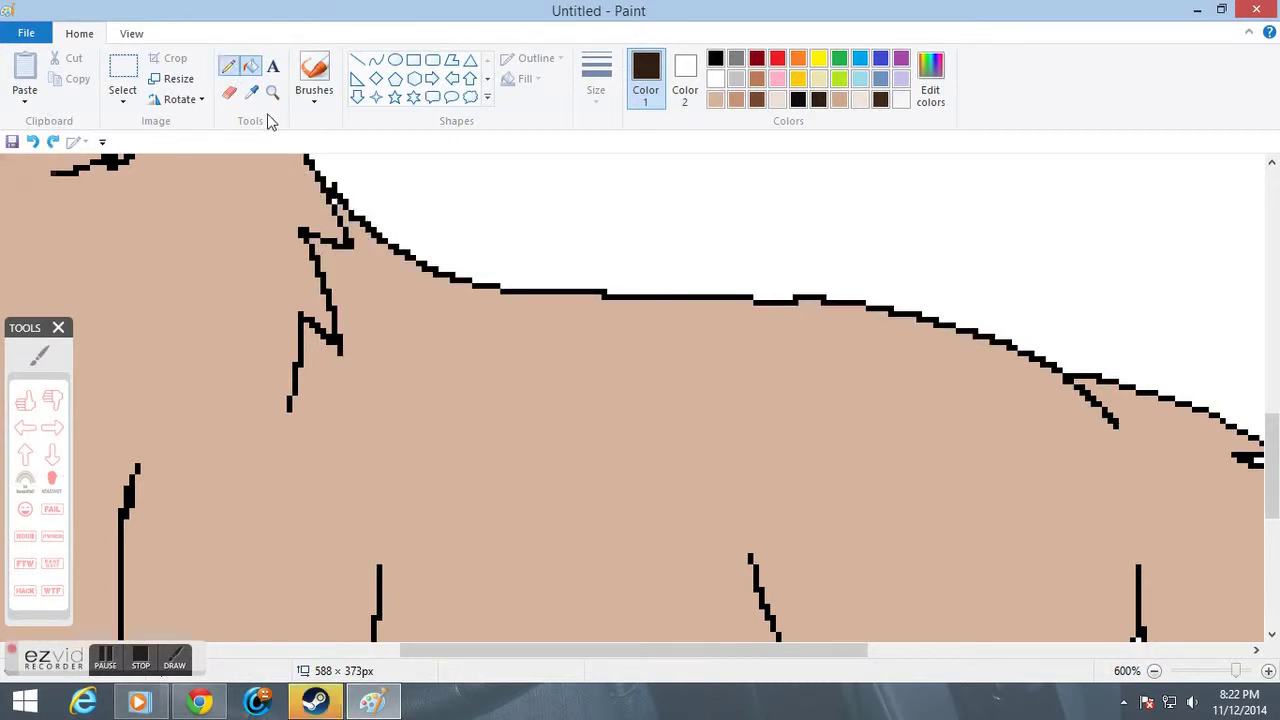
# Pencil a deeper jagged saddle outline from the neck fur to the tail base and fill it with dark brown.
pyautogui.moveTo(400, 395)
pyautogui.mouseDown()
pyautogui.moveTo(525, 561)
pyautogui.moveTo(529, 499)
pyautogui.moveTo(606, 517)
pyautogui.moveTo(767, 602)
pyautogui.moveTo(724, 531)
pyautogui.moveTo(948, 586)
pyautogui.moveTo(983, 552)
pyautogui.mouseUp()
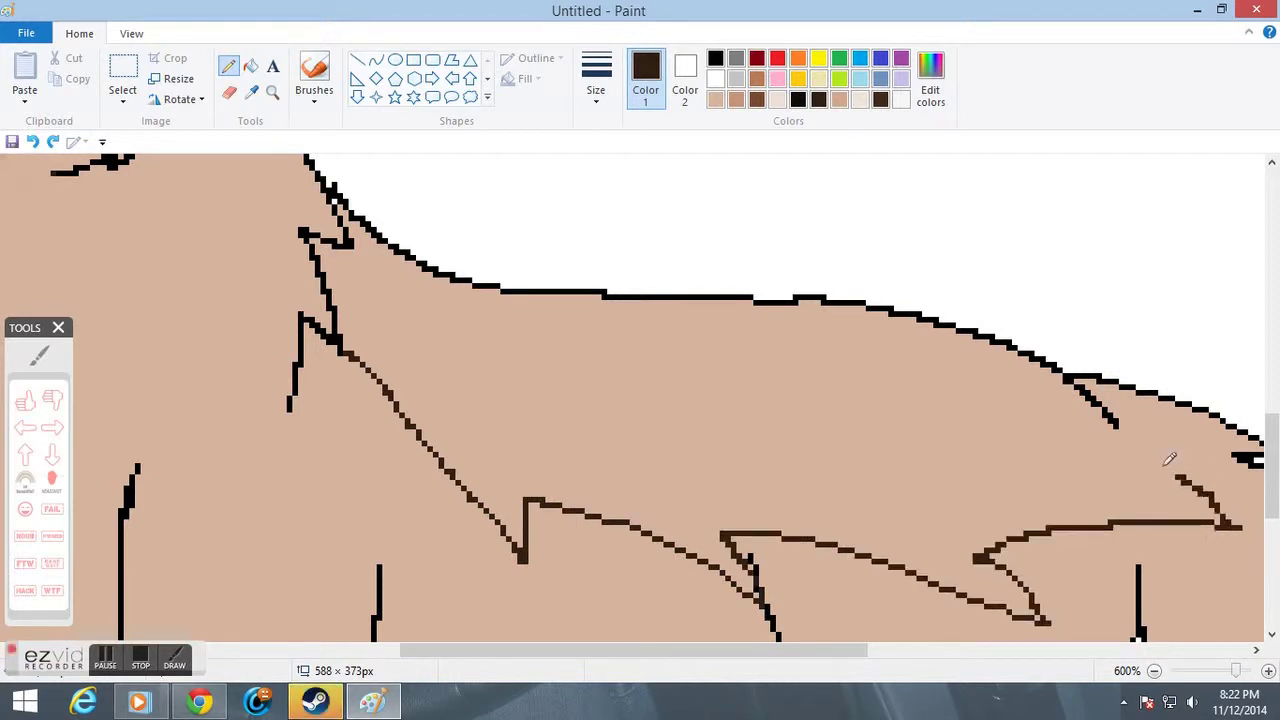
pyautogui.click(251, 67)
pyautogui.click(771, 482)
pyautogui.click(228, 65)
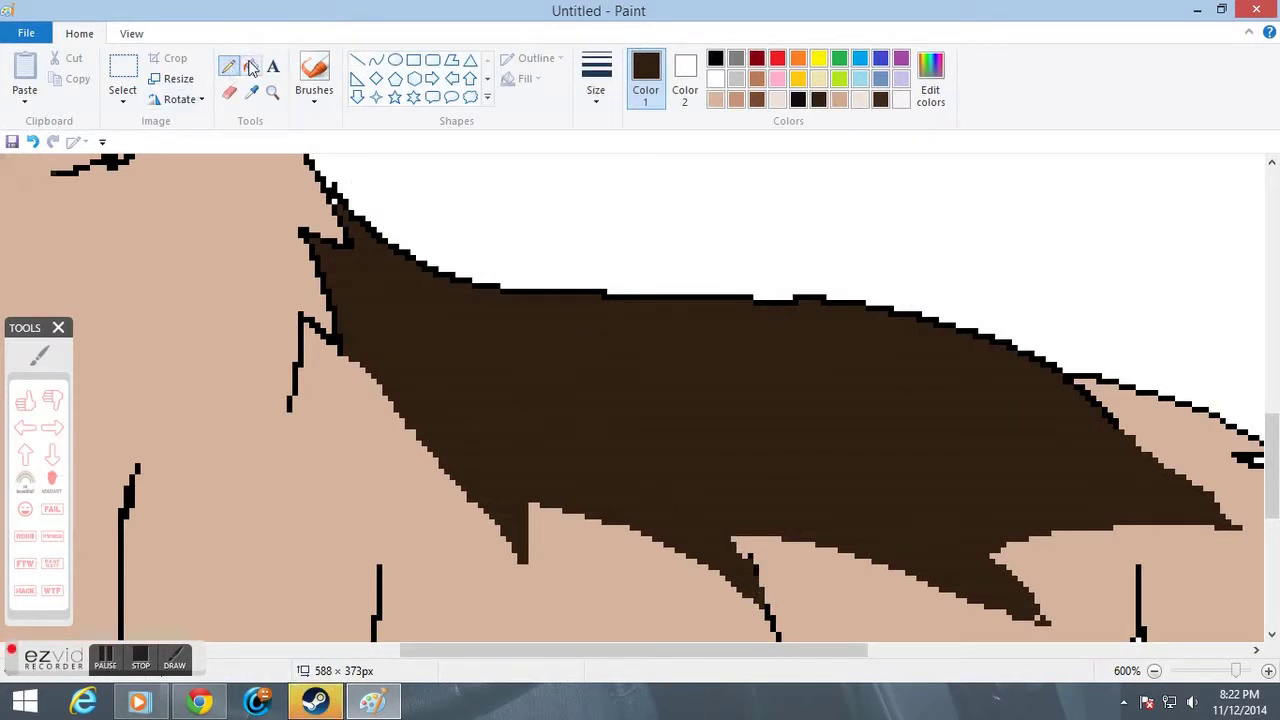
# Brush dark brown along the saddle's front, lower and rear edges to blend them softly into the tan.
pyautogui.click(314, 72)
pyautogui.moveTo(390, 397)
pyautogui.mouseDown()
pyautogui.moveTo(501, 516)
pyautogui.moveTo(358, 354)
pyautogui.moveTo(425, 429)
pyautogui.moveTo(368, 370)
pyautogui.moveTo(369, 391)
pyautogui.moveTo(515, 519)
pyautogui.moveTo(524, 499)
pyautogui.moveTo(493, 488)
pyautogui.moveTo(556, 590)
pyautogui.moveTo(488, 508)
pyautogui.moveTo(542, 493)
pyautogui.moveTo(778, 596)
pyautogui.moveTo(777, 569)
pyautogui.moveTo(685, 540)
pyautogui.moveTo(881, 576)
pyautogui.moveTo(680, 529)
pyautogui.moveTo(999, 595)
pyautogui.moveTo(952, 606)
pyautogui.moveTo(1045, 600)
pyautogui.moveTo(1034, 621)
pyautogui.moveTo(980, 560)
pyautogui.moveTo(993, 547)
pyautogui.moveTo(975, 520)
pyautogui.moveTo(1139, 518)
pyautogui.mouseUp()
pyautogui.moveTo(943, 549)
pyautogui.mouseDown()
pyautogui.moveTo(1228, 525)
pyautogui.moveTo(1205, 470)
pyautogui.moveTo(1140, 425)
pyautogui.moveTo(1222, 495)
pyautogui.mouseUp()
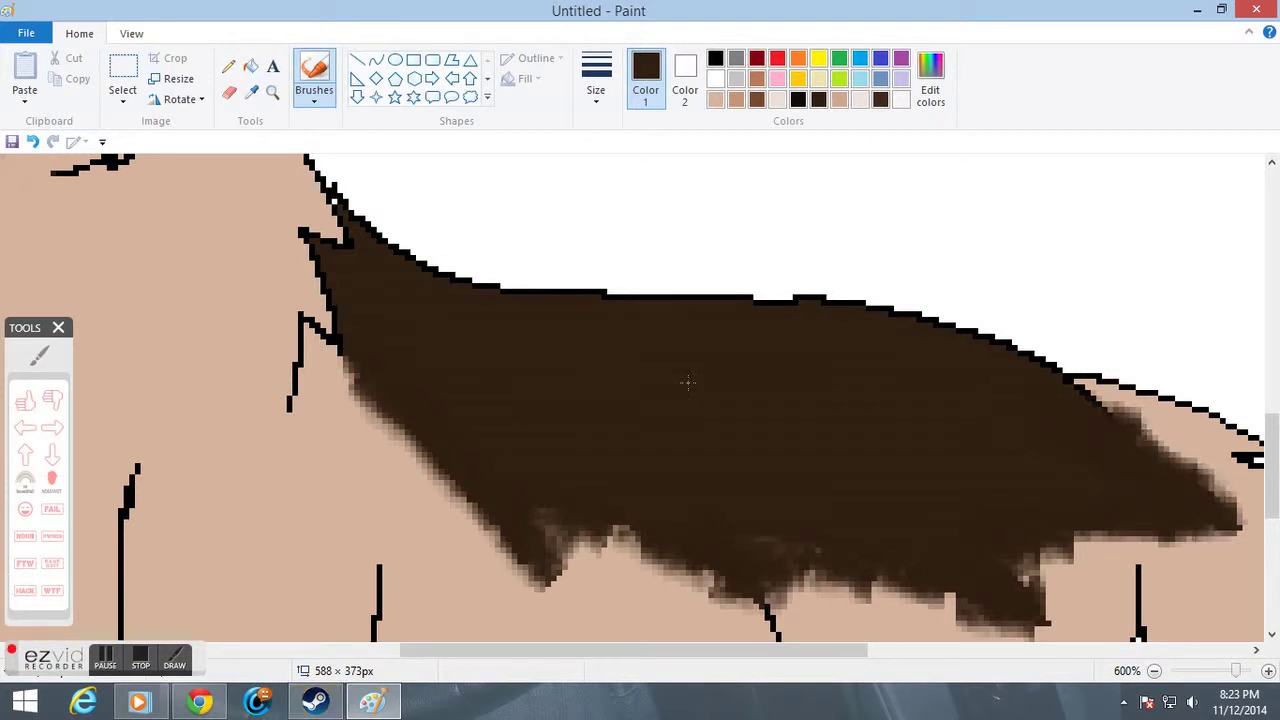
# Try brushing a lighter brown along the back and across the rear of the saddle, and undo the strokes.
pyautogui.click(929, 88)
pyautogui.moveTo(843, 371); pyautogui.dragTo(843, 354)
pyautogui.click(467, 477)
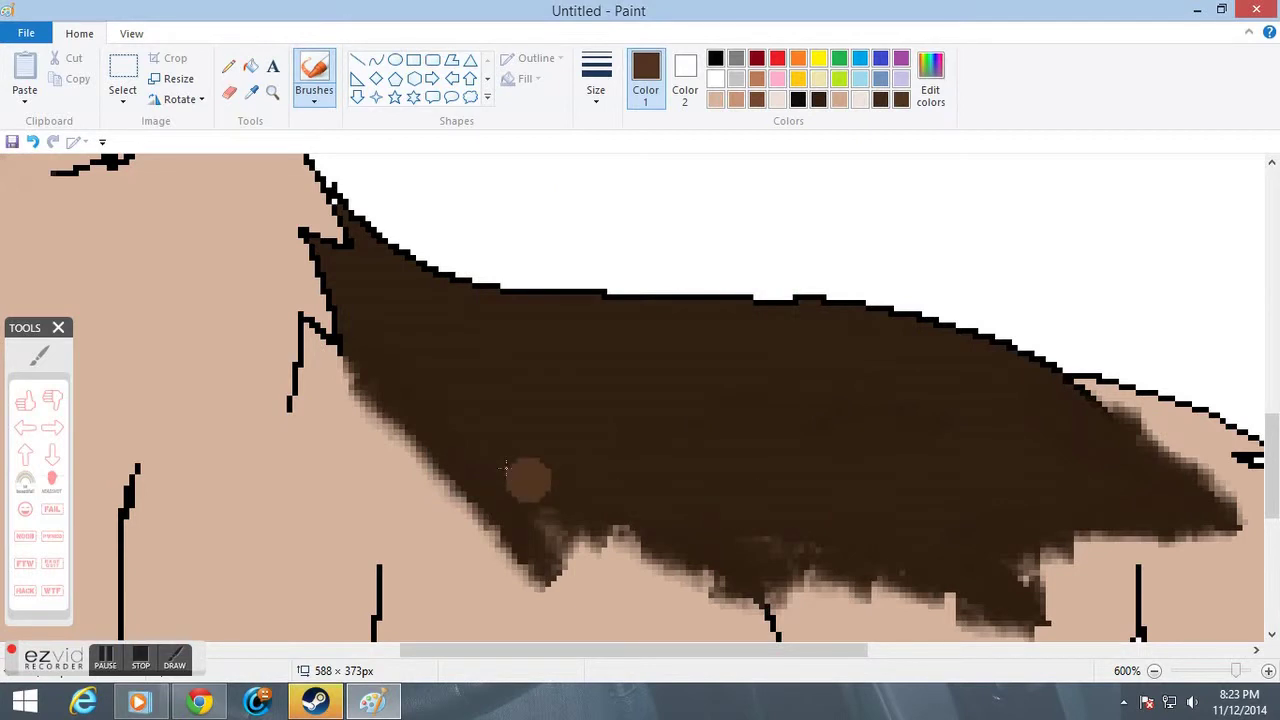
pyautogui.moveTo(405, 292)
pyautogui.mouseDown()
pyautogui.moveTo(830, 355)
pyautogui.moveTo(1095, 450)
pyautogui.moveTo(1187, 530)
pyautogui.moveTo(1076, 497)
pyautogui.moveTo(804, 482)
pyautogui.mouseUp()
pyautogui.moveTo(967, 430); pyautogui.dragTo(811, 426)
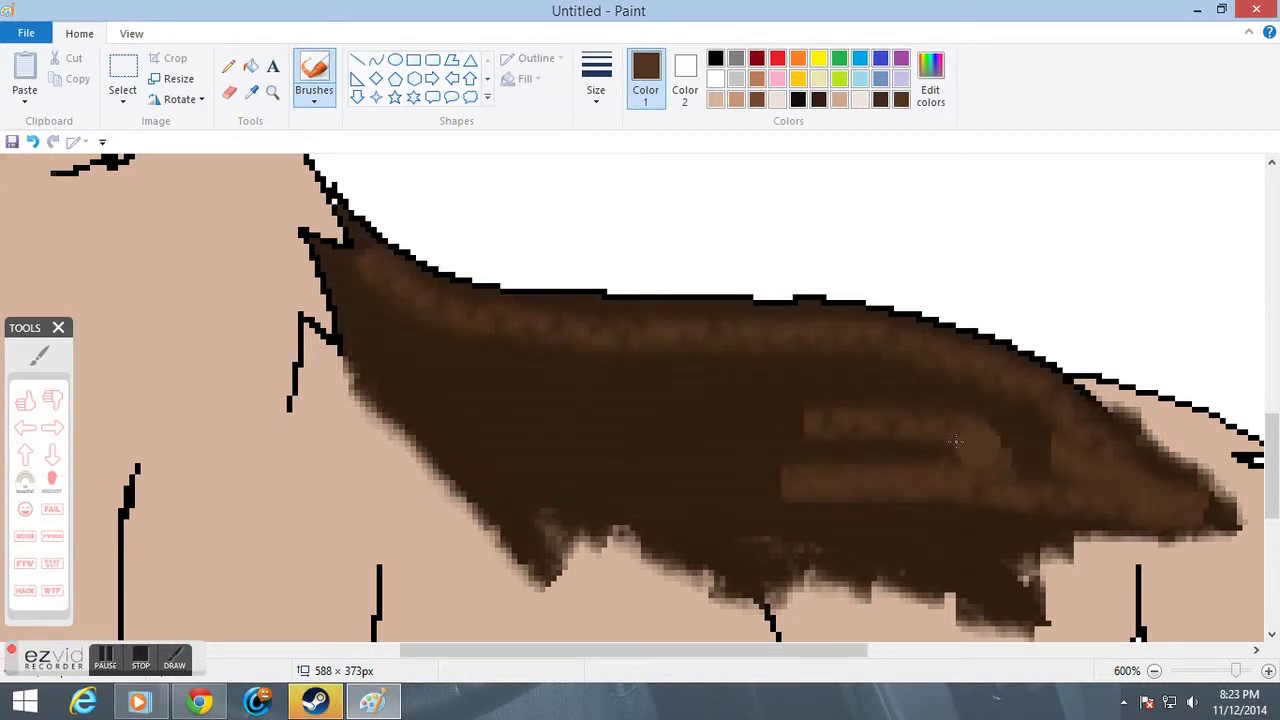
pyautogui.hotkey('ctrl', 'z')
pyautogui.hotkey('ctrl', 'z')
# Try a brush stroke in a lighter brown (RGB 70, 44, 28) on the front of the saddle, and undo it.
pyautogui.click(251, 91)
pyautogui.click(578, 380)
pyautogui.click(935, 98)
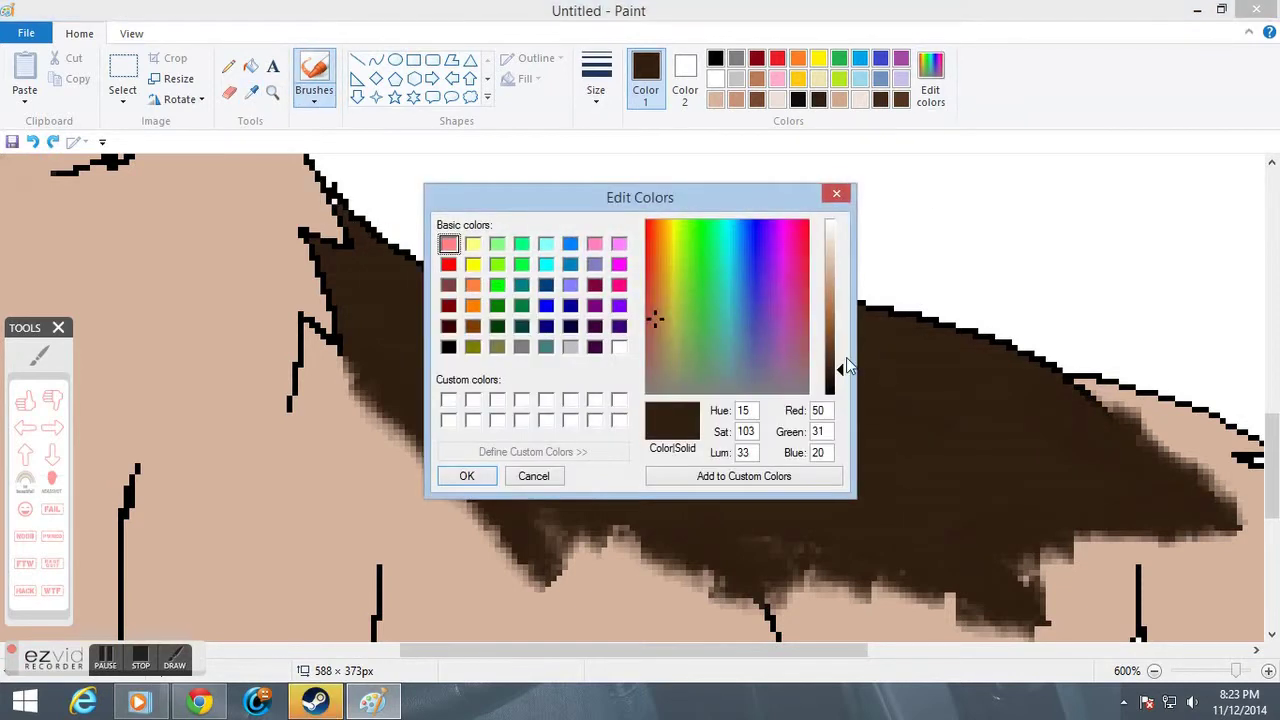
pyautogui.moveTo(839, 368); pyautogui.dragTo(842, 362)
pyautogui.click(466, 478)
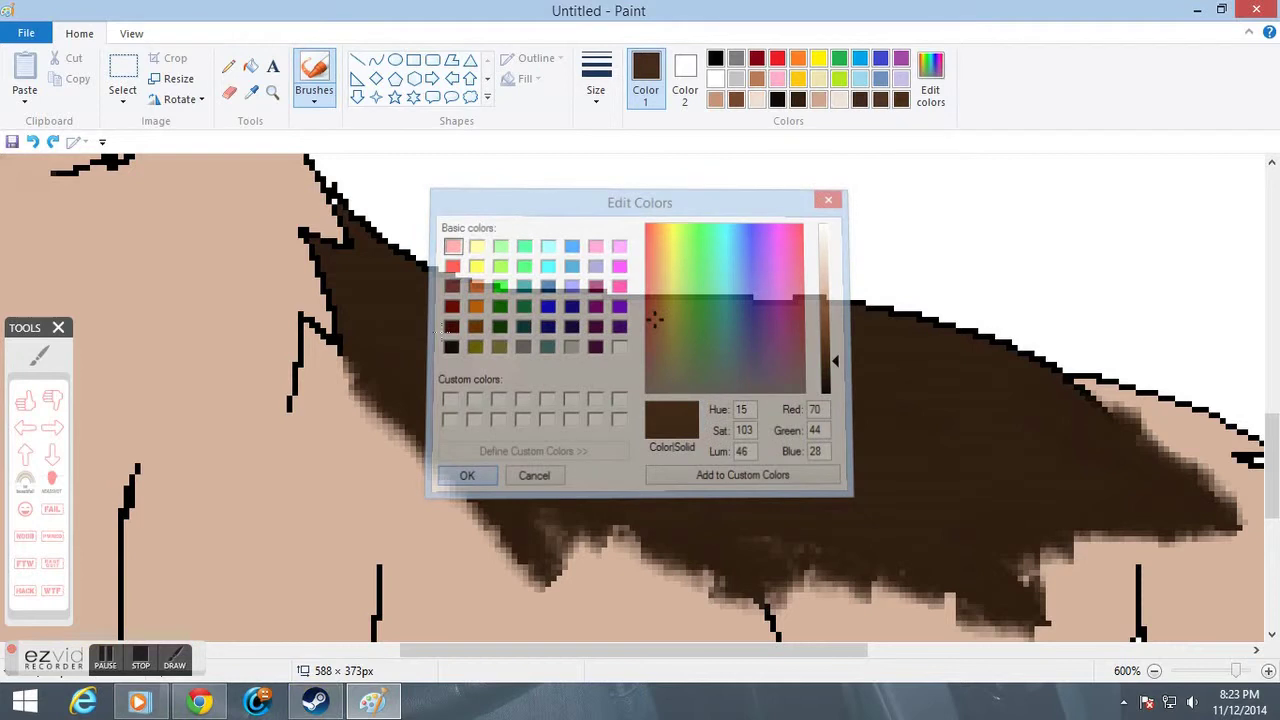
pyautogui.moveTo(365, 282)
pyautogui.mouseDown()
pyautogui.moveTo(820, 350)
pyautogui.moveTo(1078, 452)
pyautogui.moveTo(1143, 494)
pyautogui.moveTo(757, 420)
pyautogui.moveTo(505, 330)
pyautogui.moveTo(540, 362)
pyautogui.mouseUp()
pyautogui.hotkey('ctrl', 'z')
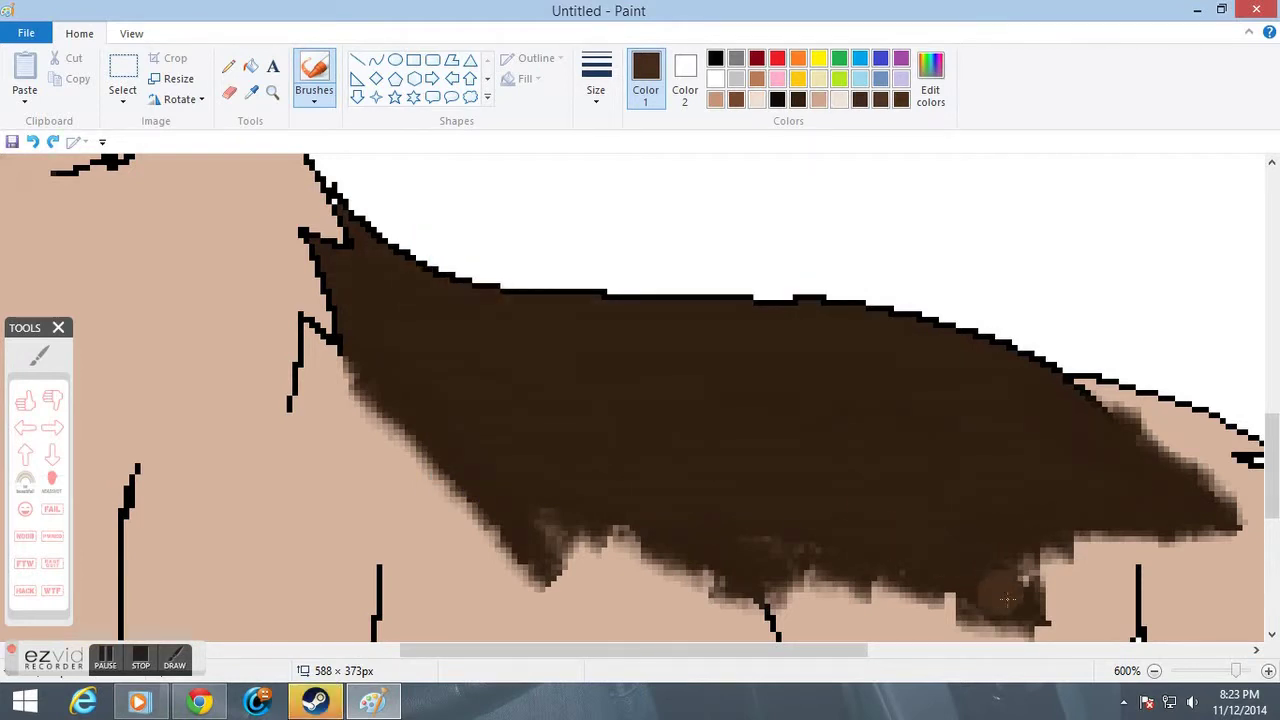
# Sample the body's tan and brush it along the saddle's front, lower and rear edges to clean up the jagged points.
pyautogui.scroll(-3, 1000, 600)
pyautogui.click(251, 91)
pyautogui.click(354, 357)
pyautogui.moveTo(513, 460); pyautogui.dragTo(367, 284)
pyautogui.moveTo(551, 477)
pyautogui.mouseDown()
pyautogui.moveTo(631, 425)
pyautogui.moveTo(736, 474)
pyautogui.mouseUp()
pyautogui.moveTo(737, 486)
pyautogui.mouseDown()
pyautogui.moveTo(783, 496)
pyautogui.moveTo(820, 476)
pyautogui.mouseUp()
pyautogui.moveTo(700, 481)
pyautogui.mouseDown()
pyautogui.moveTo(1020, 535)
pyautogui.moveTo(893, 504)
pyautogui.mouseUp()
pyautogui.moveTo(981, 517); pyautogui.dragTo(1048, 528)
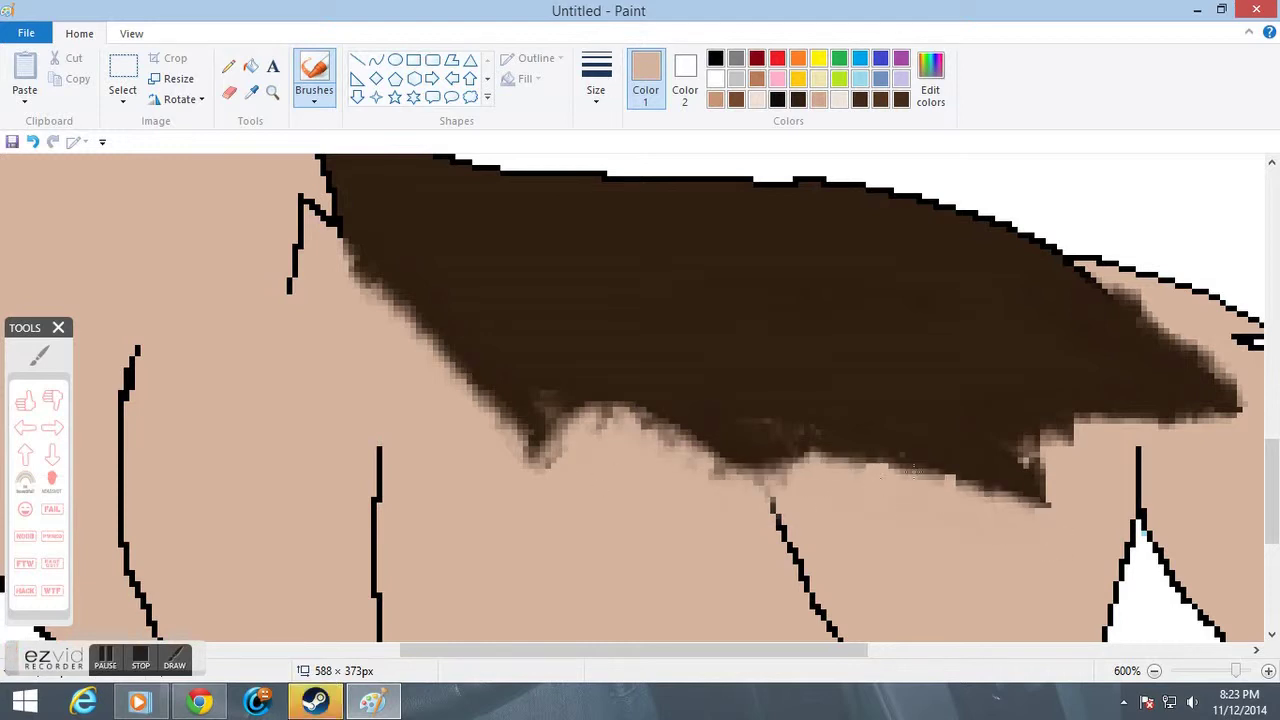
pyautogui.moveTo(1140, 443)
pyautogui.mouseDown()
pyautogui.moveTo(1007, 460)
pyautogui.moveTo(1051, 488)
pyautogui.mouseUp()
pyautogui.scroll(3, 1137, 507)
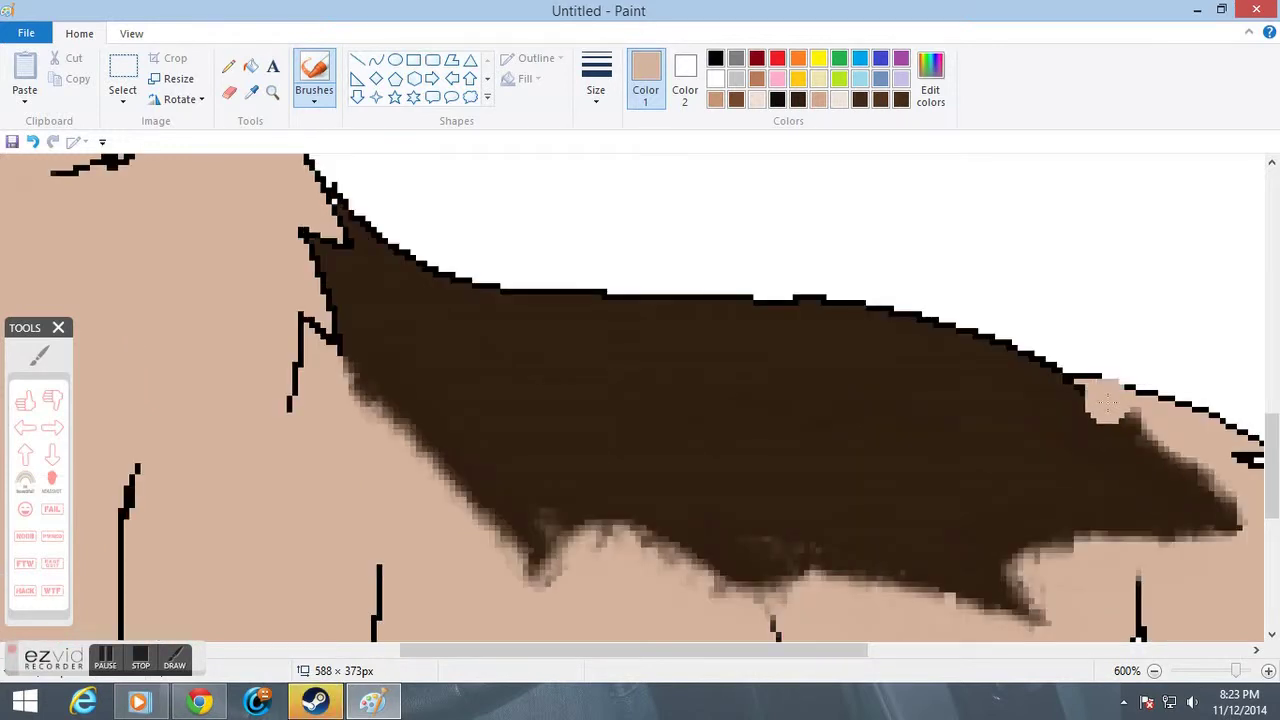
# Retouch the saddle's rear and upper front edges with tan, undoing the strokes that cut too far into the brown.
pyautogui.hotkey('ctrl', 'z')
pyautogui.moveTo(395, 438)
pyautogui.mouseDown()
pyautogui.moveTo(467, 519)
pyautogui.moveTo(419, 485)
pyautogui.moveTo(425, 464)
pyautogui.moveTo(493, 533)
pyautogui.mouseUp()
pyautogui.hotkey('ctrl', 'z')
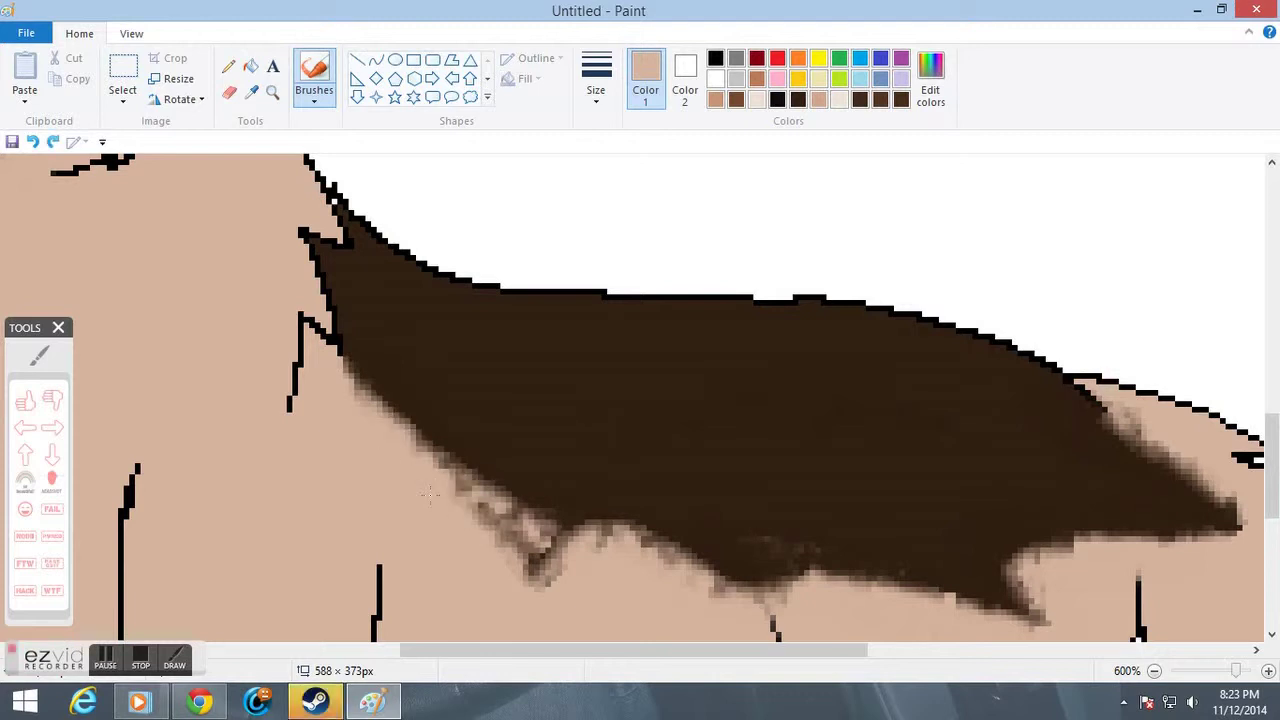
pyautogui.hotkey('ctrl', 'z')
pyautogui.hotkey('ctrl', 'z')
pyautogui.moveTo(366, 350)
pyautogui.mouseDown()
pyautogui.moveTo(348, 394)
pyautogui.moveTo(388, 448)
pyautogui.mouseUp()
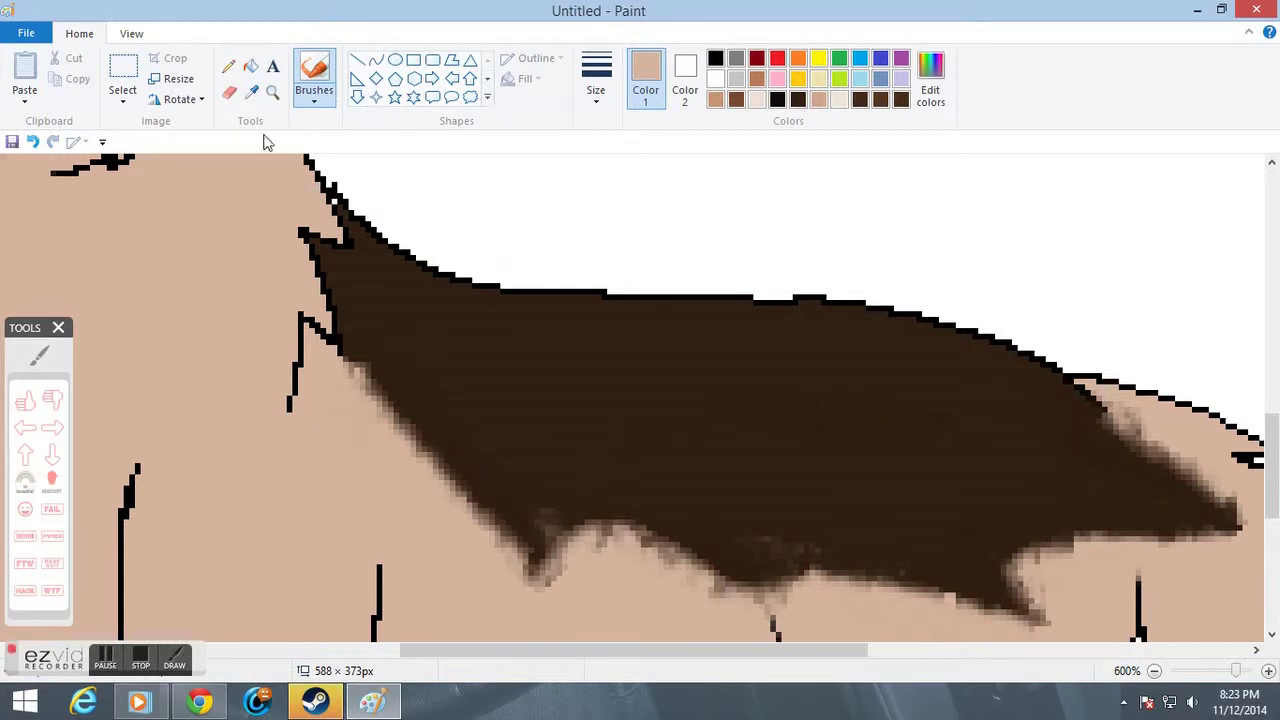
# Sample the body's tan, lighten it slightly and brush this paler tan around the saddle's edge from front to rear.
pyautogui.click(256, 99)
pyautogui.click(660, 370)
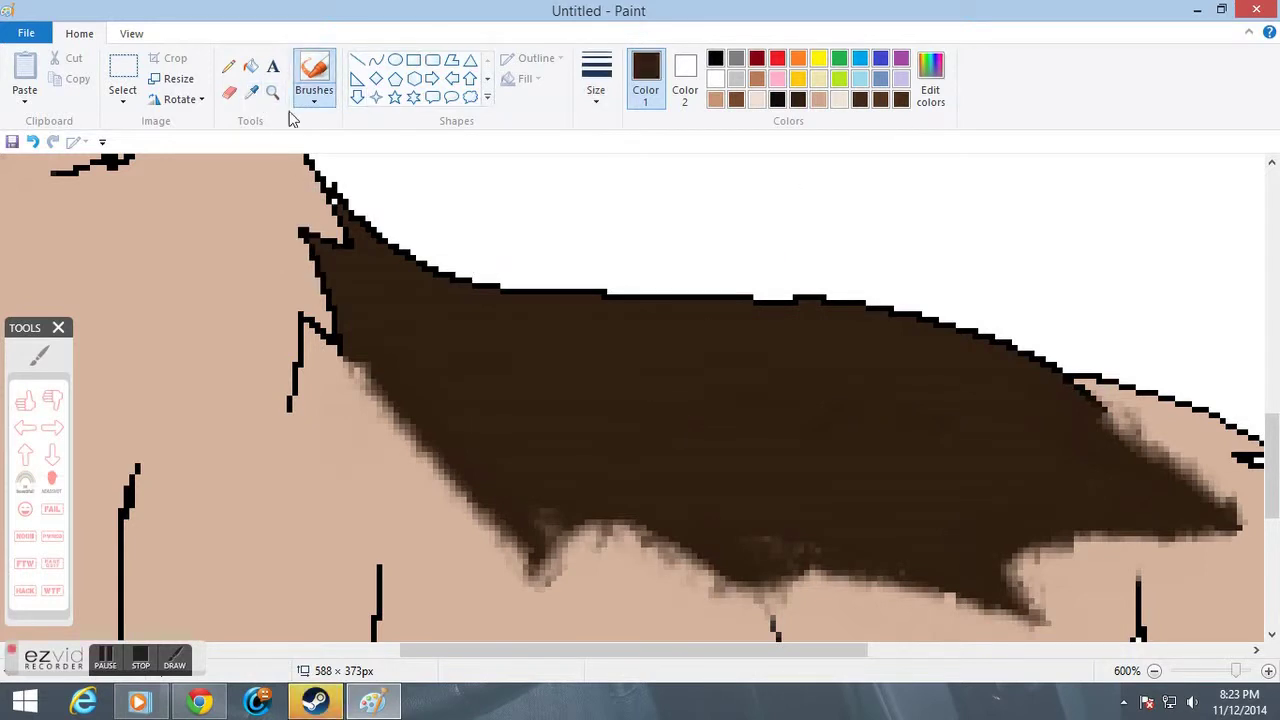
pyautogui.click(252, 92)
pyautogui.click(366, 432)
pyautogui.click(930, 80)
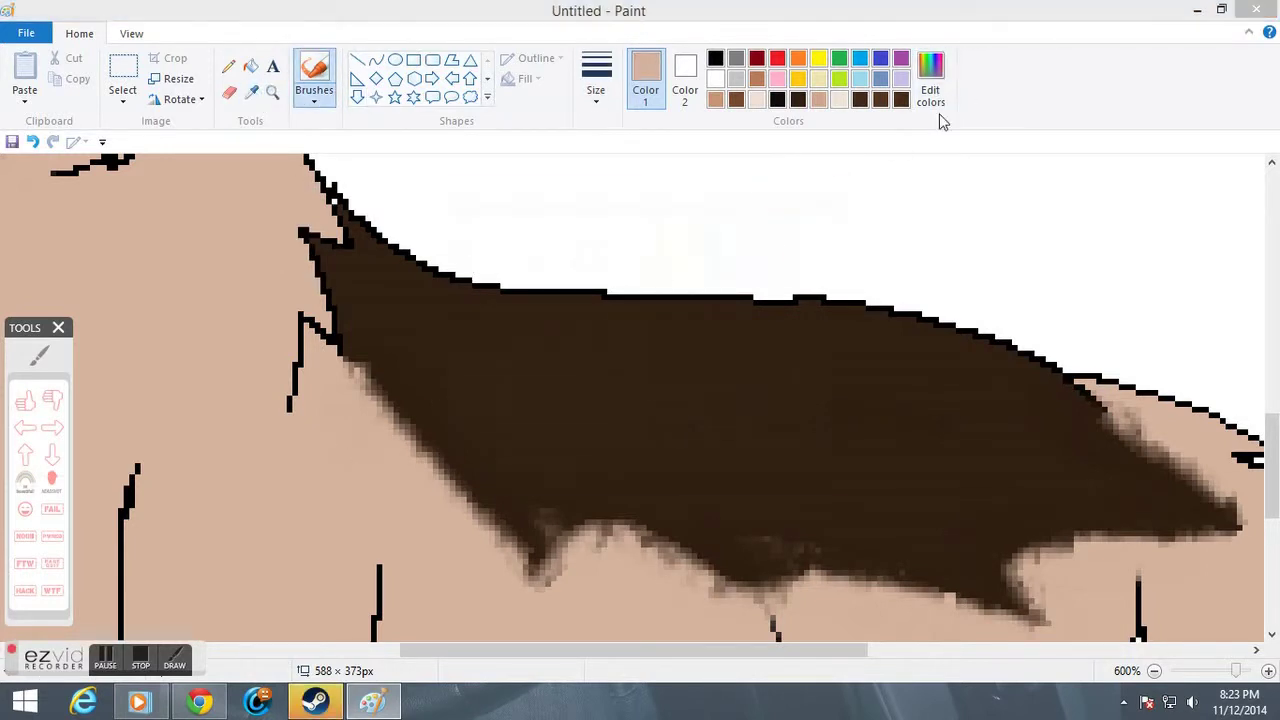
pyautogui.moveTo(845, 267); pyautogui.dragTo(838, 262)
pyautogui.click(462, 474)
pyautogui.moveTo(434, 463)
pyautogui.mouseDown()
pyautogui.moveTo(353, 367)
pyautogui.moveTo(531, 579)
pyautogui.moveTo(619, 531)
pyautogui.moveTo(764, 611)
pyautogui.moveTo(753, 604)
pyautogui.moveTo(882, 586)
pyautogui.moveTo(1056, 626)
pyautogui.moveTo(1022, 558)
pyautogui.moveTo(1239, 535)
pyautogui.moveTo(1062, 376)
pyautogui.mouseUp()
# Try brushing pale tan patches inside the saddle, and undo the strokes.
pyautogui.click(272, 92)
pyautogui.rightClick(314, 279)
pyautogui.rightClick(314, 279)
pyautogui.rightClick(314, 279)
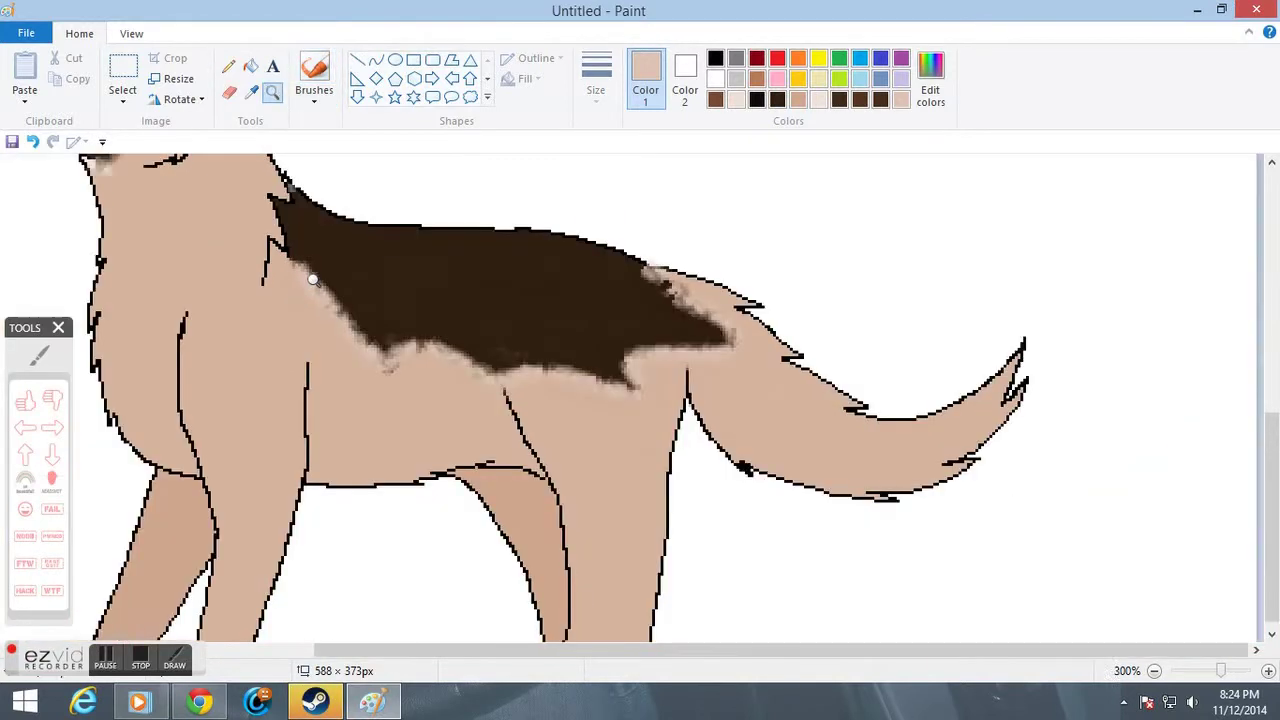
pyautogui.rightClick(314, 279)
pyautogui.rightClick(314, 279)
pyautogui.click(313, 389)
pyautogui.scroll(5, 550, 388)
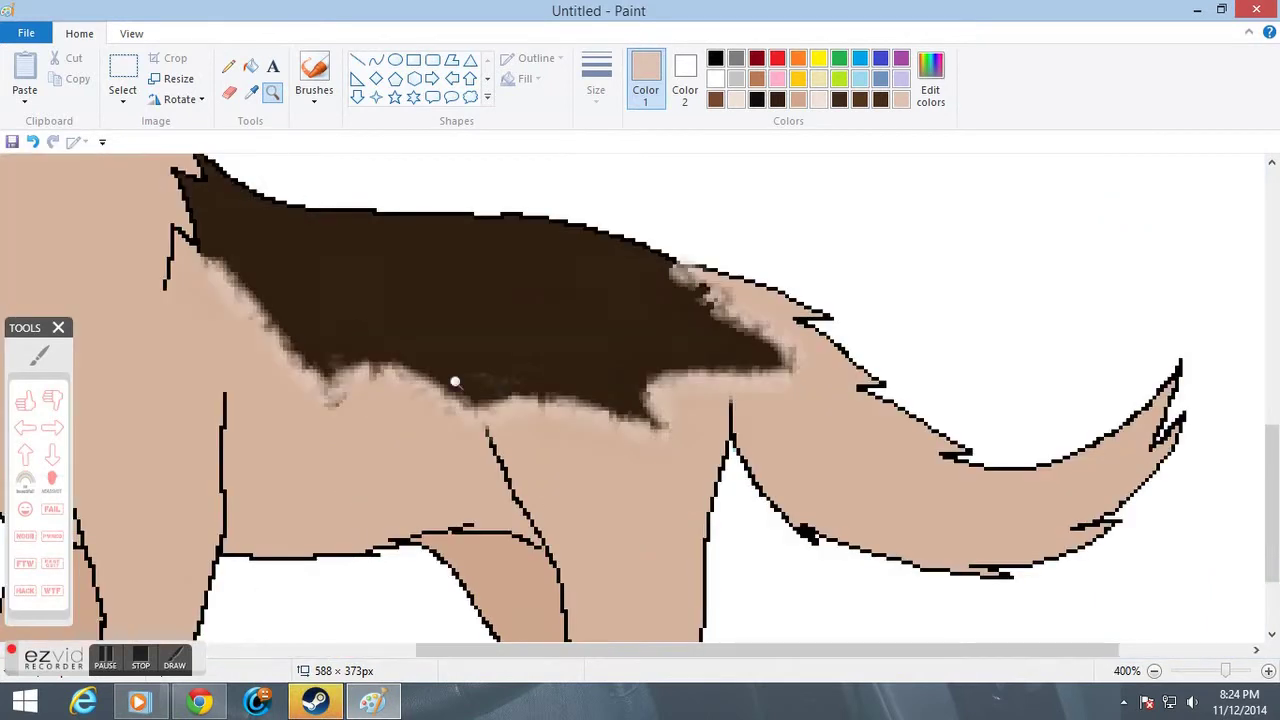
pyautogui.click(314, 72)
pyautogui.moveTo(482, 295); pyautogui.dragTo(655, 368)
pyautogui.moveTo(1012, 398); pyautogui.dragTo(940, 392)
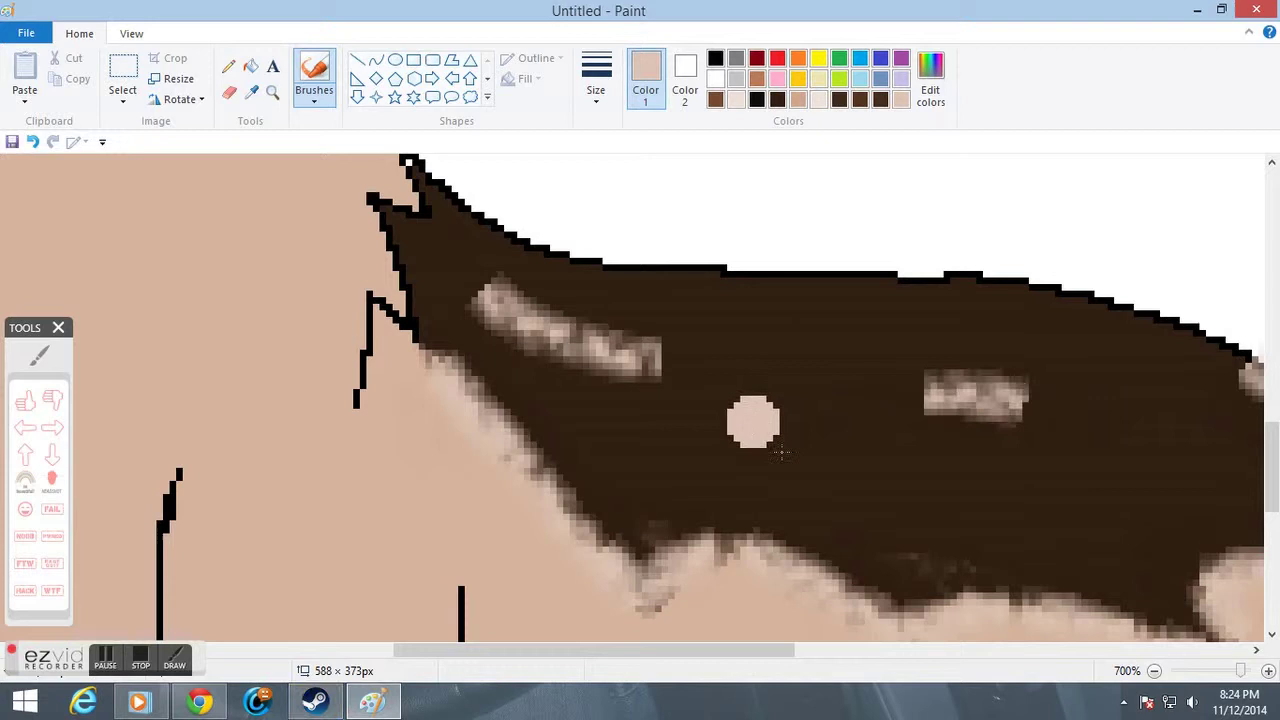
pyautogui.moveTo(781, 452); pyautogui.dragTo(830, 450)
pyautogui.hotkey('ctrl', 'z')
pyautogui.hotkey('ctrl', 'z')
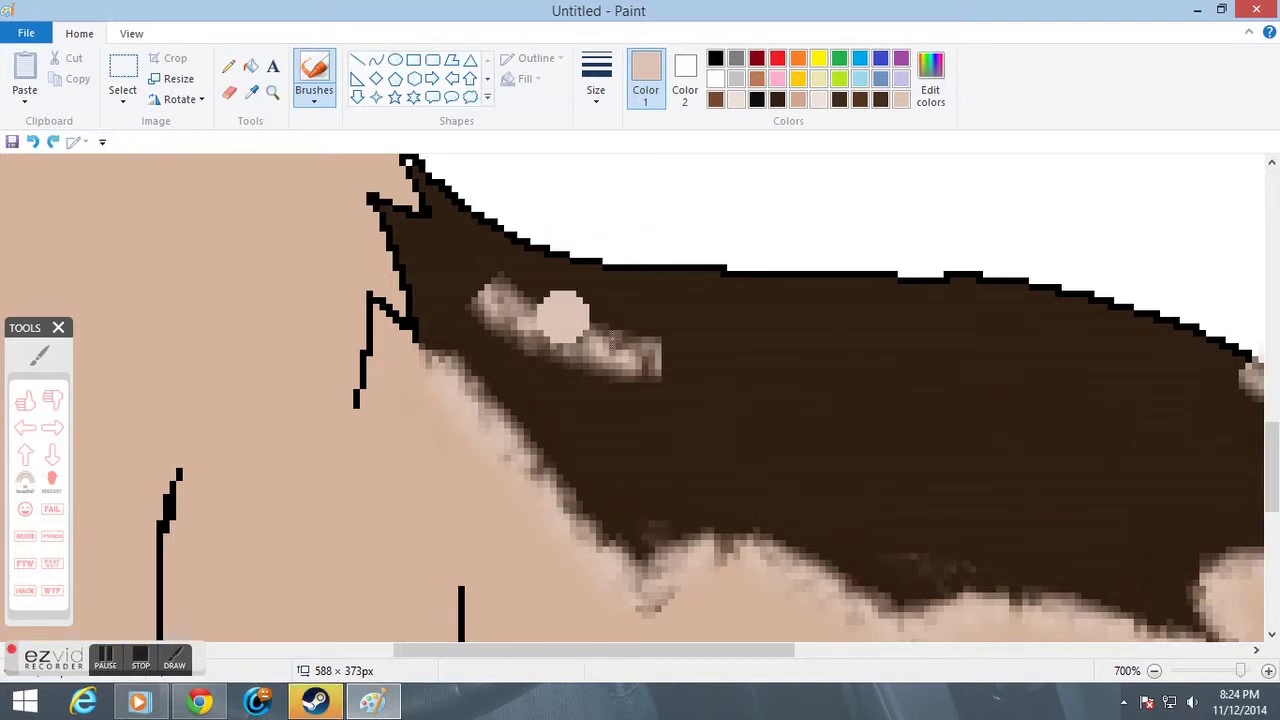
pyautogui.hotkey('ctrl', 'z')
# Pencil a jagged pale tan dividing line across the saddle from the neck fur to the rear of the back.
pyautogui.click(228, 66)
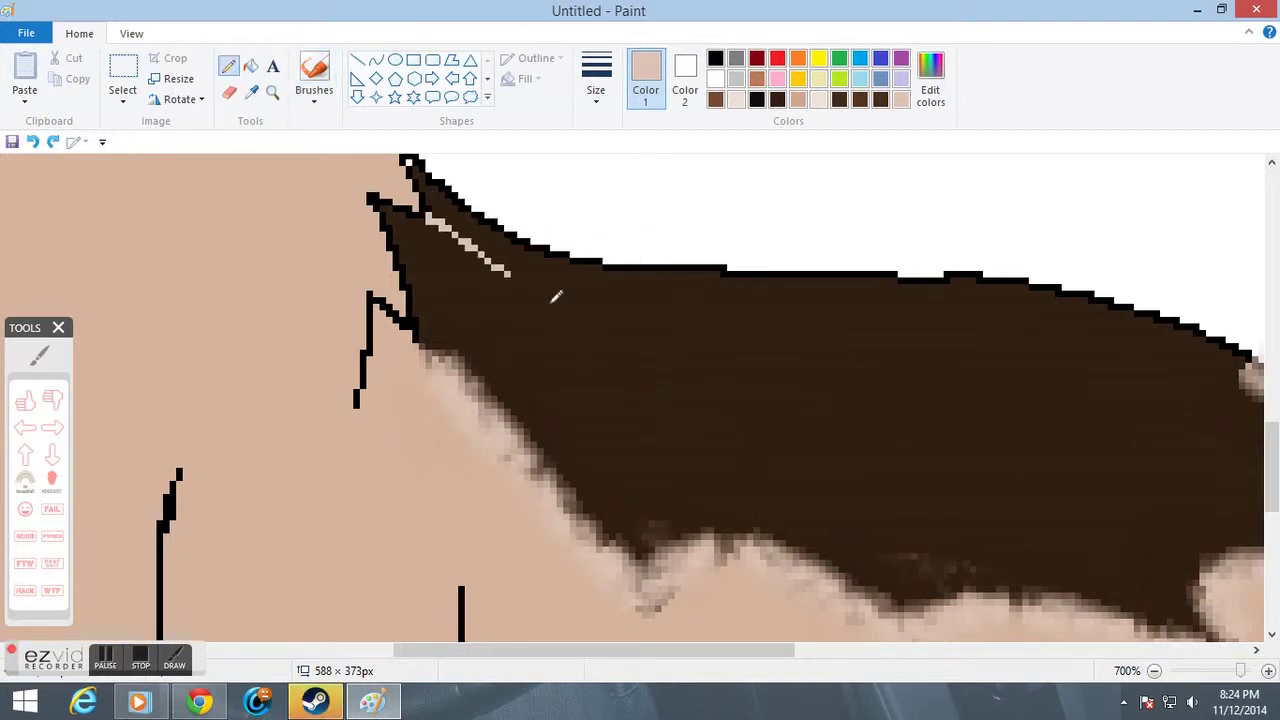
pyautogui.moveTo(659, 335); pyautogui.dragTo(1035, 430)
pyautogui.moveTo(929, 390); pyautogui.dragTo(1224, 390)
pyautogui.moveTo(1102, 358); pyautogui.dragTo(1245, 382)
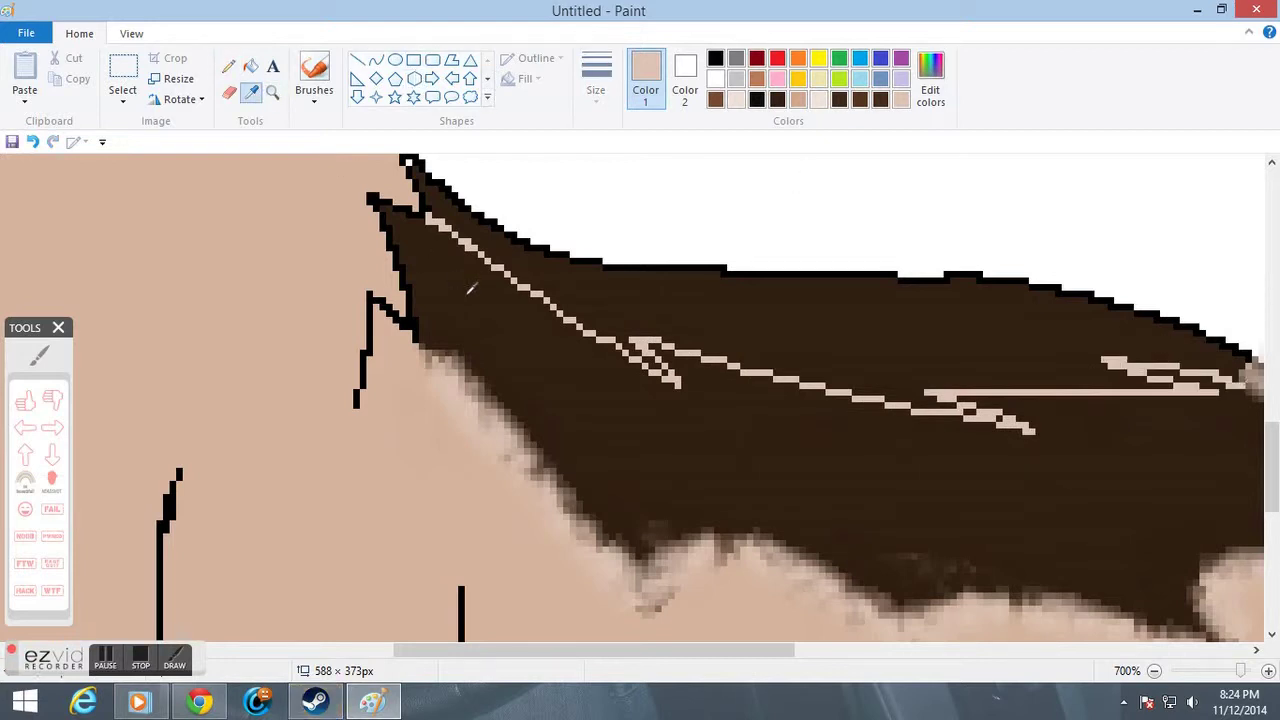
# Try filling the saddle above the jagged line with near-black brown (RGB 18, 12, 7), undo the fill and mix a lighter brown.
pyautogui.click(470, 288)
pyautogui.click(930, 85)
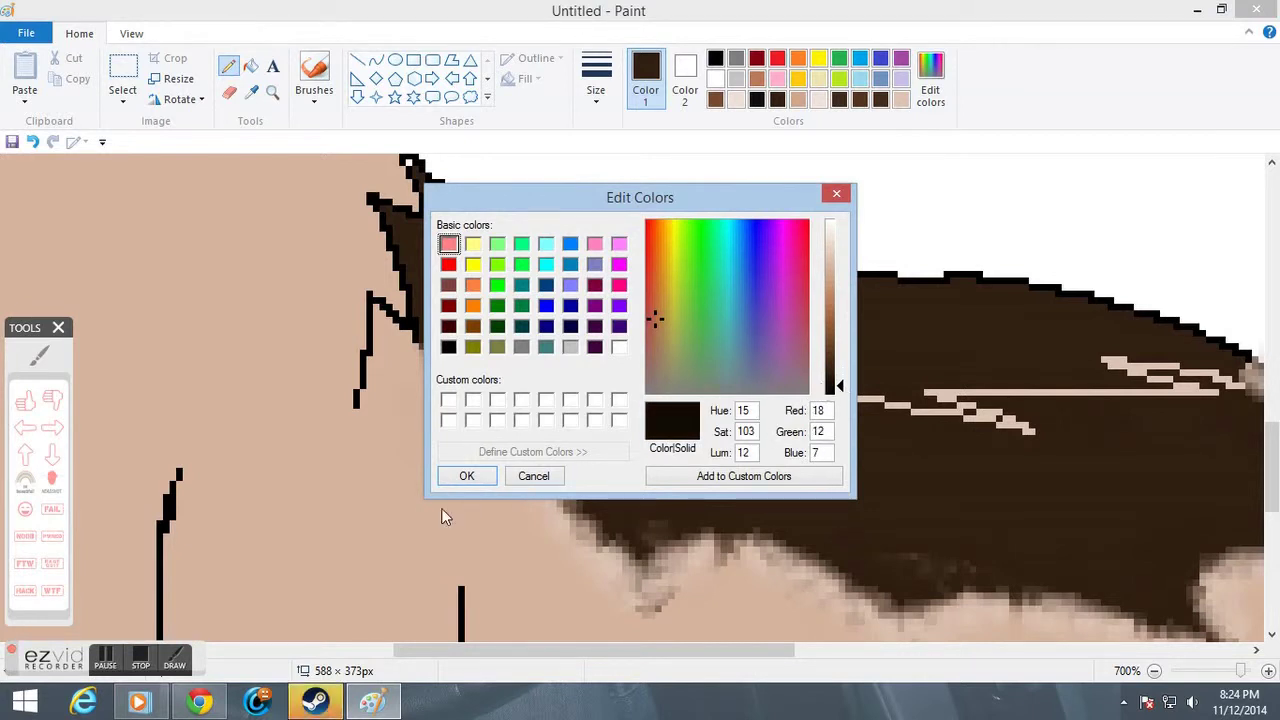
pyautogui.click(466, 475)
pyautogui.click(250, 65)
pyautogui.click(743, 329)
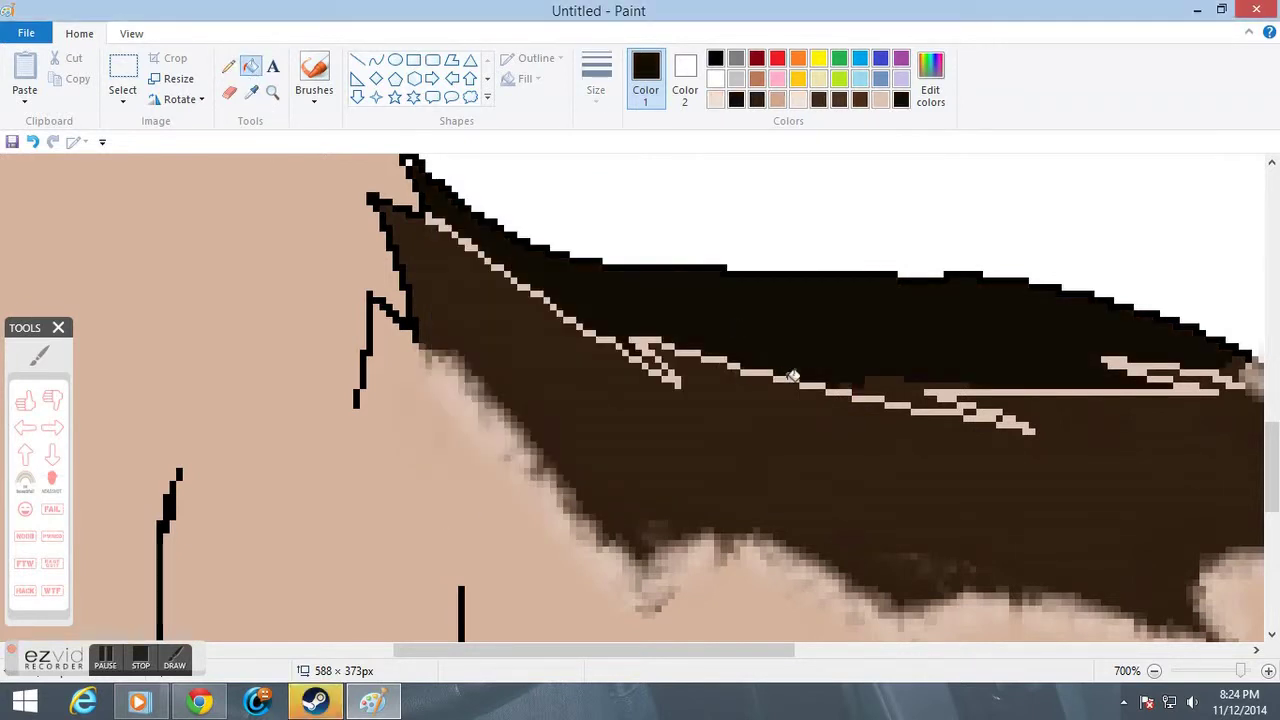
pyautogui.hotkey('ctrl', 'z')
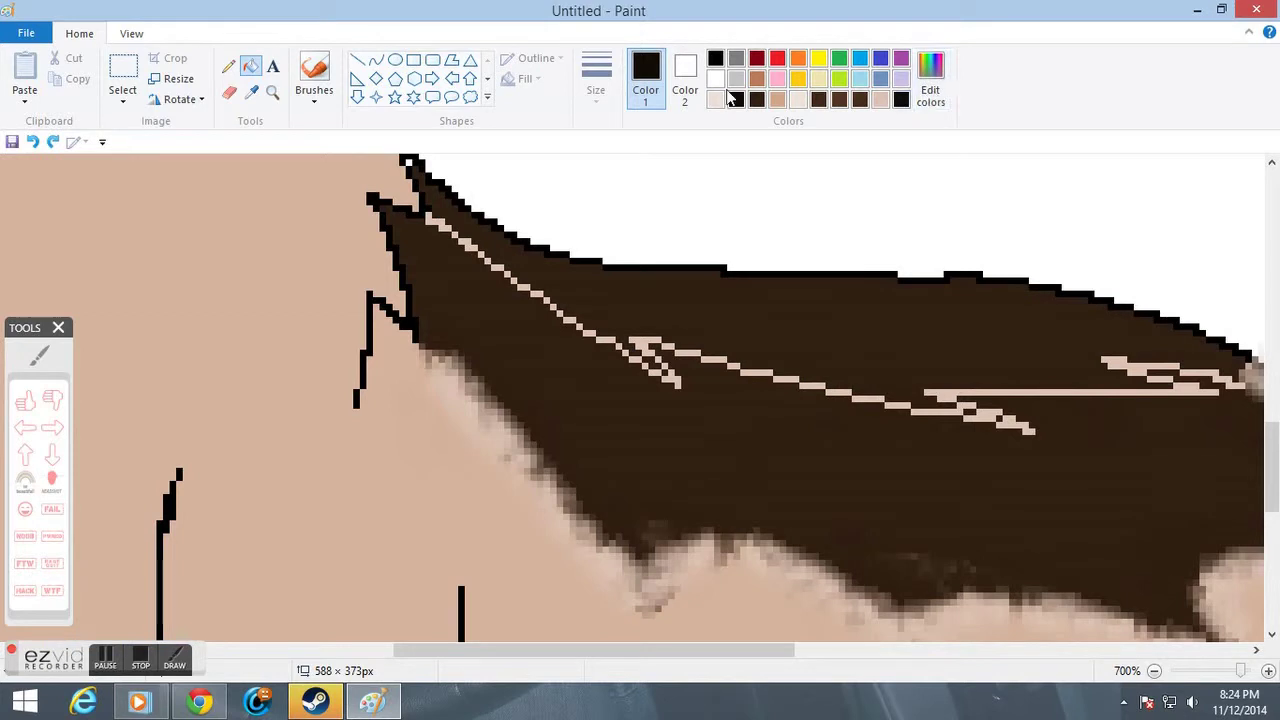
pyautogui.click(930, 80)
pyautogui.click(840, 376)
pyautogui.click(466, 476)
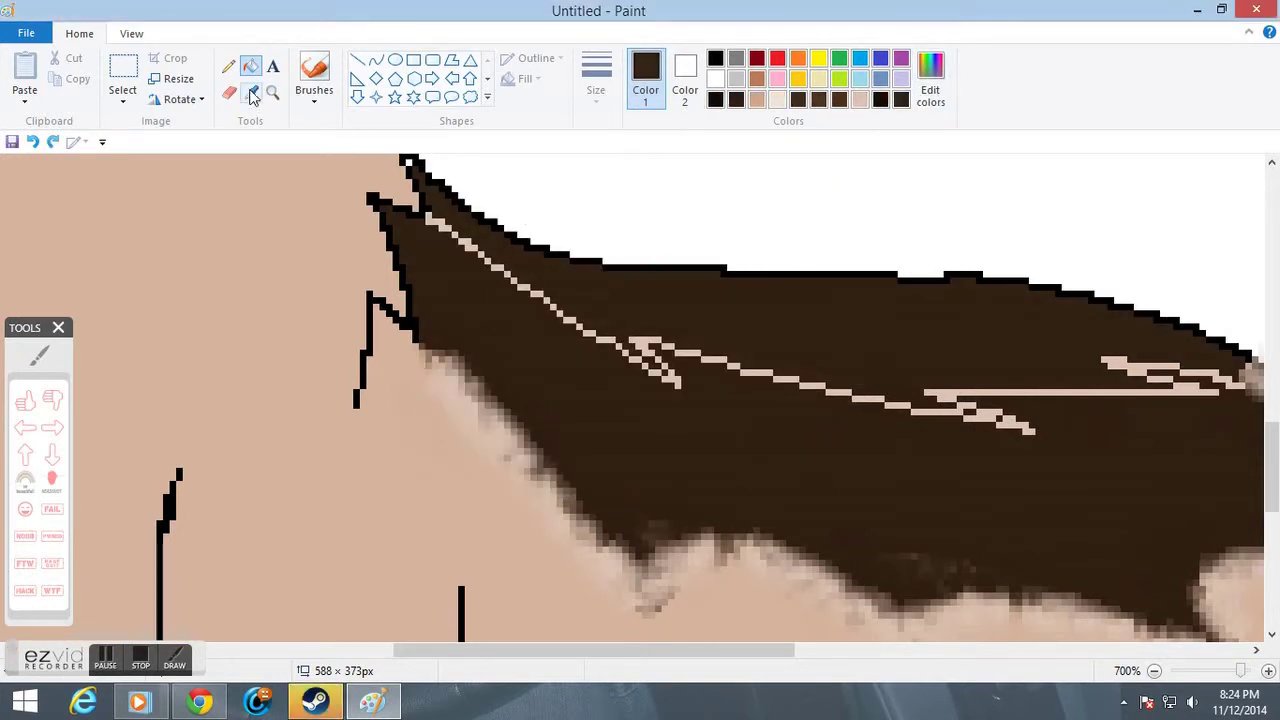
# Undo the jagged pale line, and darken the saddle's sampled brown to RGB 31, 19, 12.
pyautogui.click(515, 304)
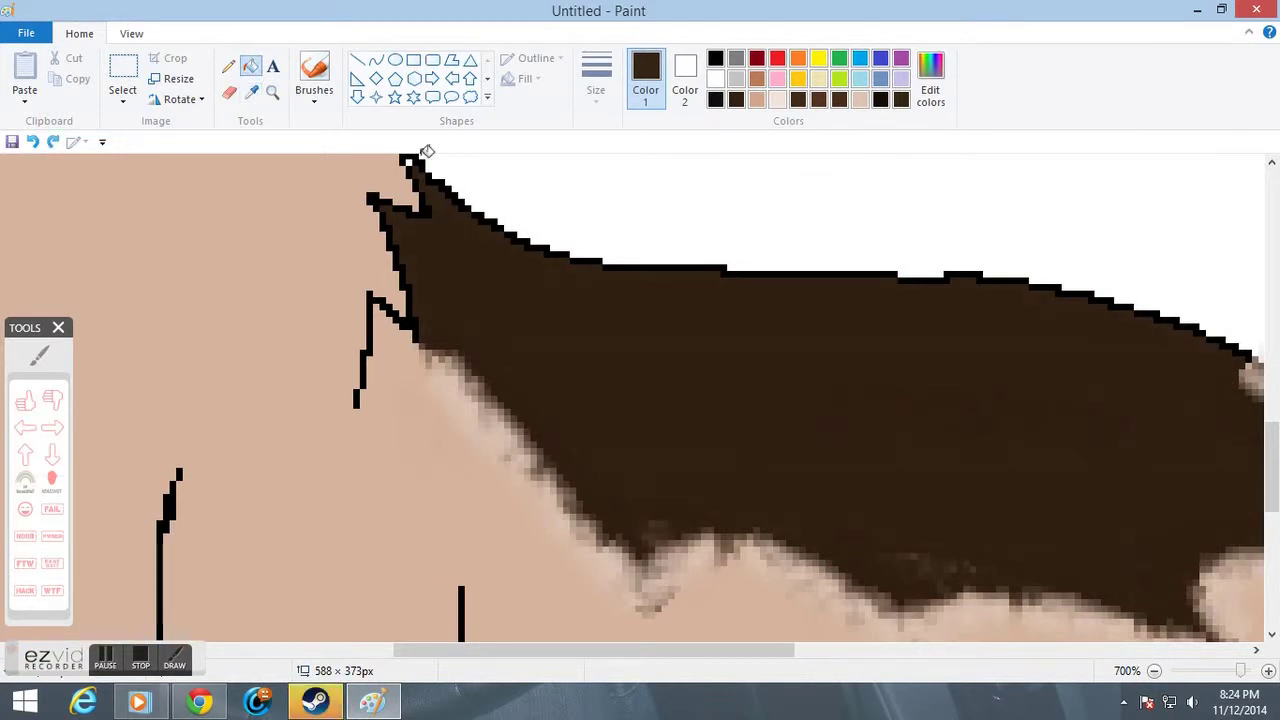
pyautogui.click(930, 80)
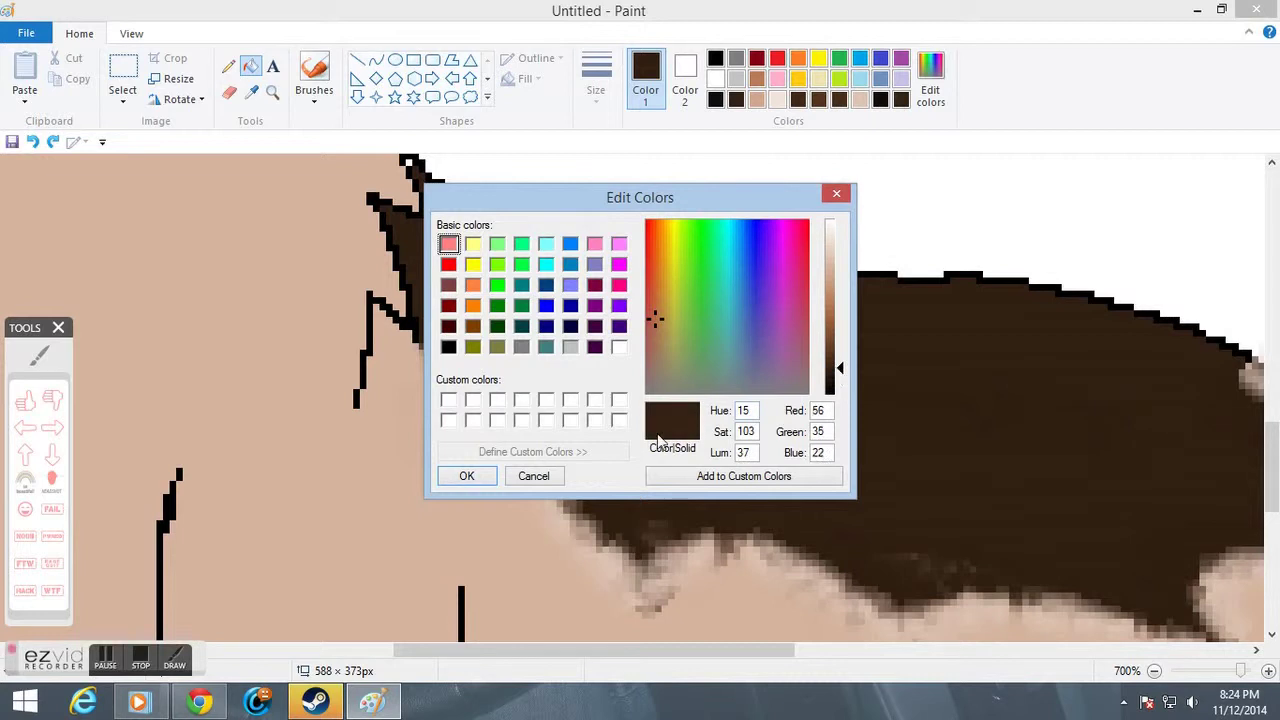
pyautogui.click(546, 479)
pyautogui.click(927, 94)
pyautogui.click(479, 480)
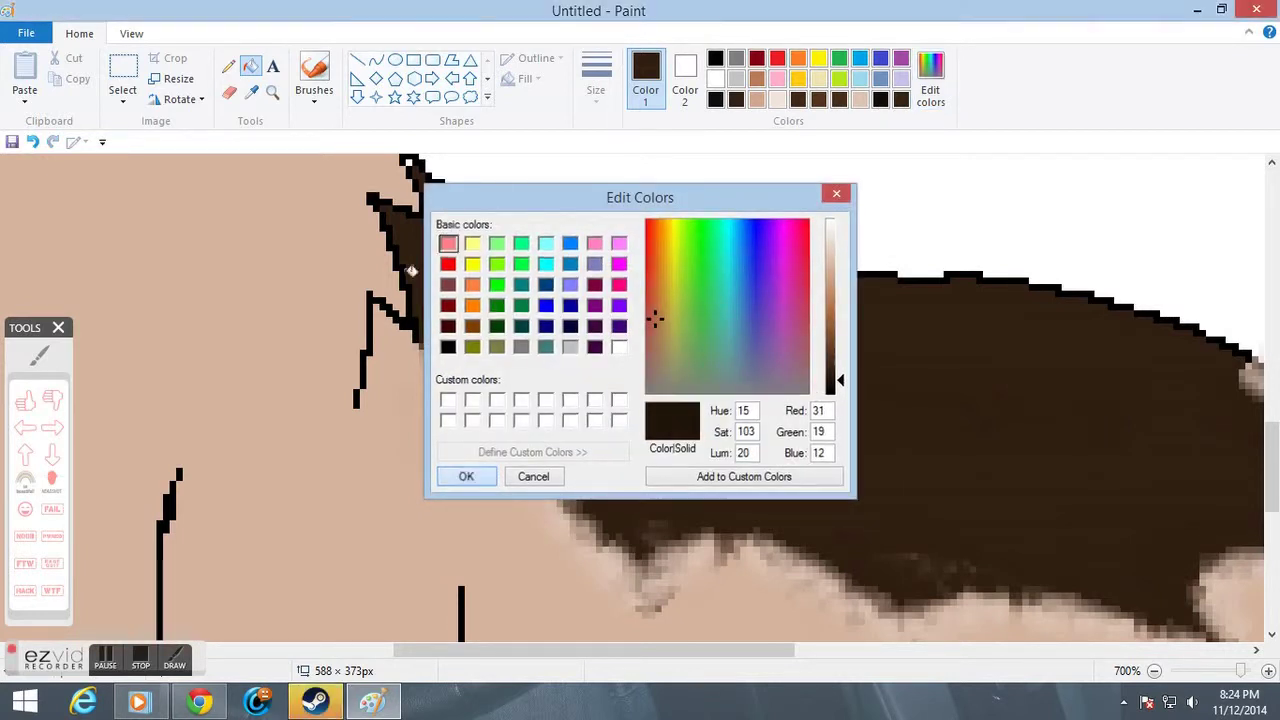
# Pencil a smooth darker brown line along the saddle from neck to rear and fill the strip above it.
pyautogui.click(228, 66)
pyautogui.moveTo(512, 303)
pyautogui.mouseDown()
pyautogui.moveTo(823, 362)
pyautogui.moveTo(1045, 363)
pyautogui.moveTo(1198, 380)
pyautogui.mouseUp()
pyautogui.scroll(-2, 1176, 388)
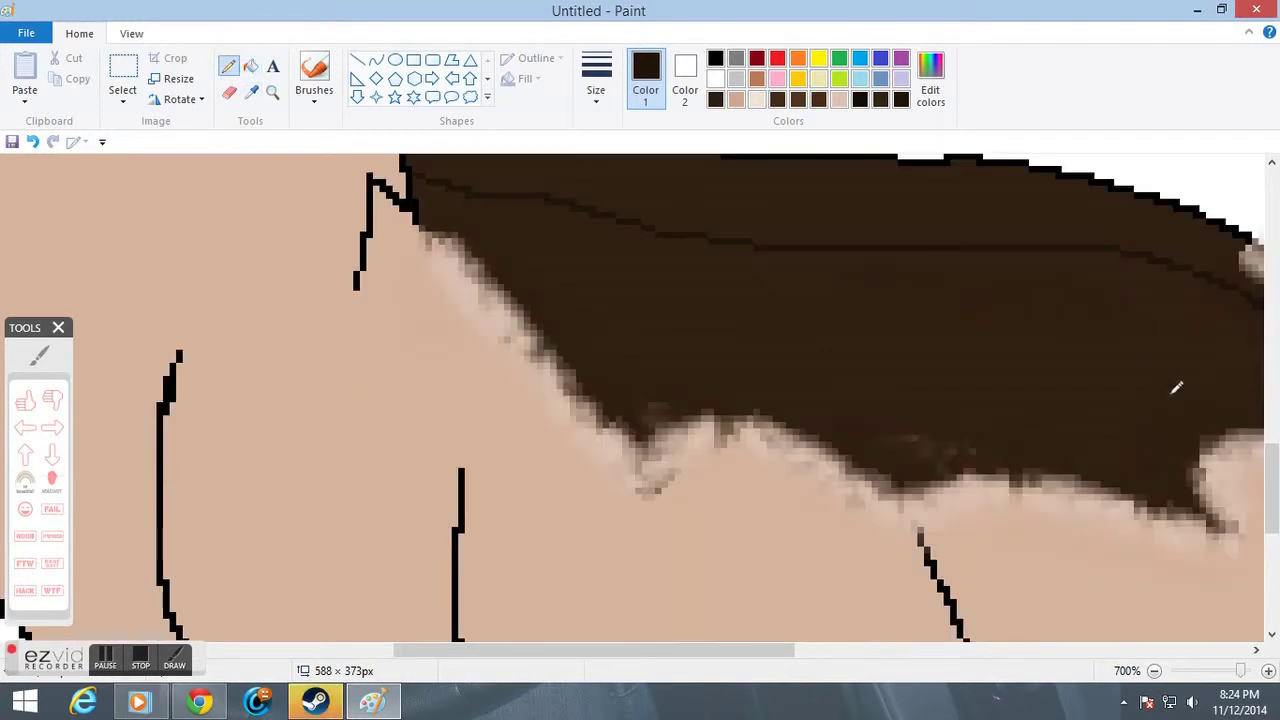
pyautogui.scroll(2, 1179, 374)
pyautogui.click(250, 66)
pyautogui.click(608, 295)
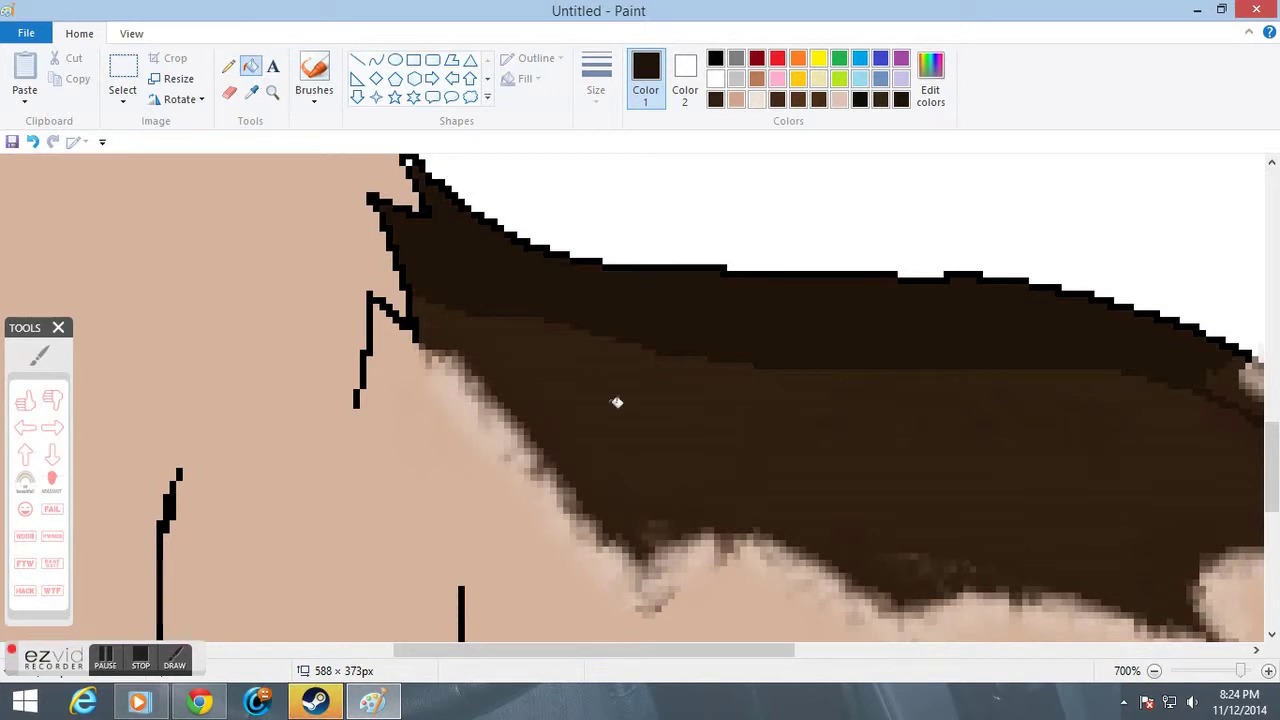
# Fill the remaining lighter gap at the rear end of the dark strip with the darker brown.
pyautogui.moveTo(486, 655); pyautogui.dragTo(585, 660)
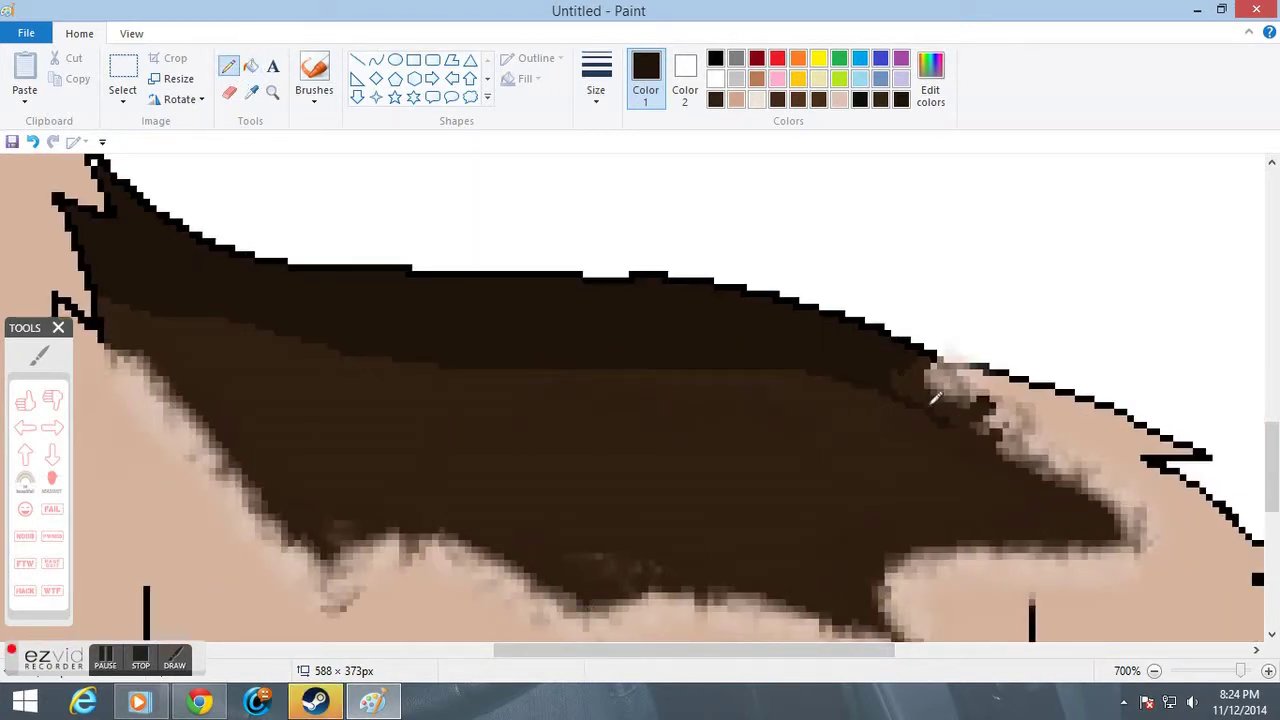
pyautogui.click(250, 66)
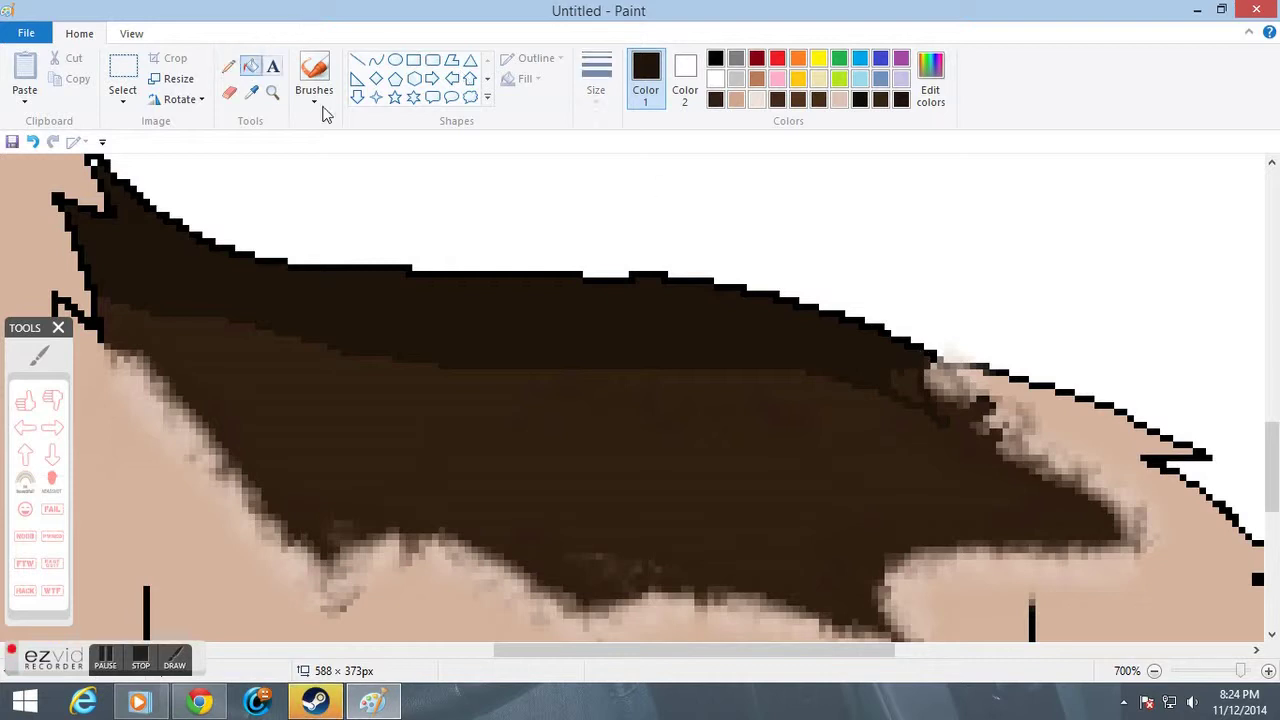
pyautogui.click(229, 66)
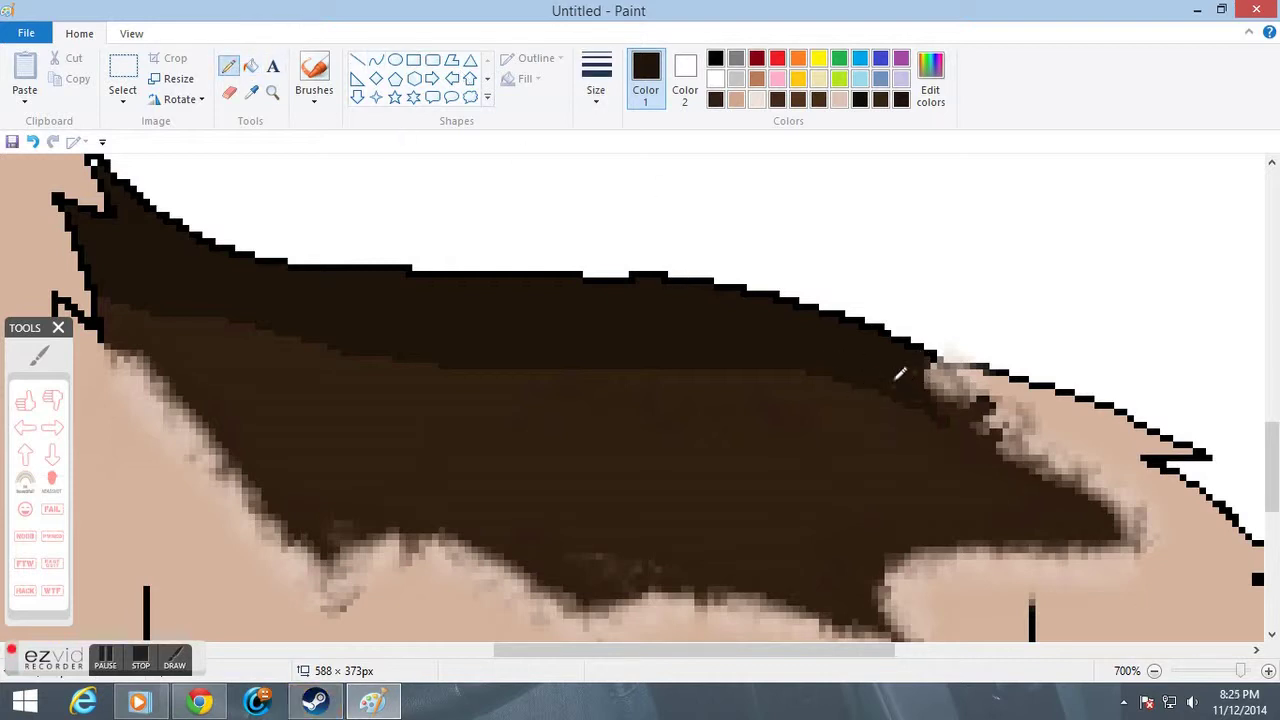
# Try brushing the darker brown along the lower border of the dark strip, and undo the strokes.
pyautogui.click(271, 91)
pyautogui.rightClick(390, 220)
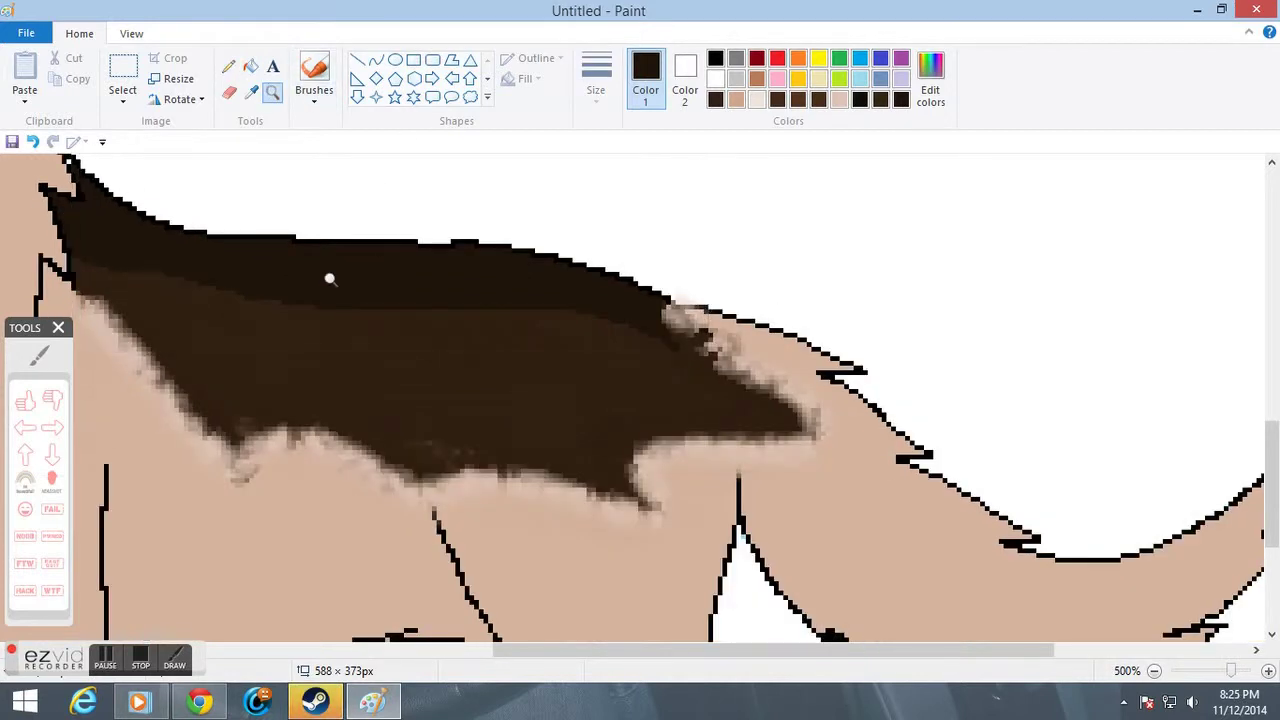
pyautogui.click(329, 277)
pyautogui.click(226, 266)
pyautogui.click(314, 72)
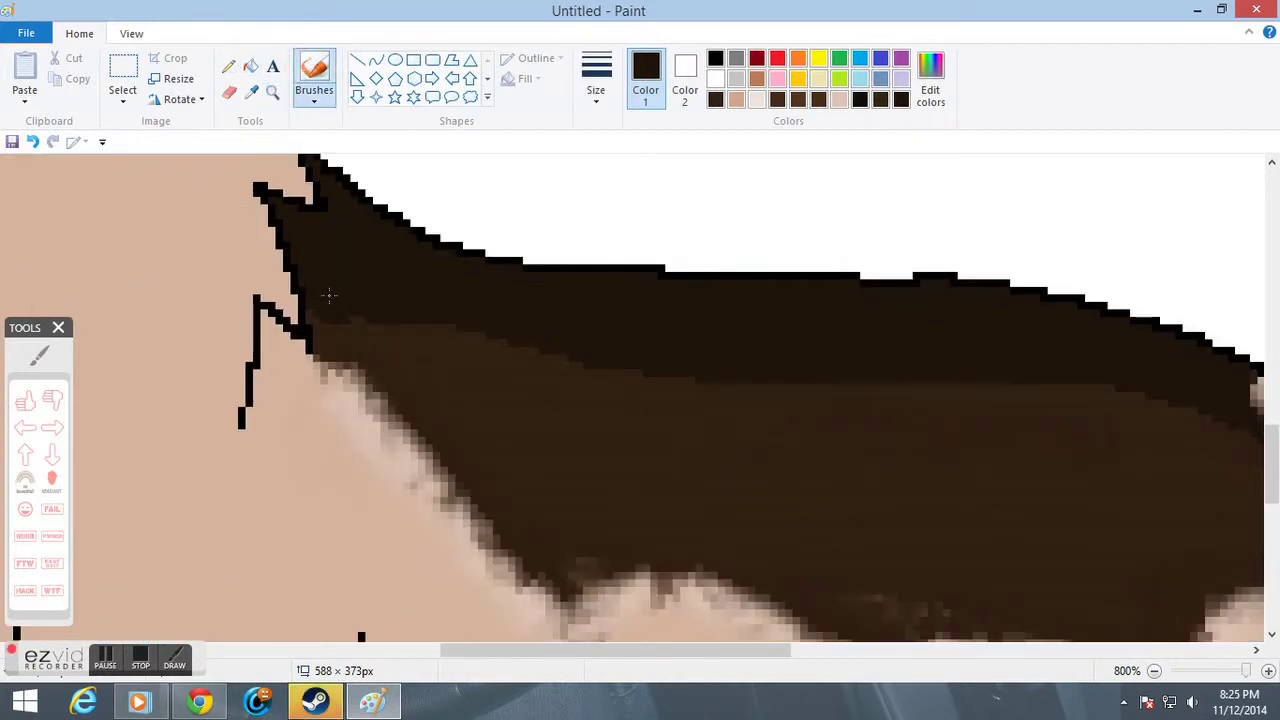
pyautogui.moveTo(806, 390)
pyautogui.mouseDown()
pyautogui.moveTo(1120, 400)
pyautogui.moveTo(1020, 386)
pyautogui.mouseUp()
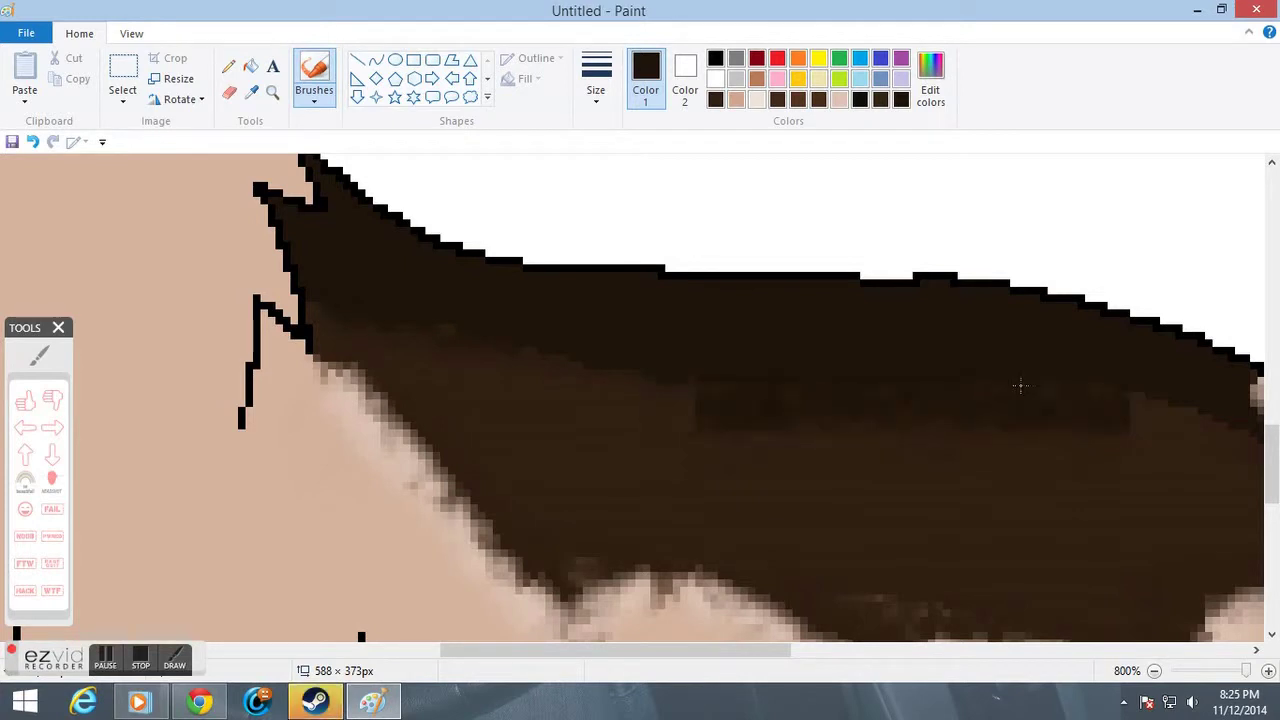
pyautogui.hotkey('ctrl', 'z')
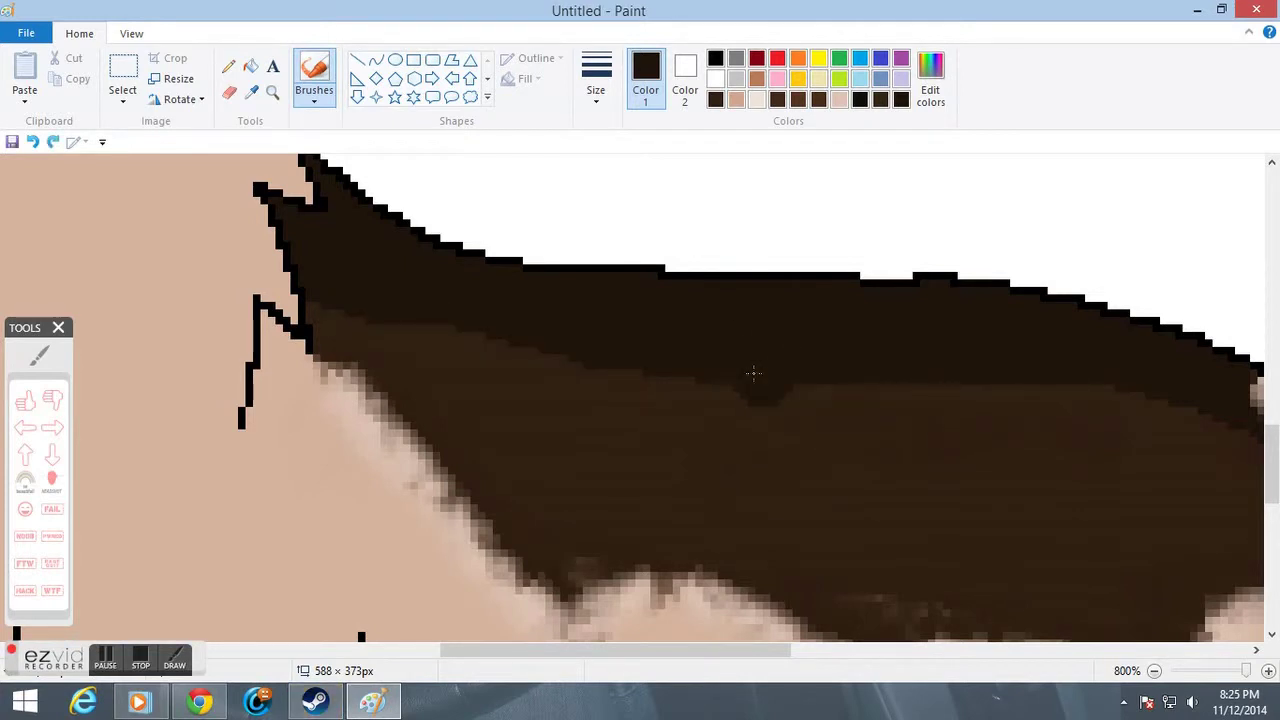
# Brush the darker brown along the dark strip's lower border, from the neck fur to the rear, to blend it into the saddle.
pyautogui.moveTo(318, 304)
pyautogui.mouseDown()
pyautogui.moveTo(426, 319)
pyautogui.moveTo(309, 310)
pyautogui.moveTo(338, 336)
pyautogui.moveTo(406, 307)
pyautogui.moveTo(556, 367)
pyautogui.moveTo(894, 419)
pyautogui.moveTo(869, 455)
pyautogui.moveTo(1011, 434)
pyautogui.moveTo(838, 404)
pyautogui.moveTo(769, 335)
pyautogui.mouseUp()
pyautogui.moveTo(447, 644); pyautogui.dragTo(543, 612)
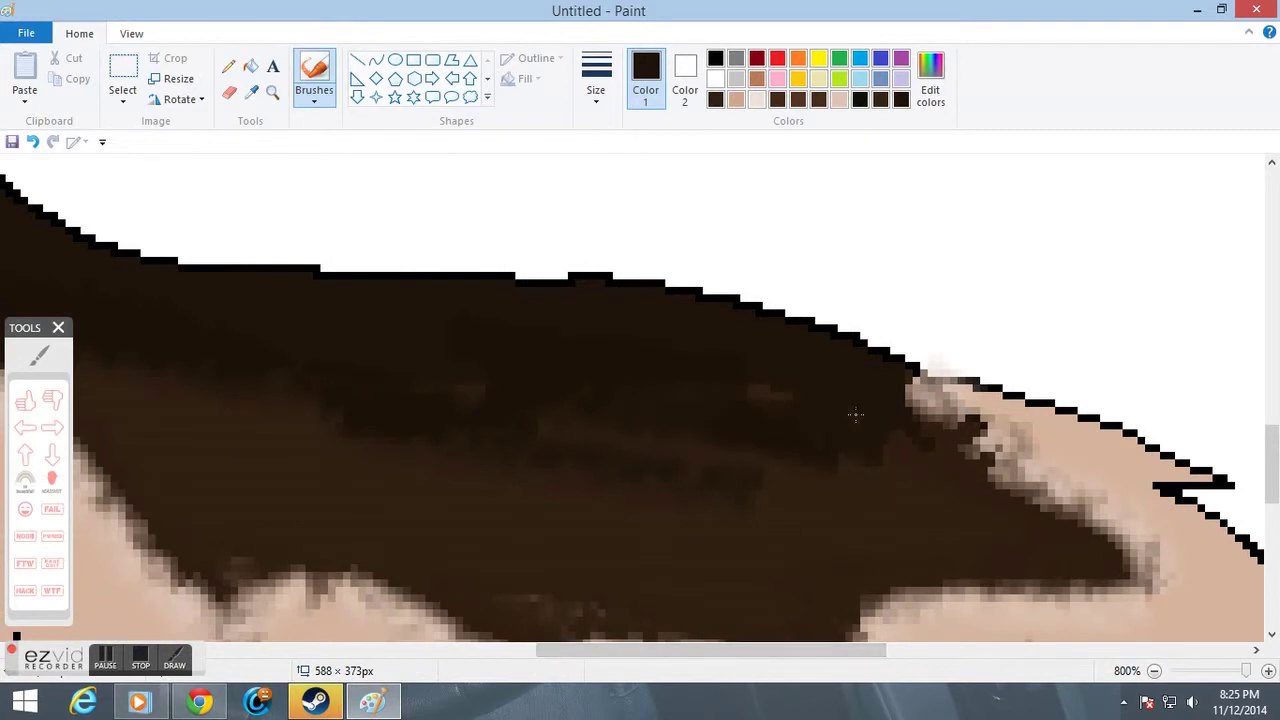
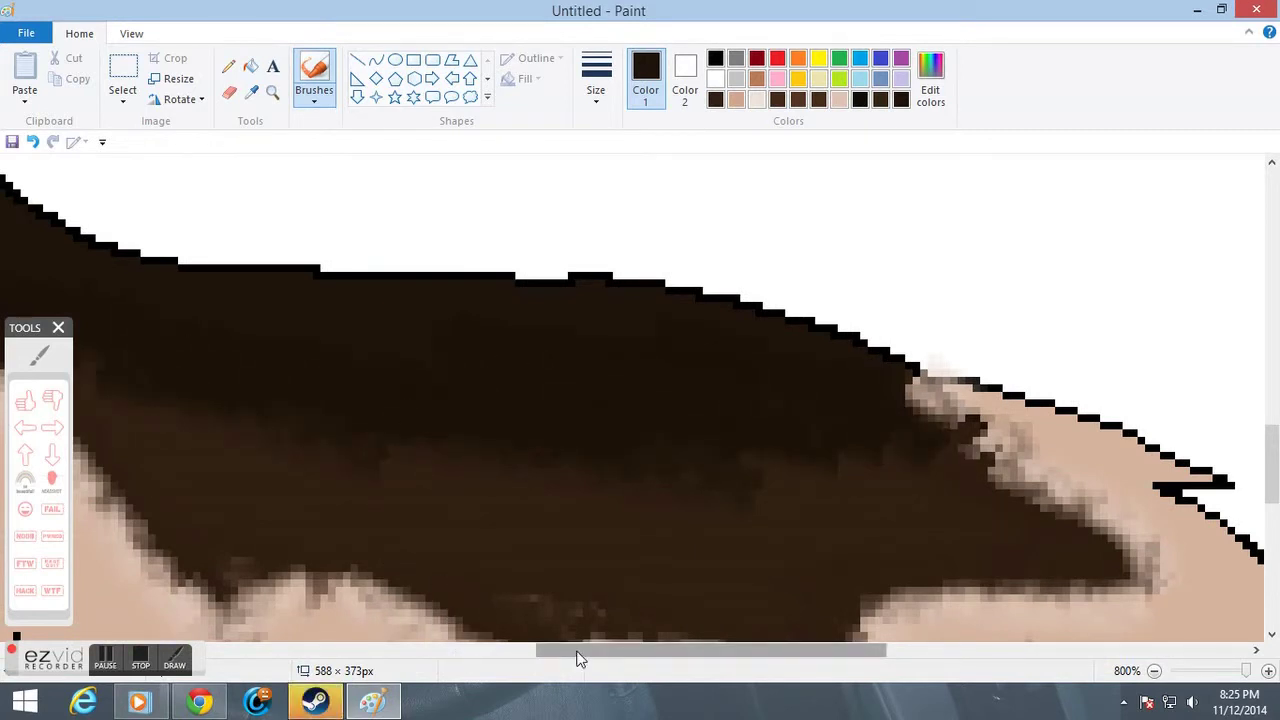
pyautogui.moveTo(578, 657); pyautogui.dragTo(414, 657)
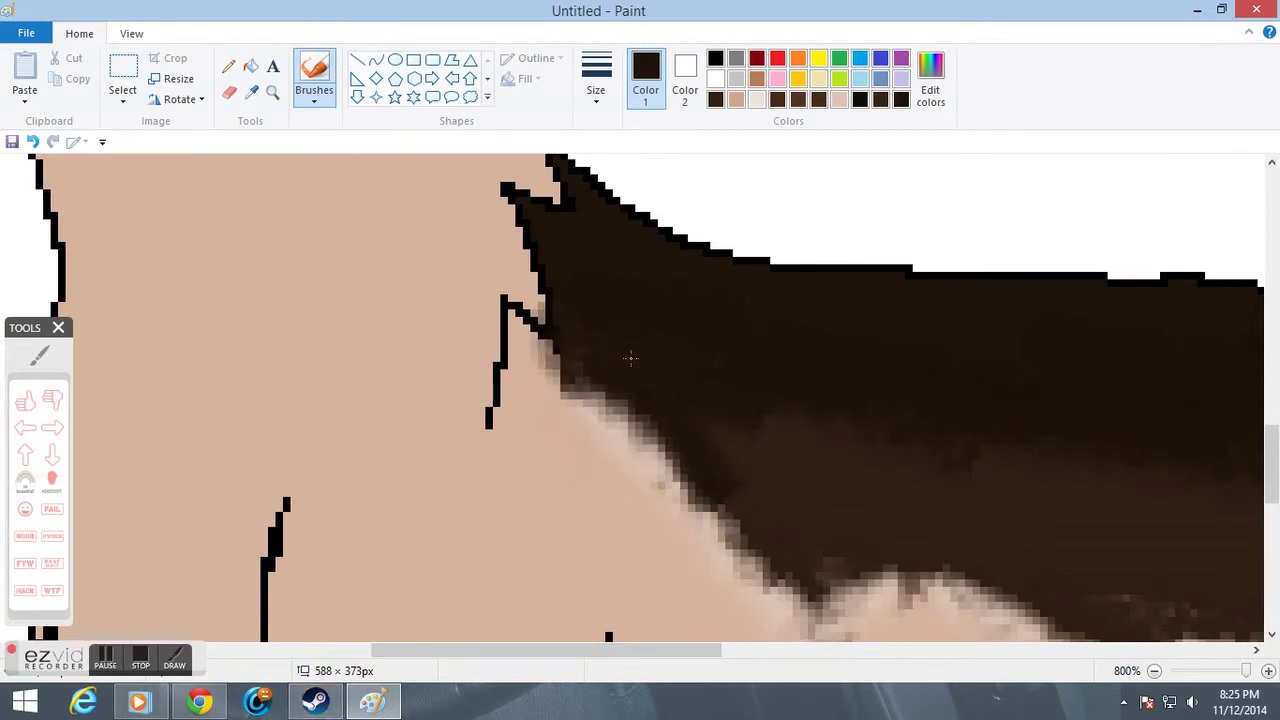
pyautogui.click(372, 628)
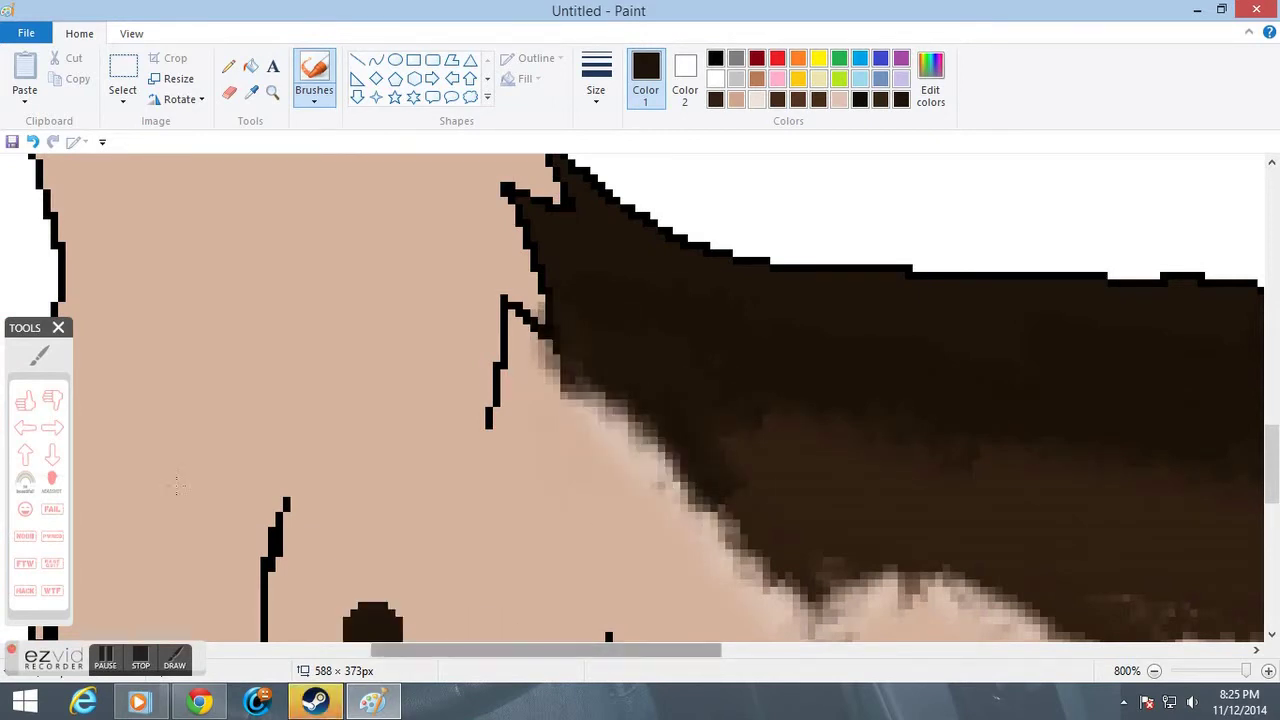
# Pencil a jagged white line from below the muzzle down the chest to the front leg line, and fill the chest in front with white.
pyautogui.click(273, 93)
pyautogui.rightClick(474, 322)
pyautogui.rightClick(472, 320)
pyautogui.rightClick(466, 317)
pyautogui.rightClick(461, 314)
pyautogui.rightClick(450, 310)
pyautogui.rightClick(420, 302)
pyautogui.rightClick(389, 297)
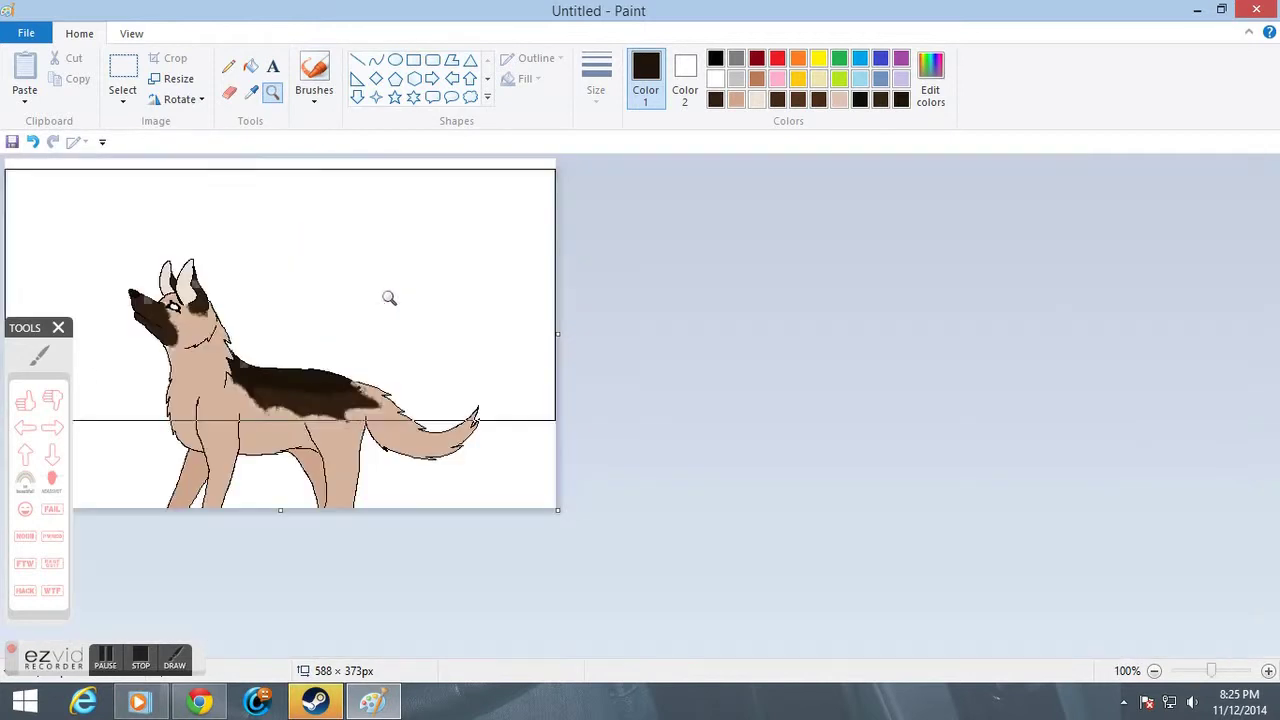
pyautogui.scroll(4, 348, 458)
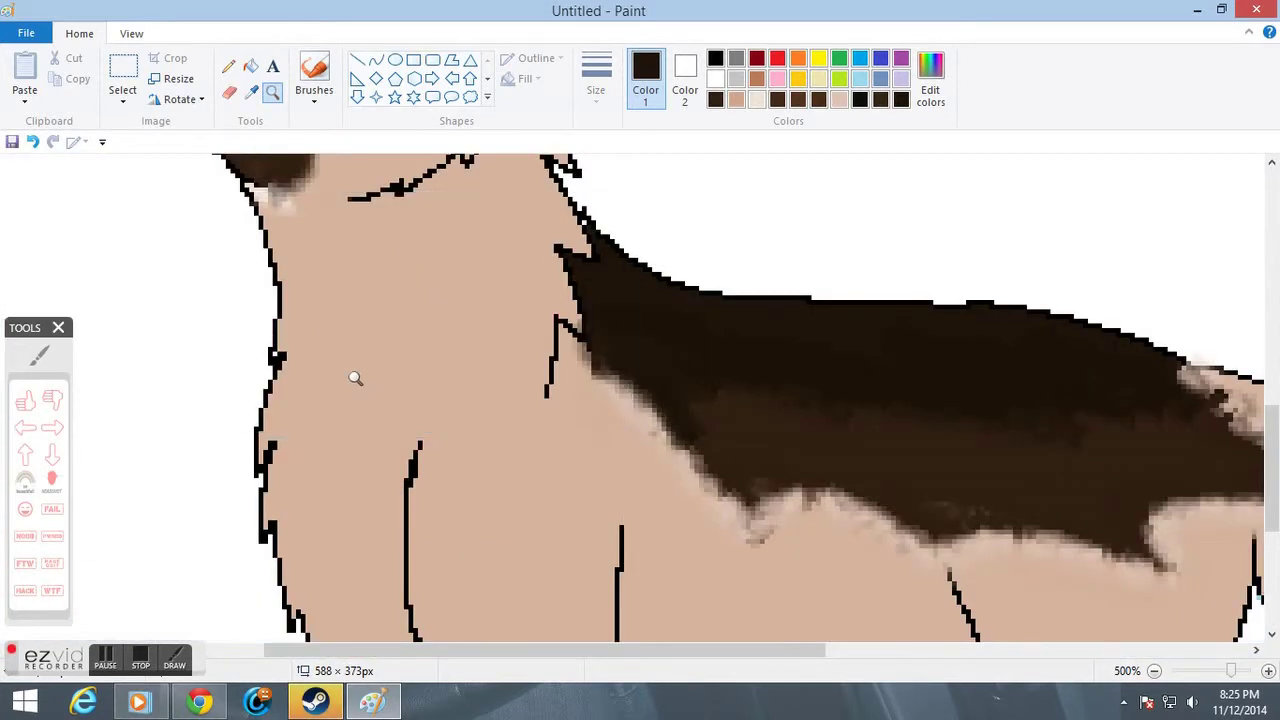
pyautogui.click(357, 382)
pyautogui.scroll(3, 448, 234)
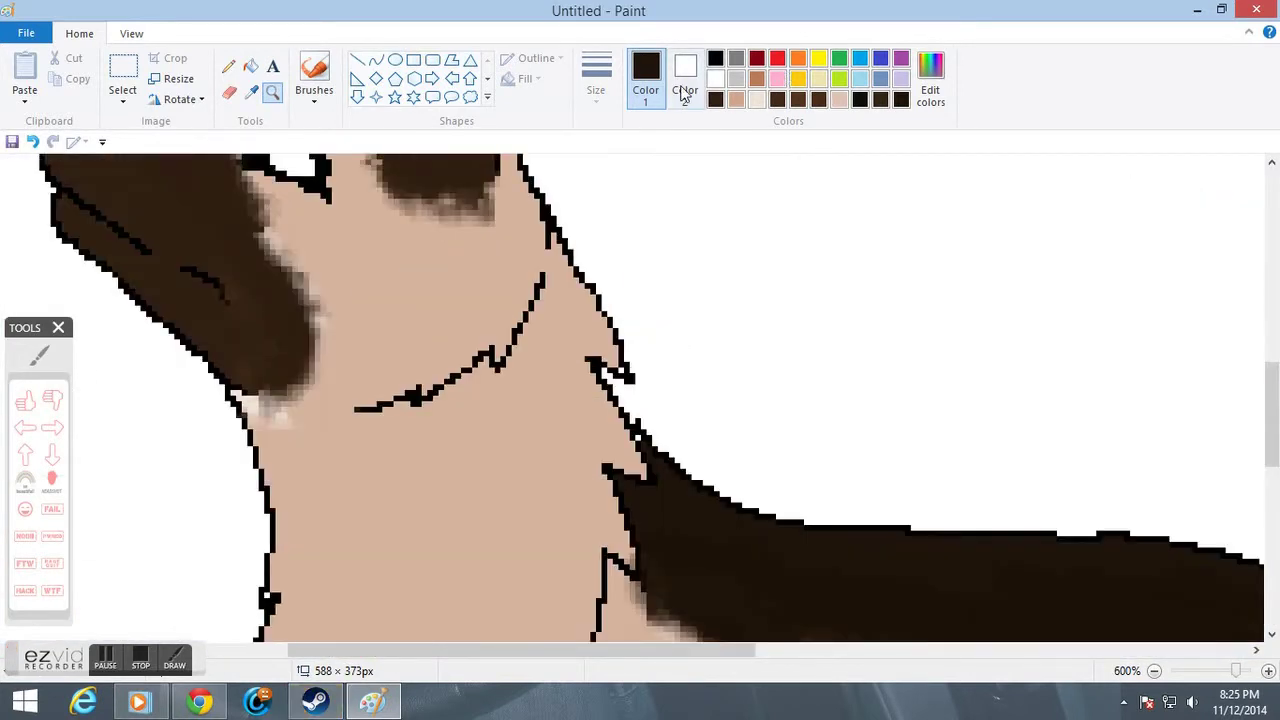
pyautogui.click(715, 79)
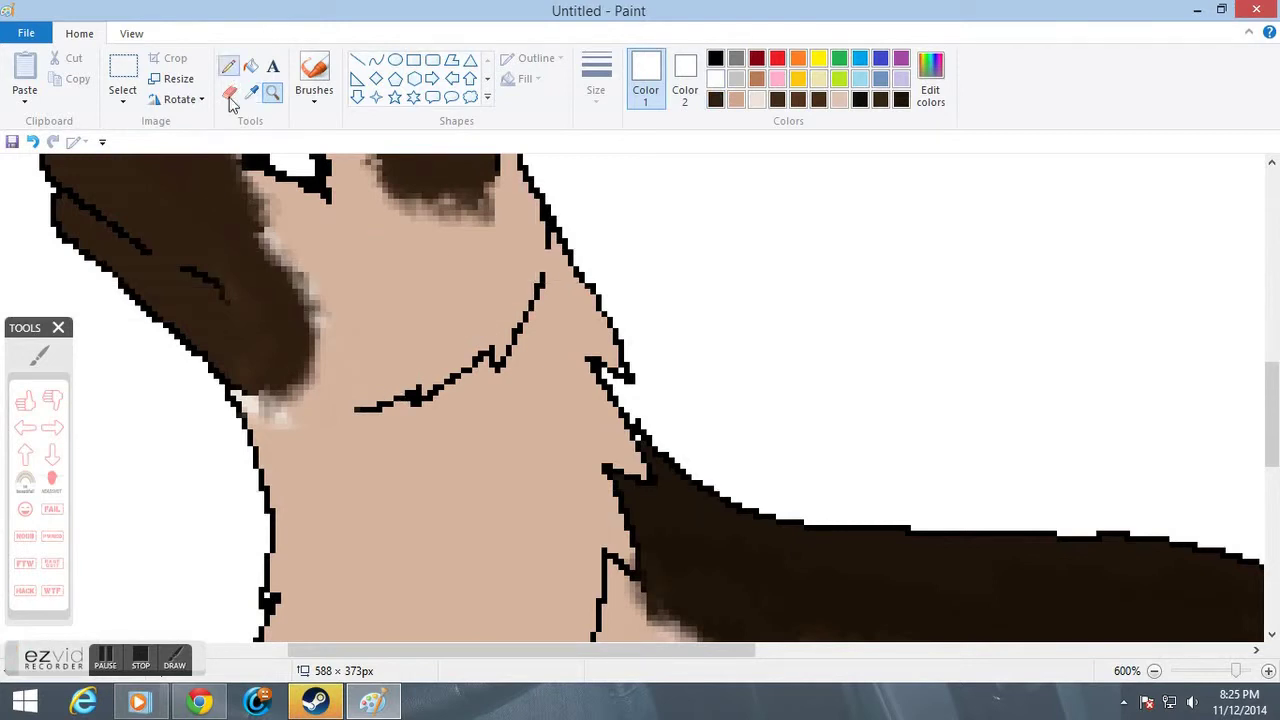
pyautogui.scroll(-2, 369, 334)
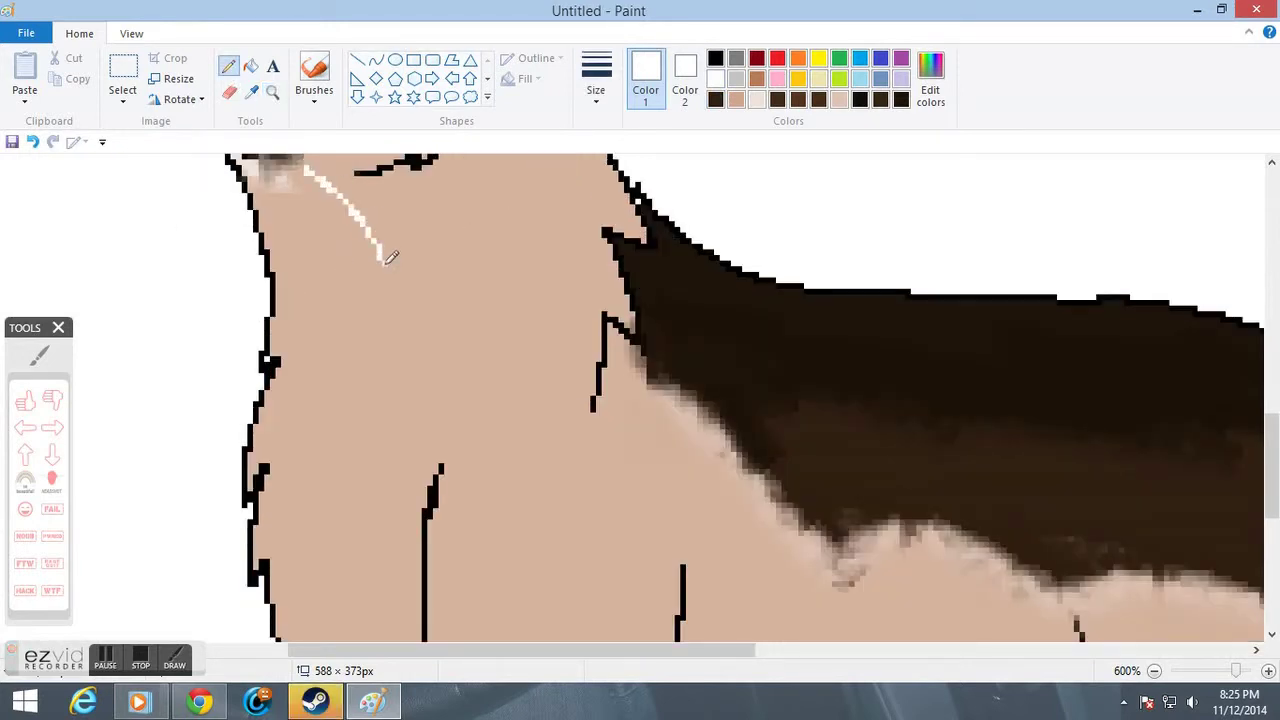
pyautogui.moveTo(428, 440); pyautogui.dragTo(421, 508)
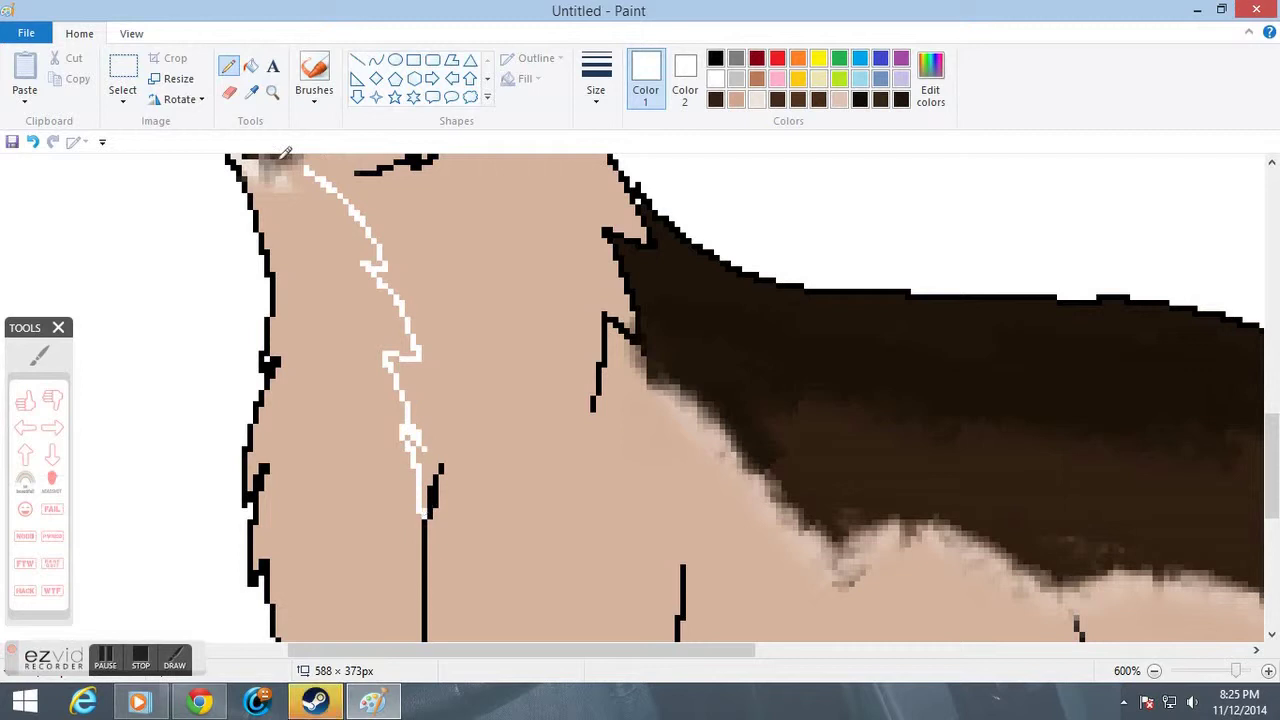
pyautogui.click(249, 67)
pyautogui.click(325, 353)
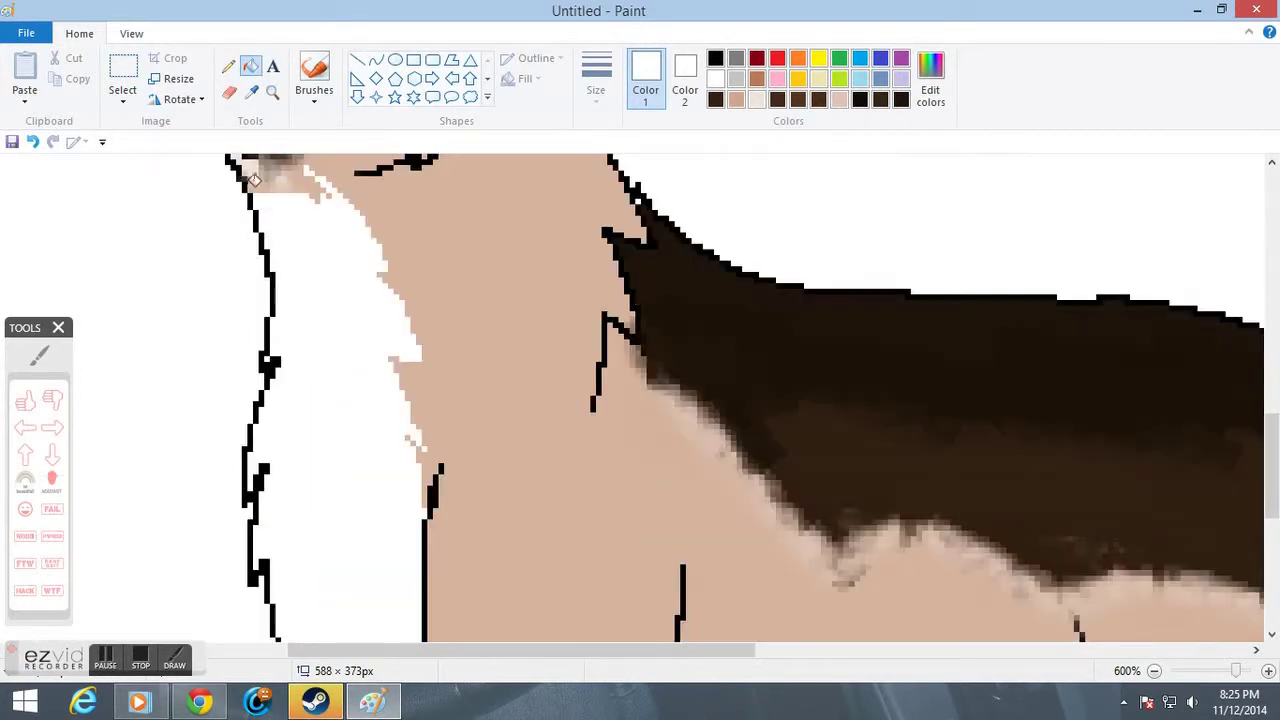
# Brush white along the jagged edge of the white chest patch to blend it into the tan neck fur.
pyautogui.click(273, 93)
pyautogui.click(252, 220)
pyautogui.click(252, 220)
pyautogui.click(314, 70)
pyautogui.moveTo(441, 262)
pyautogui.mouseDown()
pyautogui.moveTo(445, 250)
pyautogui.moveTo(482, 284)
pyautogui.mouseUp()
pyautogui.moveTo(430, 241)
pyautogui.mouseDown()
pyautogui.moveTo(404, 226)
pyautogui.moveTo(380, 243)
pyautogui.moveTo(478, 290)
pyautogui.moveTo(492, 276)
pyautogui.moveTo(520, 290)
pyautogui.moveTo(576, 410)
pyautogui.moveTo(500, 357)
pyautogui.moveTo(565, 318)
pyautogui.moveTo(640, 450)
pyautogui.moveTo(586, 489)
pyautogui.moveTo(580, 480)
pyautogui.mouseUp()
pyautogui.scroll(-2, 545, 290)
pyautogui.moveTo(560, 300)
pyautogui.mouseDown()
pyautogui.moveTo(639, 419)
pyautogui.moveTo(591, 363)
pyautogui.mouseUp()
# Try brushing white further down along the lower chest and front leg line, and undo the strokes.
pyautogui.scroll(-3, 591, 363)
pyautogui.moveTo(627, 280)
pyautogui.mouseDown()
pyautogui.moveTo(638, 284)
pyautogui.moveTo(603, 343)
pyautogui.moveTo(635, 440)
pyautogui.mouseUp()
pyautogui.hotkey('ctrl', 'z')
pyautogui.scroll(3, 630, 275)
pyautogui.hotkey('ctrl', 'z')
pyautogui.hotkey('ctrl', 'z')
pyautogui.hotkey('ctrl', 'z')
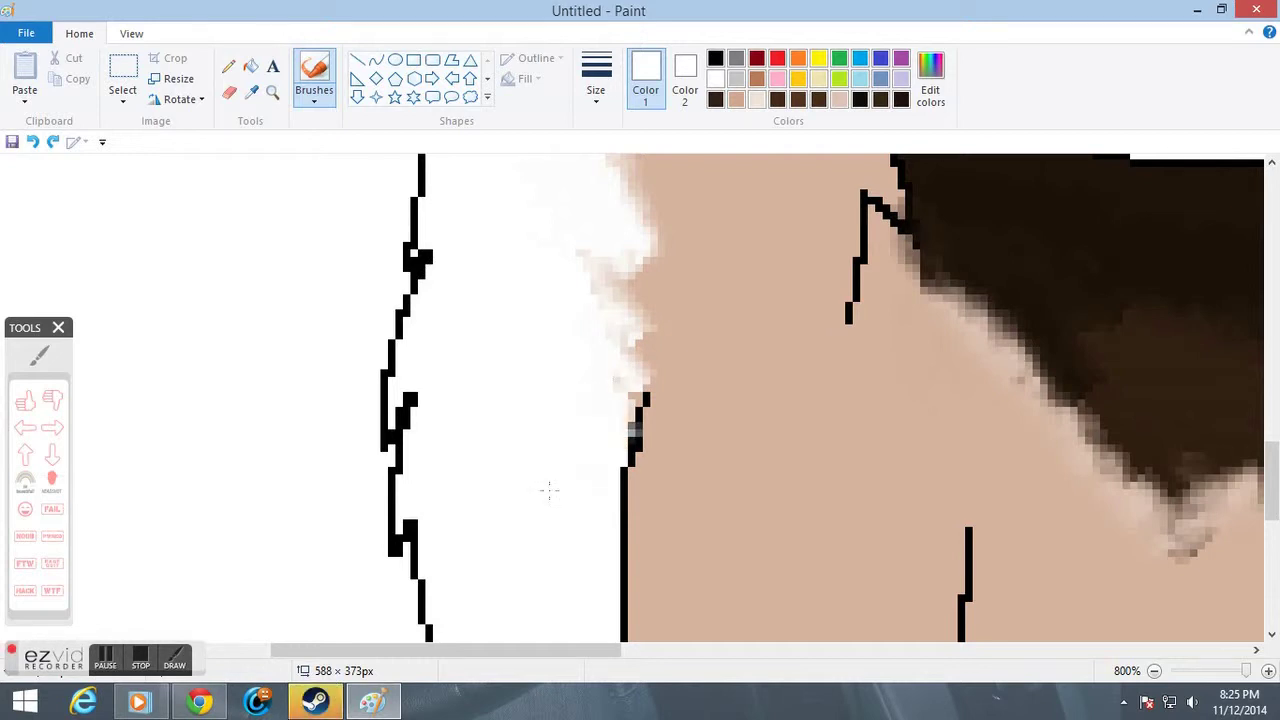
# Try pencilling a jagged white line across the belly between the front and hind legs, and undo the attempts.
pyautogui.click(271, 93)
pyautogui.rightClick(597, 423)
pyautogui.rightClick(590, 418)
pyautogui.rightClick(510, 370)
pyautogui.rightClick(442, 330)
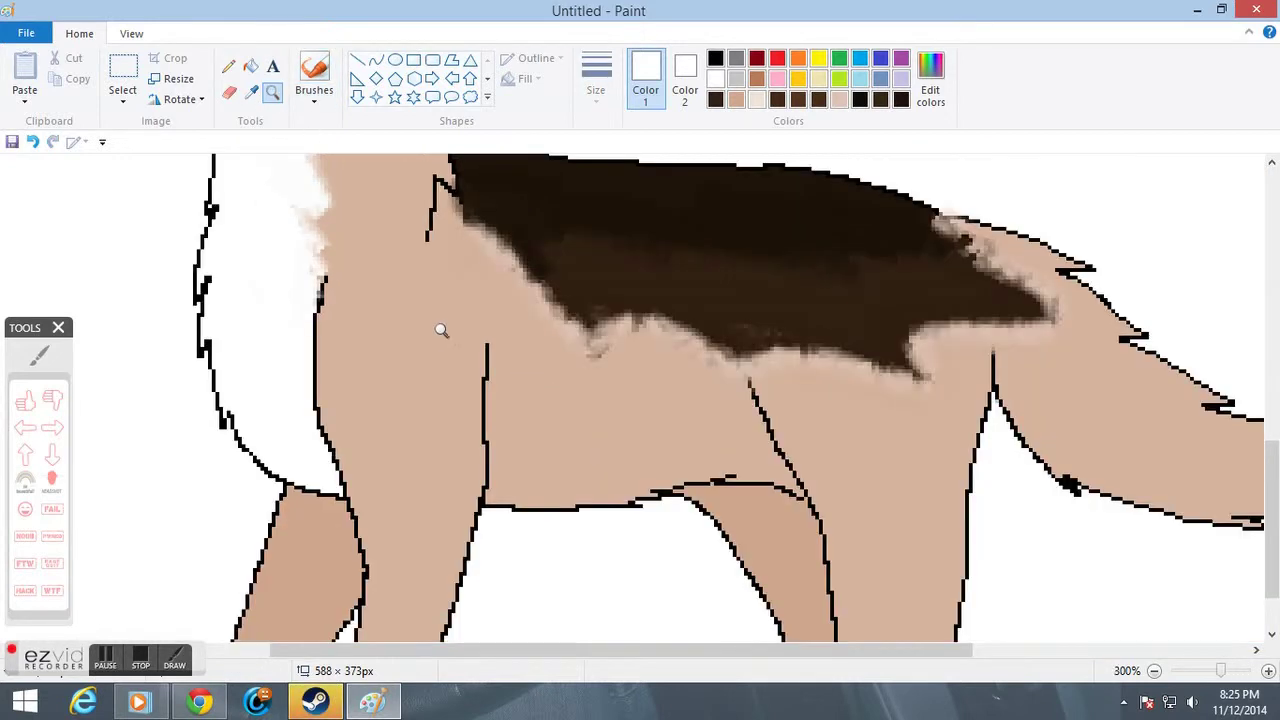
pyautogui.rightClick(440, 329)
pyautogui.rightClick(424, 329)
pyautogui.click(468, 455)
pyautogui.click(520, 434)
pyautogui.click(880, 432)
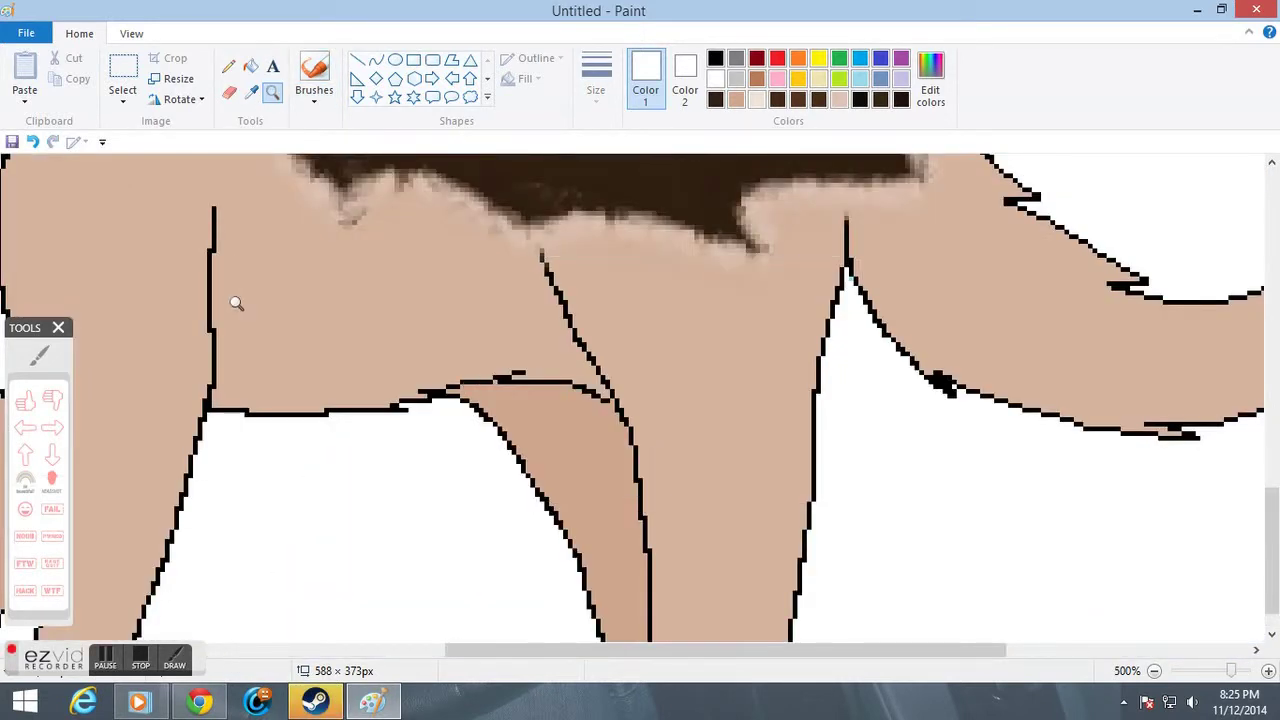
pyautogui.click(417, 377)
pyautogui.click(233, 67)
pyautogui.click(231, 66)
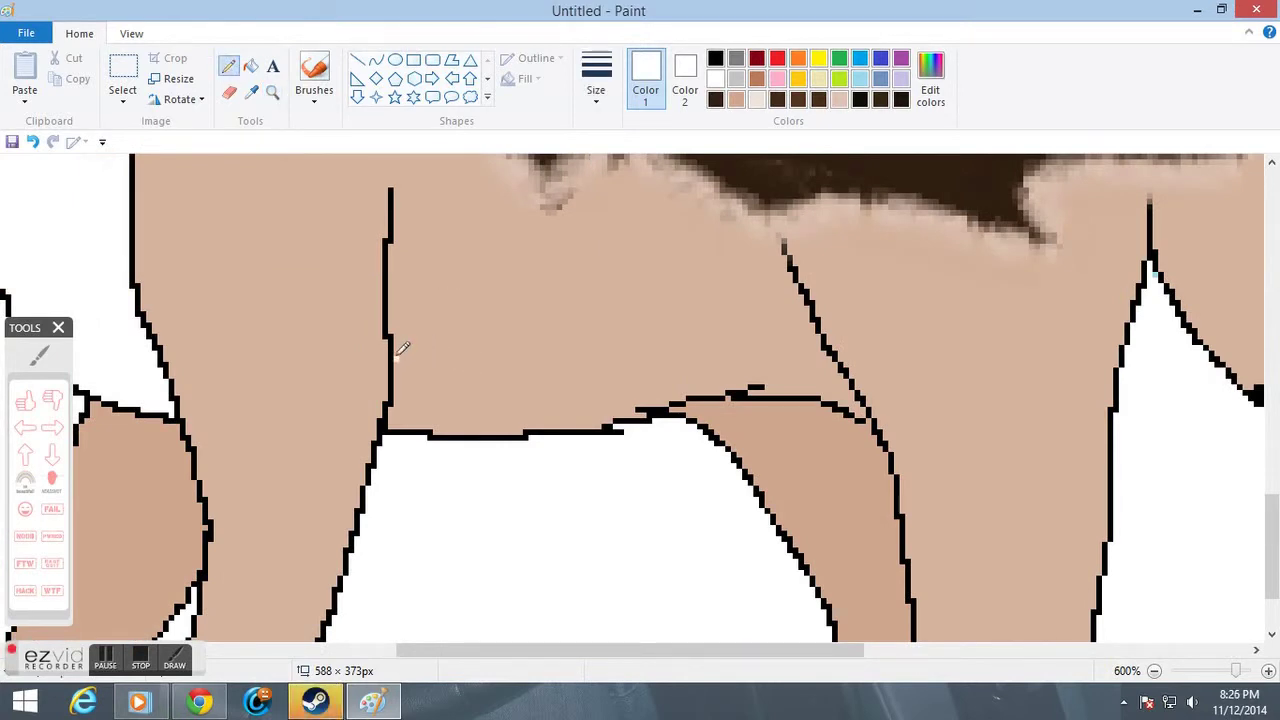
pyautogui.moveTo(481, 340)
pyautogui.mouseDown()
pyautogui.moveTo(676, 284)
pyautogui.moveTo(656, 324)
pyautogui.moveTo(822, 322)
pyautogui.mouseUp()
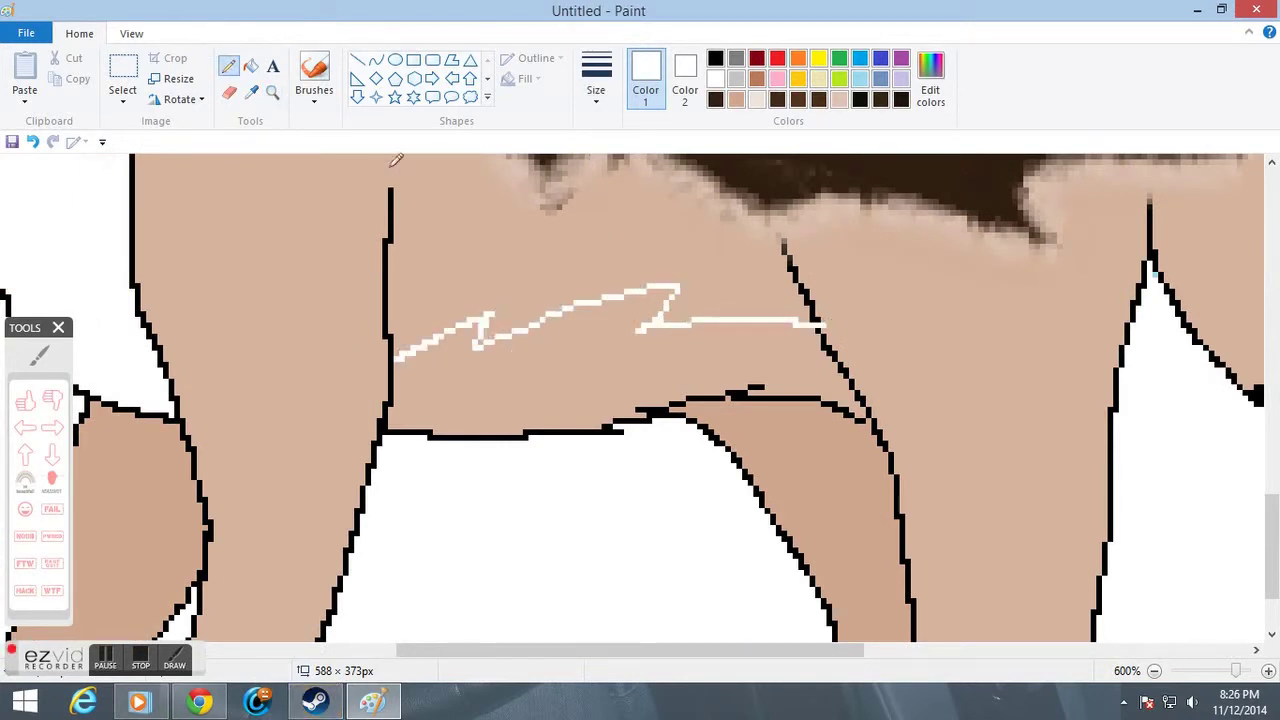
pyautogui.hotkey('ctrl', 'z')
pyautogui.moveTo(397, 337); pyautogui.dragTo(457, 336)
pyautogui.hotkey('ctrl', 'z')
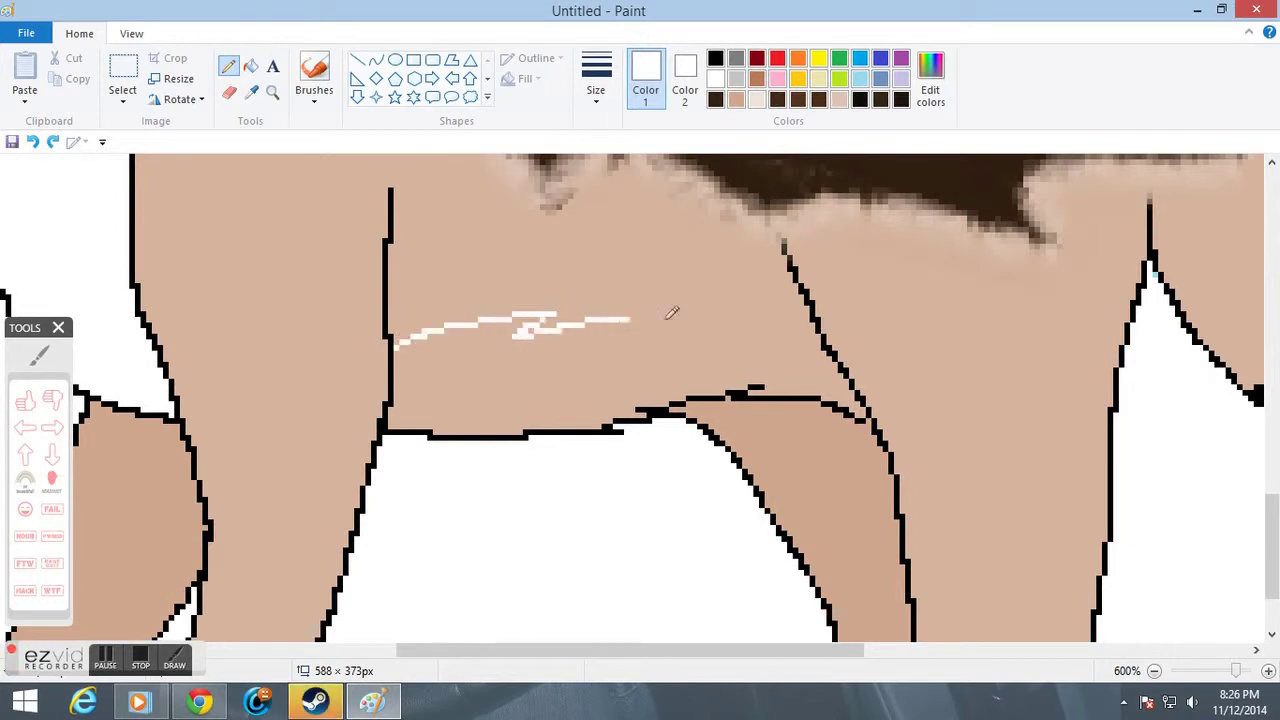
# Pencil a low, jagged white line across the belly between the front and hind legs and fill the area below with white.
pyautogui.moveTo(703, 327); pyautogui.dragTo(822, 344)
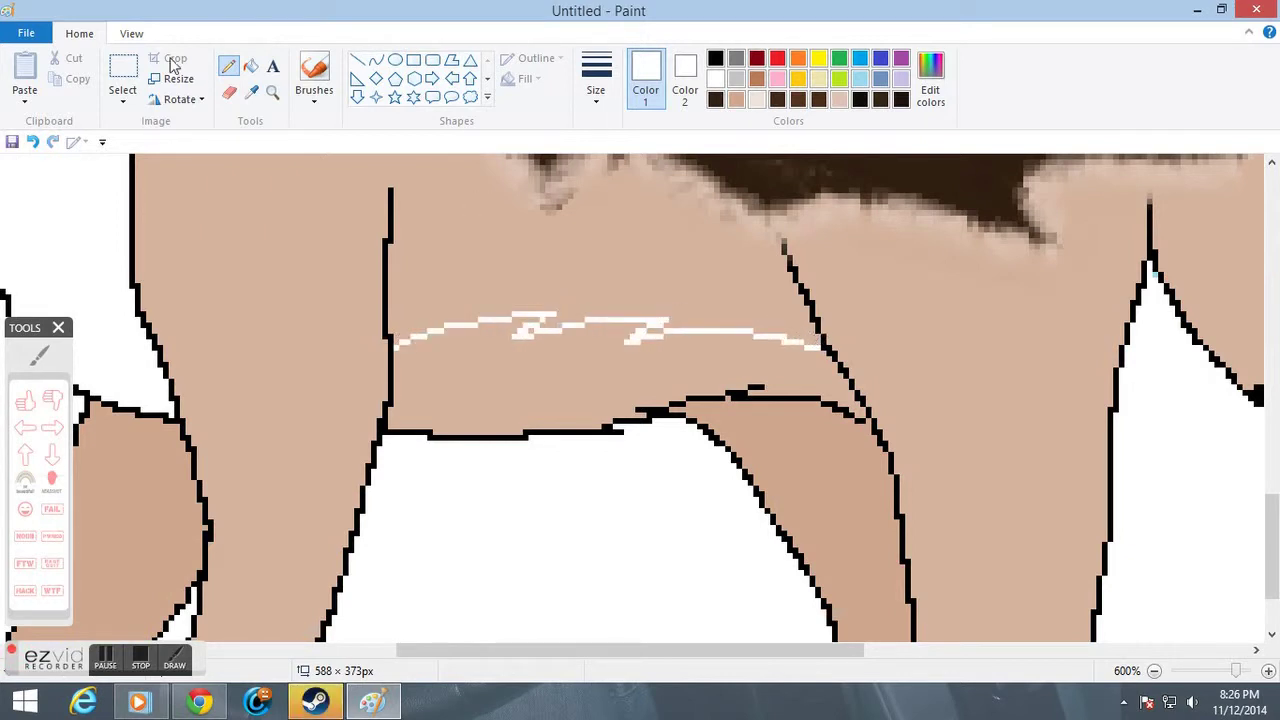
pyautogui.click(250, 65)
pyautogui.click(500, 350)
# Brush soft white fur tufts along the upper edge of the belly patch, undoing the first pass, to blend it into the tan.
pyautogui.click(327, 72)
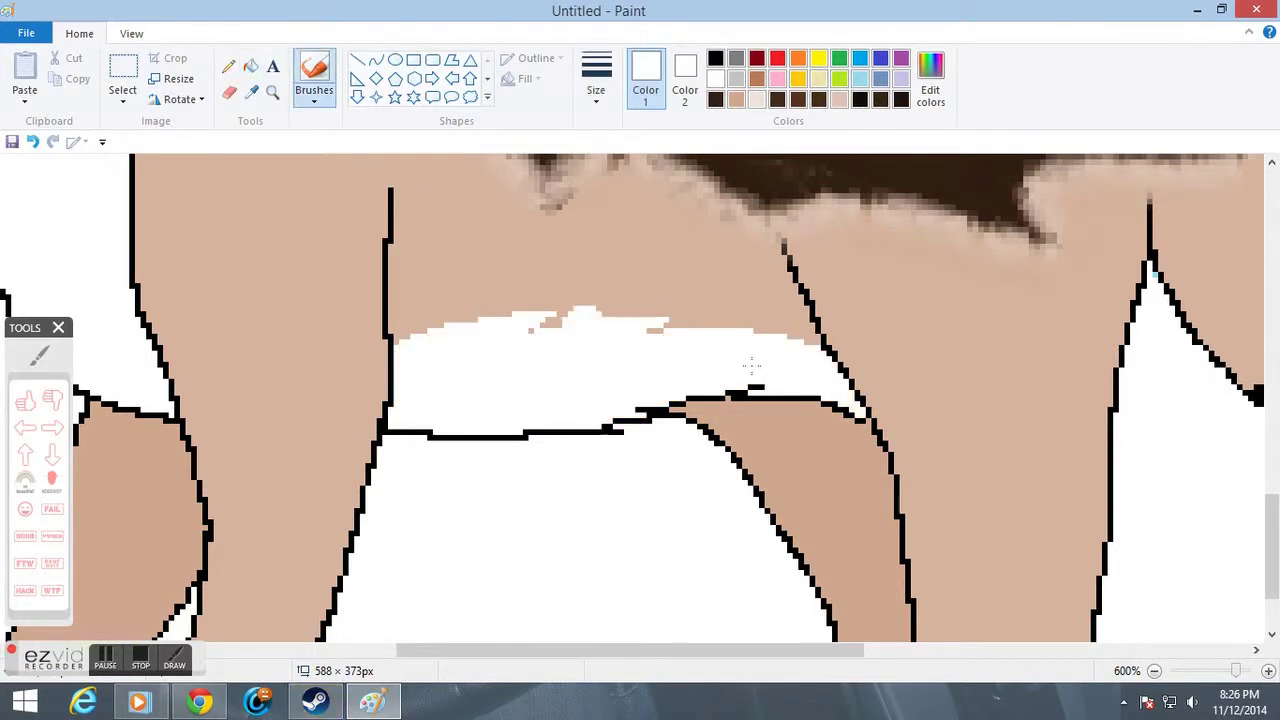
pyautogui.moveTo(736, 334)
pyautogui.mouseDown()
pyautogui.moveTo(662, 313)
pyautogui.moveTo(711, 296)
pyautogui.moveTo(616, 325)
pyautogui.moveTo(713, 326)
pyautogui.moveTo(585, 309)
pyautogui.moveTo(566, 328)
pyautogui.moveTo(515, 305)
pyautogui.moveTo(446, 333)
pyautogui.moveTo(412, 330)
pyautogui.moveTo(501, 311)
pyautogui.moveTo(418, 322)
pyautogui.moveTo(776, 346)
pyautogui.mouseUp()
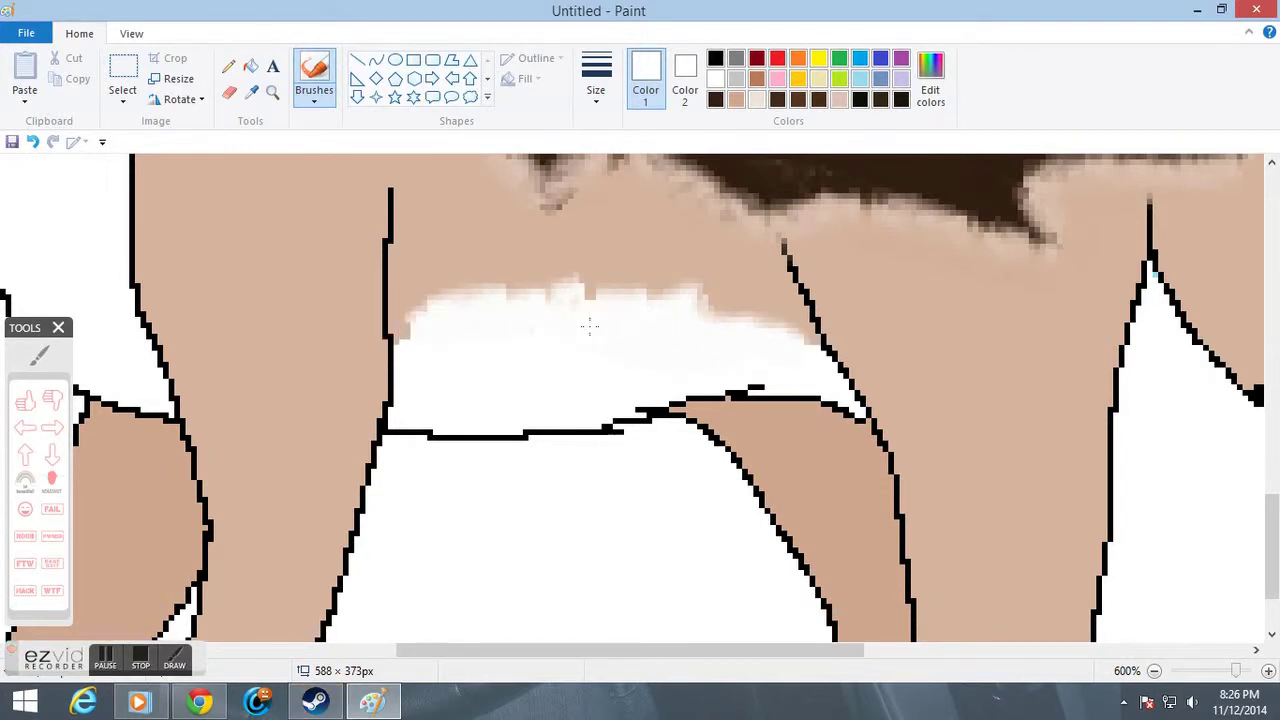
pyautogui.hotkey('ctrl', 'z')
pyautogui.moveTo(612, 344)
pyautogui.mouseDown()
pyautogui.moveTo(686, 330)
pyautogui.moveTo(764, 359)
pyautogui.moveTo(612, 340)
pyautogui.mouseUp()
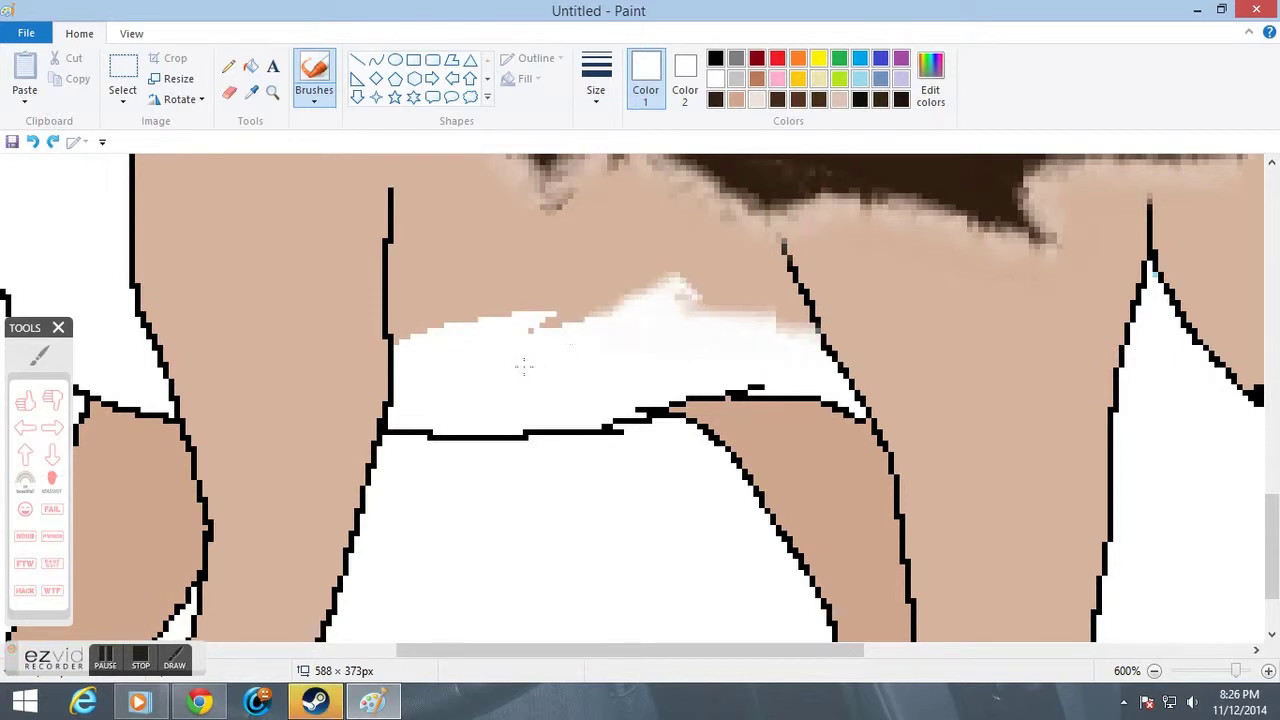
pyautogui.moveTo(520, 312)
pyautogui.mouseDown()
pyautogui.moveTo(580, 265)
pyautogui.moveTo(588, 292)
pyautogui.moveTo(445, 320)
pyautogui.mouseUp()
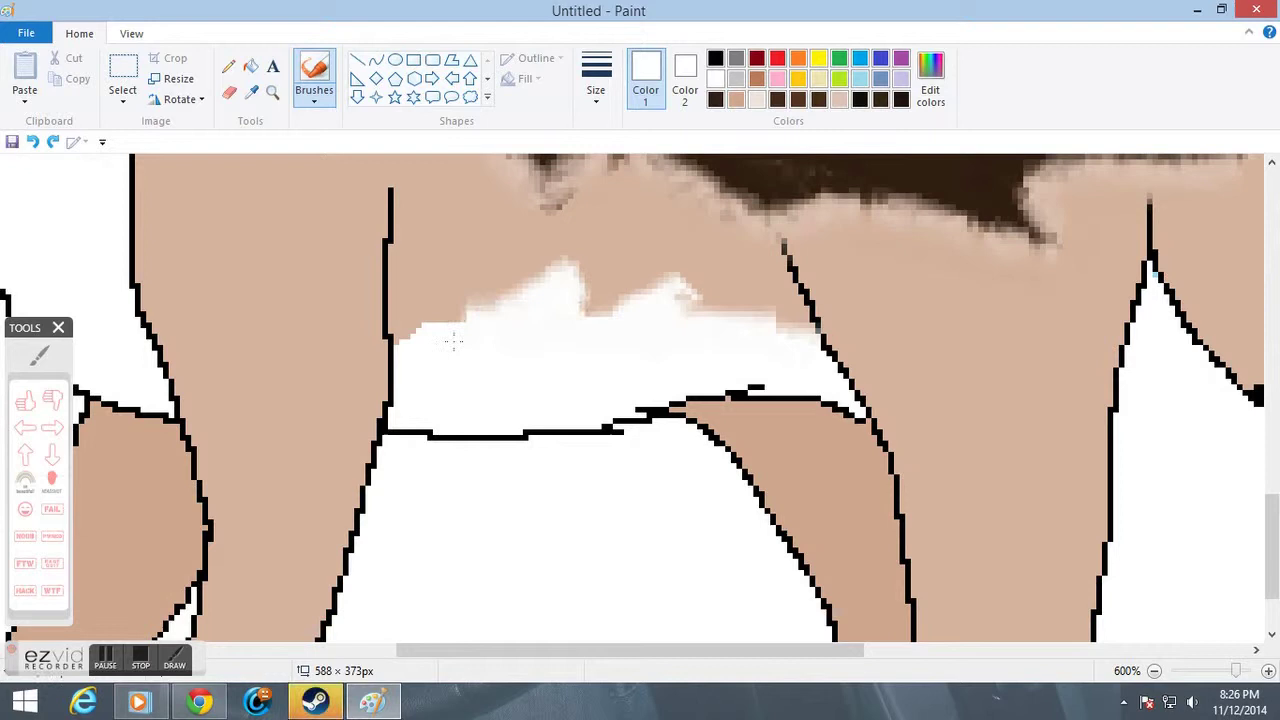
# Try a white zigzag boundary line across the middle of the tail with the Pencil.
pyautogui.click(272, 92)
pyautogui.rightClick(420, 234)
pyautogui.rightClick(422, 238)
pyautogui.click(762, 440)
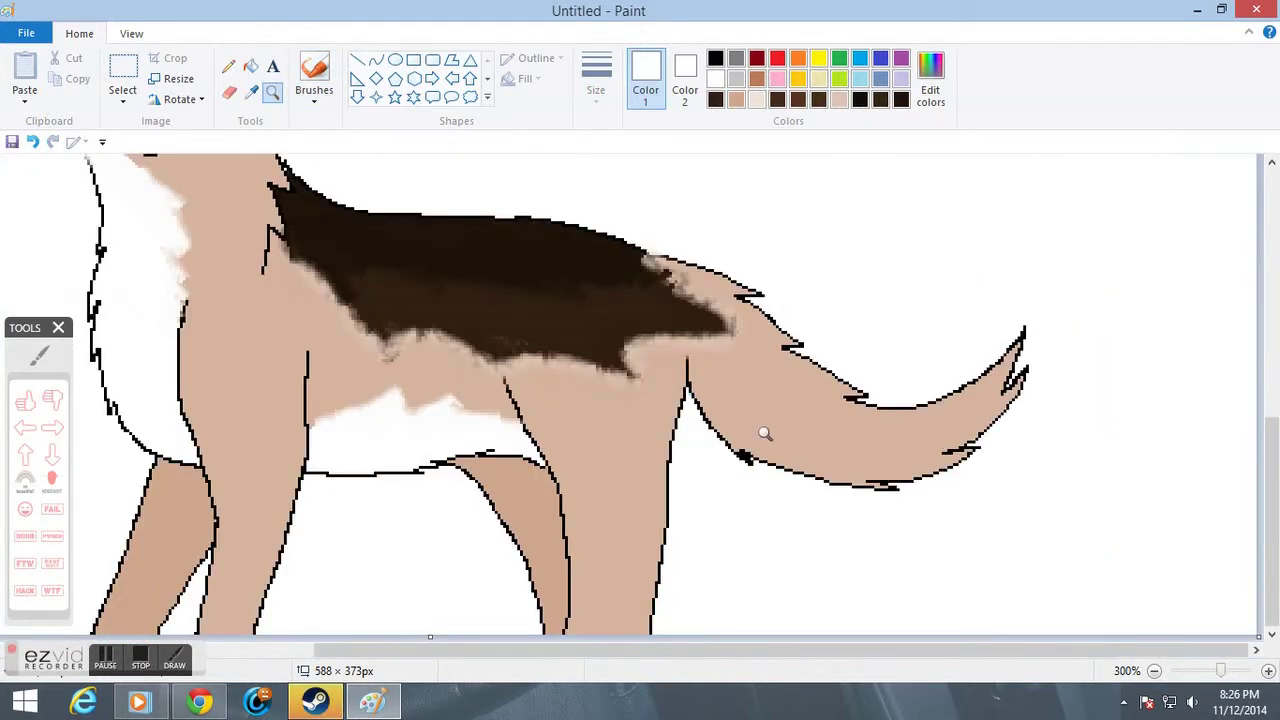
pyautogui.click(740, 404)
pyautogui.click(640, 318)
pyautogui.click(440, 328)
pyautogui.click(428, 338)
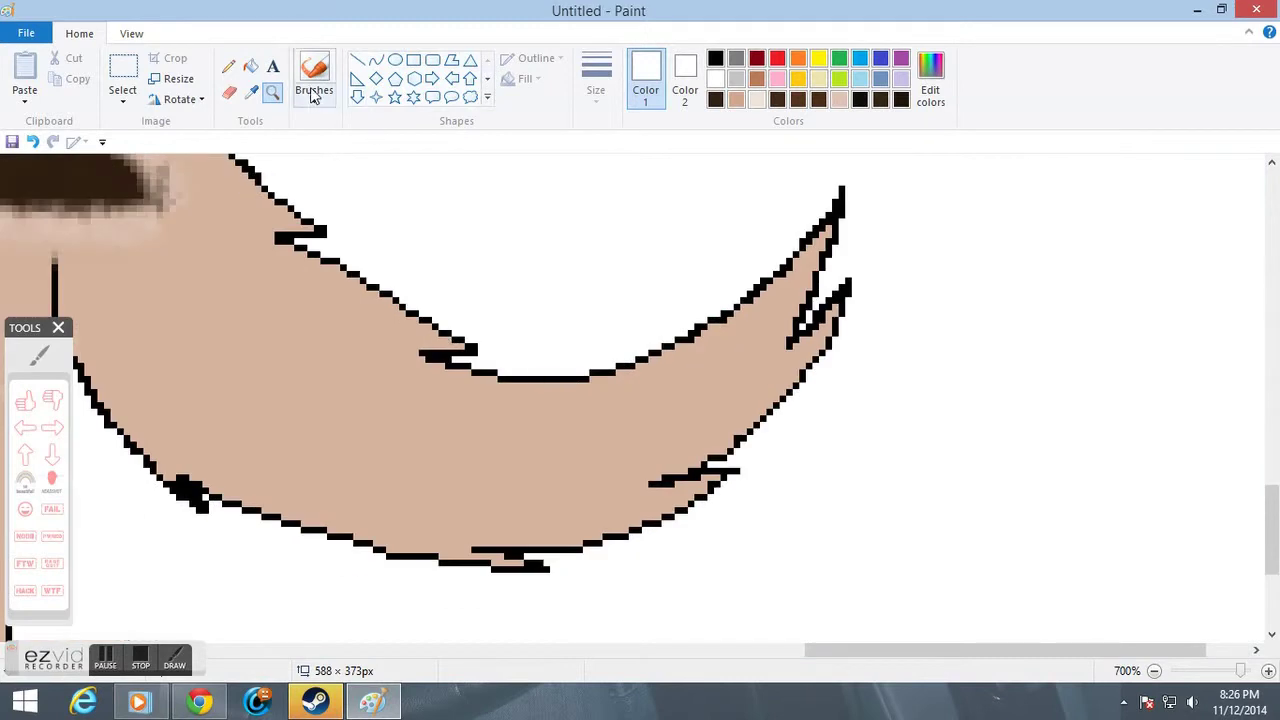
pyautogui.click(234, 68)
pyautogui.moveTo(436, 324)
pyautogui.mouseDown()
pyautogui.moveTo(403, 321)
pyautogui.moveTo(290, 366)
pyautogui.mouseUp()
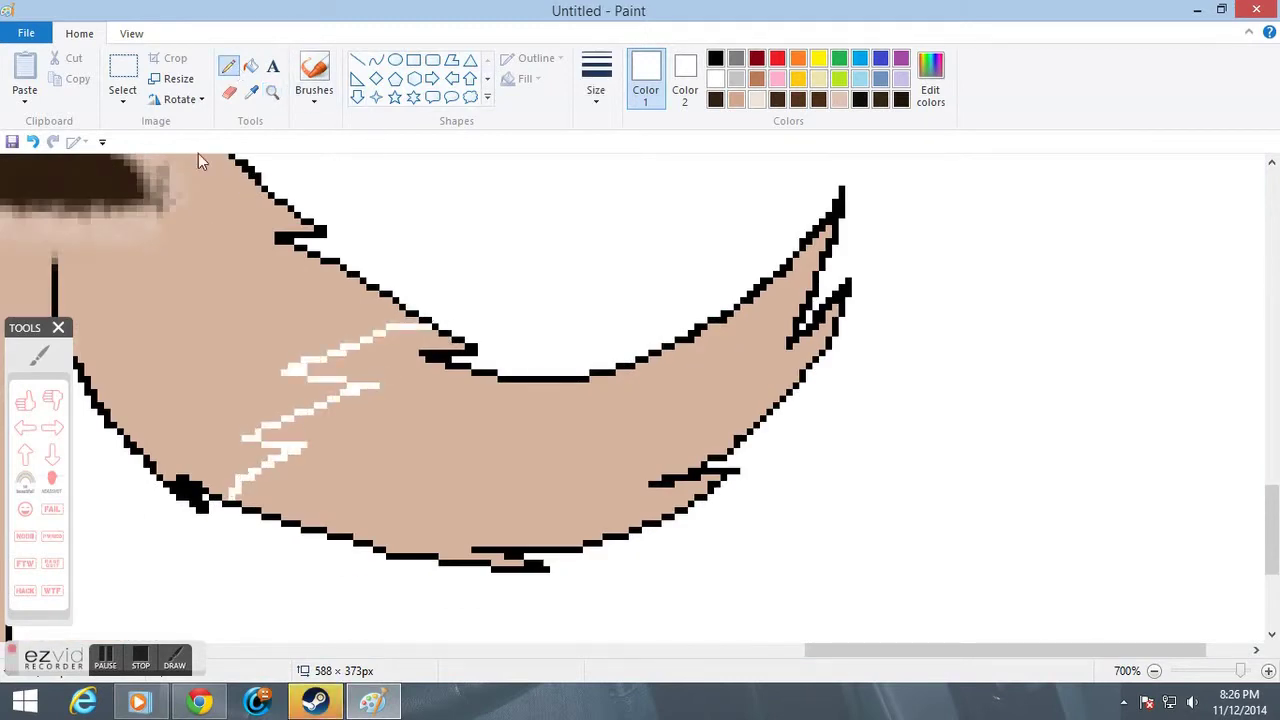
# Sample the dark brown from the dog's muzzle as the drawing colour for the tail.
pyautogui.click(253, 95)
pyautogui.scroll(3, 126, 234)
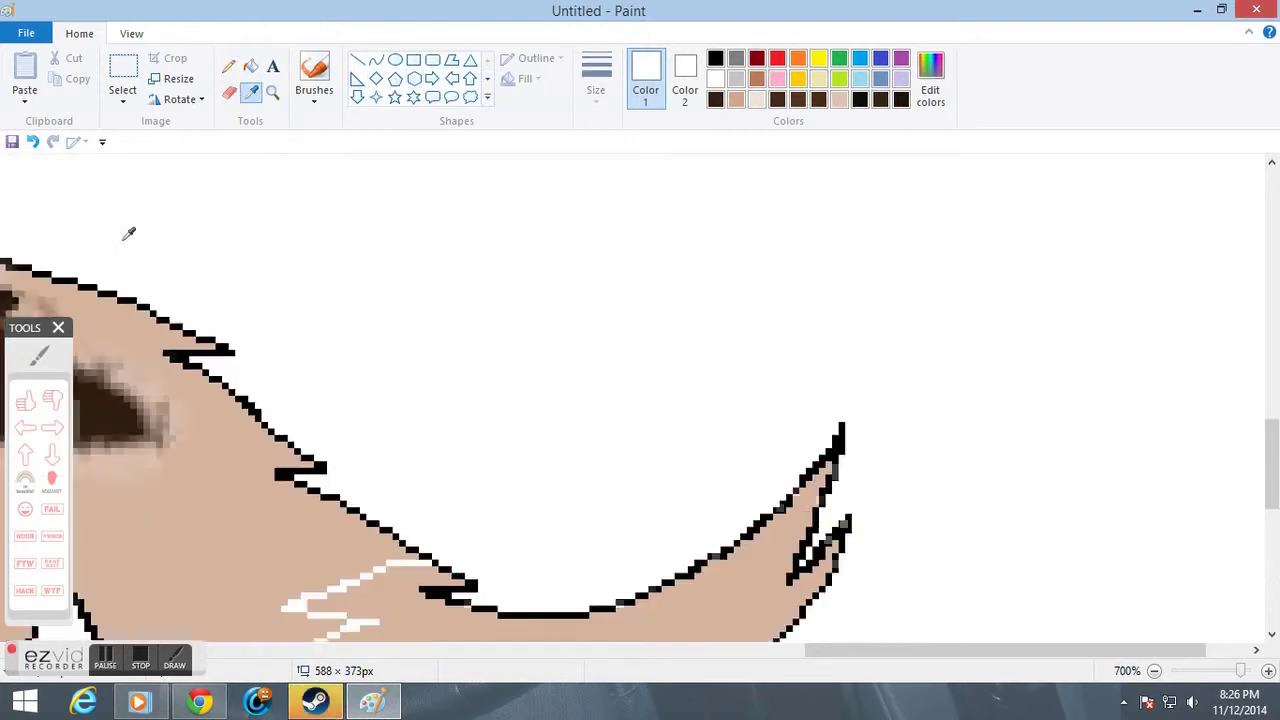
pyautogui.moveTo(817, 652); pyautogui.dragTo(293, 565)
pyautogui.scroll(3, 131, 329)
pyautogui.click(205, 233)
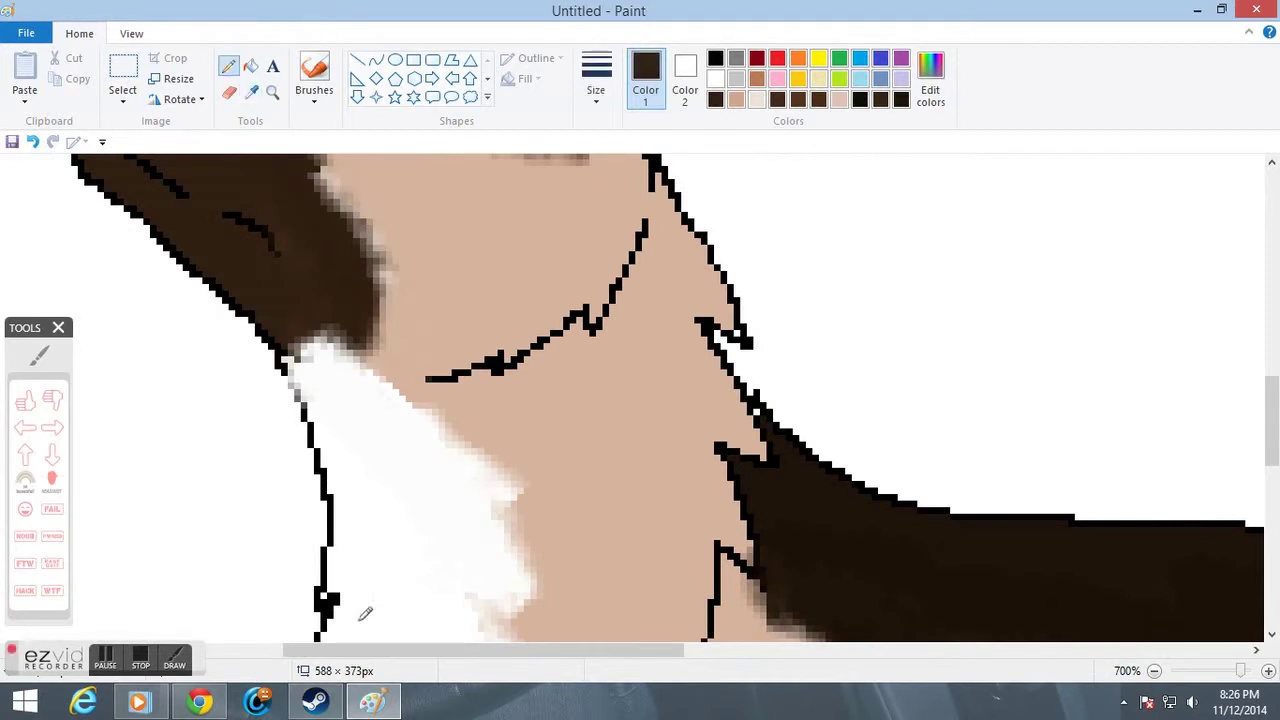
pyautogui.moveTo(370, 647); pyautogui.dragTo(775, 660)
pyautogui.scroll(-4, 830, 410)
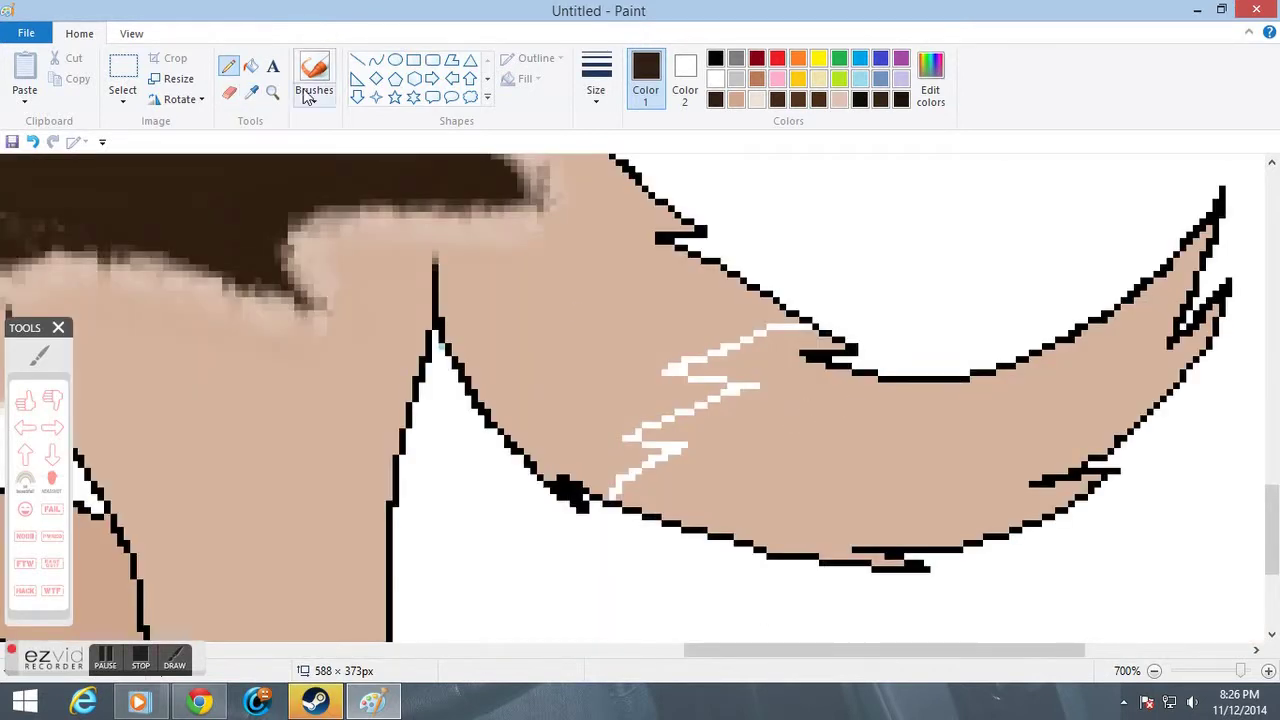
# Try recolouring the tail's white zigzag dark brown with Fill, and undo those fills together with the zigzag.
pyautogui.click(250, 66)
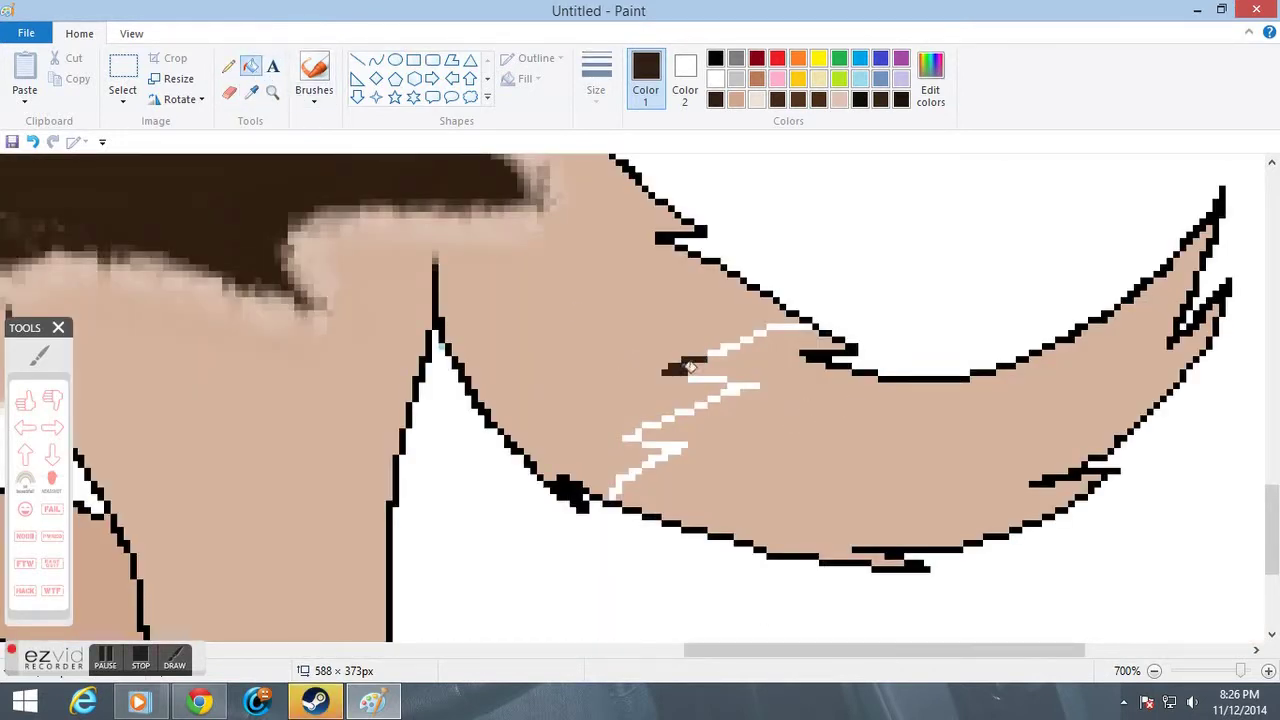
pyautogui.click(716, 377)
pyautogui.click(728, 388)
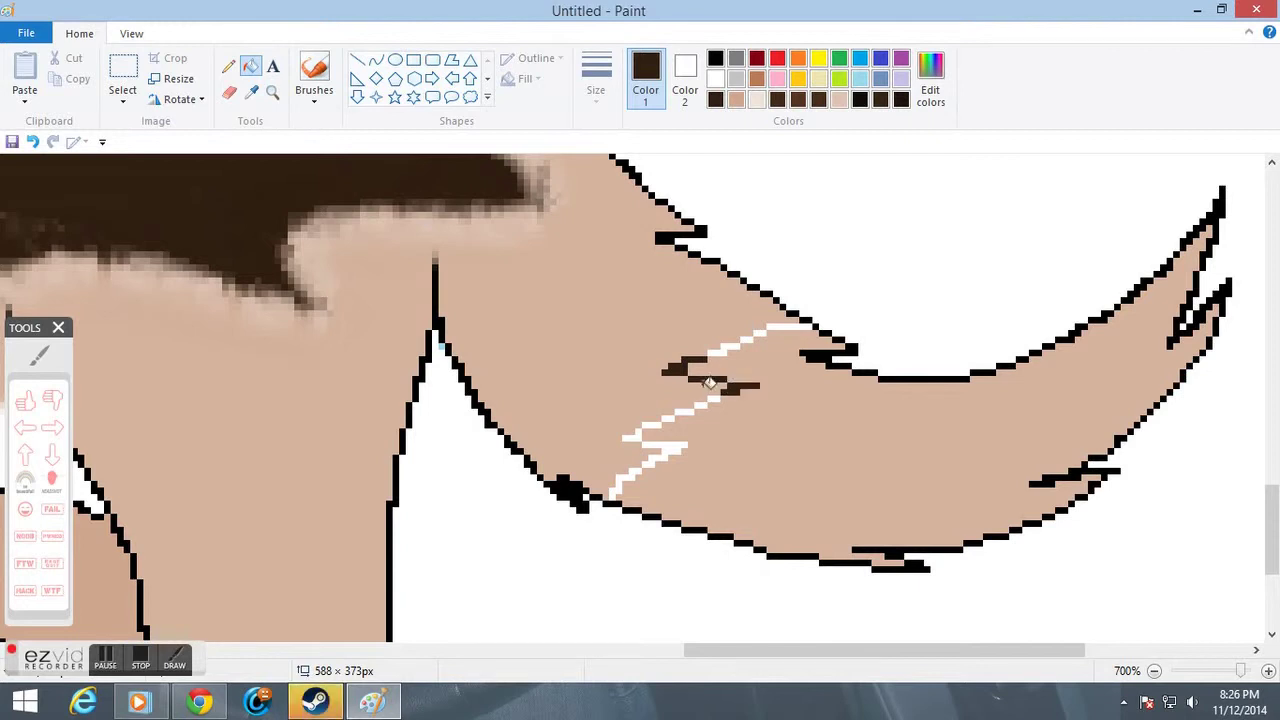
pyautogui.hotkey('ctrl', 'z')
pyautogui.hotkey('ctrl', 'z')
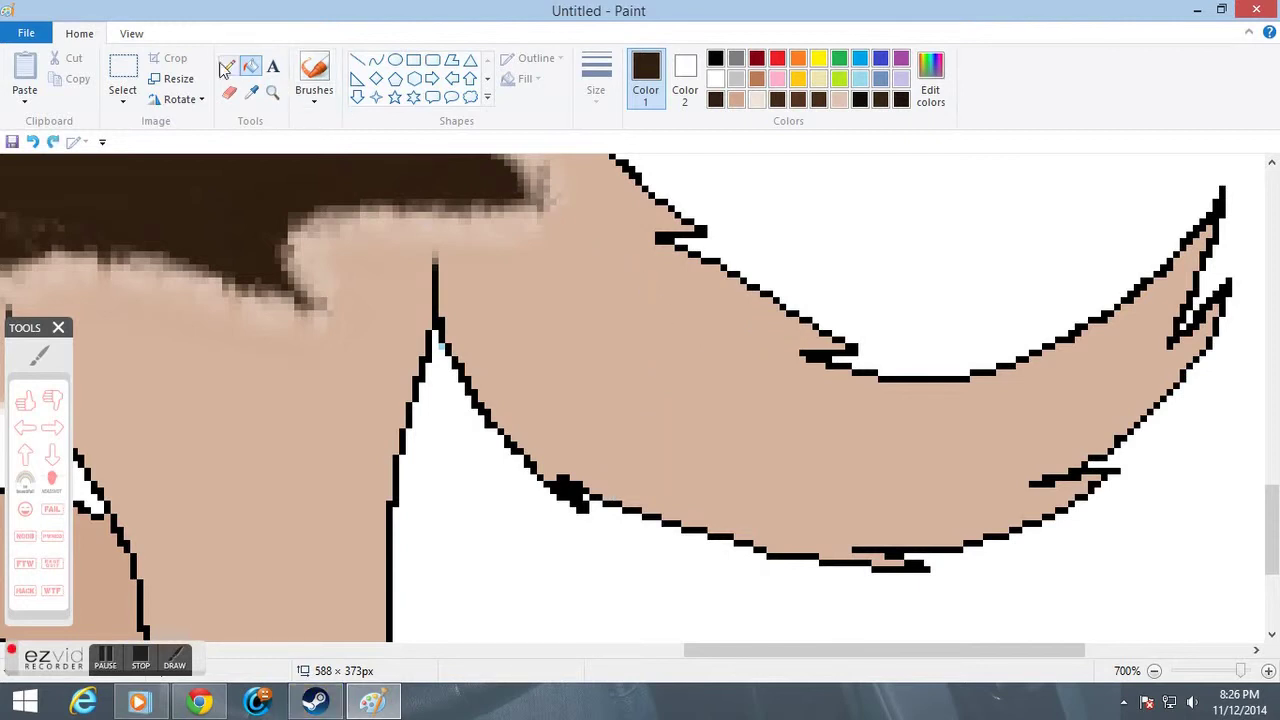
# Draw a dark brown zigzag across the tail with the Pencil and fill the tail from there to its tip dark brown.
pyautogui.click(229, 67)
pyautogui.moveTo(730, 350)
pyautogui.mouseDown()
pyautogui.moveTo(555, 438)
pyautogui.moveTo(622, 438)
pyautogui.moveTo(565, 470)
pyautogui.mouseUp()
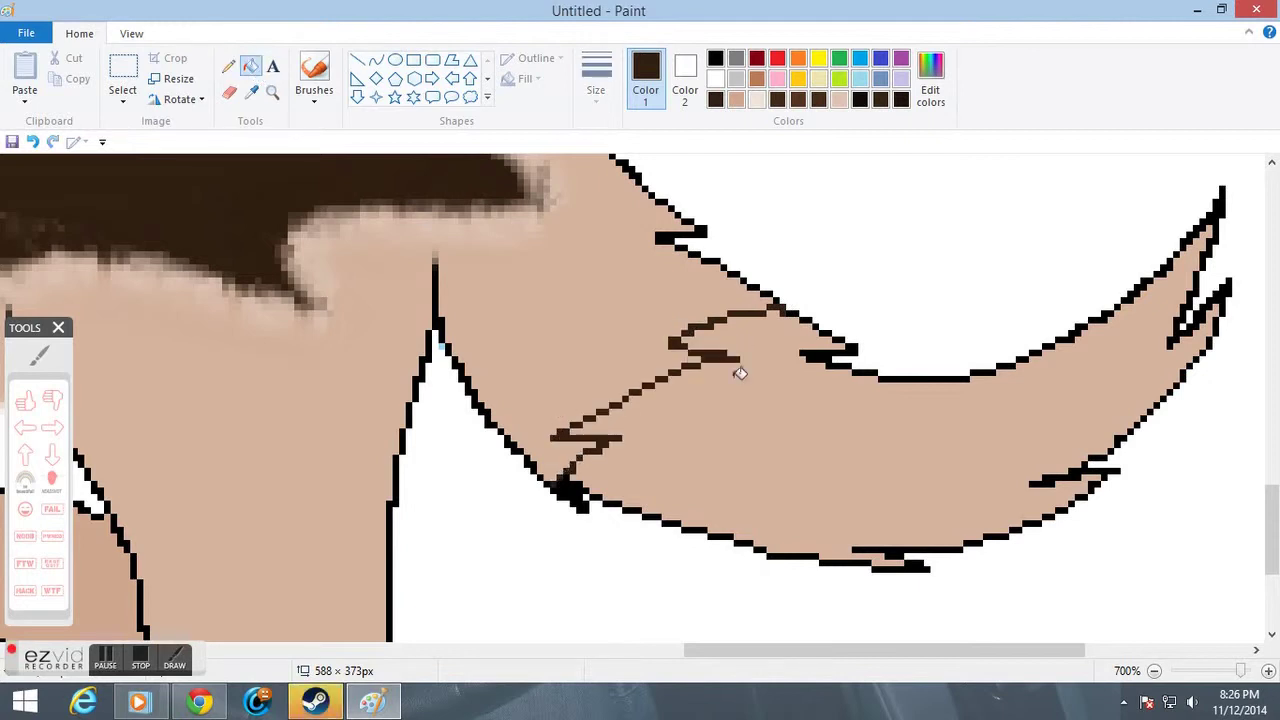
pyautogui.click(739, 373)
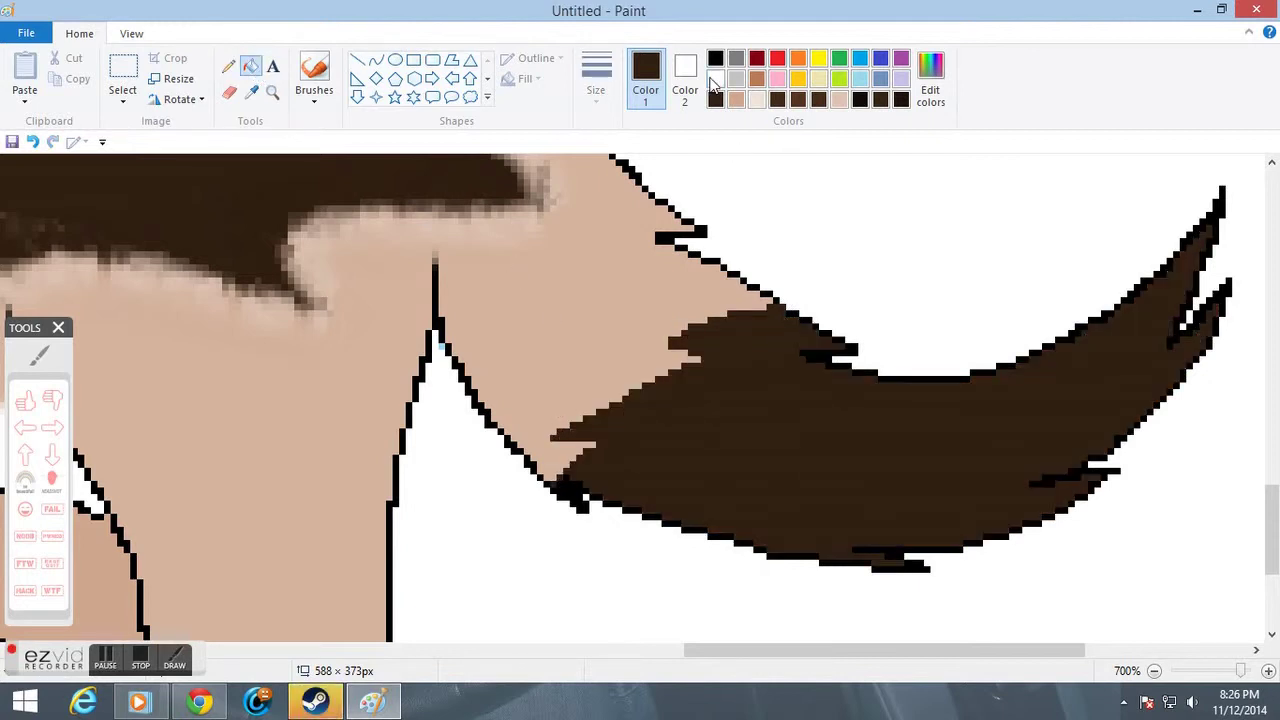
# Draw a white zigzag just inside the tail's dark edge and fill the strip between it and the tan fur white.
pyautogui.click(228, 66)
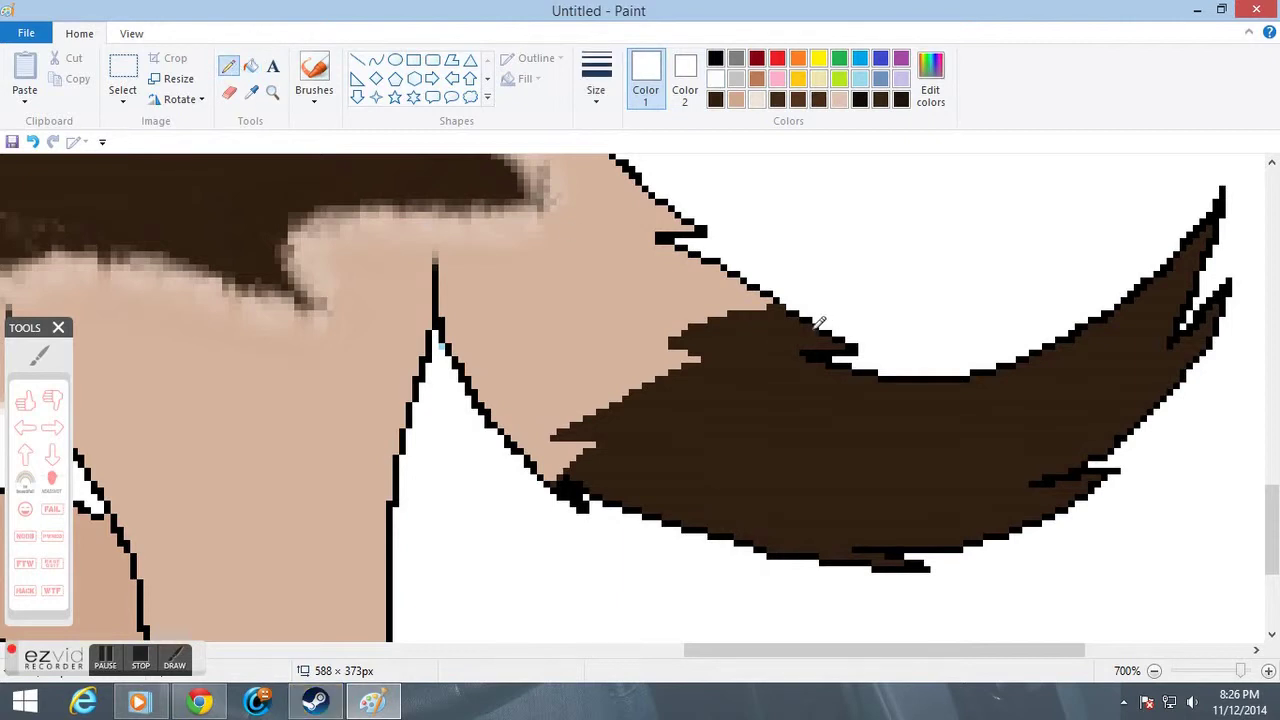
pyautogui.moveTo(783, 354)
pyautogui.mouseDown()
pyautogui.moveTo(679, 383)
pyautogui.moveTo(660, 424)
pyautogui.mouseUp()
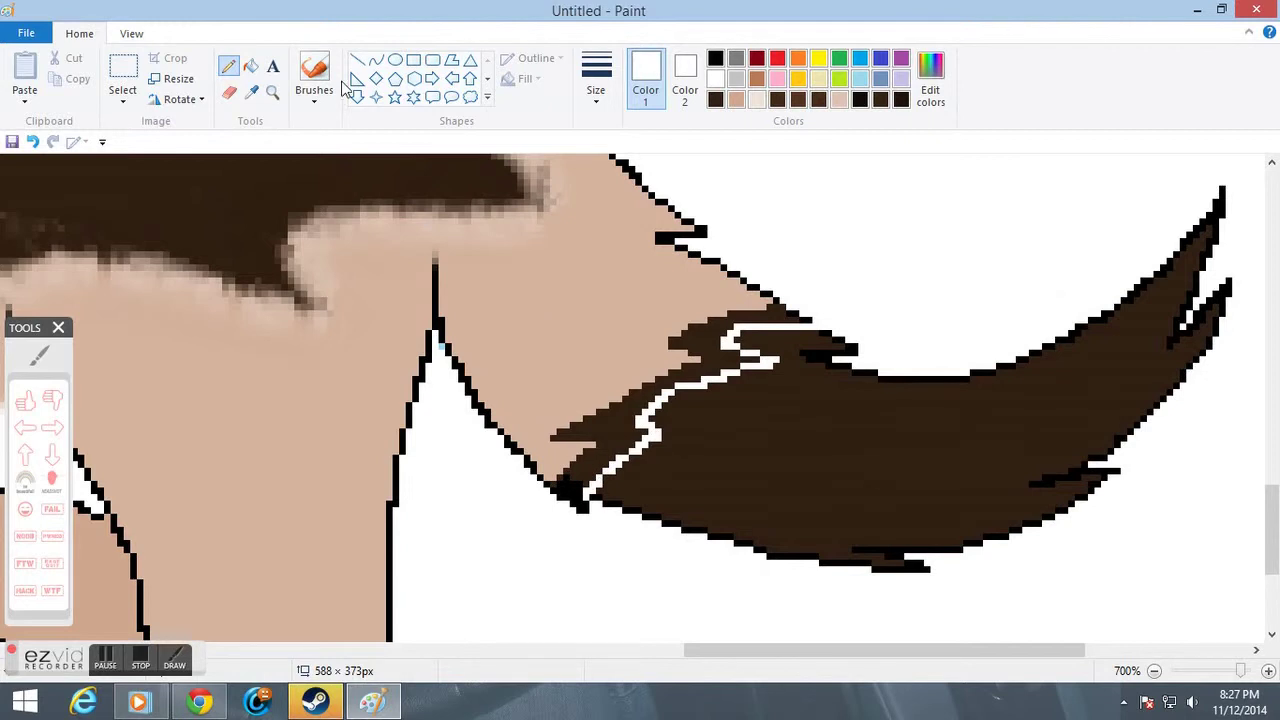
pyautogui.click(644, 403)
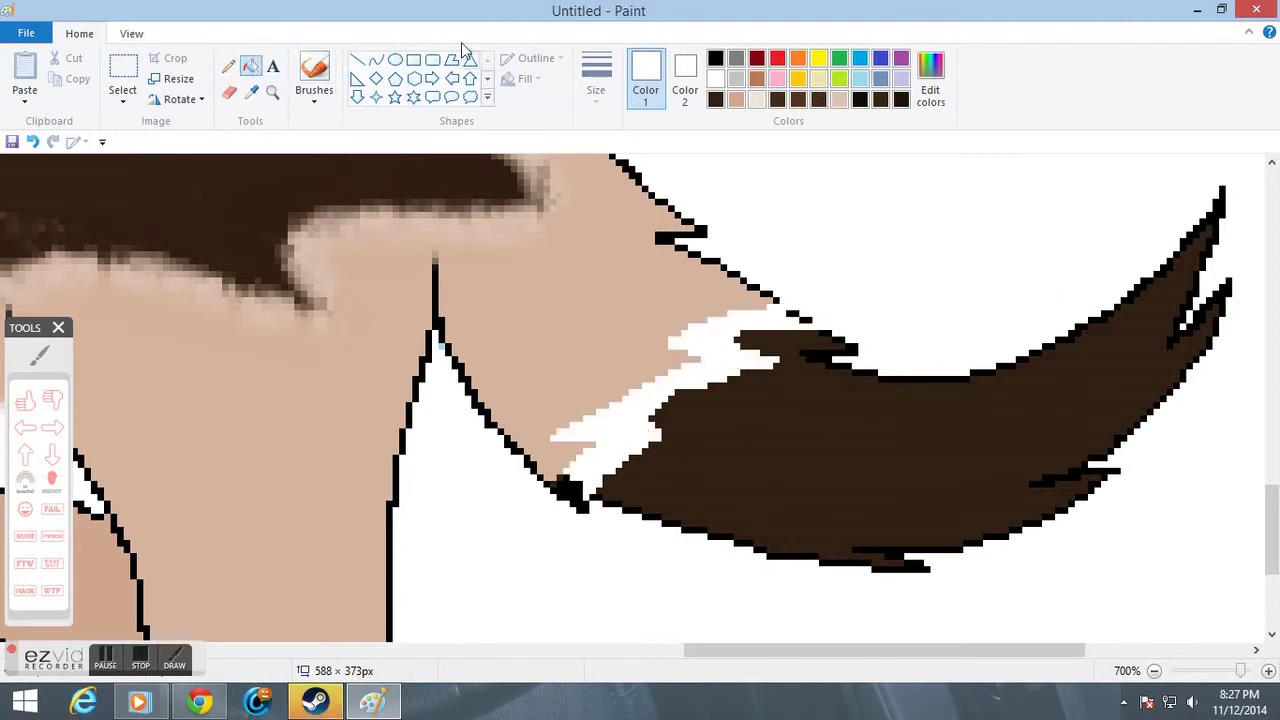
# Soften the white tail band's edges with the brush, using white and the dark brown sampled from the tail.
pyautogui.click(313, 72)
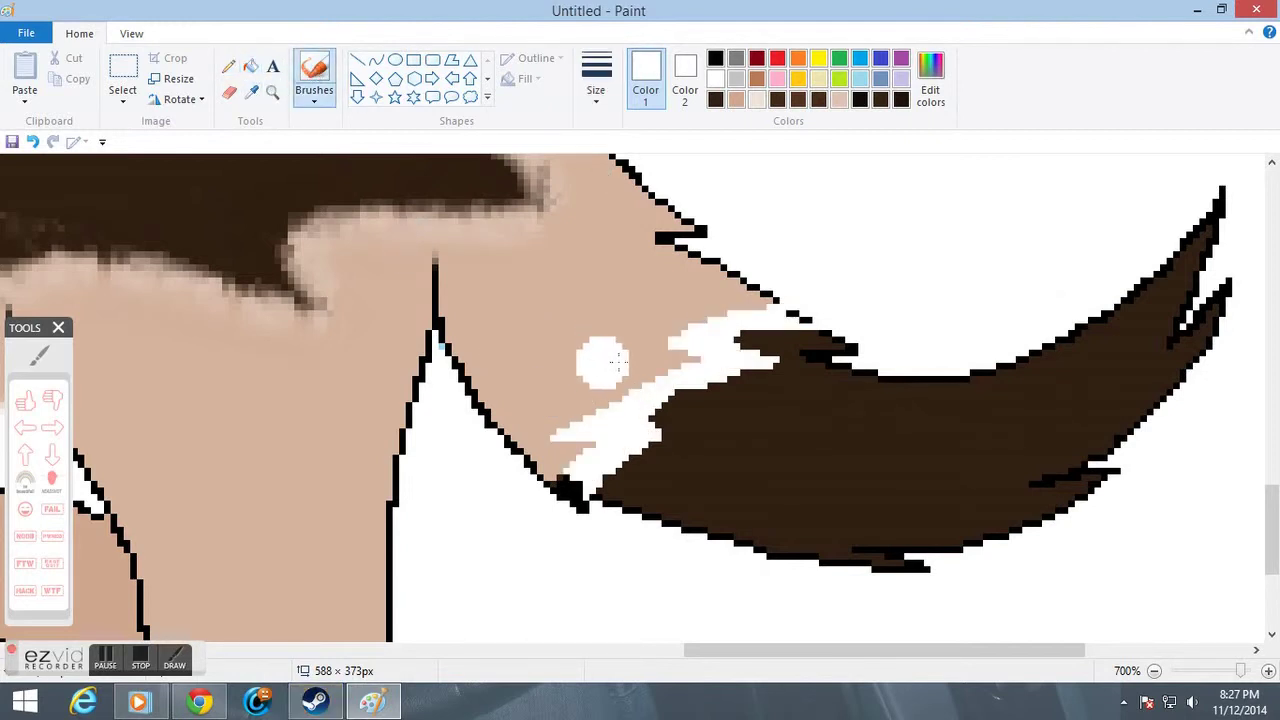
pyautogui.moveTo(612, 398)
pyautogui.mouseDown()
pyautogui.moveTo(563, 432)
pyautogui.moveTo(686, 340)
pyautogui.moveTo(757, 349)
pyautogui.moveTo(651, 349)
pyautogui.moveTo(778, 330)
pyautogui.moveTo(648, 375)
pyautogui.moveTo(606, 405)
pyautogui.moveTo(640, 460)
pyautogui.moveTo(716, 362)
pyautogui.moveTo(645, 458)
pyautogui.moveTo(680, 410)
pyautogui.moveTo(786, 394)
pyautogui.moveTo(658, 422)
pyautogui.moveTo(630, 474)
pyautogui.moveTo(642, 470)
pyautogui.moveTo(597, 481)
pyautogui.moveTo(799, 366)
pyautogui.moveTo(762, 352)
pyautogui.moveTo(716, 372)
pyautogui.mouseUp()
pyautogui.click(250, 91)
pyautogui.click(818, 469)
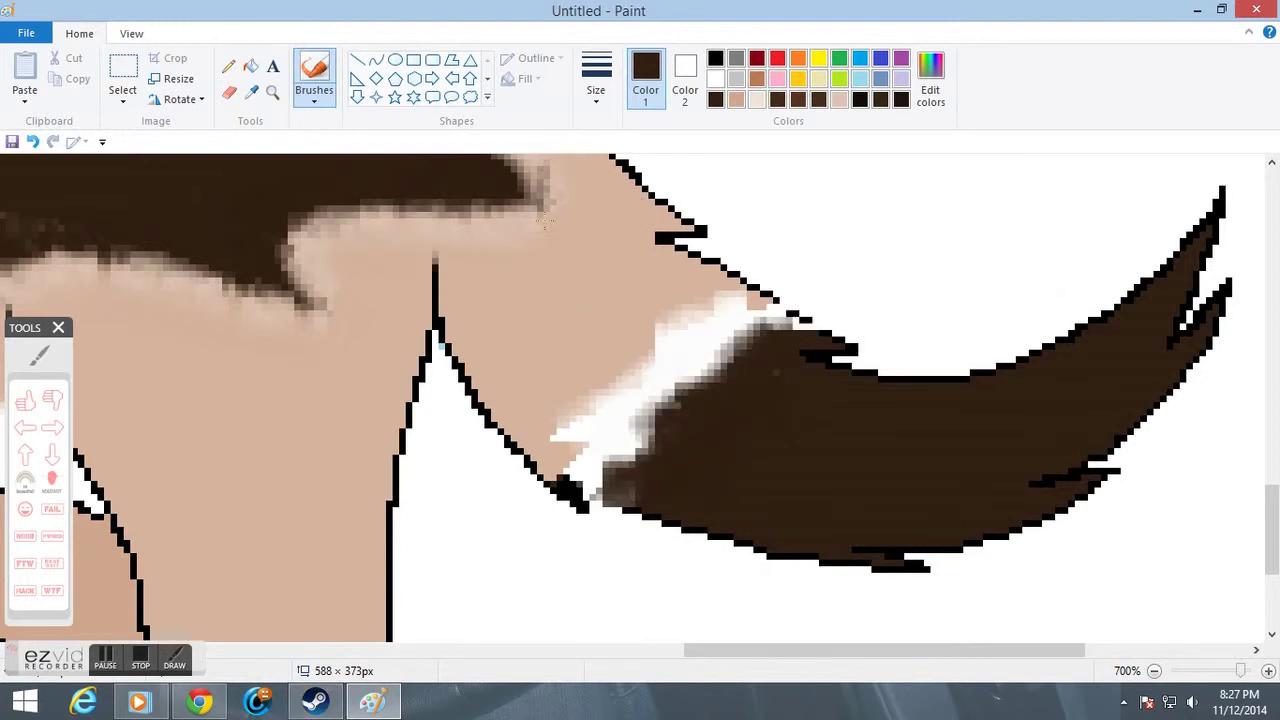
# Sample the near-black brown from the upper part of the dog's back patch as the shading colour.
pyautogui.click(273, 93)
pyautogui.rightClick(663, 389)
pyautogui.rightClick(663, 389)
pyautogui.click(663, 387)
pyautogui.click(460, 308)
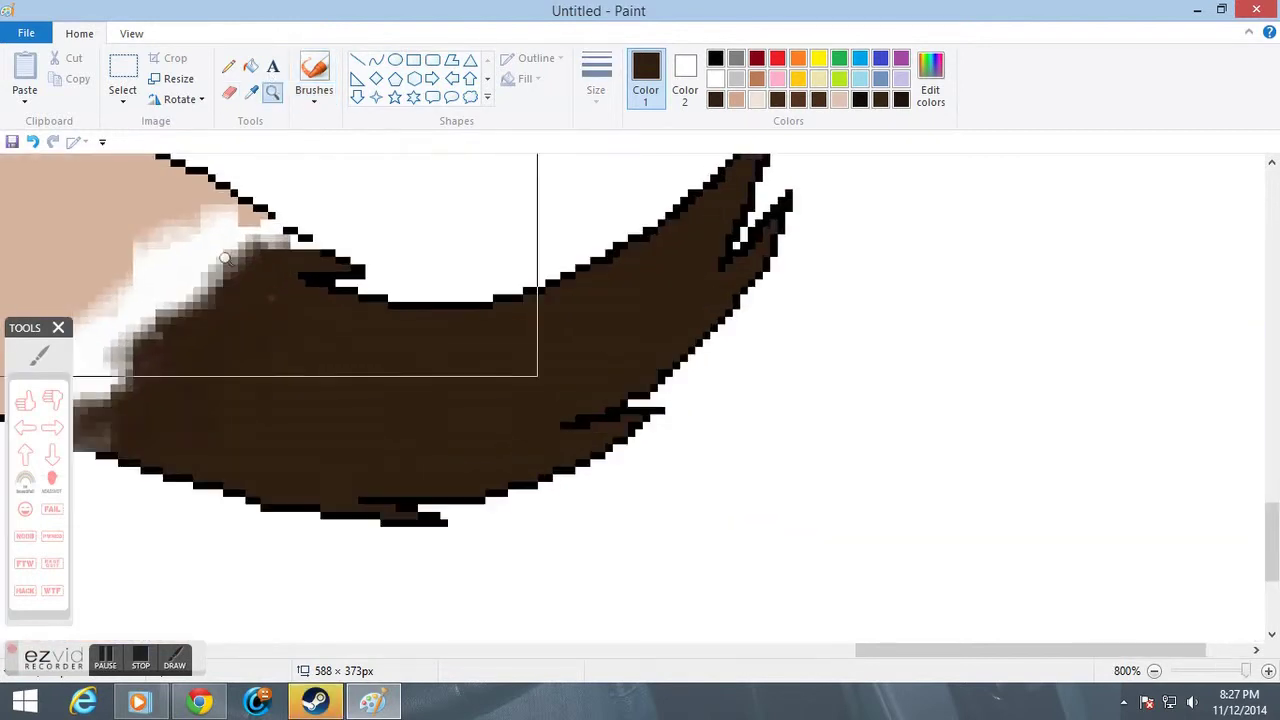
pyautogui.rightClick(313, 282)
pyautogui.rightClick(313, 282)
pyautogui.rightClick(313, 282)
pyautogui.rightClick(313, 282)
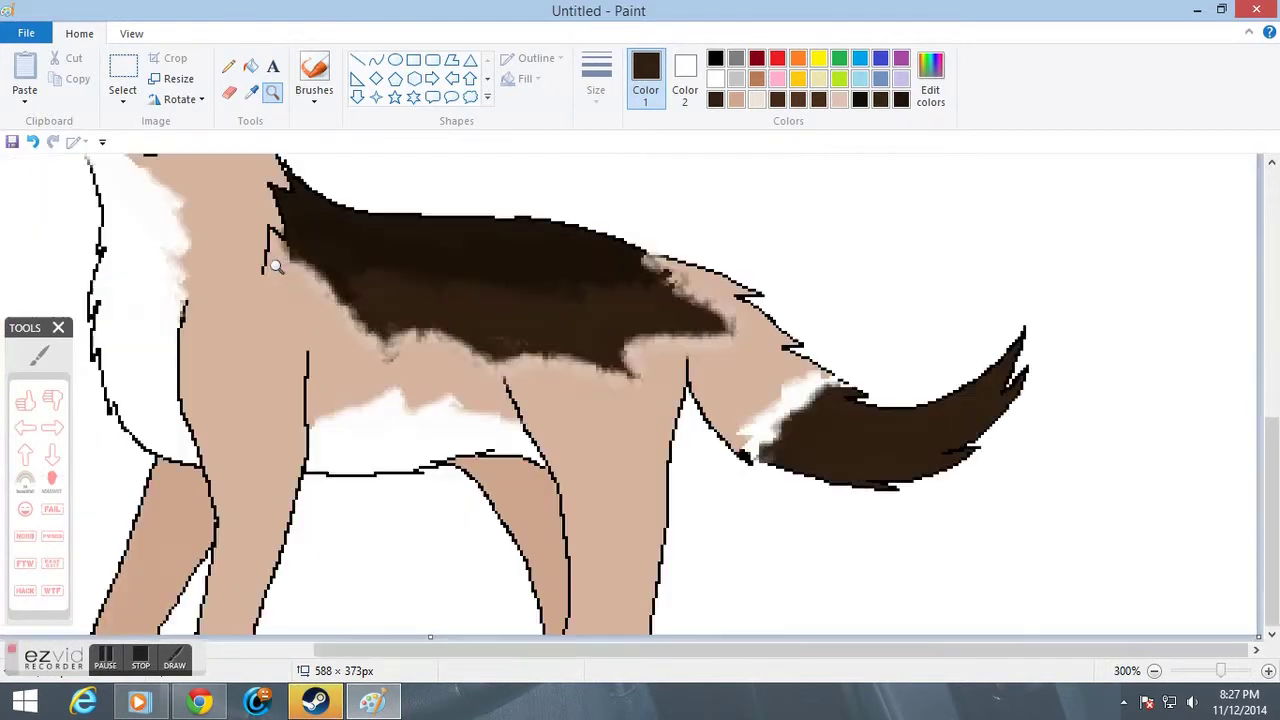
pyautogui.click(540, 322)
pyautogui.click(540, 322)
pyautogui.click(580, 287)
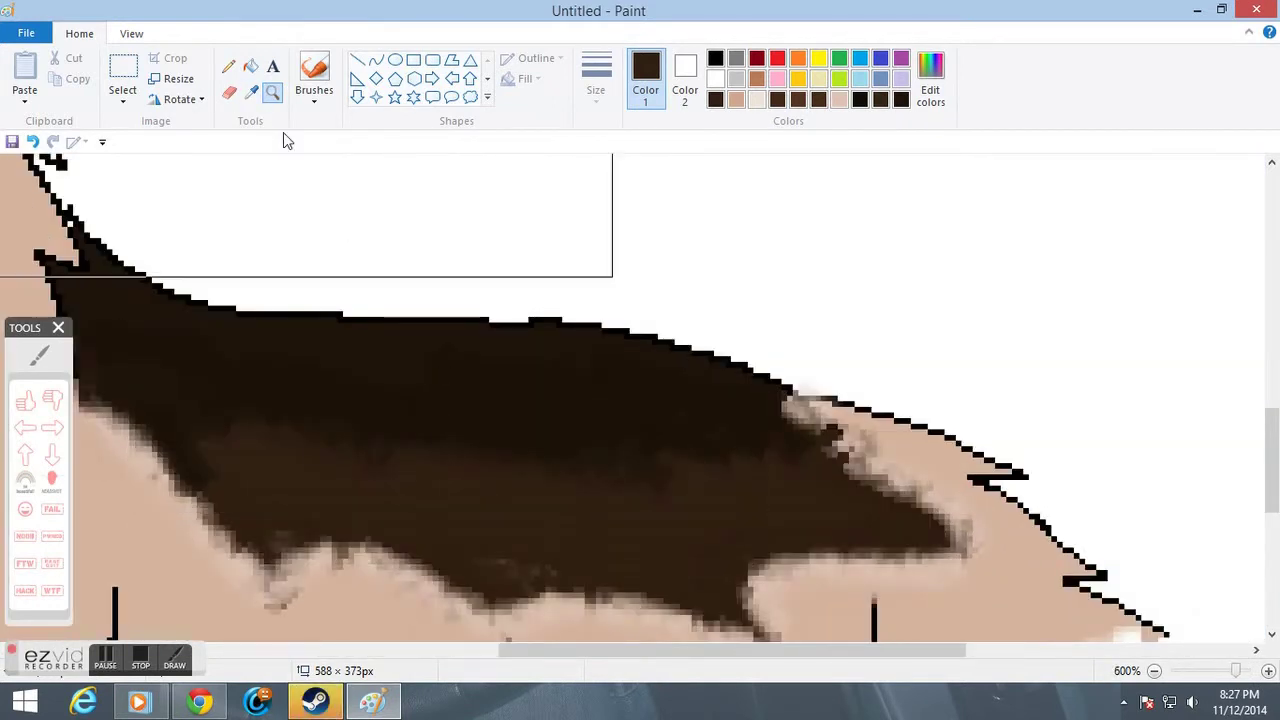
pyautogui.click(475, 387)
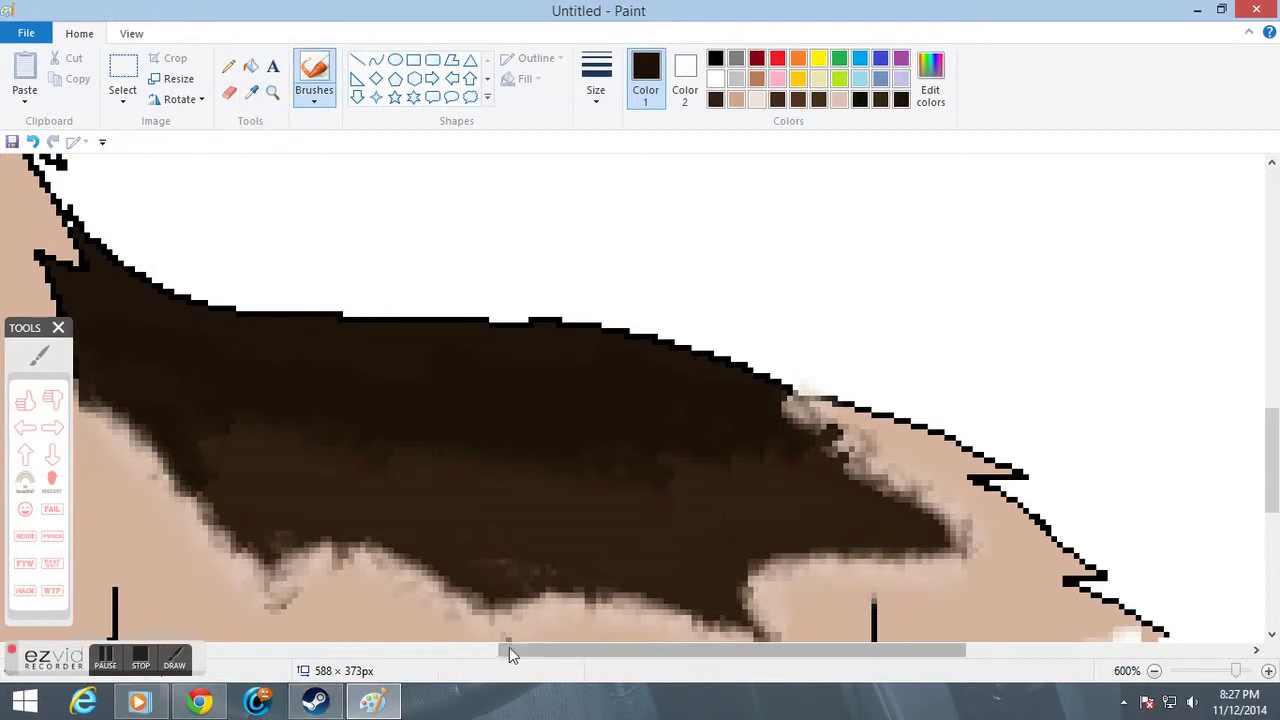
# Outline a jagged shadow along the tail's underside in near-black brown with the Pencil and fill it with the same colour.
pyautogui.moveTo(509, 647); pyautogui.dragTo(726, 647)
pyautogui.scroll(-3, 808, 614)
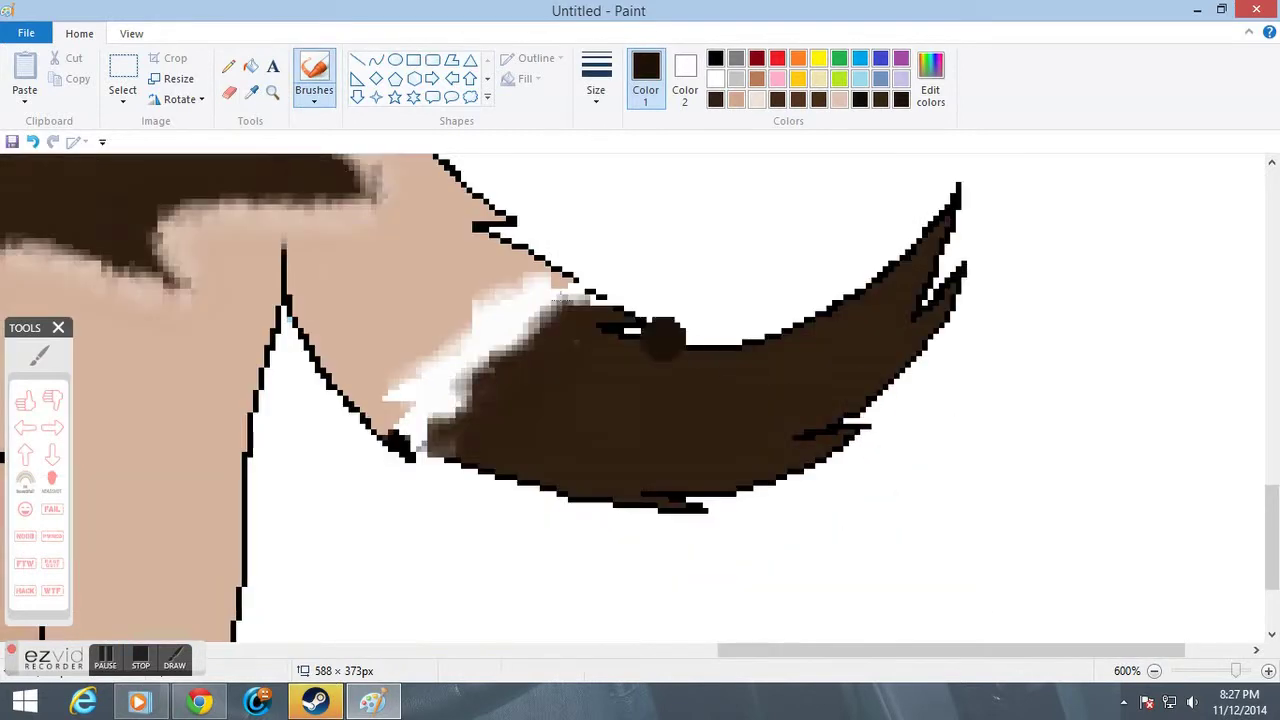
pyautogui.click(229, 66)
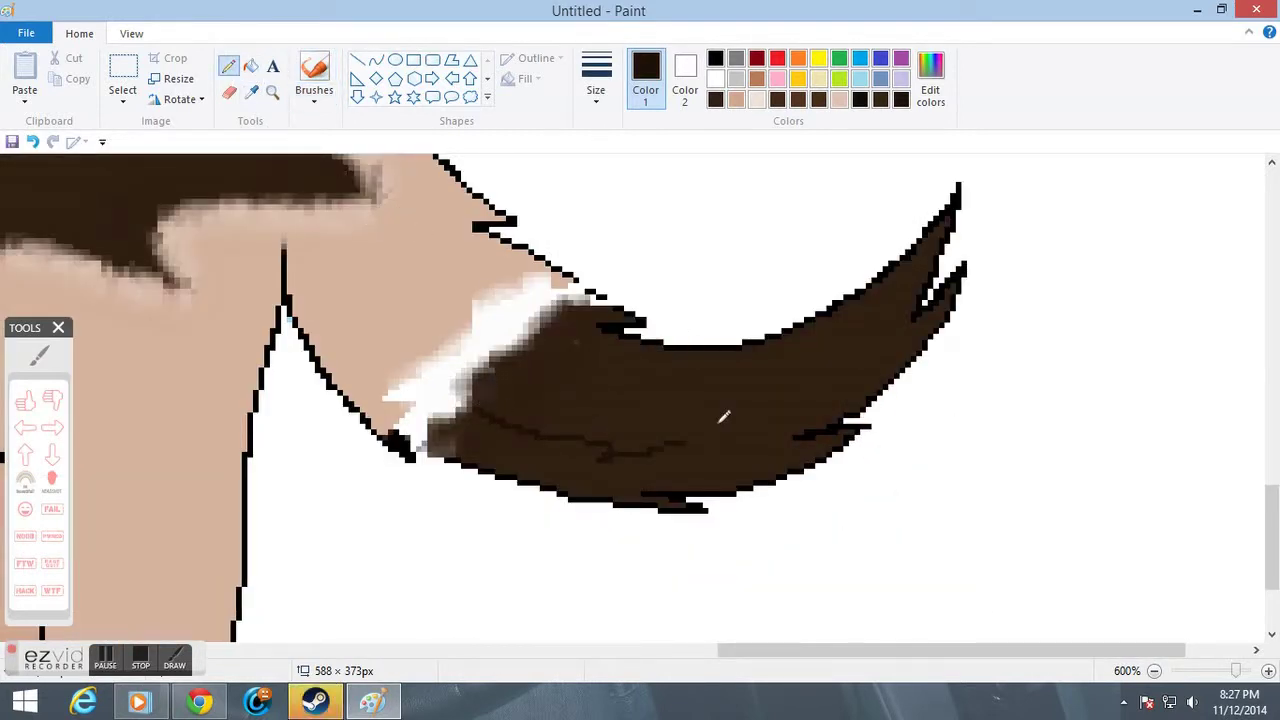
pyautogui.click(250, 66)
pyautogui.click(550, 446)
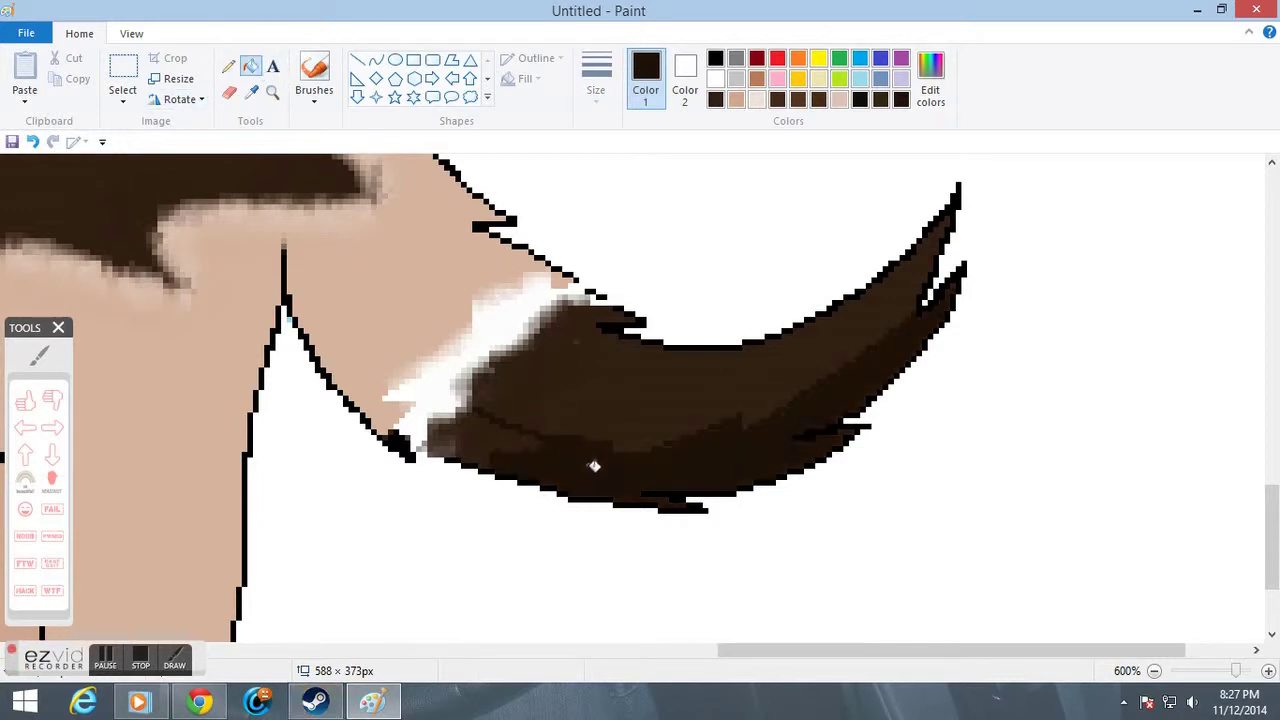
# Blend the near-black shadow into the dark brown of the tail with brush strokes from the white band towards the tip.
pyautogui.click(320, 72)
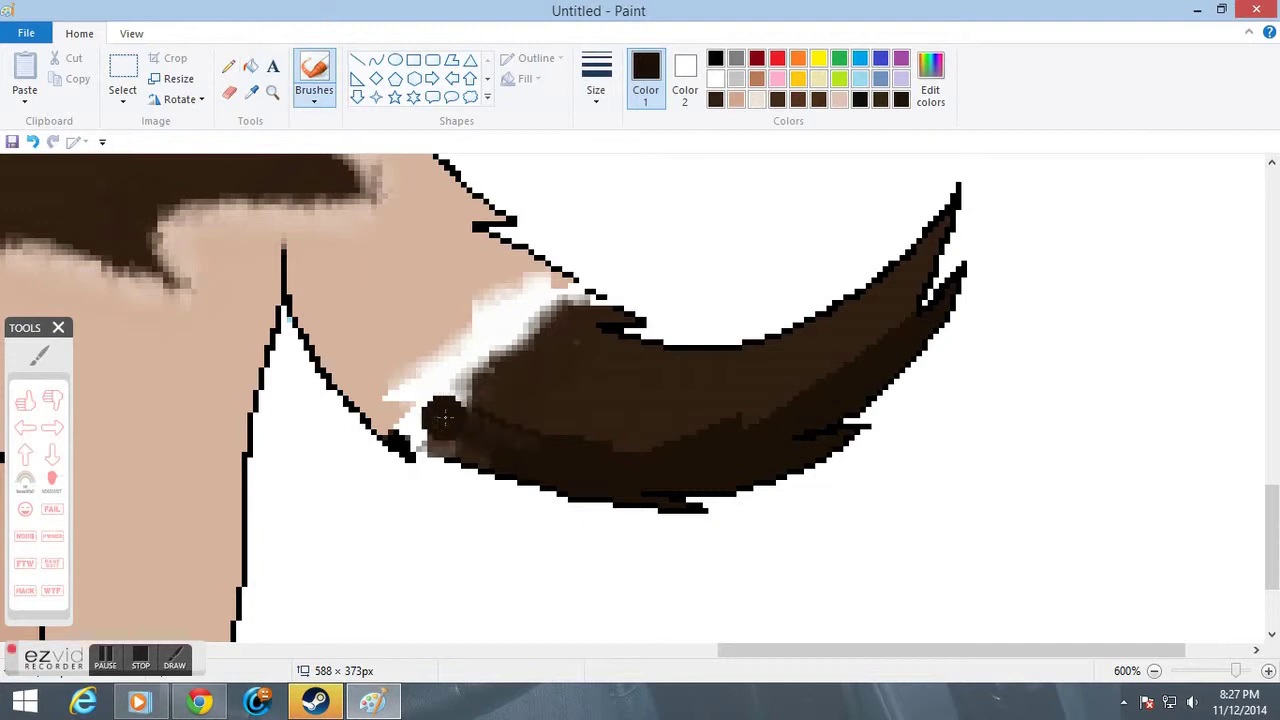
pyautogui.moveTo(430, 437); pyautogui.dragTo(483, 451)
pyautogui.hotkey('ctrl', 'z')
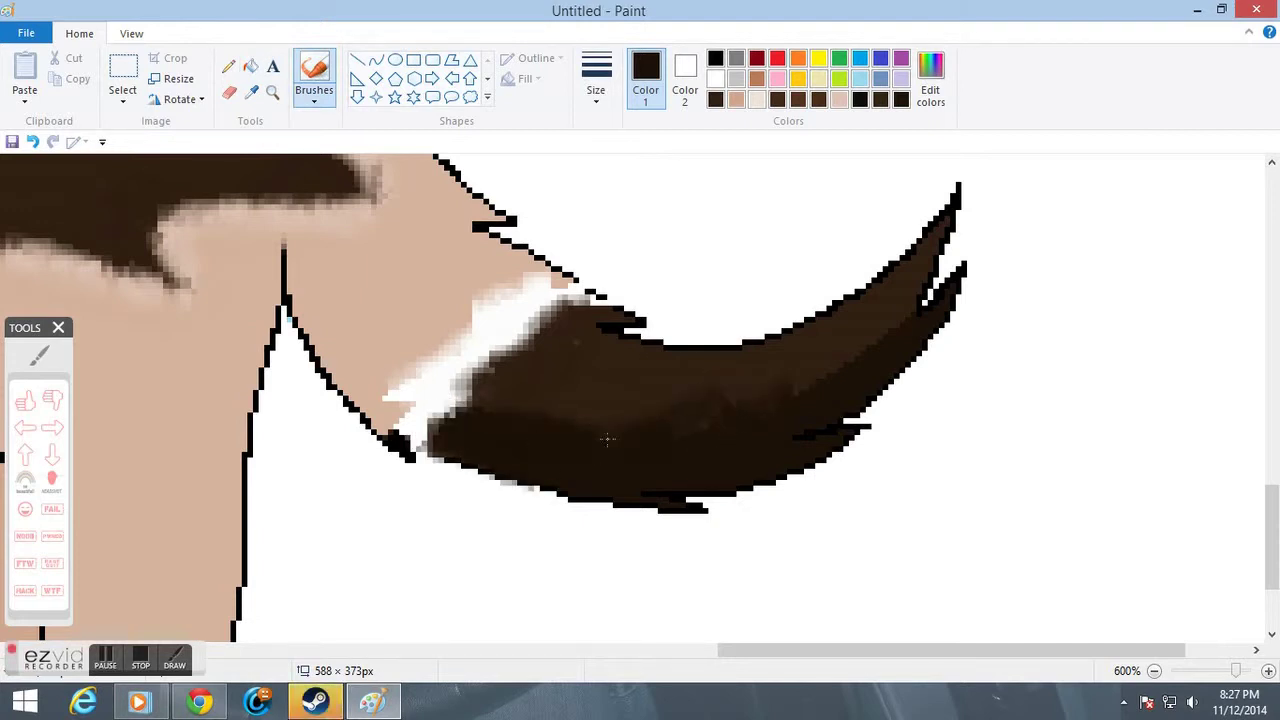
pyautogui.moveTo(811, 374)
pyautogui.mouseDown()
pyautogui.moveTo(831, 340)
pyautogui.moveTo(832, 375)
pyautogui.moveTo(868, 361)
pyautogui.moveTo(803, 361)
pyautogui.moveTo(546, 453)
pyautogui.moveTo(651, 409)
pyautogui.moveTo(443, 425)
pyautogui.mouseUp()
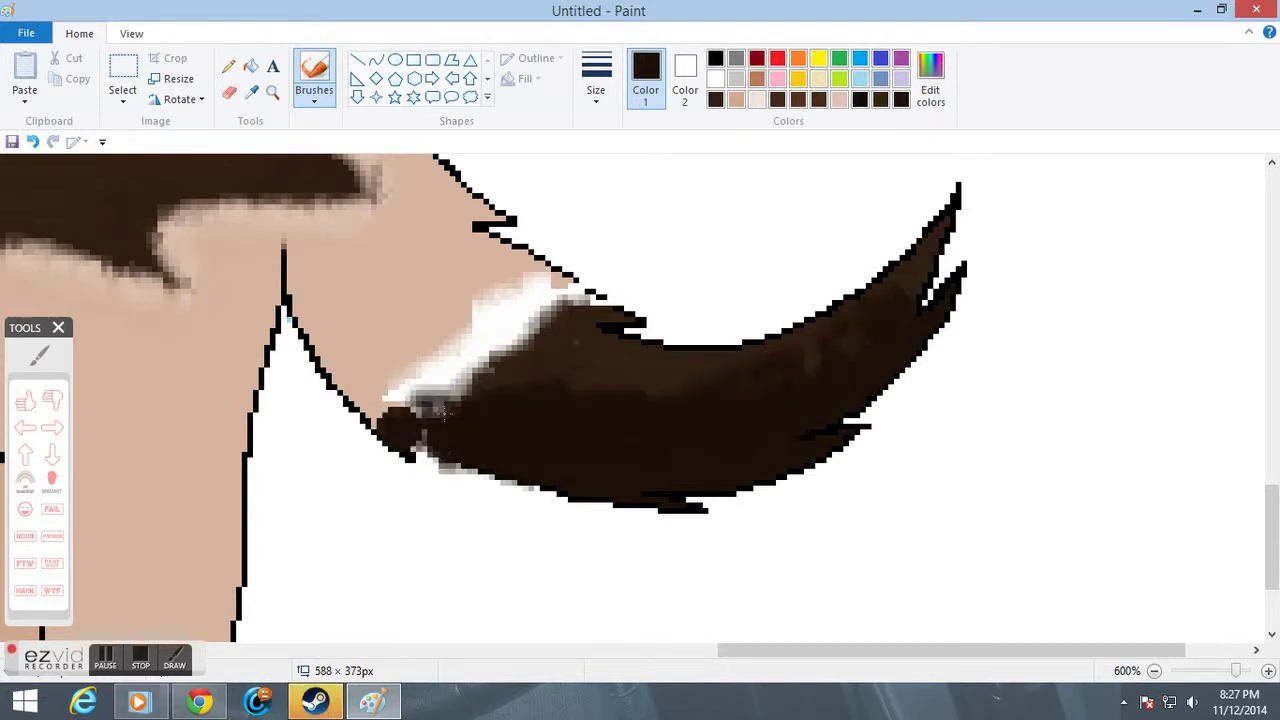
# Examine the body and head markings up close, and check the whole drawing at 100% zoom.
pyautogui.click(272, 92)
pyautogui.rightClick(463, 392)
pyautogui.click(398, 440)
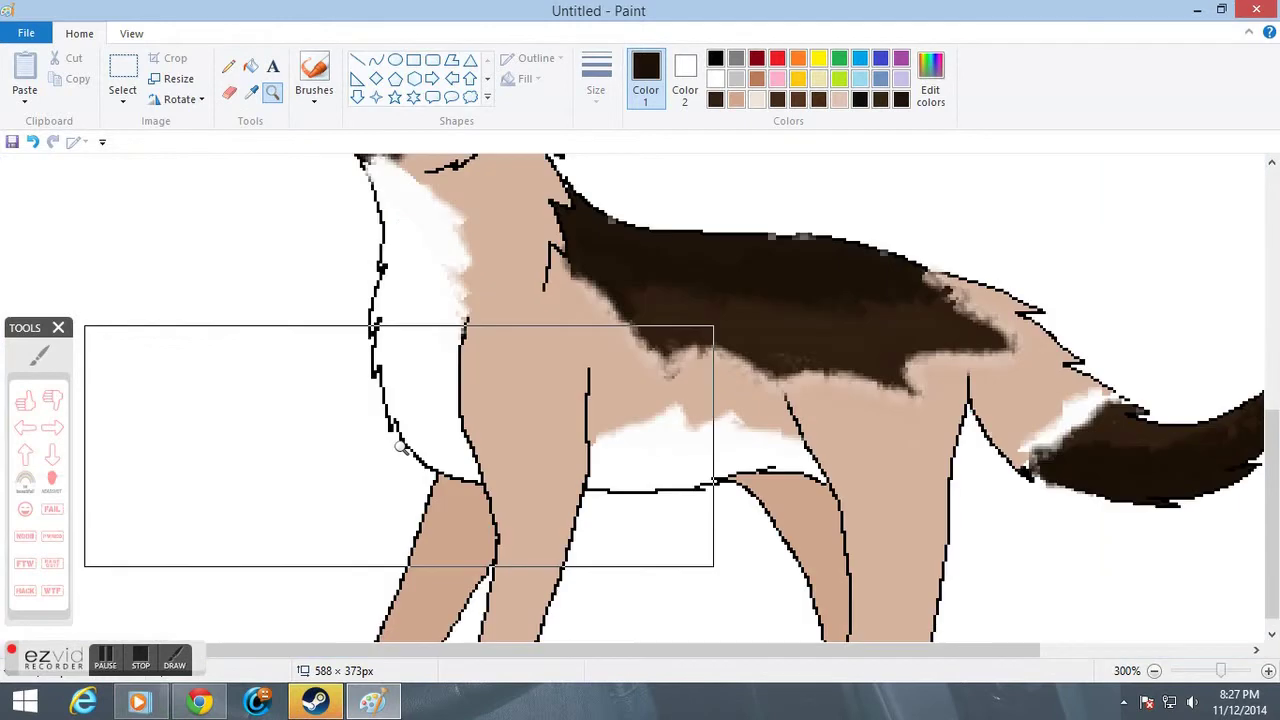
pyautogui.scroll(5, 446, 358)
pyautogui.click(405, 457)
pyautogui.scroll(2, 343, 279)
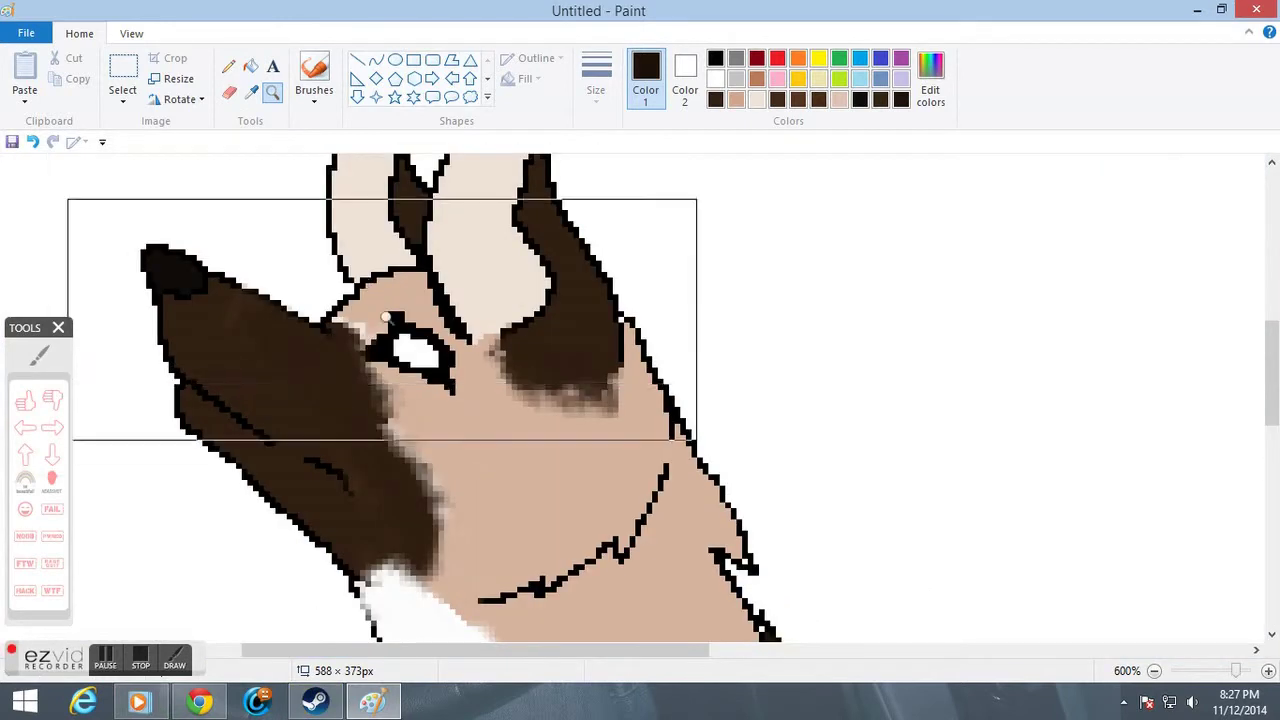
pyautogui.scroll(-6, 357, 323)
pyautogui.rightClick(357, 323)
pyautogui.rightClick(361, 327)
pyautogui.rightClick(361, 327)
pyautogui.rightClick(361, 327)
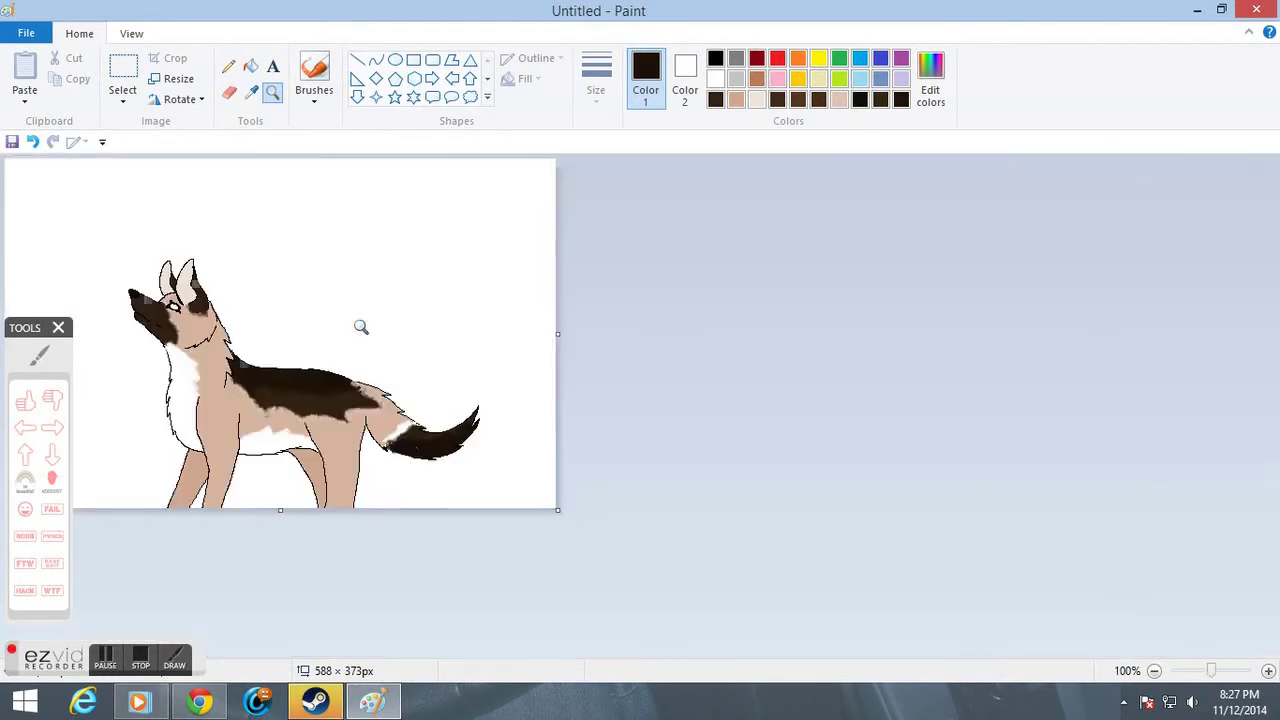
# Inspect the dog's belly and front legs up close for areas that still need colouring.
pyautogui.click(388, 384)
pyautogui.click(420, 492)
pyautogui.click(440, 563)
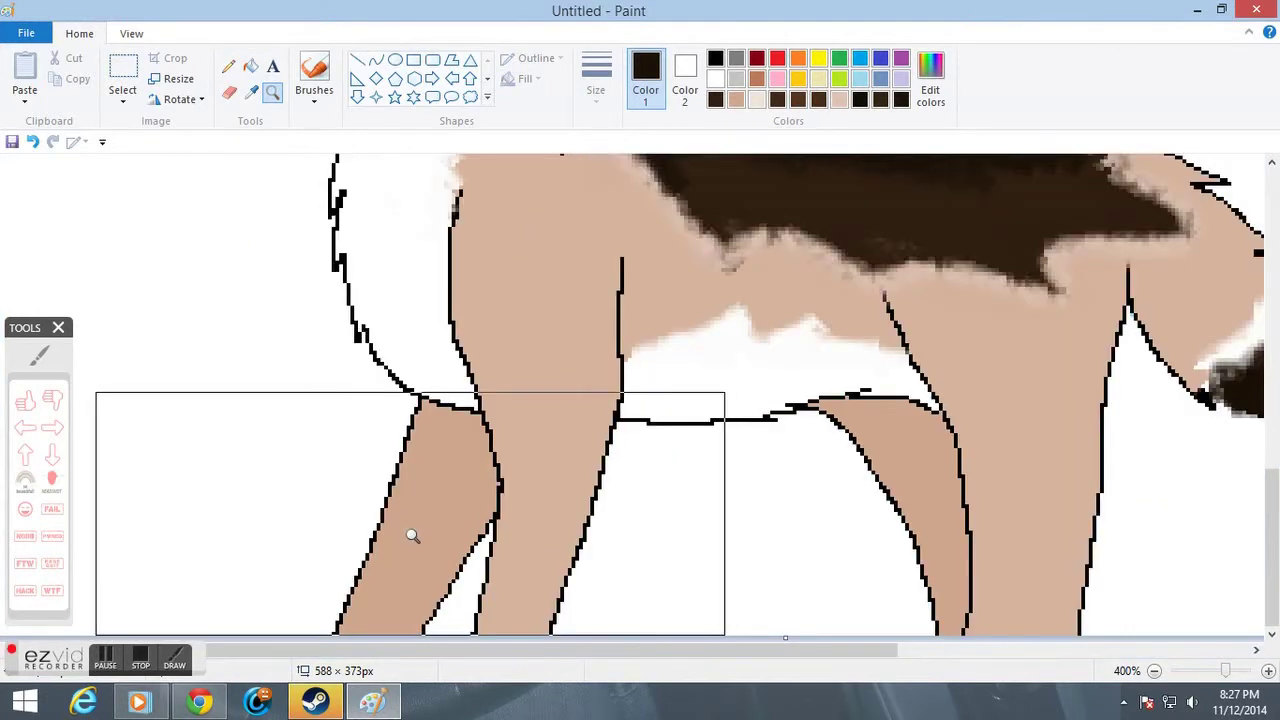
pyautogui.click(414, 534)
pyautogui.click(297, 386)
pyautogui.rightClick(405, 390)
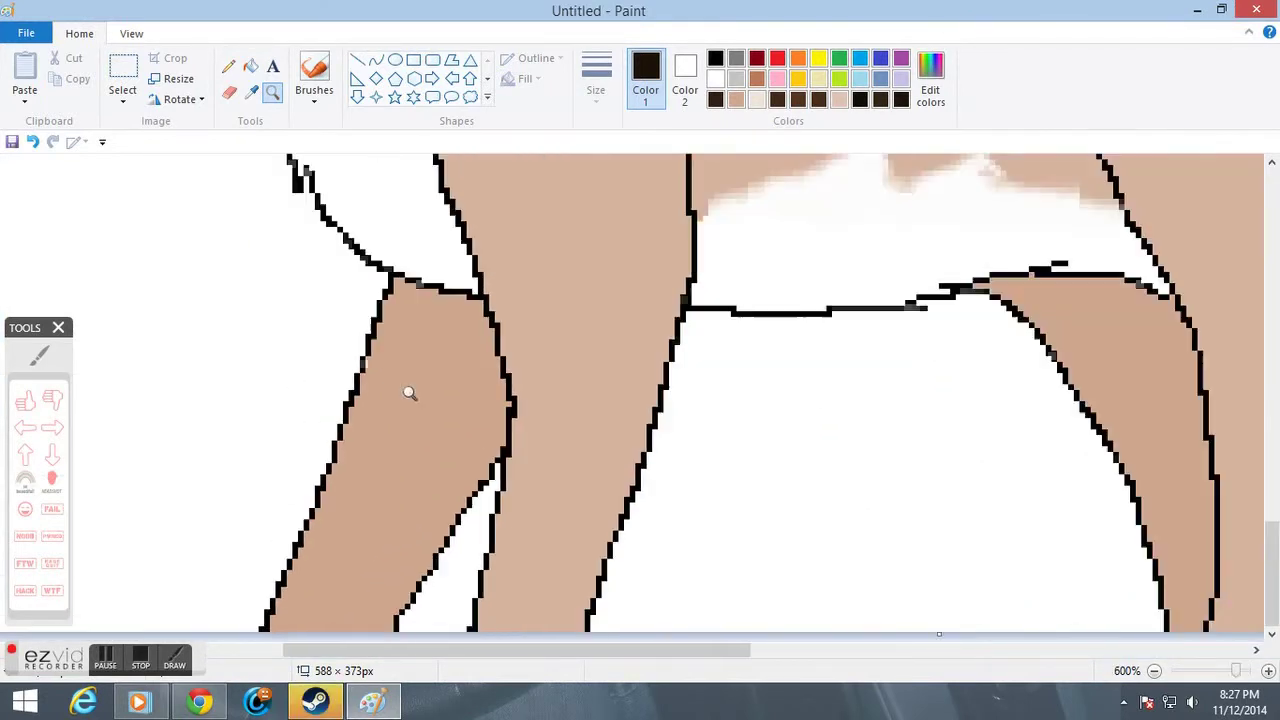
pyautogui.rightClick(403, 382)
pyautogui.rightClick(403, 382)
# Inspect the chest, eye and ears up close for areas that still need colouring.
pyautogui.click(418, 392)
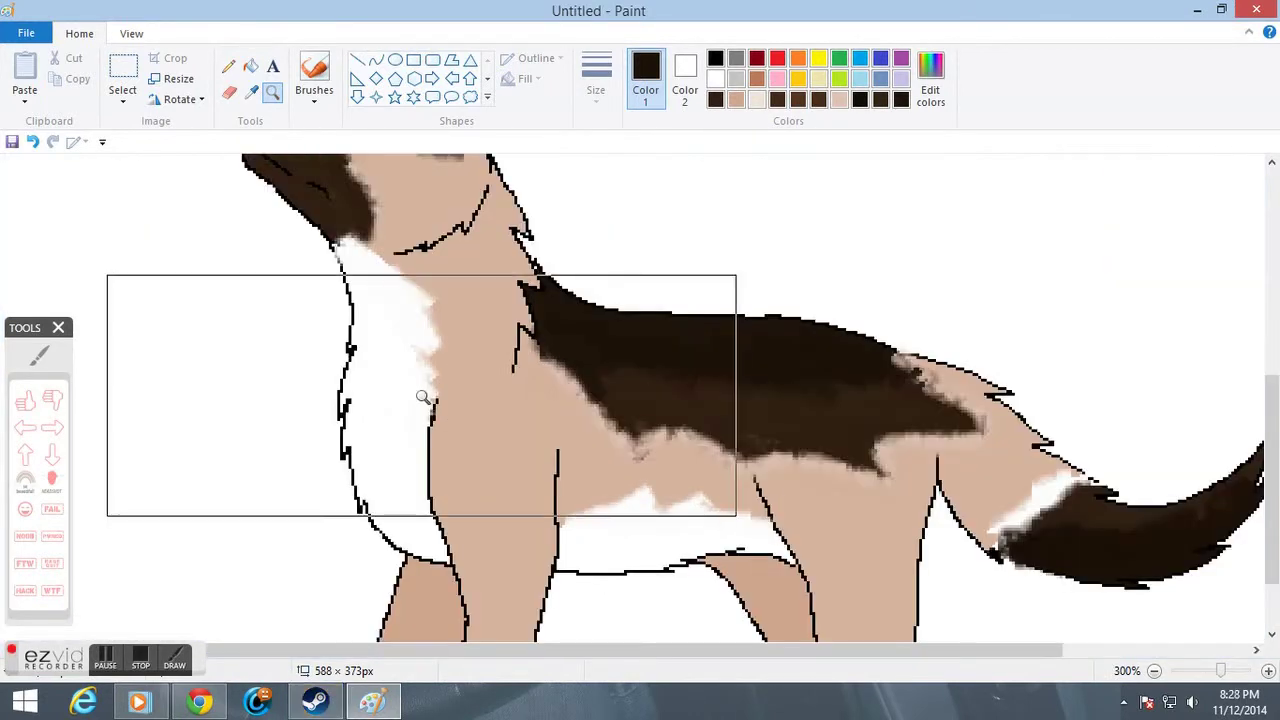
pyautogui.scroll(4, 420, 394)
pyautogui.scroll(-2, 328, 460)
pyautogui.click(334, 361)
pyautogui.click(428, 278)
pyautogui.click(426, 278)
pyautogui.click(390, 276)
pyautogui.click(352, 274)
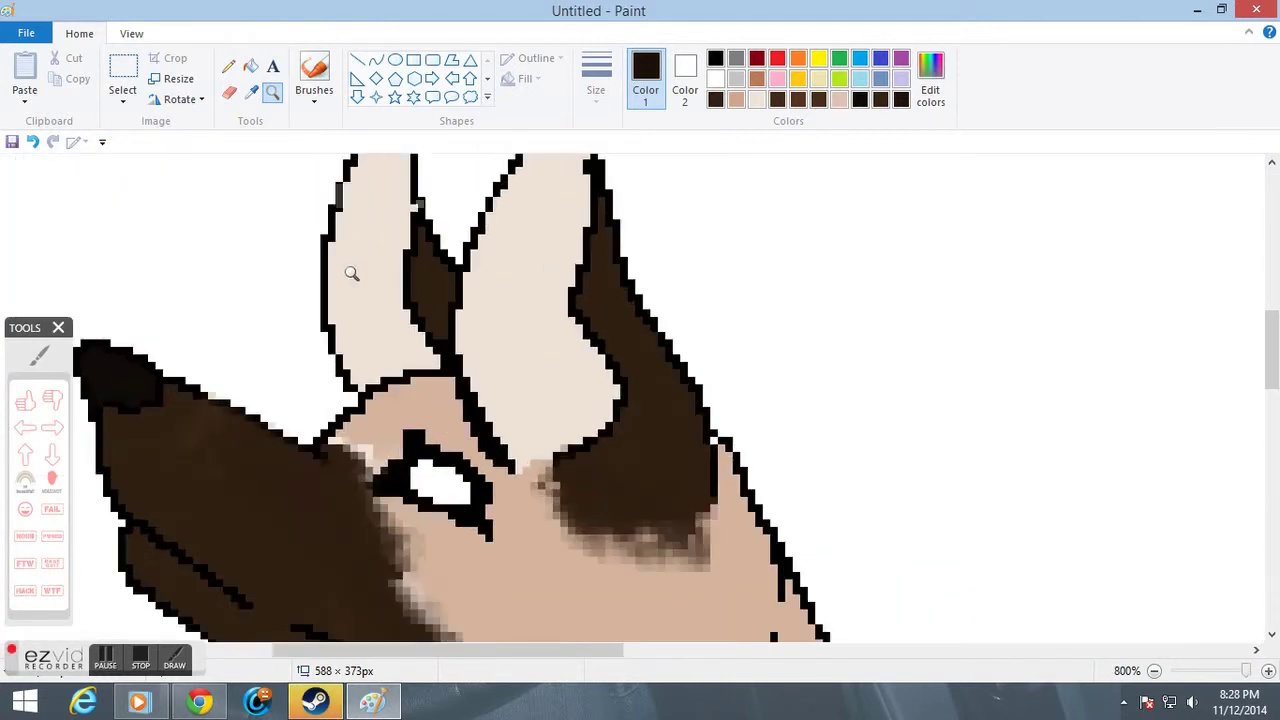
# Look over the whole dog at 100% zoom and examine its legs and belly again at 500%.
pyautogui.scroll(-3, 396, 480)
pyautogui.rightClick(400, 489)
pyautogui.rightClick(402, 520)
pyautogui.rightClick(402, 525)
pyautogui.rightClick(394, 521)
pyautogui.rightClick(393, 520)
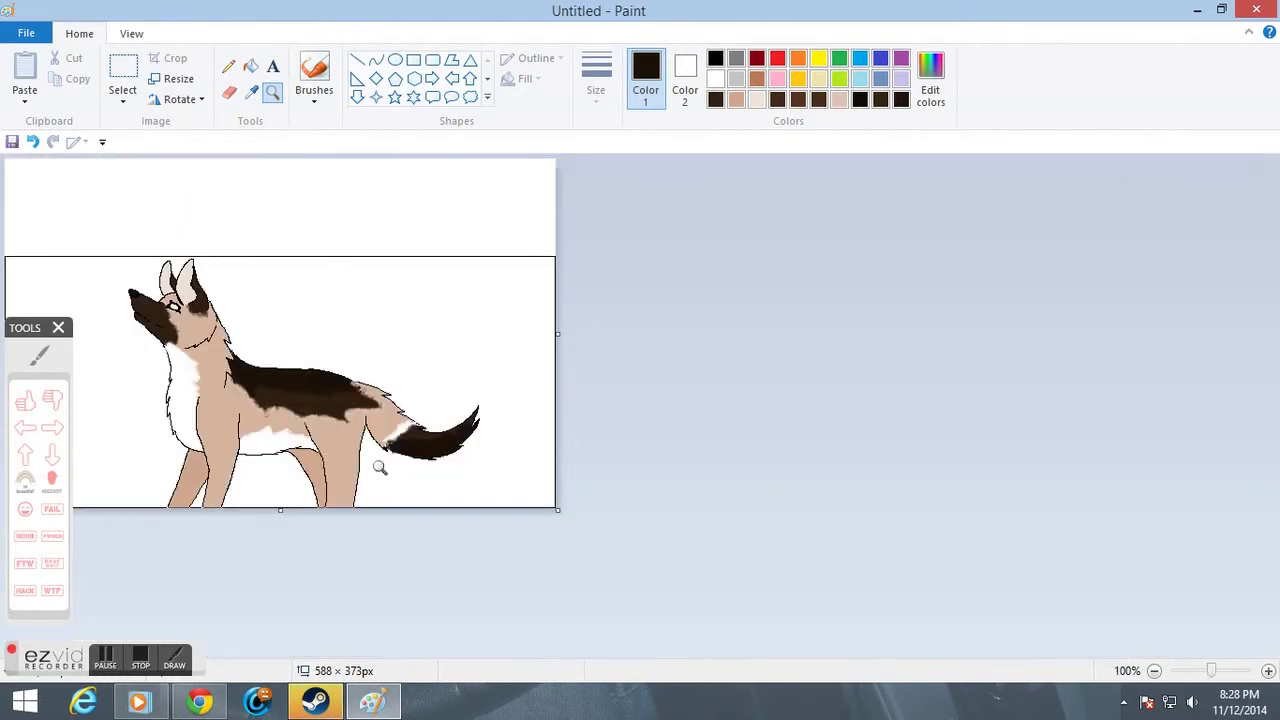
pyautogui.click(371, 457)
pyautogui.click(455, 480)
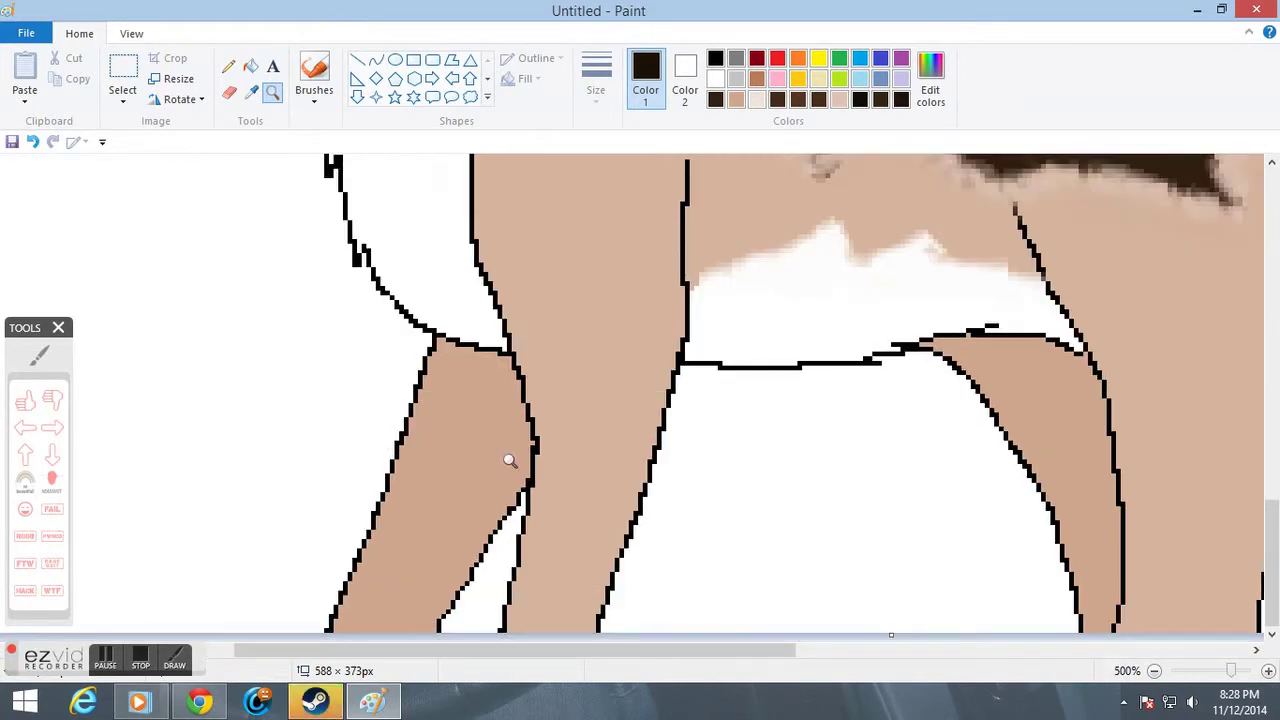
# Pick up the dark brown from the lower part of the back marking as the drawing colour.
pyautogui.scroll(3, 563, 406)
pyautogui.rightClick(564, 408)
pyautogui.rightClick(564, 408)
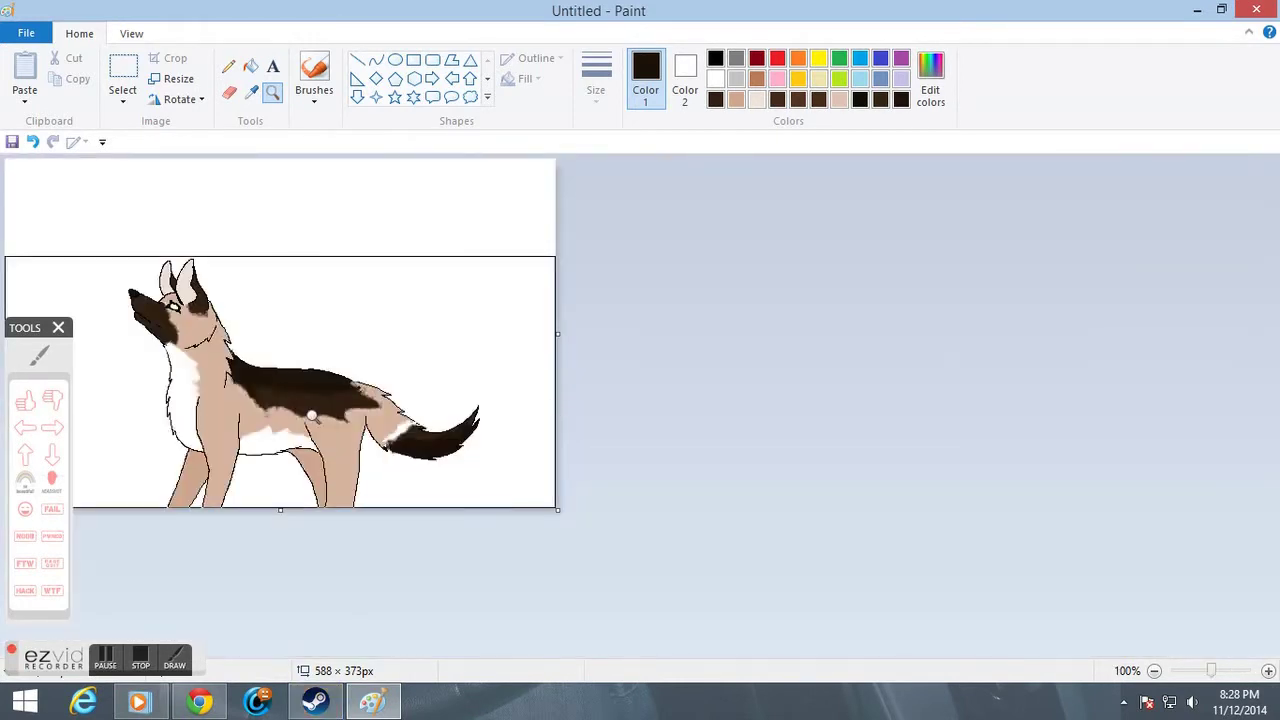
pyautogui.click(312, 418)
pyautogui.click(500, 571)
pyautogui.click(391, 526)
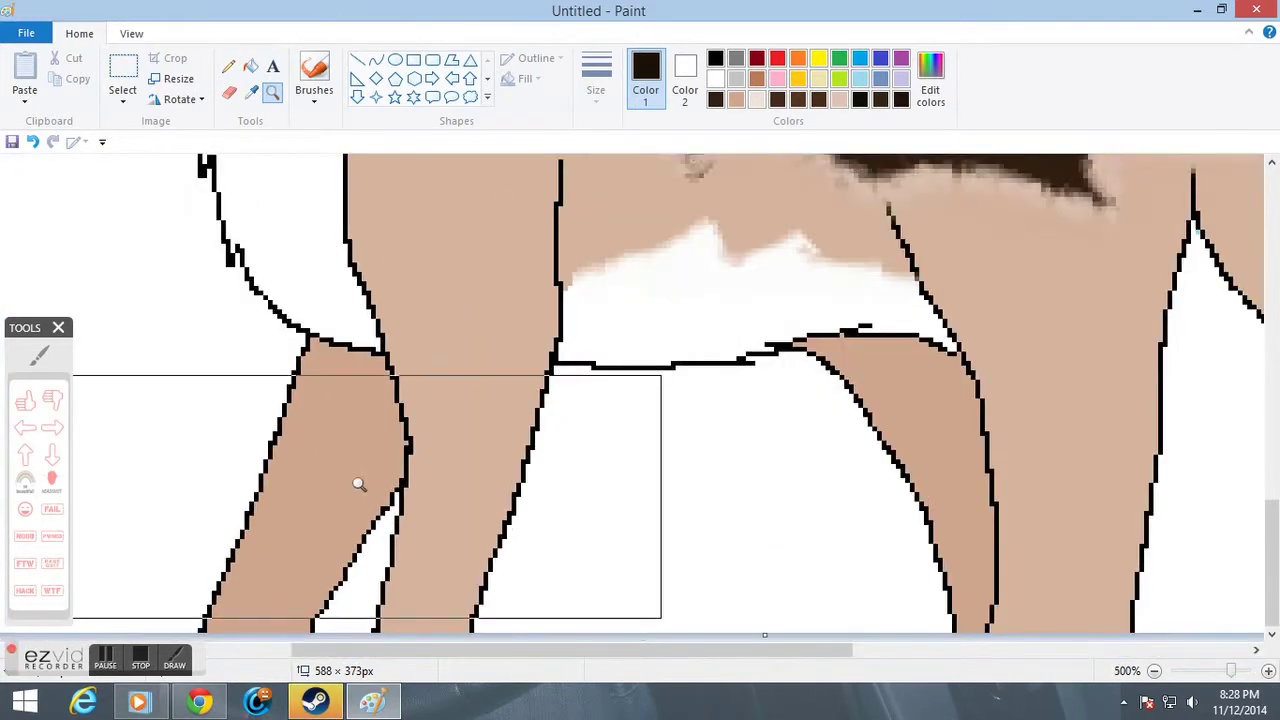
pyautogui.click(251, 91)
pyautogui.scroll(3, 708, 462)
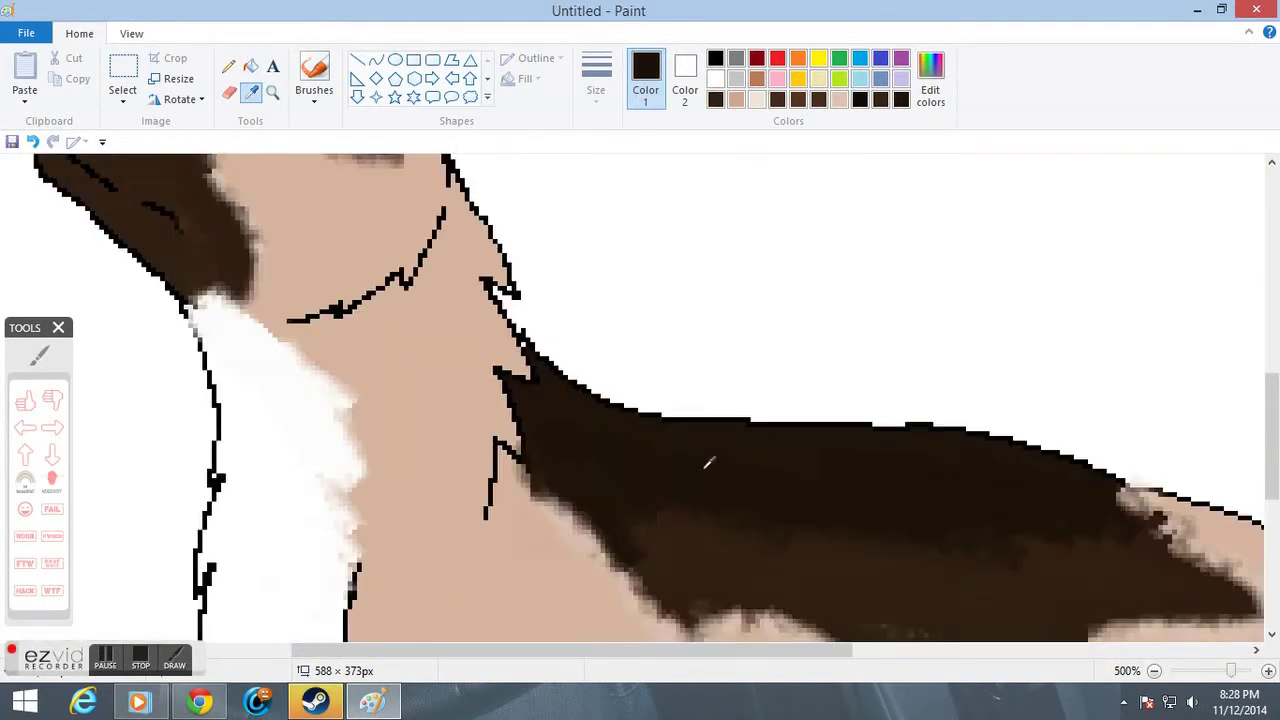
pyautogui.click(697, 530)
pyautogui.scroll(-3, 697, 530)
# Outline the sock markings on the near front and hind legs with the Pencil and fill them dark brown.
pyautogui.click(228, 66)
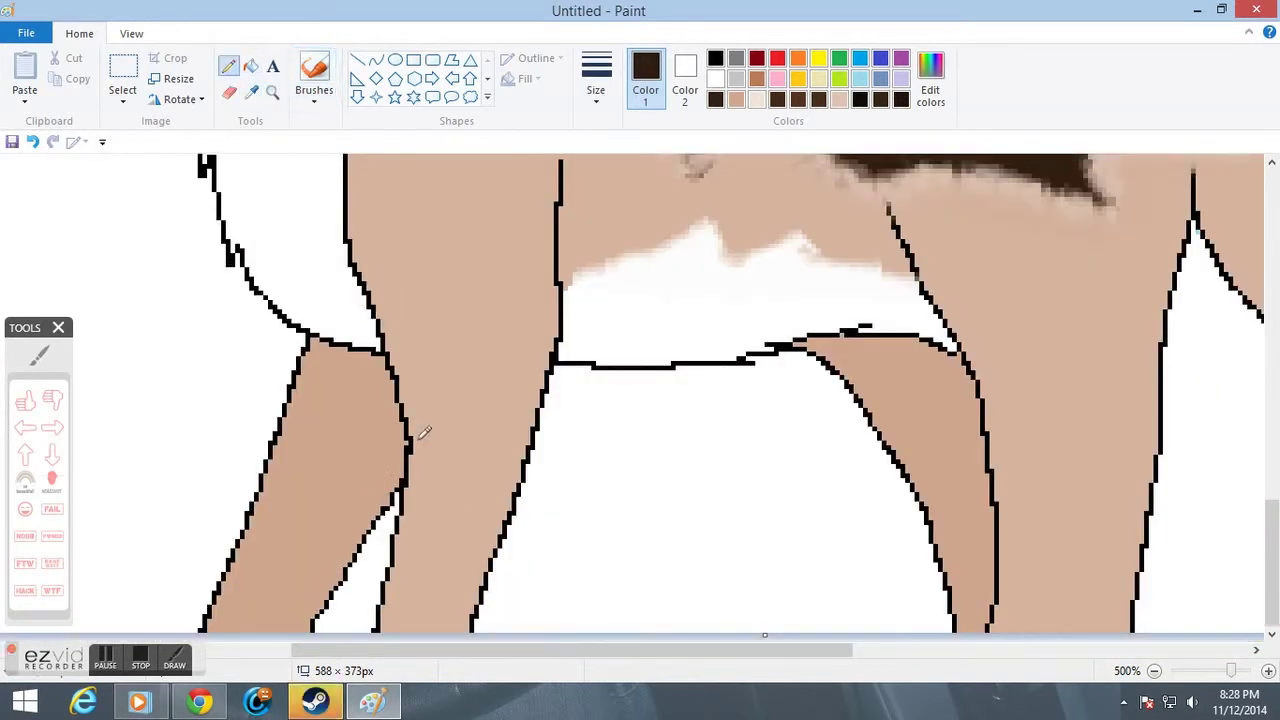
pyautogui.moveTo(406, 565); pyautogui.dragTo(388, 578)
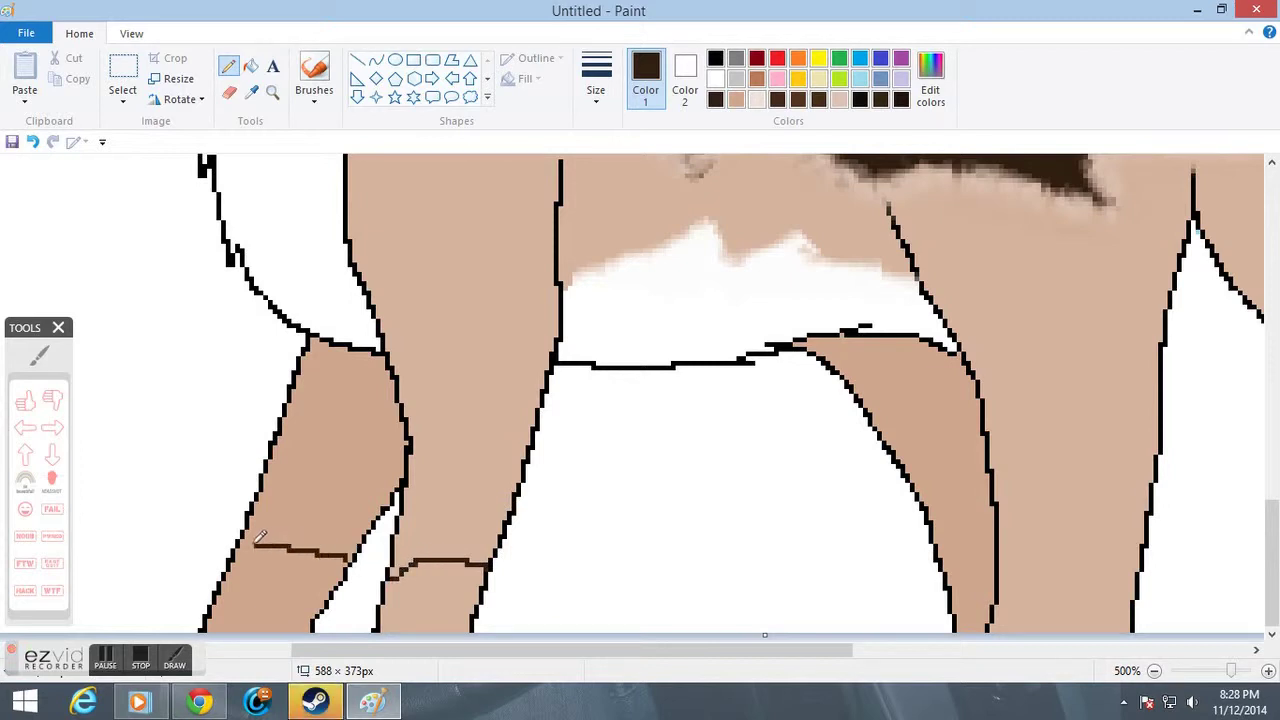
pyautogui.hotkey('ctrl', 'z')
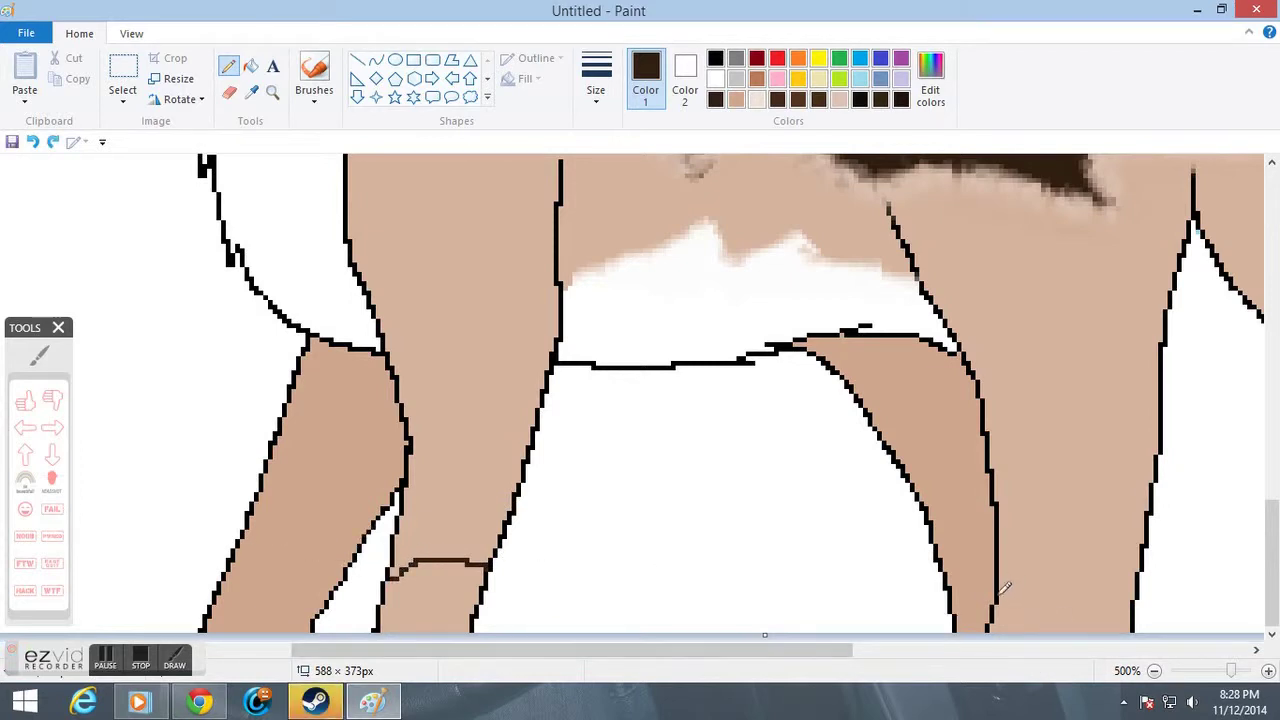
pyautogui.click(250, 66)
pyautogui.click(433, 574)
pyautogui.click(1042, 615)
# Brush dark brown over the upper edges of the near front and hind leg socks for a ragged fur look.
pyautogui.click(313, 75)
pyautogui.click(421, 528)
pyautogui.moveTo(456, 590)
pyautogui.mouseDown()
pyautogui.moveTo(482, 535)
pyautogui.moveTo(421, 541)
pyautogui.mouseUp()
pyautogui.click(881, 497)
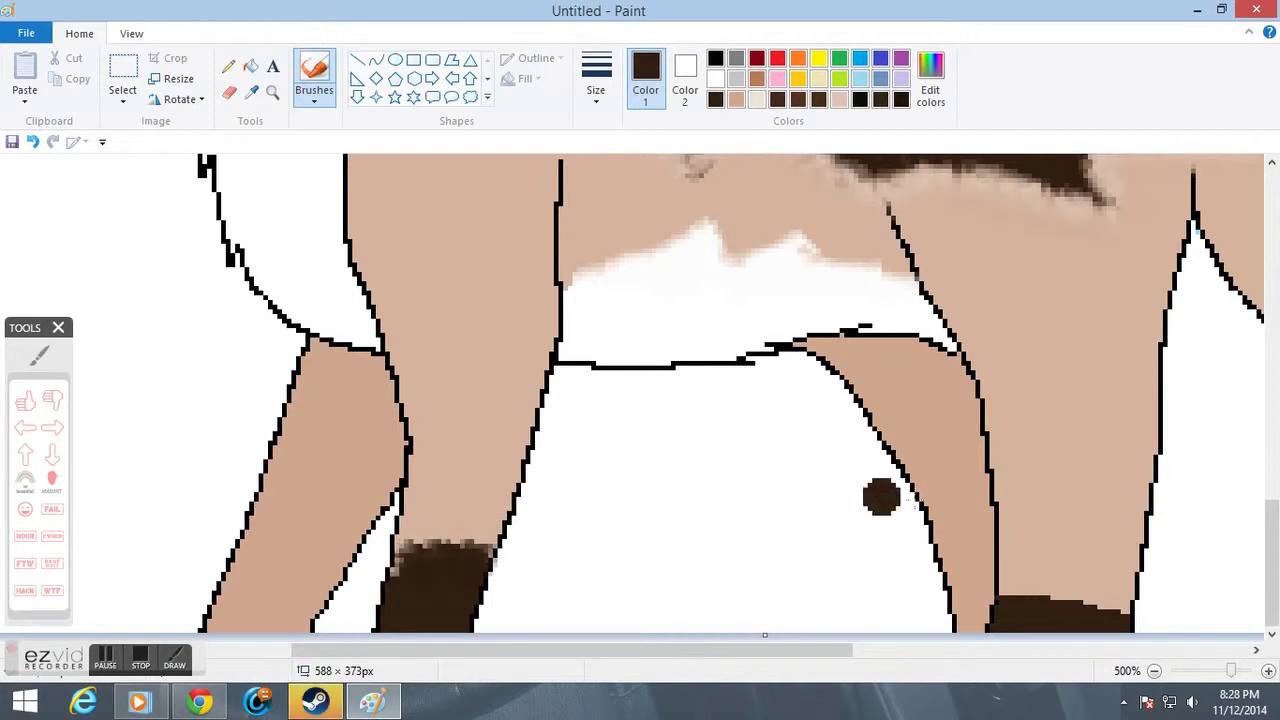
pyautogui.moveTo(1025, 562)
pyautogui.mouseDown()
pyautogui.moveTo(1015, 612)
pyautogui.moveTo(1070, 590)
pyautogui.moveTo(1077, 615)
pyautogui.moveTo(1120, 618)
pyautogui.mouseUp()
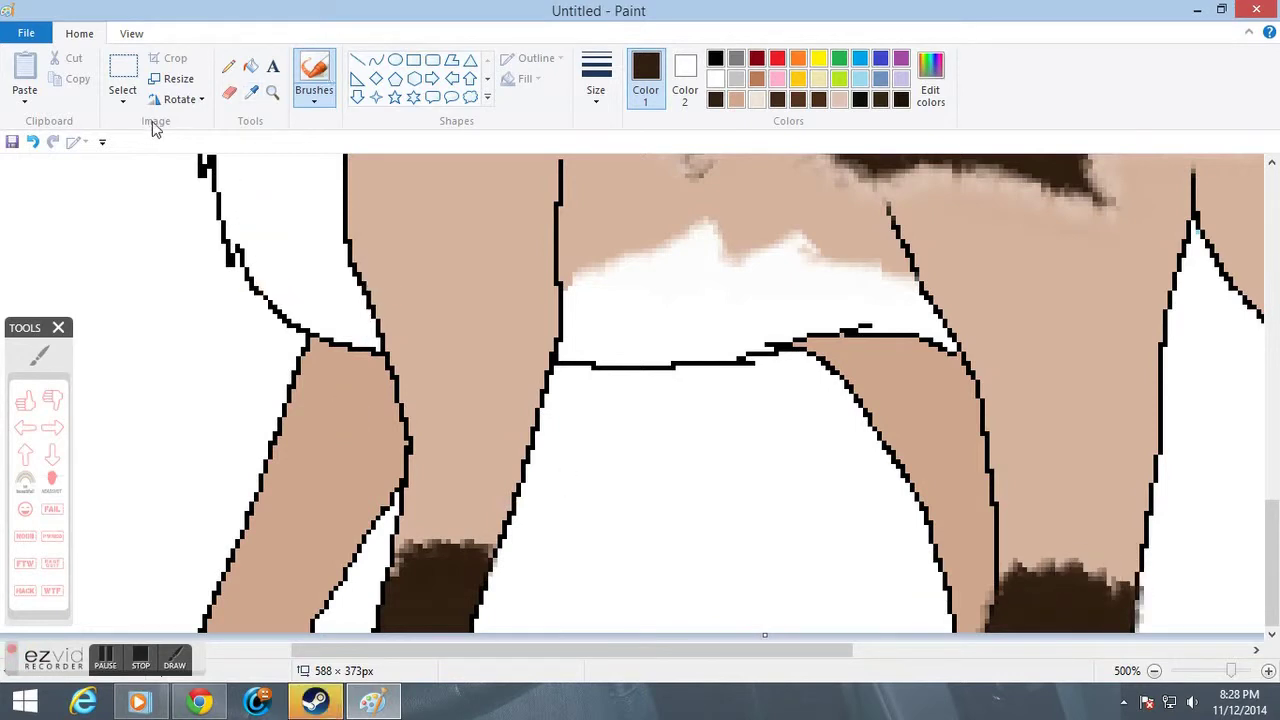
# Check the near leg markings, then mix a slightly darker brown for the far legs.
pyautogui.click(271, 92)
pyautogui.rightClick(380, 323)
pyautogui.rightClick(371, 449)
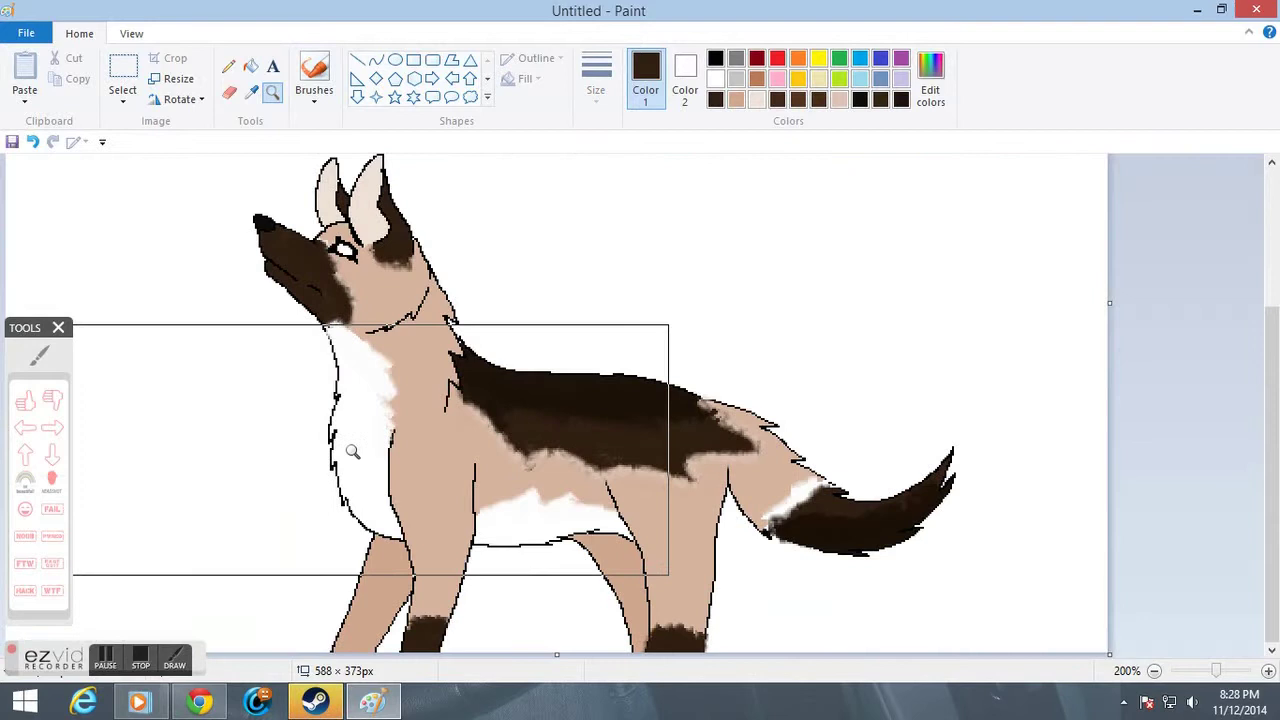
pyautogui.click(443, 551)
pyautogui.click(334, 571)
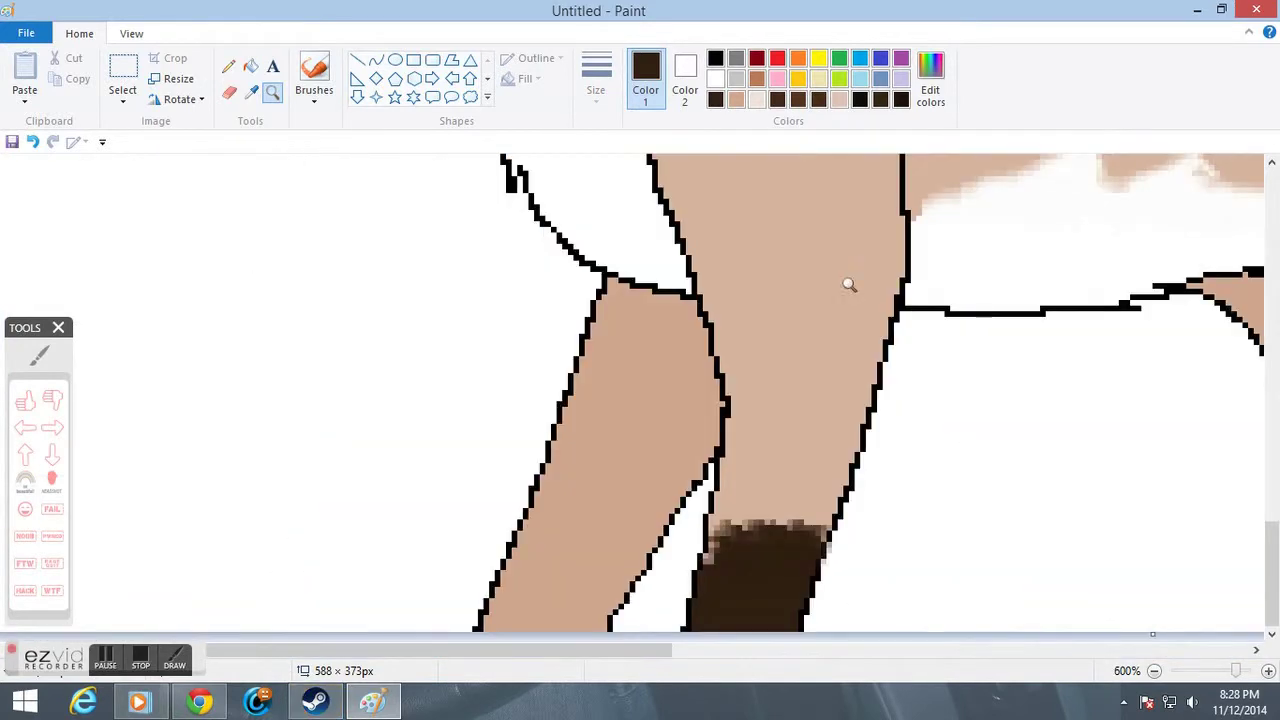
pyautogui.click(932, 100)
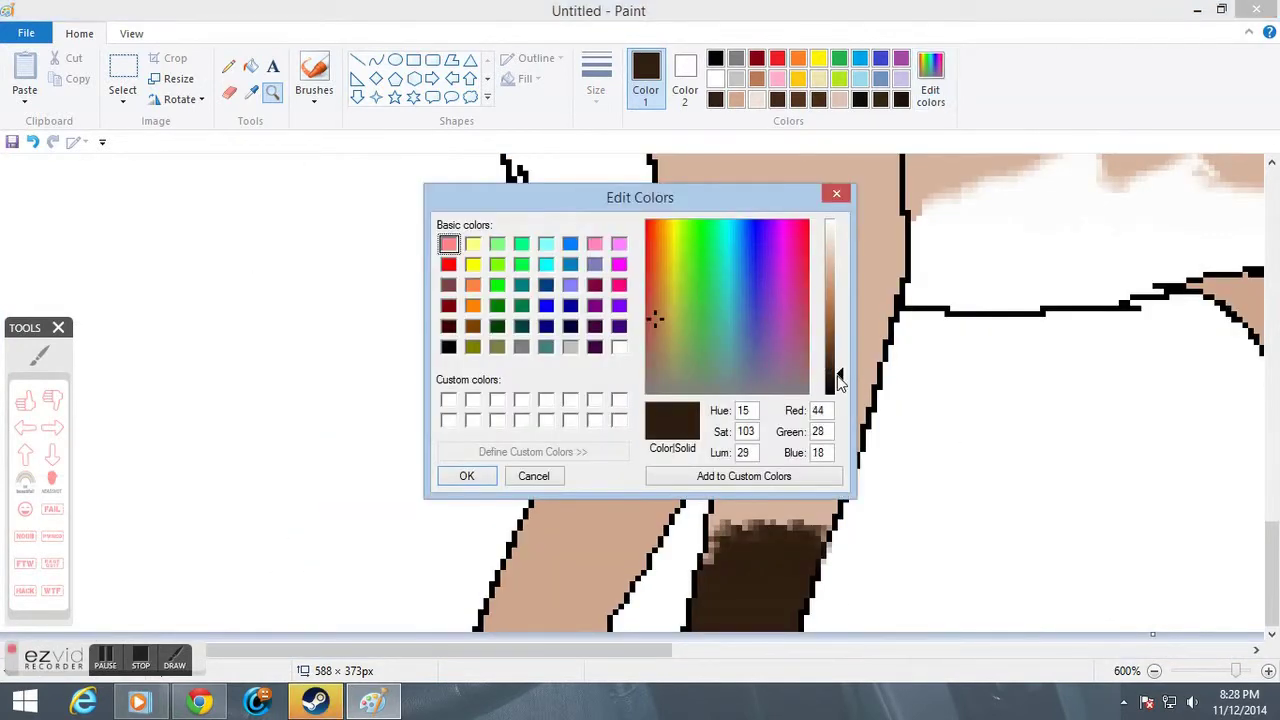
pyautogui.click(467, 476)
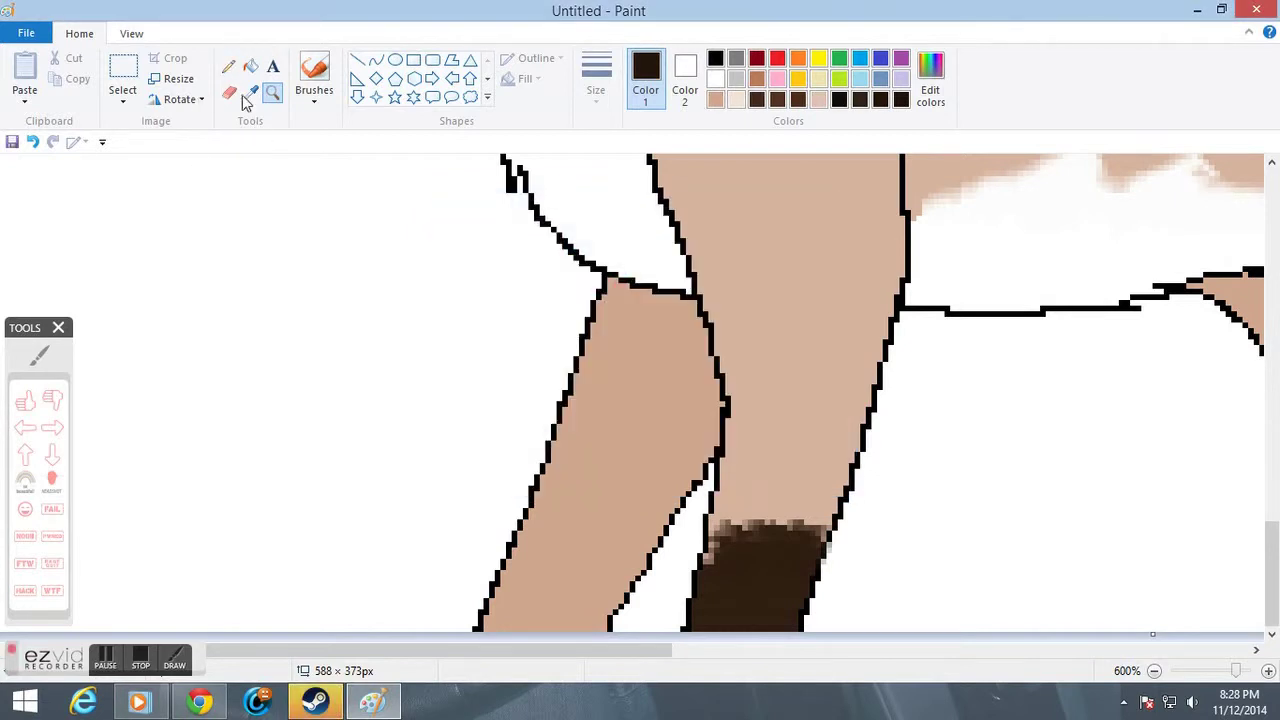
# Draw a sock line across the far front leg and fill the area below it with the darker brown.
pyautogui.moveTo(643, 565); pyautogui.dragTo(570, 540)
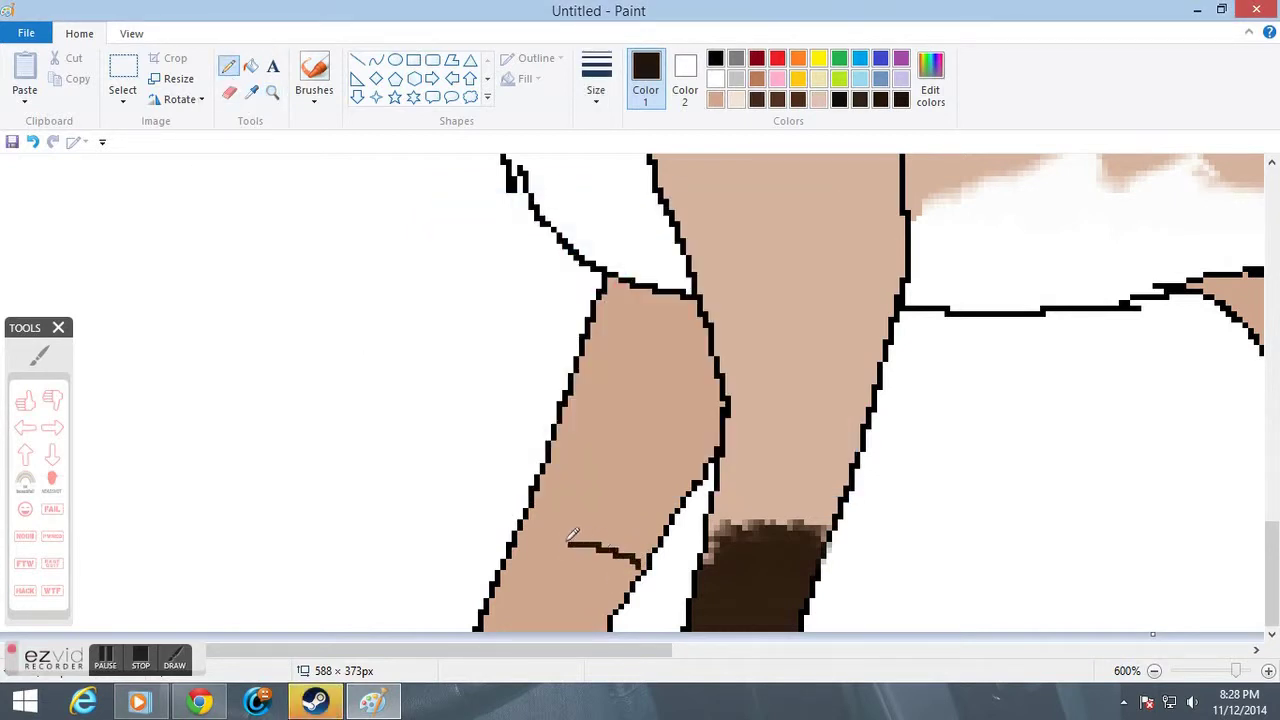
pyautogui.click(252, 68)
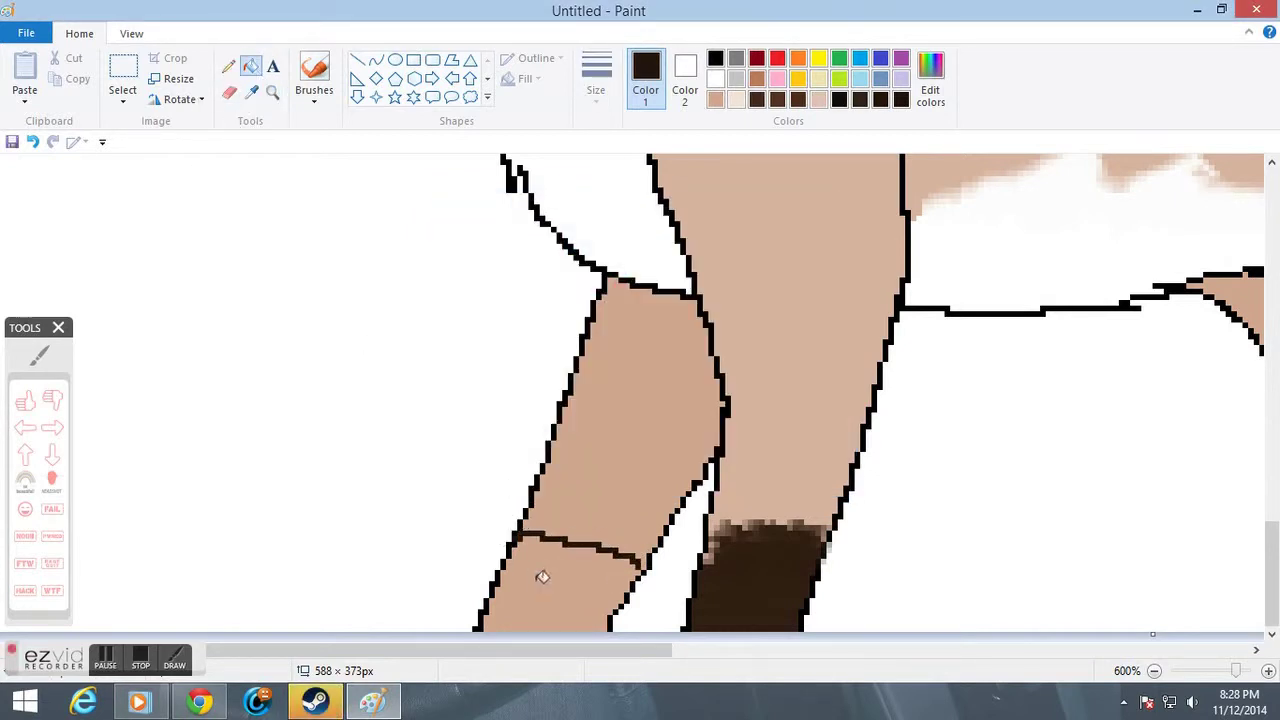
pyautogui.click(540, 574)
# Draw and fill a darker brown sock on the far hind leg, covering the tan pixels left beside the near leg.
pyautogui.moveTo(447, 645); pyautogui.dragTo(713, 652)
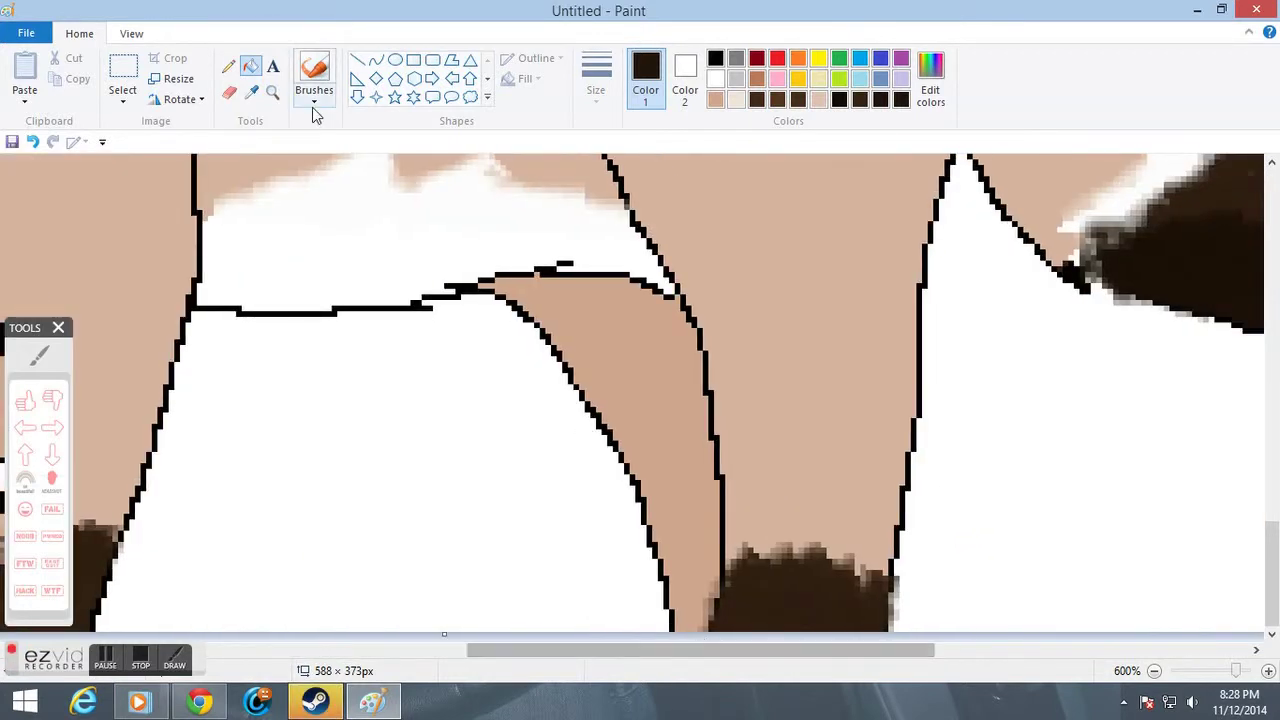
pyautogui.click(228, 66)
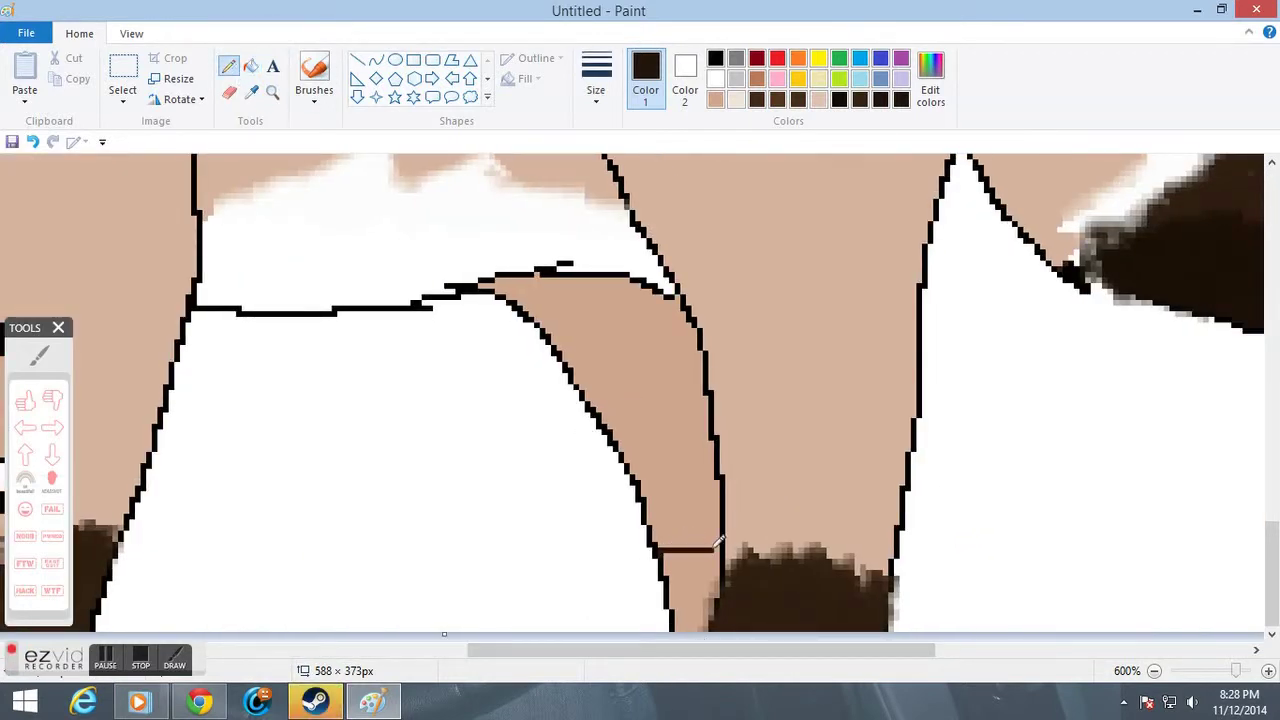
pyautogui.click(252, 68)
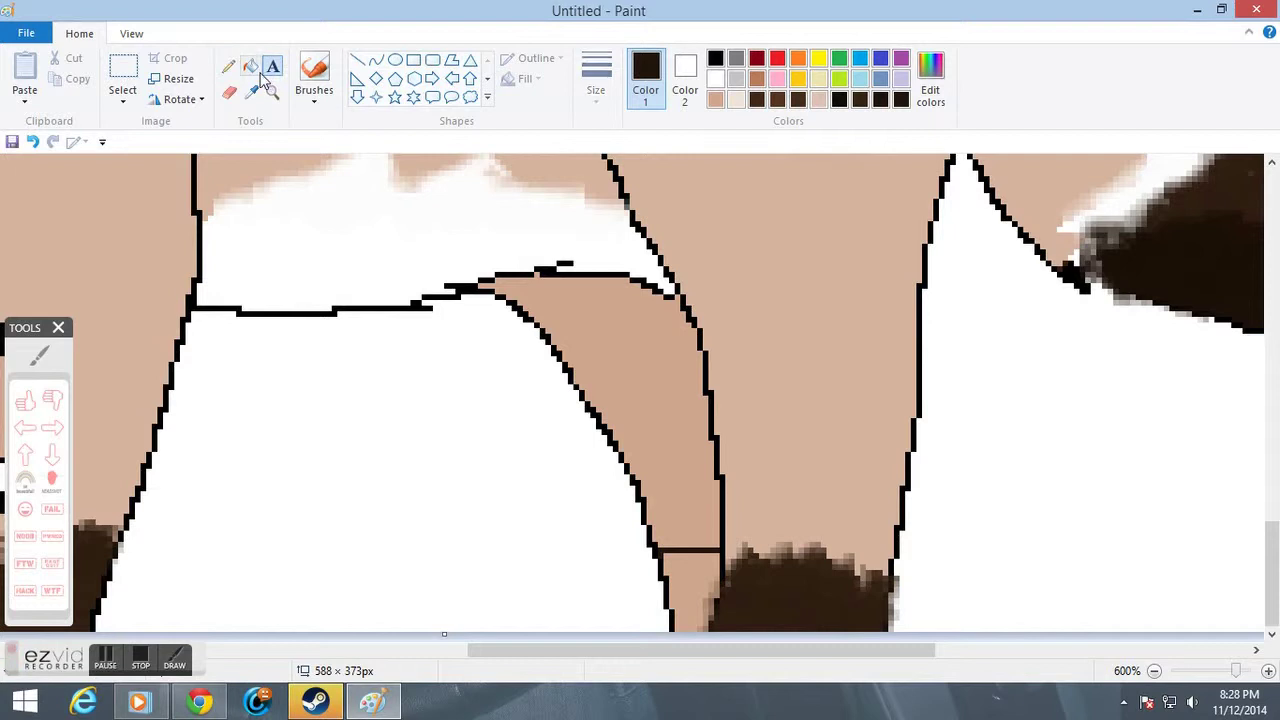
pyautogui.click(703, 583)
pyautogui.click(314, 72)
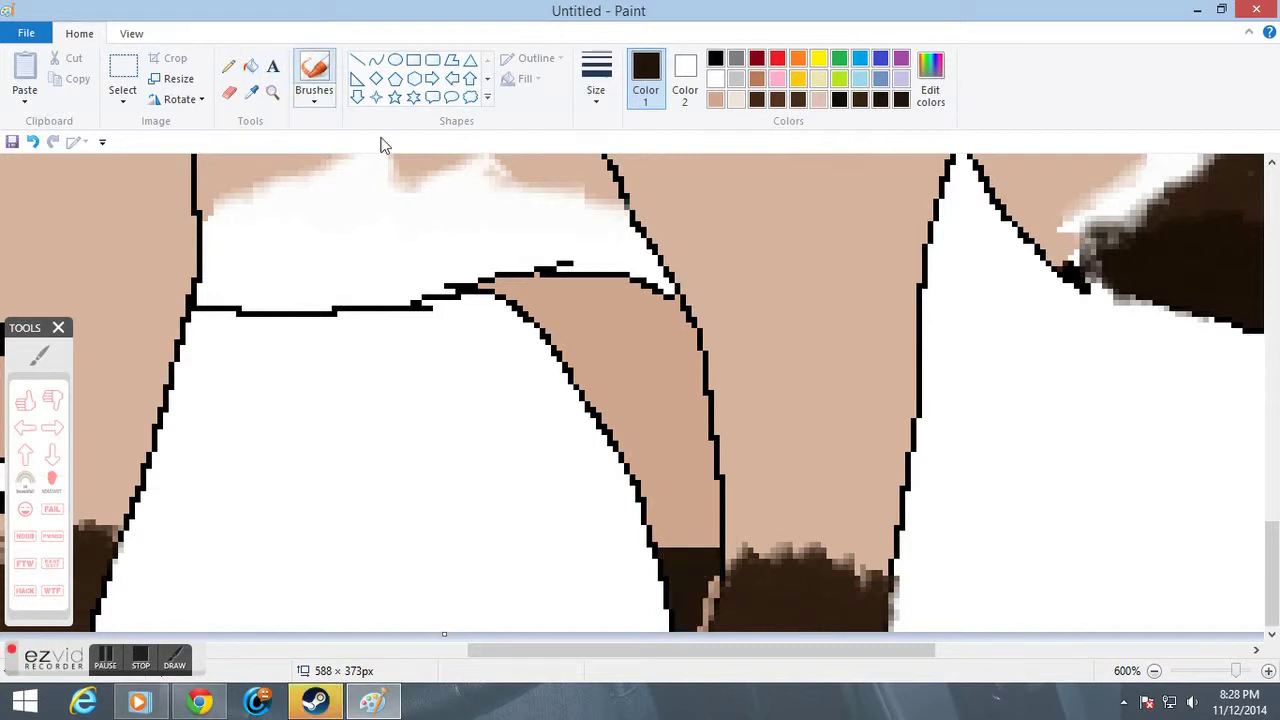
pyautogui.click(230, 67)
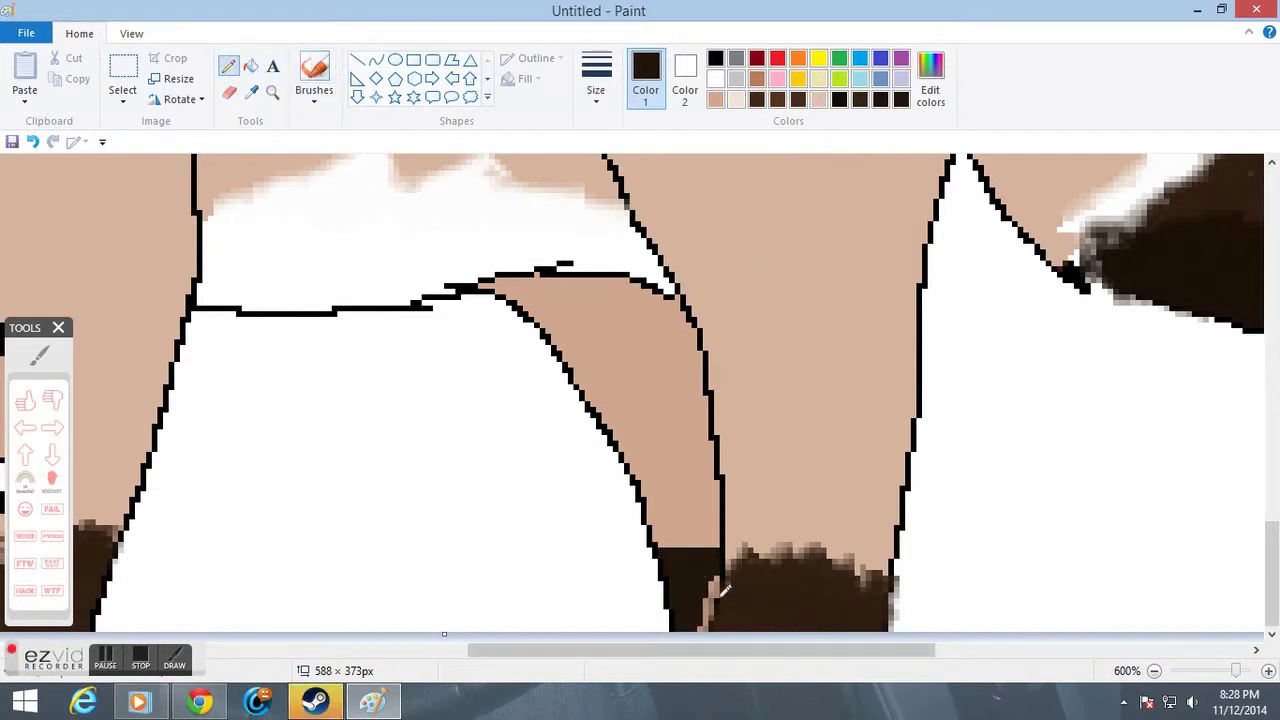
pyautogui.moveTo(716, 592)
pyautogui.mouseDown()
pyautogui.moveTo(699, 634)
pyautogui.moveTo(716, 576)
pyautogui.mouseUp()
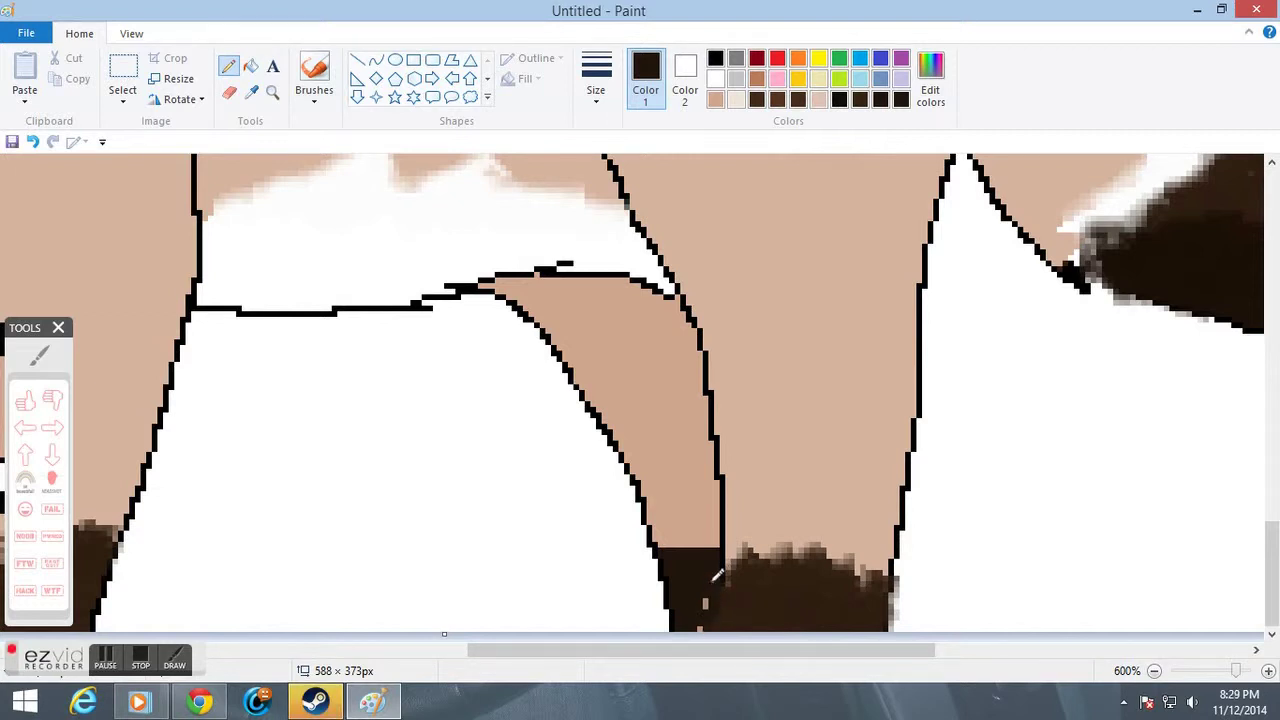
# Brush the upper edges of the far hind and far front leg socks into ragged fur with the darker brown.
pyautogui.click(314, 72)
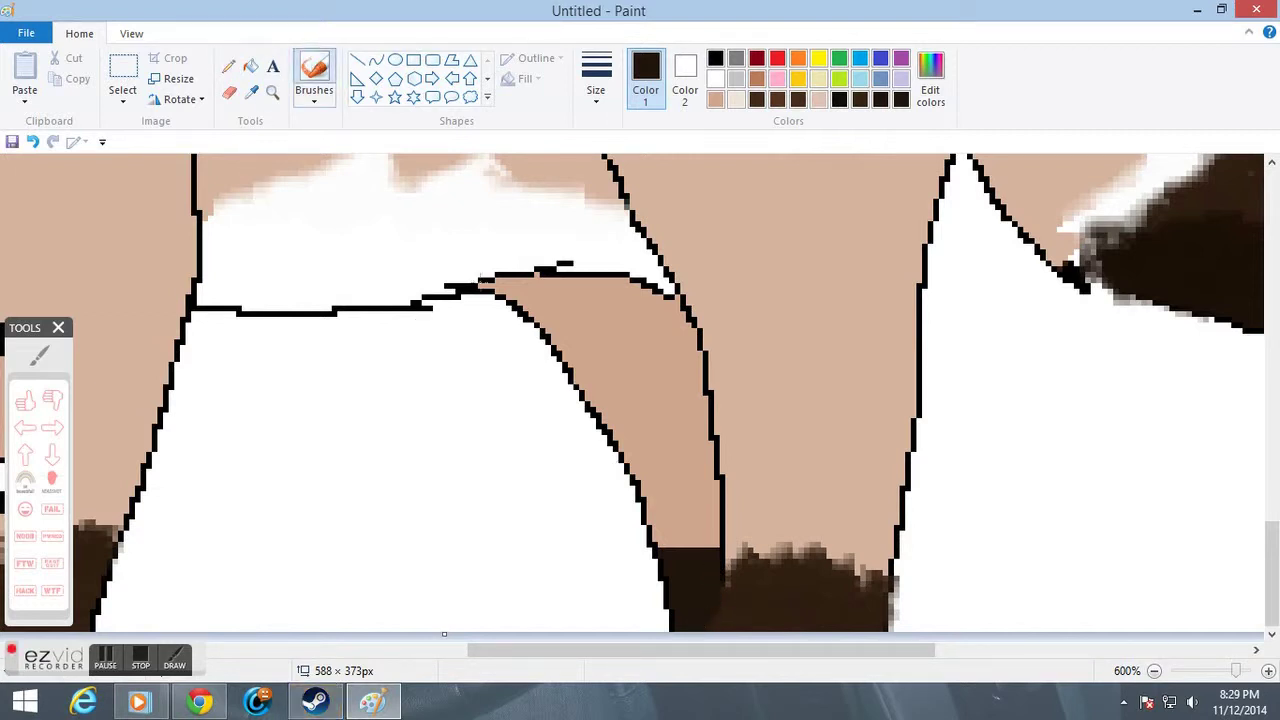
pyautogui.click(703, 546)
pyautogui.moveTo(689, 558)
pyautogui.mouseDown()
pyautogui.moveTo(693, 524)
pyautogui.moveTo(666, 524)
pyautogui.mouseUp()
pyautogui.moveTo(608, 657); pyautogui.dragTo(440, 659)
pyautogui.moveTo(381, 575)
pyautogui.mouseDown()
pyautogui.moveTo(400, 503)
pyautogui.moveTo(306, 560)
pyautogui.moveTo(334, 494)
pyautogui.moveTo(295, 543)
pyautogui.moveTo(336, 563)
pyautogui.mouseUp()
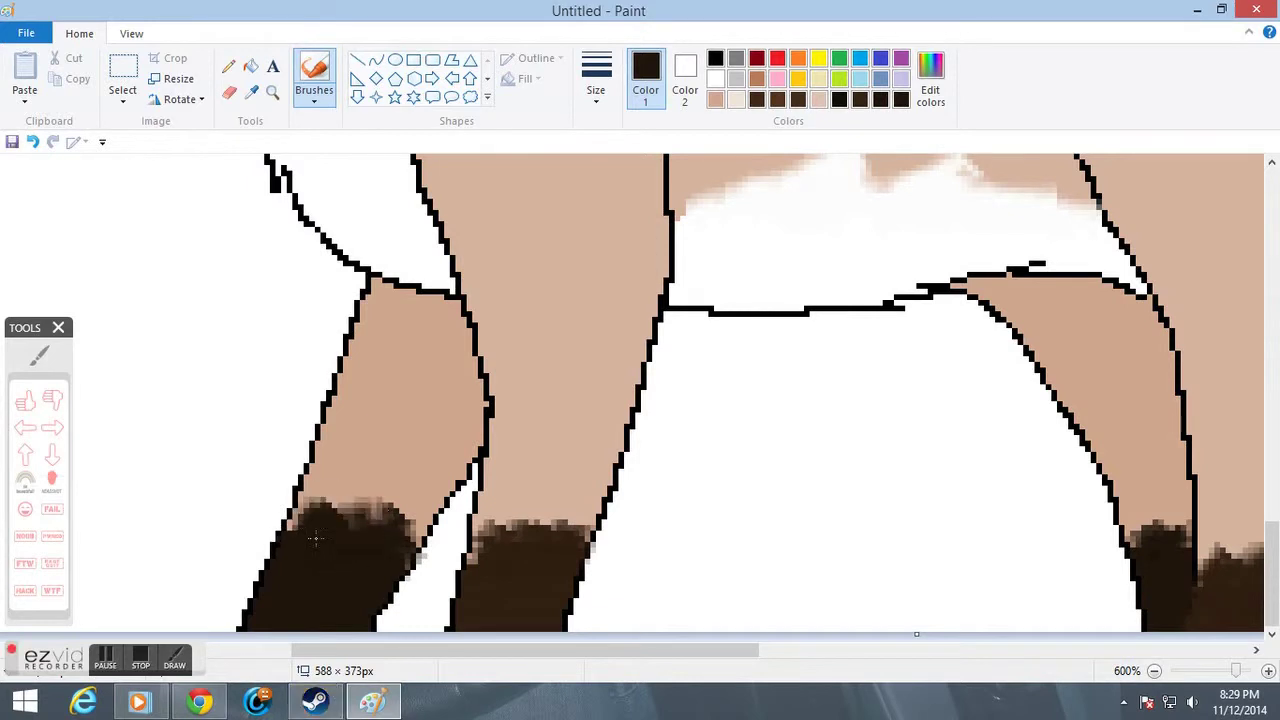
# Check the whole dog at 100% zoom, then pick up the white of the chest as the drawing colour.
pyautogui.click(273, 94)
pyautogui.rightClick(360, 374)
pyautogui.rightClick(360, 374)
pyautogui.rightClick(358, 377)
pyautogui.rightClick(355, 380)
pyautogui.rightClick(352, 382)
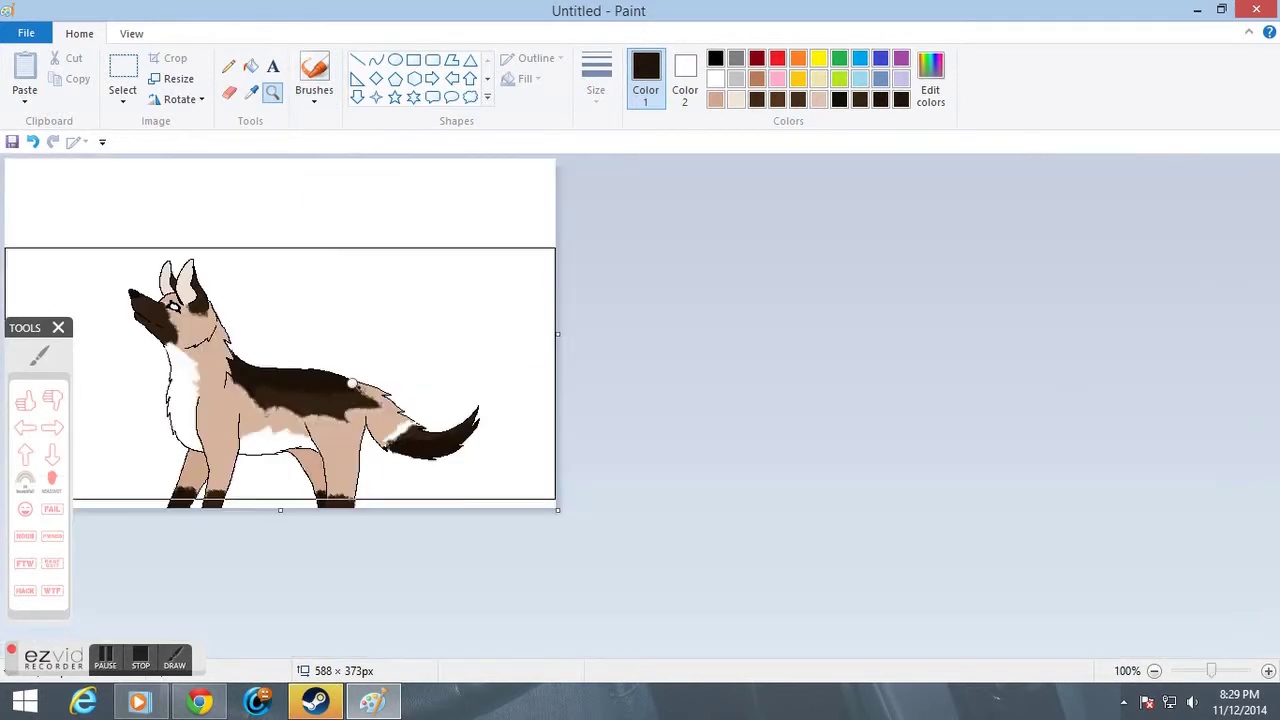
pyautogui.scroll(6, 352, 383)
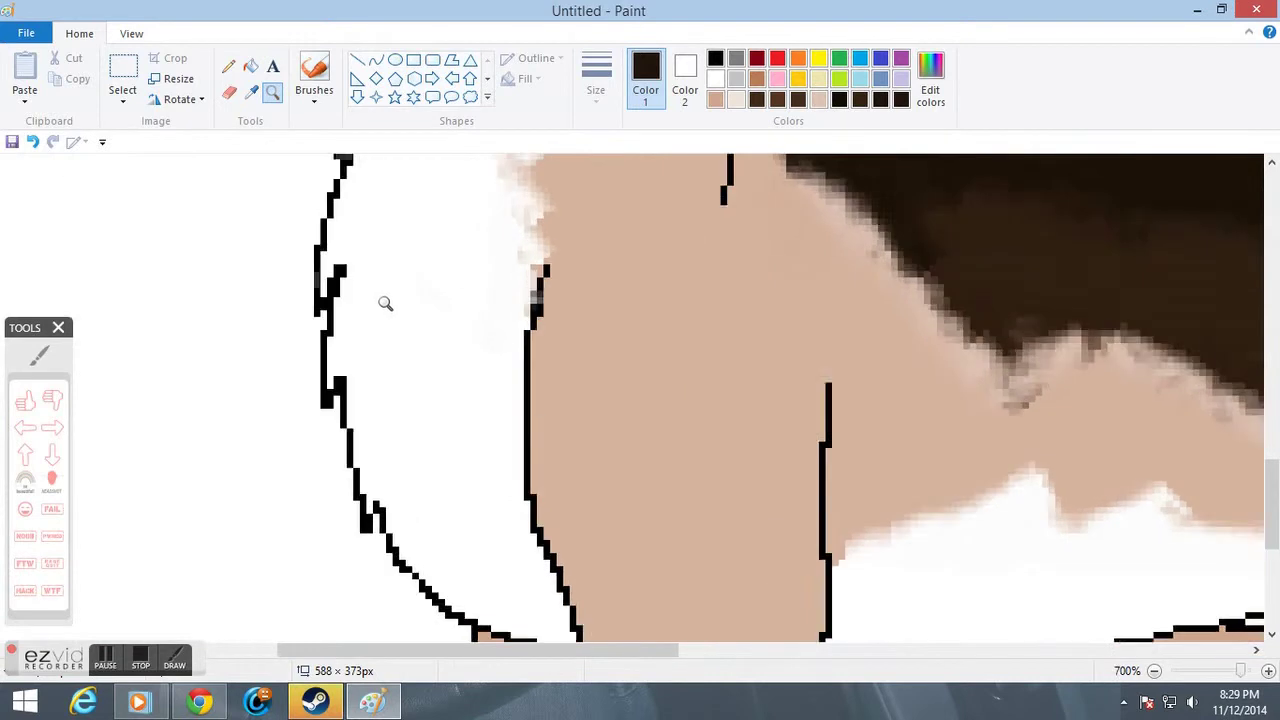
pyautogui.click(384, 303)
pyautogui.scroll(3, 366, 287)
pyautogui.click(252, 93)
pyautogui.click(398, 420)
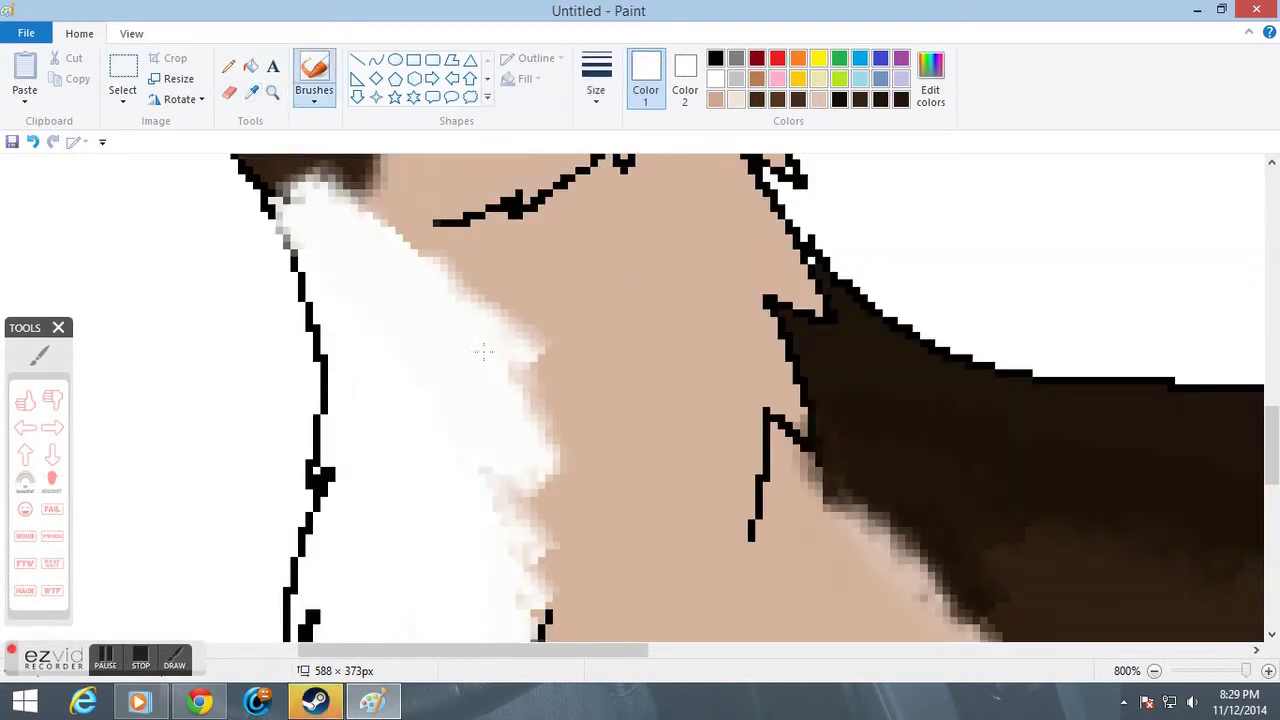
# Darken the white to a very light grey with red, green and blue at 248.
pyautogui.click(930, 80)
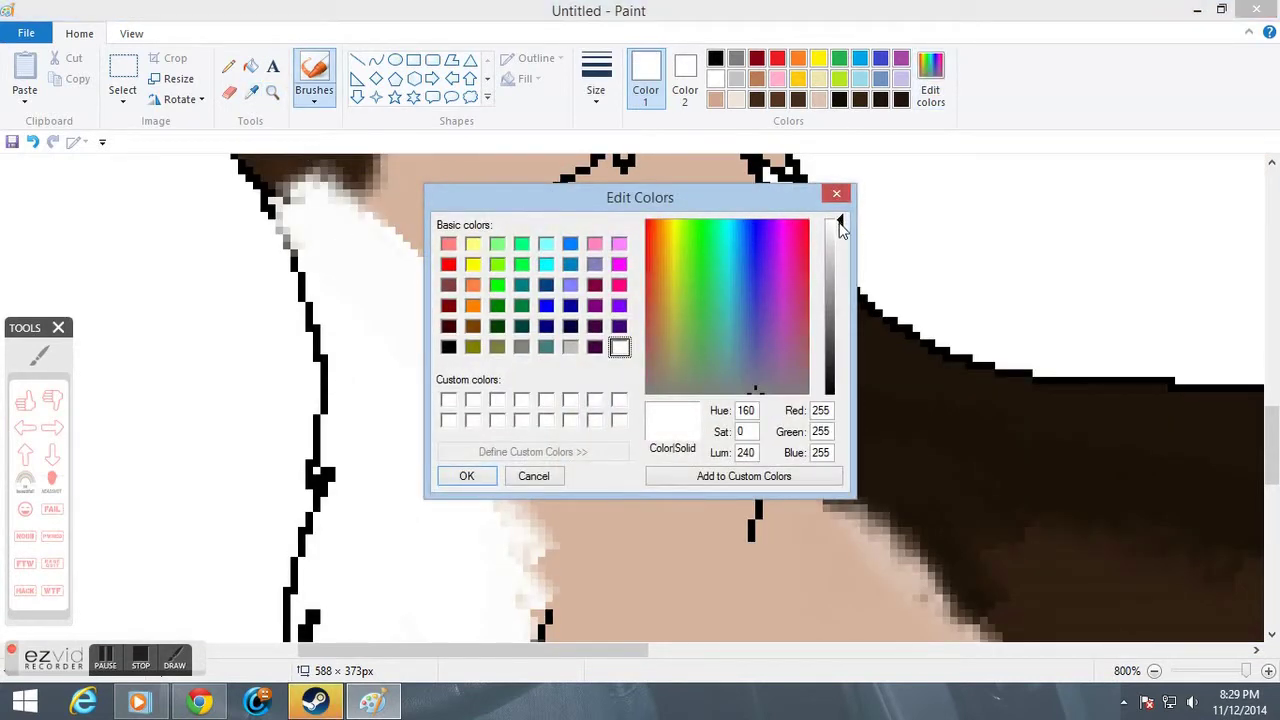
pyautogui.moveTo(840, 228); pyautogui.dragTo(840, 231)
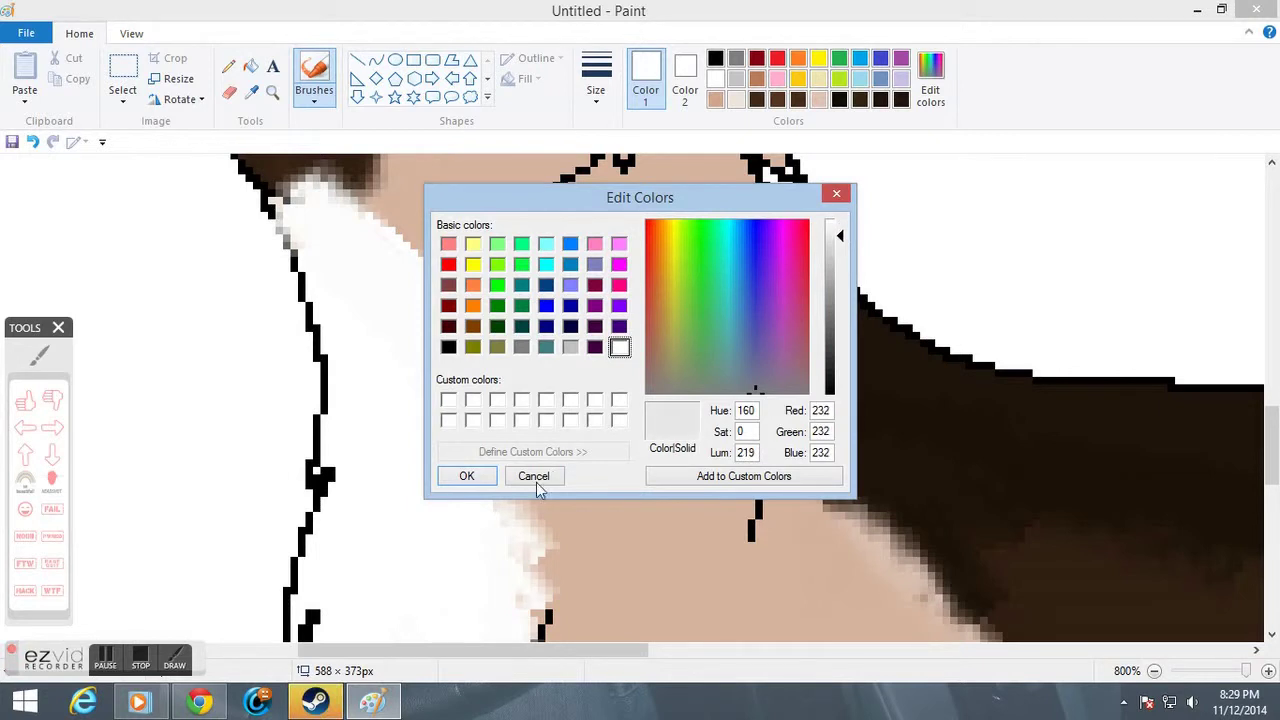
pyautogui.click(840, 230)
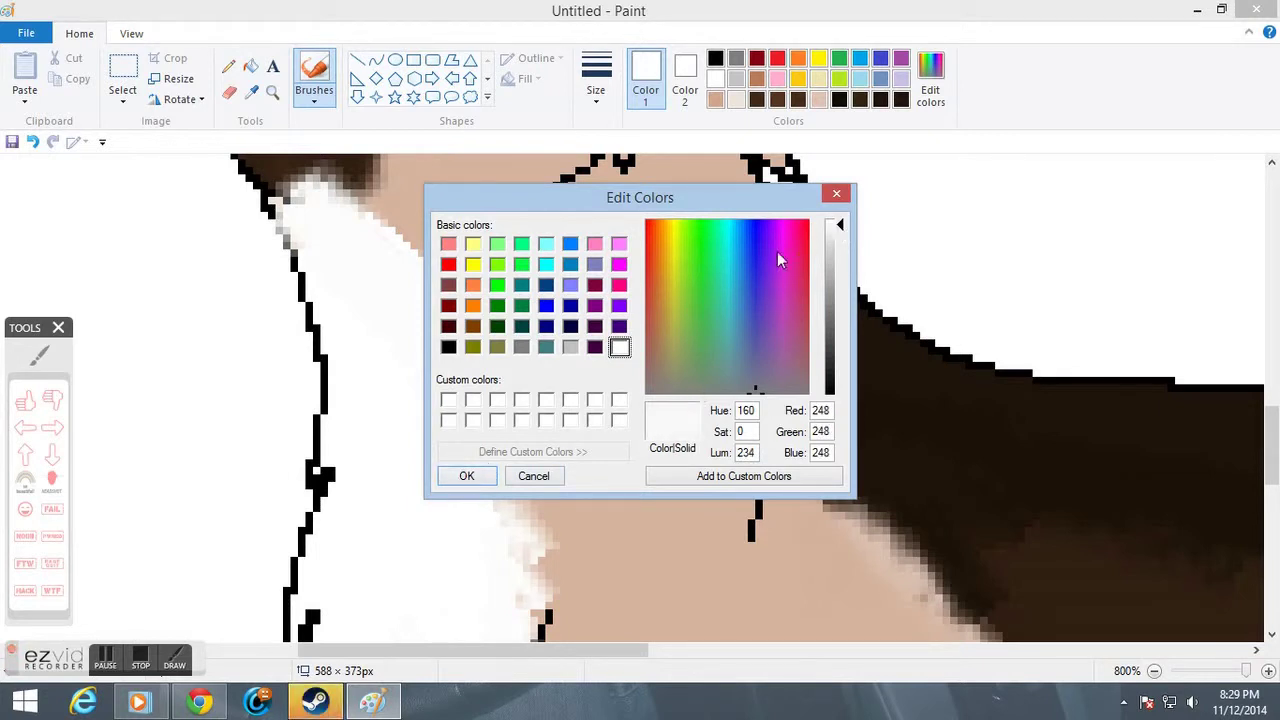
pyautogui.click(473, 477)
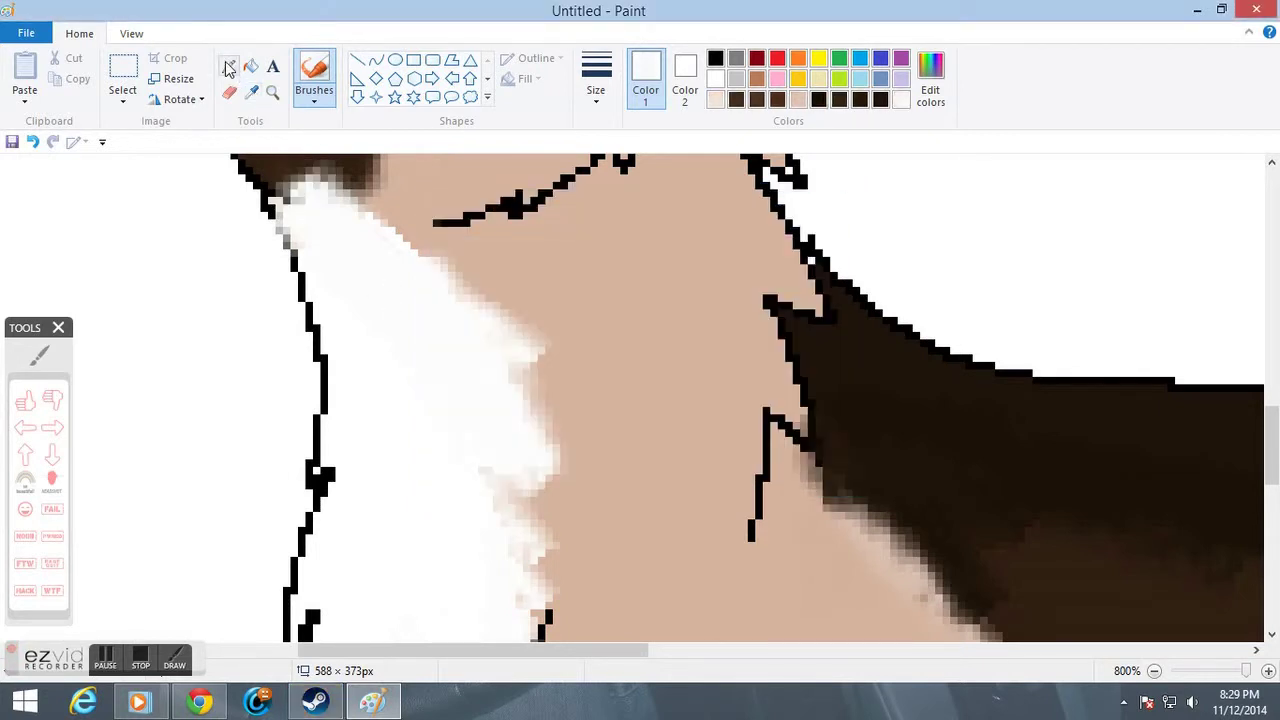
# Outline a shadow area down the white chest with the Pencil and fill it with the light grey.
pyautogui.click(228, 67)
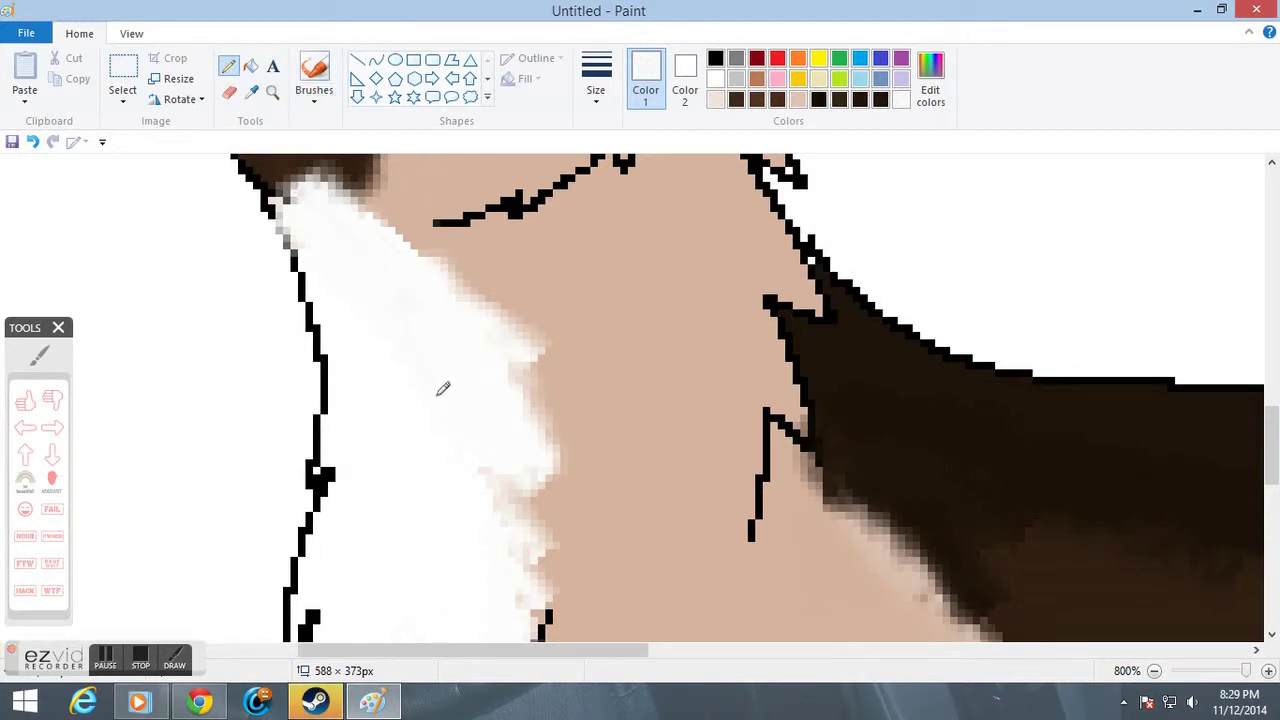
pyautogui.scroll(-3, 417, 366)
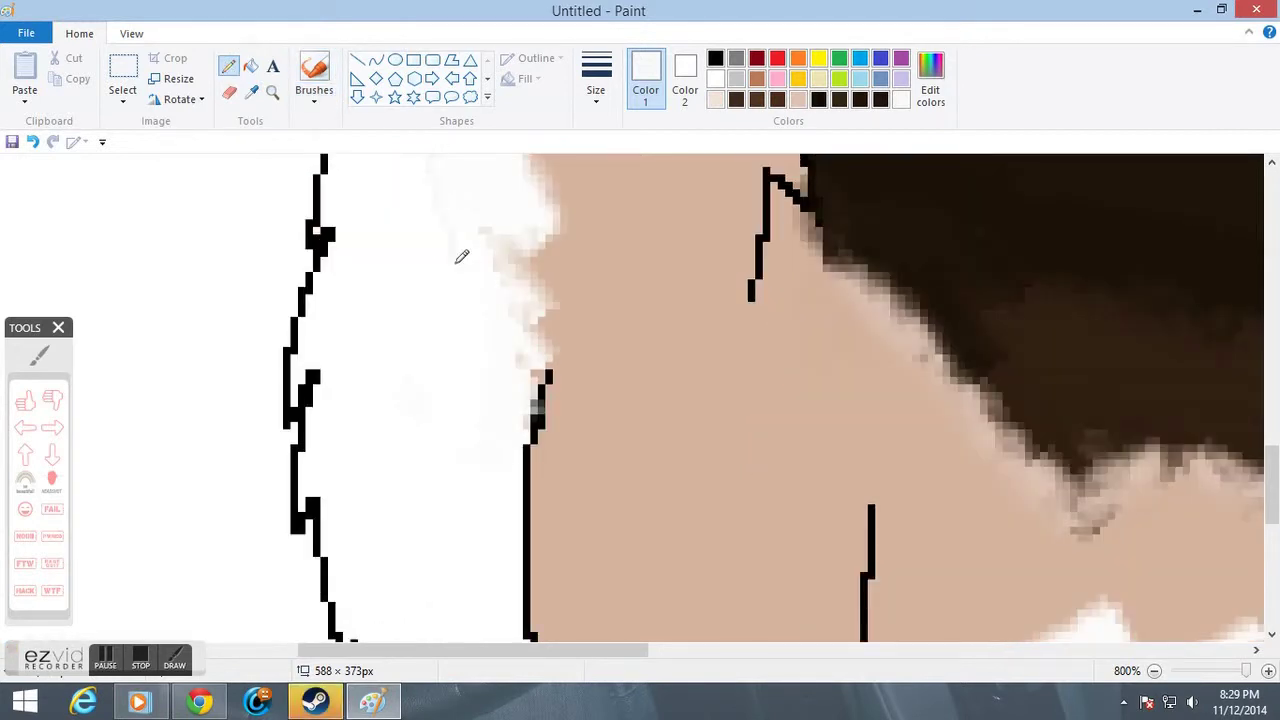
pyautogui.scroll(-2, 423, 390)
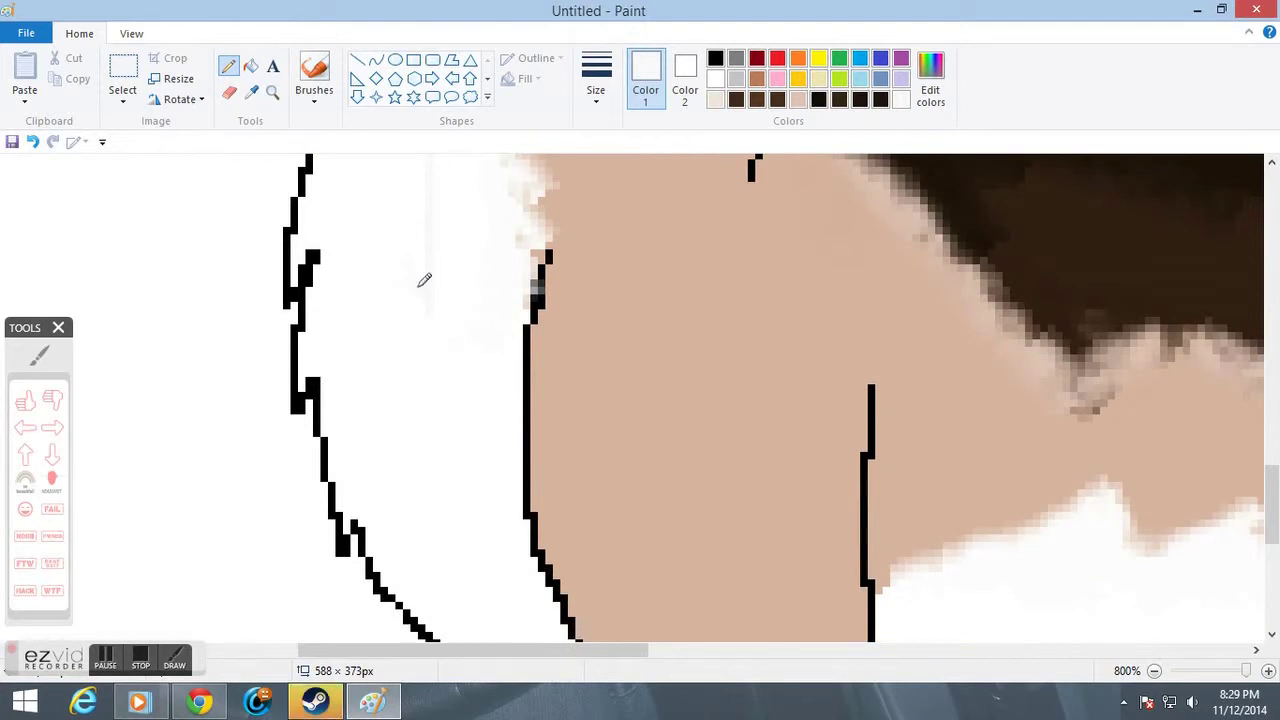
pyautogui.click(251, 67)
pyautogui.scroll(5, 454, 378)
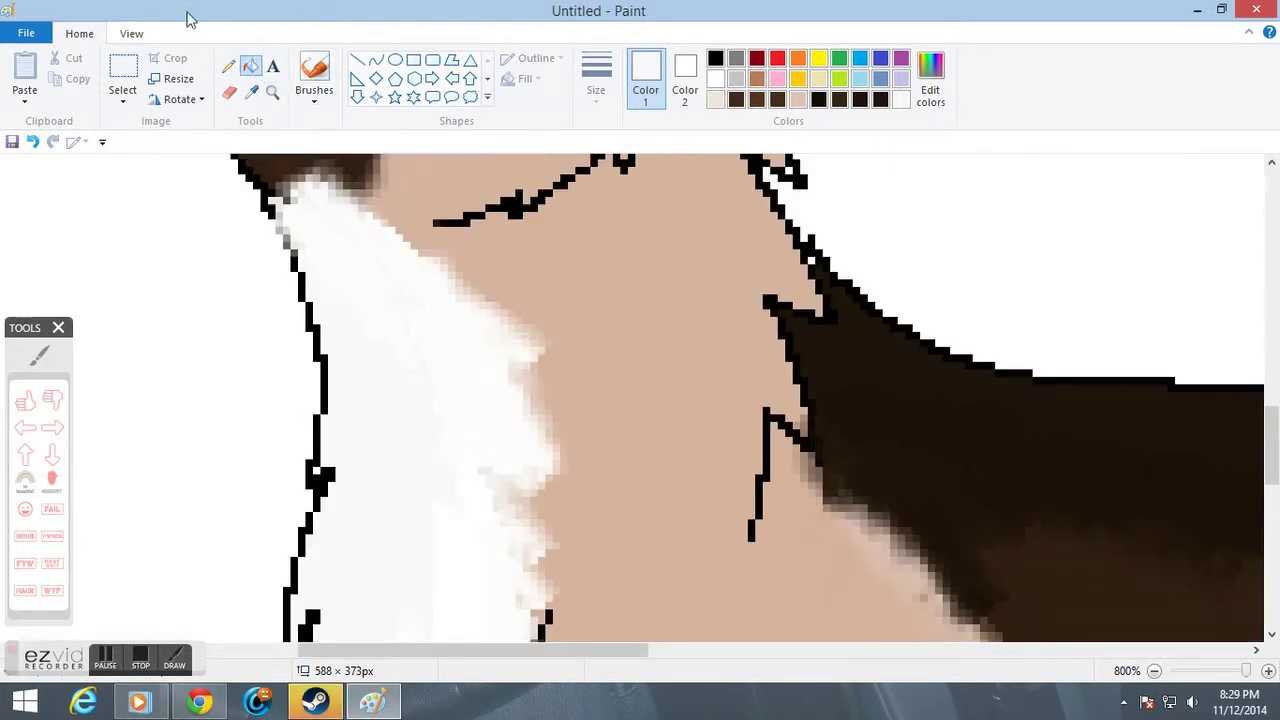
# Blend the edges of the light grey chest shadow into the surrounding white with the brush.
pyautogui.click(314, 75)
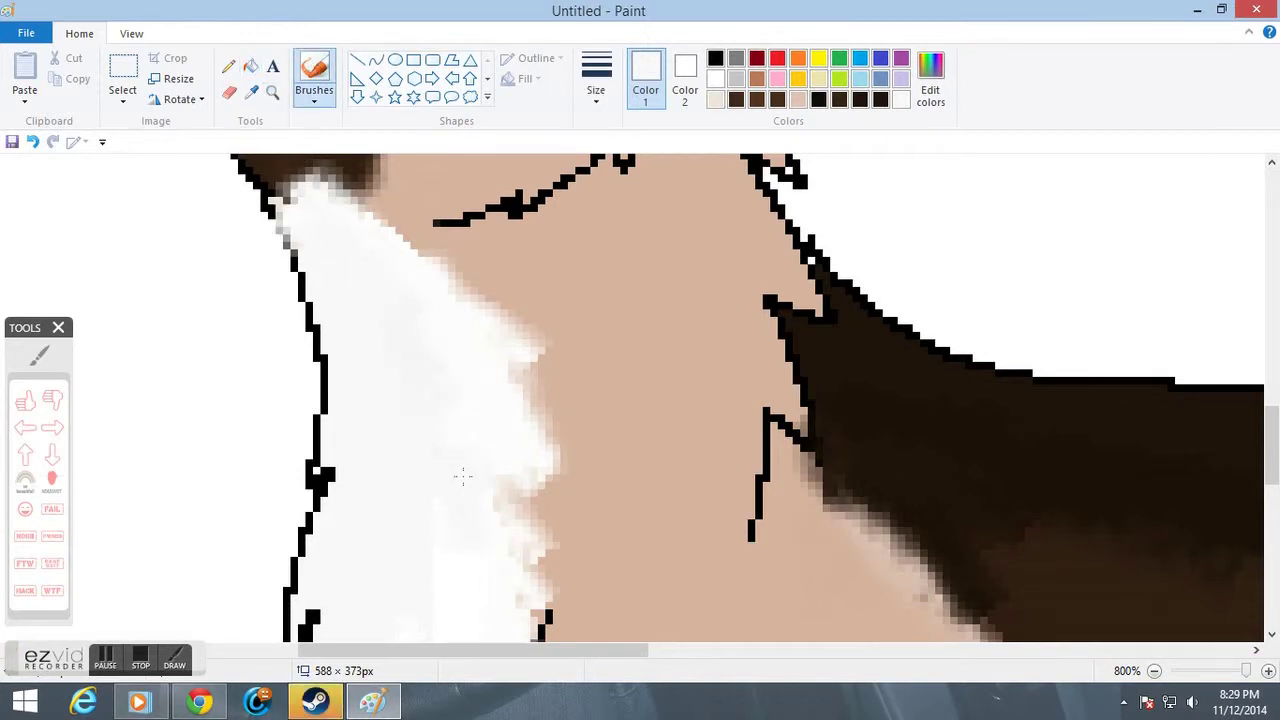
pyautogui.scroll(-3, 463, 476)
pyautogui.scroll(-3, 429, 403)
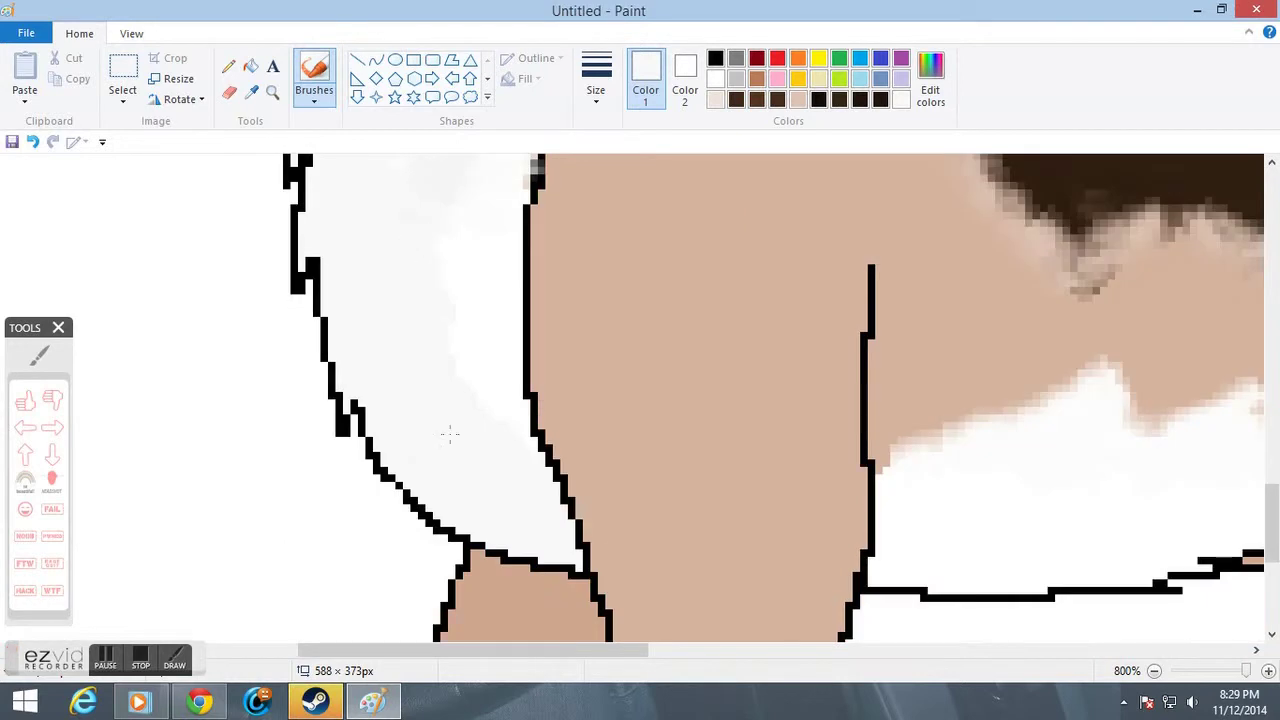
# Shade the lower part of the white belly with a light grey Pencil outline and fill, softening its upper edge with the brush.
pyautogui.click(272, 92)
pyautogui.rightClick(443, 257)
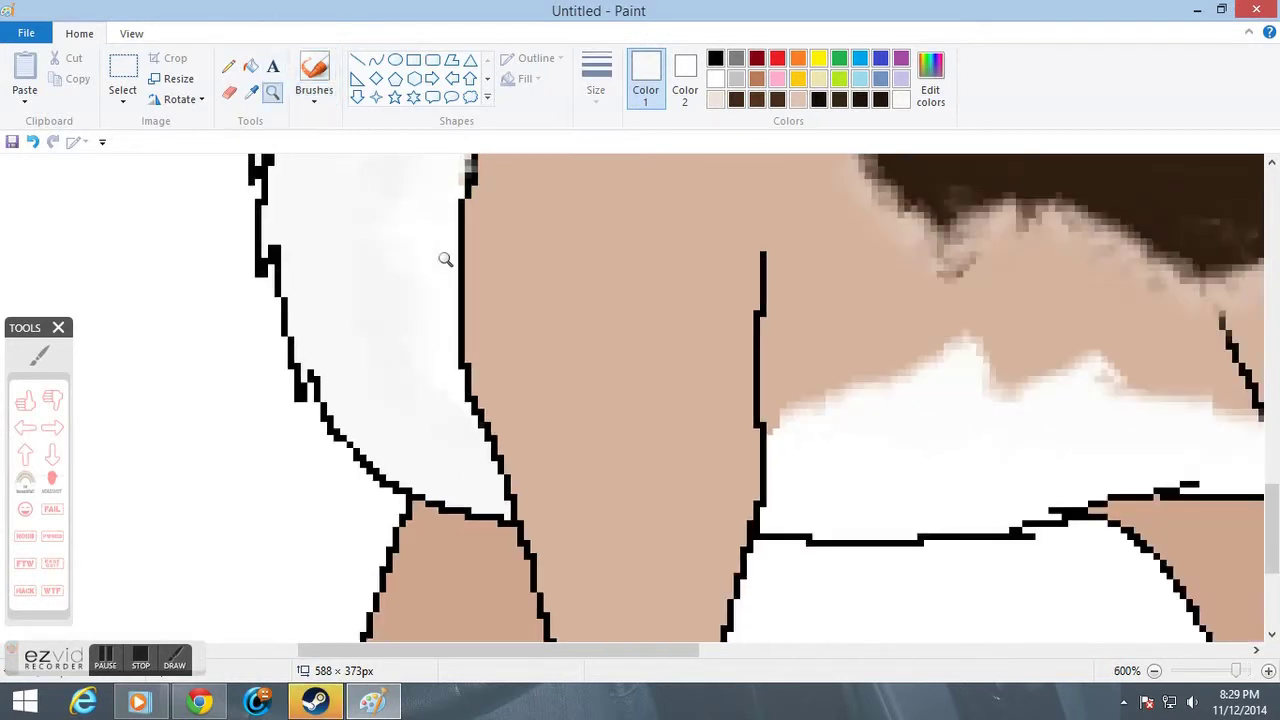
pyautogui.rightClick(443, 257)
pyautogui.rightClick(443, 257)
pyautogui.click(574, 460)
pyautogui.click(600, 420)
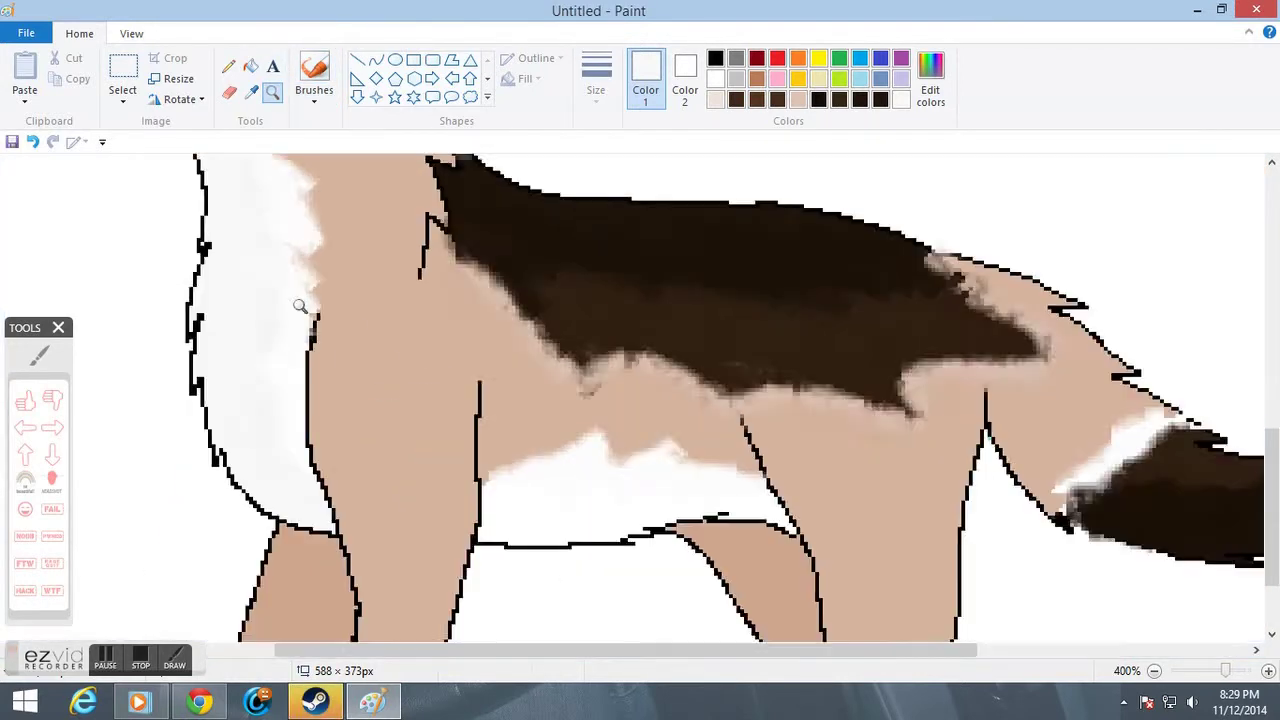
pyautogui.click(655, 470)
pyautogui.click(655, 470)
pyautogui.click(872, 505)
pyautogui.click(228, 66)
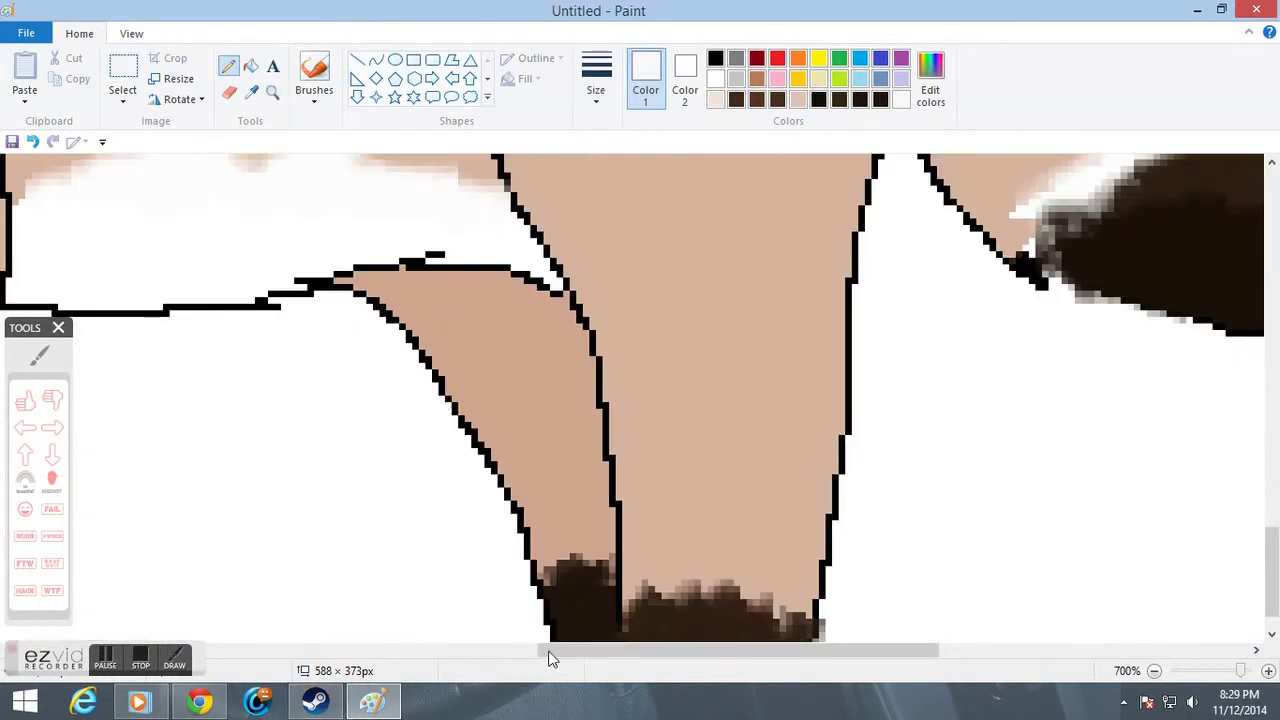
pyautogui.moveTo(652, 655); pyautogui.dragTo(531, 651)
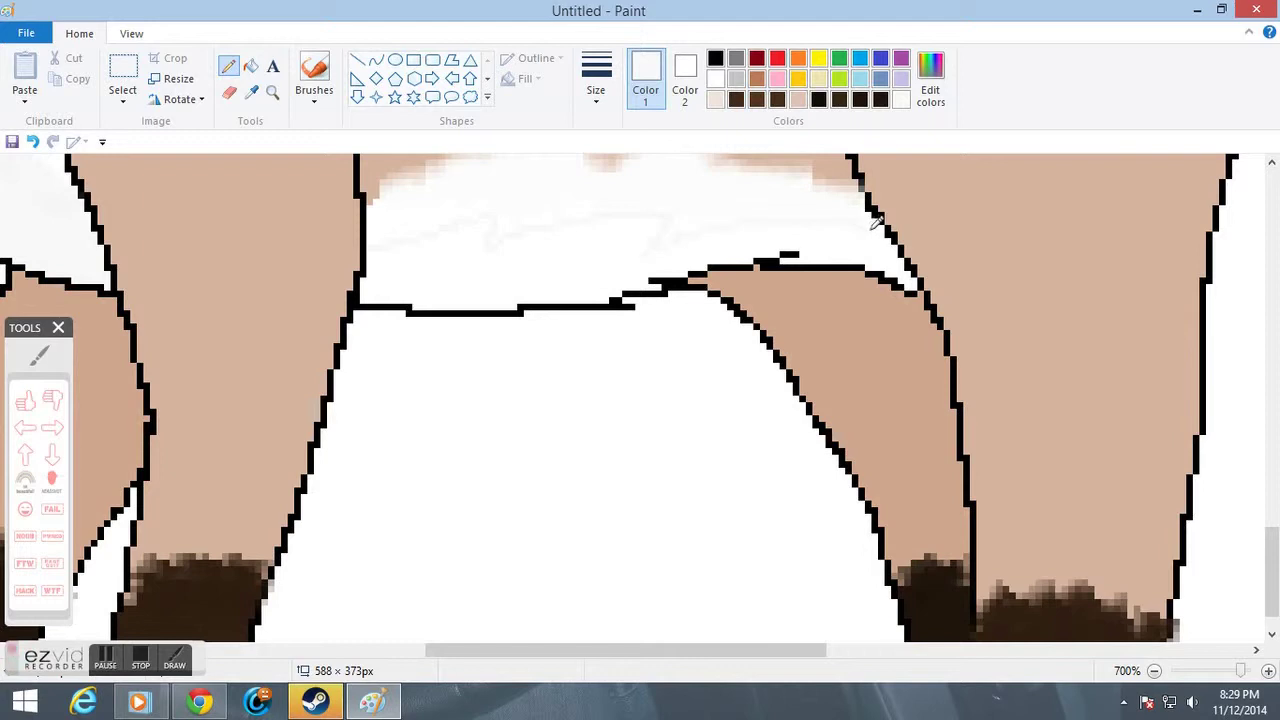
pyautogui.click(249, 67)
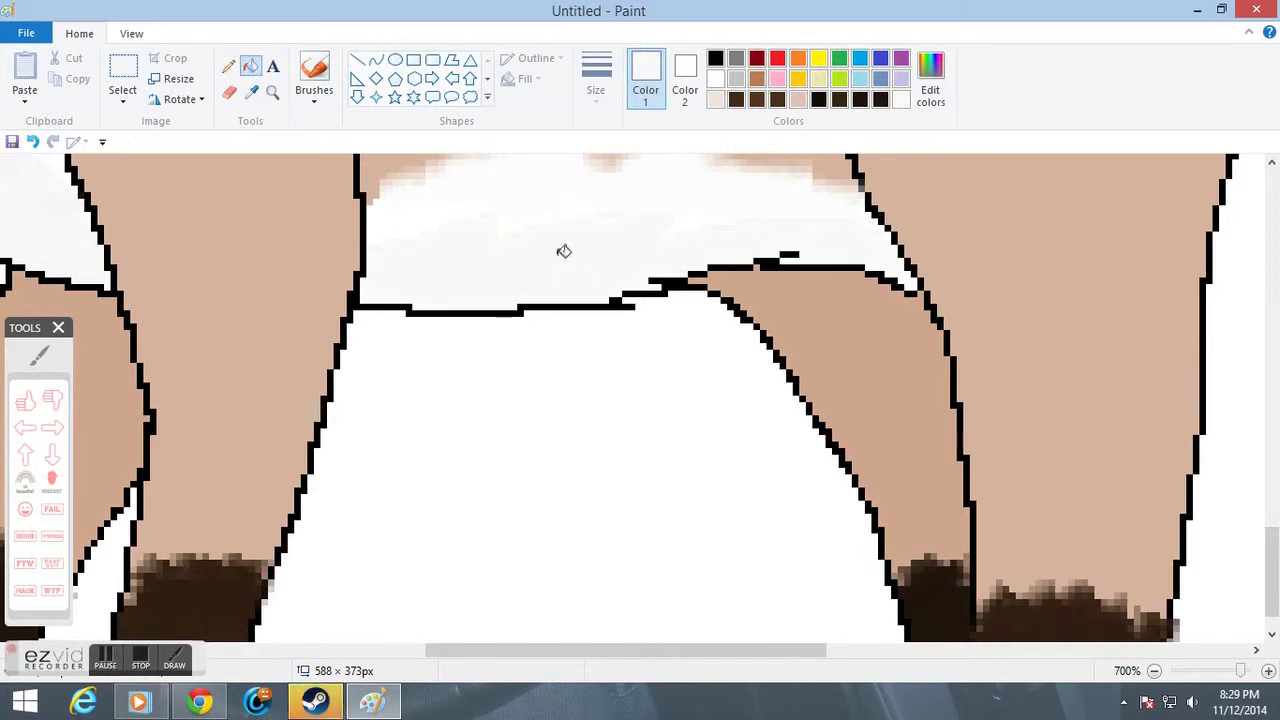
pyautogui.click(314, 72)
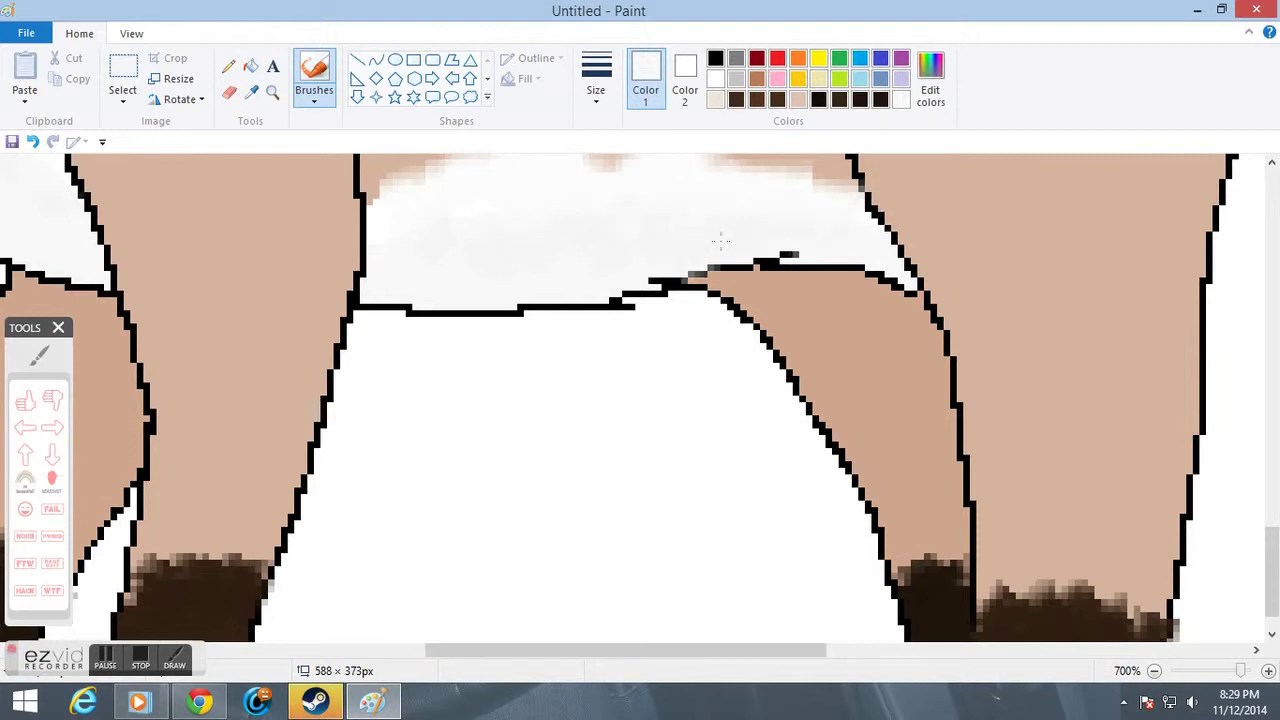
# Examine the shaded belly and chest together with the rest of the dog's body at lower magnification.
pyautogui.click(272, 91)
pyautogui.rightClick(494, 271)
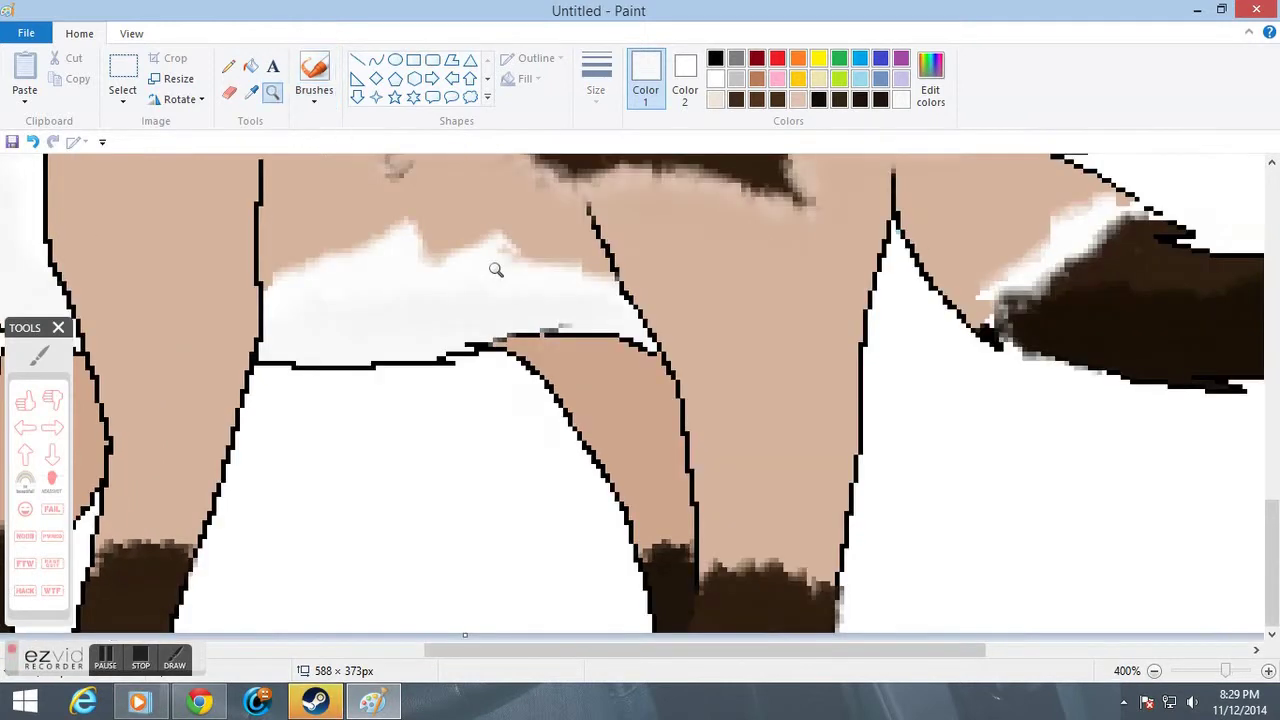
pyautogui.rightClick(492, 353)
pyautogui.rightClick(492, 353)
pyautogui.click(290, 340)
pyautogui.click(774, 491)
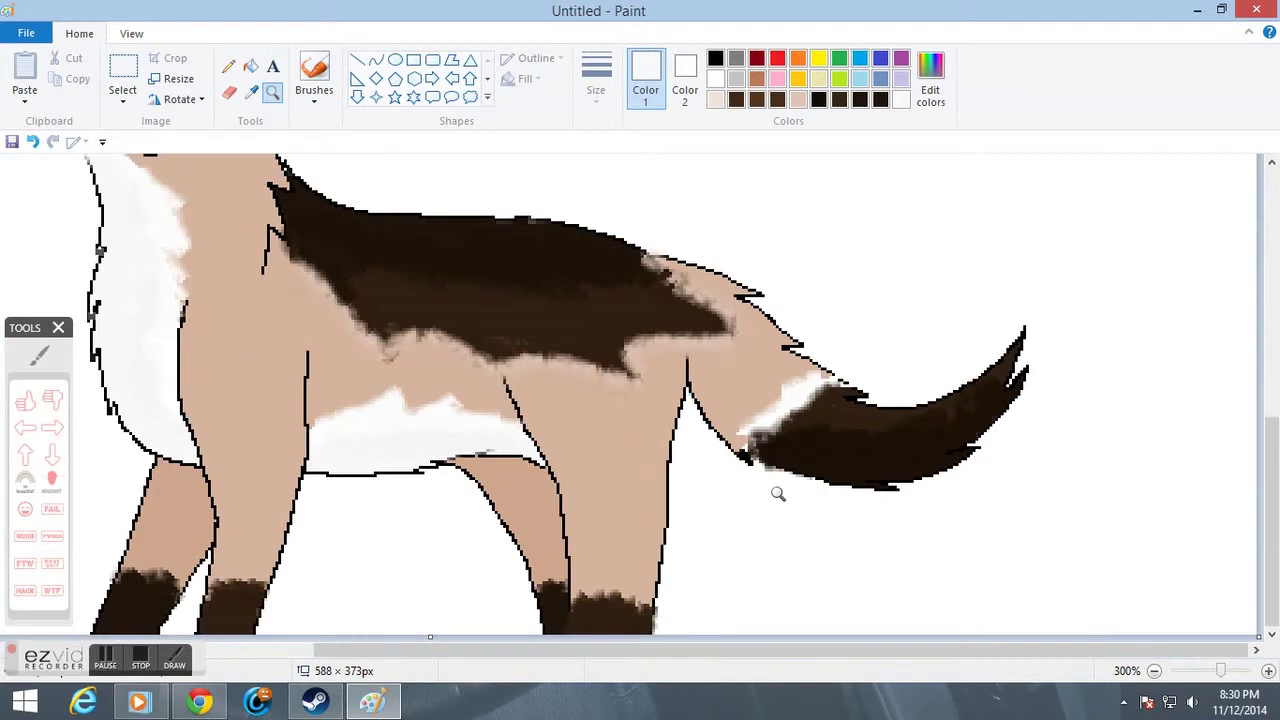
pyautogui.rightClick(256, 270)
pyautogui.click(290, 340)
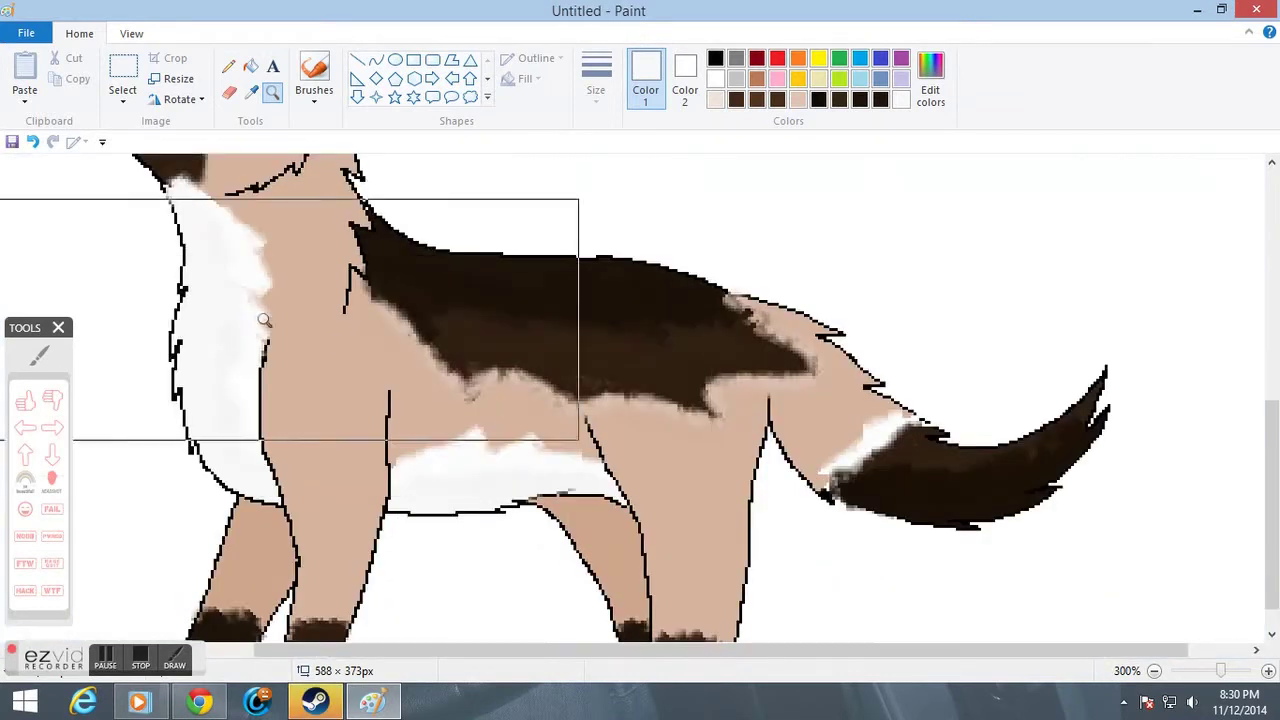
# Pick up the dark brown from the back of the near ear and darken it as the drawing colour.
pyautogui.rightClick(358, 412)
pyautogui.click(355, 405)
pyautogui.click(337, 391)
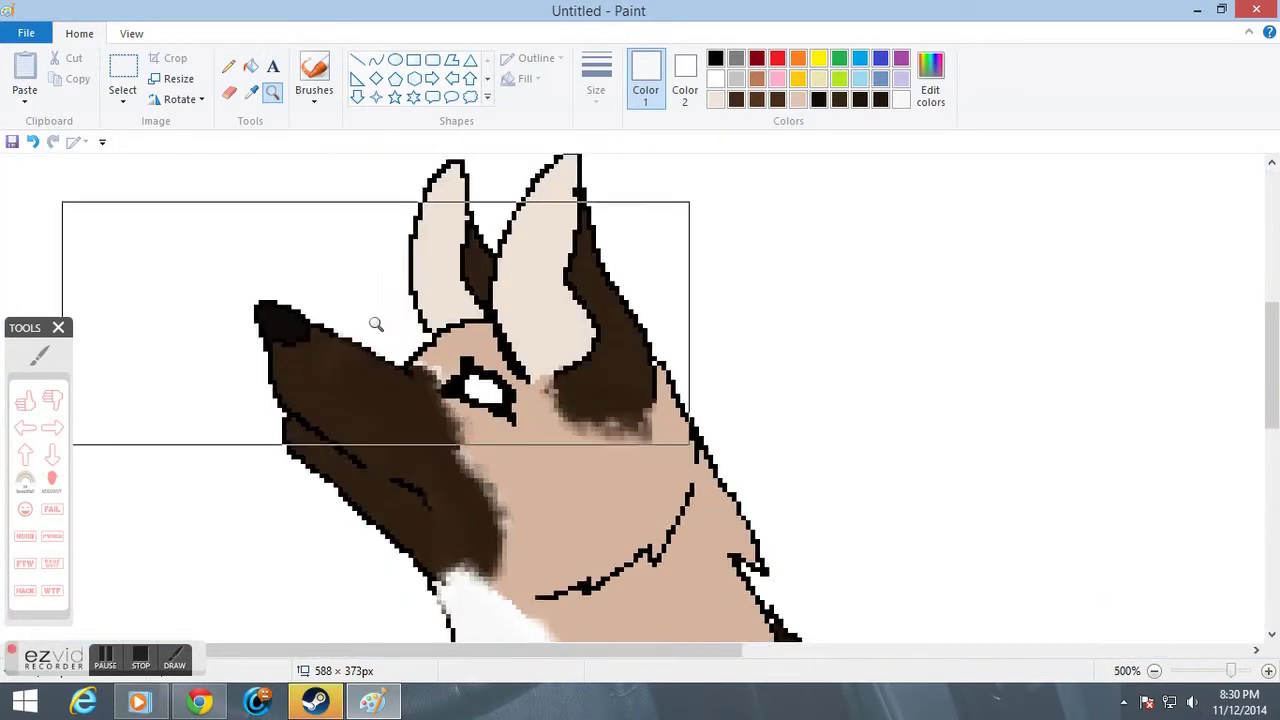
pyautogui.click(350, 300)
pyautogui.click(333, 270)
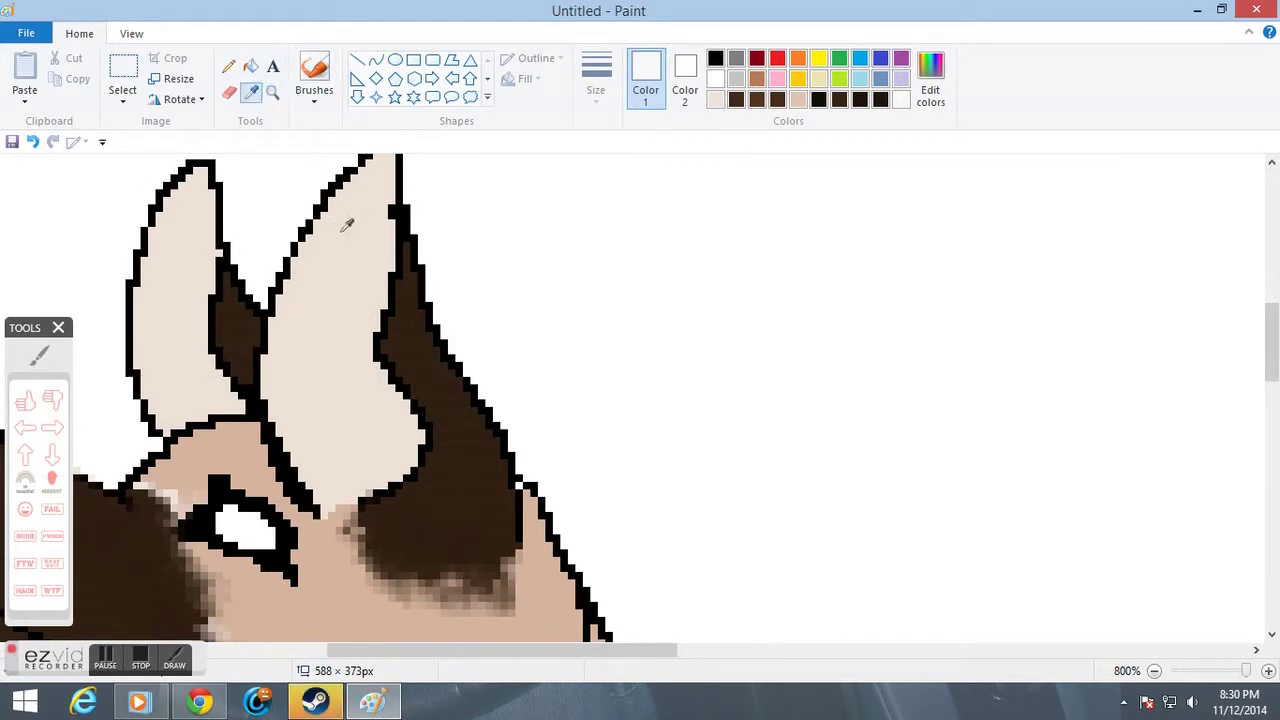
pyautogui.click(433, 347)
pyautogui.click(930, 80)
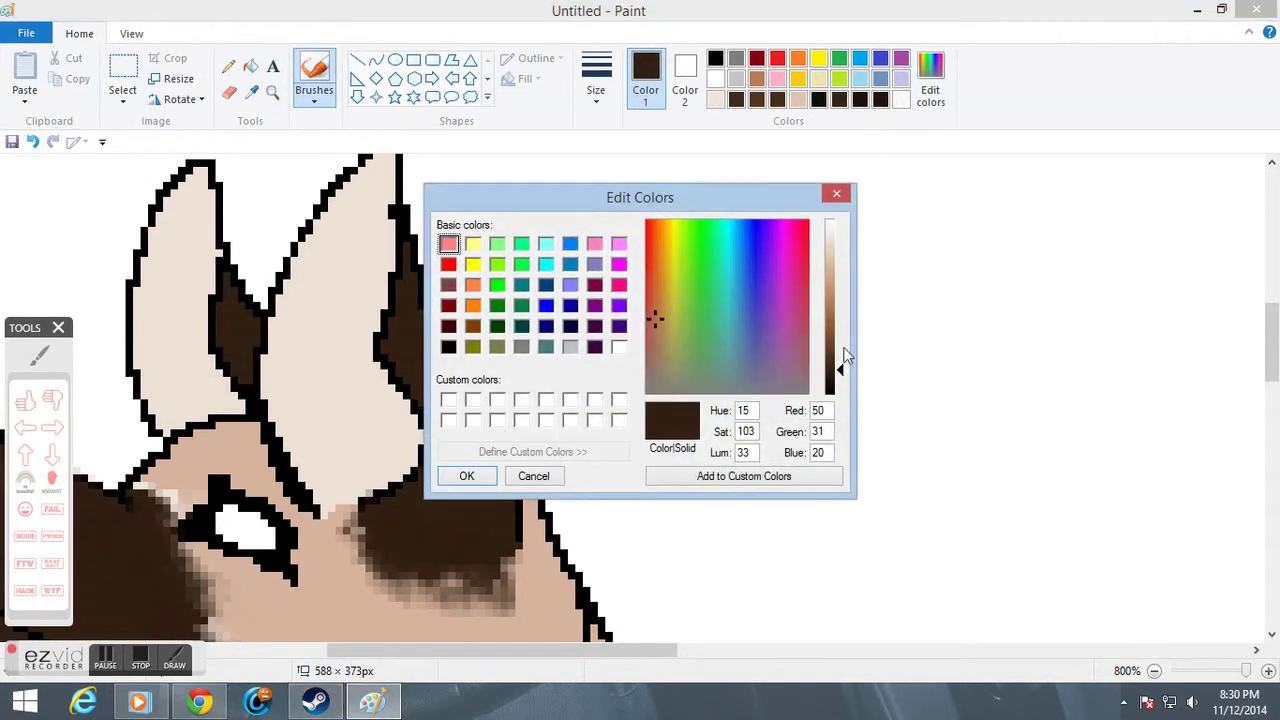
pyautogui.click(530, 476)
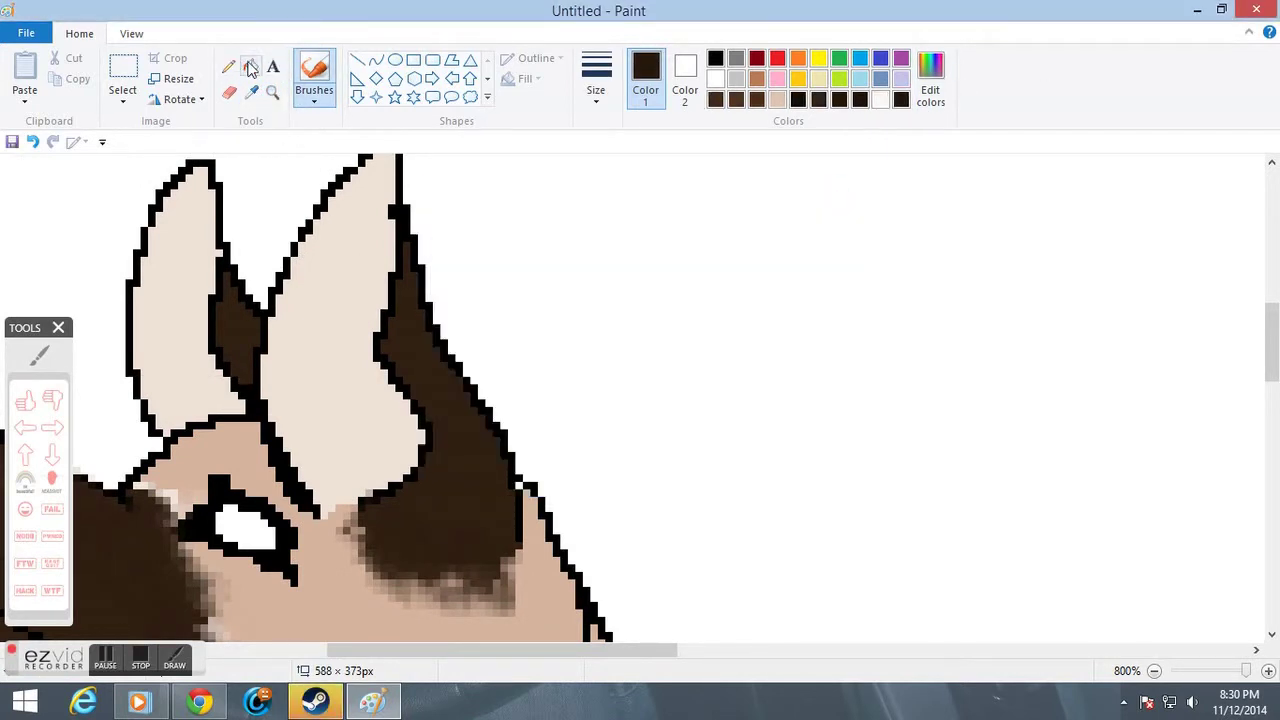
# Shade the upper brown areas of both ears with the darker brown using Pencil outlines and fills, blending the edges with the brush.
pyautogui.click(228, 66)
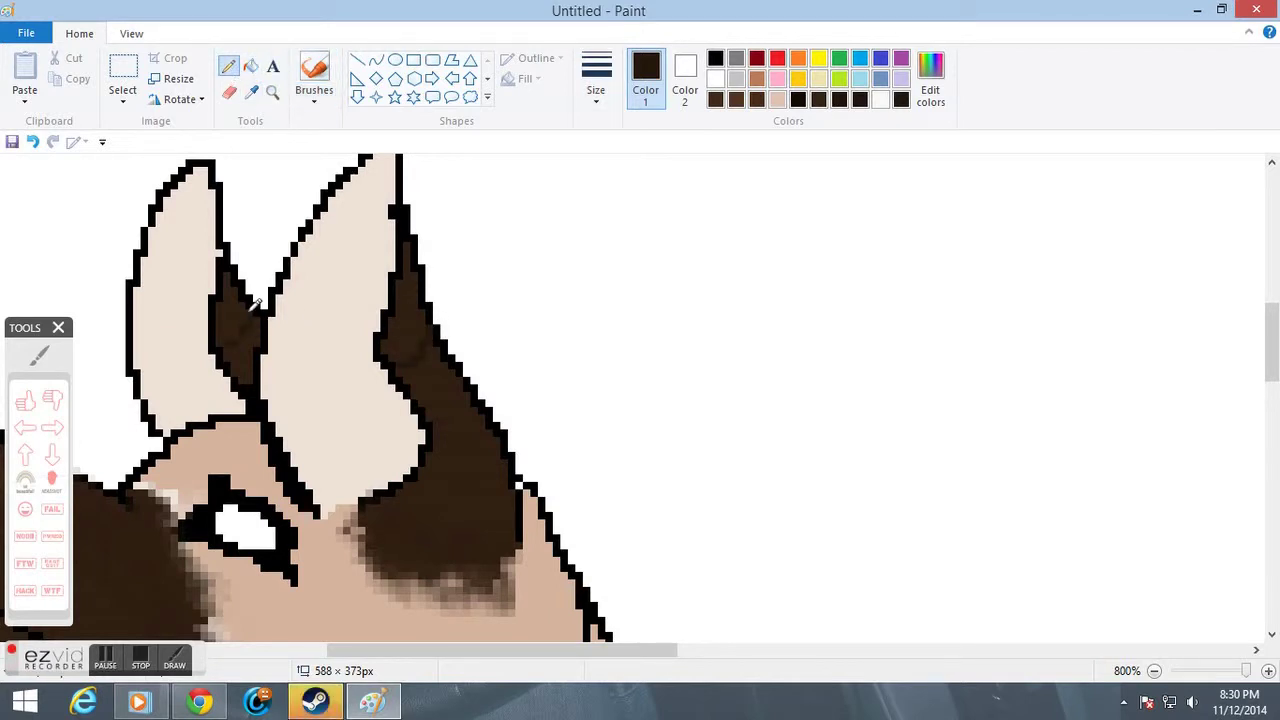
pyautogui.click(250, 66)
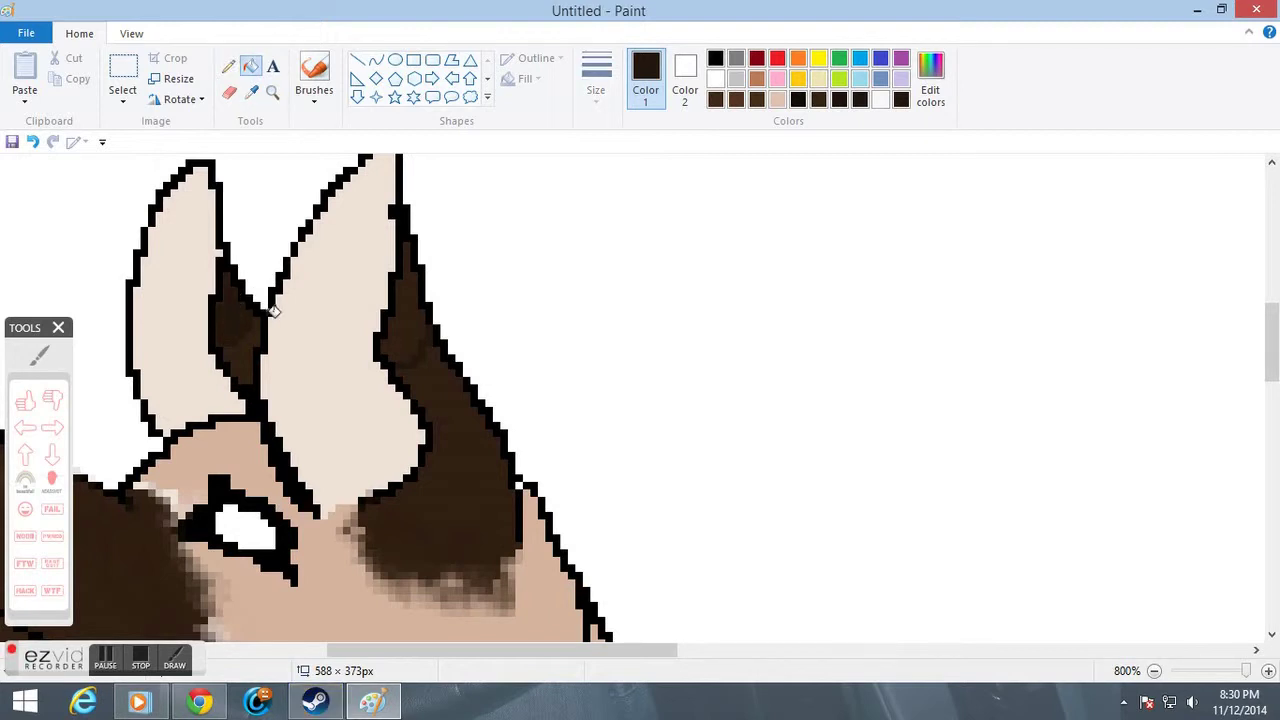
pyautogui.click(315, 78)
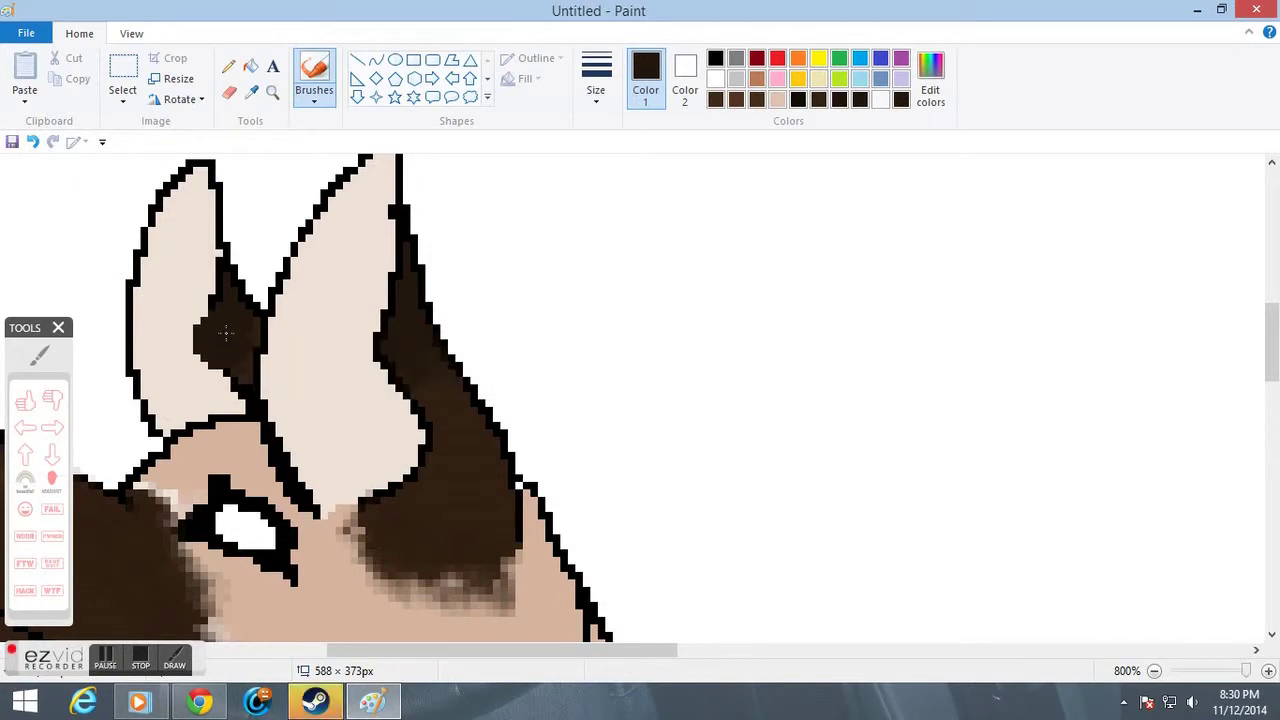
# Pick up the tan of the body and brush notches into the lower edge of the dark back patch.
pyautogui.click(272, 93)
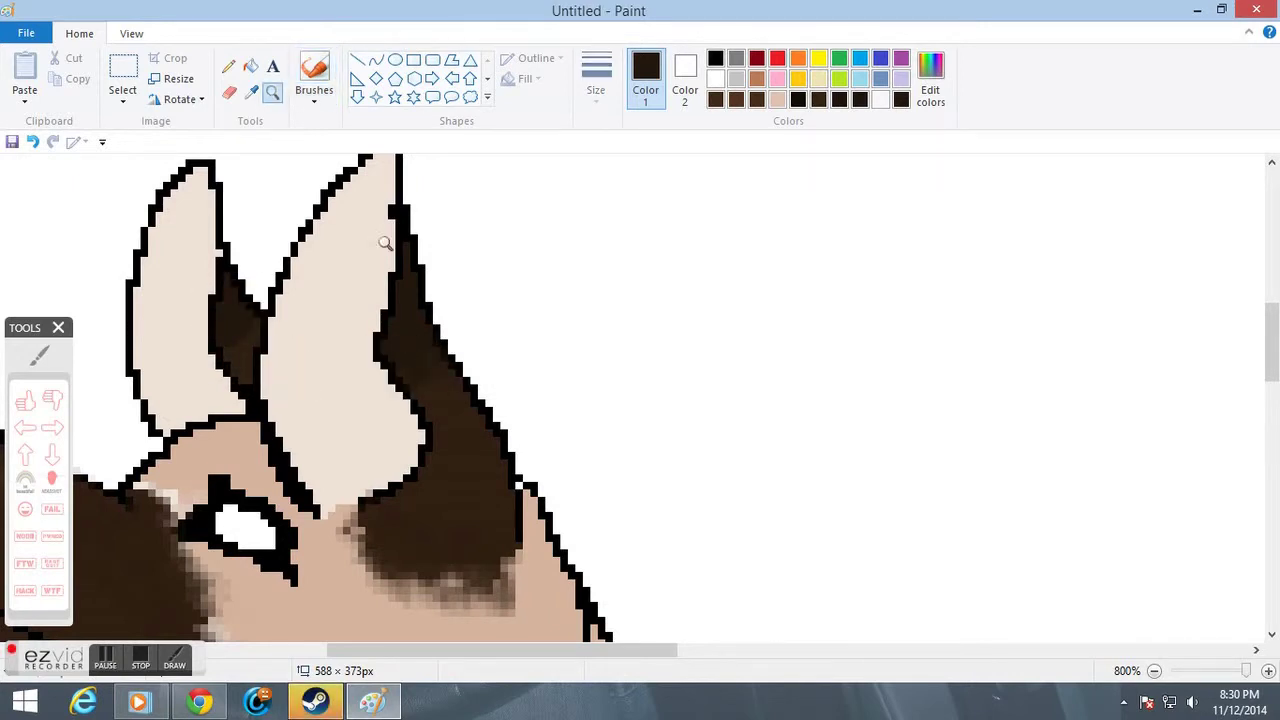
pyautogui.scroll(-7, 380, 250)
pyautogui.click(343, 411)
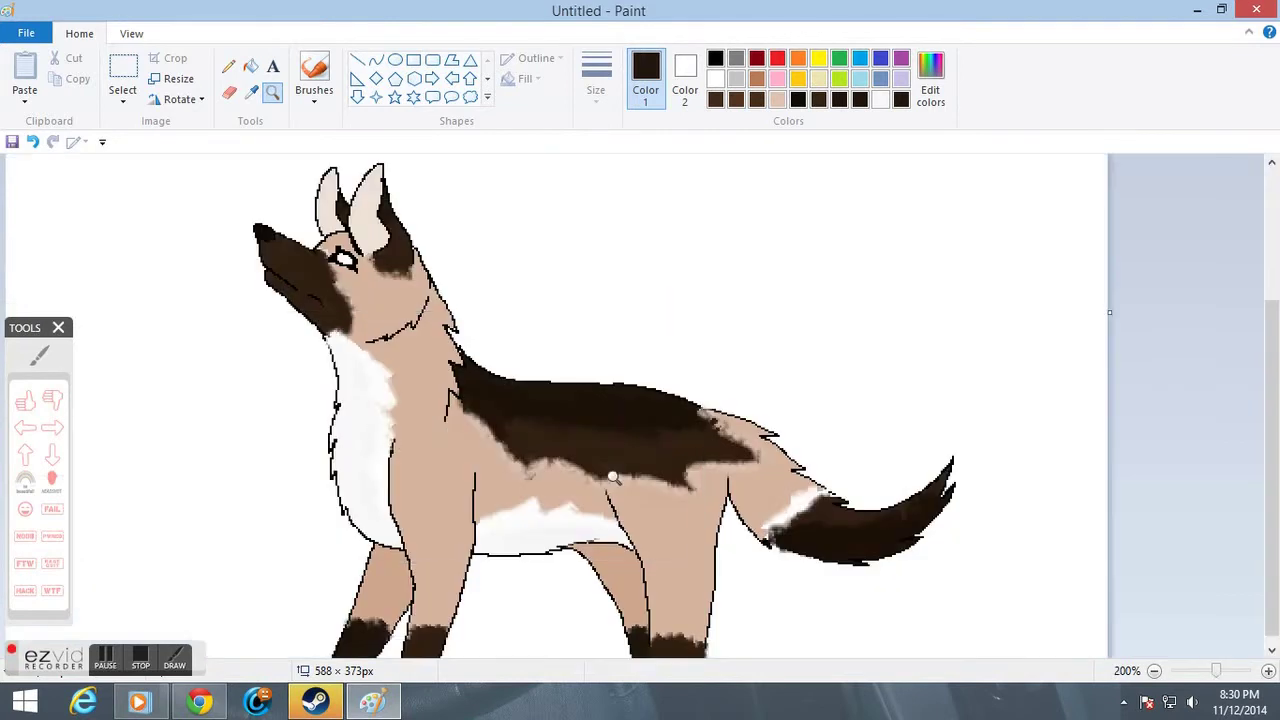
pyautogui.click(363, 387)
pyautogui.click(363, 387)
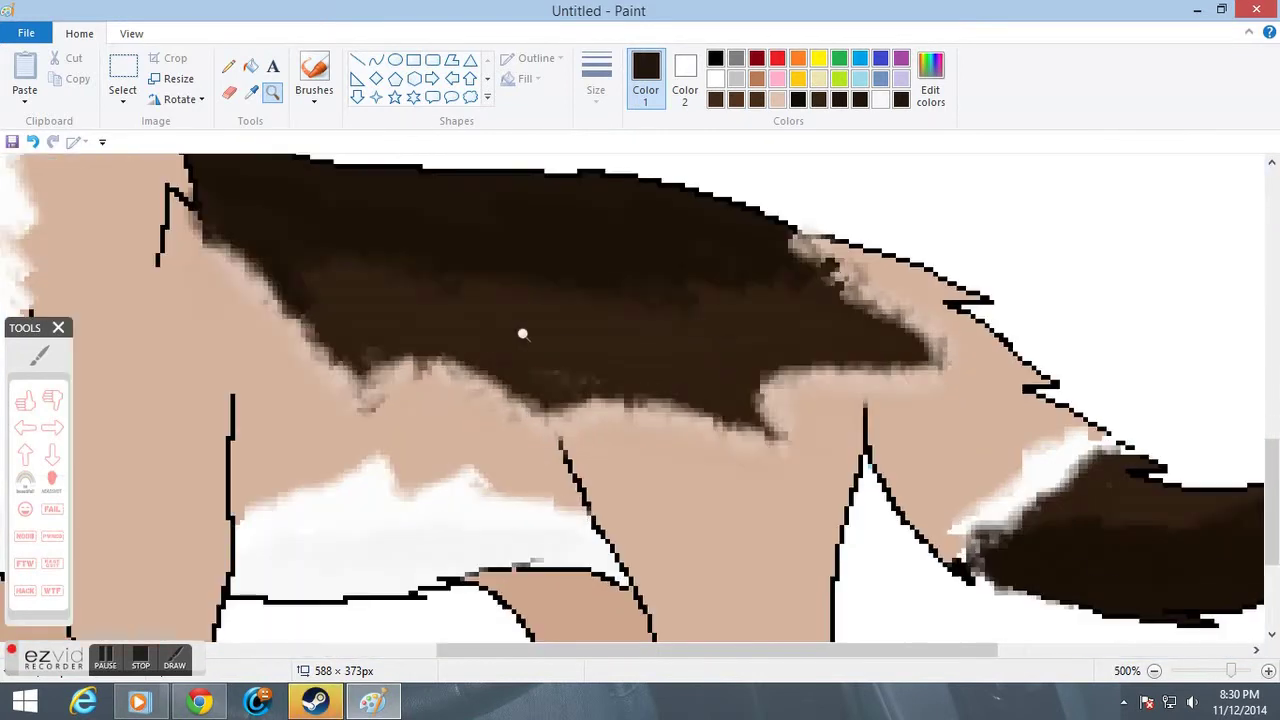
pyautogui.click(228, 363)
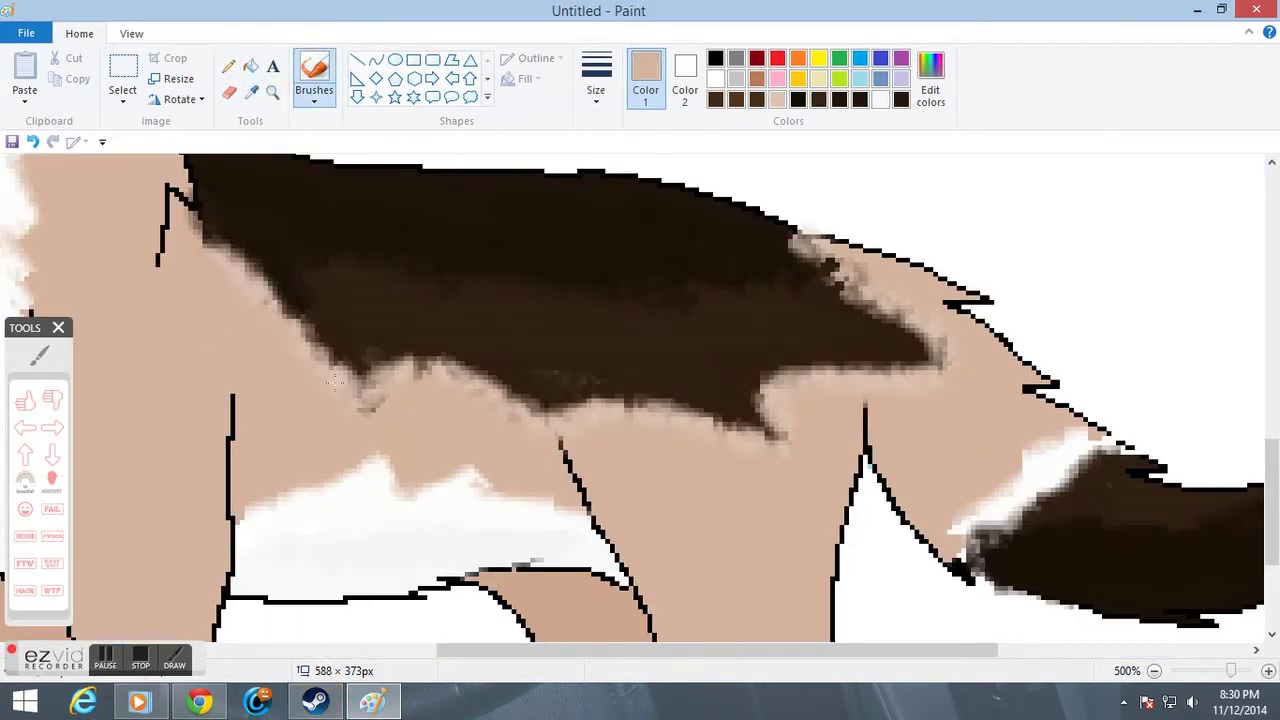
pyautogui.moveTo(225, 300); pyautogui.dragTo(800, 357)
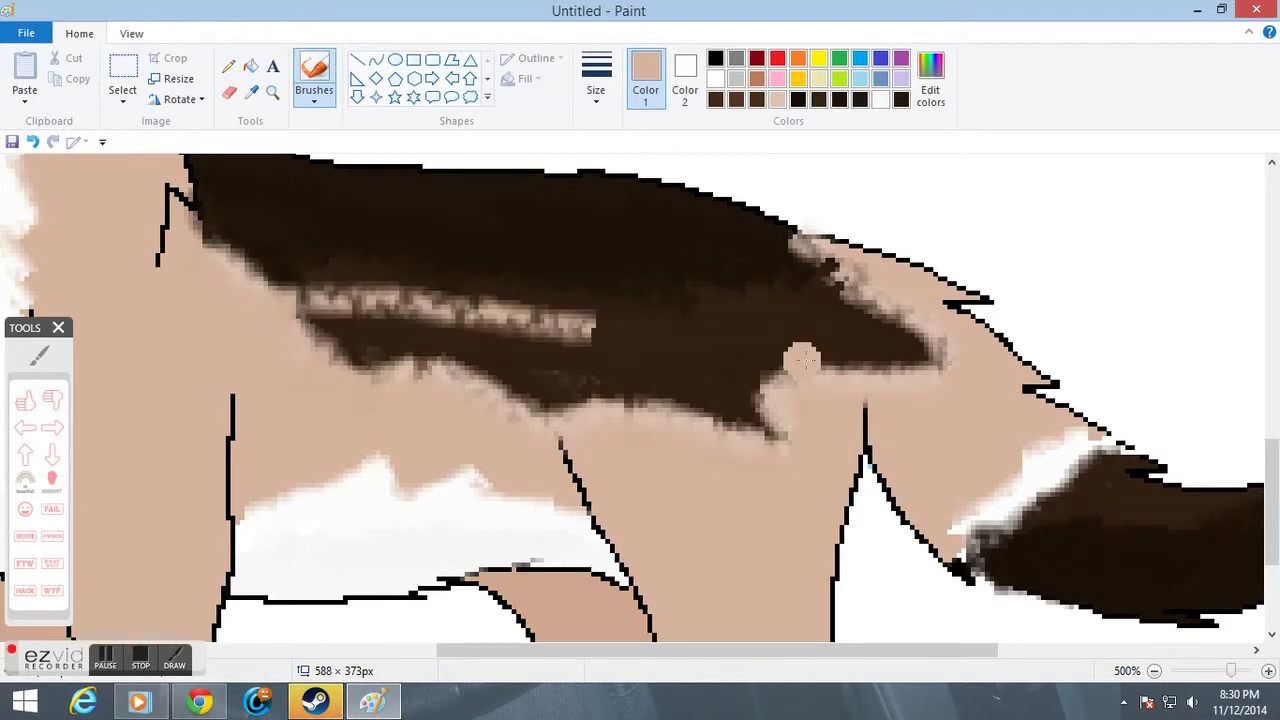
pyautogui.hotkey('ctrl', 'z')
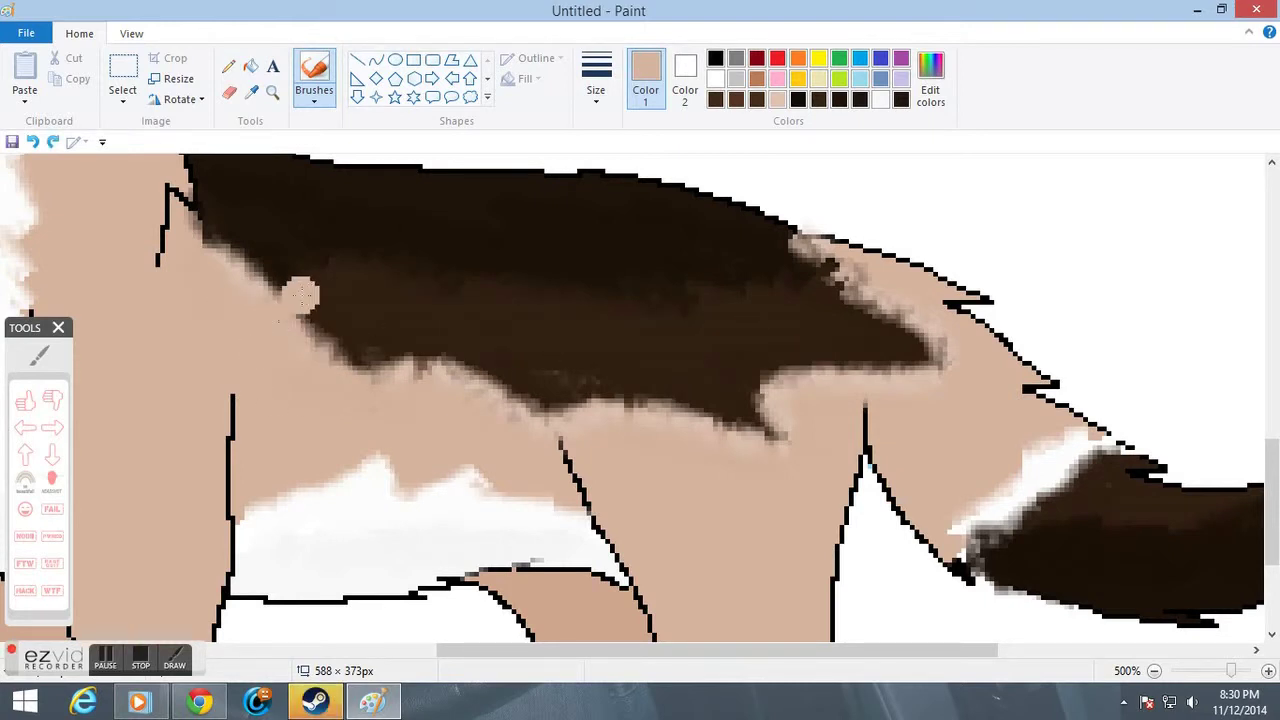
pyautogui.moveTo(289, 291)
pyautogui.mouseDown()
pyautogui.moveTo(290, 376)
pyautogui.moveTo(290, 274)
pyautogui.moveTo(254, 238)
pyautogui.moveTo(289, 390)
pyautogui.moveTo(272, 247)
pyautogui.moveTo(332, 377)
pyautogui.mouseUp()
pyautogui.moveTo(596, 378); pyautogui.dragTo(629, 421)
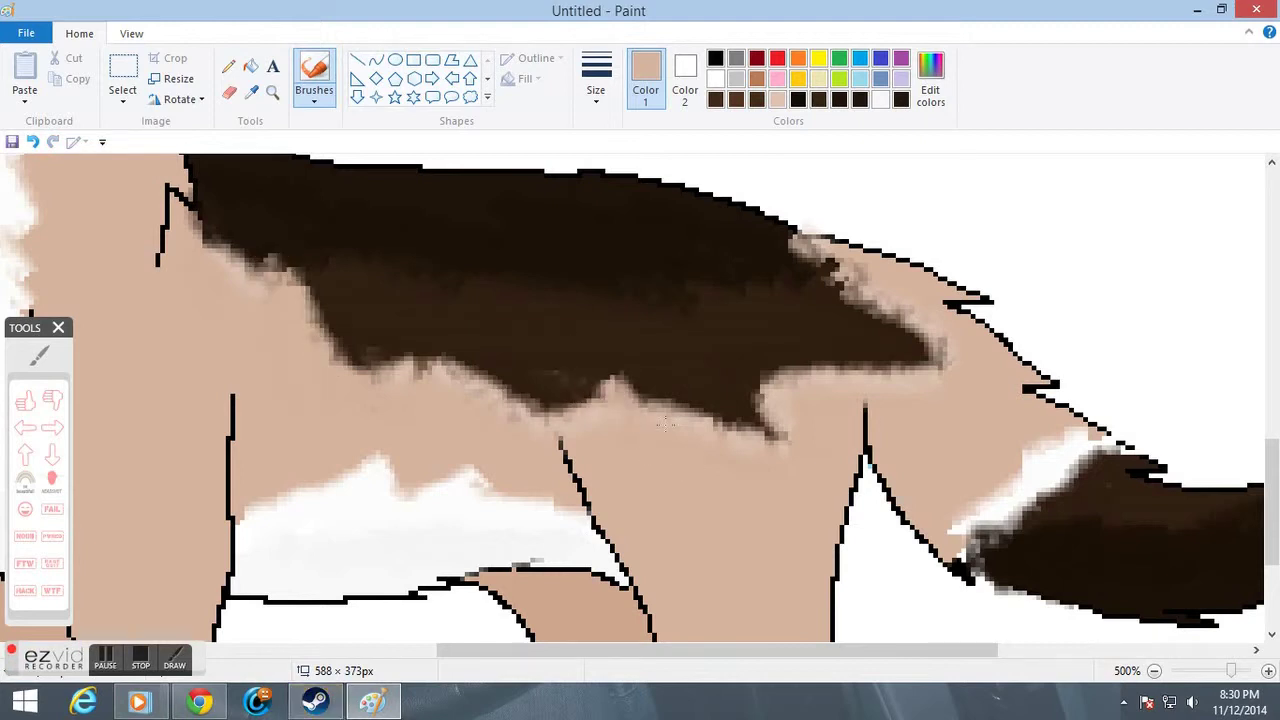
pyautogui.moveTo(468, 211); pyautogui.dragTo(475, 230)
pyautogui.moveTo(358, 299); pyautogui.dragTo(466, 334)
pyautogui.hotkey('ctrl', 'z')
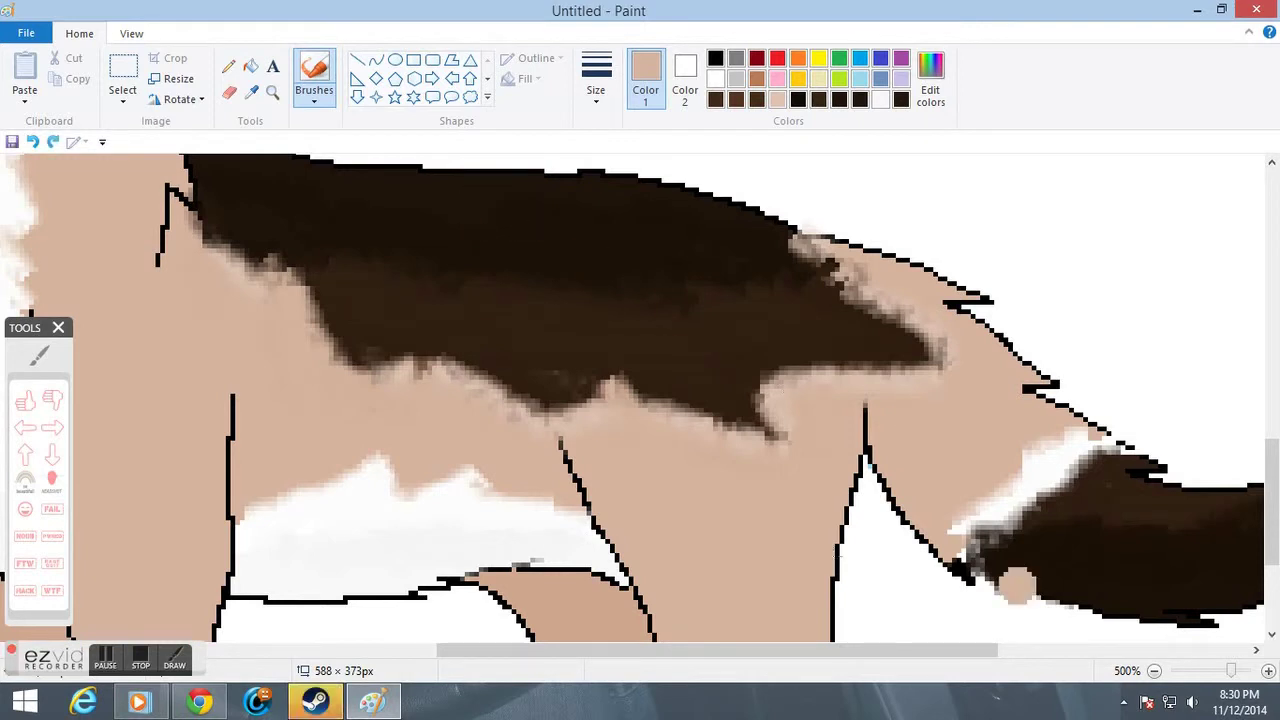
# Brush tan over the body-side edge of the white band at the base of the tail.
pyautogui.moveTo(543, 660); pyautogui.dragTo(714, 660)
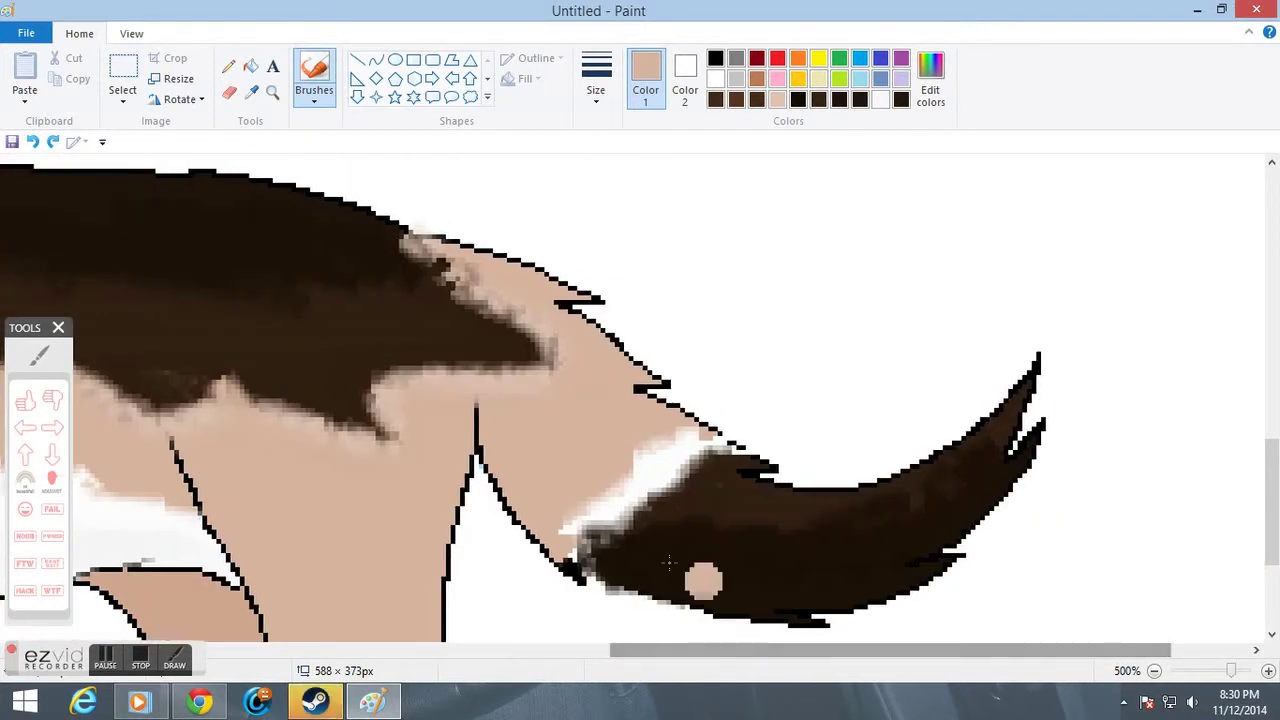
pyautogui.moveTo(548, 517); pyautogui.dragTo(563, 515)
pyautogui.moveTo(641, 453); pyautogui.dragTo(655, 432)
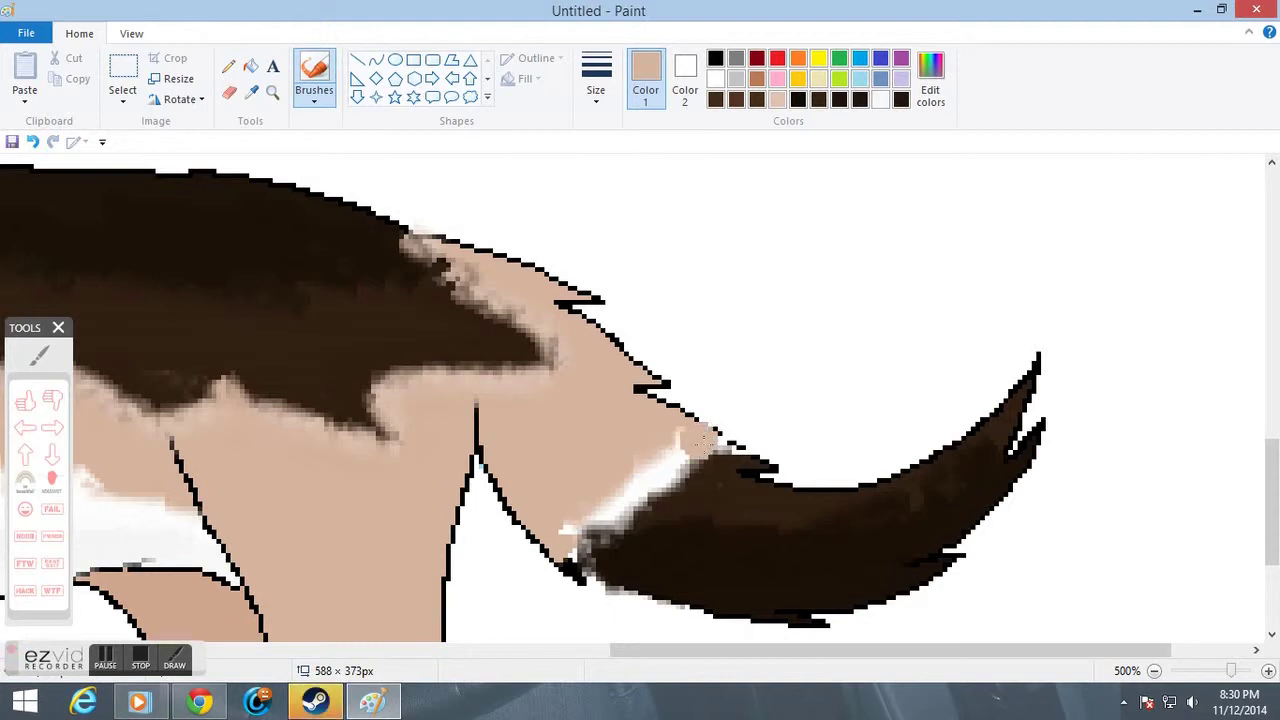
pyautogui.moveTo(970, 460)
pyautogui.mouseDown()
pyautogui.moveTo(1030, 372)
pyautogui.moveTo(952, 532)
pyautogui.moveTo(1000, 501)
pyautogui.moveTo(940, 514)
pyautogui.mouseUp()
pyautogui.hotkey('ctrl', 'z')
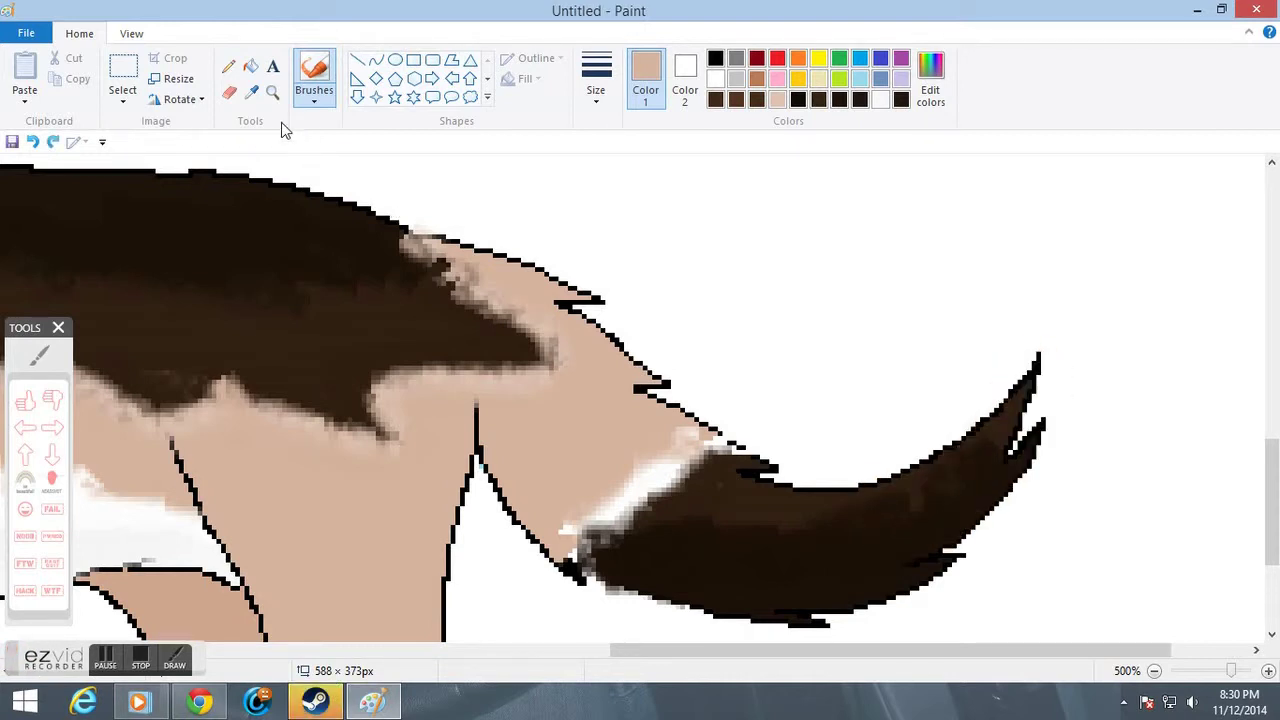
# Brush tan strokes into the inner edge of the white chest fur to make it more ragged.
pyautogui.click(272, 95)
pyautogui.rightClick(427, 362)
pyautogui.rightClick(428, 366)
pyautogui.rightClick(426, 370)
pyautogui.click(409, 402)
pyautogui.click(462, 370)
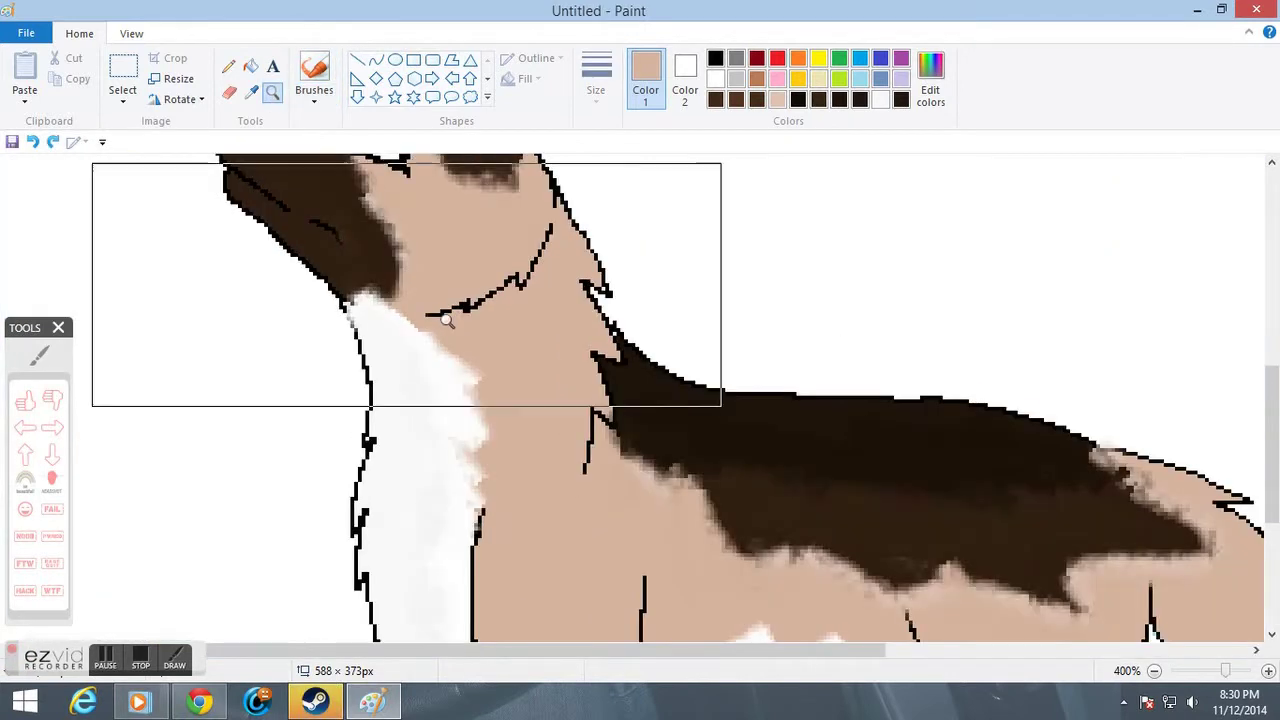
pyautogui.click(469, 376)
pyautogui.click(314, 75)
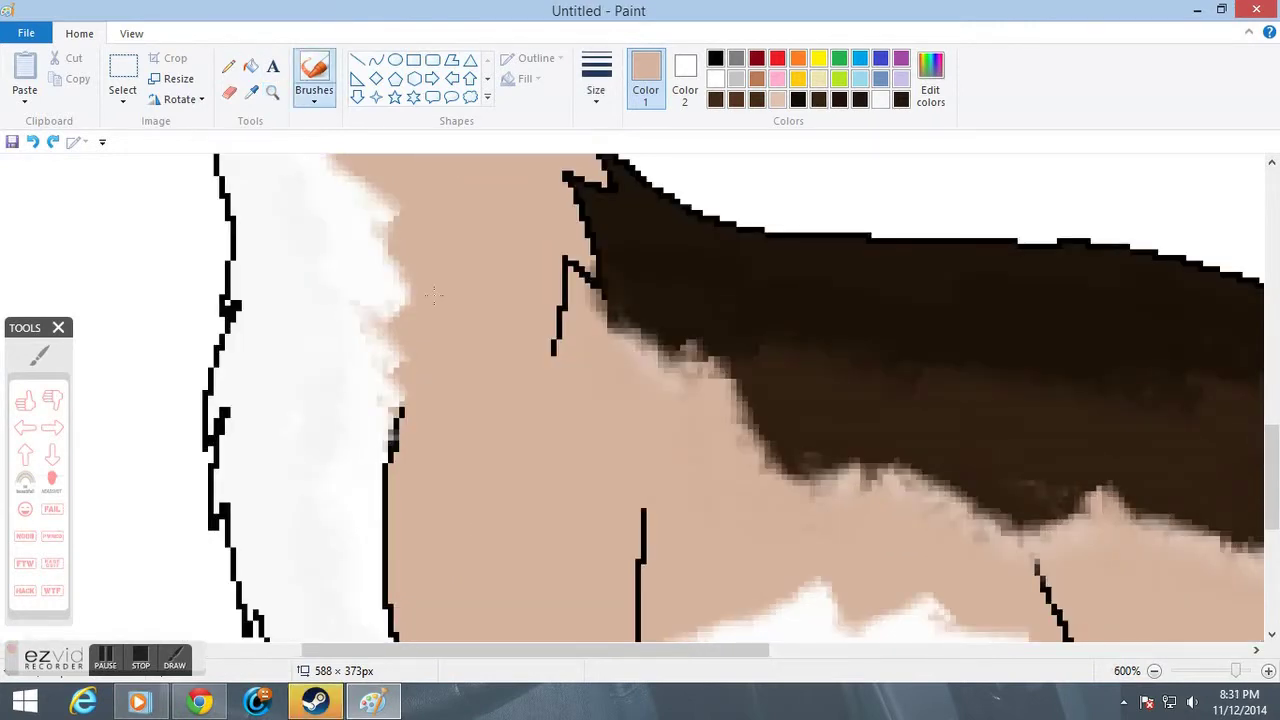
pyautogui.scroll(2, 335, 243)
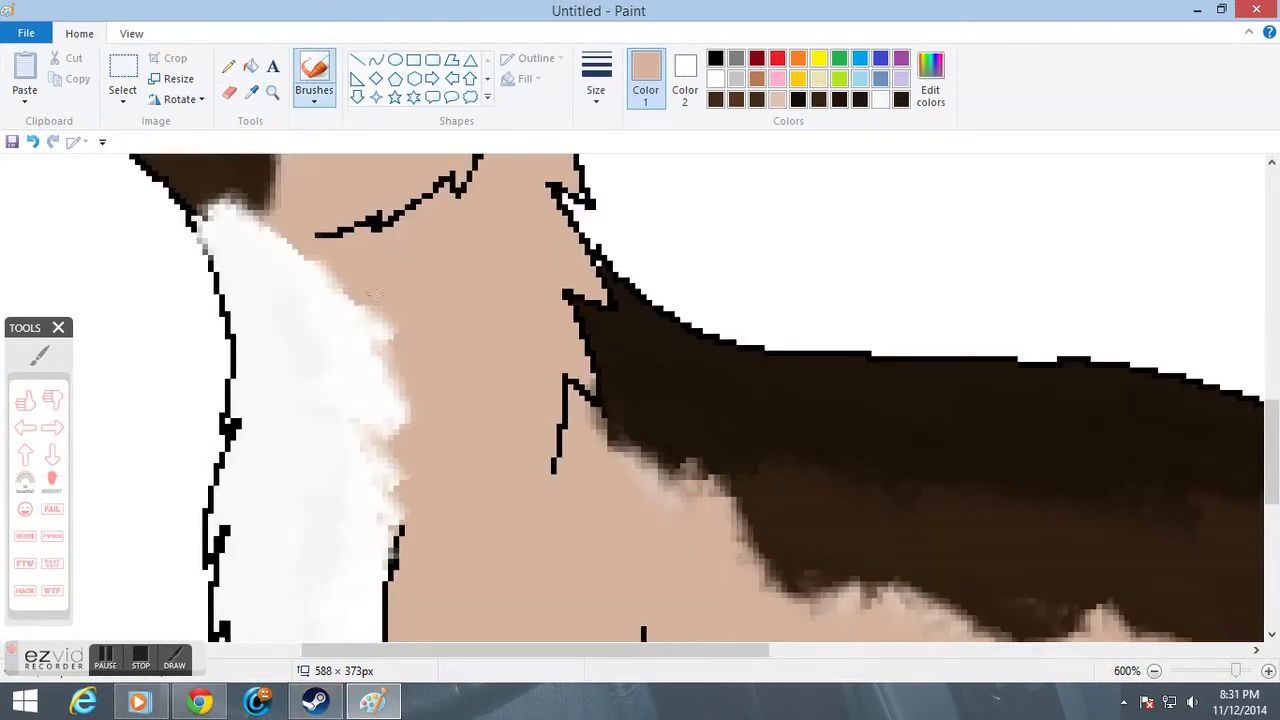
pyautogui.moveTo(455, 361); pyautogui.dragTo(362, 345)
pyautogui.moveTo(453, 441)
pyautogui.mouseDown()
pyautogui.moveTo(360, 375)
pyautogui.moveTo(420, 452)
pyautogui.moveTo(327, 452)
pyautogui.mouseUp()
pyautogui.moveTo(410, 508); pyautogui.dragTo(356, 494)
# Rework the upper edge of the white belly with tan brush strokes and white tufts reaching up into the tan body.
pyautogui.scroll(-4, 445, 475)
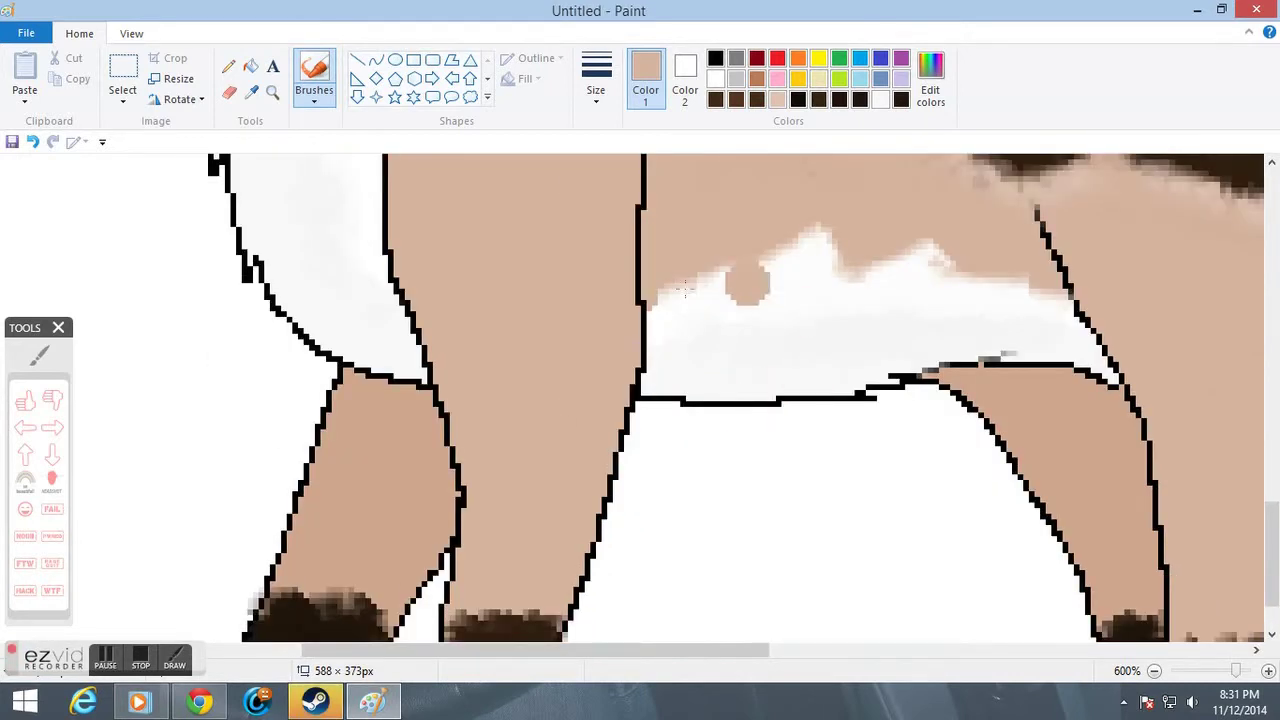
pyautogui.moveTo(668, 296)
pyautogui.mouseDown()
pyautogui.moveTo(805, 197)
pyautogui.moveTo(698, 284)
pyautogui.moveTo(661, 296)
pyautogui.moveTo(860, 205)
pyautogui.moveTo(807, 292)
pyautogui.moveTo(892, 236)
pyautogui.moveTo(959, 233)
pyautogui.moveTo(917, 278)
pyautogui.moveTo(993, 265)
pyautogui.moveTo(1003, 315)
pyautogui.moveTo(900, 325)
pyautogui.mouseUp()
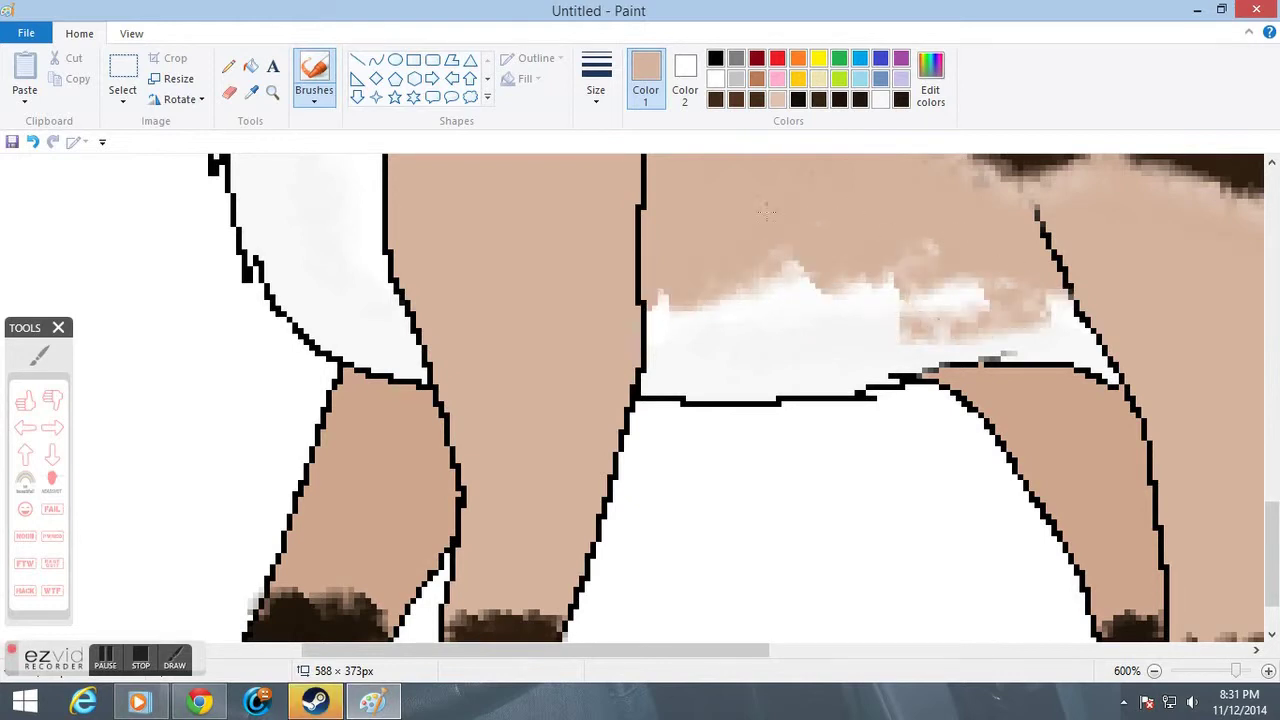
pyautogui.click(715, 62)
pyautogui.moveTo(686, 286)
pyautogui.mouseDown()
pyautogui.moveTo(744, 265)
pyautogui.moveTo(725, 222)
pyautogui.moveTo(722, 298)
pyautogui.moveTo(886, 250)
pyautogui.mouseUp()
pyautogui.moveTo(741, 316)
pyautogui.mouseDown()
pyautogui.moveTo(707, 272)
pyautogui.moveTo(738, 158)
pyautogui.mouseUp()
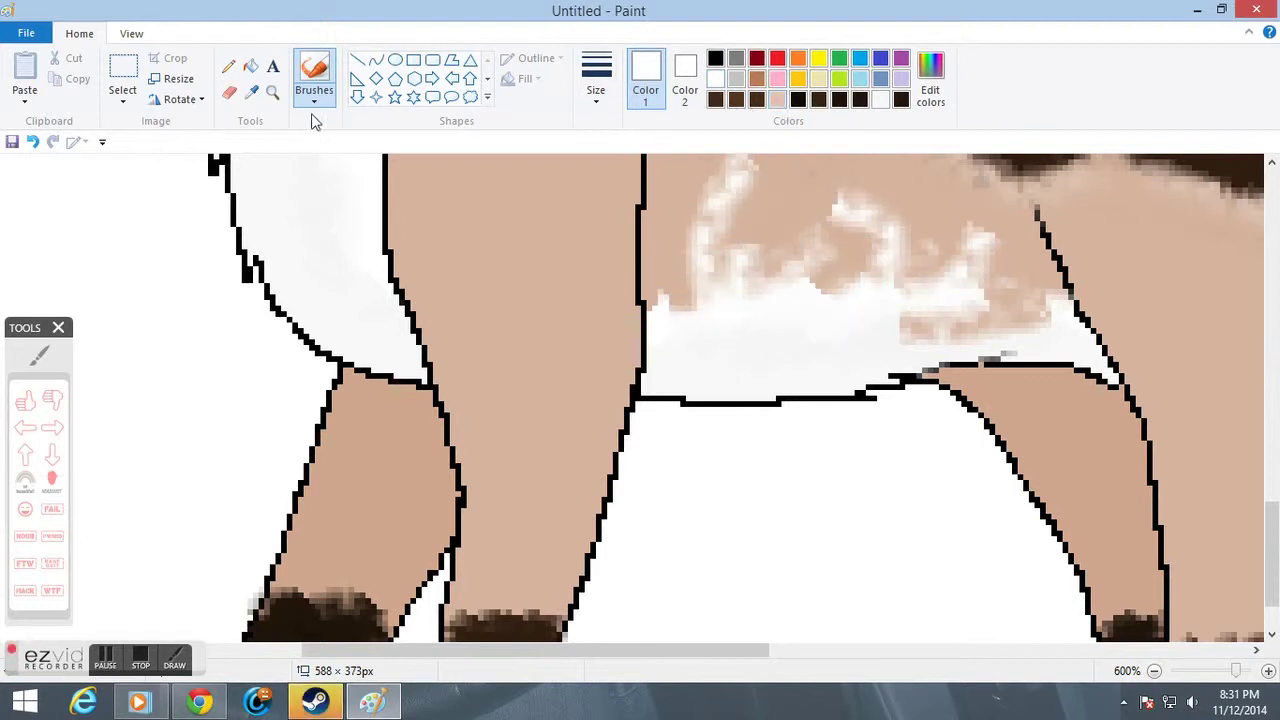
# Pick up the body tan and brush over the long white tufts above the belly to shorten and break them up.
pyautogui.click(251, 91)
pyautogui.click(660, 204)
pyautogui.scroll(2, 714, 287)
pyautogui.moveTo(711, 352)
pyautogui.mouseDown()
pyautogui.moveTo(709, 367)
pyautogui.moveTo(720, 319)
pyautogui.moveTo(722, 342)
pyautogui.mouseUp()
pyautogui.moveTo(832, 344)
pyautogui.mouseDown()
pyautogui.moveTo(895, 350)
pyautogui.moveTo(852, 335)
pyautogui.mouseUp()
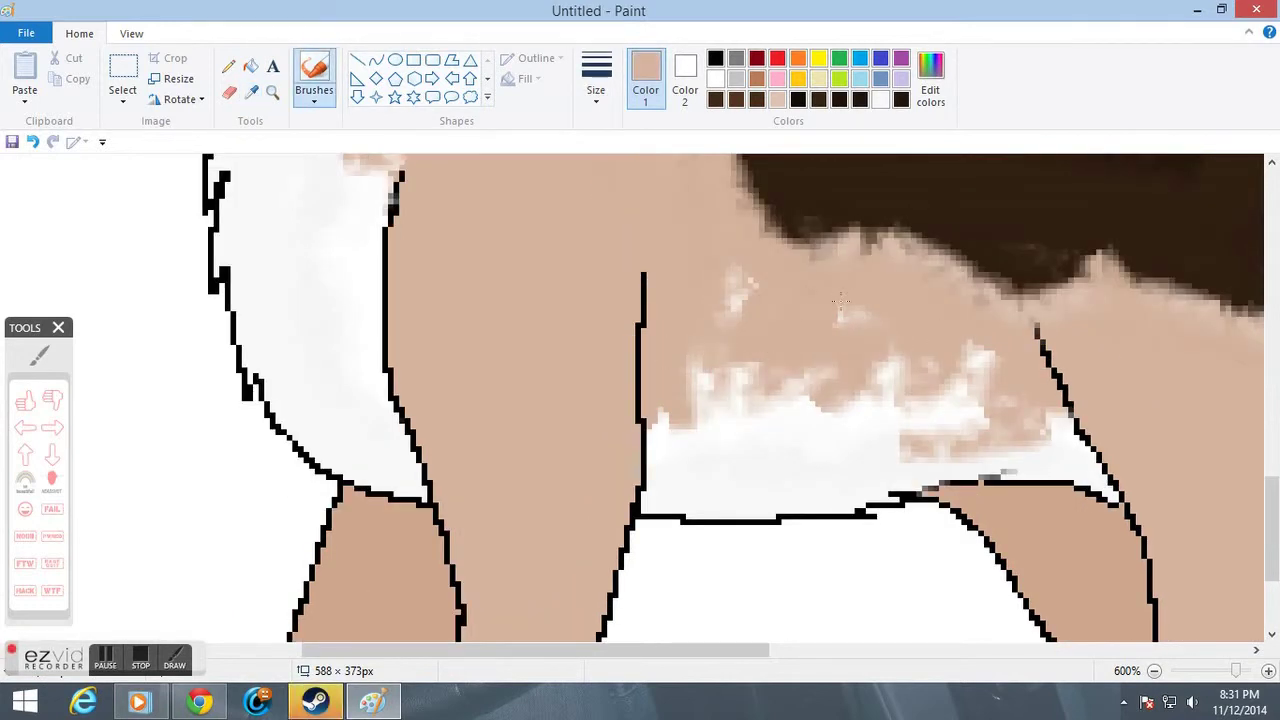
pyautogui.moveTo(762, 362)
pyautogui.mouseDown()
pyautogui.moveTo(699, 358)
pyautogui.moveTo(753, 284)
pyautogui.mouseUp()
pyautogui.moveTo(932, 364)
pyautogui.mouseDown()
pyautogui.moveTo(1039, 393)
pyautogui.moveTo(924, 440)
pyautogui.moveTo(988, 466)
pyautogui.mouseUp()
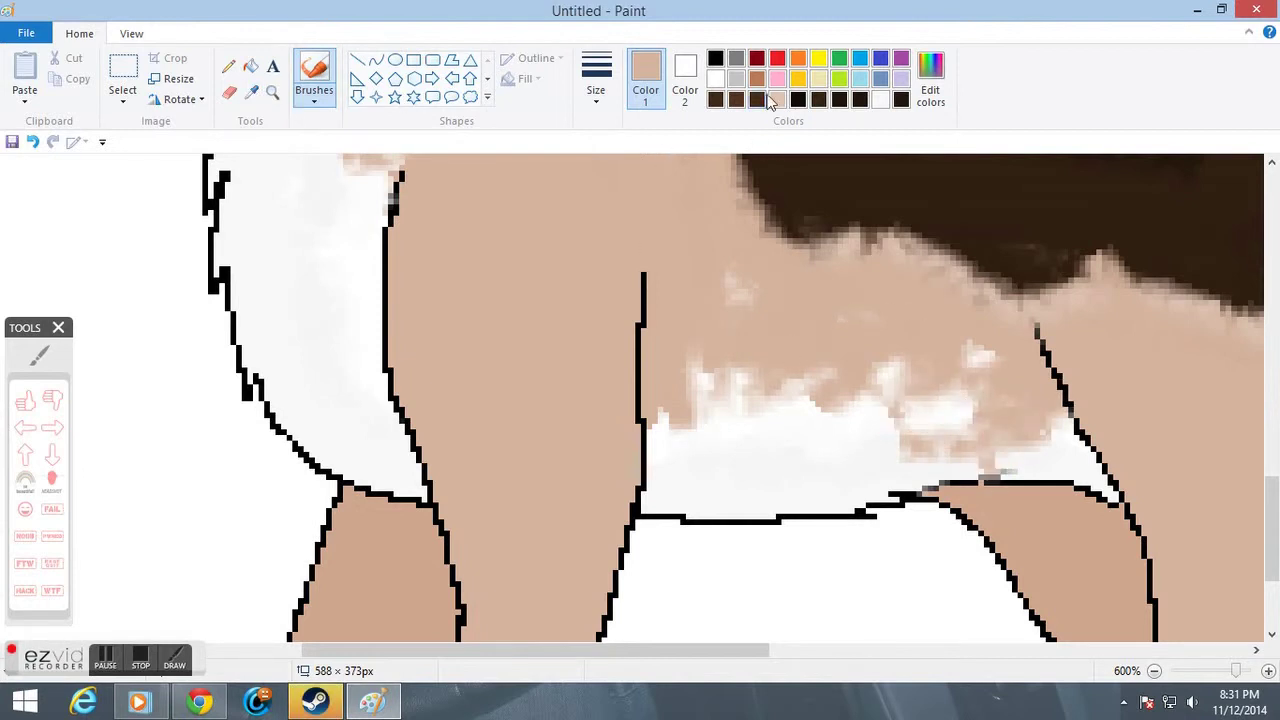
# Brush white tufts along the upper edge of the belly and into the inner edge of the chest and neck fur.
pyautogui.click(715, 80)
pyautogui.moveTo(986, 380)
pyautogui.mouseDown()
pyautogui.moveTo(925, 442)
pyautogui.moveTo(1013, 408)
pyautogui.mouseUp()
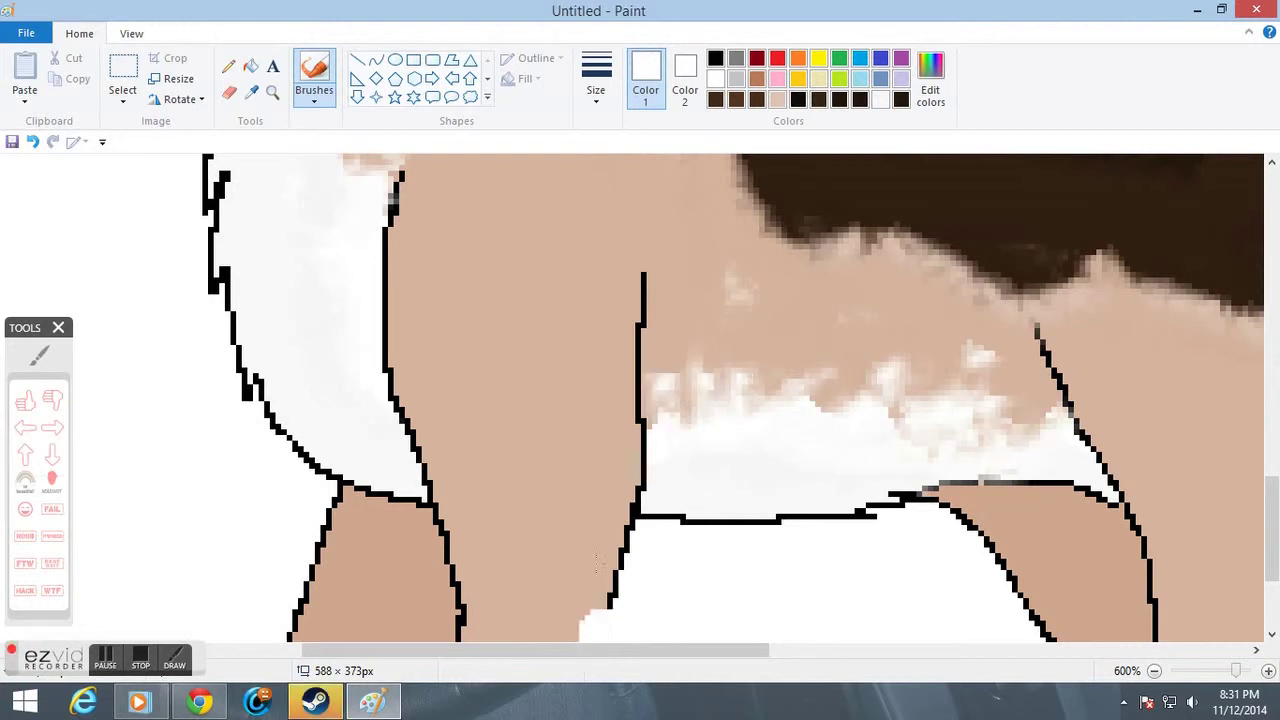
pyautogui.scroll(3, 598, 565)
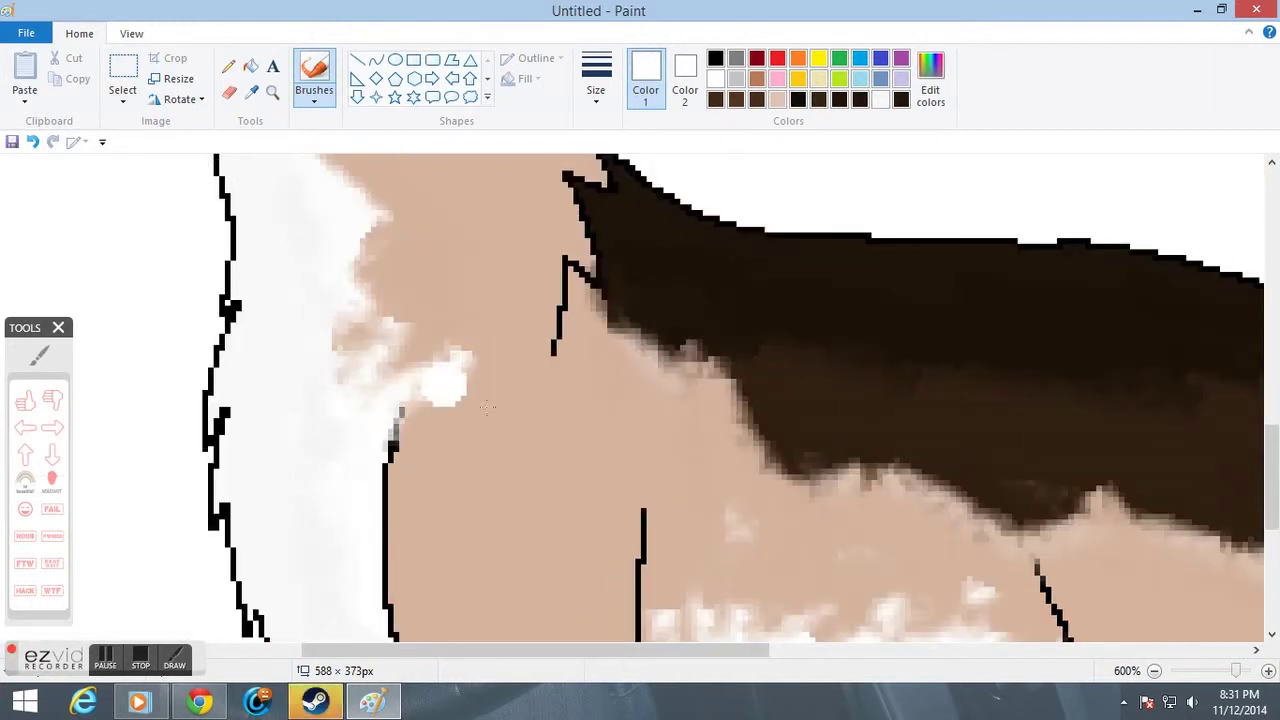
pyautogui.scroll(3, 332, 503)
pyautogui.moveTo(332, 503)
pyautogui.mouseDown()
pyautogui.moveTo(382, 423)
pyautogui.moveTo(351, 449)
pyautogui.moveTo(318, 362)
pyautogui.mouseUp()
# Pick up the body tan and brush ragged patches into the white neck and upper chest fur, undoing the stray strokes.
pyautogui.click(250, 92)
pyautogui.click(470, 520)
pyautogui.scroll(-2, 460, 515)
pyautogui.moveTo(460, 515)
pyautogui.mouseDown()
pyautogui.moveTo(469, 486)
pyautogui.moveTo(440, 433)
pyautogui.moveTo(433, 513)
pyautogui.moveTo(423, 326)
pyautogui.moveTo(414, 445)
pyautogui.moveTo(447, 402)
pyautogui.moveTo(491, 515)
pyautogui.moveTo(427, 253)
pyautogui.moveTo(389, 328)
pyautogui.moveTo(436, 339)
pyautogui.moveTo(380, 450)
pyautogui.moveTo(406, 305)
pyautogui.moveTo(412, 455)
pyautogui.mouseUp()
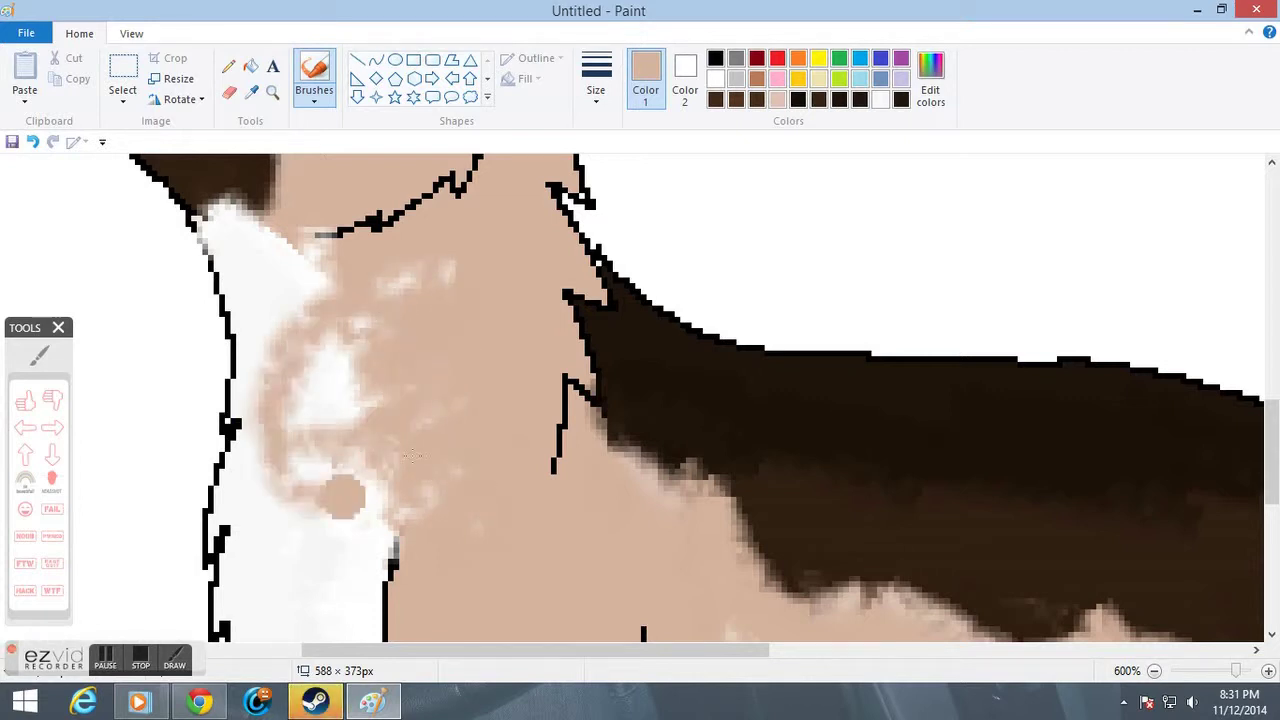
pyautogui.hotkey('ctrl', 'z')
pyautogui.moveTo(359, 339)
pyautogui.mouseDown()
pyautogui.moveTo(298, 285)
pyautogui.moveTo(272, 300)
pyautogui.moveTo(385, 465)
pyautogui.mouseUp()
pyautogui.click(367, 396)
pyautogui.hotkey('ctrl', 'z')
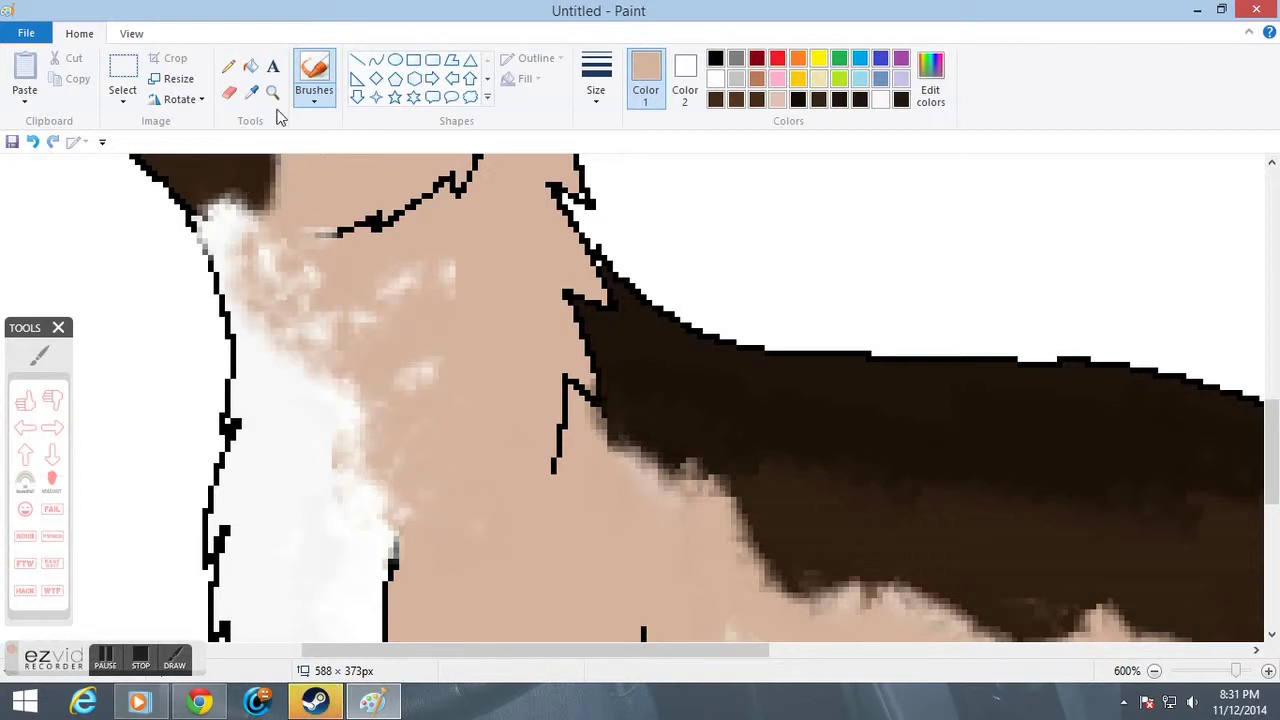
# Brush tan strokes into the body-side edge of the white band at the base of the tail.
pyautogui.click(272, 92)
pyautogui.rightClick(400, 300)
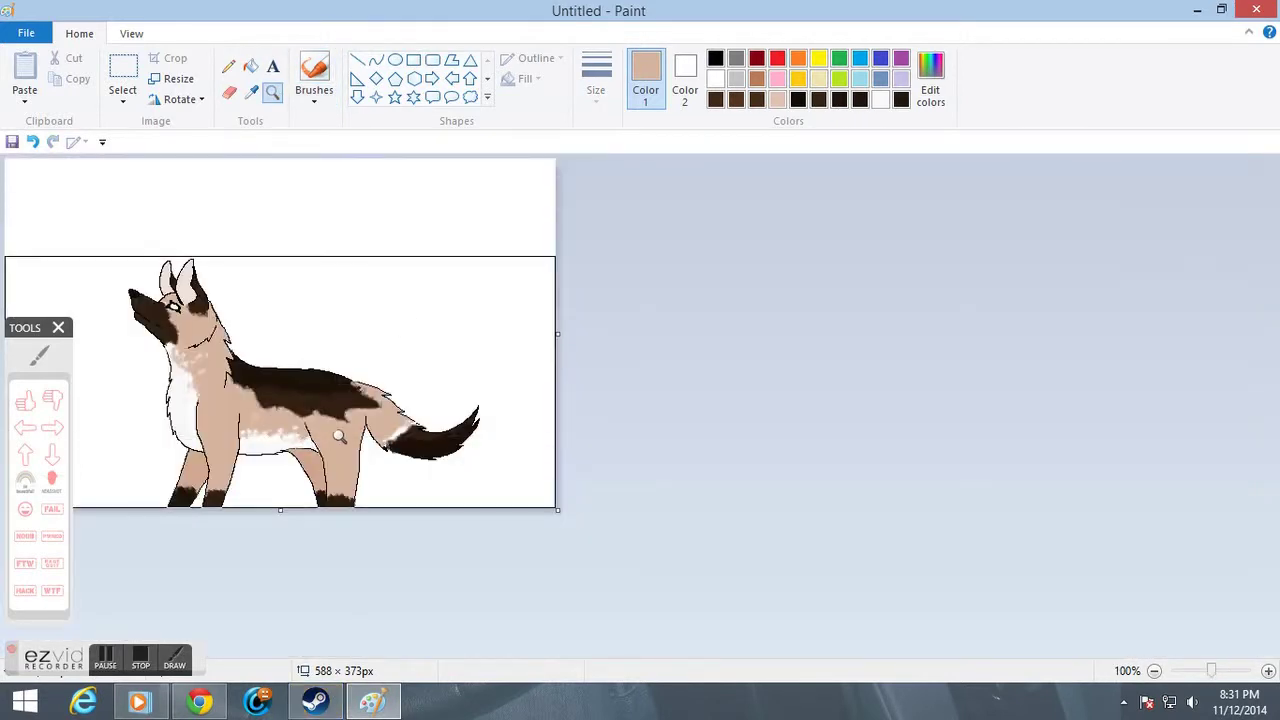
pyautogui.click(339, 436)
pyautogui.click(672, 457)
pyautogui.click(672, 453)
pyautogui.click(530, 302)
pyautogui.click(520, 306)
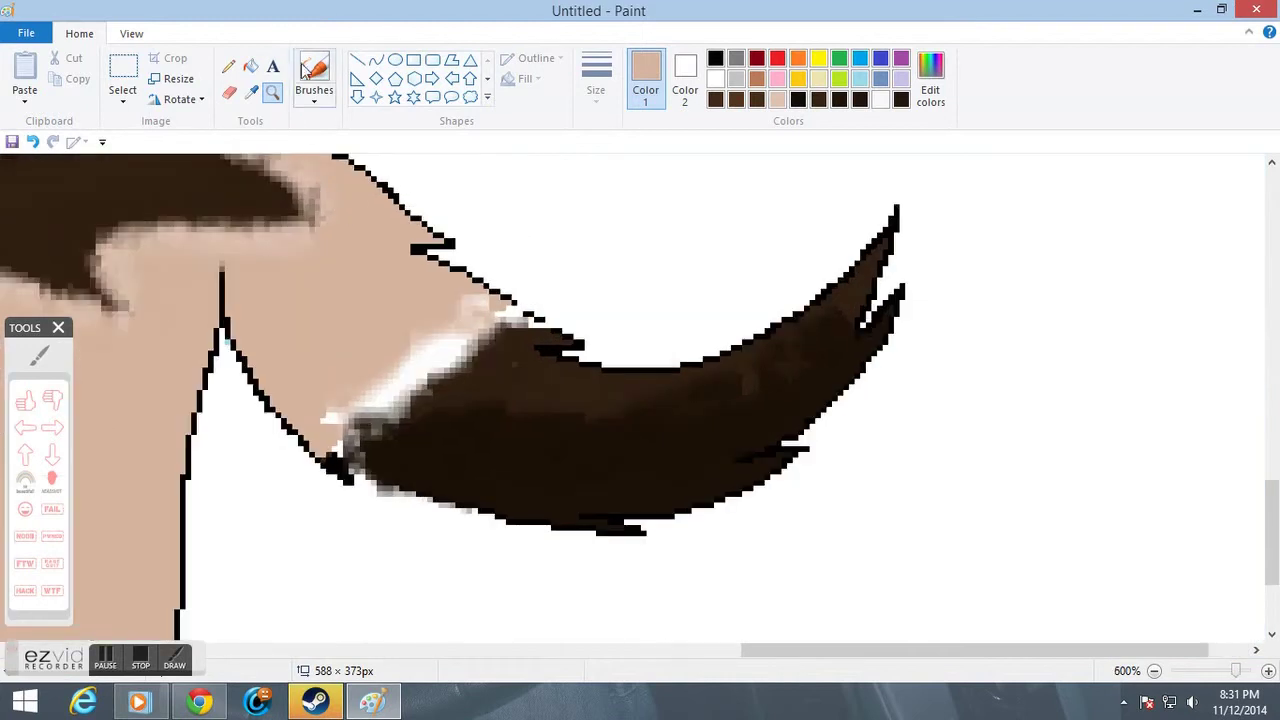
pyautogui.click(310, 72)
pyautogui.moveTo(400, 361)
pyautogui.mouseDown()
pyautogui.moveTo(357, 381)
pyautogui.moveTo(414, 360)
pyautogui.mouseUp()
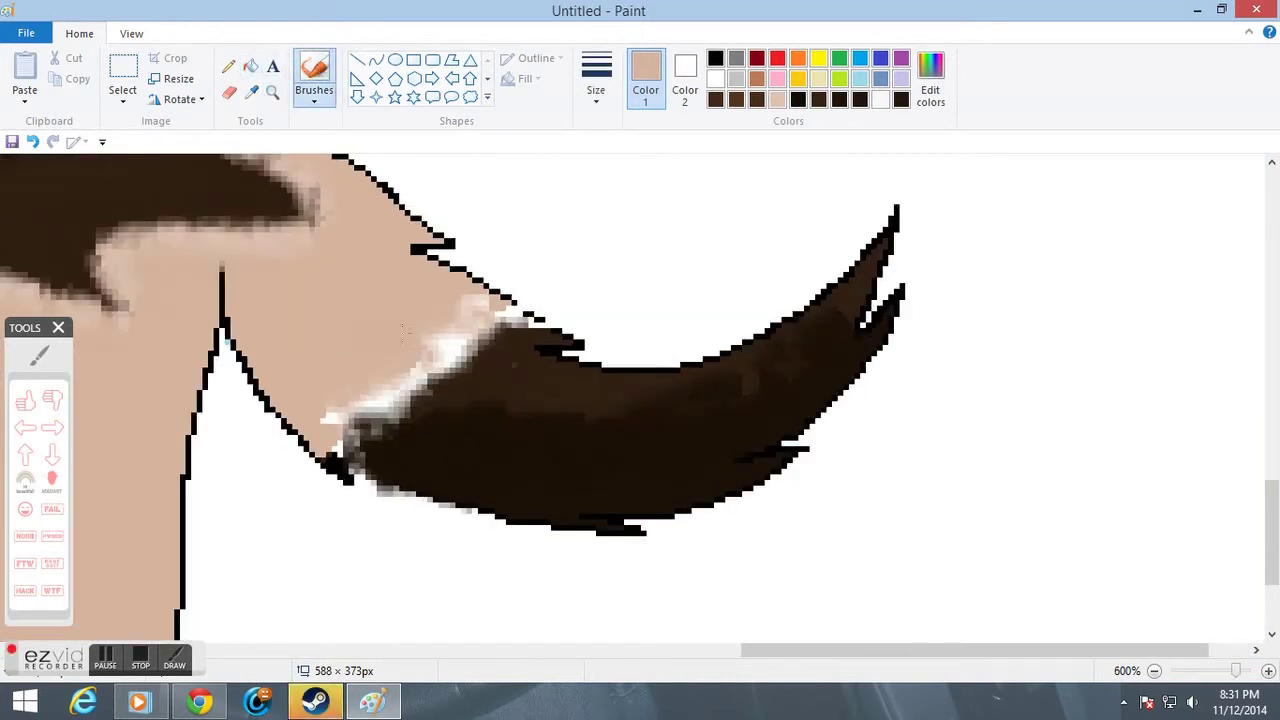
# Pick up the darkest brown of the back patch and brush it along the lower edge of the shaded area.
pyautogui.click(272, 93)
pyautogui.rightClick(297, 200)
pyautogui.rightClick(300, 210)
pyautogui.rightClick(310, 225)
pyautogui.rightClick(330, 250)
pyautogui.click(480, 345)
pyautogui.click(495, 355)
pyautogui.click(557, 330)
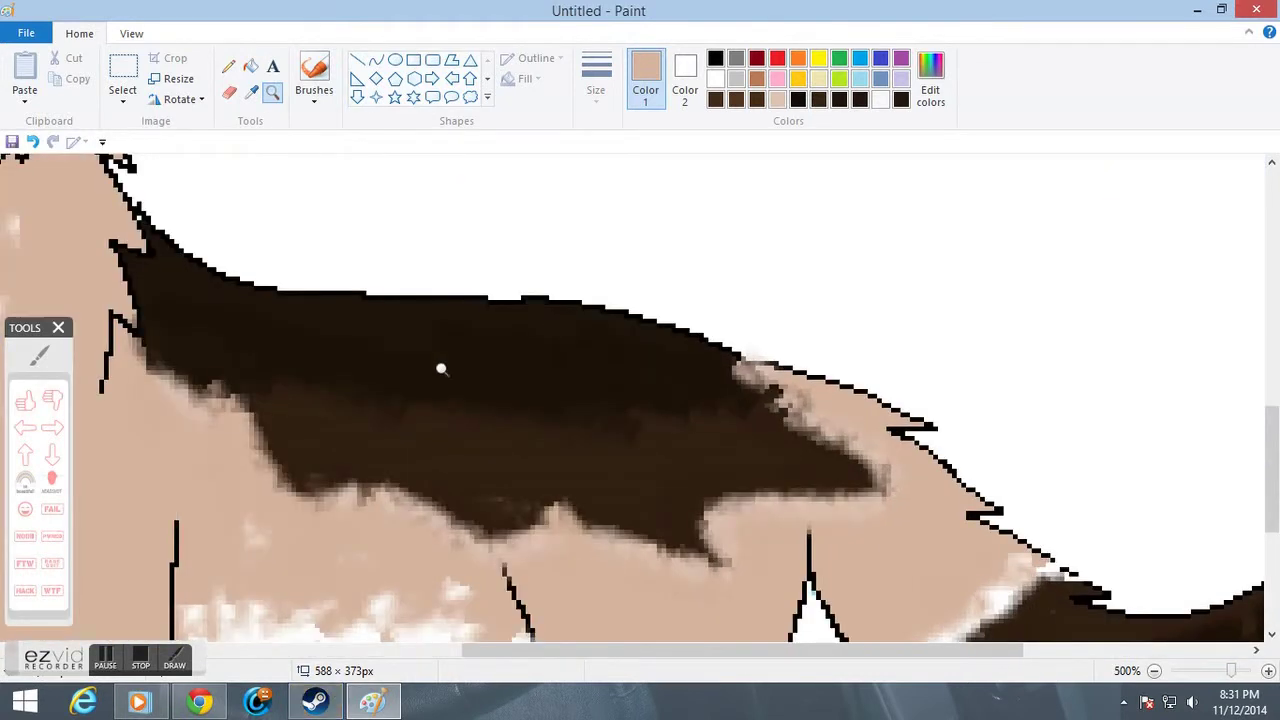
pyautogui.click(441, 369)
pyautogui.click(251, 92)
pyautogui.click(297, 237)
pyautogui.click(302, 102)
pyautogui.click(427, 128)
pyautogui.moveTo(310, 330); pyautogui.dragTo(598, 346)
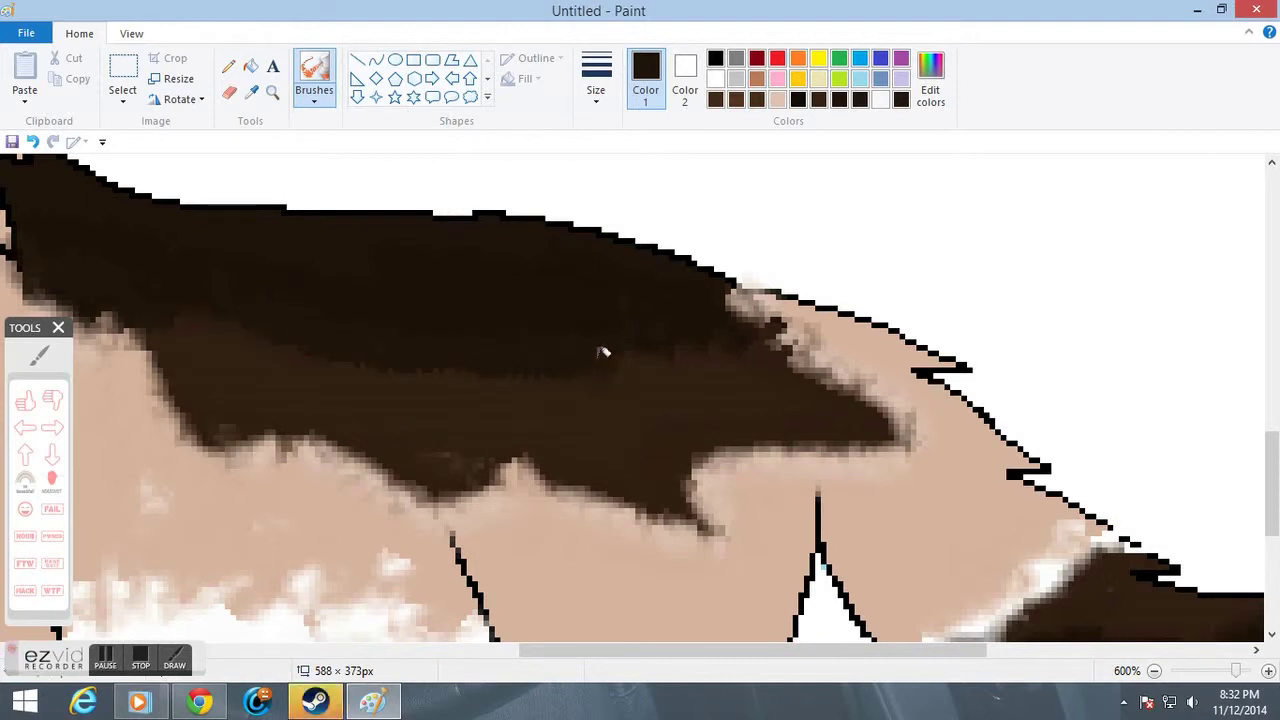
# Fill the white of the dog's eye with lime green.
pyautogui.click(272, 93)
pyautogui.rightClick(411, 267)
pyautogui.rightClick(411, 267)
pyautogui.rightClick(411, 268)
pyautogui.rightClick(411, 269)
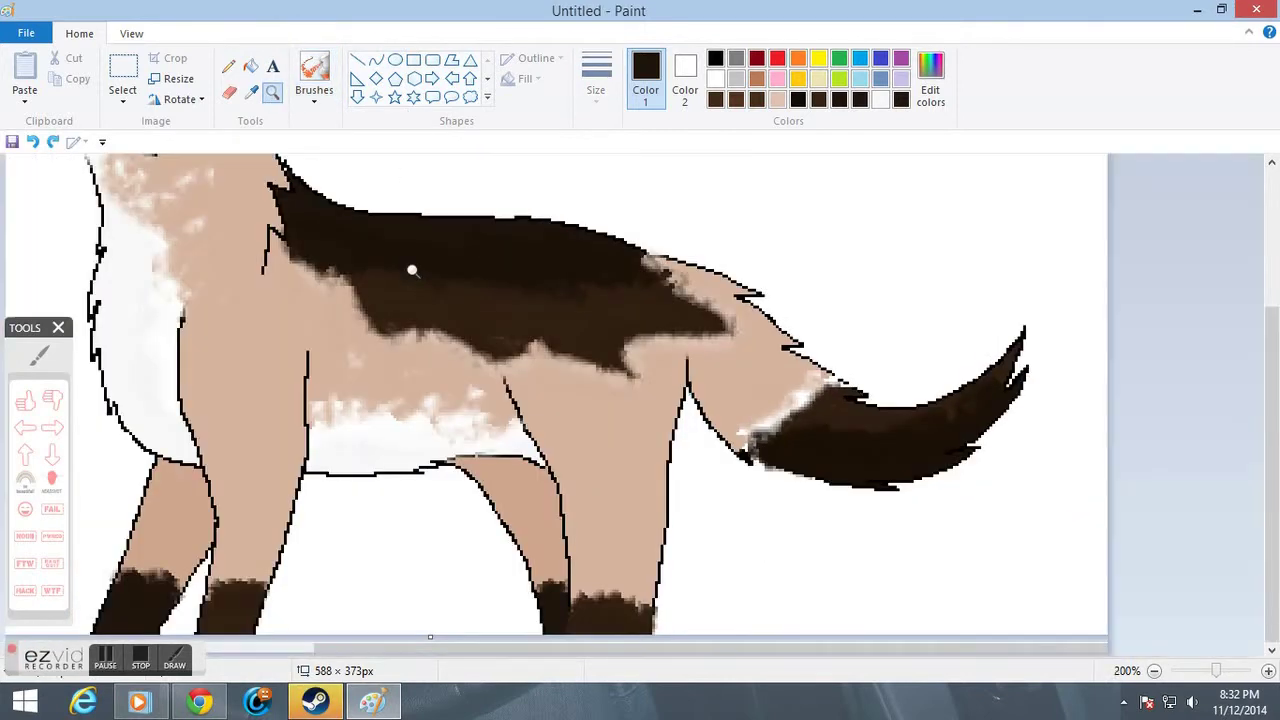
pyautogui.rightClick(411, 269)
pyautogui.click(284, 341)
pyautogui.click(366, 360)
pyautogui.click(365, 300)
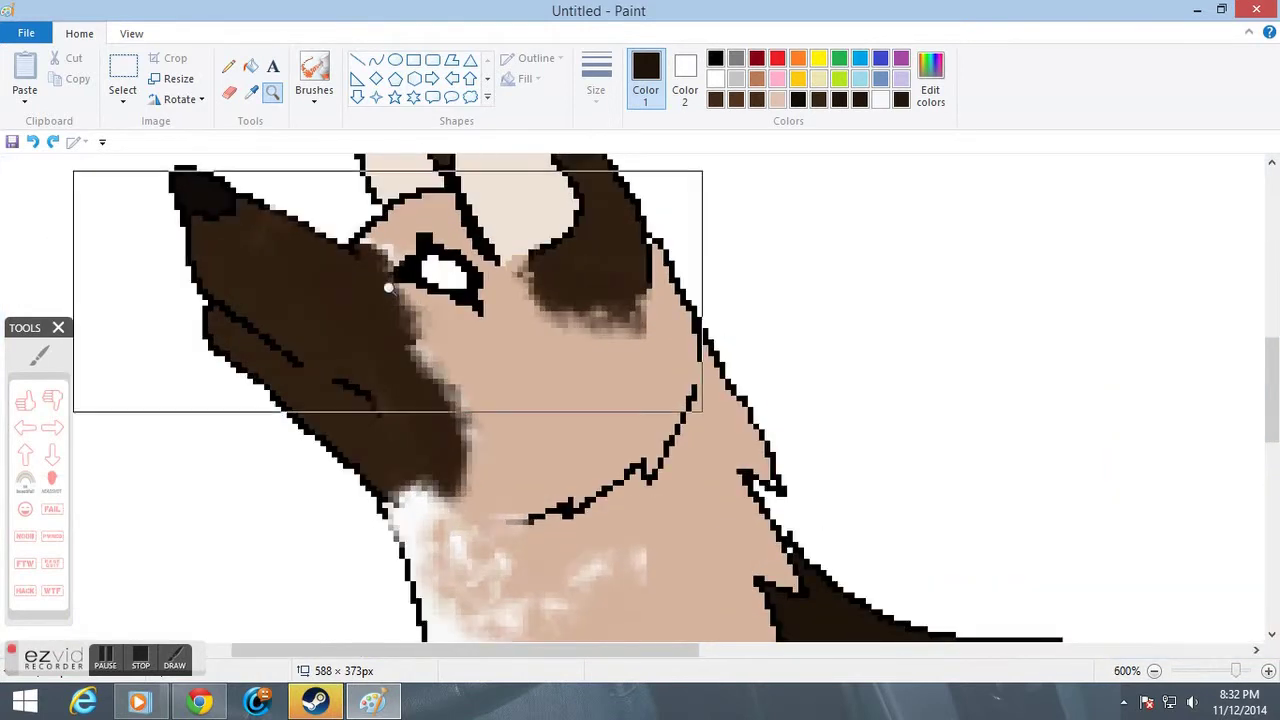
pyautogui.click(363, 270)
pyautogui.click(839, 79)
pyautogui.click(251, 66)
pyautogui.click(425, 288)
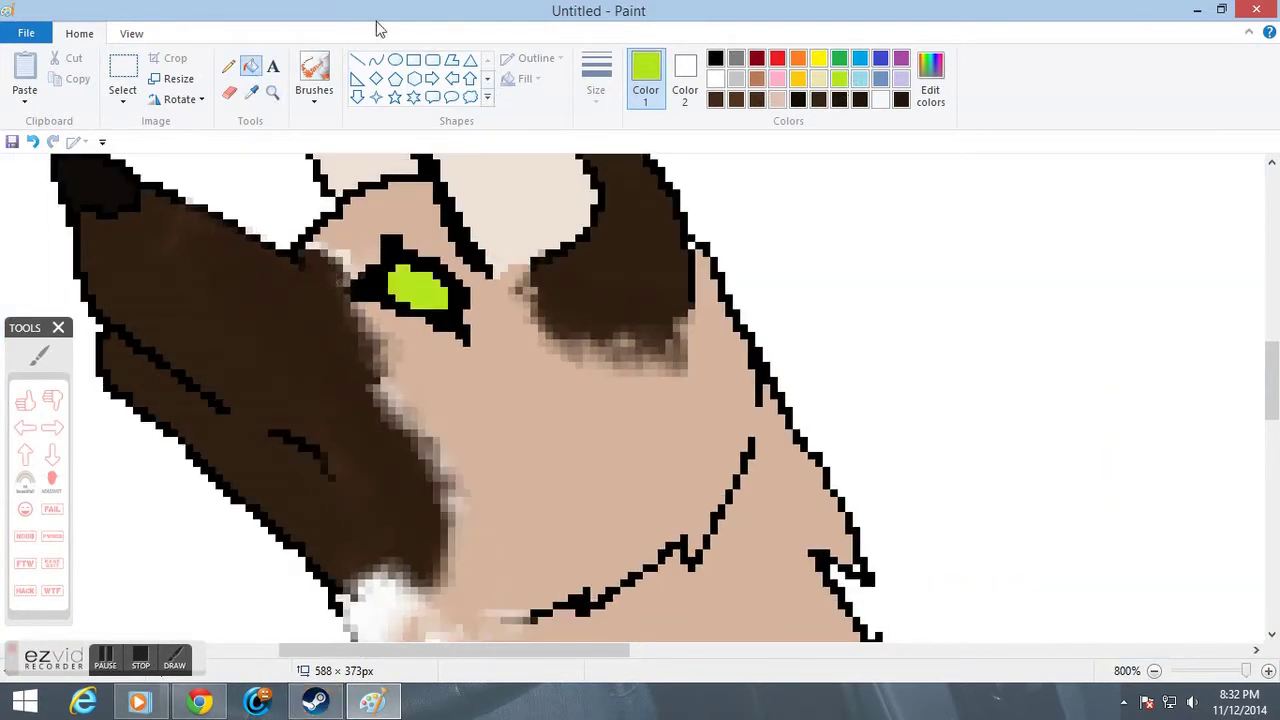
# Mix a darker green (RGB 141, 182, 20) and pencil it along the lower and rear parts of the iris.
pyautogui.click(315, 90)
pyautogui.click(314, 104)
pyautogui.click(228, 66)
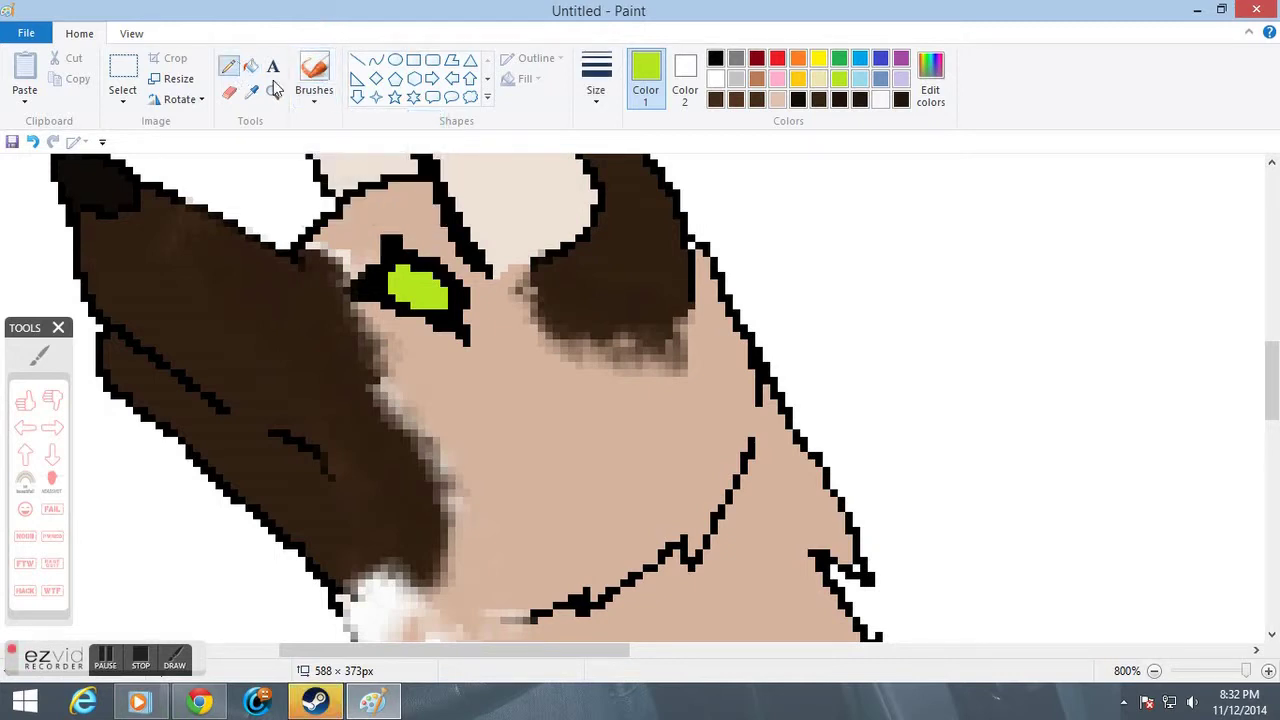
pyautogui.click(930, 80)
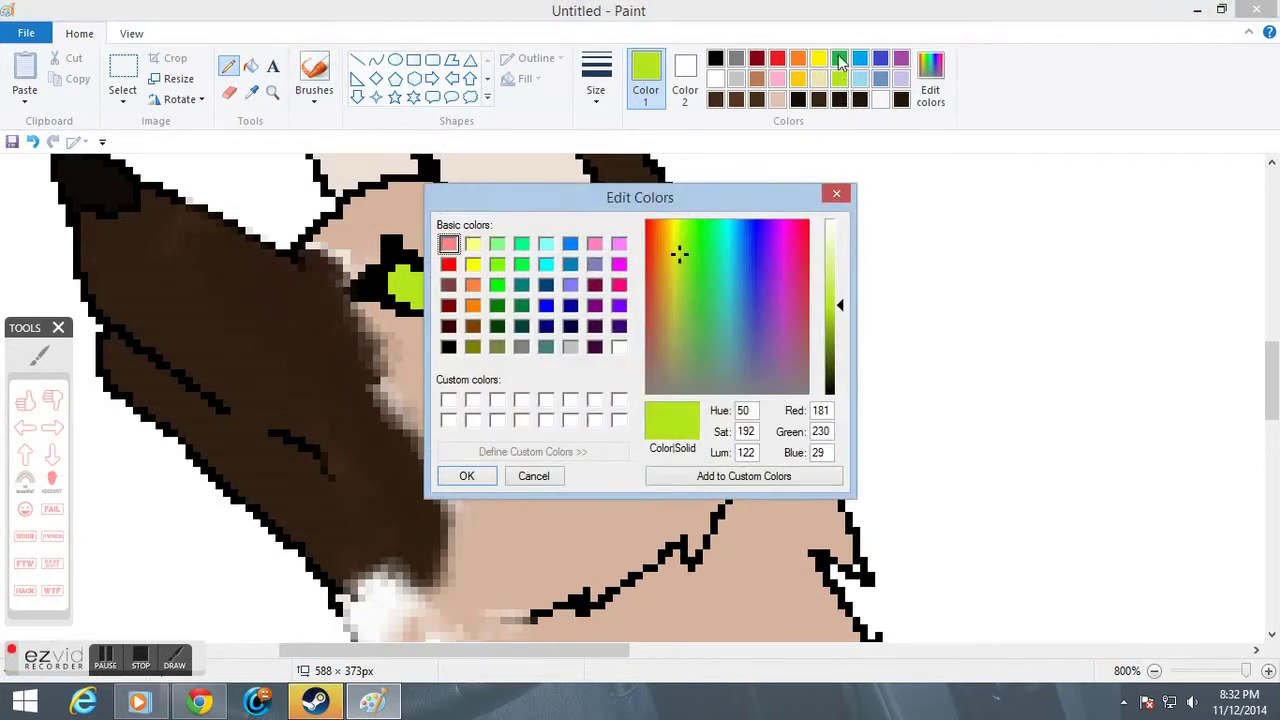
pyautogui.click(840, 327)
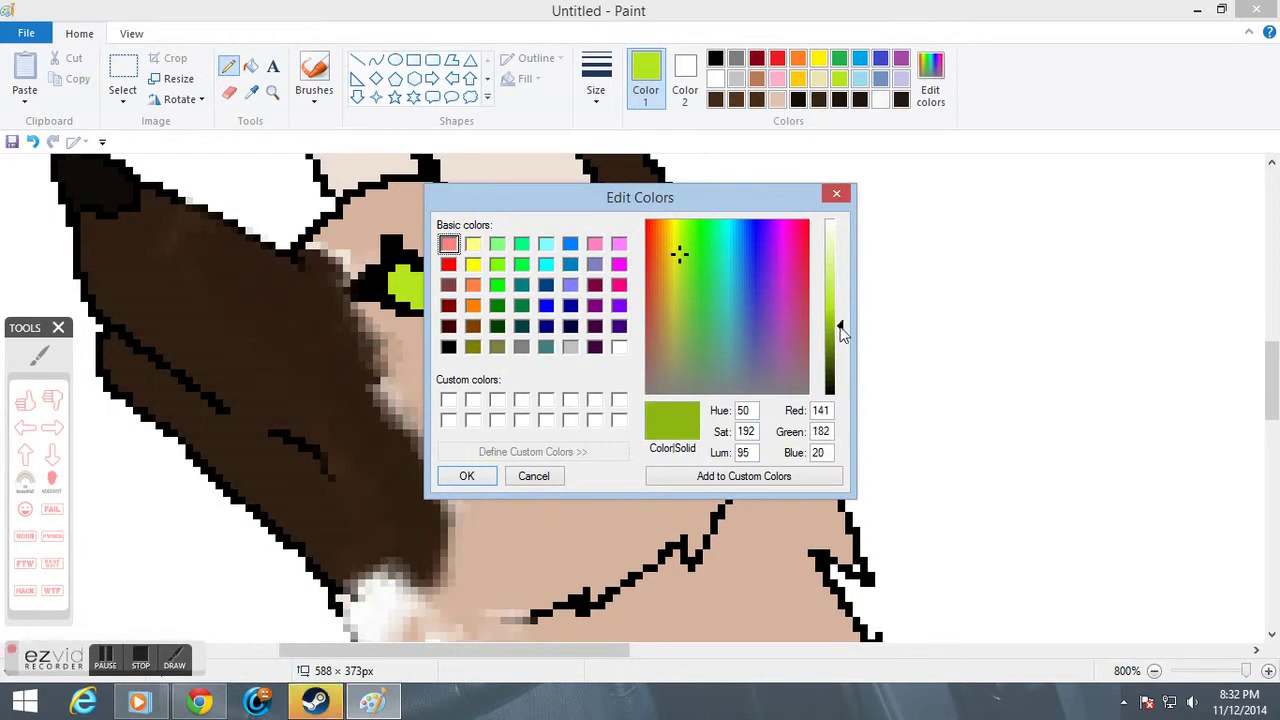
pyautogui.click(467, 476)
pyautogui.moveTo(440, 278)
pyautogui.mouseDown()
pyautogui.moveTo(400, 296)
pyautogui.moveTo(440, 309)
pyautogui.mouseUp()
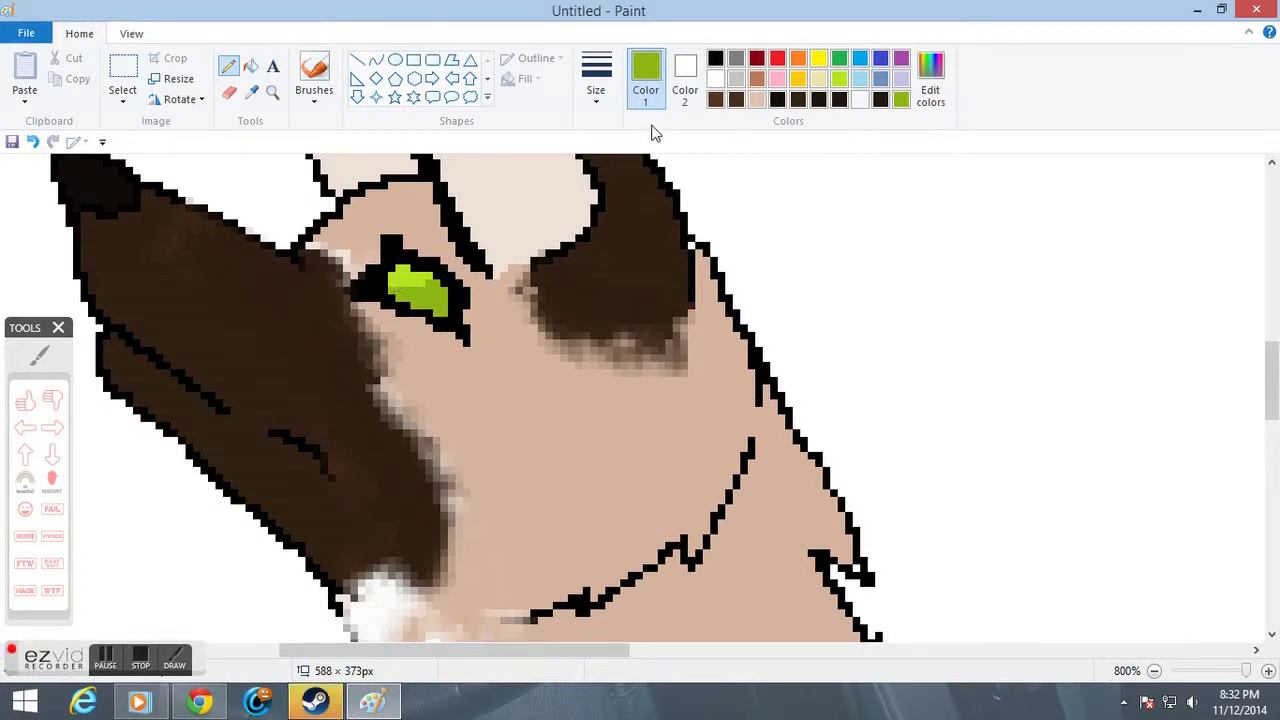
# Mix a deep olive green (RGB 64, 82, 10) and pencil a shadow into the rear of the iris.
pyautogui.click(930, 80)
pyautogui.moveTo(848, 332); pyautogui.dragTo(836, 362)
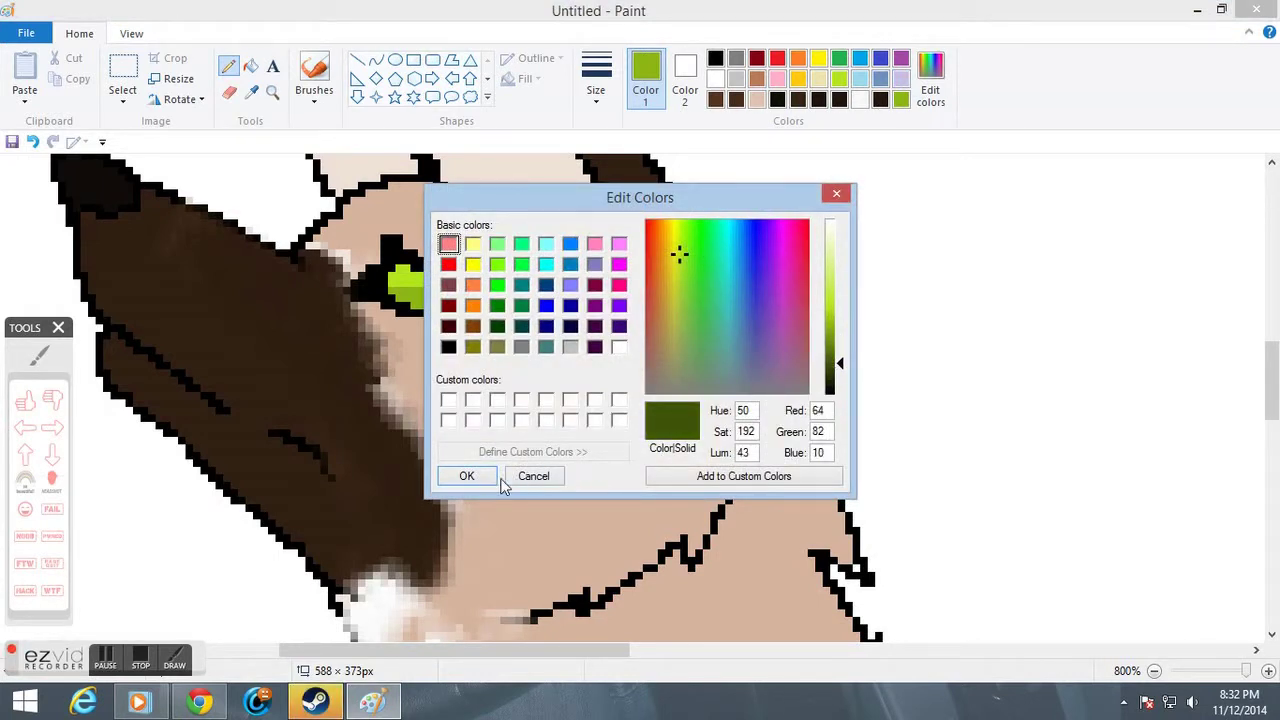
pyautogui.click(467, 476)
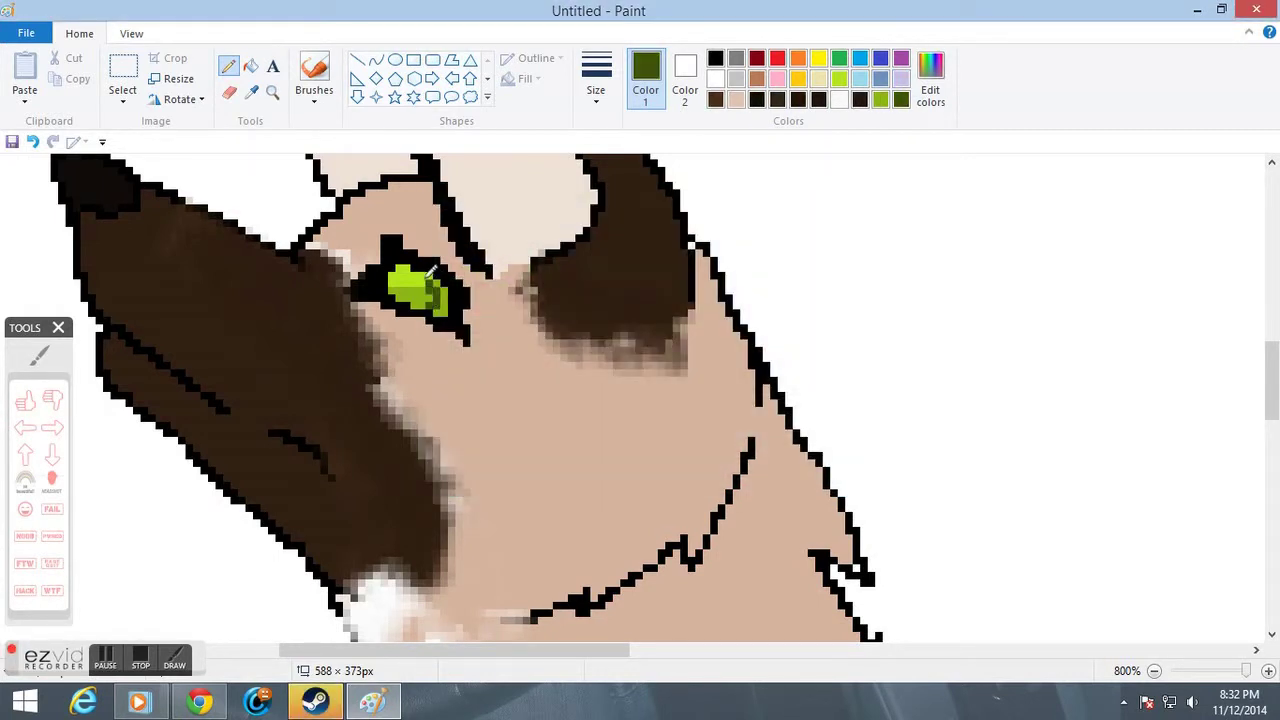
pyautogui.moveTo(445, 300); pyautogui.dragTo(438, 310)
# Mix a very pale green and pencil highlight pixels into the middle of the iris.
pyautogui.click(923, 104)
pyautogui.click(838, 254)
pyautogui.click(467, 476)
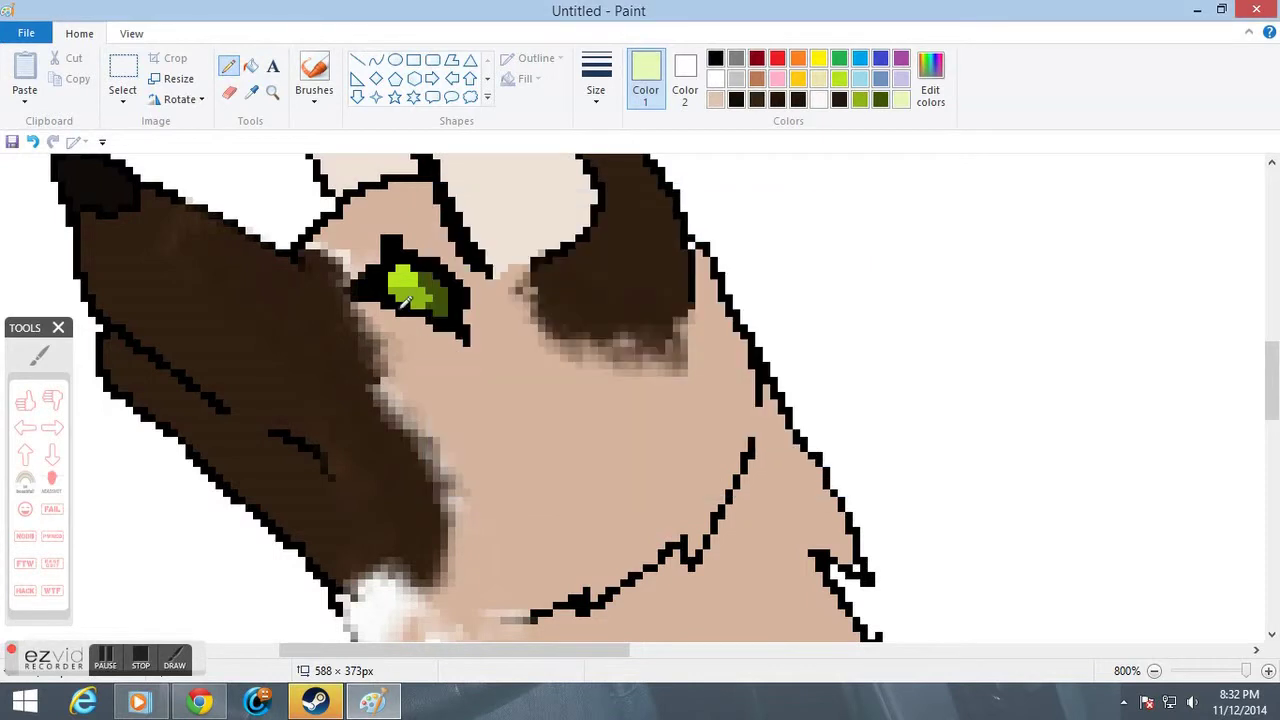
pyautogui.moveTo(422, 292)
pyautogui.mouseDown()
pyautogui.moveTo(436, 302)
pyautogui.moveTo(434, 284)
pyautogui.moveTo(427, 299)
pyautogui.moveTo(420, 288)
pyautogui.mouseUp()
pyautogui.hotkey('ctrl', 'z')
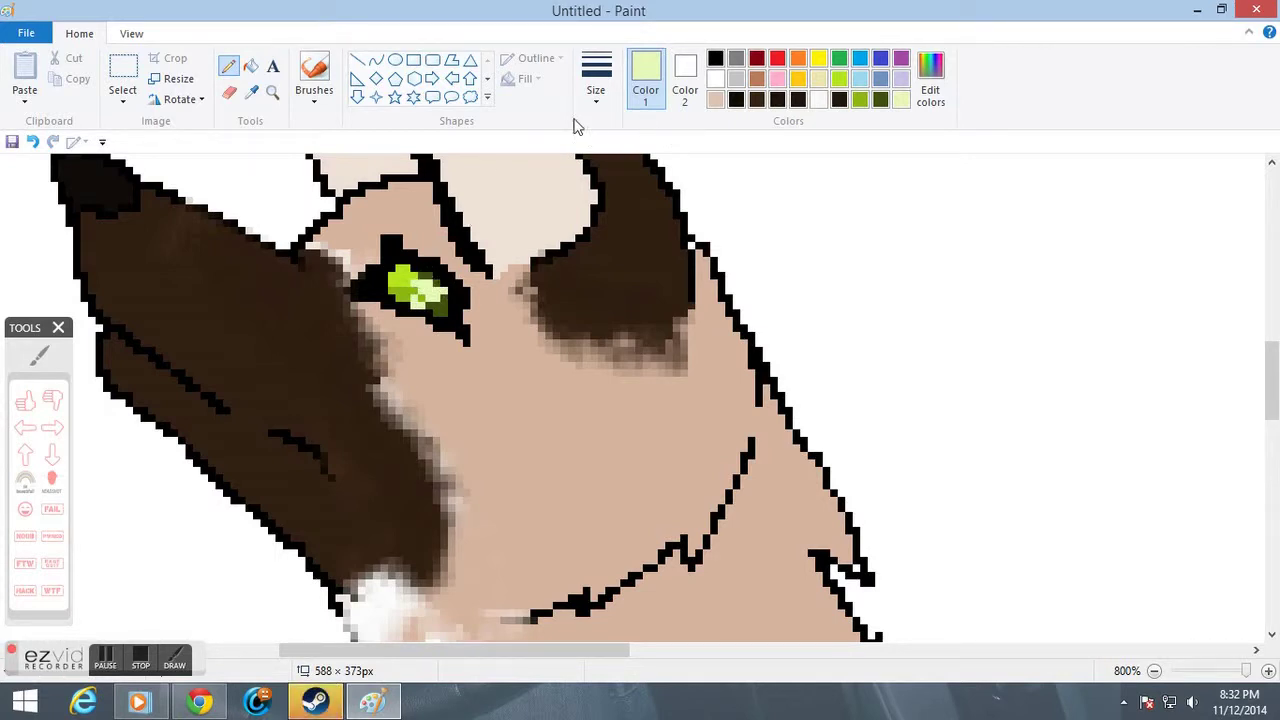
# Try blacking out the front part of the iris as a pupil, and undo it.
pyautogui.click(716, 60)
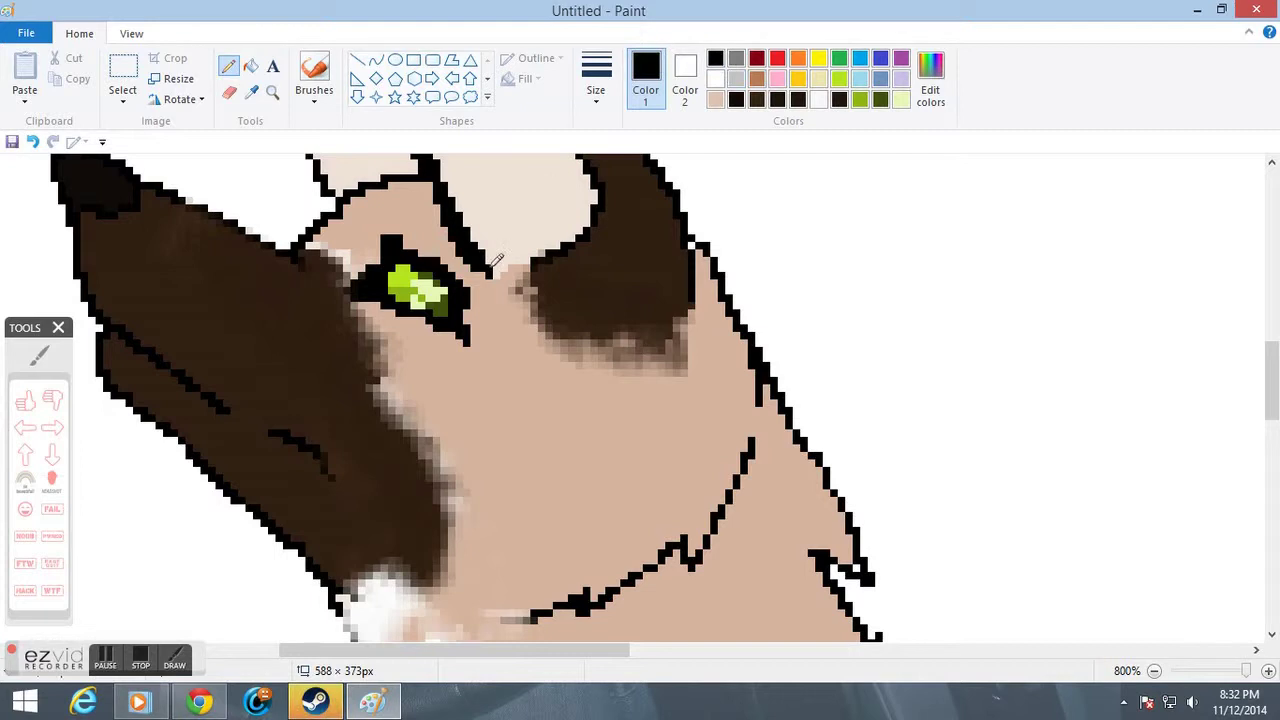
pyautogui.moveTo(414, 266)
pyautogui.mouseDown()
pyautogui.moveTo(398, 284)
pyautogui.moveTo(416, 261)
pyautogui.mouseUp()
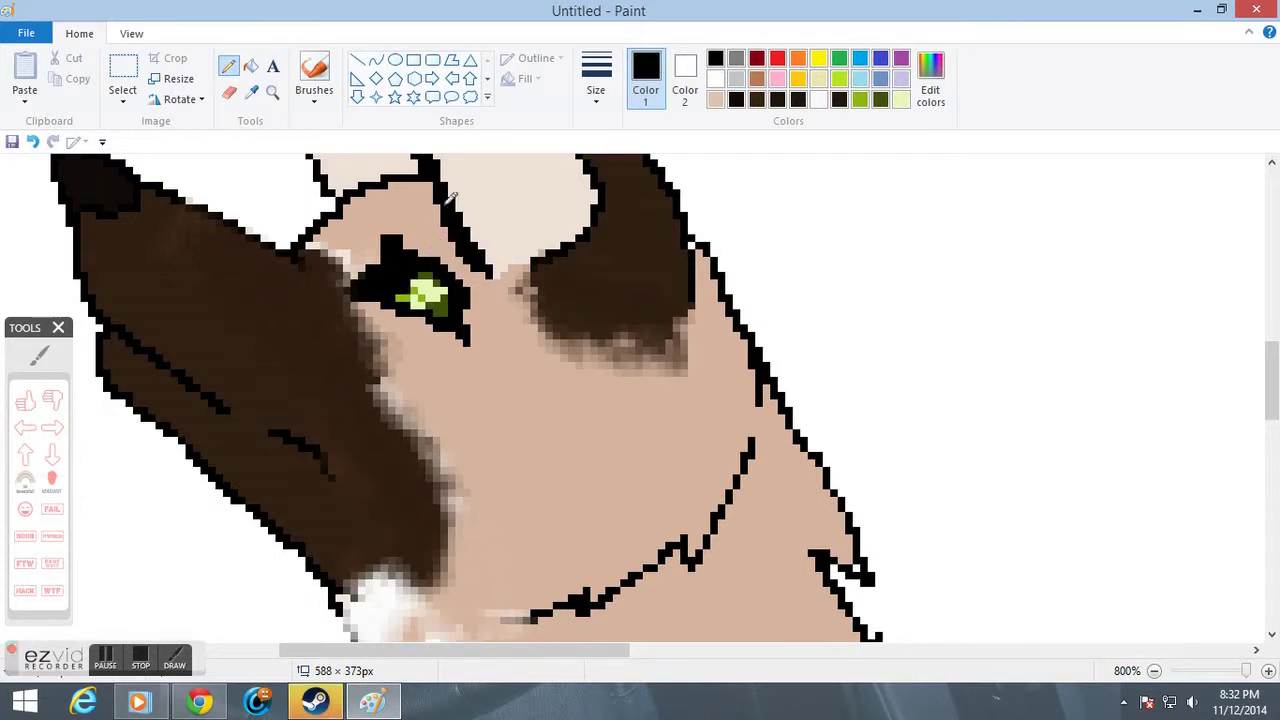
pyautogui.click(716, 80)
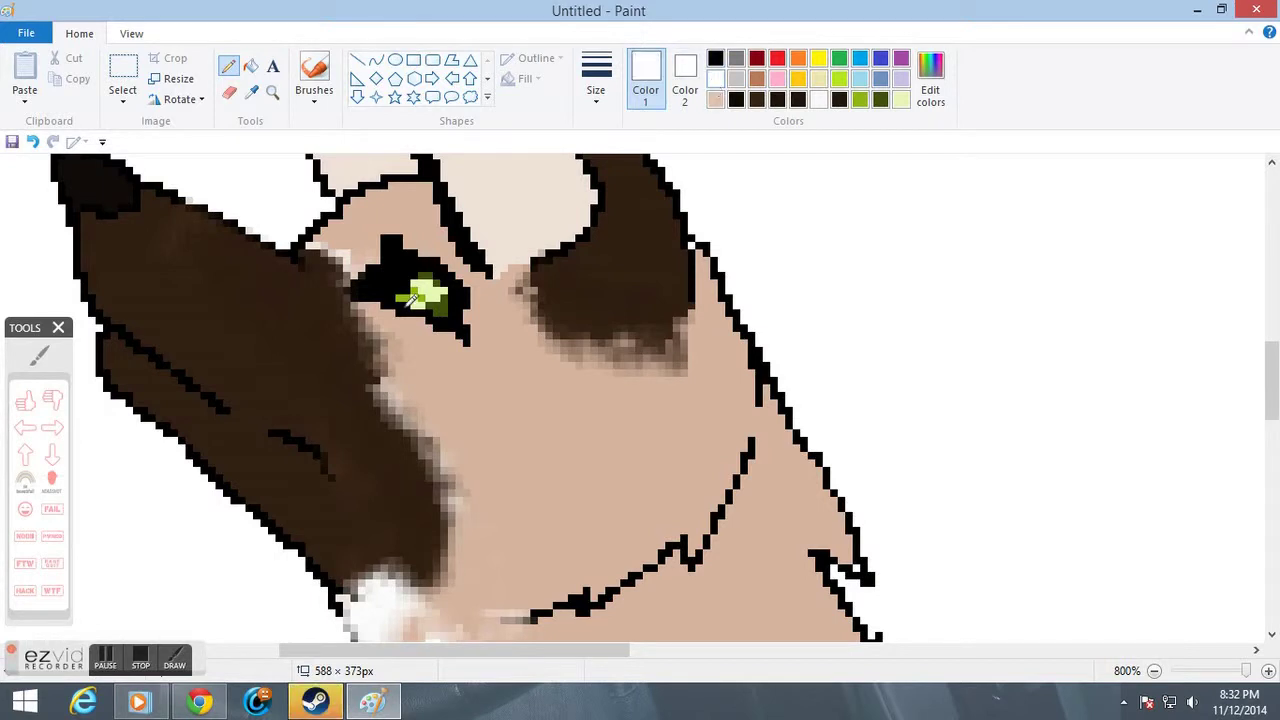
pyautogui.hotkey('ctrl', 'z')
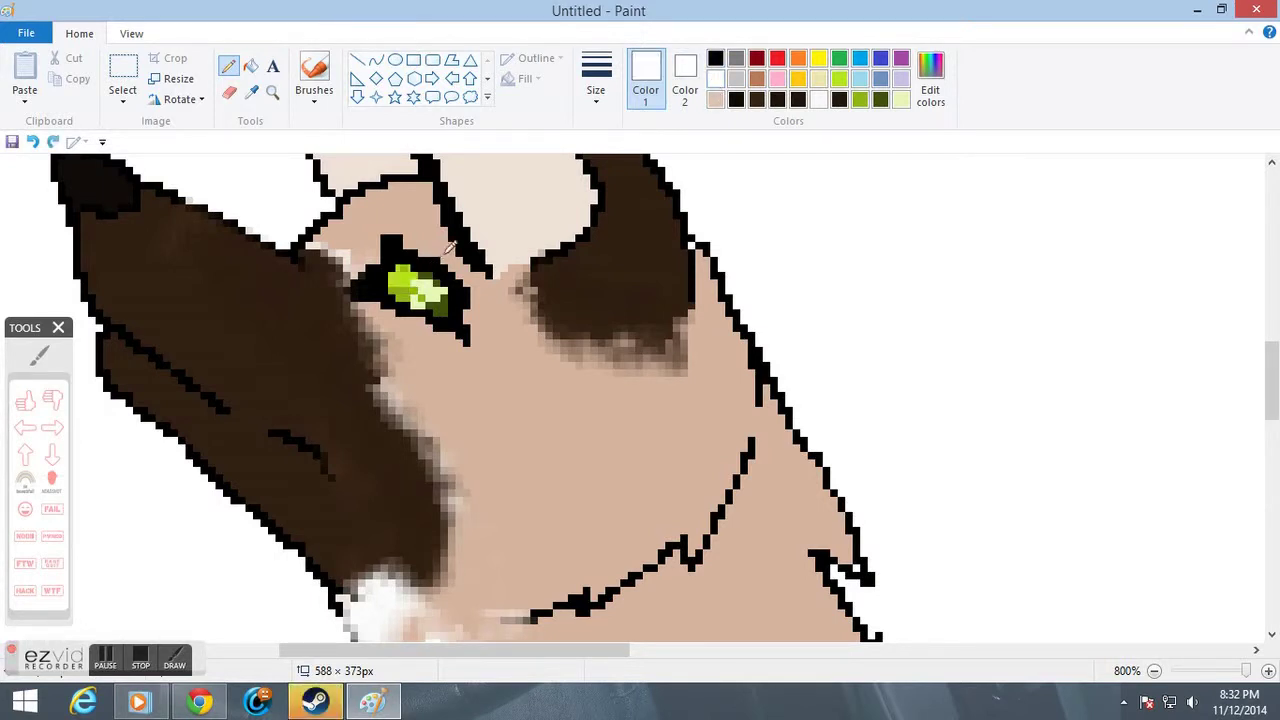
# Try a narrow black pupil in the middle of the iris with pale green touches beside it, and undo both.
pyautogui.click(717, 60)
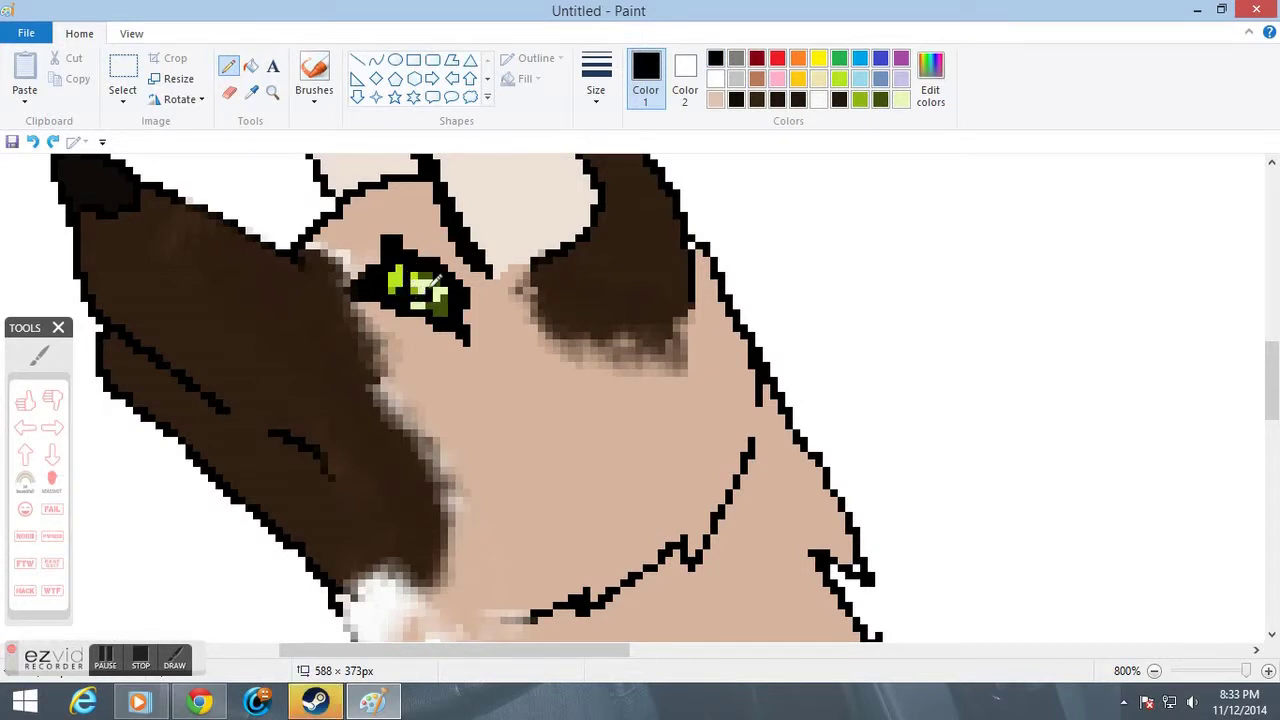
pyautogui.moveTo(414, 268); pyautogui.dragTo(420, 290)
pyautogui.click(901, 99)
pyautogui.moveTo(438, 293)
pyautogui.mouseDown()
pyautogui.moveTo(428, 298)
pyautogui.moveTo(432, 278)
pyautogui.mouseUp()
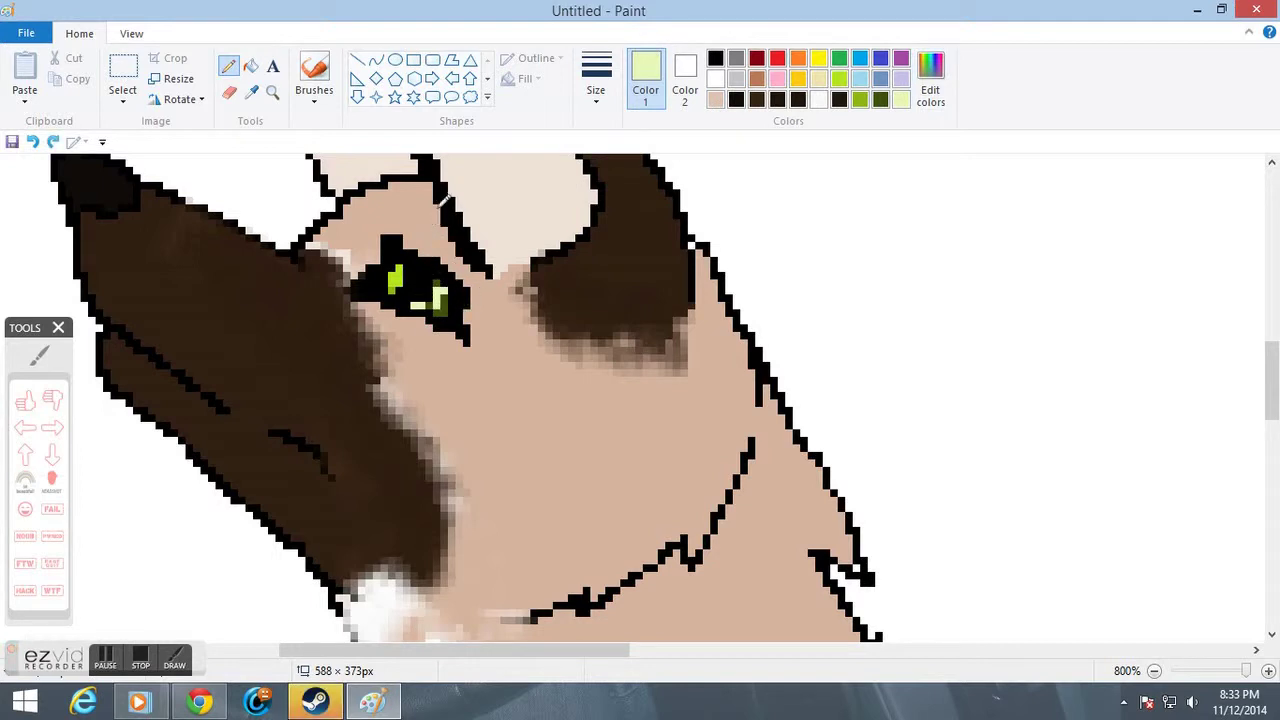
pyautogui.hotkey('ctrl', 'z')
pyautogui.hotkey('ctrl', 'z')
# Pencil a black pupil into the upper front of the iris and add a small white glint to it.
pyautogui.click(716, 59)
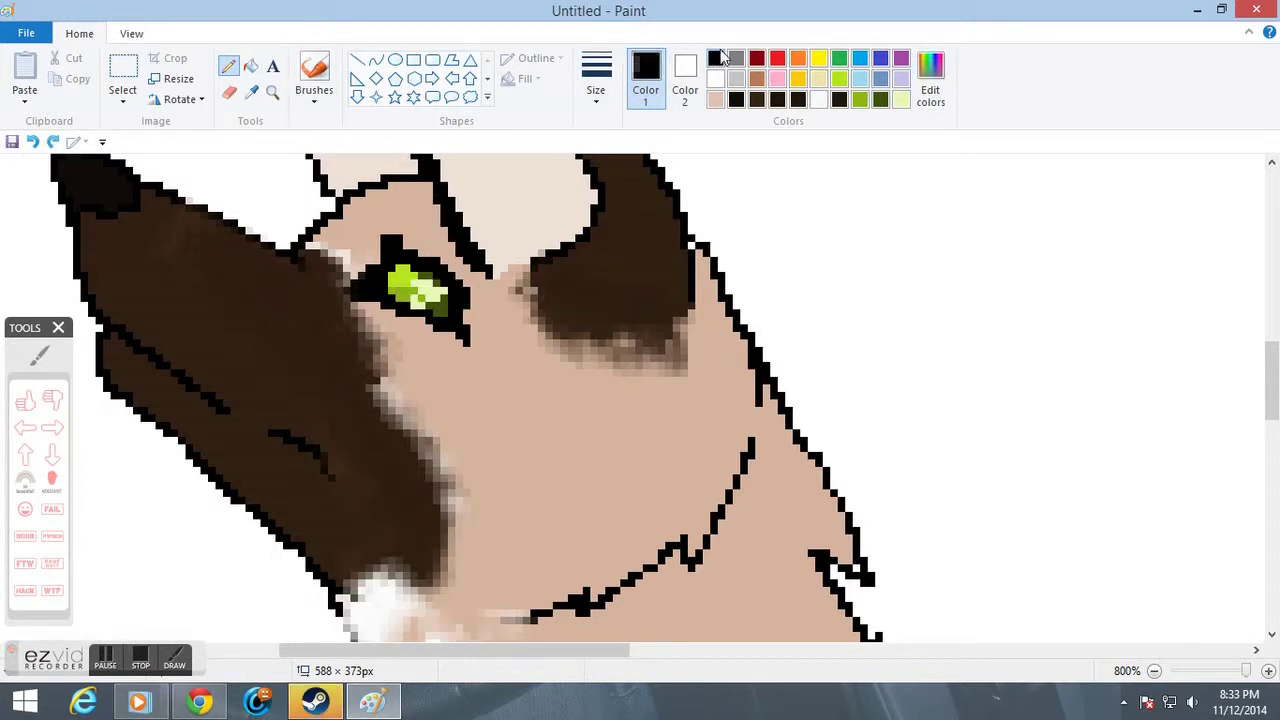
pyautogui.moveTo(408, 290)
pyautogui.mouseDown()
pyautogui.moveTo(416, 262)
pyautogui.moveTo(399, 290)
pyautogui.mouseUp()
pyautogui.scroll(1, 485, 295)
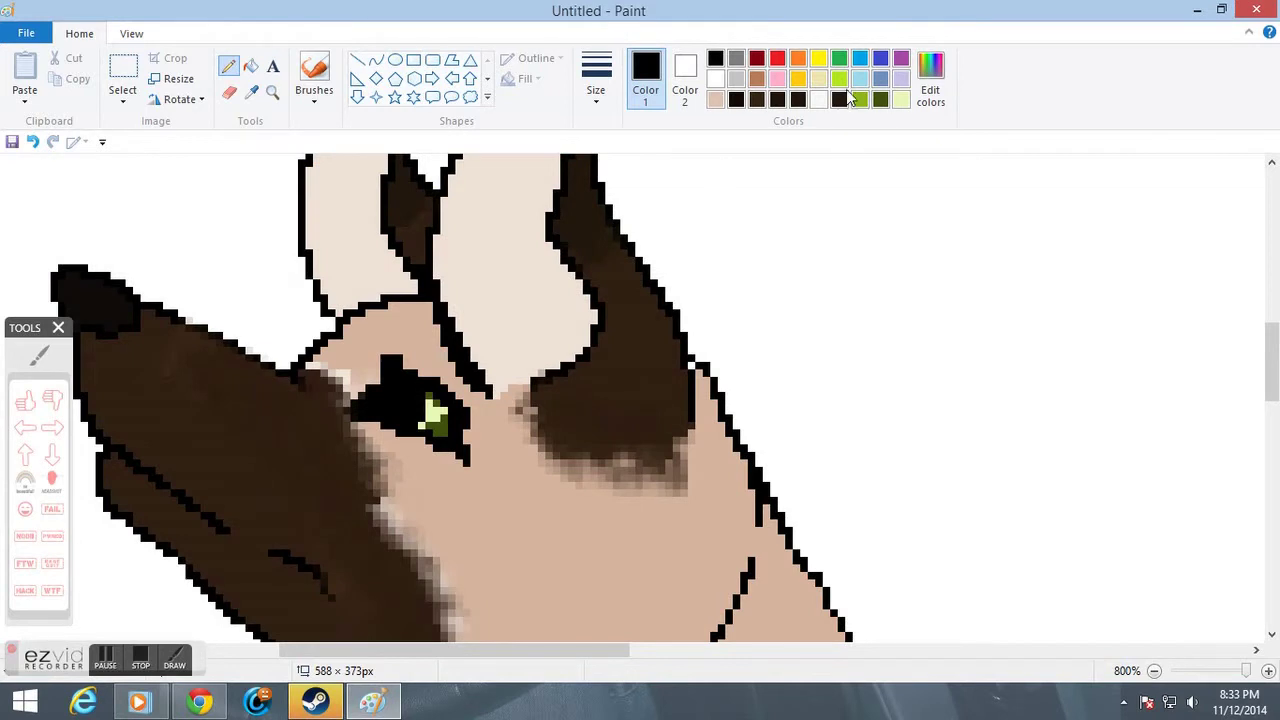
pyautogui.hotkey('ctrl', 'z')
pyautogui.hotkey('ctrl', 'z')
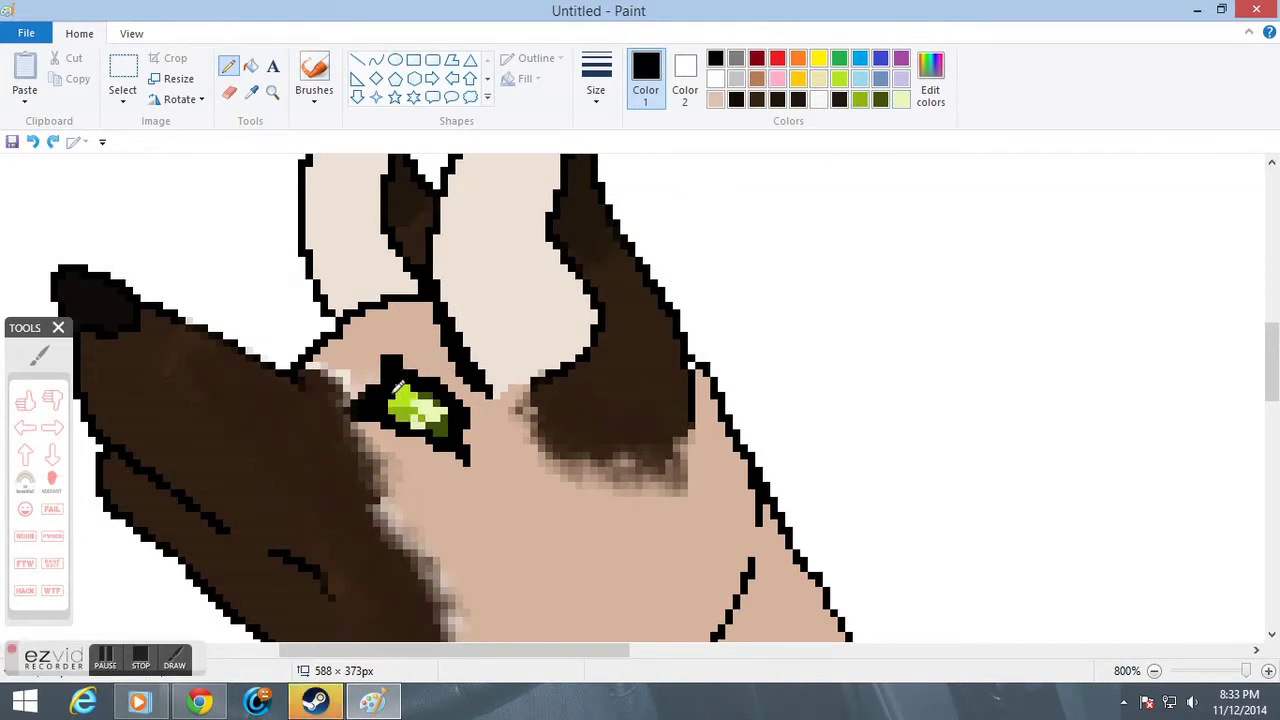
pyautogui.moveTo(408, 384); pyautogui.dragTo(398, 394)
pyautogui.click(715, 80)
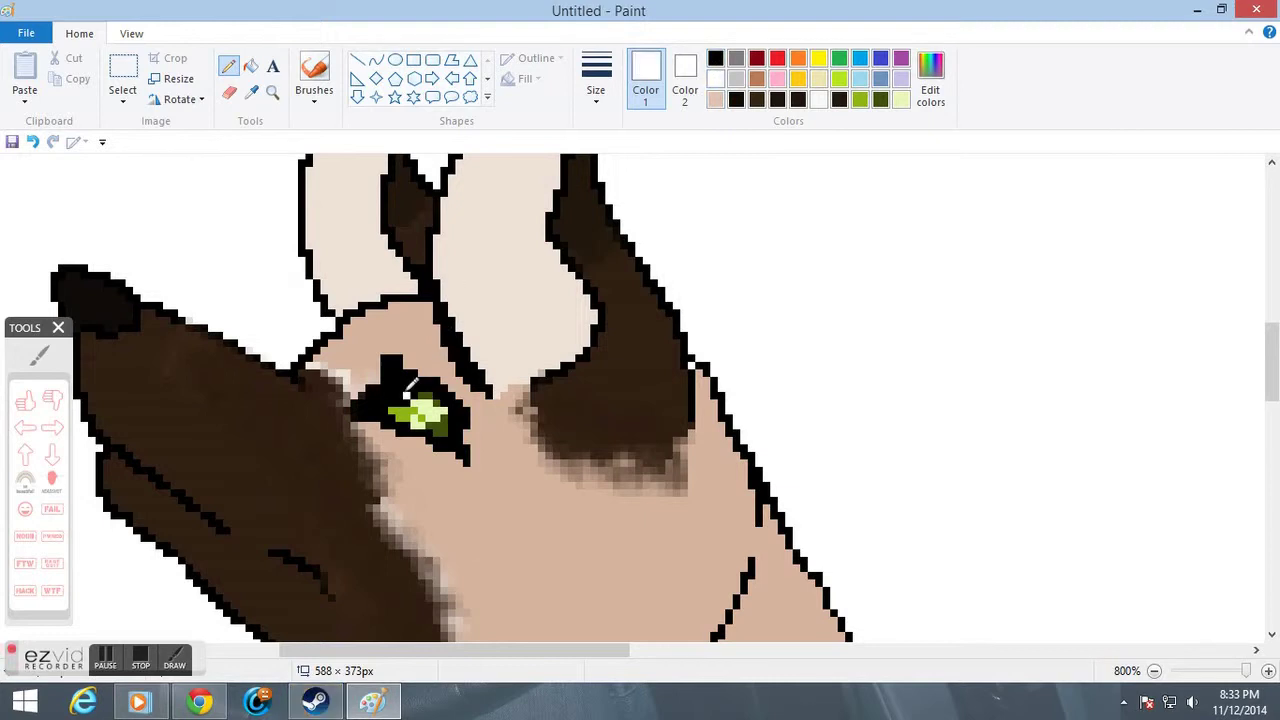
# Examine the whole dog and its markings at normal size and enlarged.
pyautogui.click(273, 93)
pyautogui.rightClick(545, 357)
pyautogui.rightClick(520, 356)
pyautogui.rightClick(485, 355)
pyautogui.rightClick(455, 354)
pyautogui.rightClick(435, 354)
pyautogui.rightClick(405, 355)
pyautogui.rightClick(372, 356)
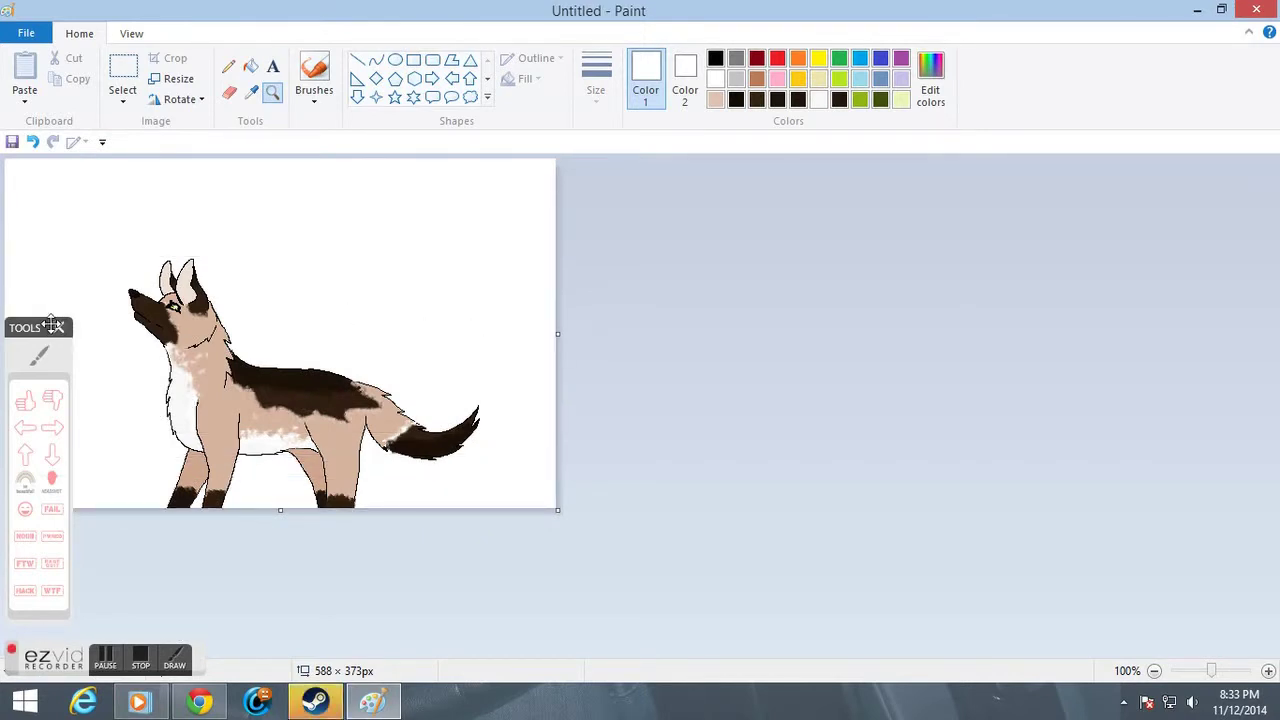
pyautogui.click(82, 290)
pyautogui.scroll(-4, 313, 420)
pyautogui.rightClick(314, 443)
pyautogui.rightClick(308, 438)
pyautogui.click(198, 298)
pyautogui.click(290, 412)
pyautogui.click(324, 360)
pyautogui.rightClick(328, 352)
pyautogui.rightClick(329, 350)
pyautogui.rightClick(214, 417)
pyautogui.click(214, 417)
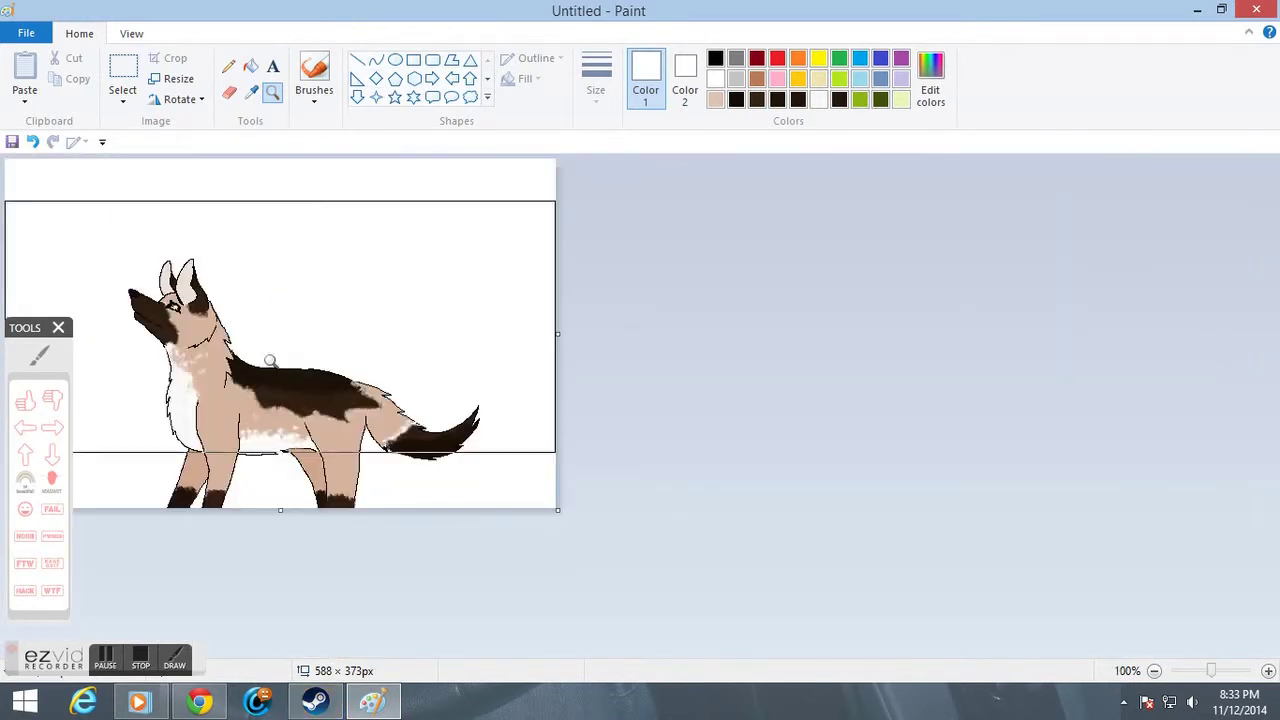
pyautogui.click(207, 428)
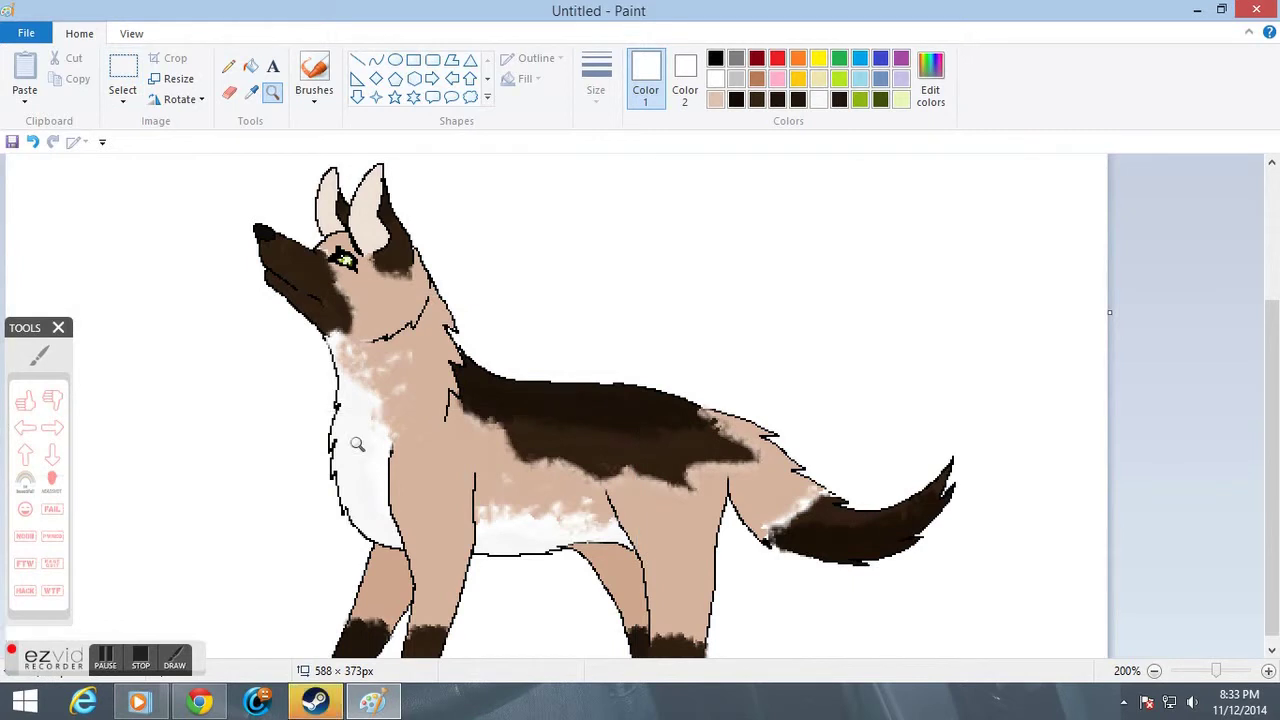
# Pencil a wavy dark green horizon line on both sides of the dog, running out to the canvas edges.
pyautogui.scroll(-1, 357, 444)
pyautogui.click(228, 66)
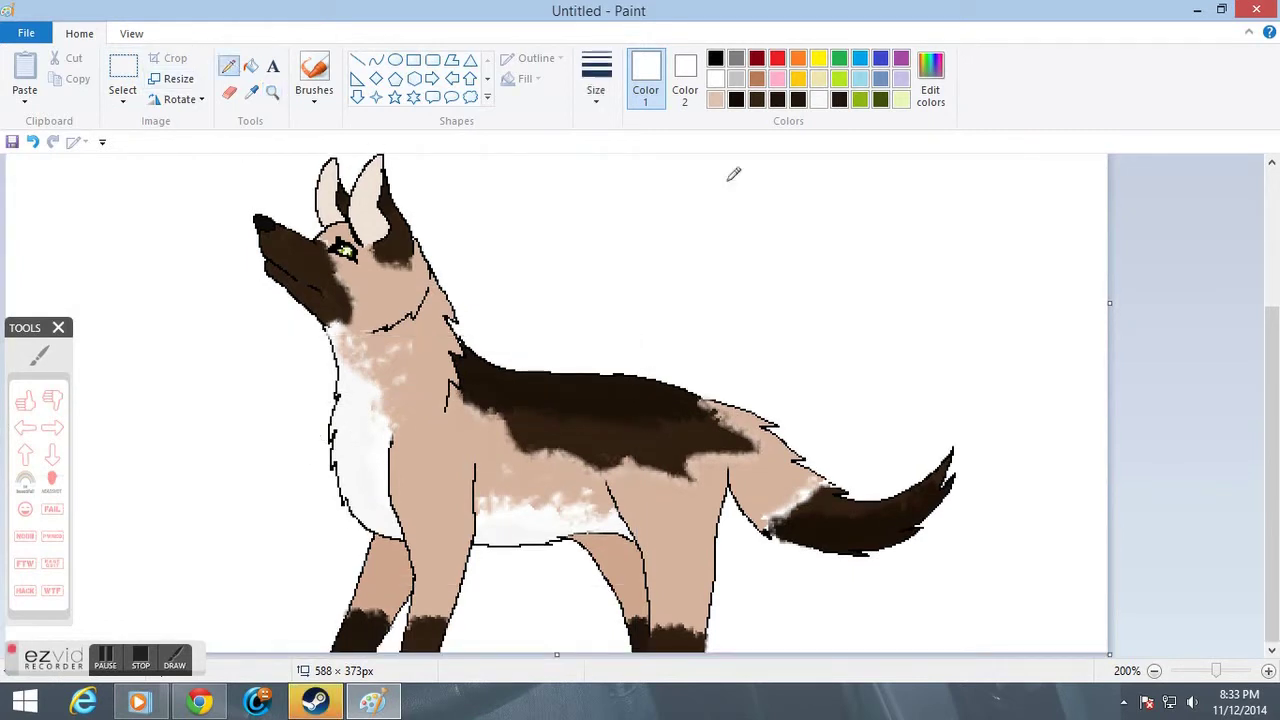
pyautogui.click(881, 100)
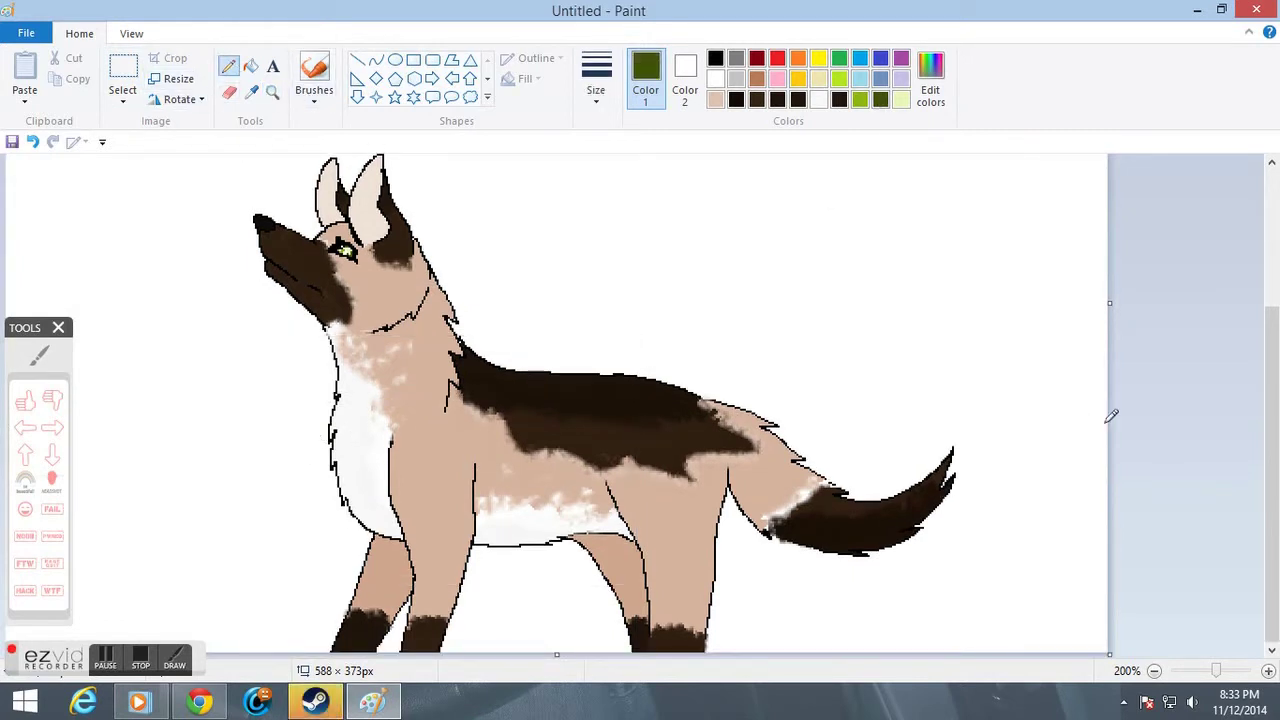
pyautogui.moveTo(1110, 407); pyautogui.dragTo(838, 420)
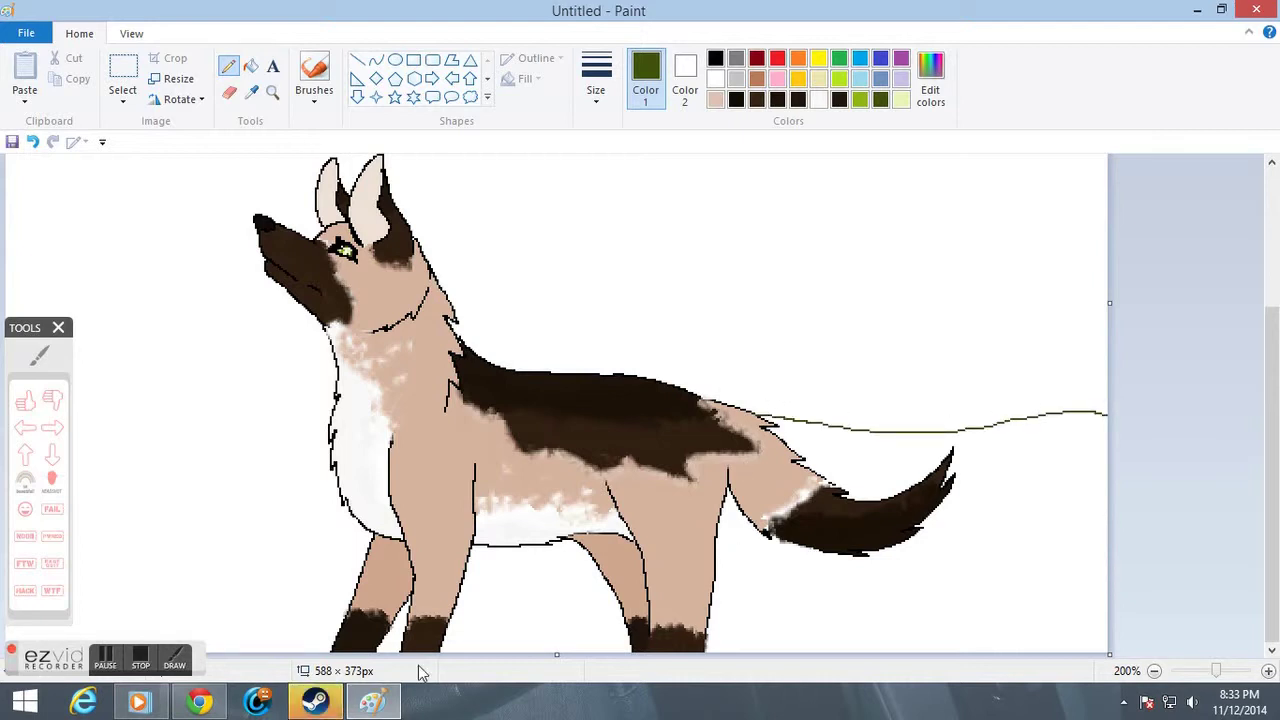
pyautogui.click(58, 329)
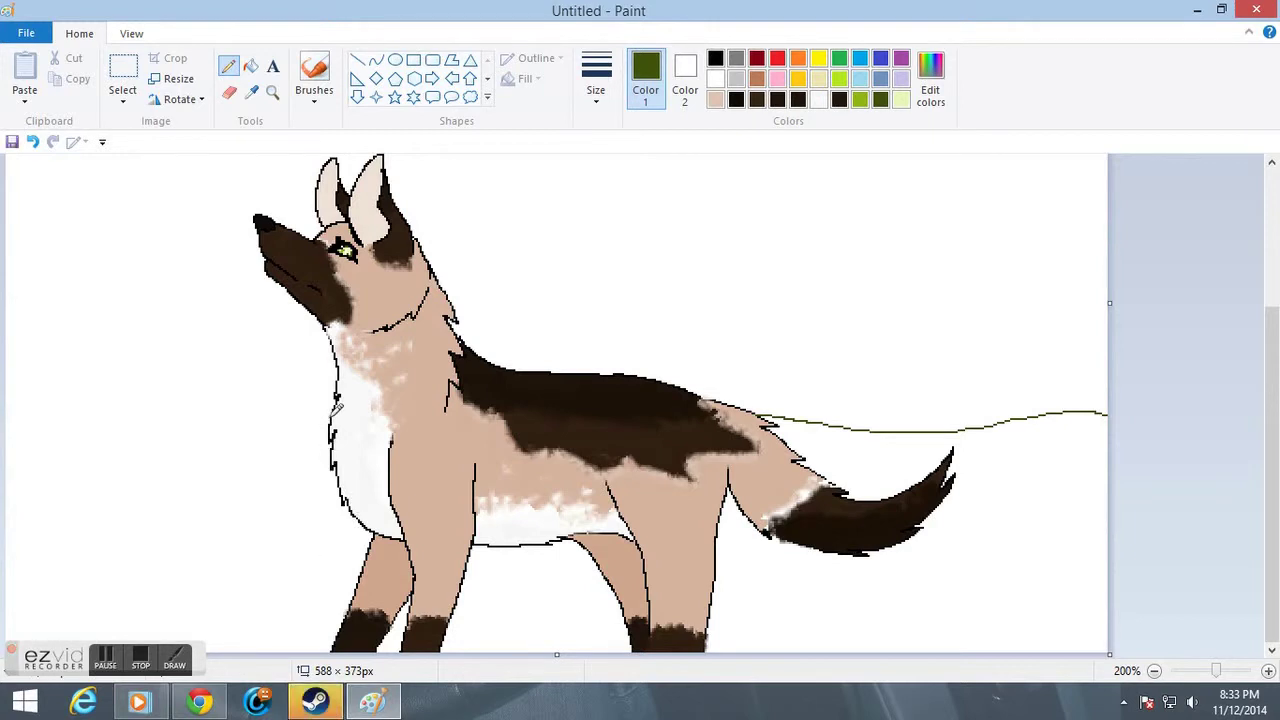
pyautogui.moveTo(207, 420)
pyautogui.mouseDown()
pyautogui.moveTo(115, 441)
pyautogui.moveTo(5, 440)
pyautogui.mouseUp()
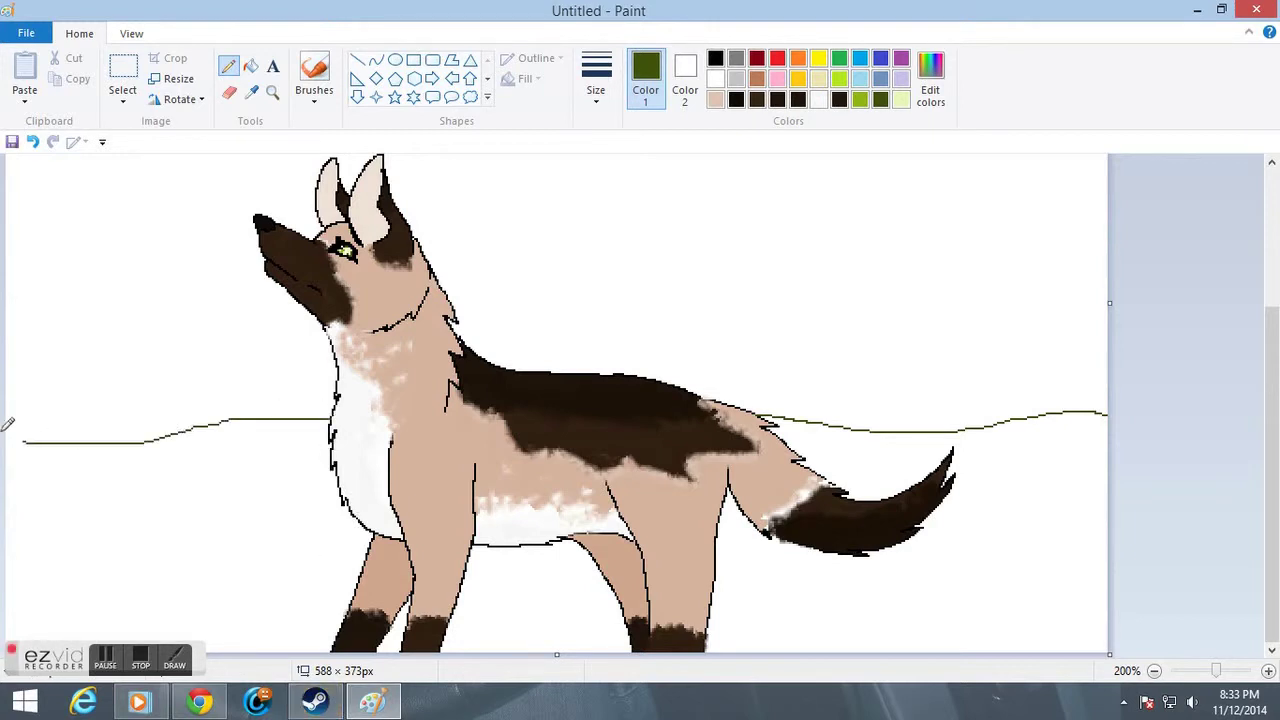
# Fill the ground in front of the dog and between its legs with dark green.
pyautogui.click(250, 68)
pyautogui.click(216, 484)
pyautogui.click(540, 616)
pyautogui.click(400, 638)
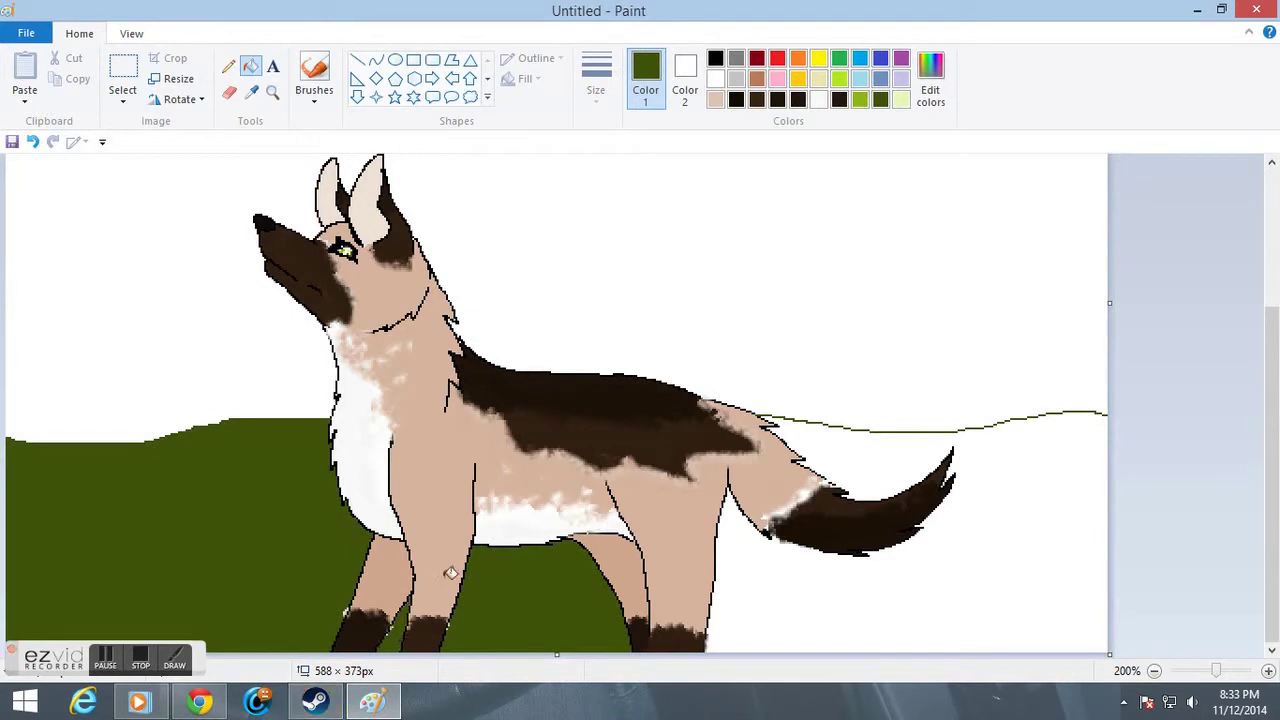
# Pencil dark green over the stray white pixels beside the dark markings of the front legs.
pyautogui.click(272, 91)
pyautogui.click(430, 614)
pyautogui.click(353, 540)
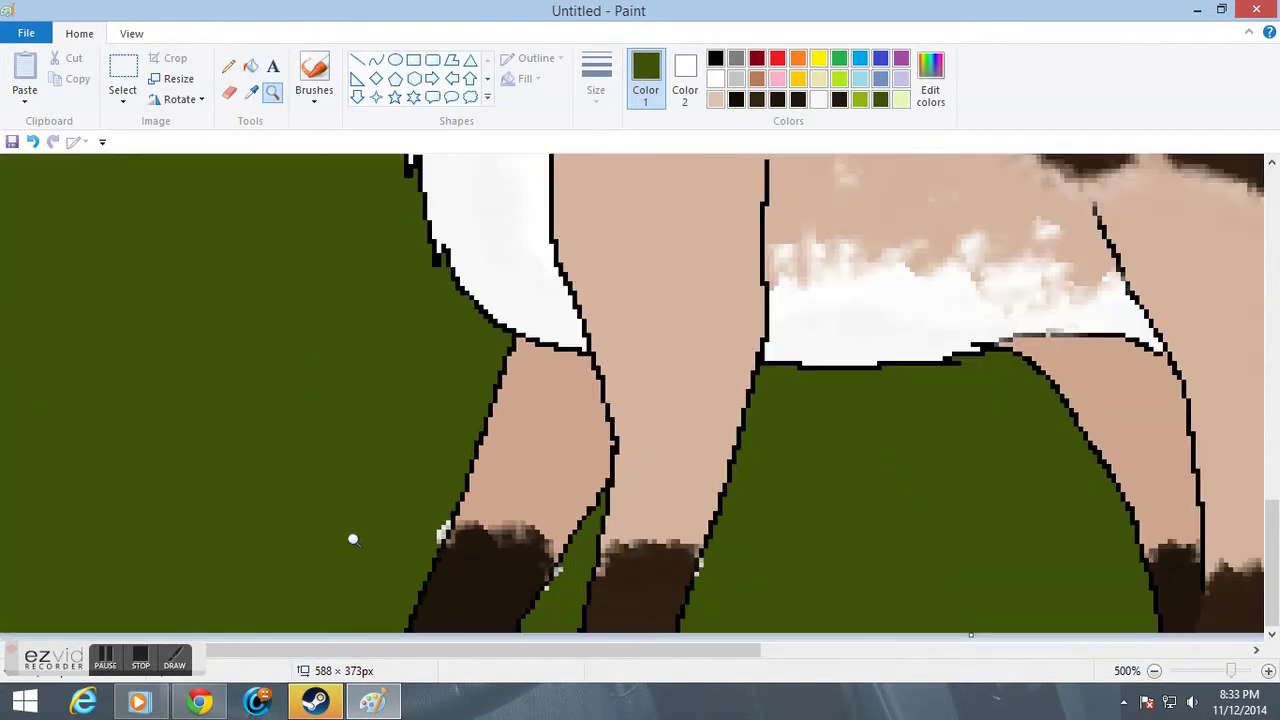
pyautogui.click(228, 66)
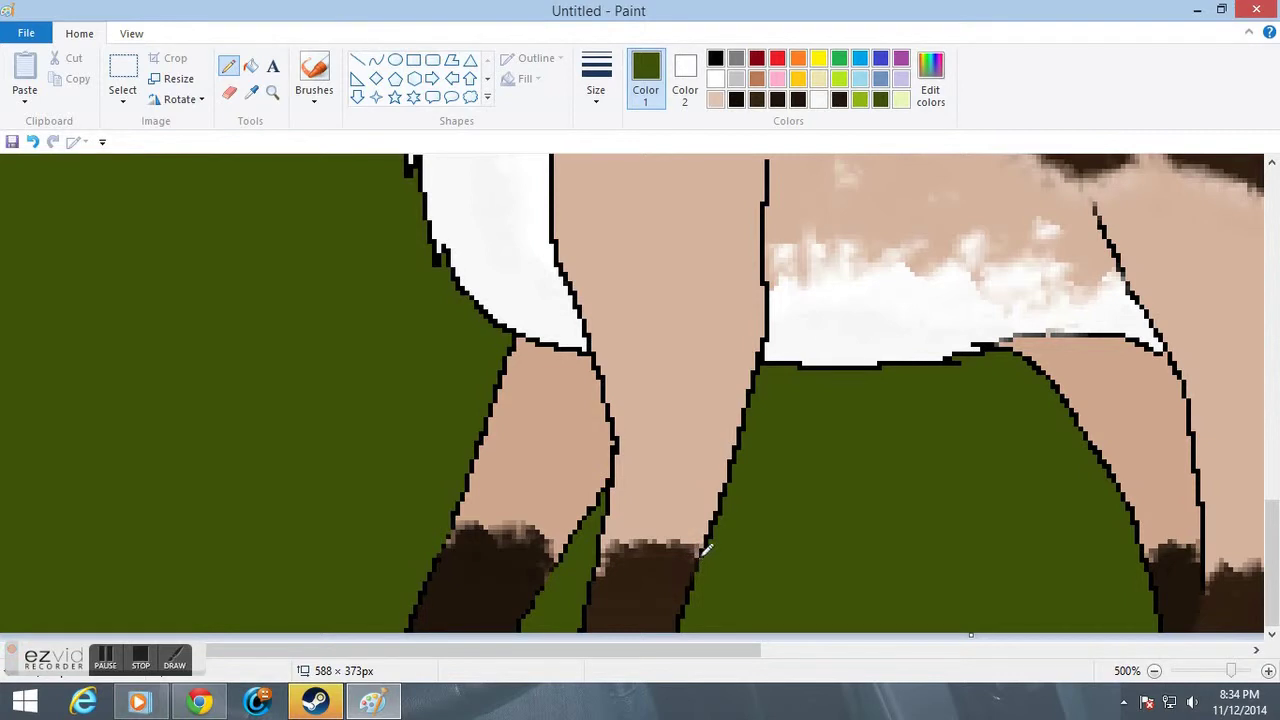
# Fill the remaining ground behind the hind leg and around the tail with dark green.
pyautogui.click(272, 91)
pyautogui.rightClick(729, 429)
pyautogui.rightClick(729, 429)
pyautogui.rightClick(733, 499)
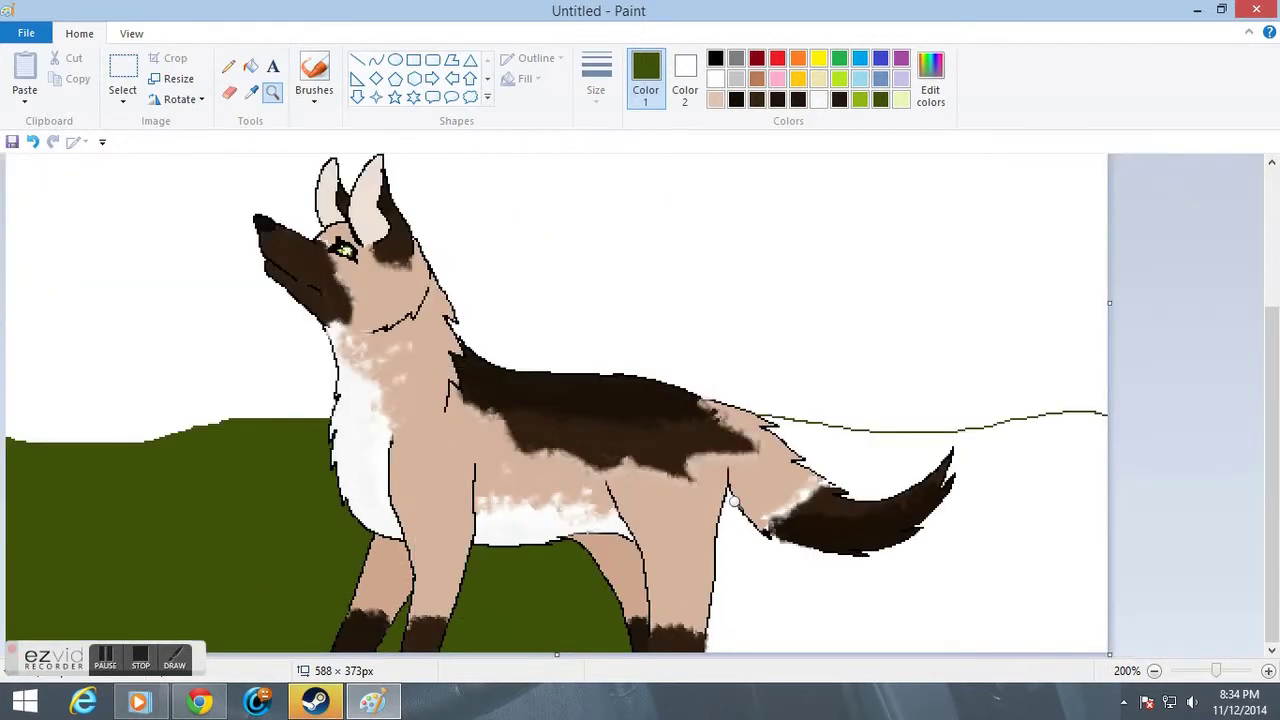
pyautogui.click(250, 66)
pyautogui.click(796, 545)
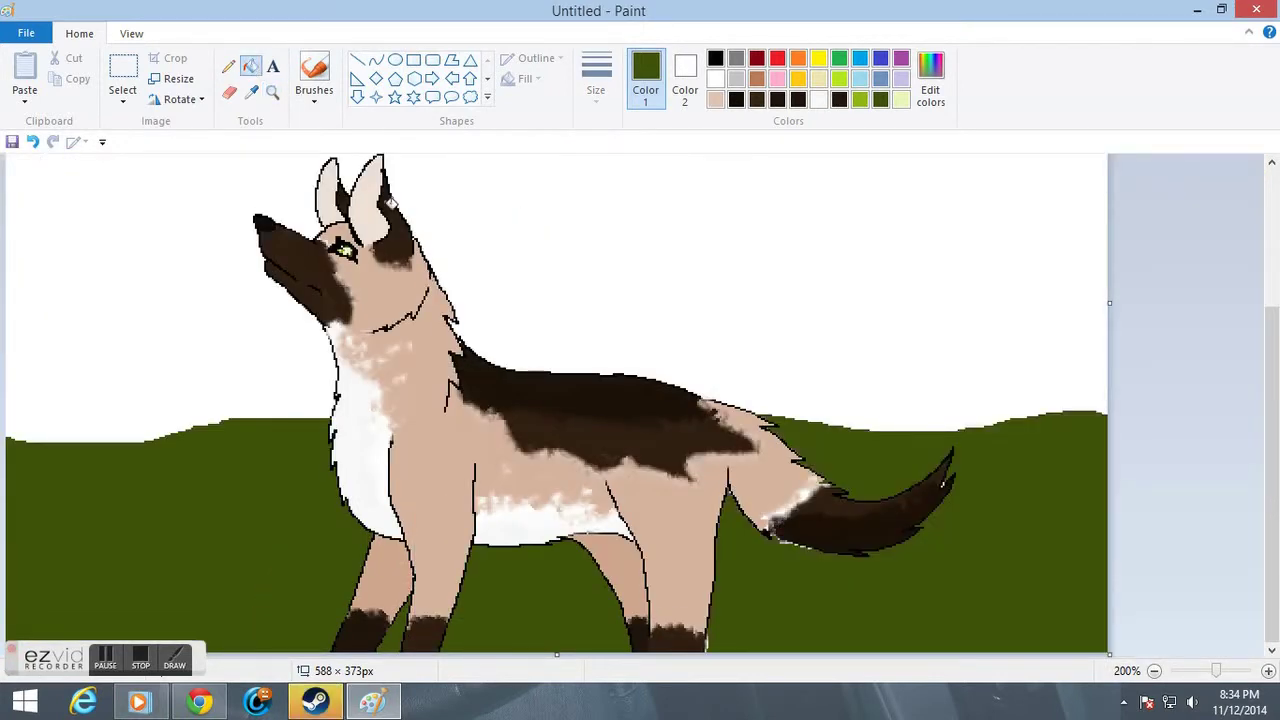
# Pencil dark green over the stray white pixels along the back edge of the hind leg's dark marking.
pyautogui.click(273, 92)
pyautogui.click(600, 575)
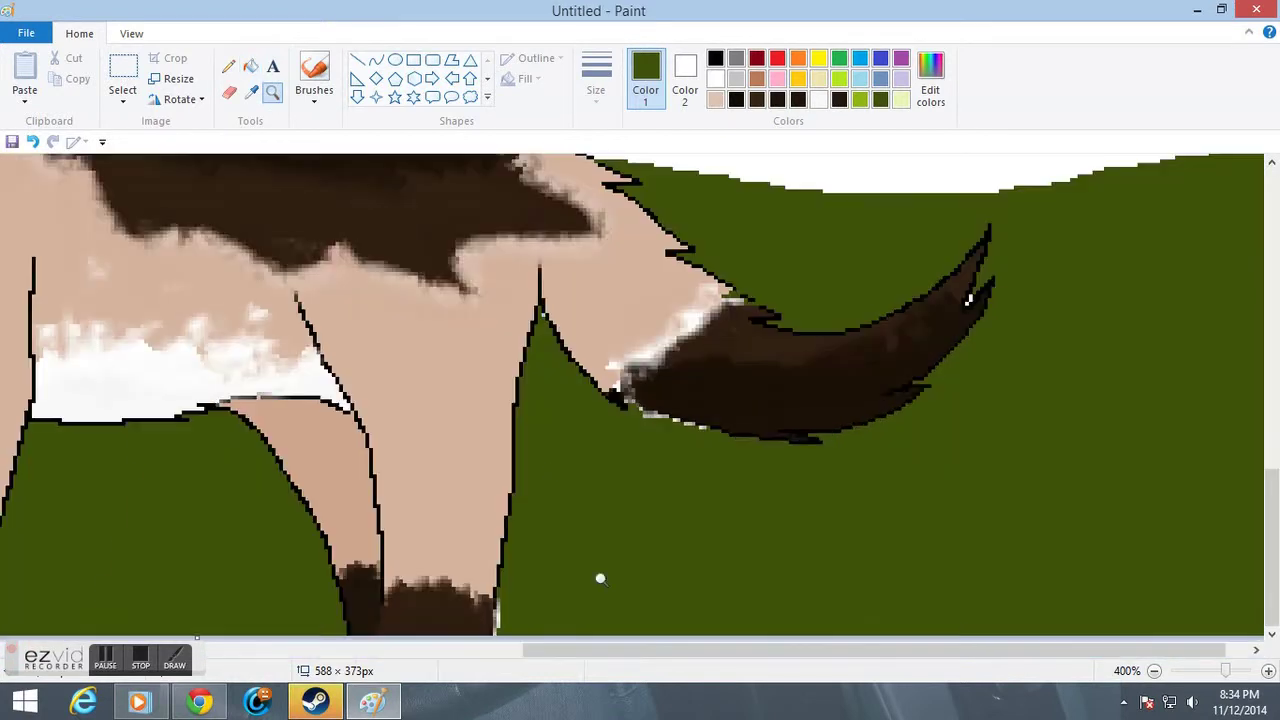
pyautogui.click(425, 590)
pyautogui.click(262, 555)
pyautogui.click(228, 66)
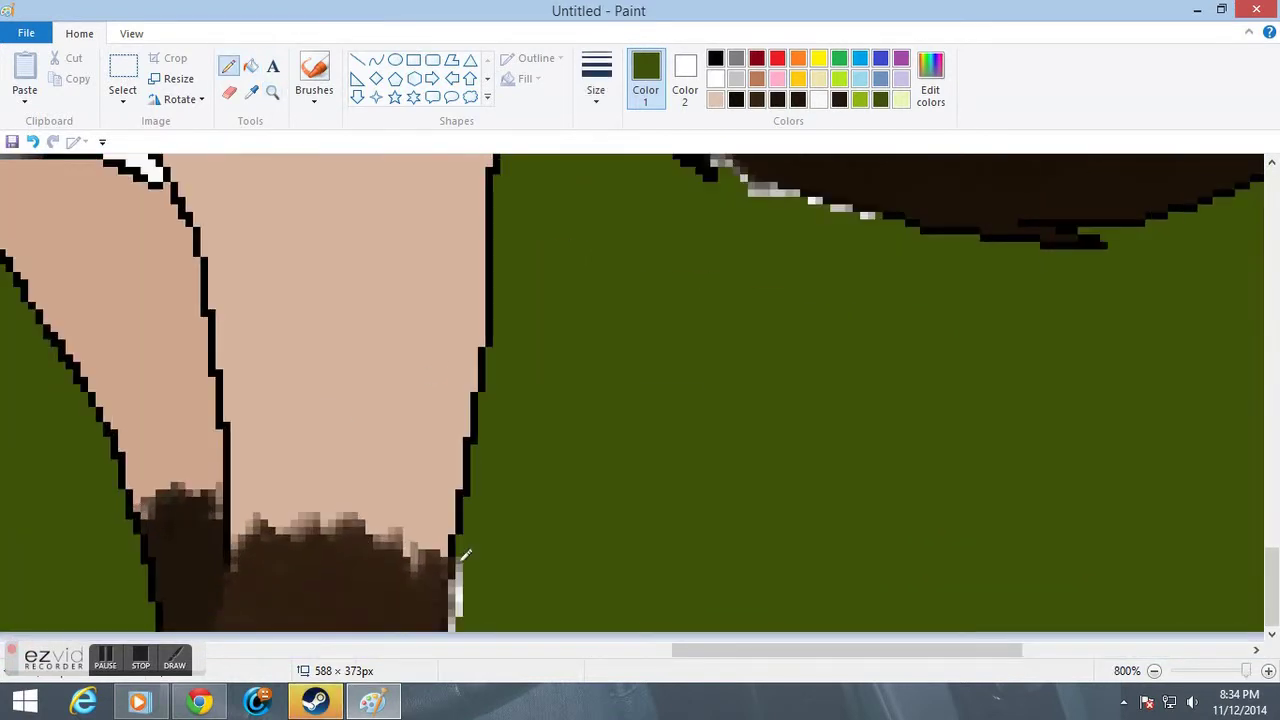
# Pencil dark green over the stray white pixels along the underside of the tail.
pyautogui.click(275, 96)
pyautogui.rightClick(349, 307)
pyautogui.rightClick(349, 307)
pyautogui.rightClick(349, 307)
pyautogui.rightClick(349, 307)
pyautogui.rightClick(349, 307)
pyautogui.click(692, 500)
pyautogui.click(700, 490)
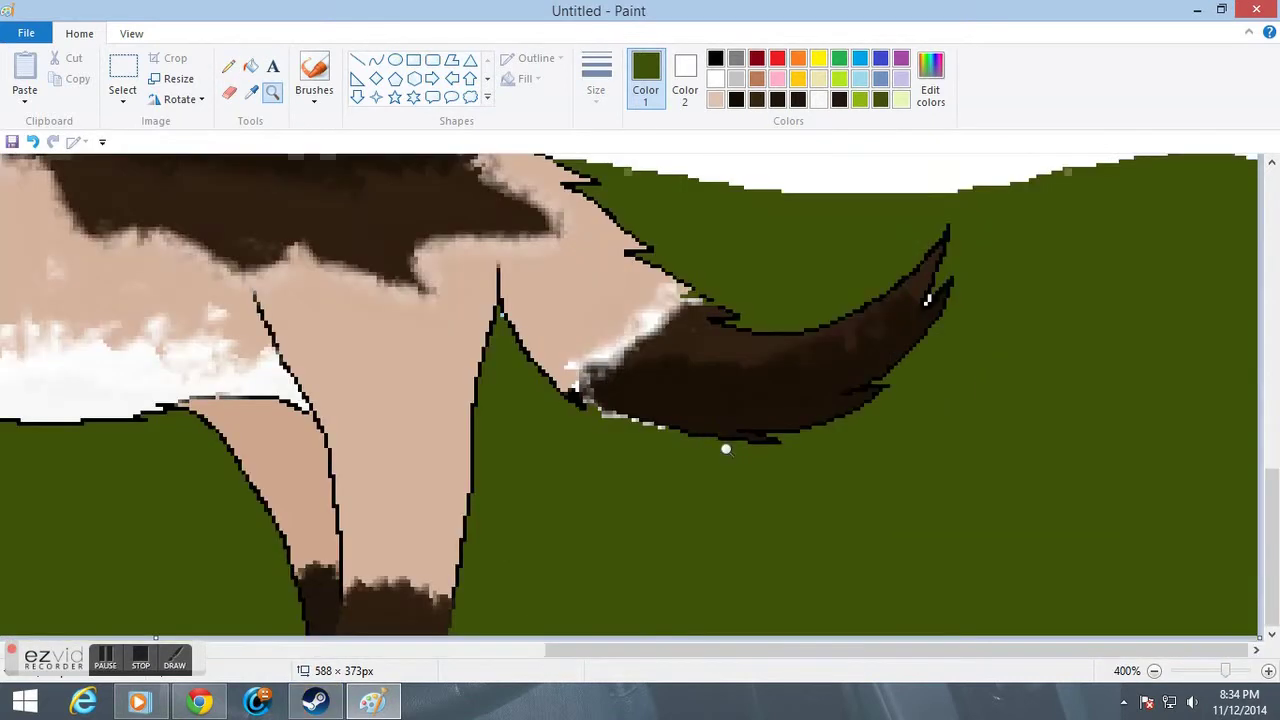
pyautogui.click(726, 449)
pyautogui.click(251, 93)
pyautogui.click(229, 68)
pyautogui.moveTo(482, 273)
pyautogui.mouseDown()
pyautogui.moveTo(357, 235)
pyautogui.moveTo(430, 283)
pyautogui.moveTo(350, 241)
pyautogui.moveTo(481, 278)
pyautogui.moveTo(417, 273)
pyautogui.mouseUp()
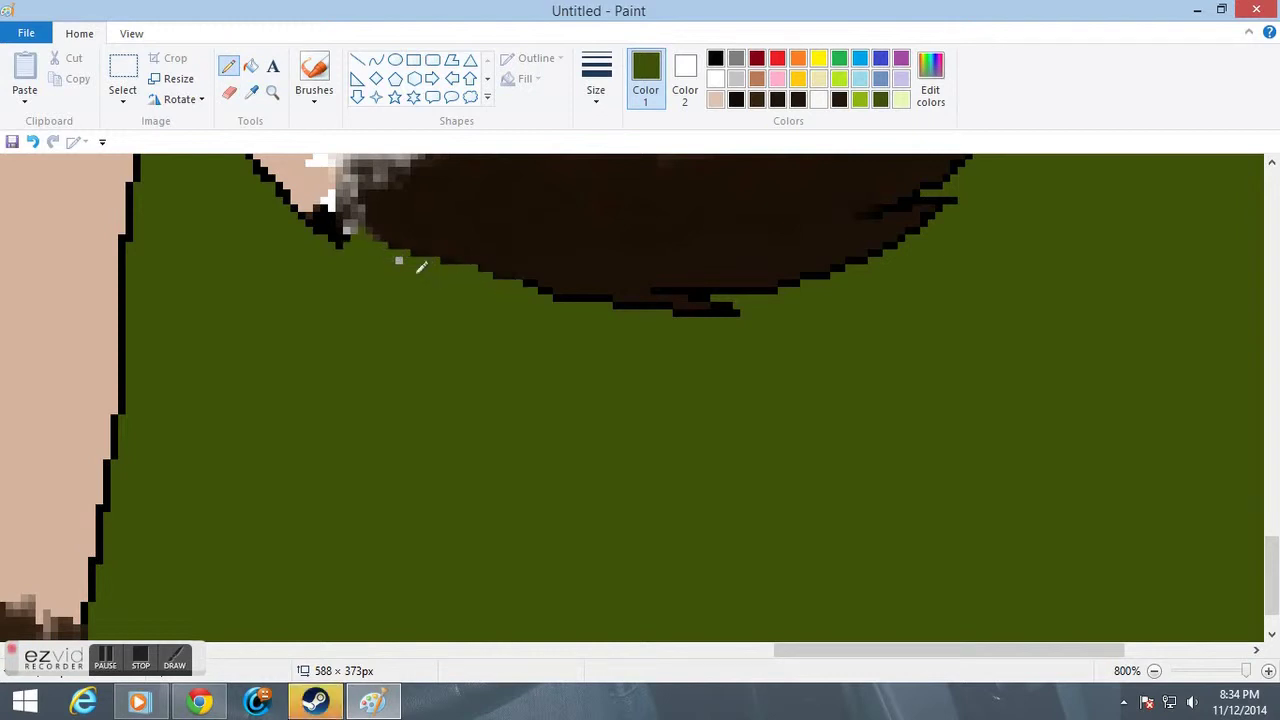
# Examine the tail edge and the whole dog against the green ground and the blank sky.
pyautogui.click(273, 93)
pyautogui.rightClick(354, 222)
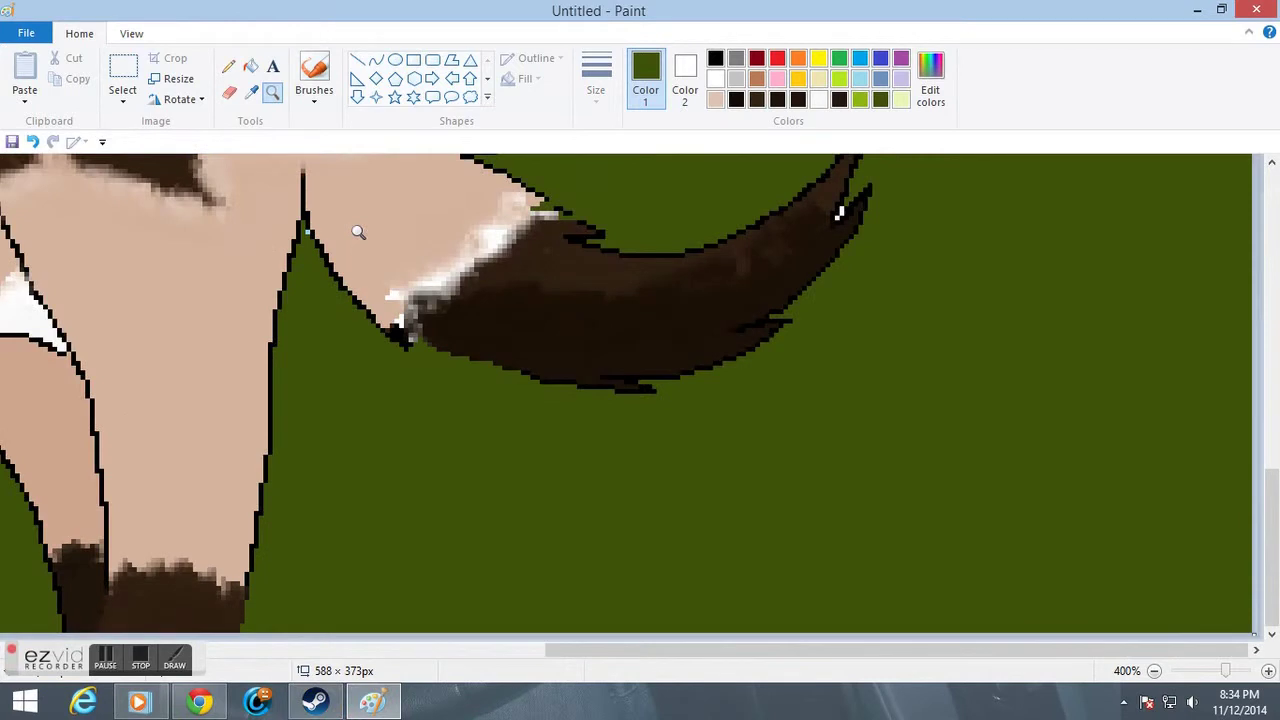
pyautogui.rightClick(356, 248)
pyautogui.rightClick(349, 328)
pyautogui.click(256, 405)
pyautogui.scroll(3, 154, 423)
pyautogui.scroll(-3, 256, 332)
pyautogui.scroll(3, 256, 332)
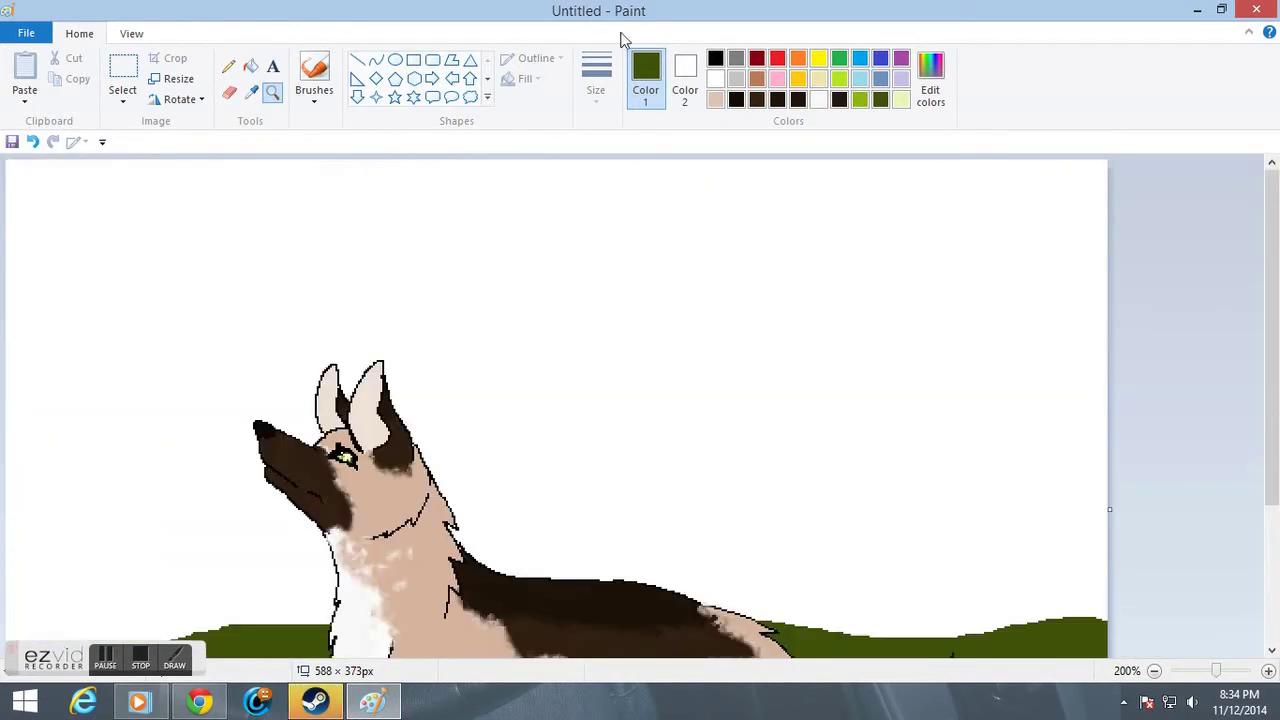
# Mix a dark indigo with red 34, green 21 and blue 68, and fill the sky with it.
pyautogui.click(880, 58)
pyautogui.click(938, 108)
pyautogui.click(767, 300)
pyautogui.click(753, 283)
pyautogui.click(763, 303)
pyautogui.moveTo(840, 302); pyautogui.dragTo(838, 368)
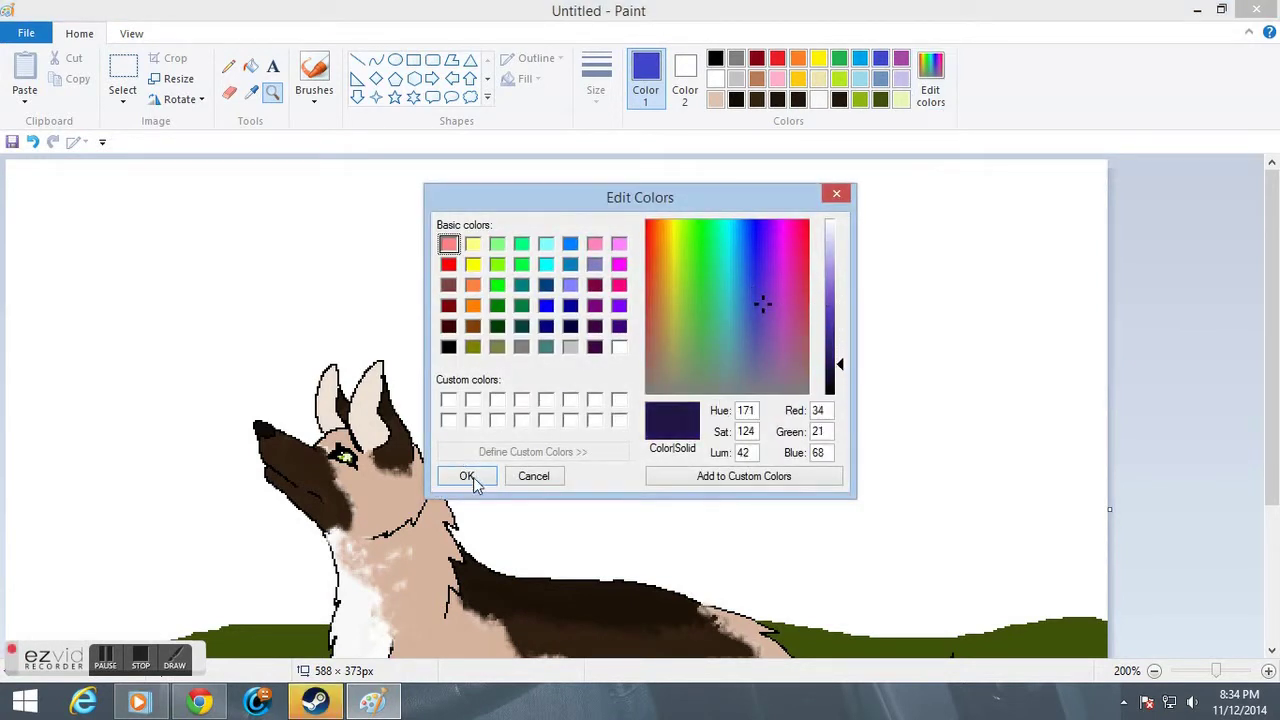
pyautogui.click(467, 476)
pyautogui.click(250, 66)
pyautogui.click(586, 334)
pyautogui.scroll(-3, 586, 338)
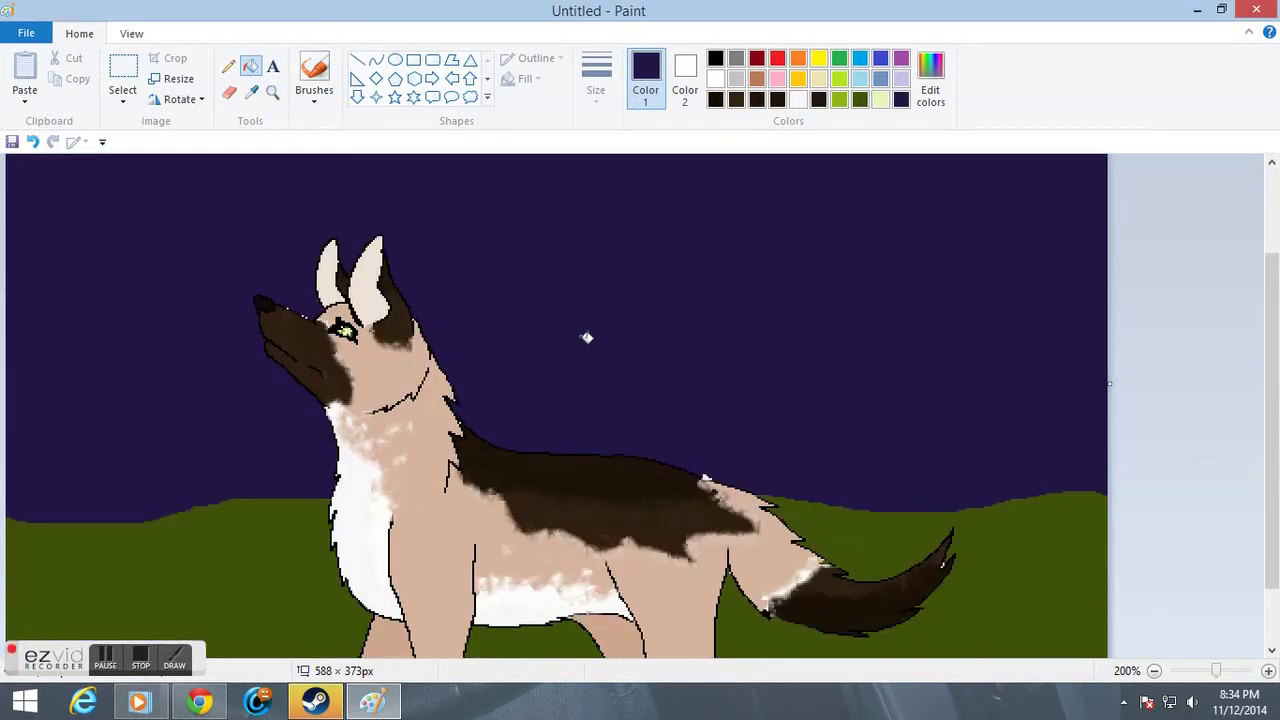
# Pick up the ground's dark green and pencil a tuft of grass on the horizon near the left canvas edge.
pyautogui.click(271, 93)
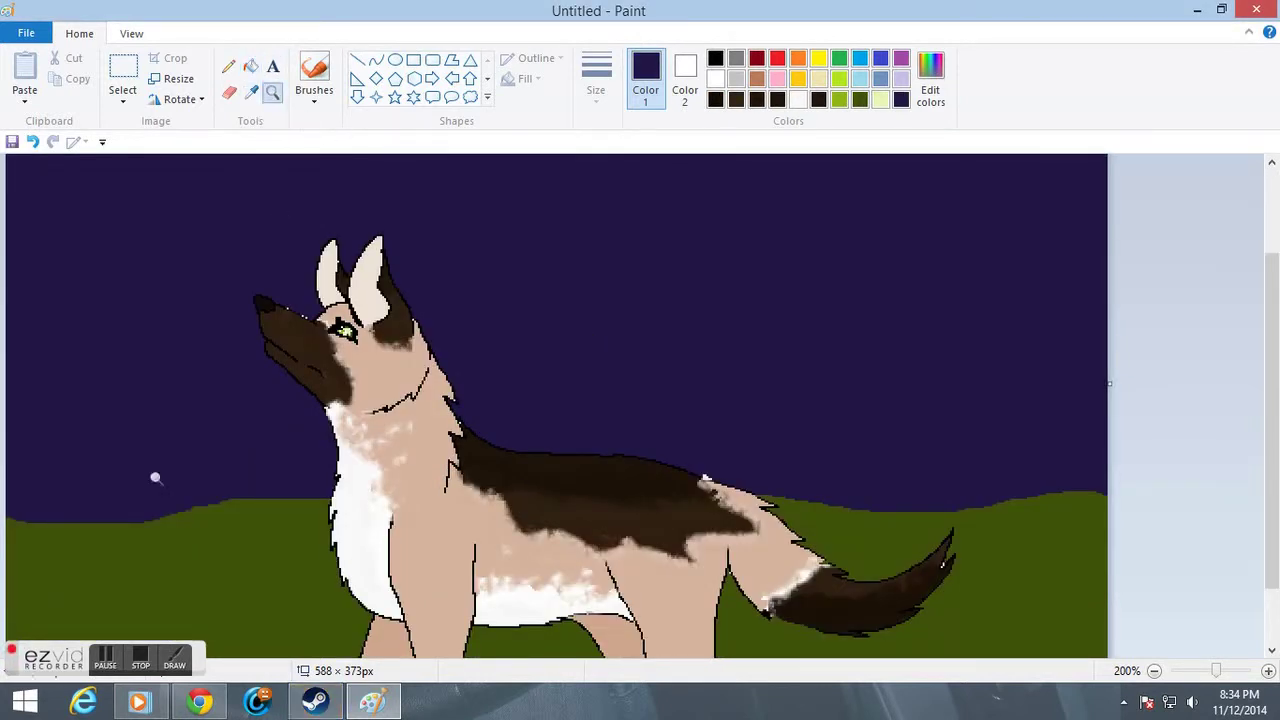
pyautogui.click(15, 400)
pyautogui.click(11, 383)
pyautogui.click(250, 92)
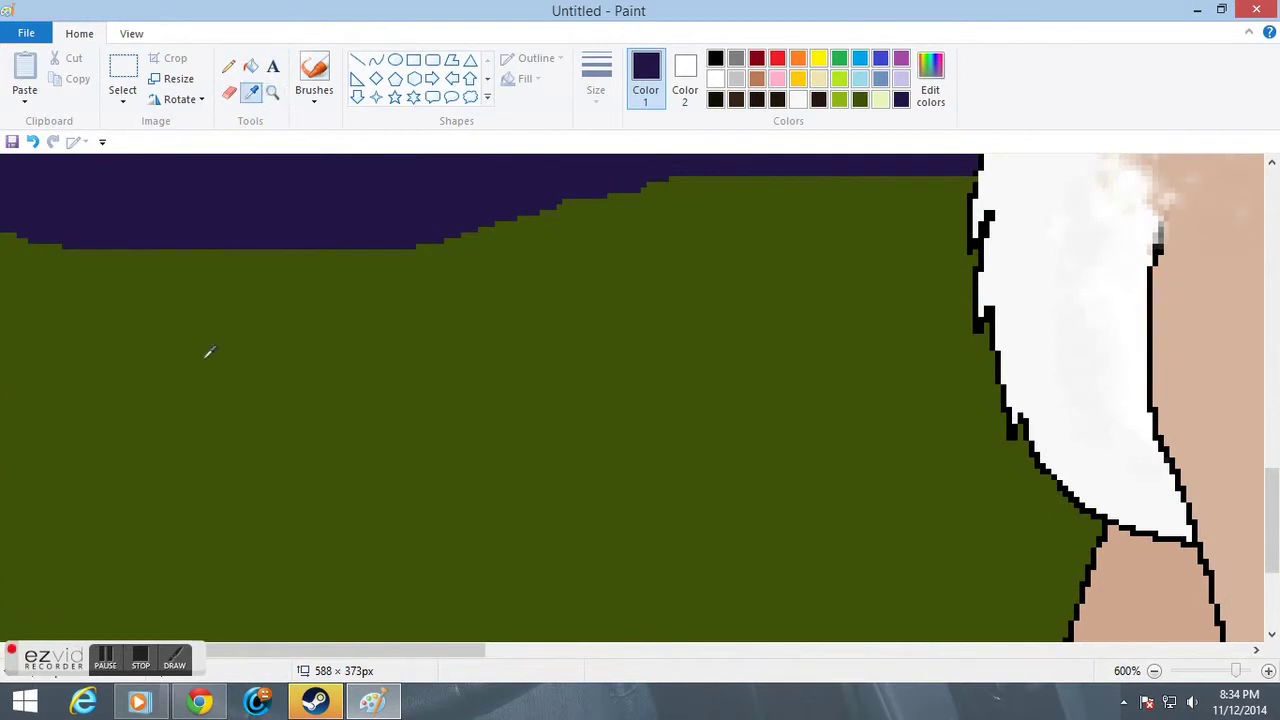
pyautogui.click(200, 336)
pyautogui.scroll(3, 194, 320)
pyautogui.click(228, 72)
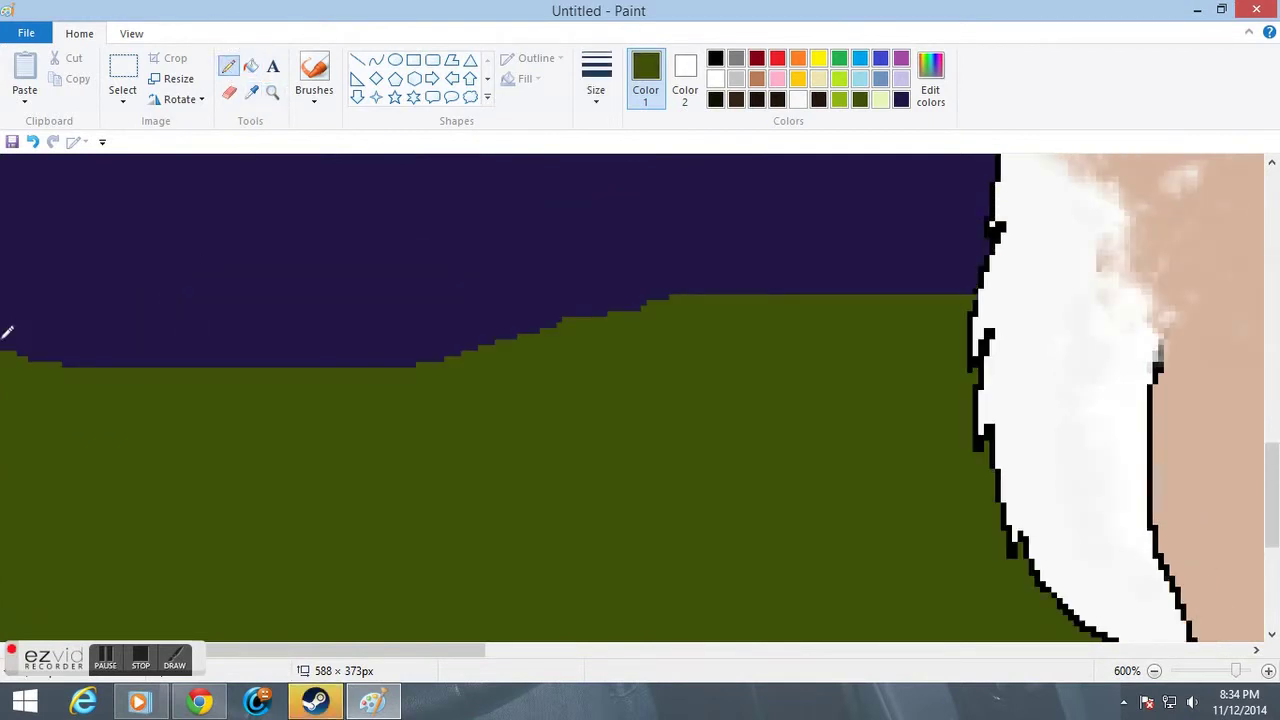
pyautogui.moveTo(57, 333)
pyautogui.mouseDown()
pyautogui.moveTo(62, 297)
pyautogui.moveTo(67, 346)
pyautogui.mouseUp()
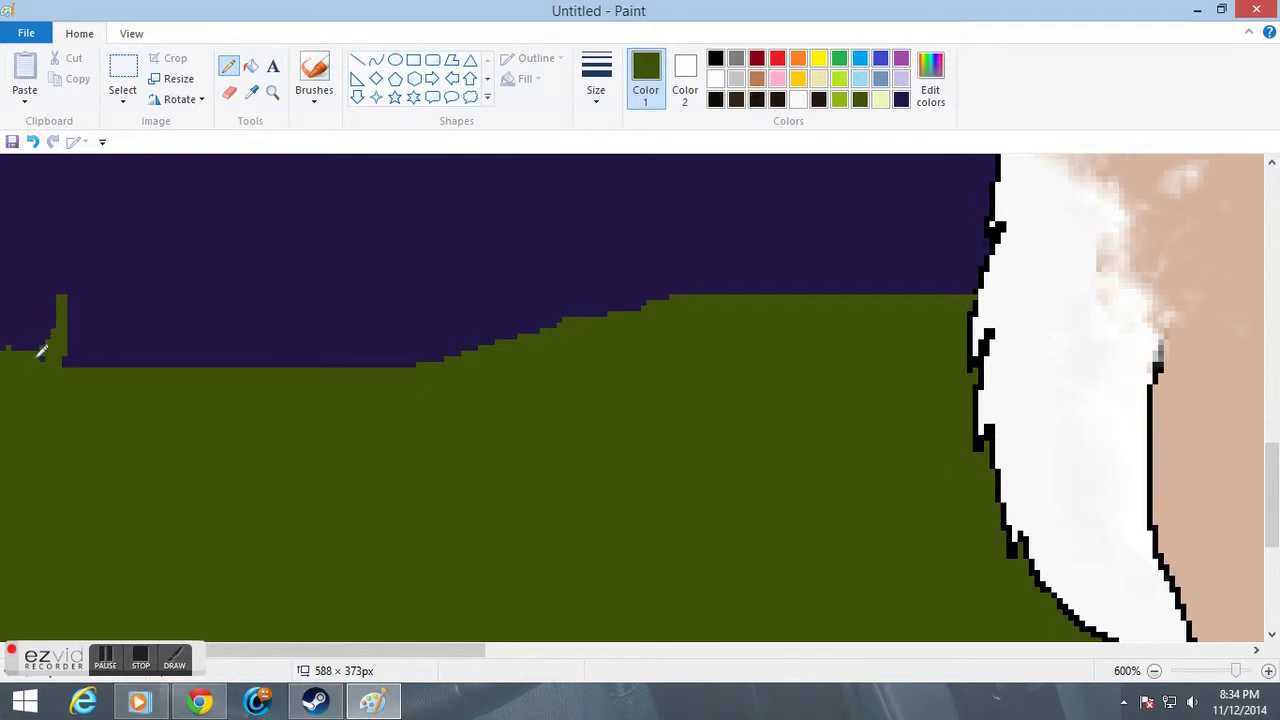
pyautogui.moveTo(93, 313)
pyautogui.mouseDown()
pyautogui.moveTo(64, 356)
pyautogui.moveTo(98, 350)
pyautogui.mouseUp()
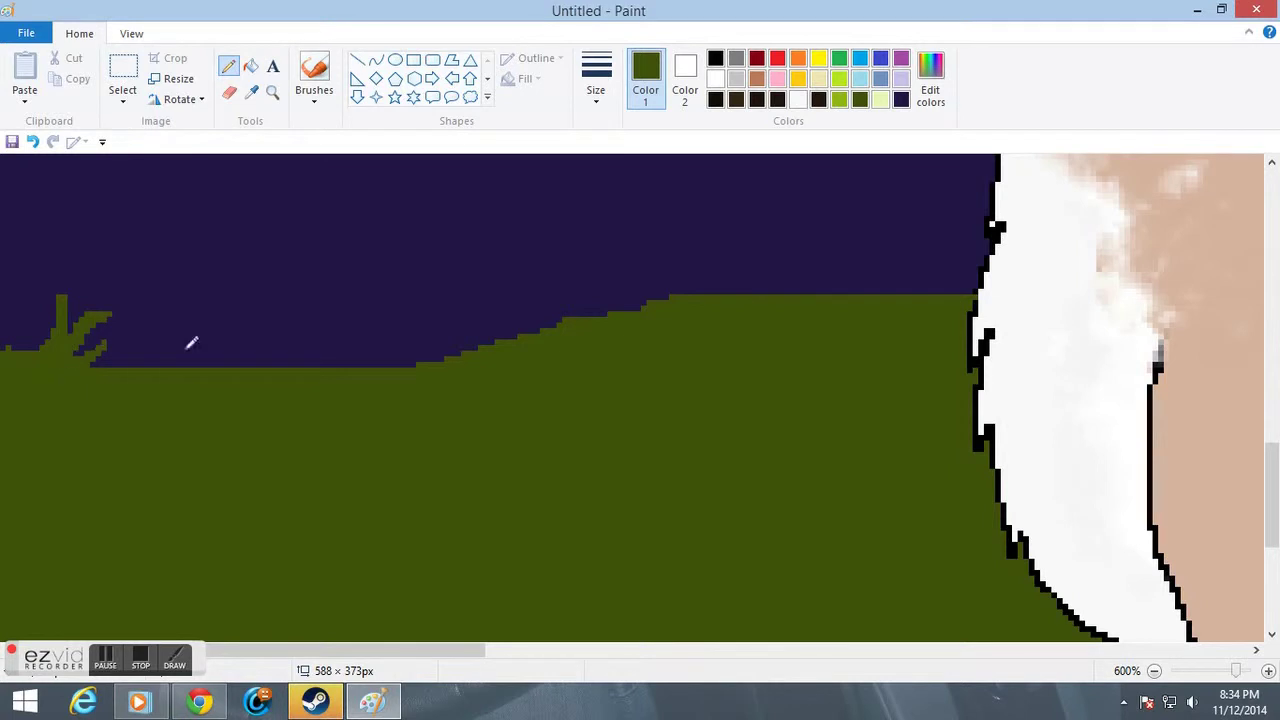
# Pencil a curved grass tuft at the foot of the slope in front of the dog, plus small blades up the rise.
pyautogui.scroll(2, 268, 373)
pyautogui.moveTo(372, 486)
pyautogui.mouseDown()
pyautogui.moveTo(348, 436)
pyautogui.moveTo(312, 420)
pyautogui.mouseUp()
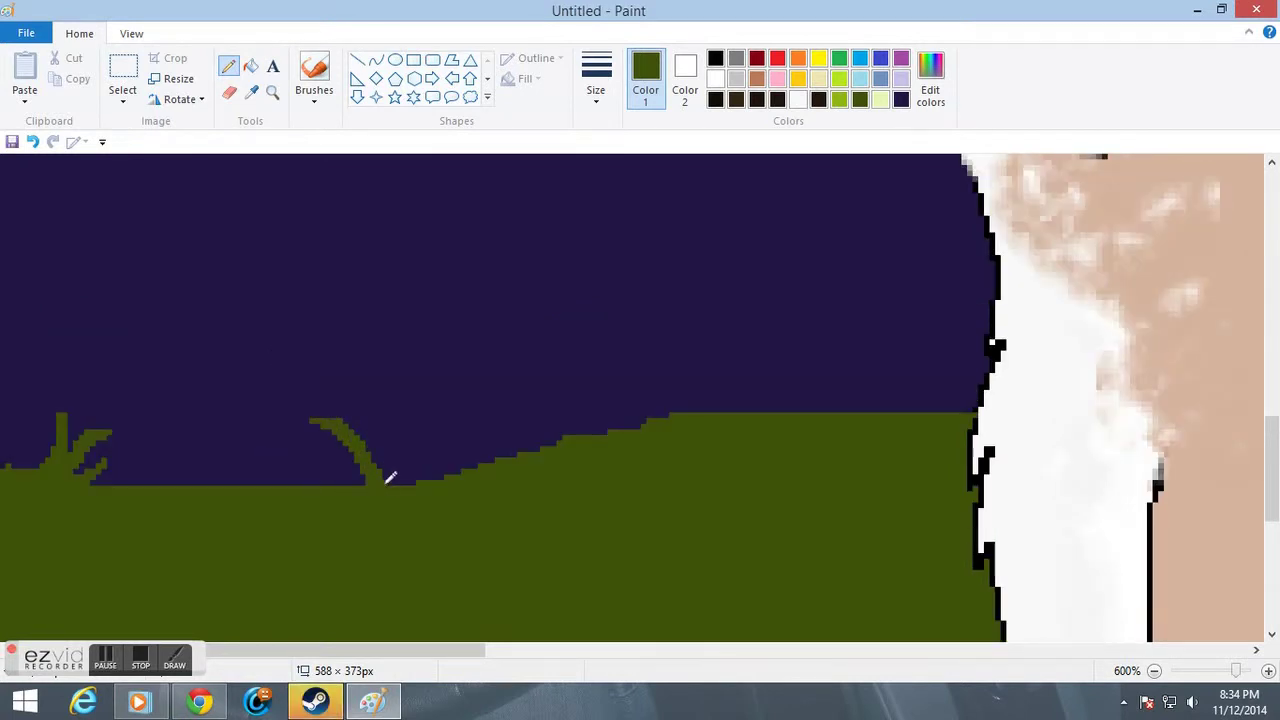
pyautogui.moveTo(346, 452)
pyautogui.mouseDown()
pyautogui.moveTo(370, 485)
pyautogui.moveTo(340, 467)
pyautogui.moveTo(368, 470)
pyautogui.moveTo(340, 464)
pyautogui.moveTo(445, 476)
pyautogui.moveTo(397, 482)
pyautogui.mouseUp()
pyautogui.scroll(2, 697, 516)
pyautogui.moveTo(731, 507)
pyautogui.mouseDown()
pyautogui.moveTo(707, 530)
pyautogui.moveTo(795, 518)
pyautogui.mouseUp()
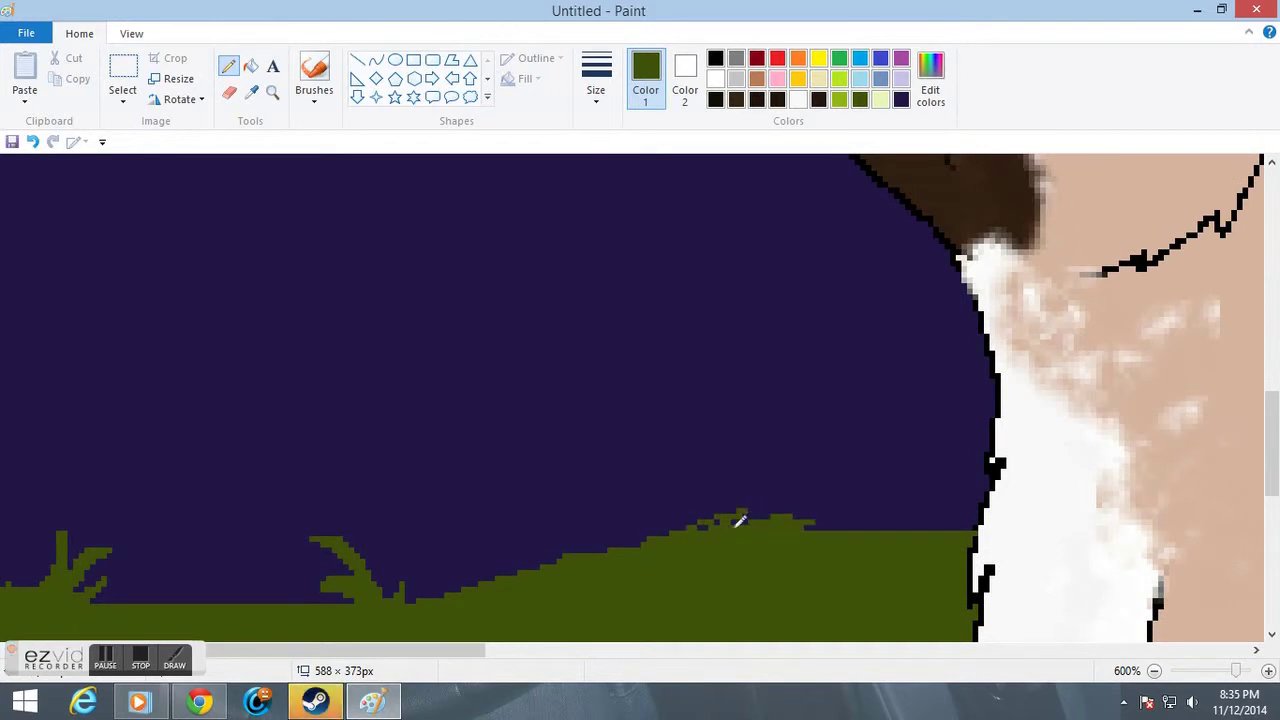
pyautogui.moveTo(557, 560); pyautogui.dragTo(575, 522)
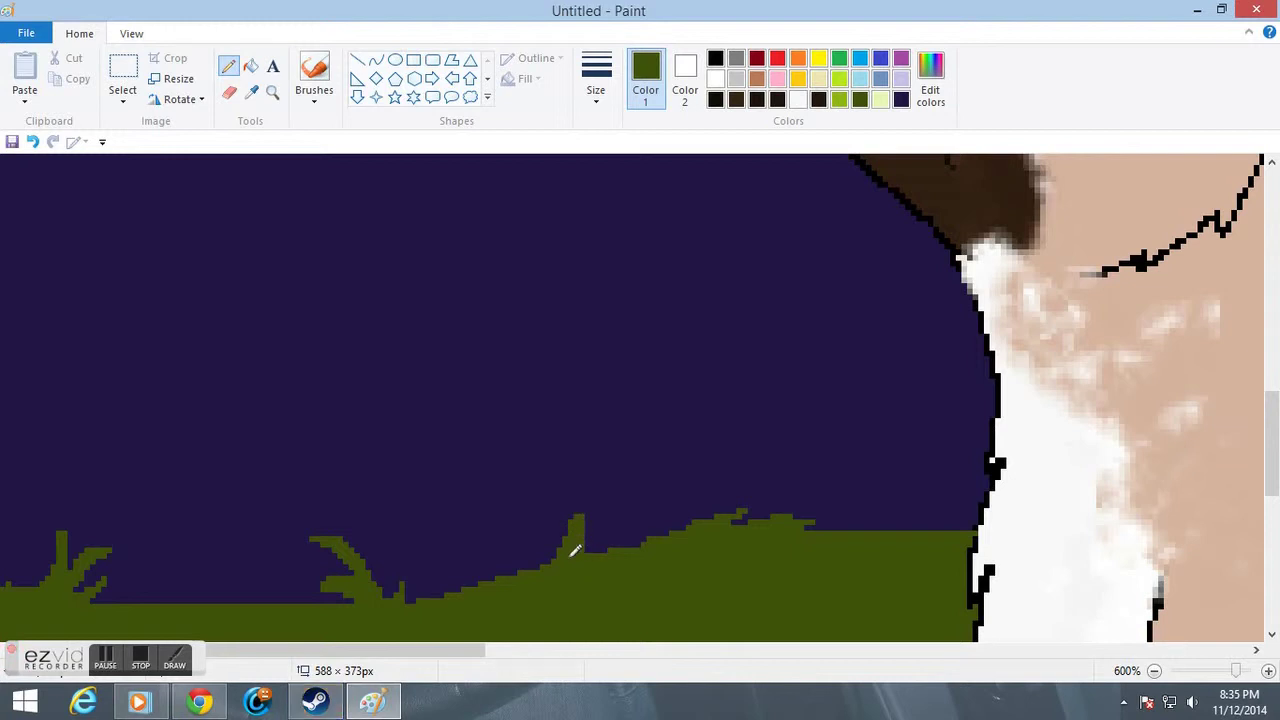
# Cover the white specks in the tail tip's notch with dark green and pencil a leafy grass tuft on the horizon above the tail.
pyautogui.click(272, 92)
pyautogui.rightClick(340, 230)
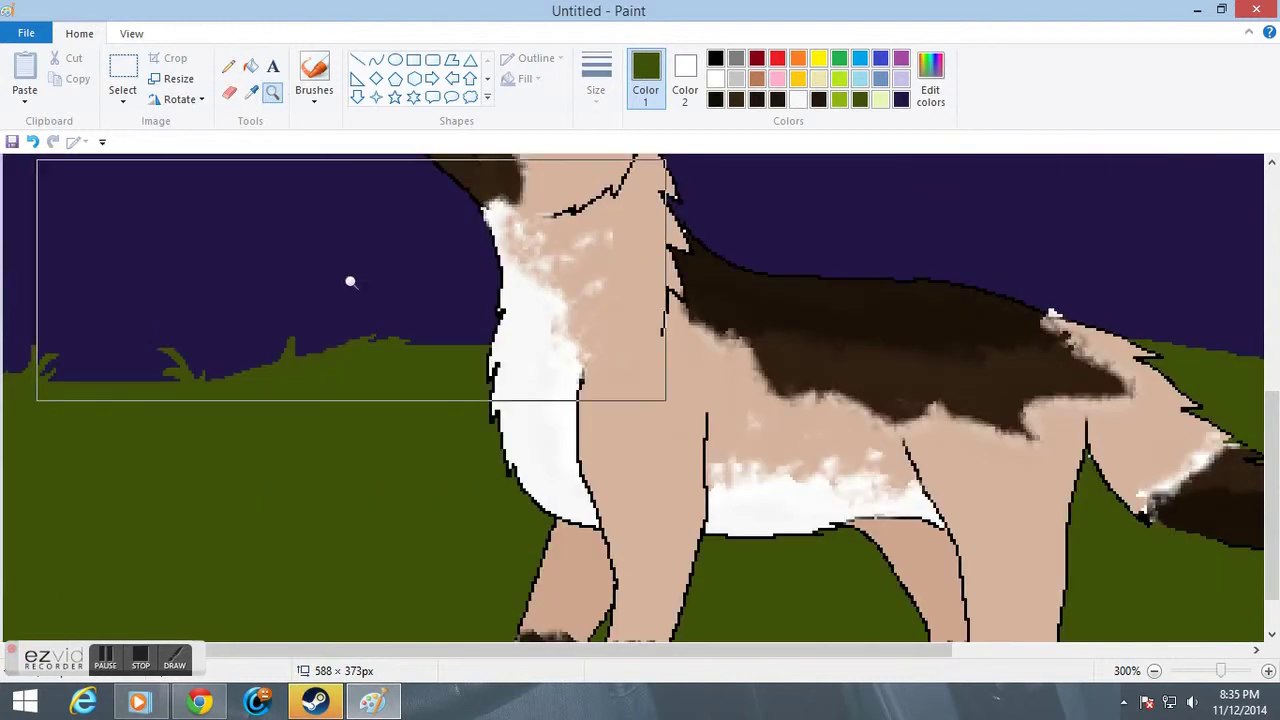
pyautogui.rightClick(353, 288)
pyautogui.click(404, 422)
pyautogui.click(758, 406)
pyautogui.click(795, 362)
pyautogui.click(745, 325)
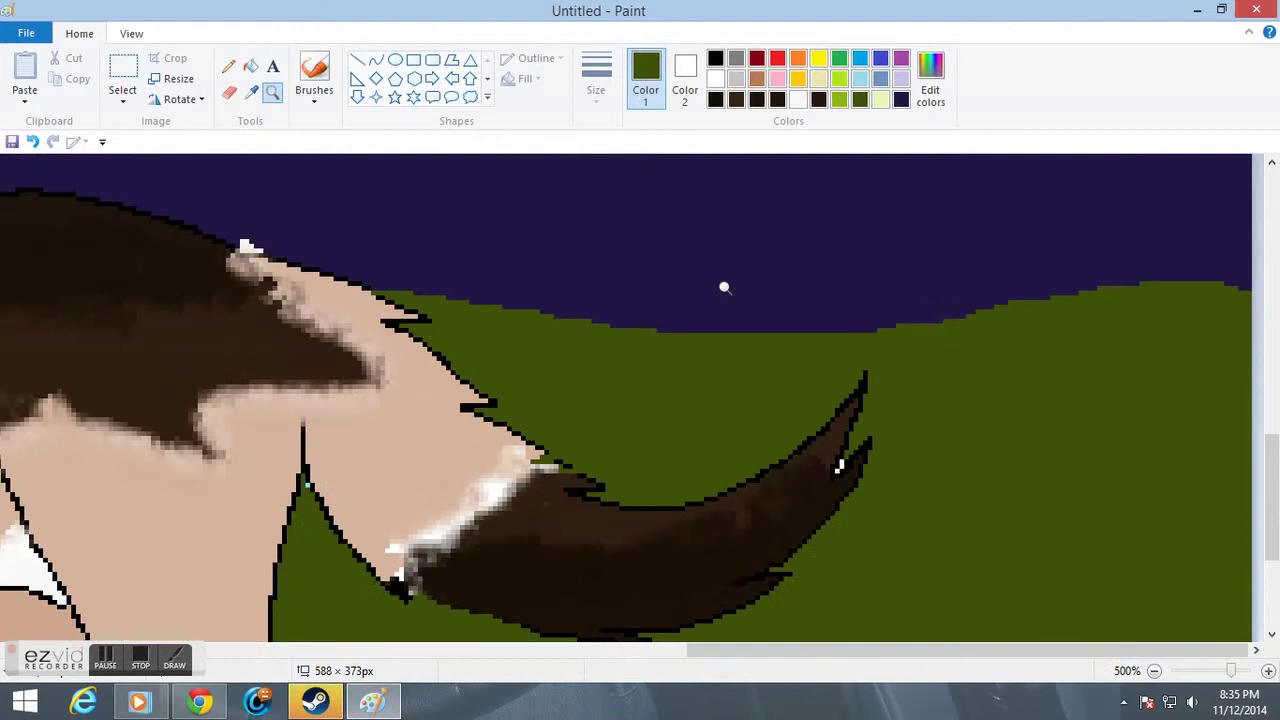
pyautogui.scroll(1, 635, 374)
pyautogui.click(628, 374)
pyautogui.click(505, 310)
pyautogui.click(228, 66)
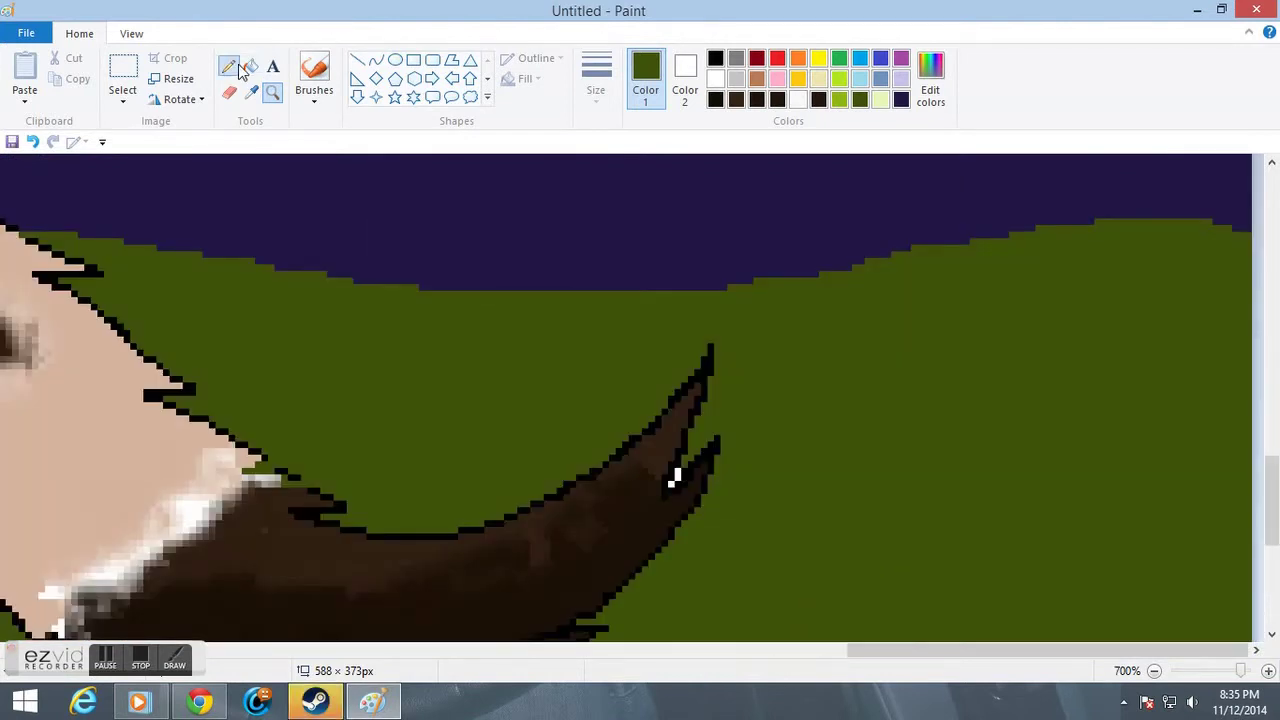
pyautogui.moveTo(460, 289)
pyautogui.mouseDown()
pyautogui.moveTo(490, 265)
pyautogui.moveTo(491, 277)
pyautogui.moveTo(549, 252)
pyautogui.mouseUp()
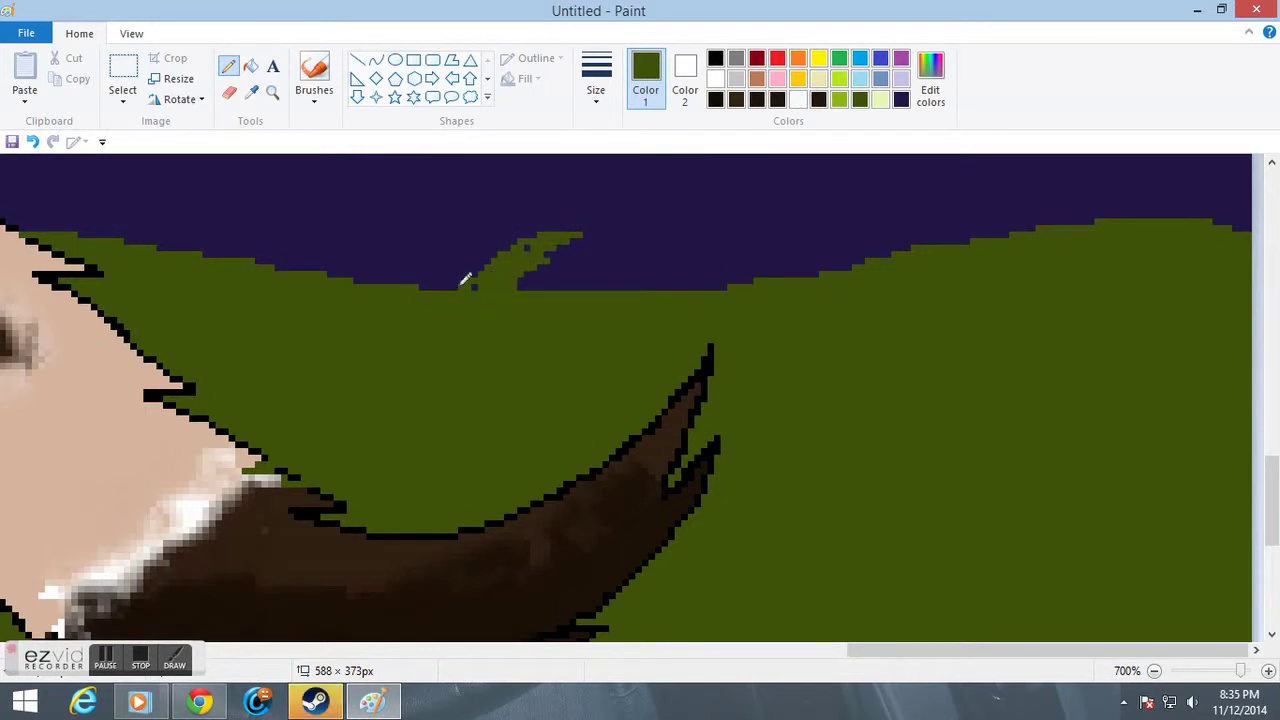
pyautogui.moveTo(506, 251)
pyautogui.mouseDown()
pyautogui.moveTo(441, 211)
pyautogui.moveTo(491, 283)
pyautogui.moveTo(466, 217)
pyautogui.moveTo(501, 258)
pyautogui.moveTo(453, 213)
pyautogui.mouseUp()
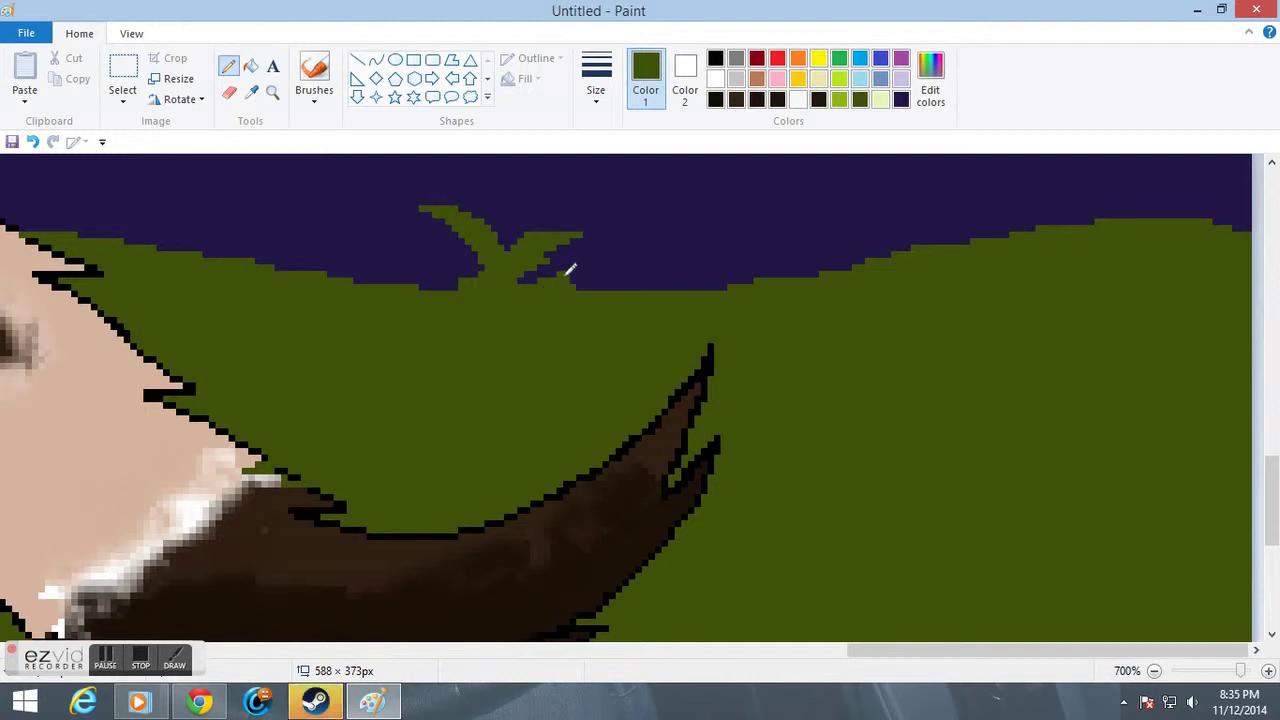
# Pencil a tall two-bladed grass tuft and a smaller tuft beside it on the rise near the right canvas edge.
pyautogui.scroll(5, 808, 366)
pyautogui.moveTo(1033, 461)
pyautogui.mouseDown()
pyautogui.moveTo(989, 381)
pyautogui.moveTo(978, 395)
pyautogui.moveTo(986, 456)
pyautogui.moveTo(1015, 473)
pyautogui.moveTo(981, 397)
pyautogui.moveTo(1019, 460)
pyautogui.moveTo(993, 450)
pyautogui.moveTo(985, 418)
pyautogui.moveTo(988, 458)
pyautogui.moveTo(978, 422)
pyautogui.moveTo(989, 448)
pyautogui.moveTo(990, 410)
pyautogui.moveTo(1003, 443)
pyautogui.moveTo(1054, 381)
pyautogui.mouseUp()
pyautogui.moveTo(1040, 463); pyautogui.dragTo(1017, 473)
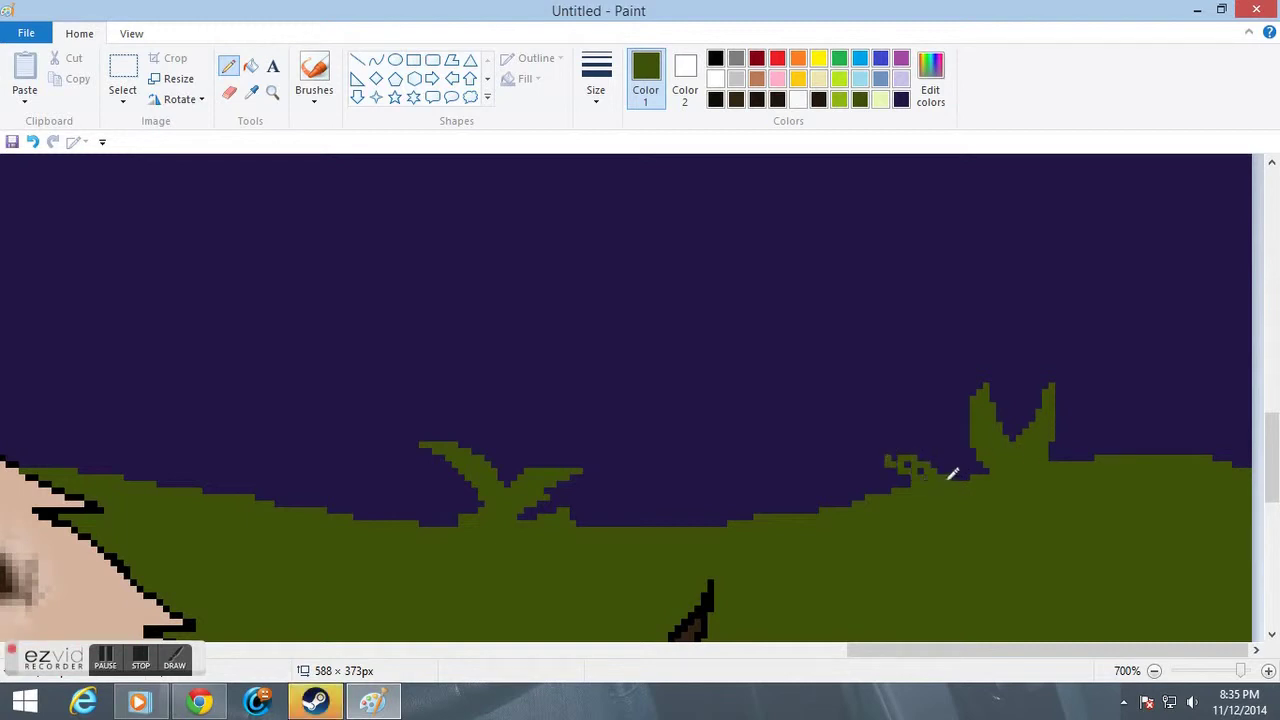
pyautogui.moveTo(928, 458); pyautogui.dragTo(874, 440)
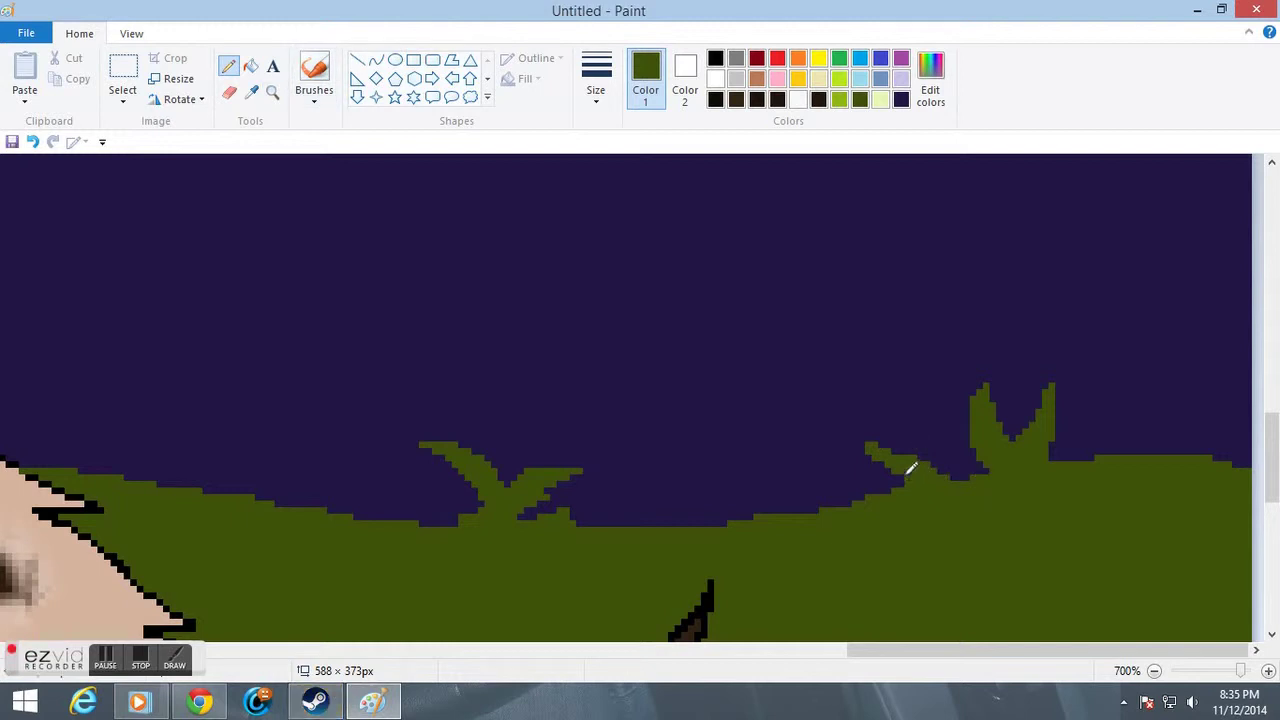
# Examine the grass tufts along the horizon and the outline of the dog's back and rump against the sky.
pyautogui.click(273, 93)
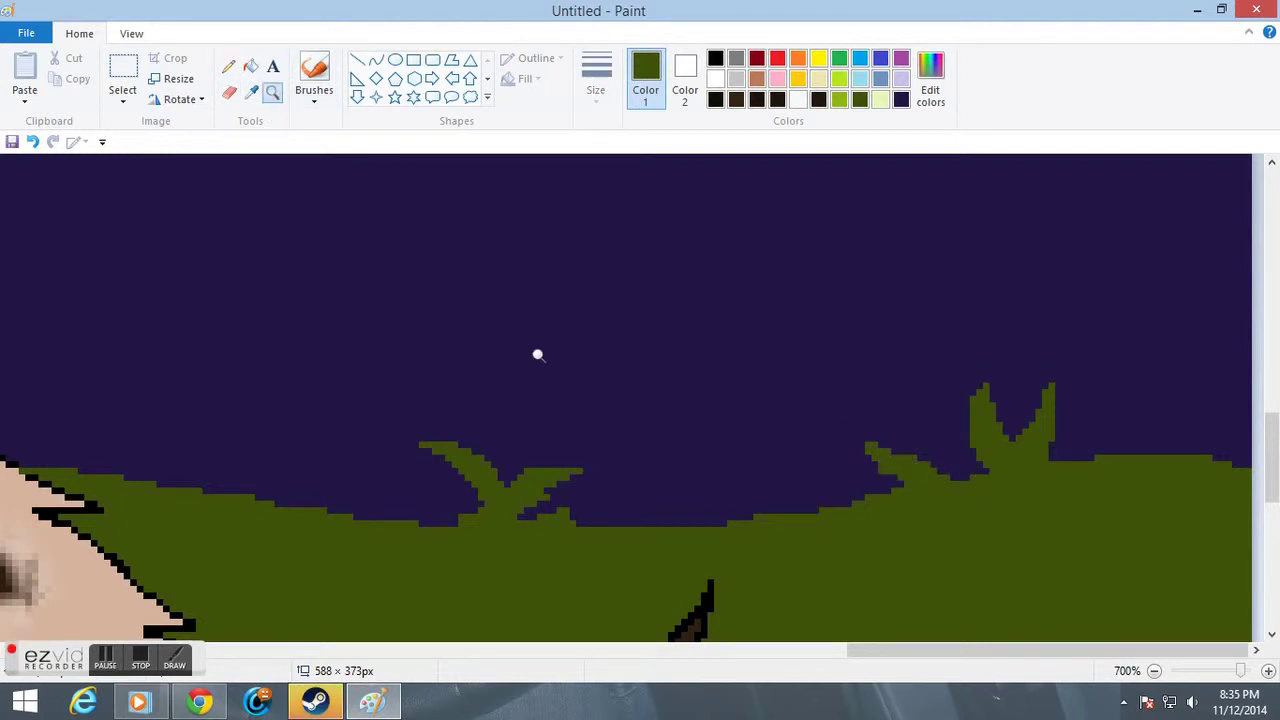
pyautogui.rightClick(518, 359)
pyautogui.rightClick(500, 364)
pyautogui.rightClick(495, 366)
pyautogui.rightClick(496, 366)
pyautogui.rightClick(496, 366)
pyautogui.rightClick(496, 366)
pyautogui.click(388, 382)
pyautogui.click(575, 391)
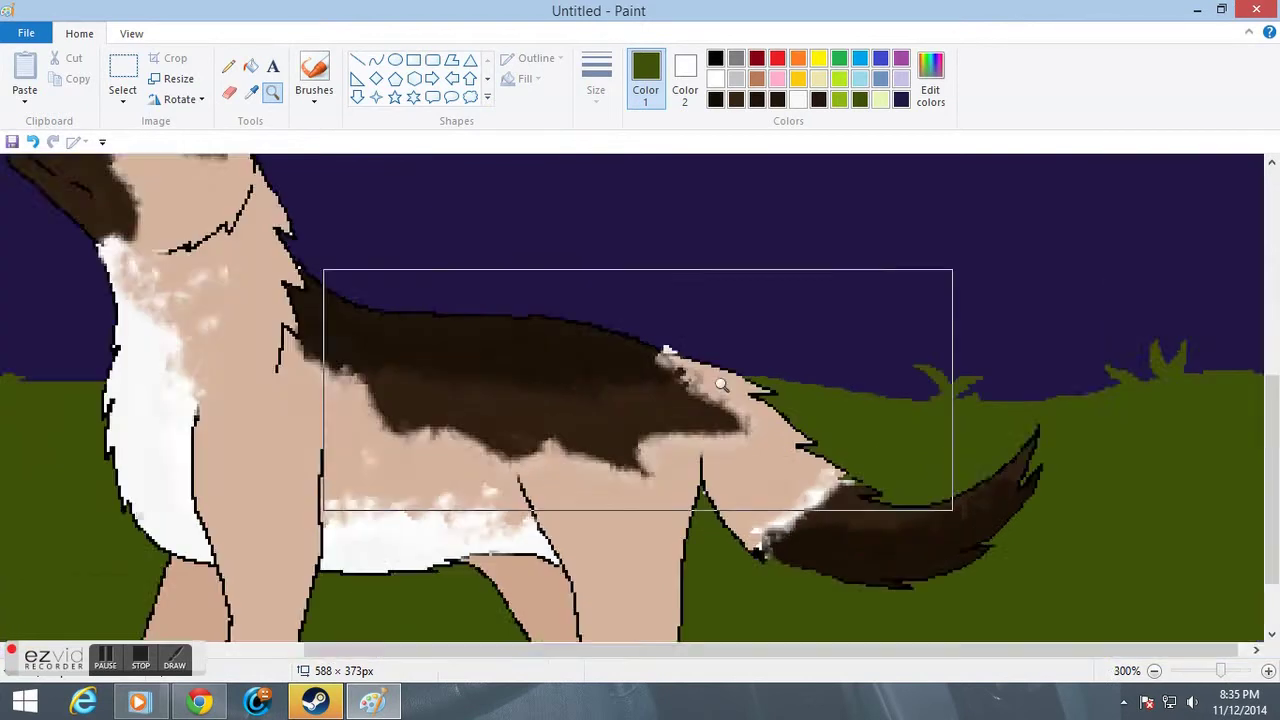
# Pencil a small upright grass tuft in ground green on the horizon just above the dog's rump.
pyautogui.click(755, 368)
pyautogui.click(537, 308)
pyautogui.click(303, 288)
pyautogui.click(305, 245)
pyautogui.click(228, 66)
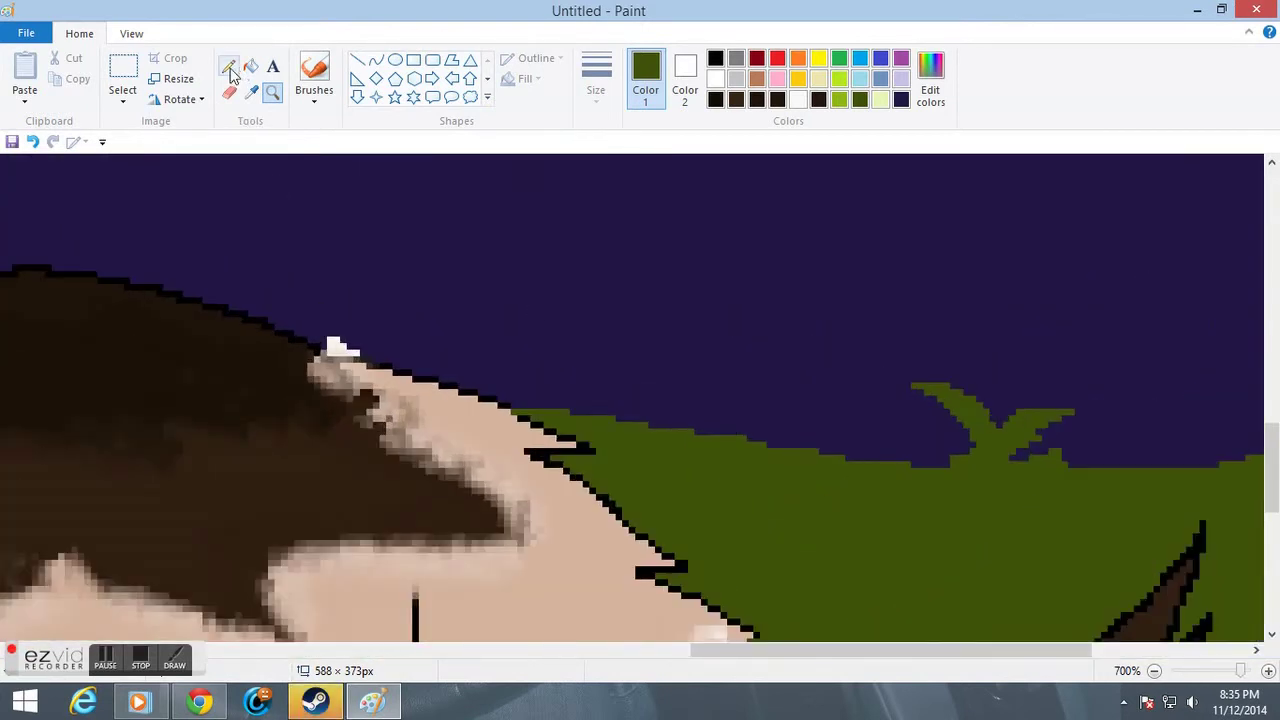
pyautogui.moveTo(579, 403)
pyautogui.mouseDown()
pyautogui.moveTo(557, 369)
pyautogui.moveTo(566, 411)
pyautogui.mouseUp()
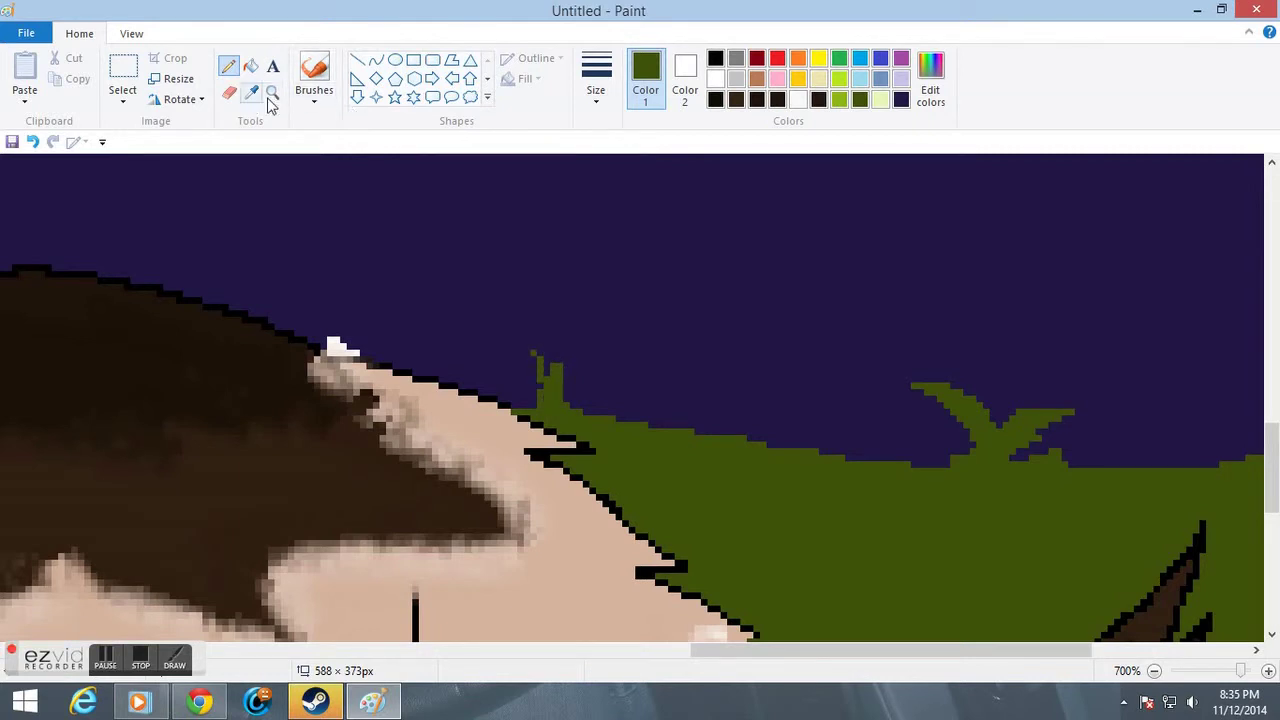
# Examine the whole picture and the grassy ground in front of the dog's chest and front legs.
pyautogui.click(271, 95)
pyautogui.rightClick(414, 334)
pyautogui.rightClick(414, 334)
pyautogui.rightClick(412, 342)
pyautogui.rightClick(409, 352)
pyautogui.rightClick(409, 354)
pyautogui.click(158, 468)
pyautogui.click(185, 485)
pyautogui.click(165, 448)
pyautogui.click(130, 374)
pyautogui.click(94, 180)
pyautogui.click(248, 460)
pyautogui.rightClick(254, 458)
pyautogui.rightClick(315, 440)
pyautogui.rightClick(352, 422)
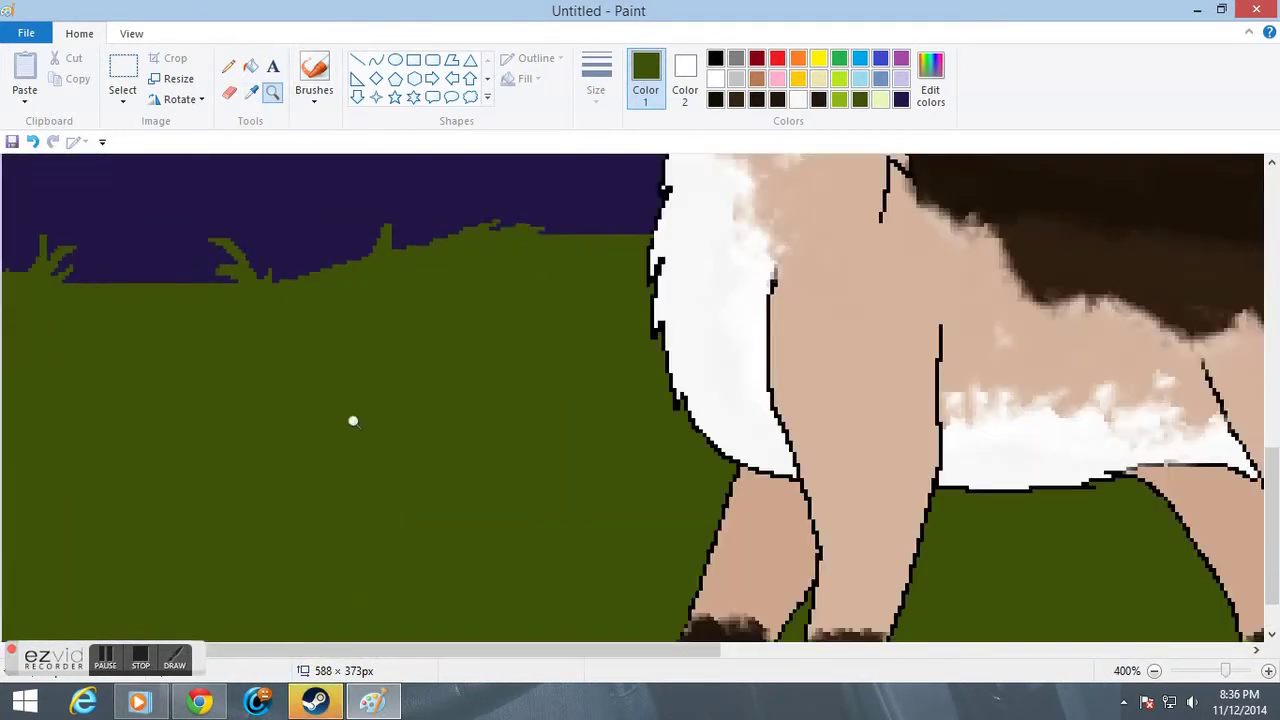
pyautogui.rightClick(353, 421)
pyautogui.click(345, 320)
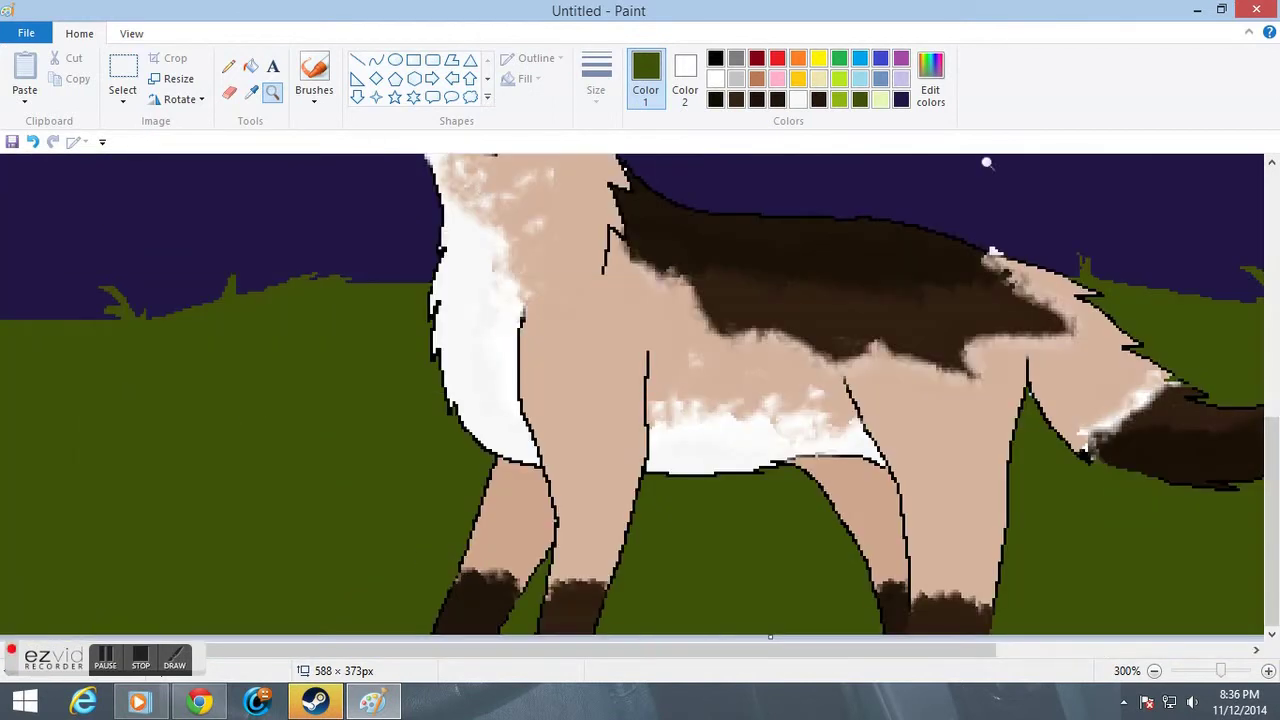
# Mix a very dark green drawing colour with red 29, green 36 and blue 4.
pyautogui.click(930, 80)
pyautogui.moveTo(838, 366); pyautogui.dragTo(838, 382)
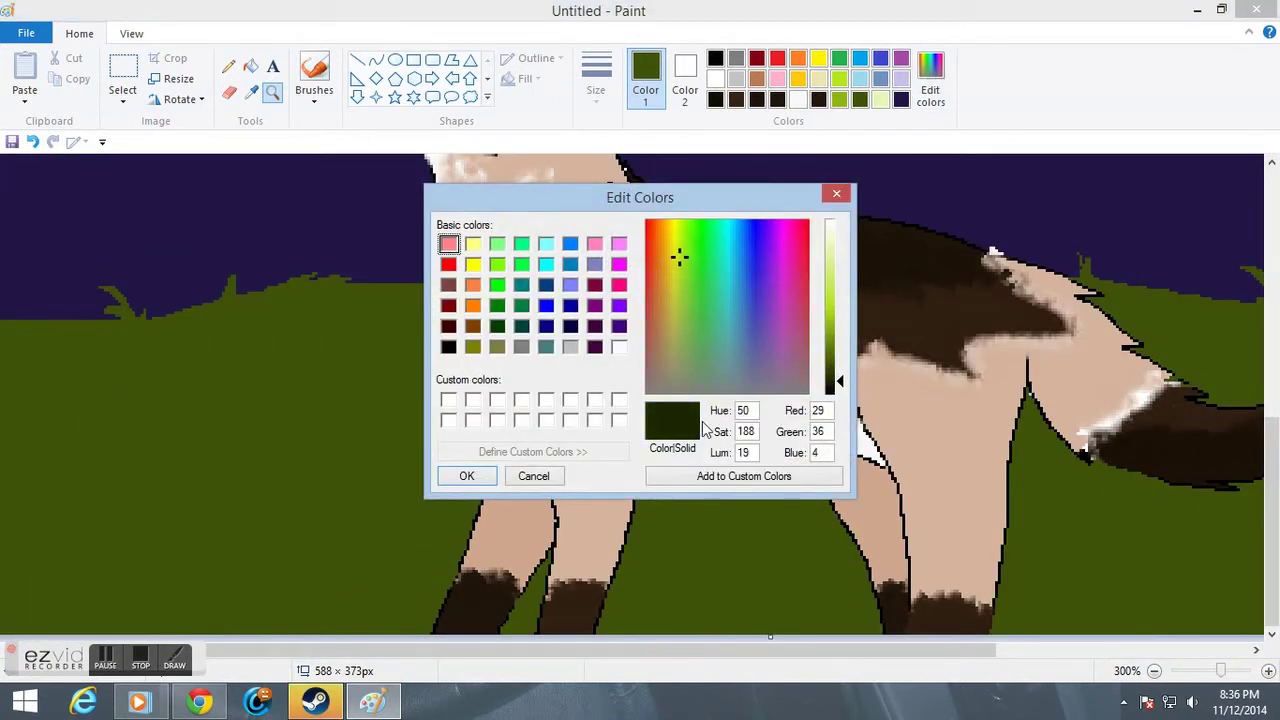
pyautogui.click(466, 476)
# Try shading the ground in front of the front paws with dark green brush and pencil strokes, and undo them.
pyautogui.click(323, 75)
pyautogui.click(331, 385)
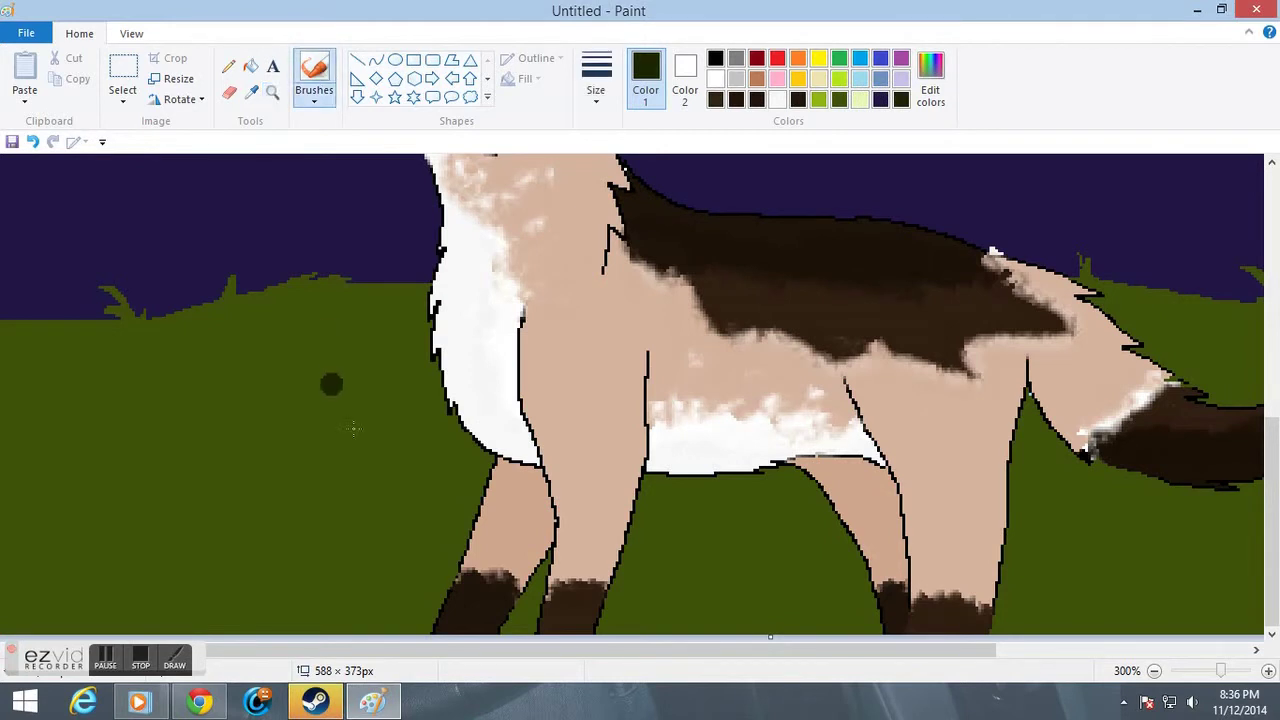
pyautogui.moveTo(405, 570)
pyautogui.mouseDown()
pyautogui.moveTo(328, 591)
pyautogui.moveTo(372, 607)
pyautogui.moveTo(283, 623)
pyautogui.moveTo(316, 644)
pyautogui.moveTo(380, 632)
pyautogui.moveTo(434, 568)
pyautogui.moveTo(428, 614)
pyautogui.moveTo(383, 607)
pyautogui.moveTo(366, 635)
pyautogui.moveTo(417, 601)
pyautogui.mouseUp()
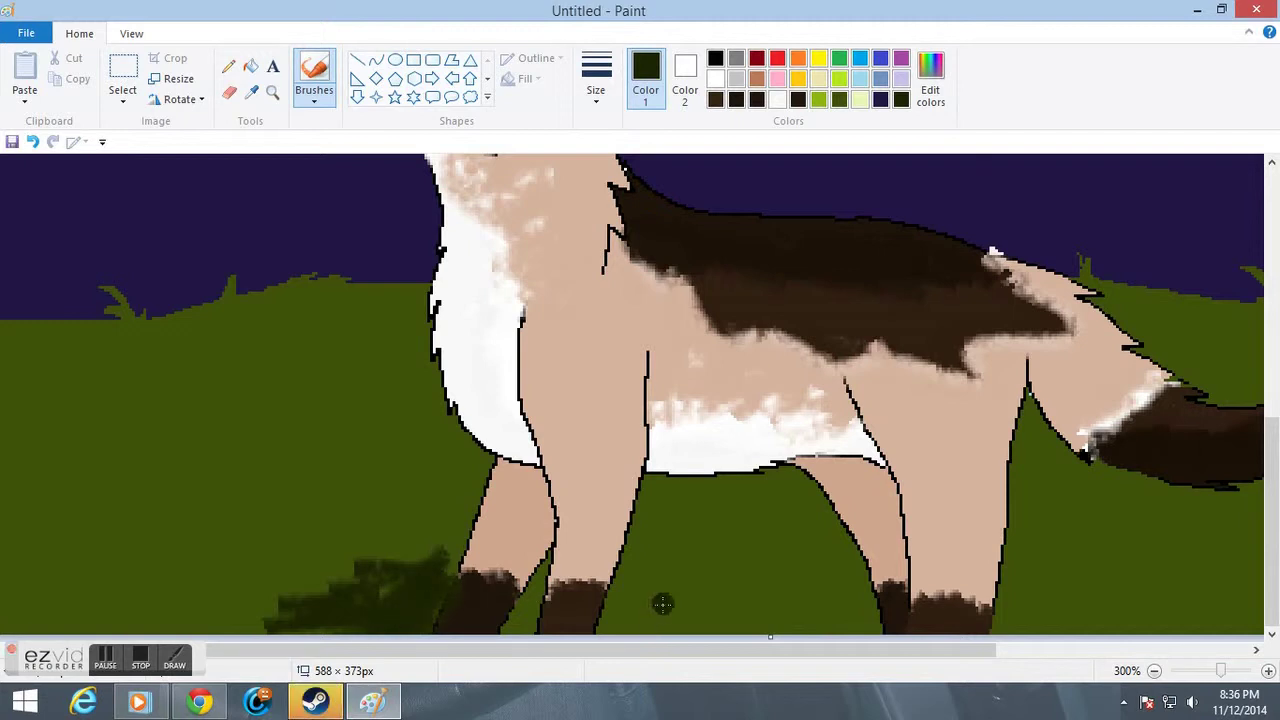
pyautogui.hotkey('ctrl', 'z')
pyautogui.click(228, 66)
pyautogui.moveTo(211, 579)
pyautogui.mouseDown()
pyautogui.moveTo(331, 607)
pyautogui.moveTo(301, 633)
pyautogui.moveTo(336, 629)
pyautogui.mouseUp()
pyautogui.hotkey('ctrl', 'z')
# Brush a dark green shadow on the ground in front of the dog's front paws, tapering away from the leg.
pyautogui.click(274, 97)
pyautogui.click(419, 590)
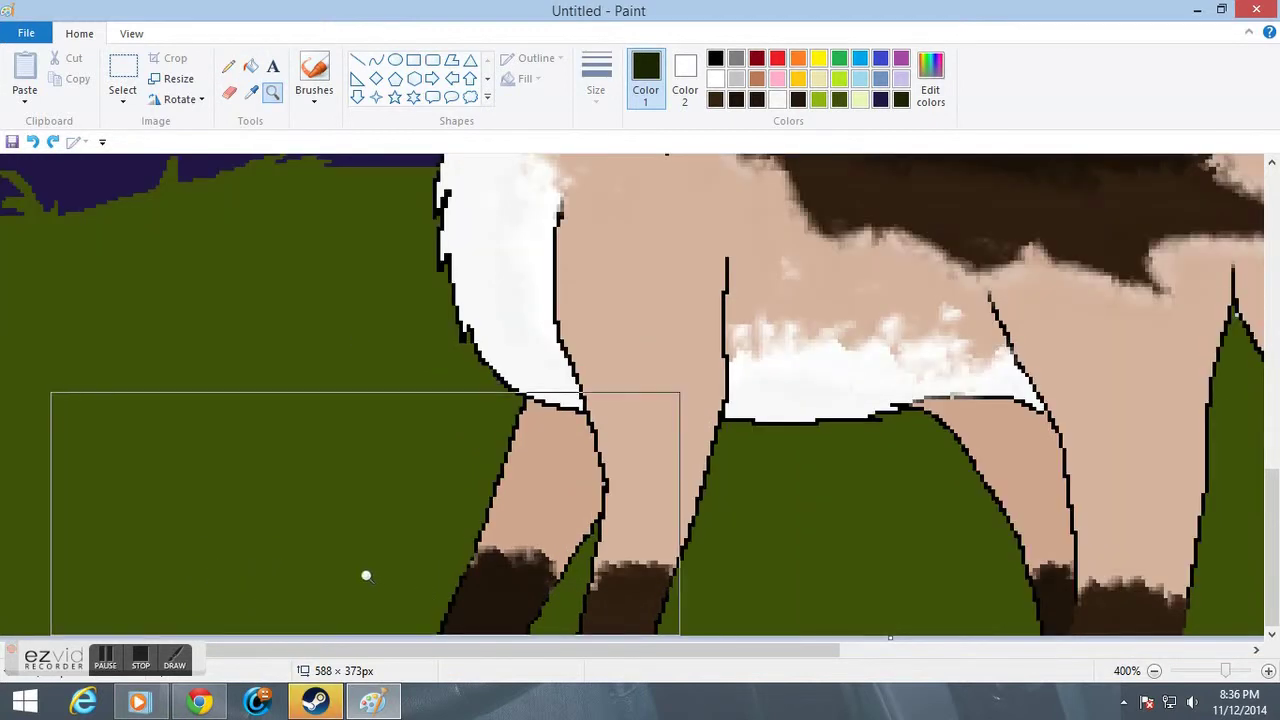
pyautogui.click(366, 574)
pyautogui.click(314, 80)
pyautogui.moveTo(517, 506)
pyautogui.mouseDown()
pyautogui.moveTo(414, 580)
pyautogui.moveTo(230, 600)
pyautogui.moveTo(515, 628)
pyautogui.moveTo(492, 515)
pyautogui.moveTo(520, 490)
pyautogui.moveTo(420, 560)
pyautogui.moveTo(318, 594)
pyautogui.moveTo(455, 577)
pyautogui.mouseUp()
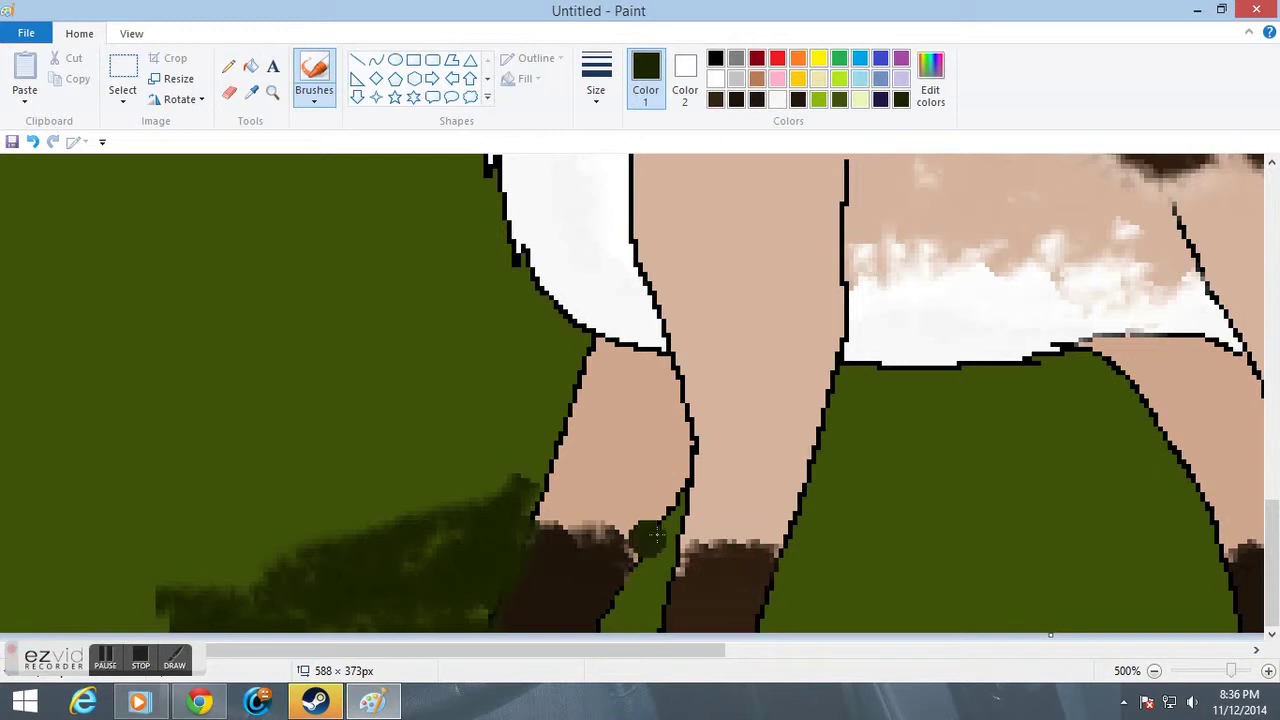
# Try filling the gap between the front legs with dark green, and refill it with the ground green.
pyautogui.click(250, 68)
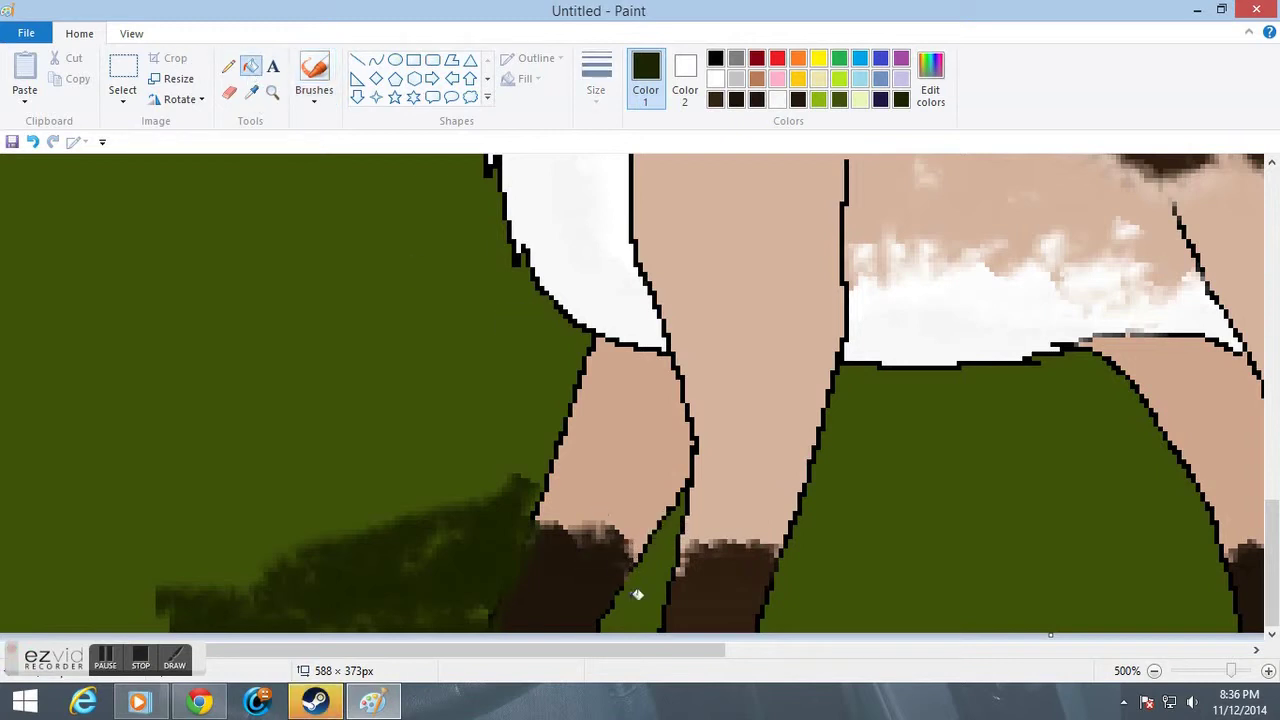
pyautogui.click(637, 595)
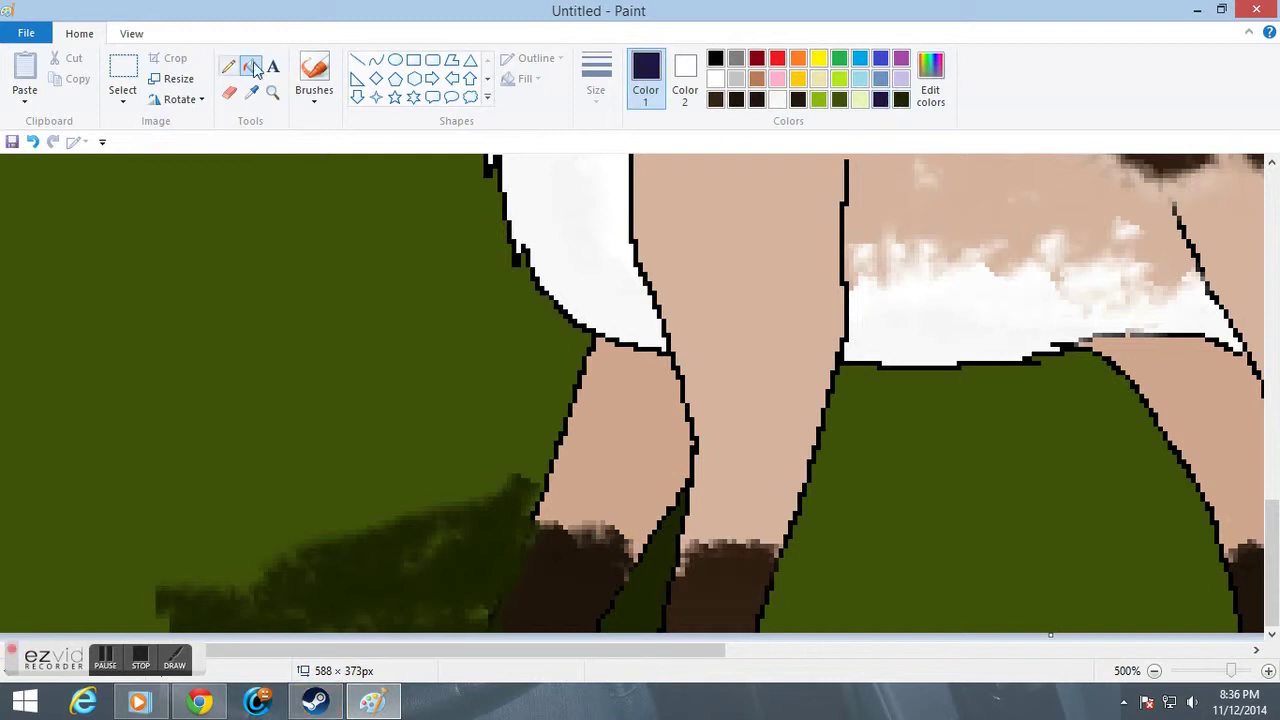
pyautogui.click(314, 75)
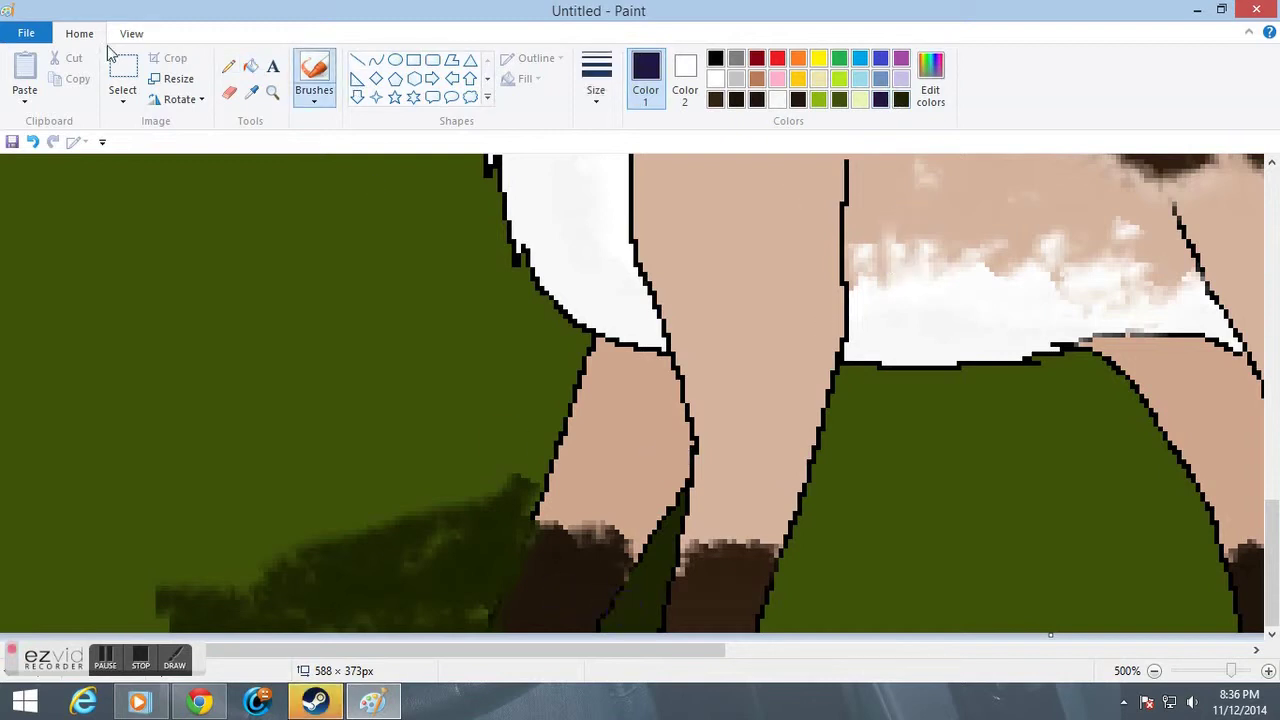
pyautogui.click(252, 96)
pyautogui.click(262, 205)
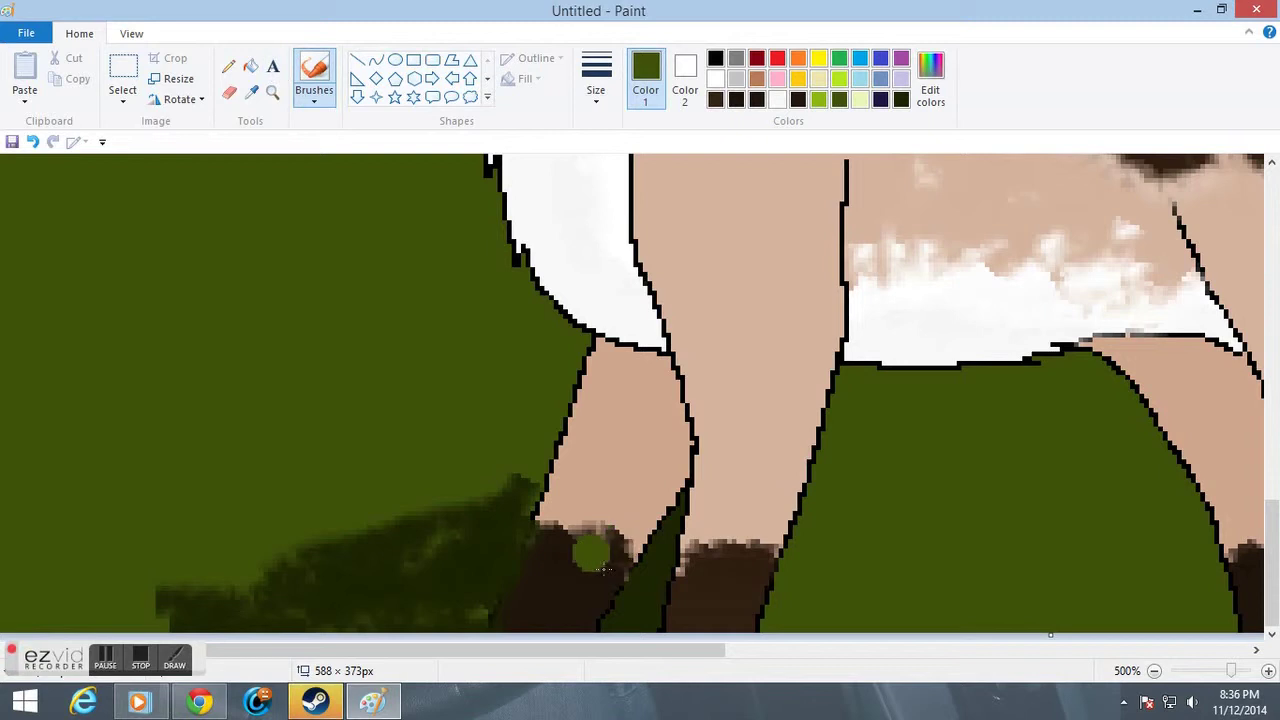
pyautogui.moveTo(630, 617)
pyautogui.mouseDown()
pyautogui.moveTo(643, 566)
pyautogui.moveTo(660, 556)
pyautogui.mouseUp()
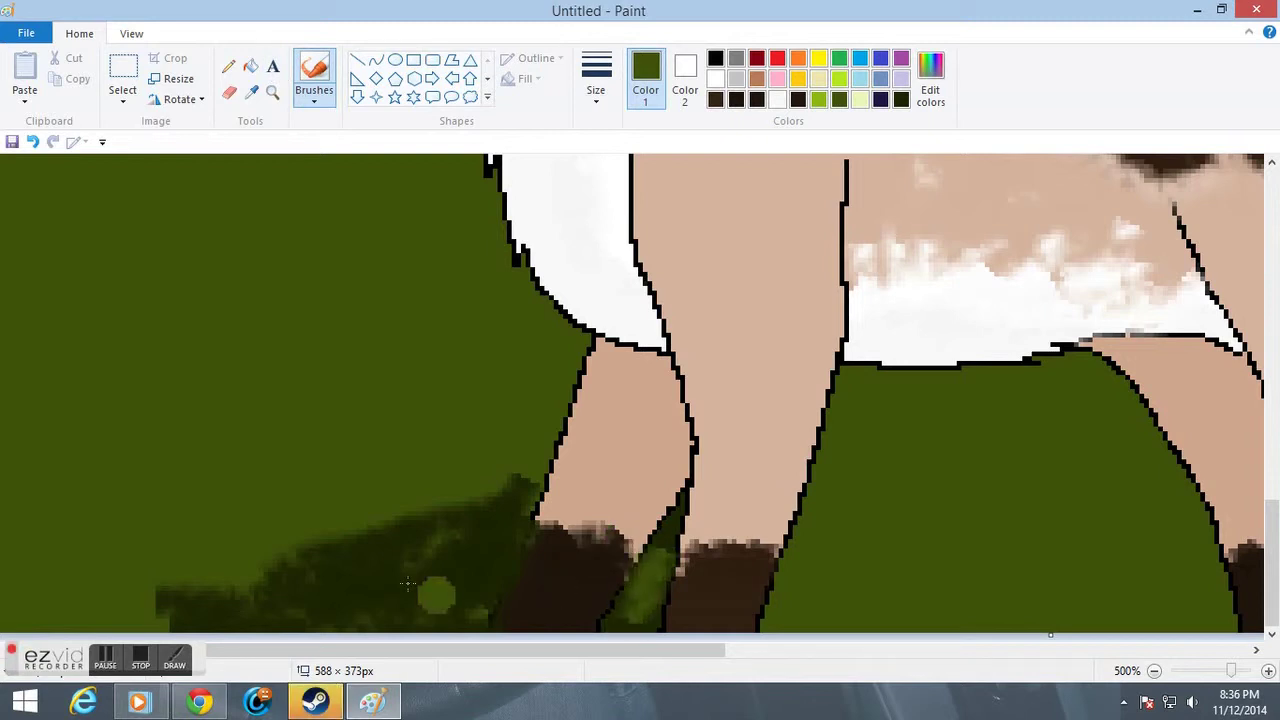
pyautogui.hotkey('ctrl', 'z')
pyautogui.click(250, 66)
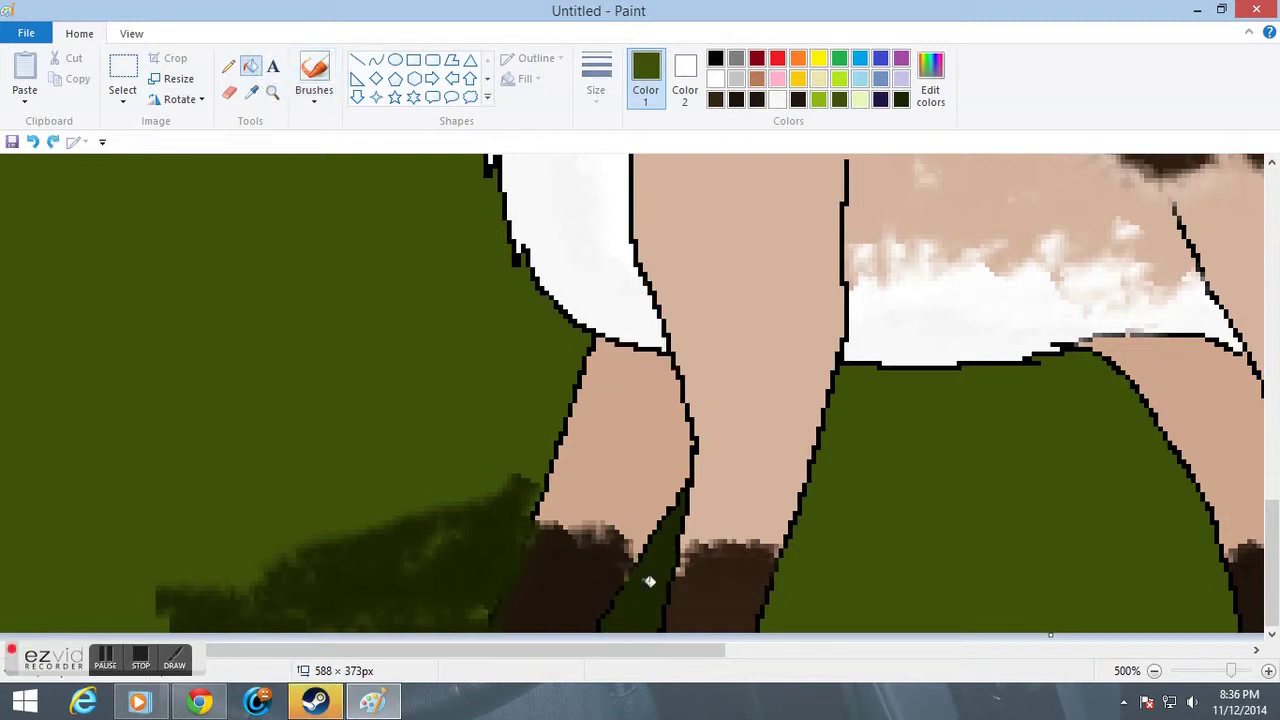
pyautogui.click(642, 588)
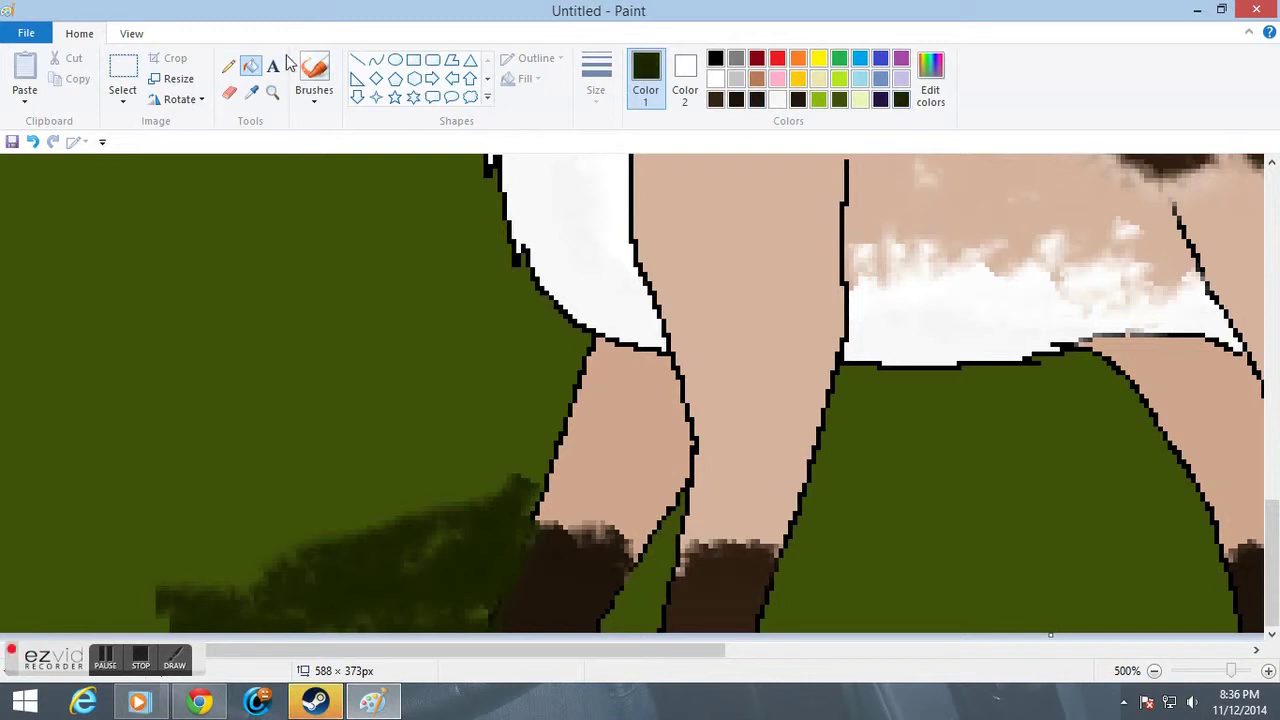
# Brush the dark green shadow between the front legs and across the ground beneath the belly up to the hind paws.
pyautogui.click(314, 70)
pyautogui.moveTo(664, 607)
pyautogui.mouseDown()
pyautogui.moveTo(632, 600)
pyautogui.moveTo(658, 530)
pyautogui.moveTo(659, 566)
pyautogui.moveTo(628, 585)
pyautogui.moveTo(612, 628)
pyautogui.mouseUp()
pyautogui.moveTo(812, 558)
pyautogui.mouseDown()
pyautogui.moveTo(1188, 566)
pyautogui.moveTo(1225, 610)
pyautogui.moveTo(950, 615)
pyautogui.moveTo(910, 545)
pyautogui.moveTo(984, 535)
pyautogui.moveTo(1140, 600)
pyautogui.moveTo(1135, 530)
pyautogui.moveTo(780, 595)
pyautogui.moveTo(840, 550)
pyautogui.moveTo(790, 585)
pyautogui.moveTo(1000, 620)
pyautogui.moveTo(1150, 620)
pyautogui.moveTo(883, 600)
pyautogui.mouseUp()
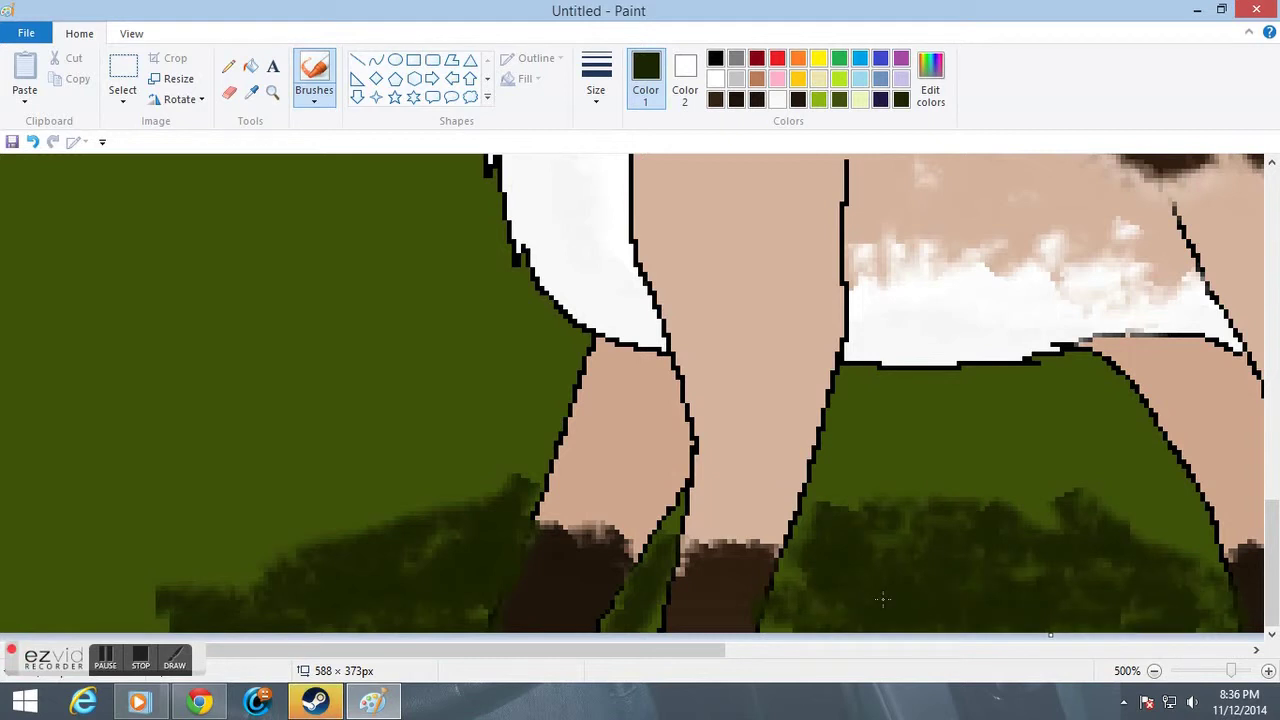
pyautogui.moveTo(806, 580)
pyautogui.mouseDown()
pyautogui.moveTo(805, 520)
pyautogui.moveTo(815, 610)
pyautogui.mouseUp()
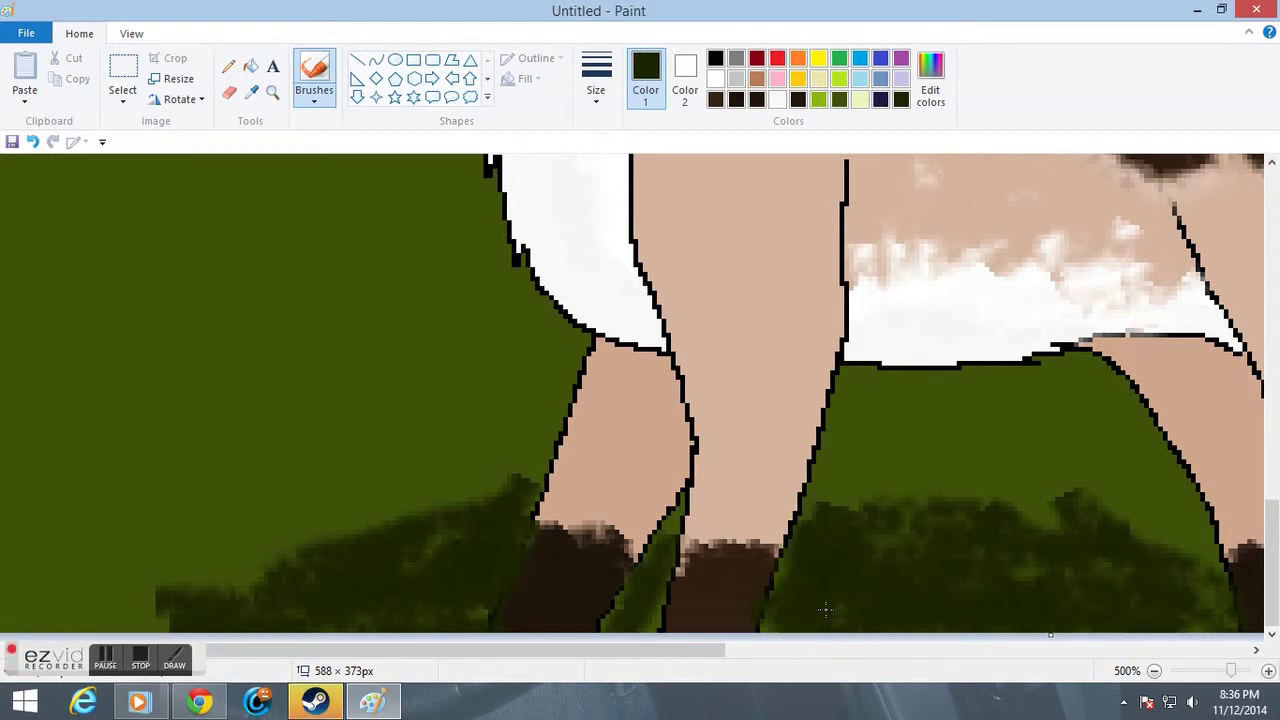
# Brush the dark green shadow on the ground behind the hind paws, curving it upward under the tail.
pyautogui.click(272, 92)
pyautogui.rightClick(575, 450)
pyautogui.rightClick(574, 460)
pyautogui.rightClick(571, 478)
pyautogui.click(691, 615)
pyautogui.click(642, 570)
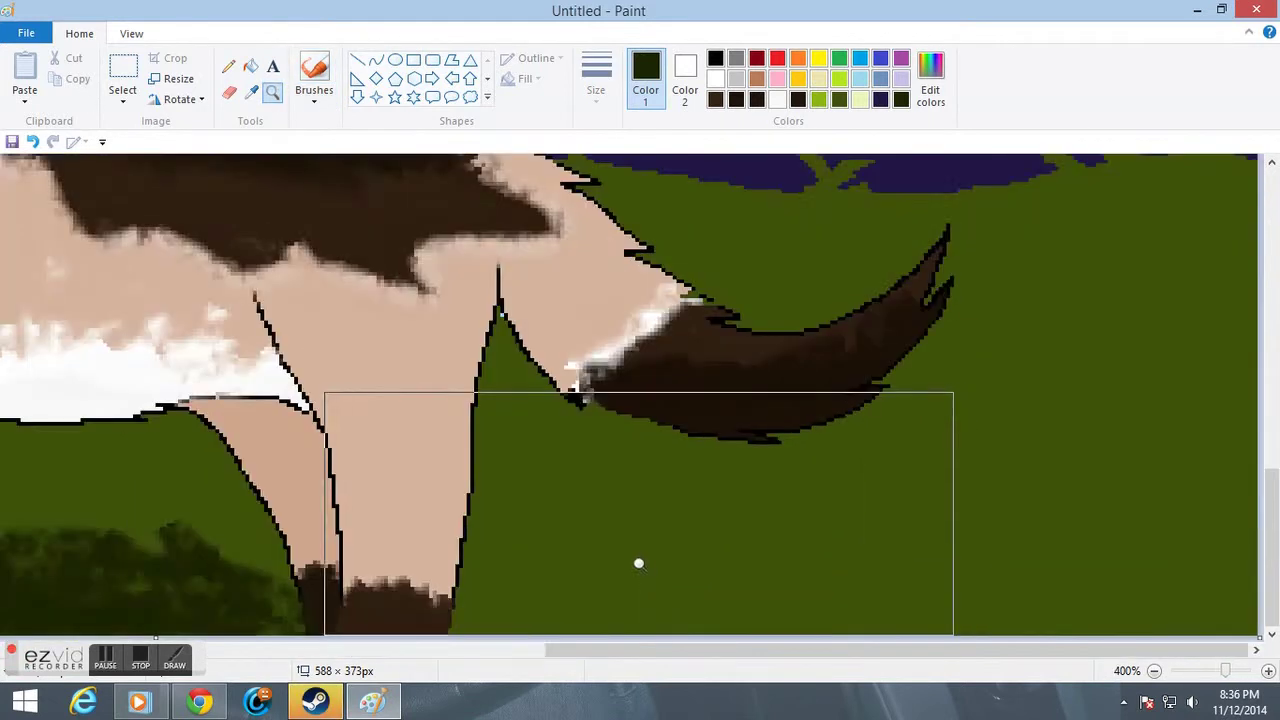
pyautogui.click(637, 563)
pyautogui.click(314, 70)
pyautogui.moveTo(263, 560); pyautogui.dragTo(720, 628)
pyautogui.moveTo(509, 643)
pyautogui.mouseDown()
pyautogui.moveTo(360, 605)
pyautogui.moveTo(329, 543)
pyautogui.moveTo(290, 600)
pyautogui.moveTo(525, 590)
pyautogui.mouseUp()
pyautogui.moveTo(637, 551)
pyautogui.mouseDown()
pyautogui.moveTo(773, 490)
pyautogui.moveTo(797, 576)
pyautogui.moveTo(702, 672)
pyautogui.moveTo(711, 639)
pyautogui.moveTo(810, 552)
pyautogui.moveTo(690, 668)
pyautogui.moveTo(679, 654)
pyautogui.moveTo(720, 600)
pyautogui.moveTo(732, 546)
pyautogui.moveTo(730, 577)
pyautogui.moveTo(767, 580)
pyautogui.moveTo(422, 652)
pyautogui.moveTo(564, 650)
pyautogui.moveTo(718, 533)
pyautogui.mouseUp()
pyautogui.moveTo(290, 600)
pyautogui.mouseDown()
pyautogui.moveTo(283, 612)
pyautogui.moveTo(260, 572)
pyautogui.moveTo(272, 541)
pyautogui.mouseUp()
# Darken the drawing colour to a near-black green and brush it over the ground shadow along all the paws.
pyautogui.click(928, 98)
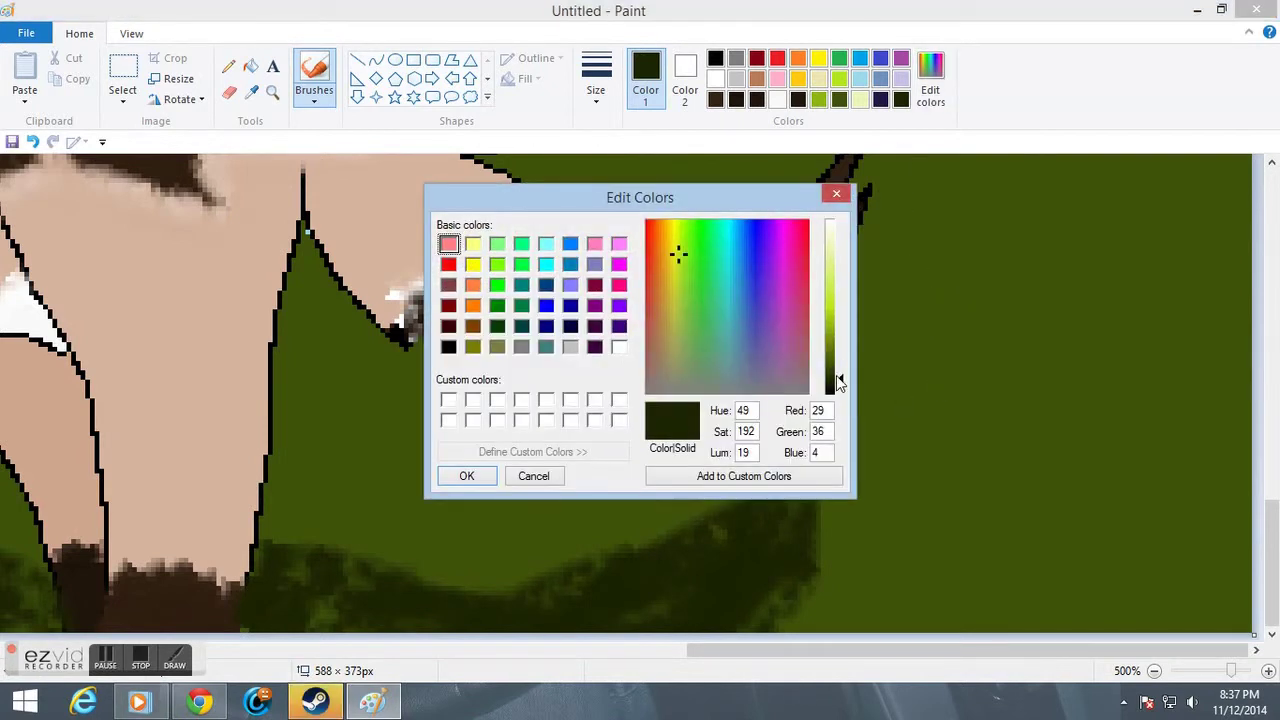
pyautogui.moveTo(836, 375); pyautogui.dragTo(838, 395)
pyautogui.click(466, 476)
pyautogui.moveTo(585, 620)
pyautogui.mouseDown()
pyautogui.moveTo(713, 527)
pyautogui.moveTo(777, 521)
pyautogui.moveTo(774, 568)
pyautogui.moveTo(644, 636)
pyautogui.moveTo(581, 610)
pyautogui.moveTo(481, 610)
pyautogui.moveTo(778, 475)
pyautogui.moveTo(770, 509)
pyautogui.moveTo(382, 616)
pyautogui.moveTo(312, 562)
pyautogui.moveTo(369, 563)
pyautogui.moveTo(378, 604)
pyautogui.moveTo(262, 624)
pyautogui.moveTo(253, 613)
pyautogui.moveTo(334, 622)
pyautogui.mouseUp()
pyautogui.moveTo(857, 652); pyautogui.dragTo(454, 680)
pyautogui.moveTo(829, 569)
pyautogui.mouseDown()
pyautogui.moveTo(763, 532)
pyautogui.moveTo(518, 508)
pyautogui.moveTo(470, 532)
pyautogui.moveTo(510, 583)
pyautogui.moveTo(441, 604)
pyautogui.moveTo(830, 637)
pyautogui.moveTo(766, 613)
pyautogui.moveTo(581, 594)
pyautogui.moveTo(860, 639)
pyautogui.moveTo(463, 580)
pyautogui.mouseUp()
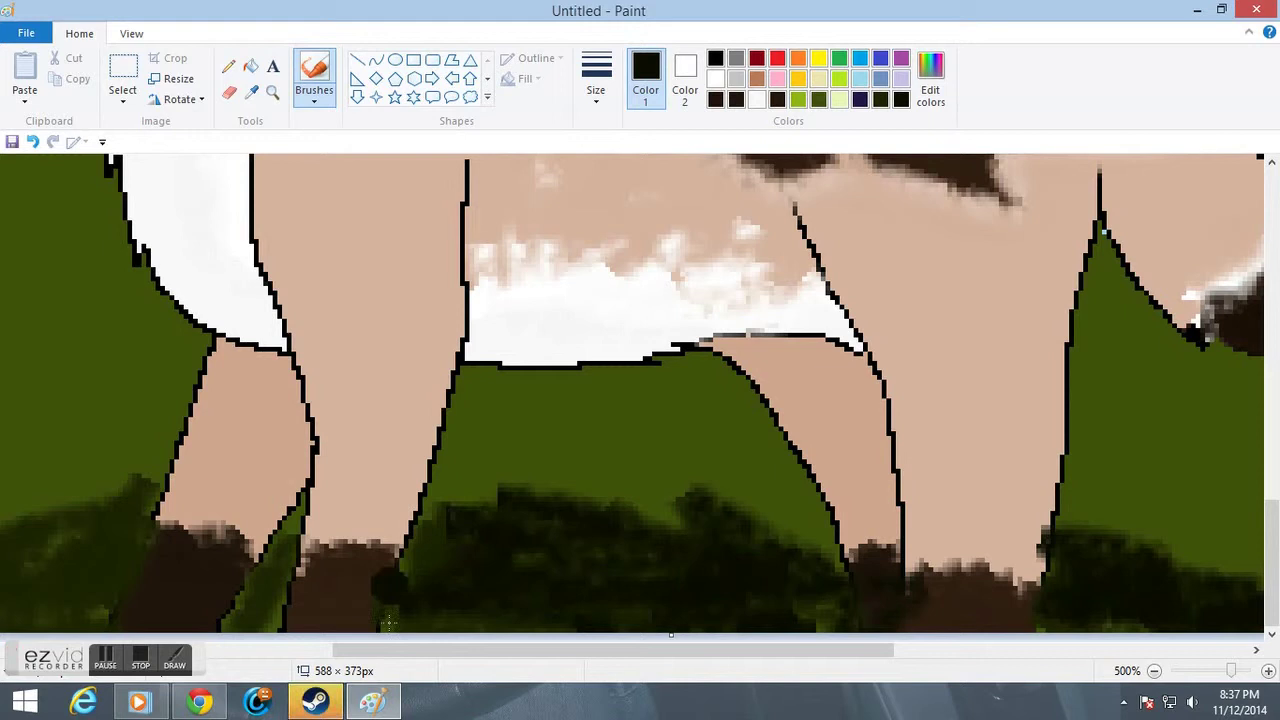
pyautogui.moveTo(405, 651); pyautogui.dragTo(278, 650)
pyautogui.moveTo(229, 543)
pyautogui.mouseDown()
pyautogui.moveTo(258, 597)
pyautogui.moveTo(60, 569)
pyautogui.moveTo(386, 571)
pyautogui.moveTo(247, 571)
pyautogui.moveTo(290, 620)
pyautogui.moveTo(440, 565)
pyautogui.moveTo(445, 610)
pyautogui.moveTo(640, 560)
pyautogui.moveTo(622, 590)
pyautogui.mouseUp()
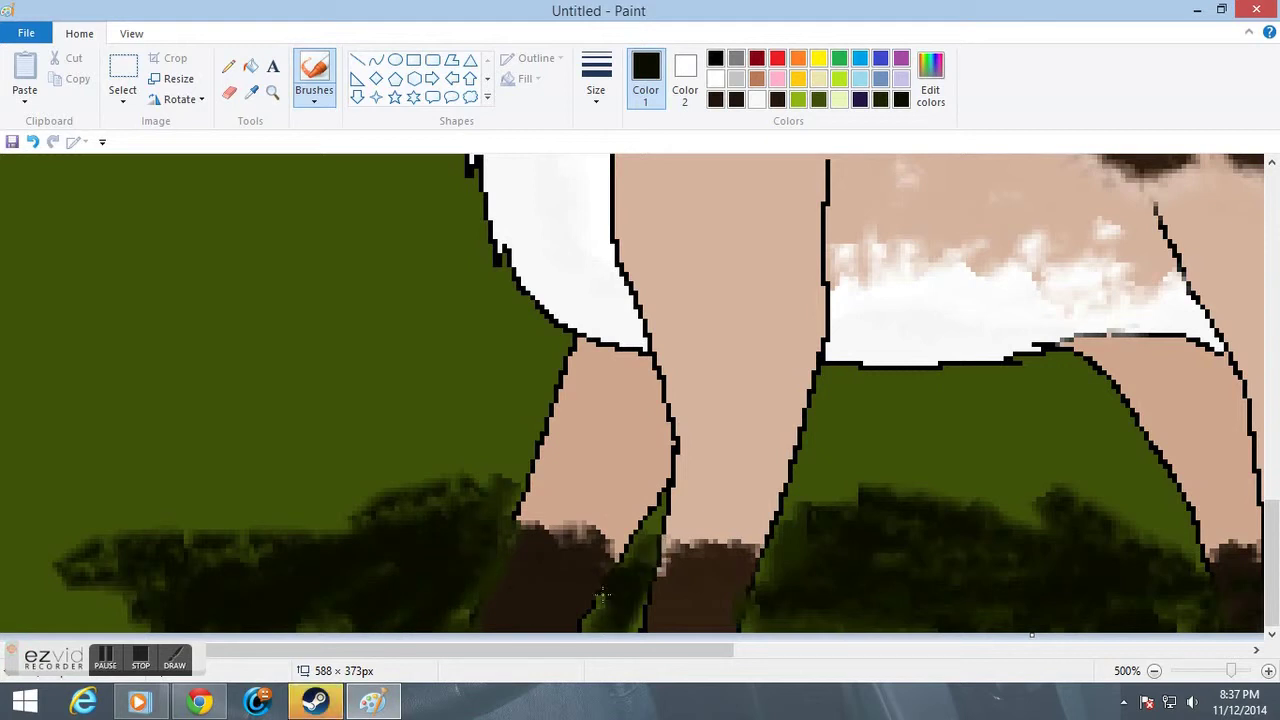
# Examine the ground shadow in the whole picture and close up around the front legs.
pyautogui.click(276, 95)
pyautogui.rightClick(477, 361)
pyautogui.rightClick(475, 363)
pyautogui.rightClick(465, 375)
pyautogui.rightClick(445, 399)
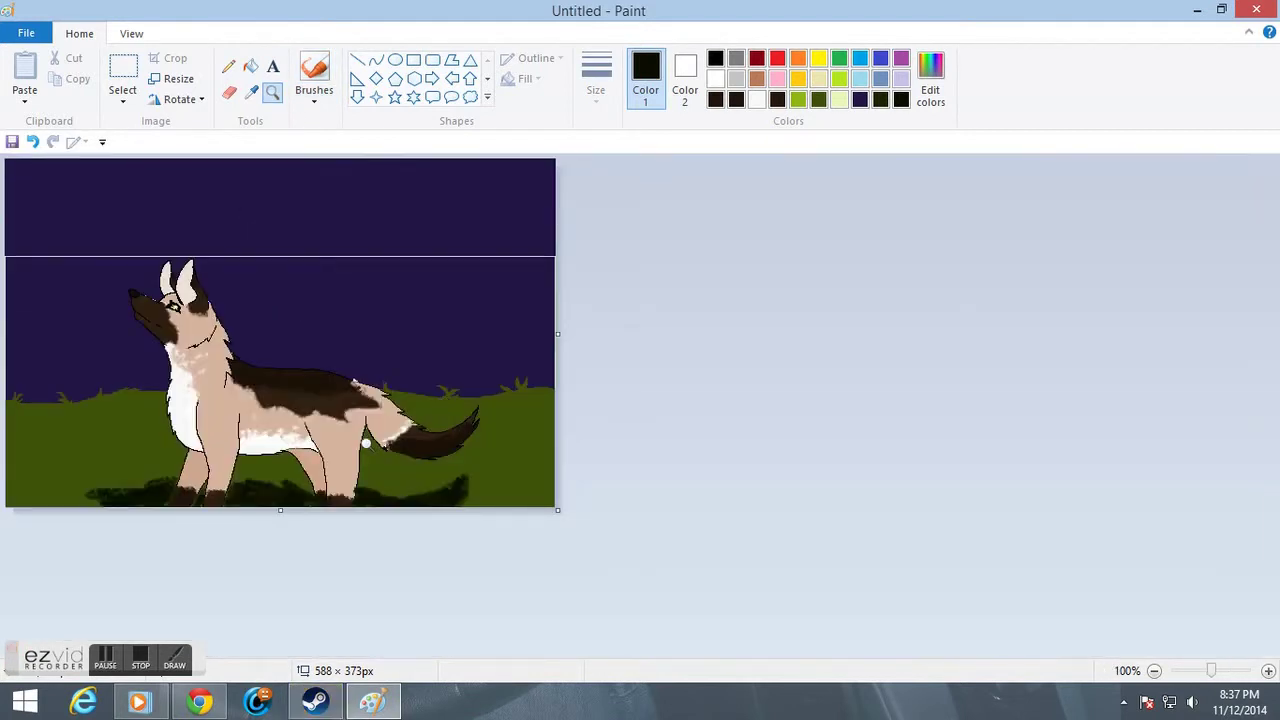
pyautogui.click(361, 444)
pyautogui.click(366, 584)
pyautogui.click(366, 584)
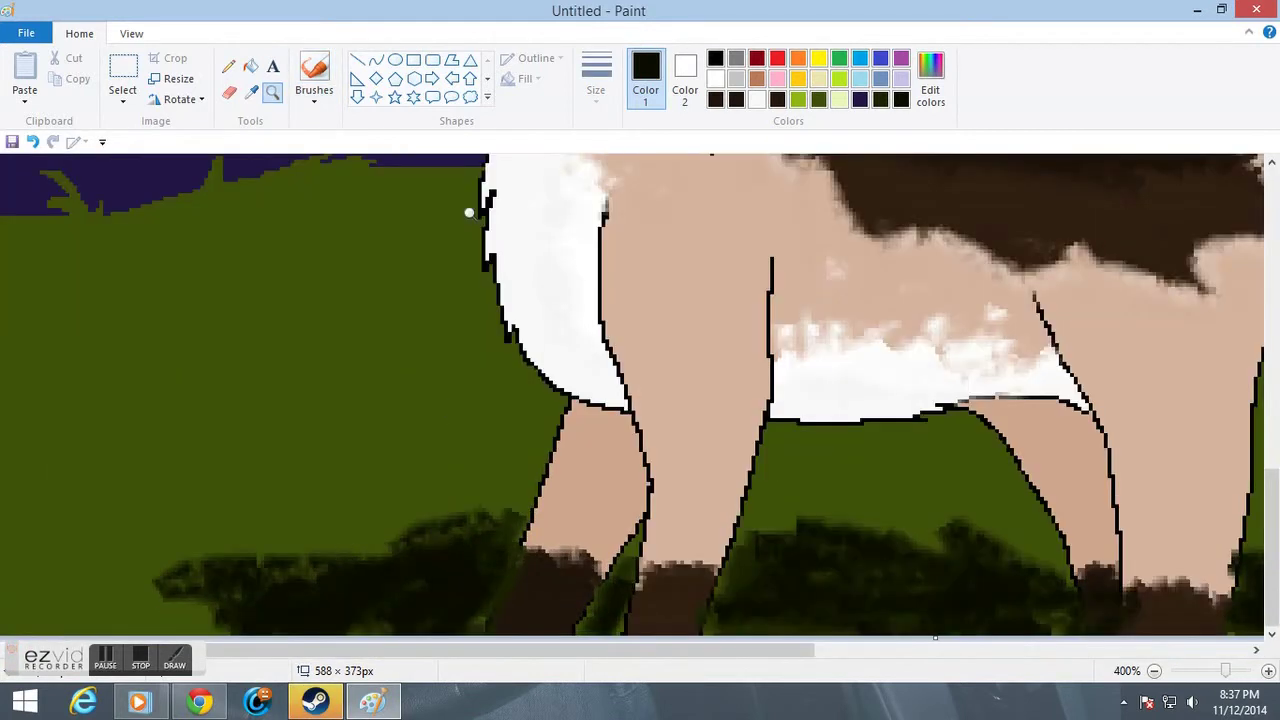
# Try drawing a small oval in the sky in front of the dog using the sampled ground green, and undo it.
pyautogui.click(251, 91)
pyautogui.click(314, 271)
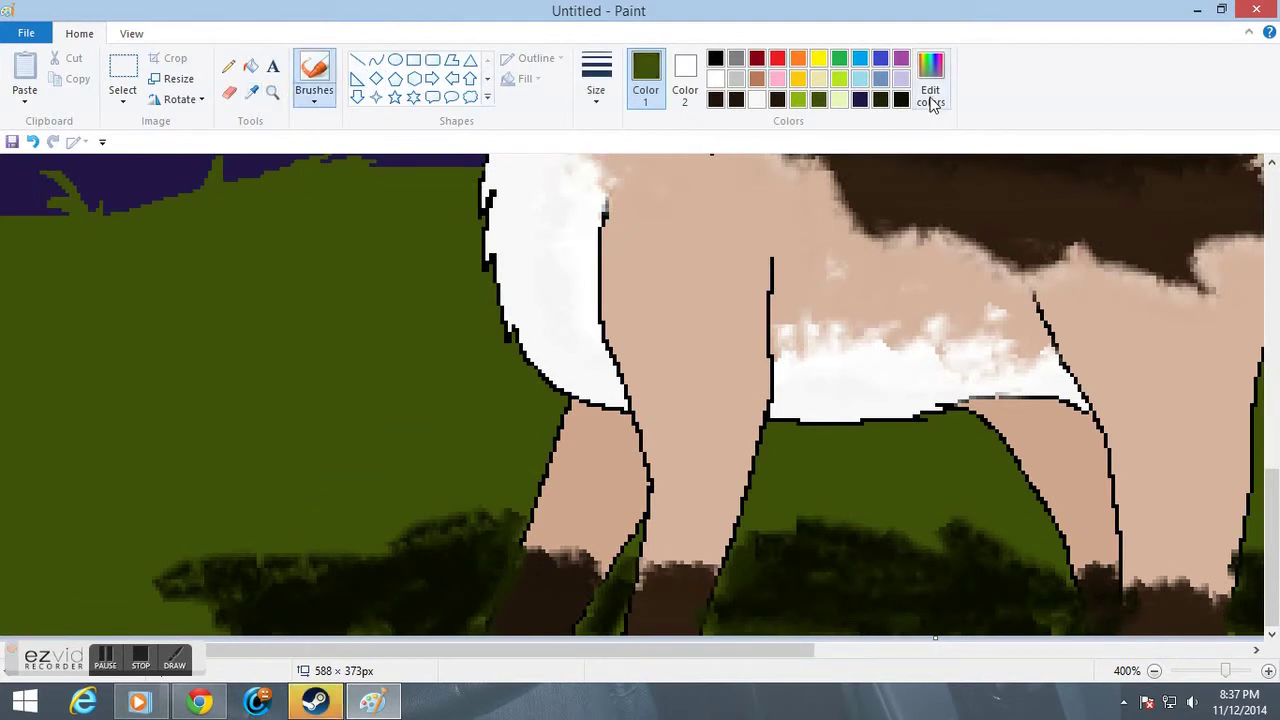
pyautogui.scroll(5, 276, 282)
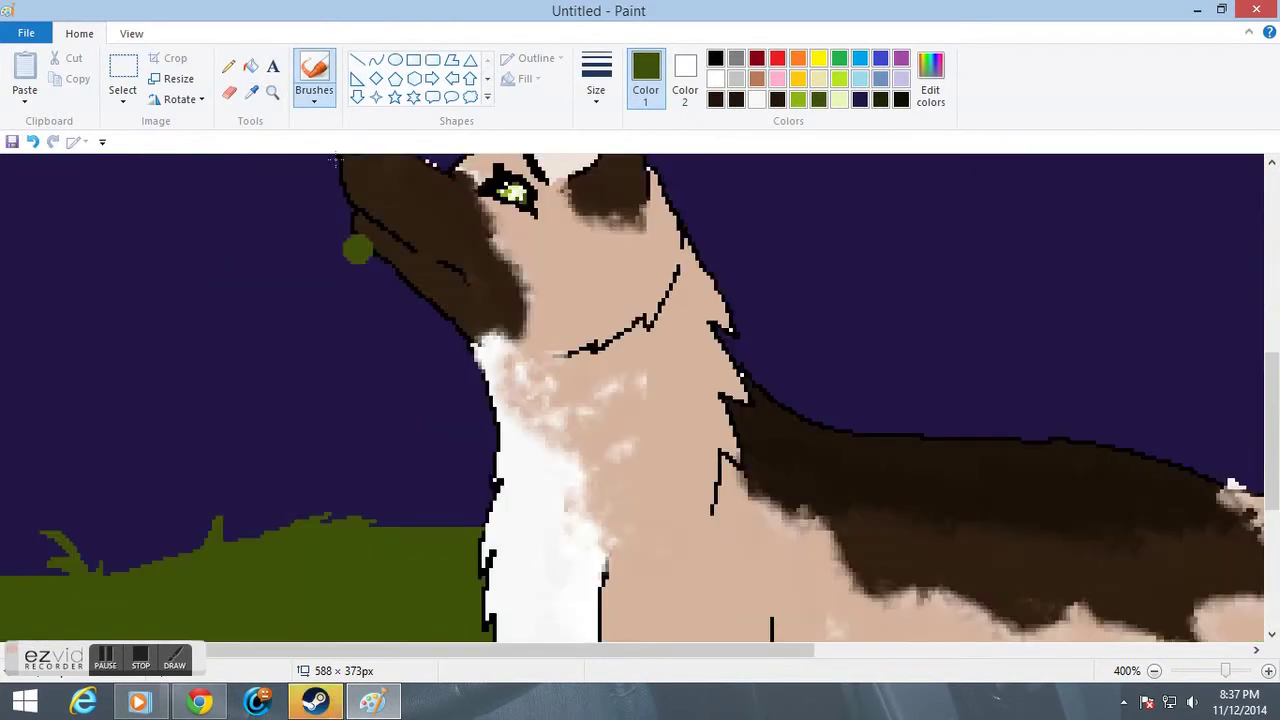
pyautogui.click(272, 91)
pyautogui.rightClick(276, 250)
pyautogui.rightClick(20, 223)
pyautogui.click(191, 243)
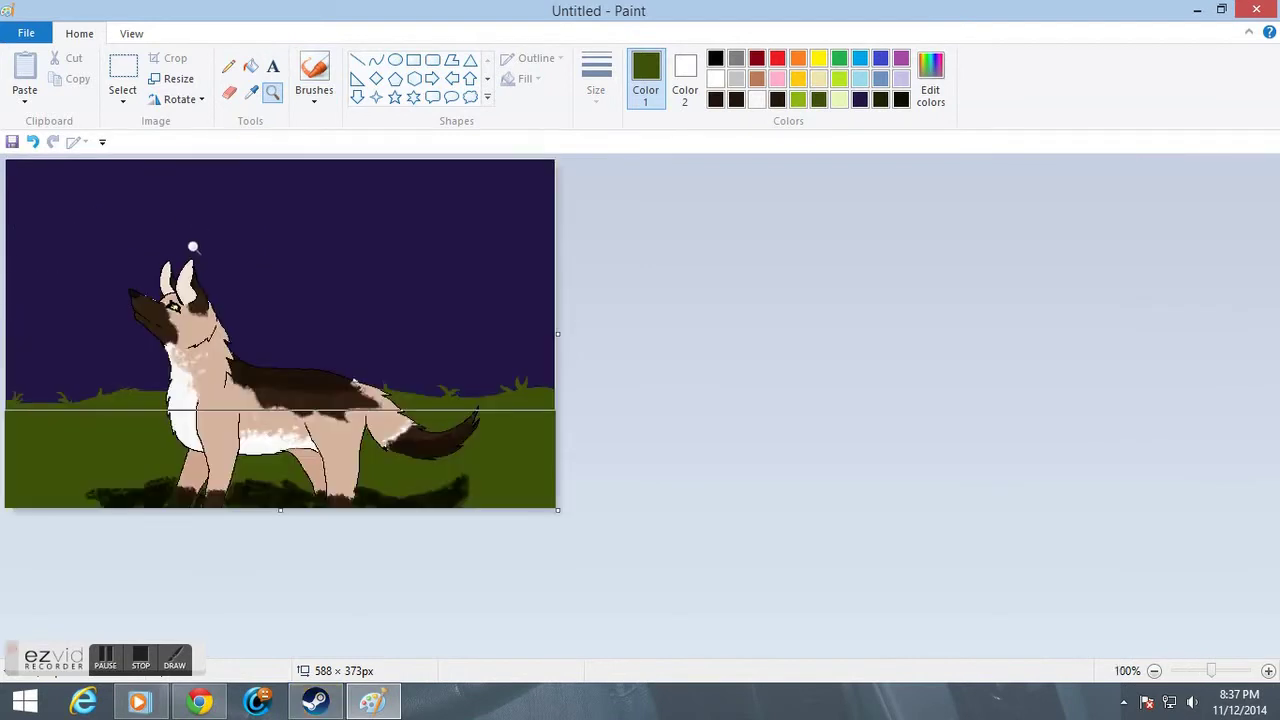
pyautogui.click(126, 316)
pyautogui.click(36, 262)
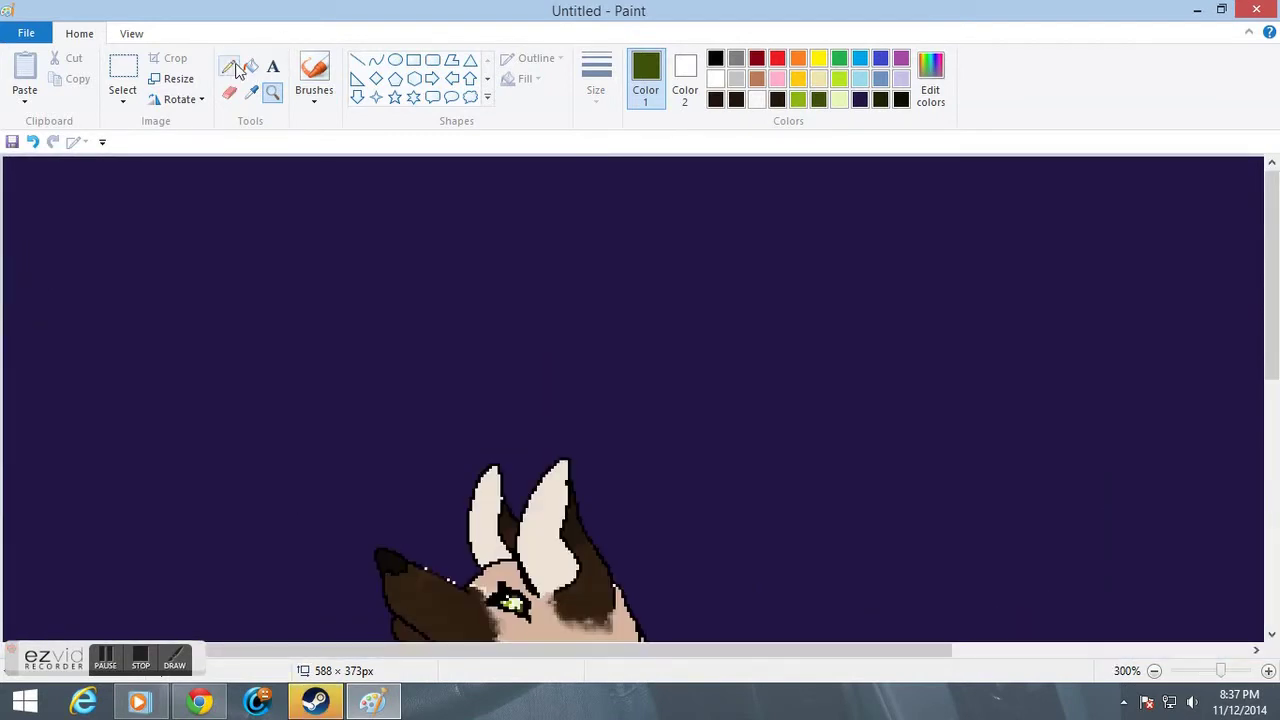
pyautogui.click(395, 59)
pyautogui.moveTo(213, 249); pyautogui.dragTo(186, 285)
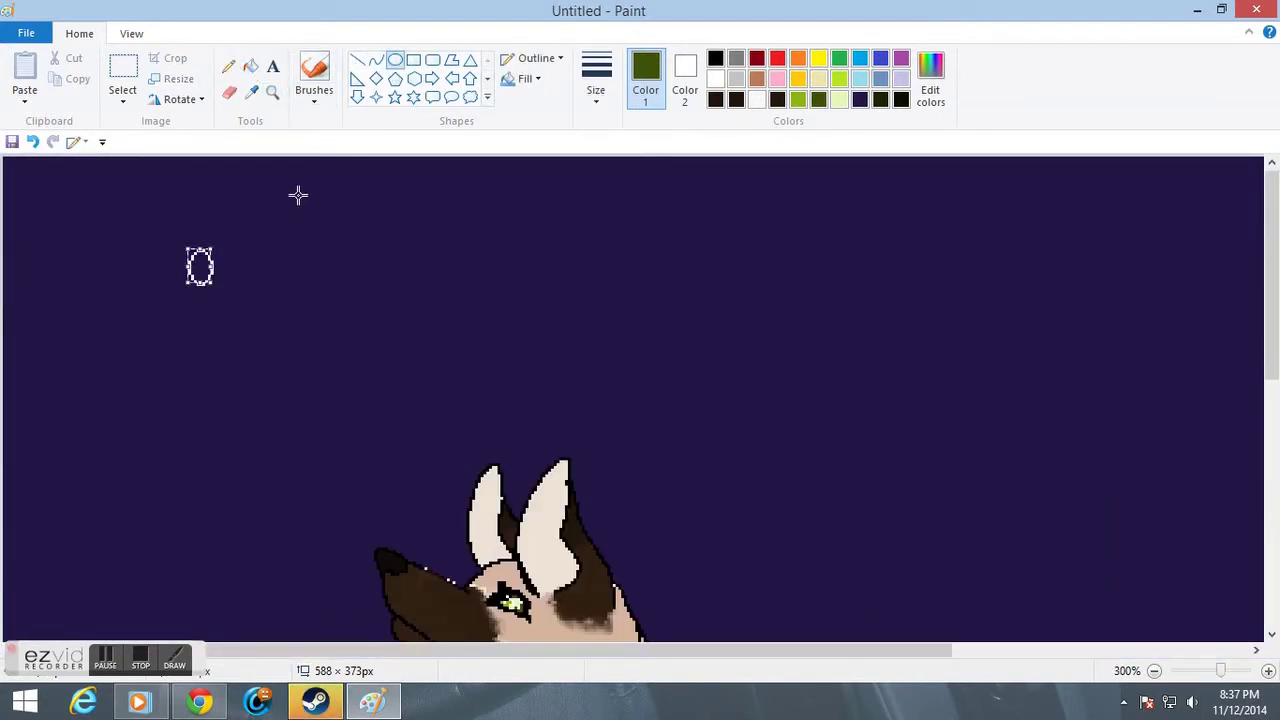
pyautogui.hotkey('ctrl', 'z')
# Sample the sky's indigo, mix a darker, less saturated shade of it, and fill the sky with that colour.
pyautogui.click(272, 91)
pyautogui.rightClick(97, 300)
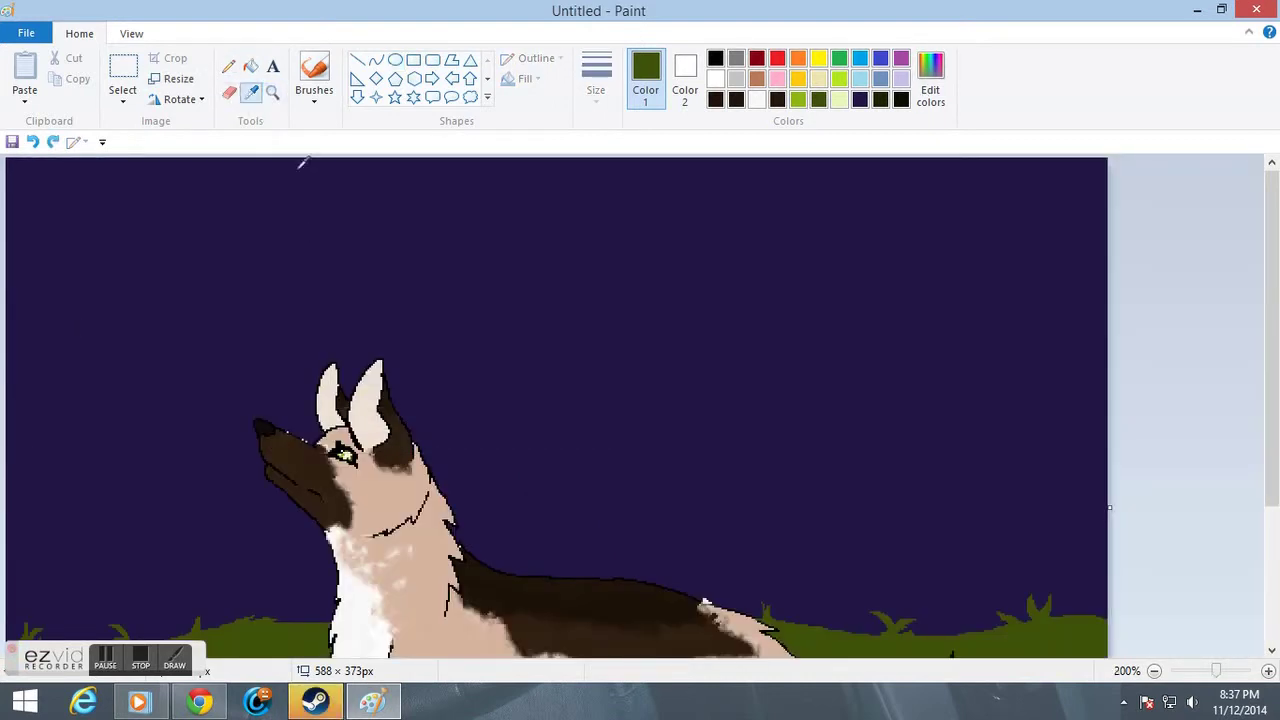
pyautogui.click(380, 245)
pyautogui.click(930, 80)
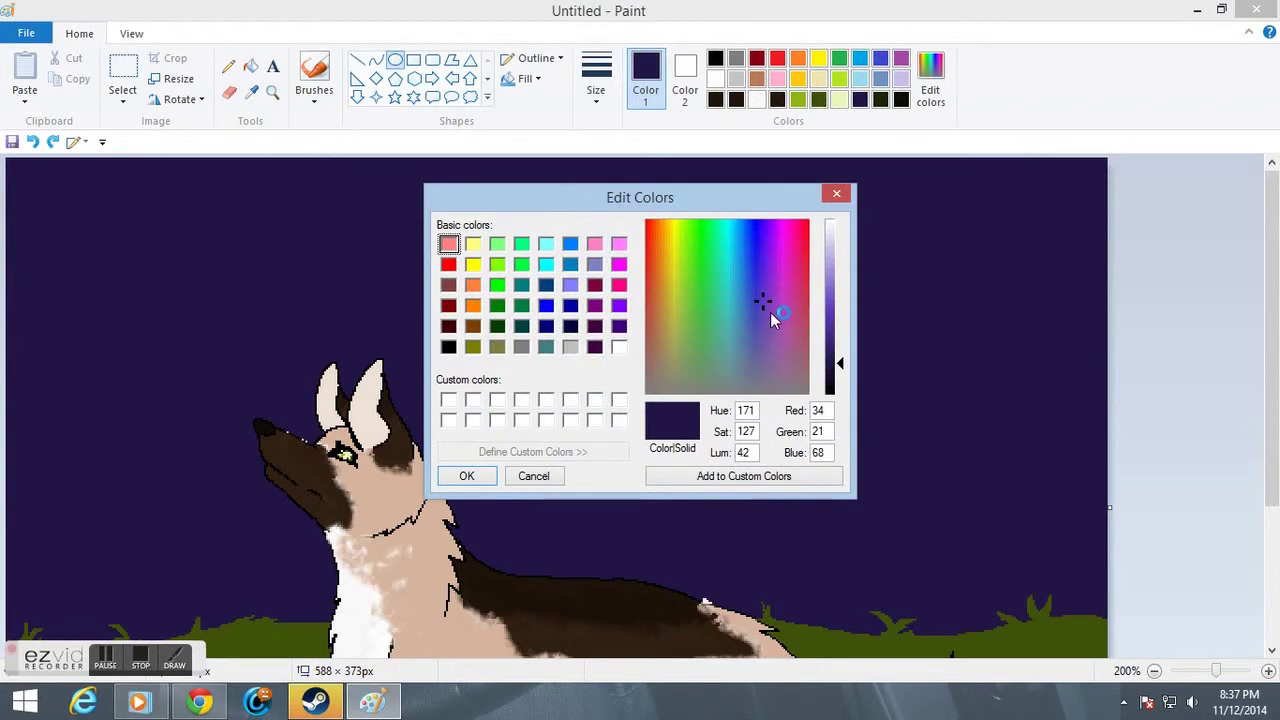
pyautogui.moveTo(761, 289); pyautogui.dragTo(770, 322)
pyautogui.click(840, 382)
pyautogui.click(456, 480)
pyautogui.click(250, 65)
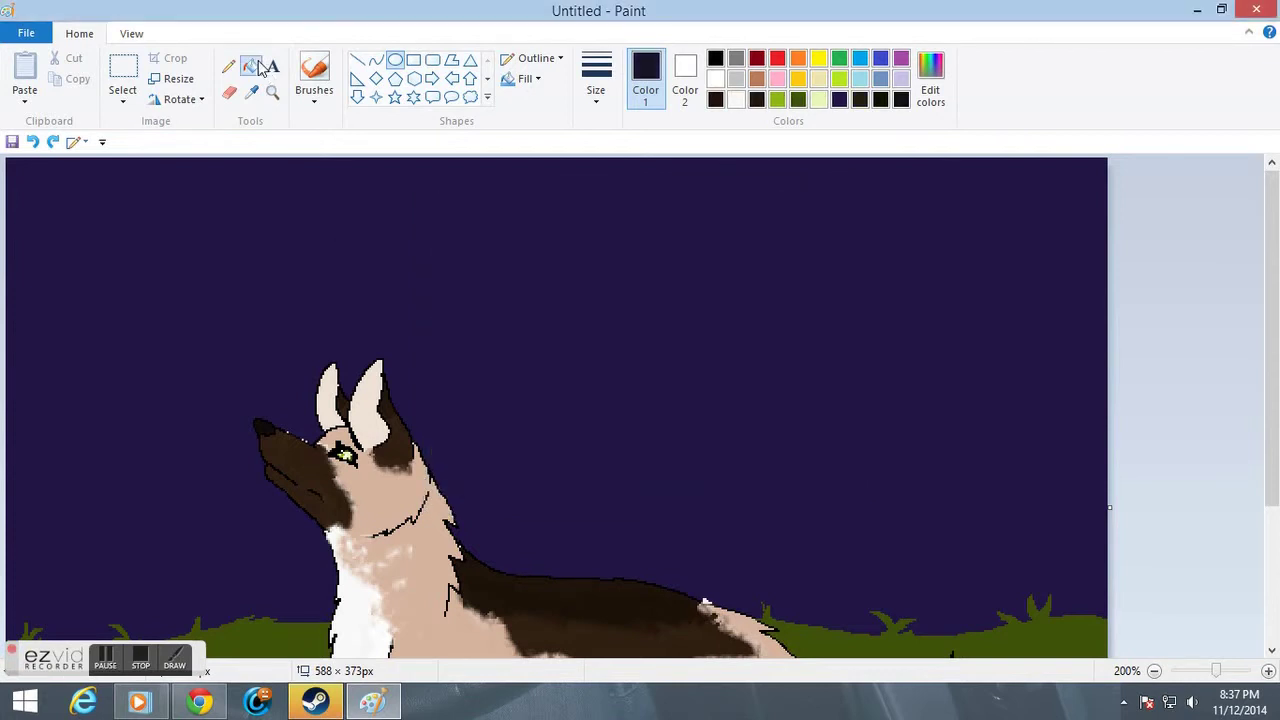
pyautogui.click(423, 314)
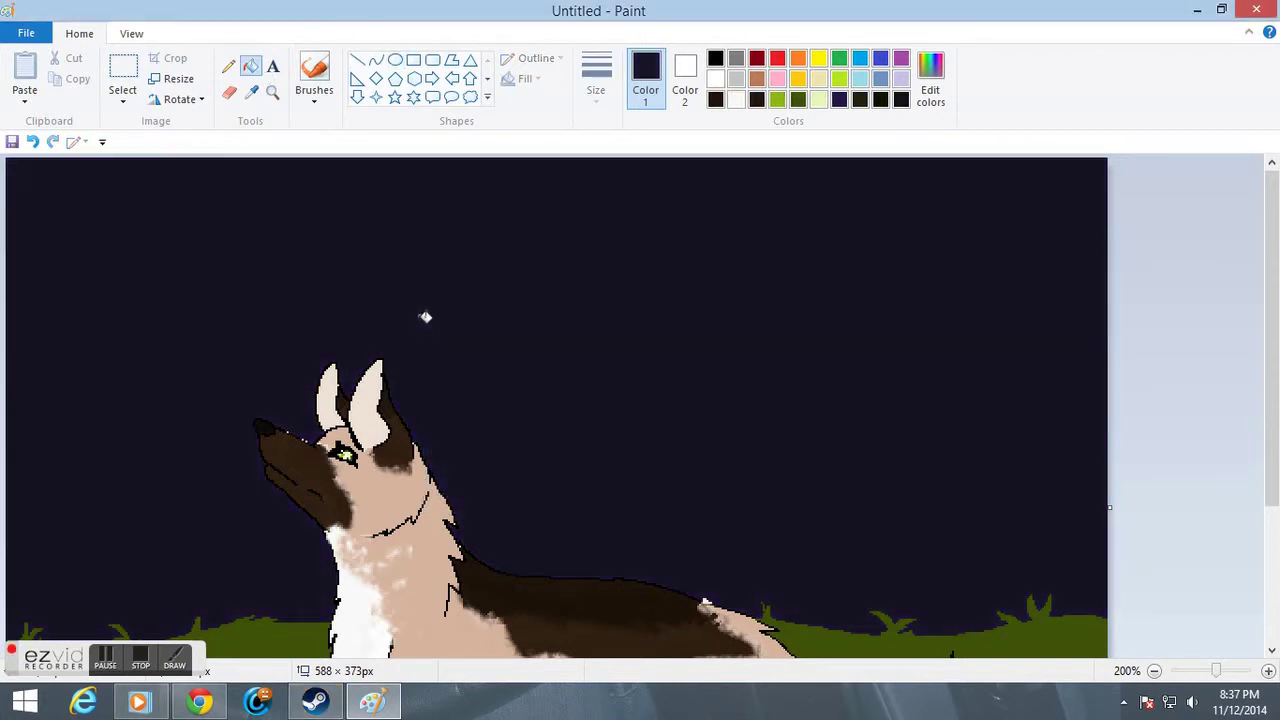
# Mix a slightly bluer dark indigo (red 18, green 15, blue 38) and refill the night sky with it.
pyautogui.click(272, 92)
pyautogui.rightClick(426, 263)
pyautogui.click(343, 309)
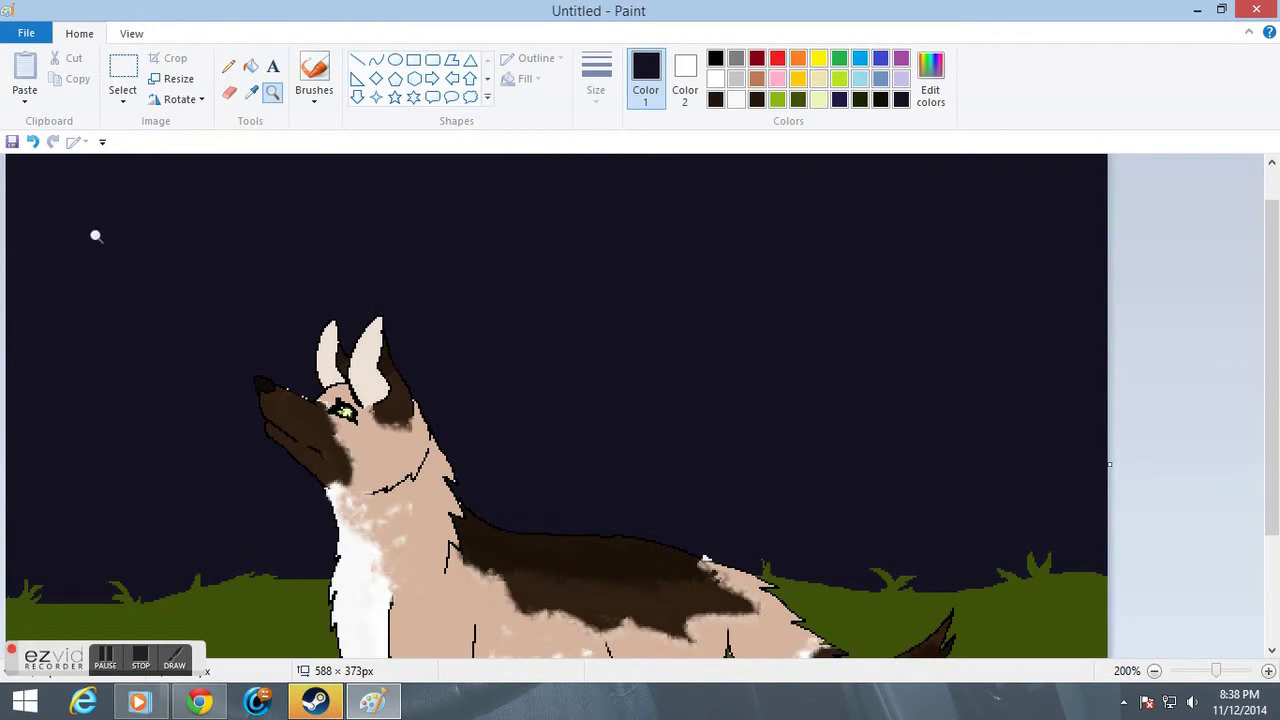
pyautogui.click(935, 95)
pyautogui.moveTo(757, 343); pyautogui.dragTo(759, 315)
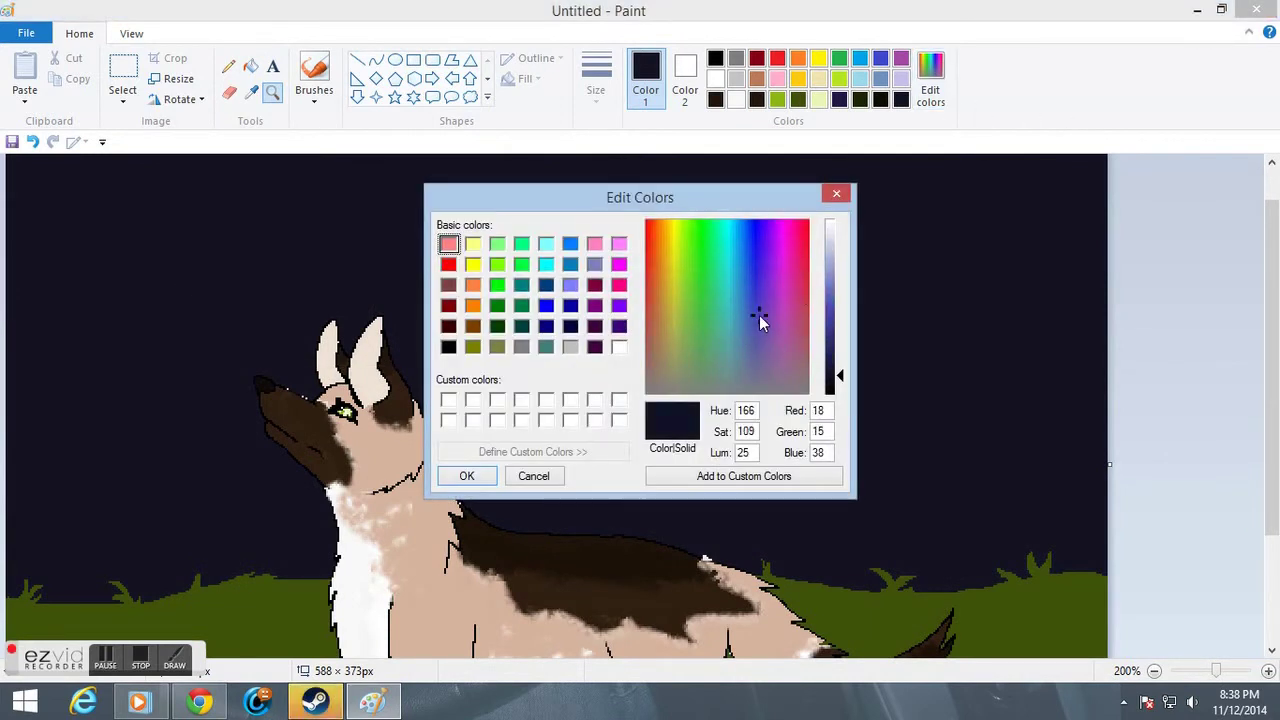
pyautogui.click(464, 477)
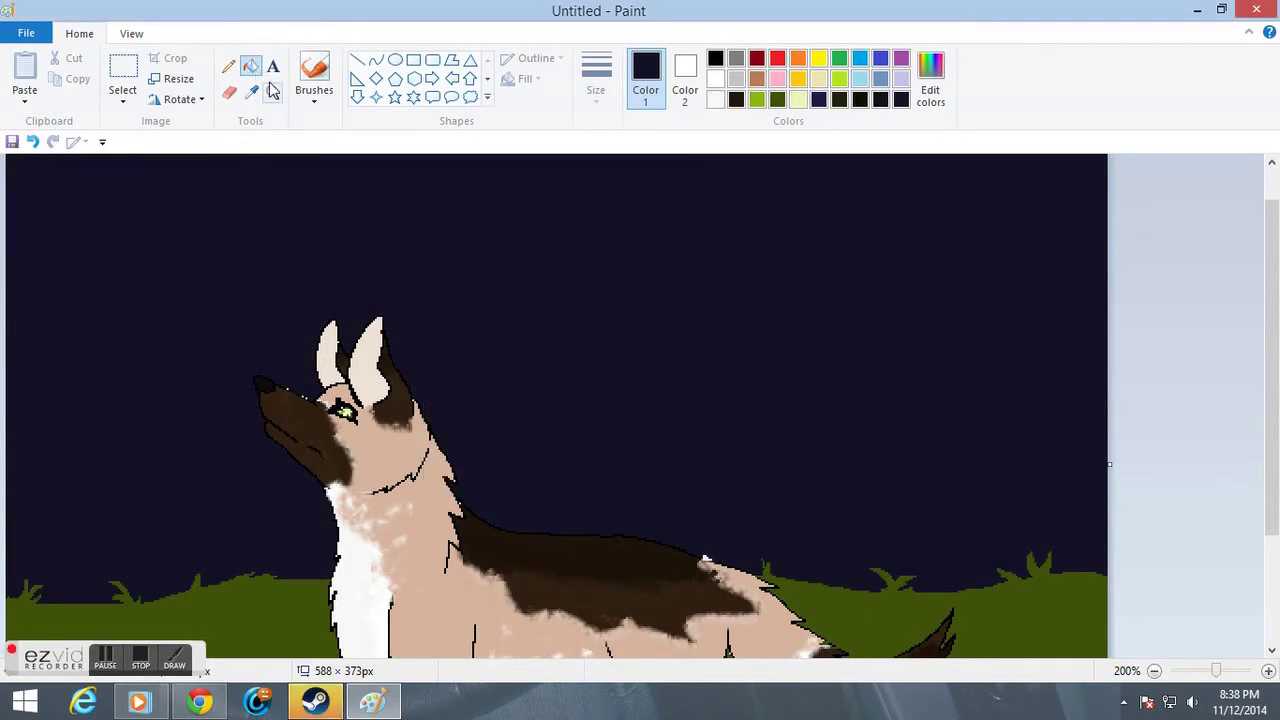
# Draw a large white circle outline for the moon in the sky's upper-left corner, partly cut off by the picture's edge.
pyautogui.click(395, 60)
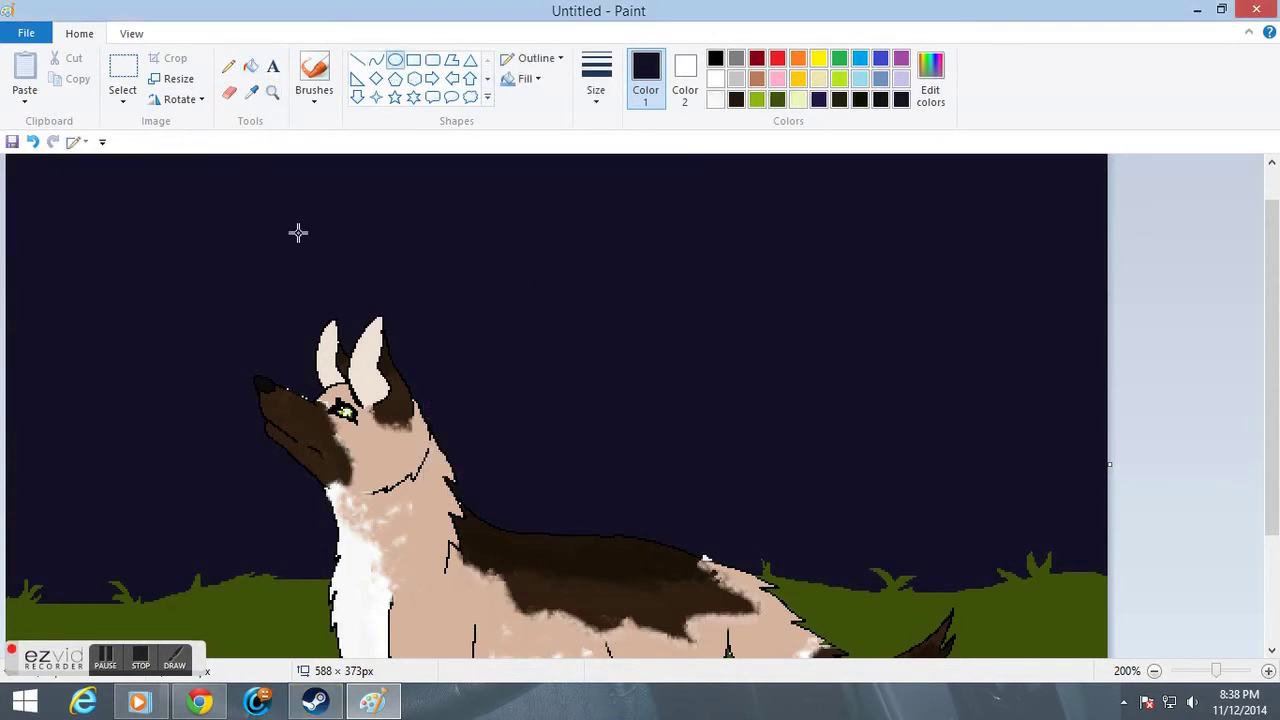
pyautogui.moveTo(187, 204); pyautogui.dragTo(6, 414)
pyautogui.moveTo(187, 307); pyautogui.dragTo(245, 307)
pyautogui.moveTo(128, 312); pyautogui.dragTo(64, 223)
pyautogui.click(220, 206)
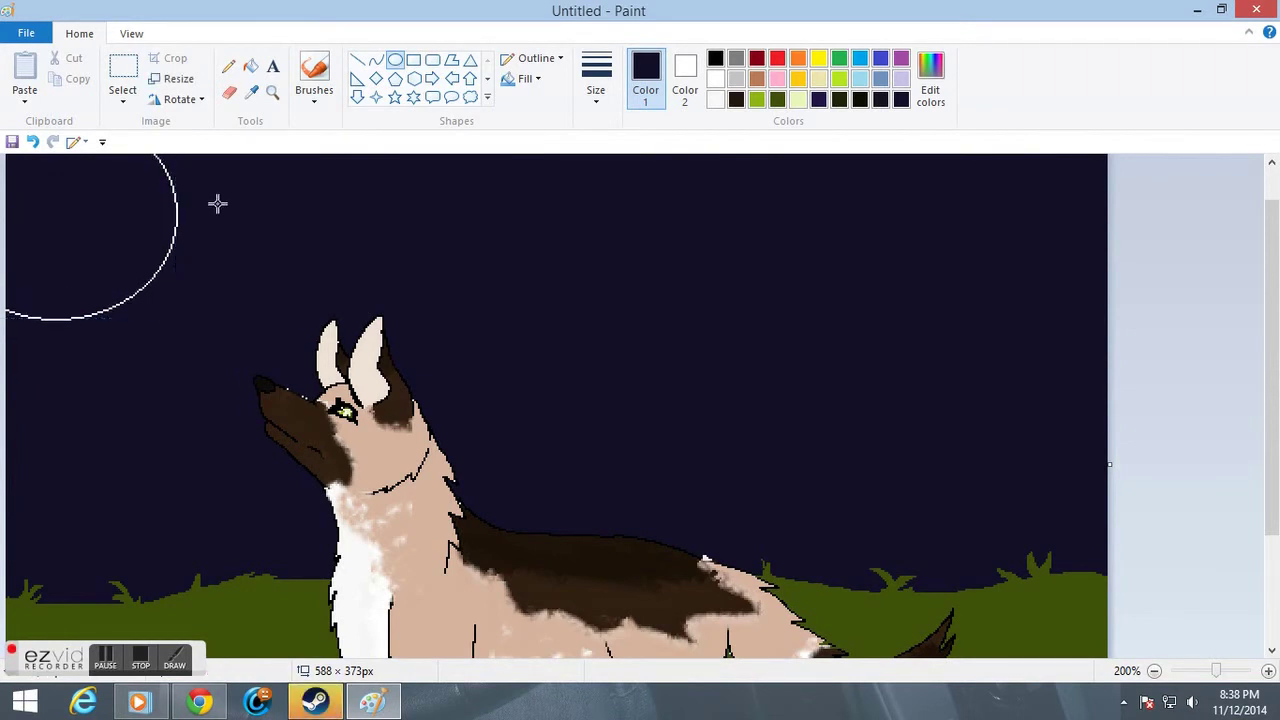
# Fill the inside of the moon outline with white.
pyautogui.click(272, 93)
pyautogui.rightClick(174, 381)
pyautogui.rightClick(174, 381)
pyautogui.click(118, 265)
pyautogui.click(118, 264)
pyautogui.click(111, 288)
pyautogui.click(103, 317)
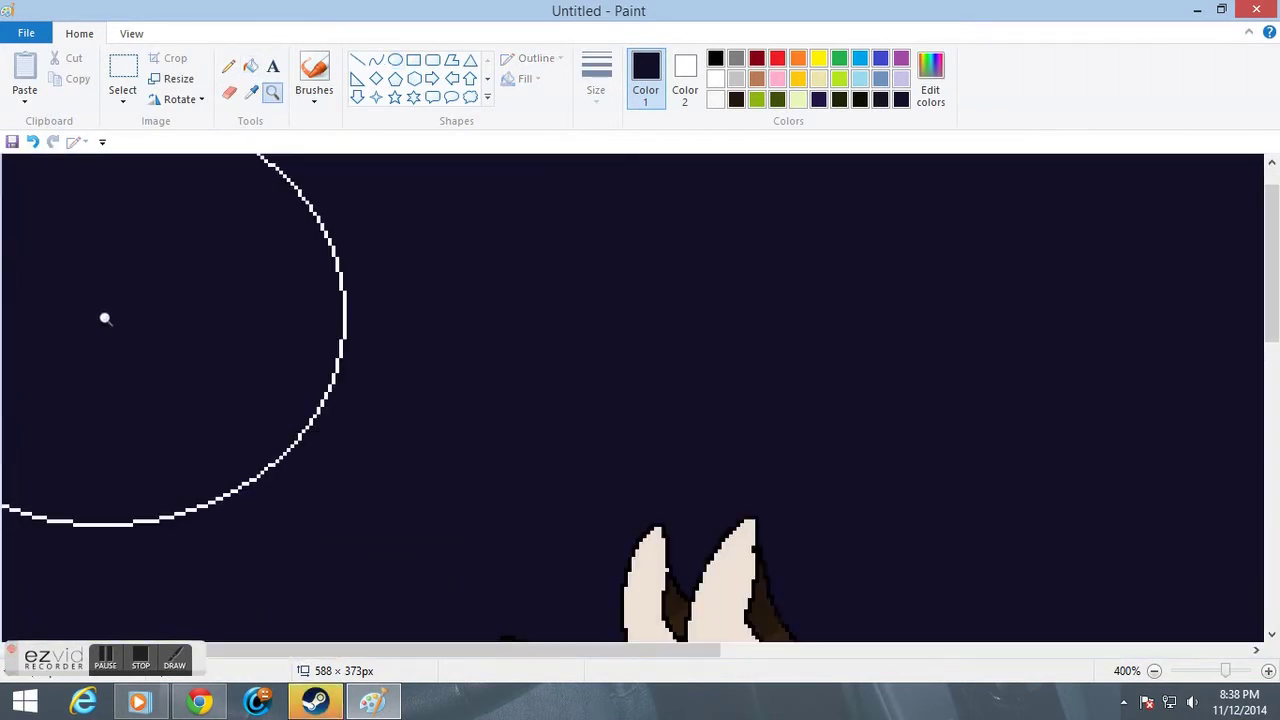
pyautogui.click(98, 335)
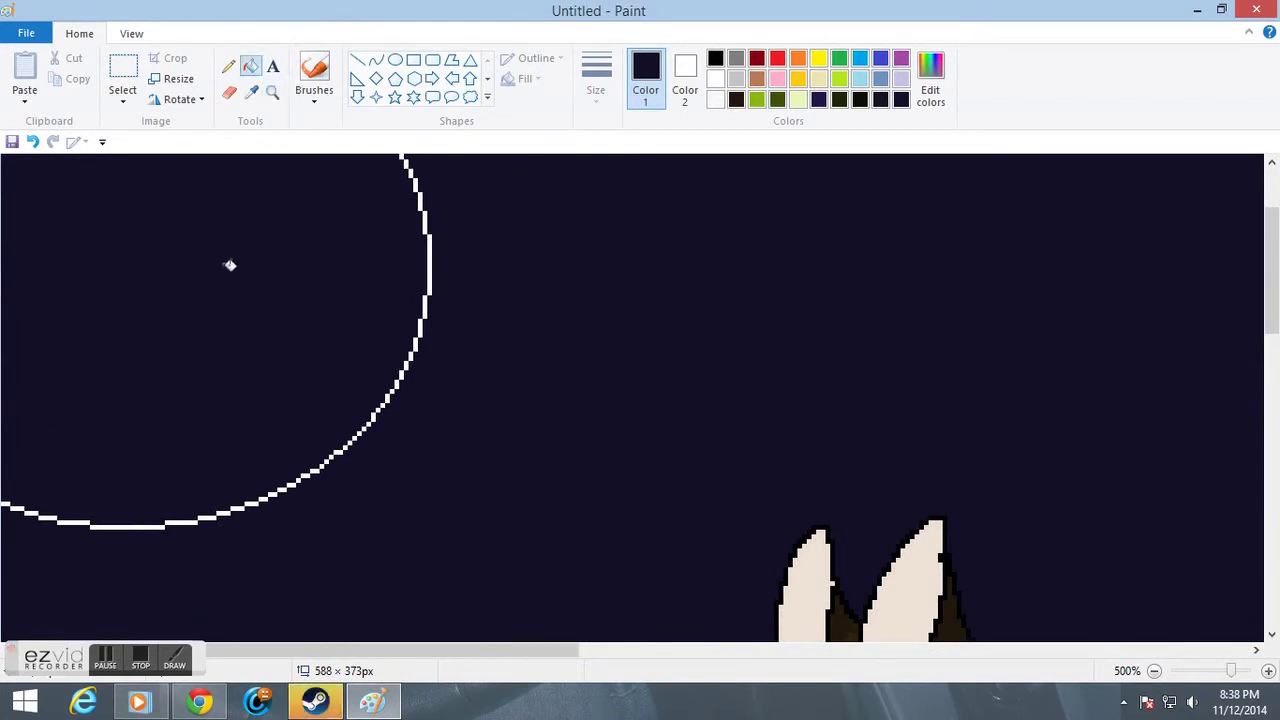
pyautogui.click(229, 265)
# Sample the moon's white and darken it to a medium grey for the craters.
pyautogui.scroll(2, 386, 329)
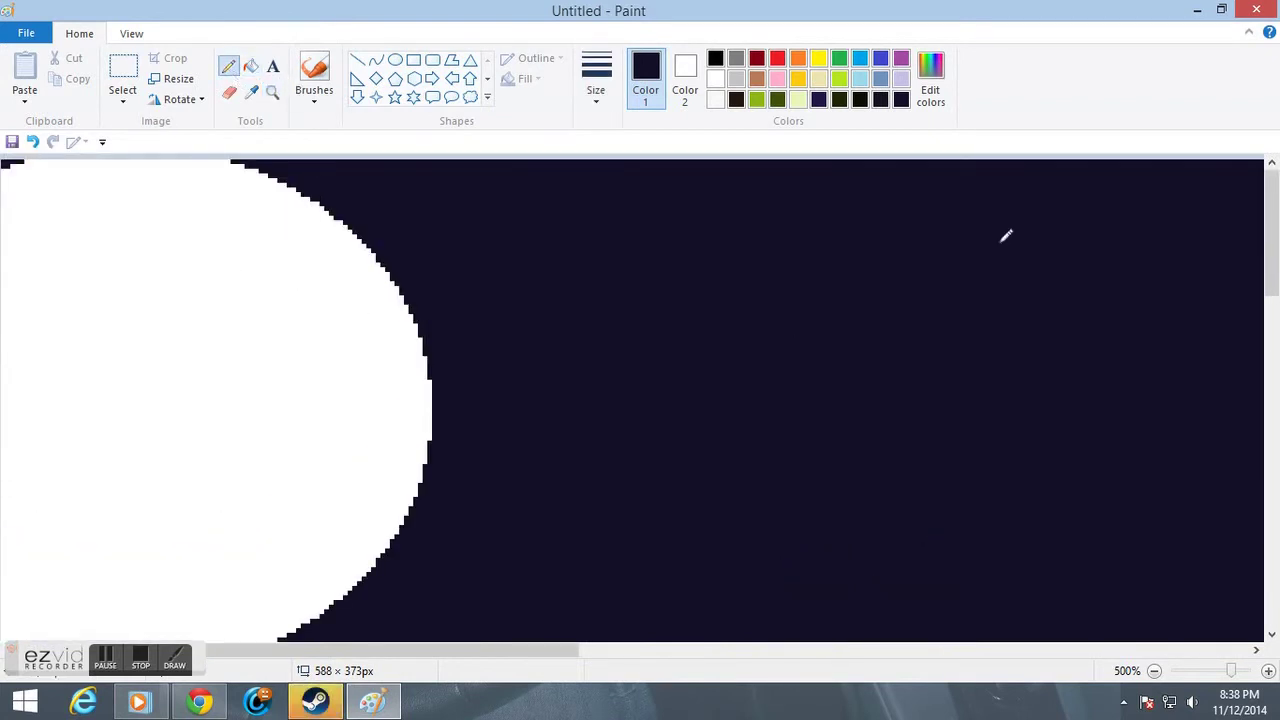
pyautogui.click(925, 75)
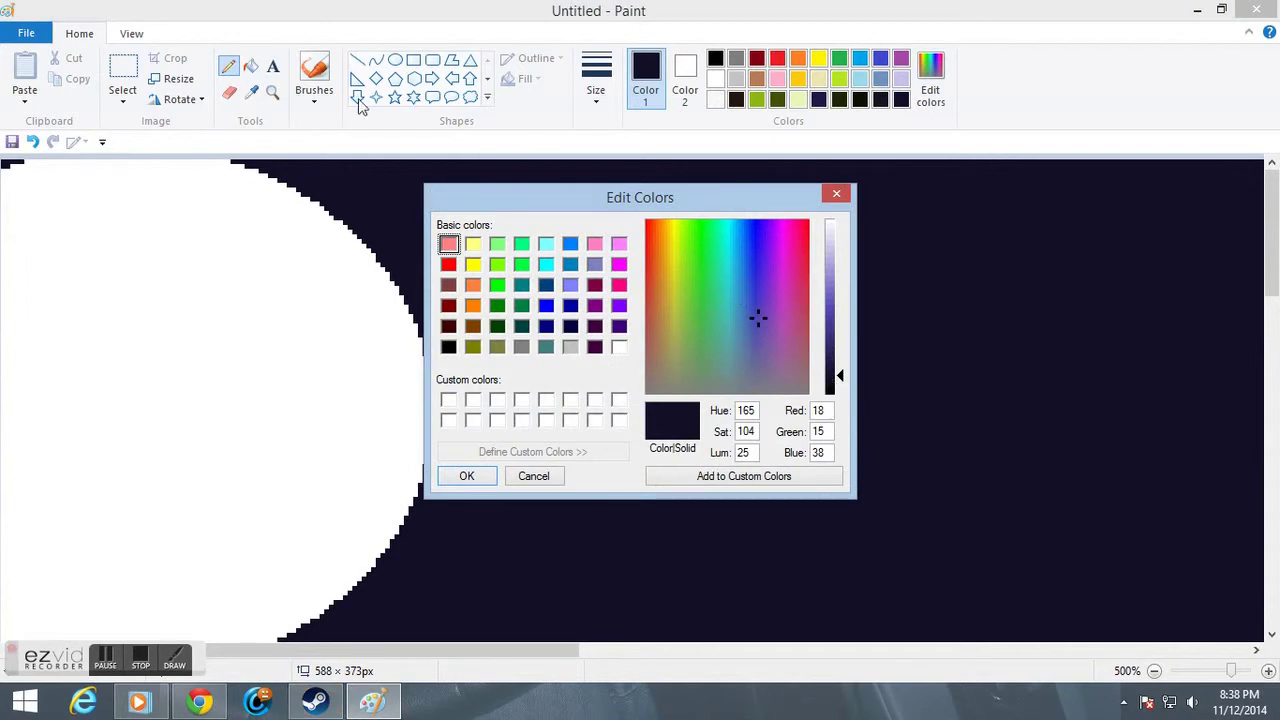
pyautogui.click(254, 93)
pyautogui.click(533, 476)
pyautogui.click(252, 92)
pyautogui.click(274, 229)
pyautogui.click(930, 78)
pyautogui.moveTo(845, 235); pyautogui.dragTo(835, 297)
pyautogui.click(466, 476)
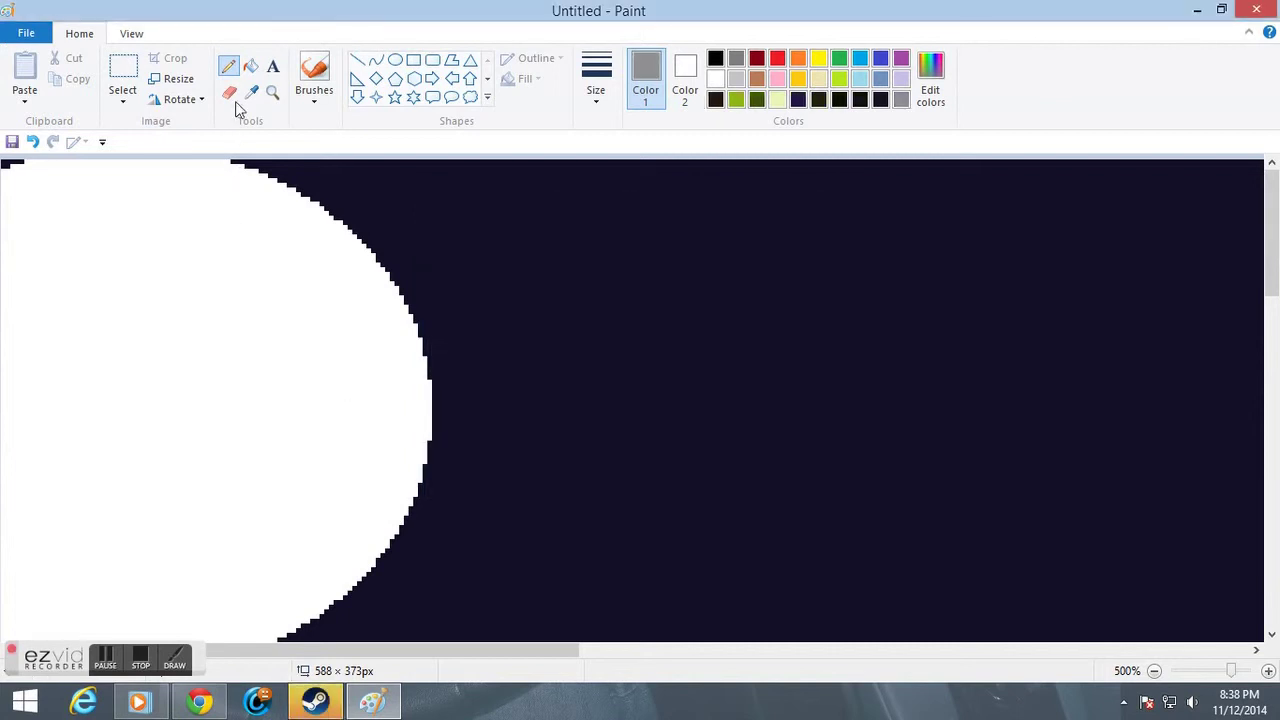
# Outline a wavy patch along the moon's right edge and an elongated one on its left half, and fill both with grey.
pyautogui.moveTo(324, 404)
pyautogui.mouseDown()
pyautogui.moveTo(353, 300)
pyautogui.moveTo(310, 212)
pyautogui.mouseUp()
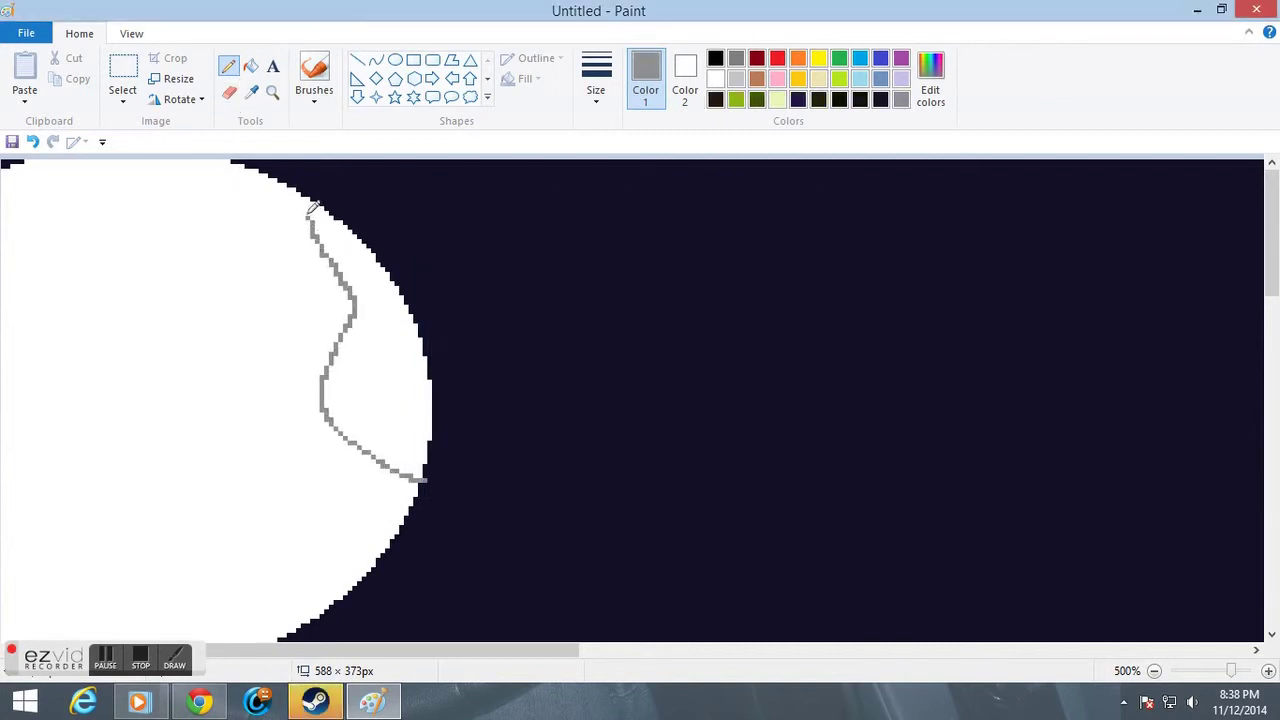
pyautogui.click(393, 361)
pyautogui.click(228, 66)
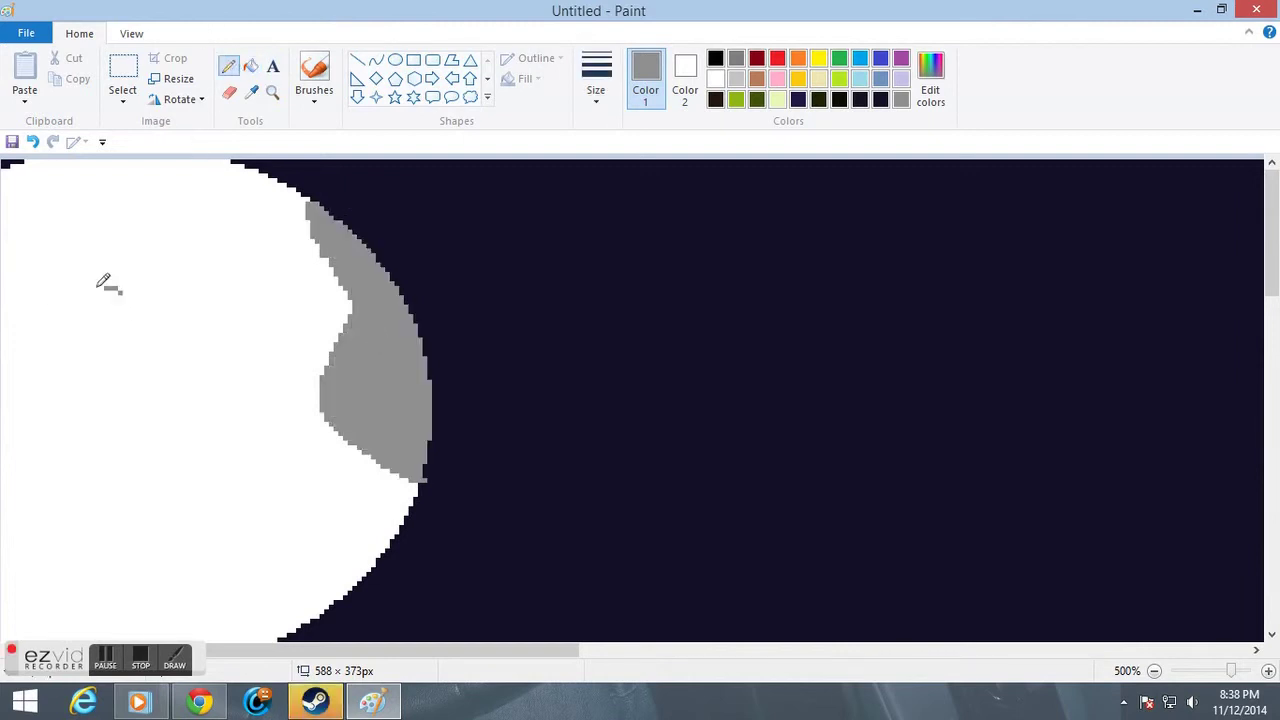
pyautogui.moveTo(130, 386)
pyautogui.mouseDown()
pyautogui.moveTo(213, 299)
pyautogui.moveTo(182, 285)
pyautogui.moveTo(118, 290)
pyautogui.mouseUp()
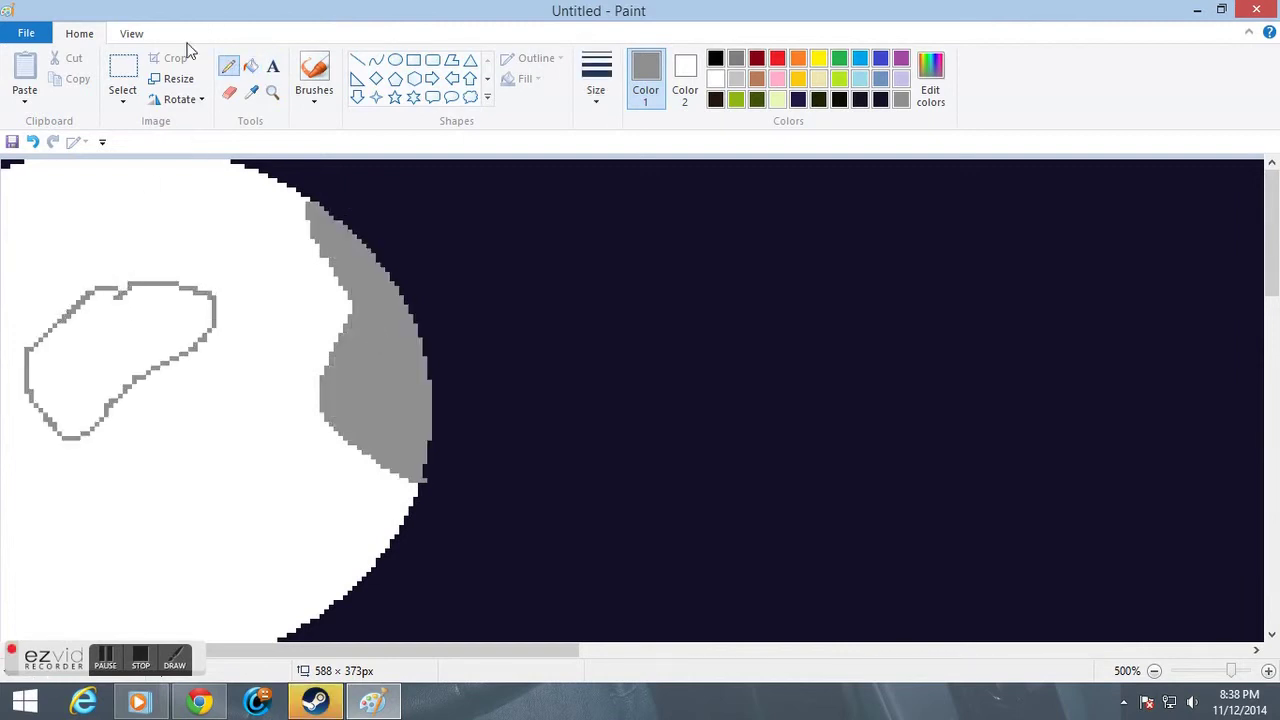
pyautogui.click(251, 66)
pyautogui.click(91, 328)
pyautogui.click(131, 33)
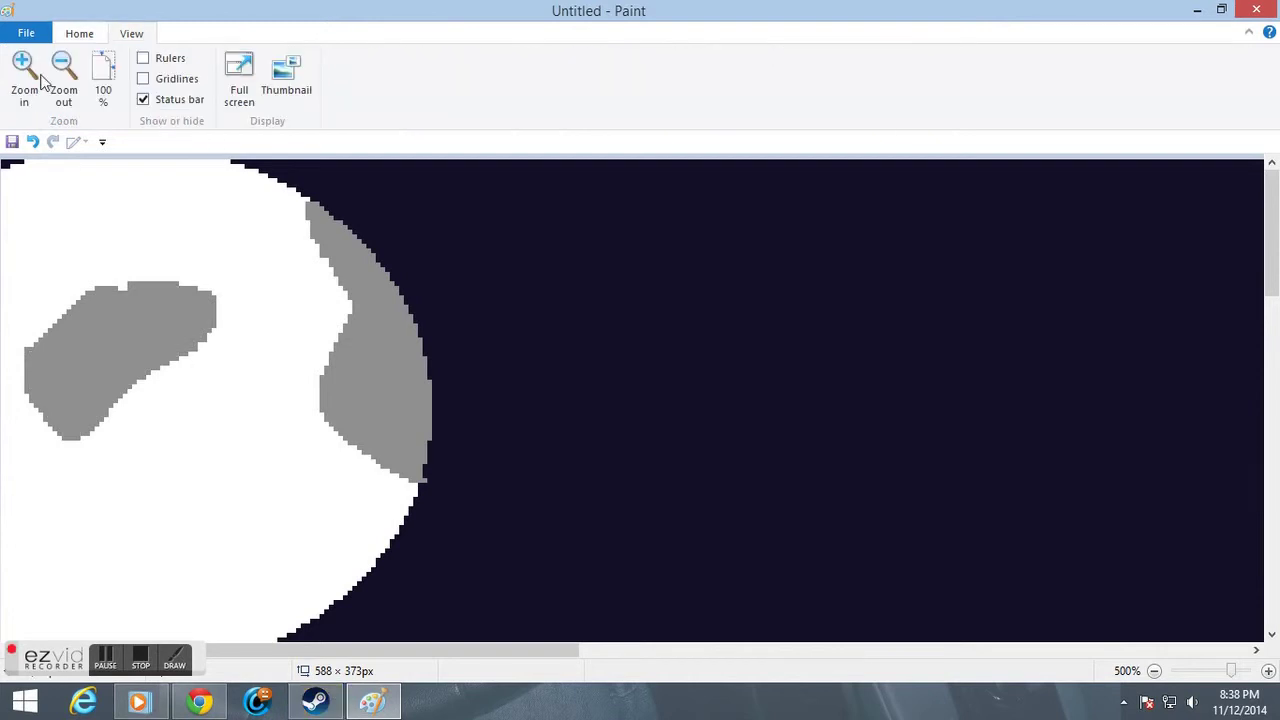
pyautogui.click(88, 36)
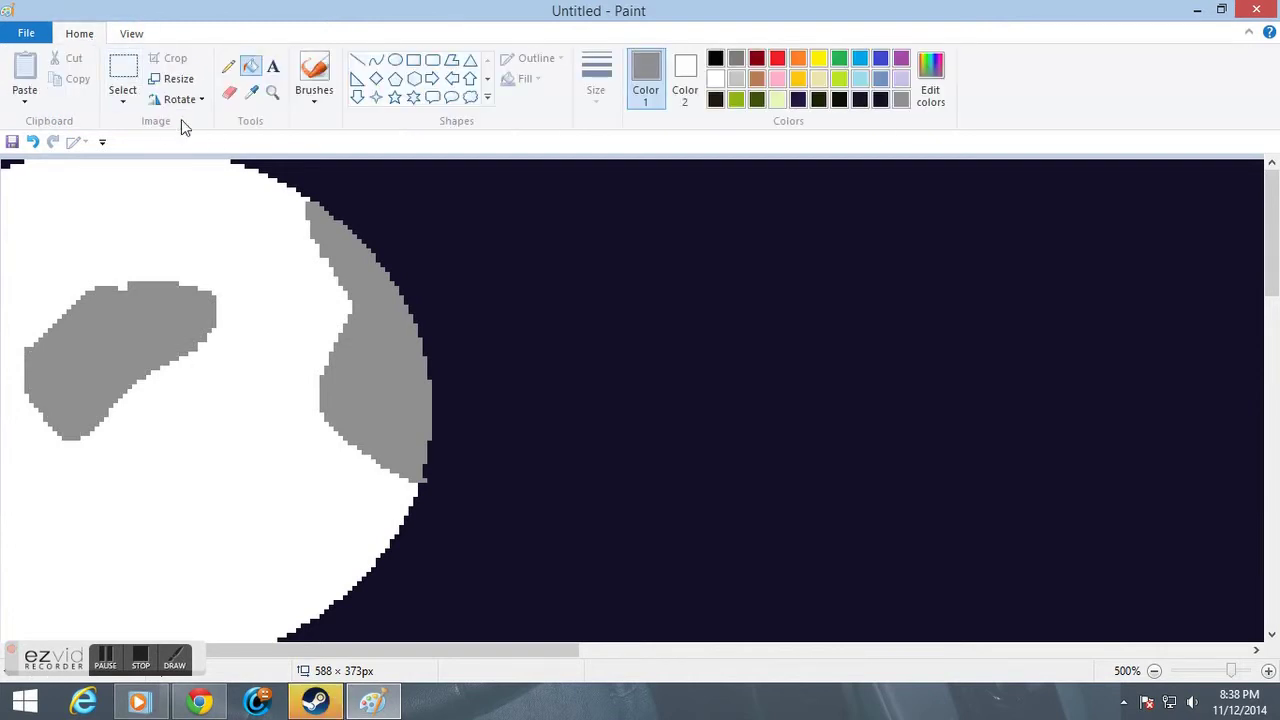
# Outline a small crater low on the moon and a patch along its lower-left edge, and fill both with grey.
pyautogui.click(228, 68)
pyautogui.scroll(-5, 122, 393)
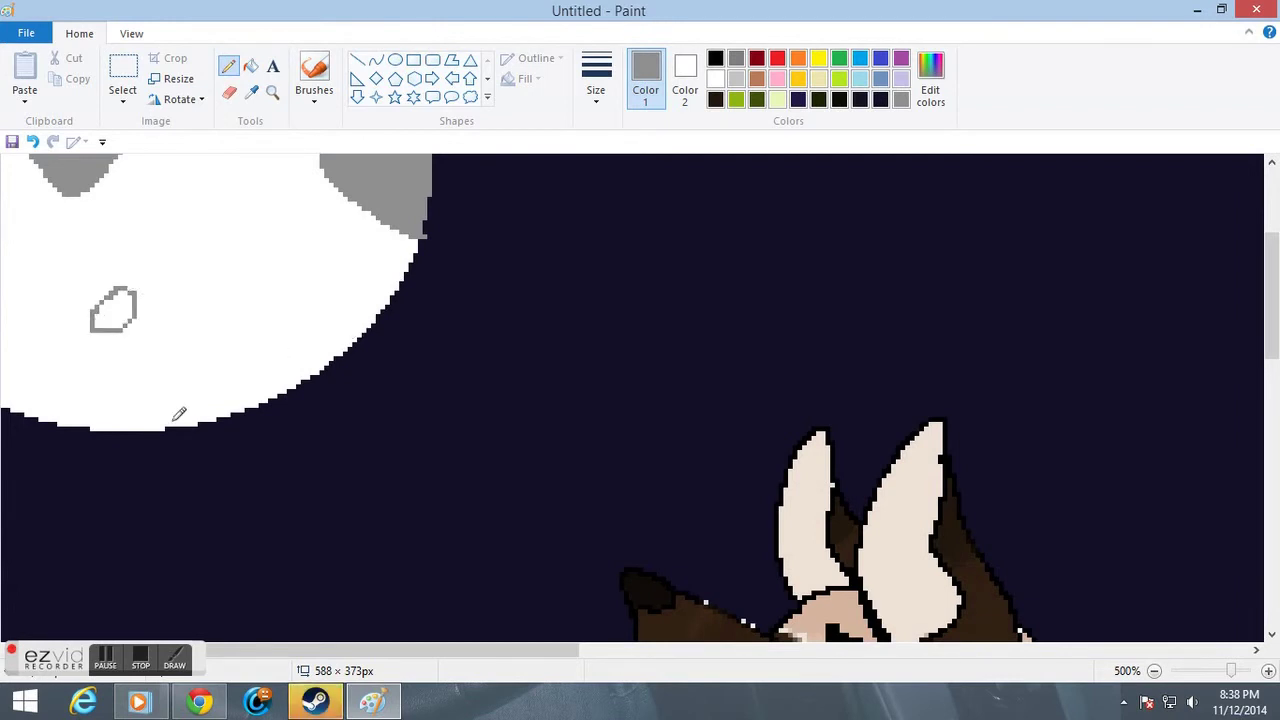
pyautogui.click(250, 66)
pyautogui.click(63, 361)
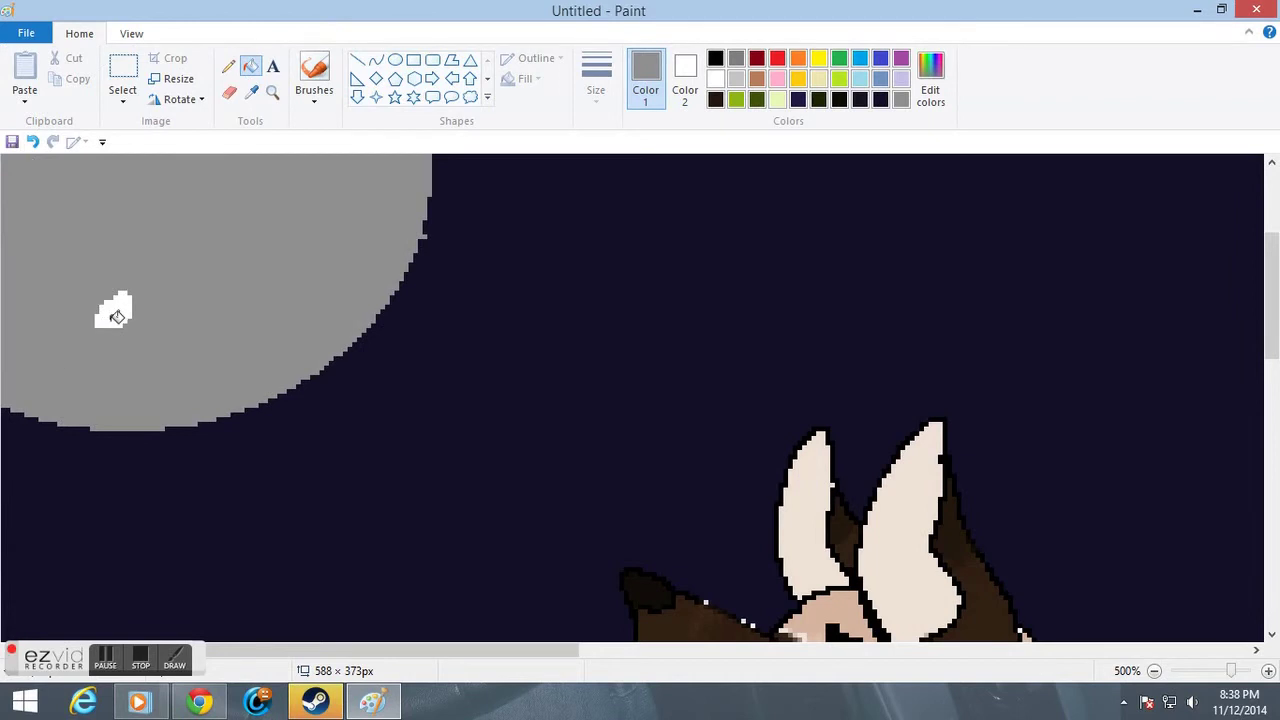
pyautogui.hotkey('ctrl', 'z')
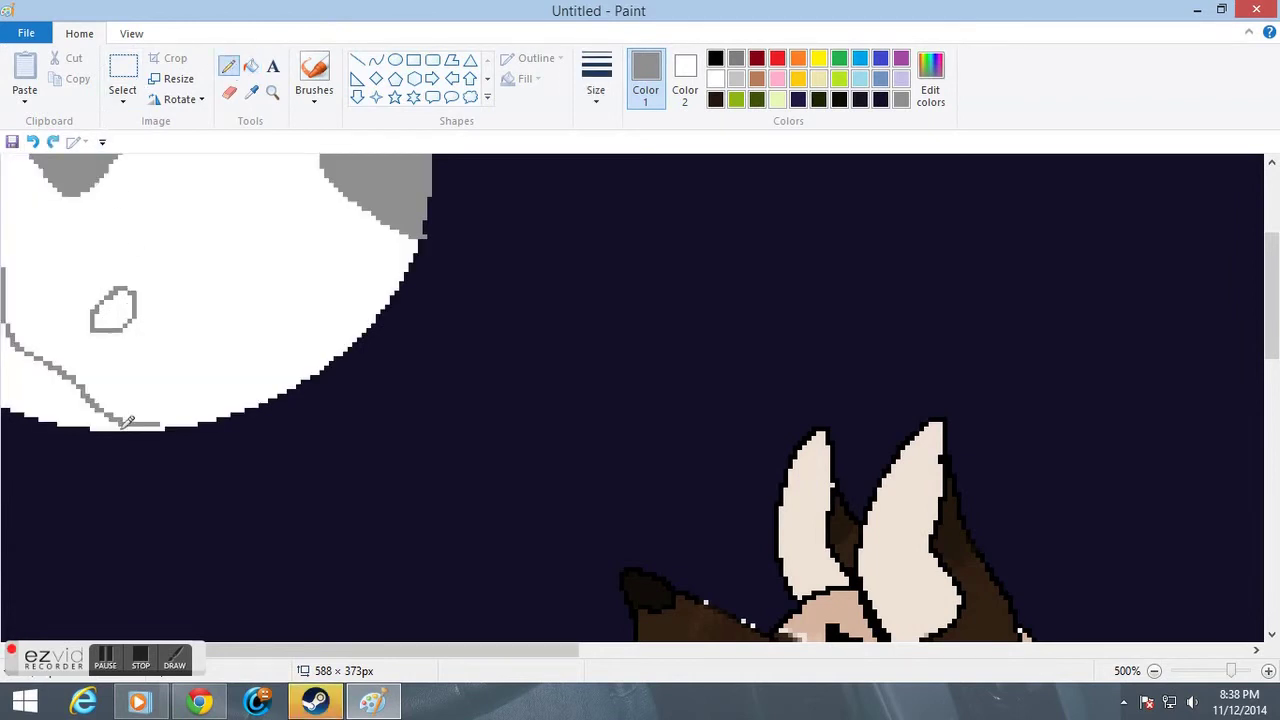
pyautogui.click(250, 66)
pyautogui.click(72, 342)
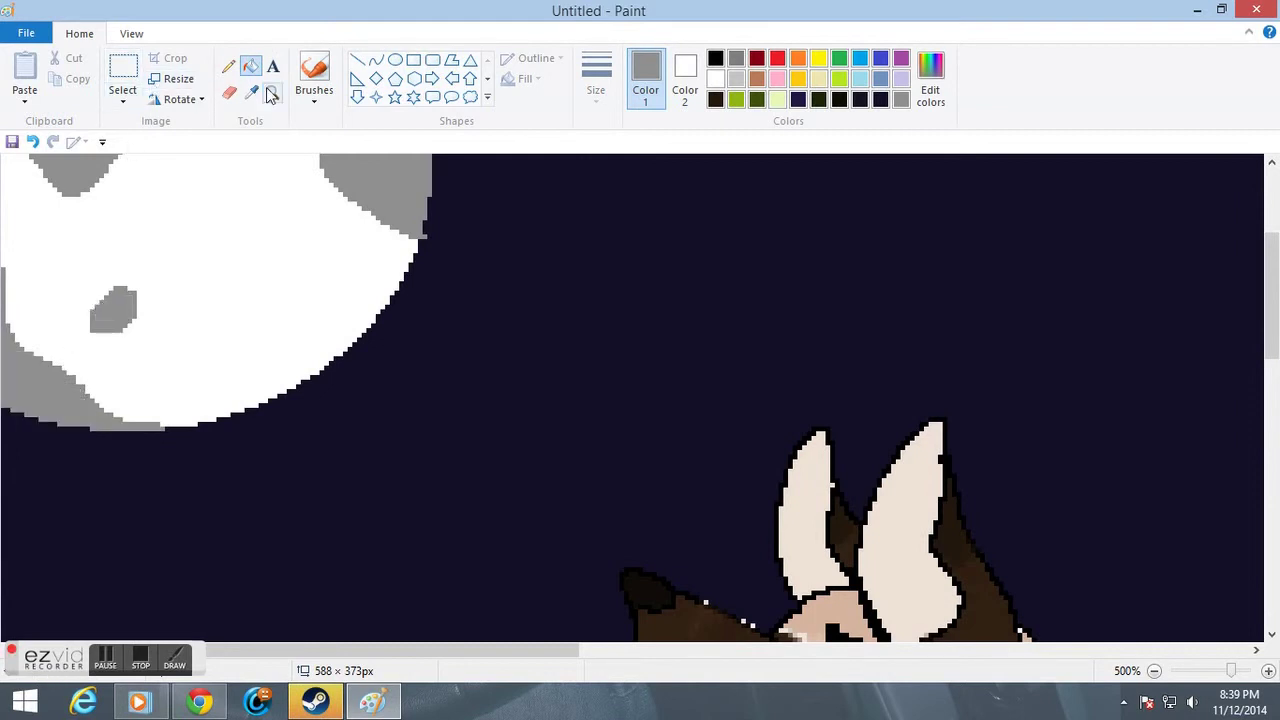
# Outline a curved patch on the moon's lower-right edge and fill it with grey.
pyautogui.click(272, 94)
pyautogui.rightClick(309, 257)
pyautogui.rightClick(309, 257)
pyautogui.rightClick(305, 260)
pyautogui.rightClick(280, 269)
pyautogui.click(156, 246)
pyautogui.click(172, 259)
pyautogui.click(181, 314)
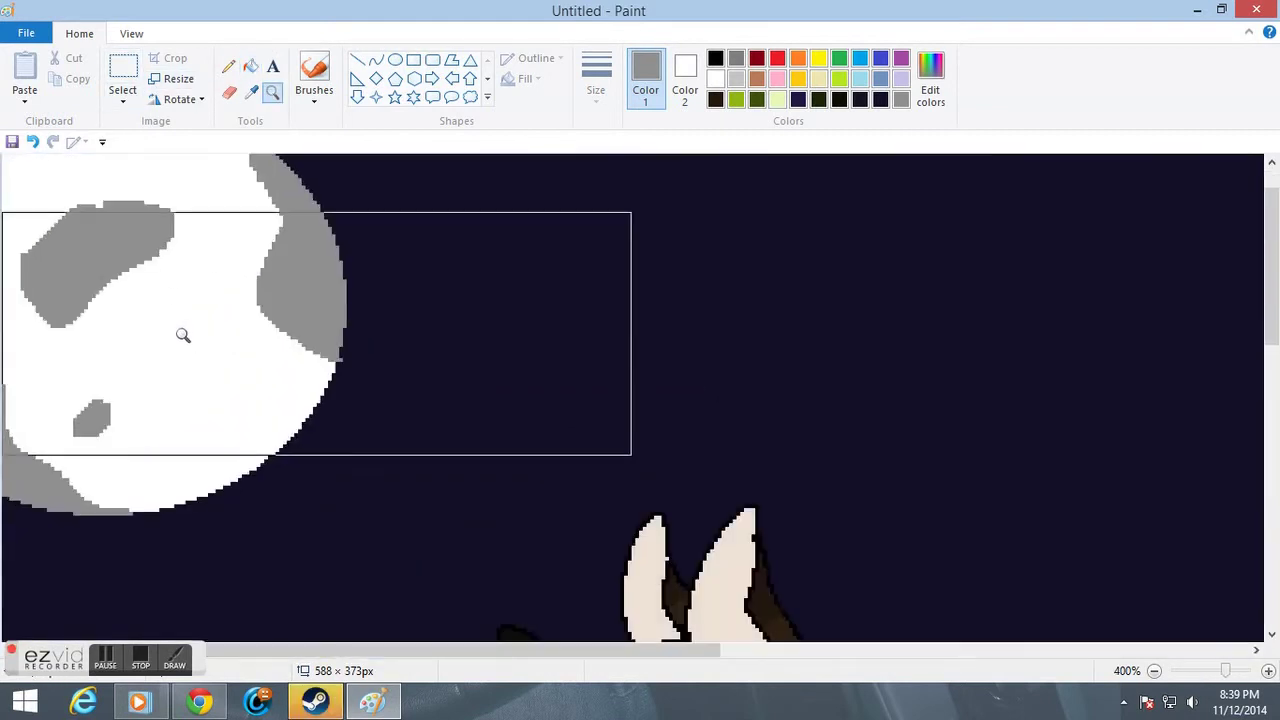
pyautogui.click(183, 335)
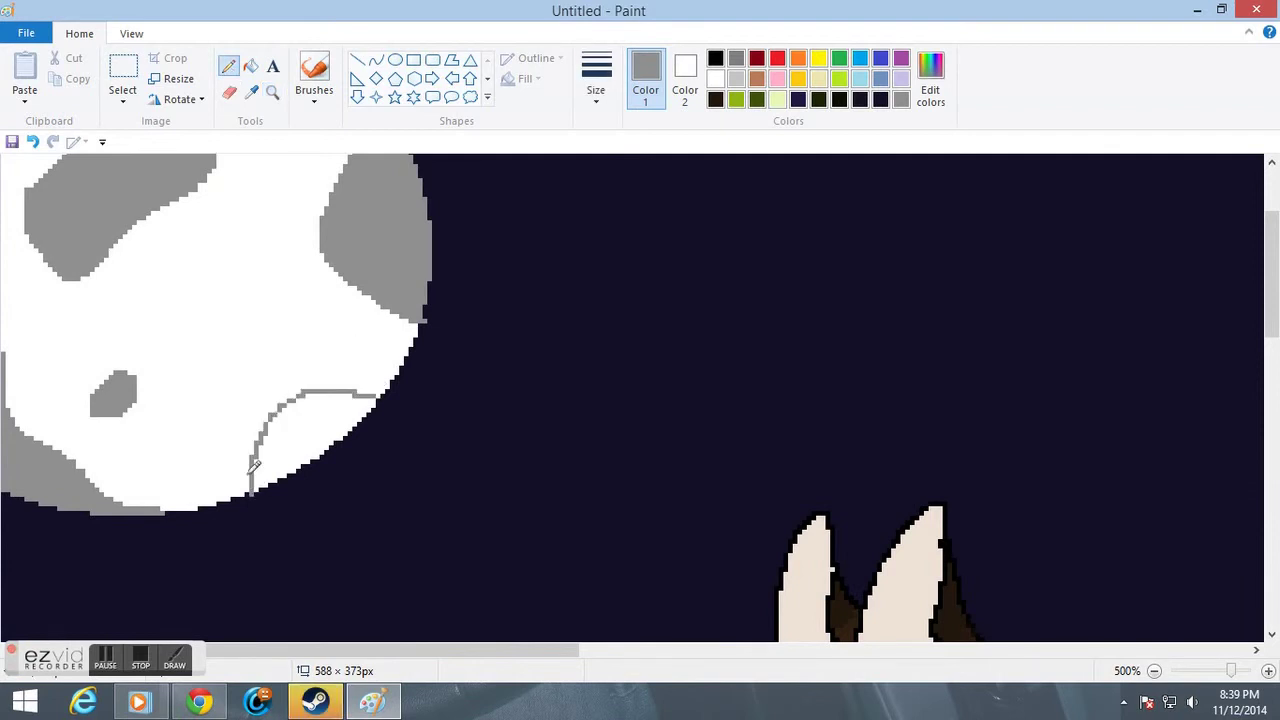
pyautogui.click(252, 66)
pyautogui.click(309, 423)
# Outline a small patch at the moon's upper-left edge and fill it with grey.
pyautogui.scroll(3, 309, 423)
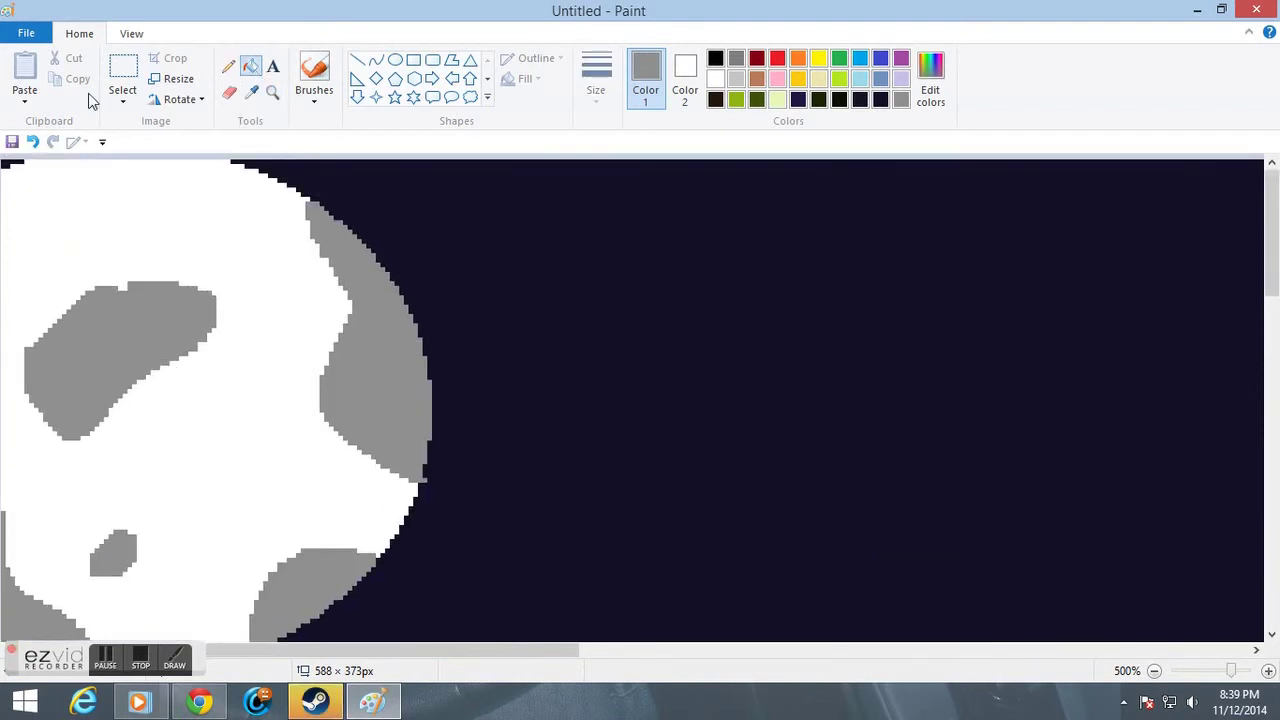
pyautogui.click(227, 66)
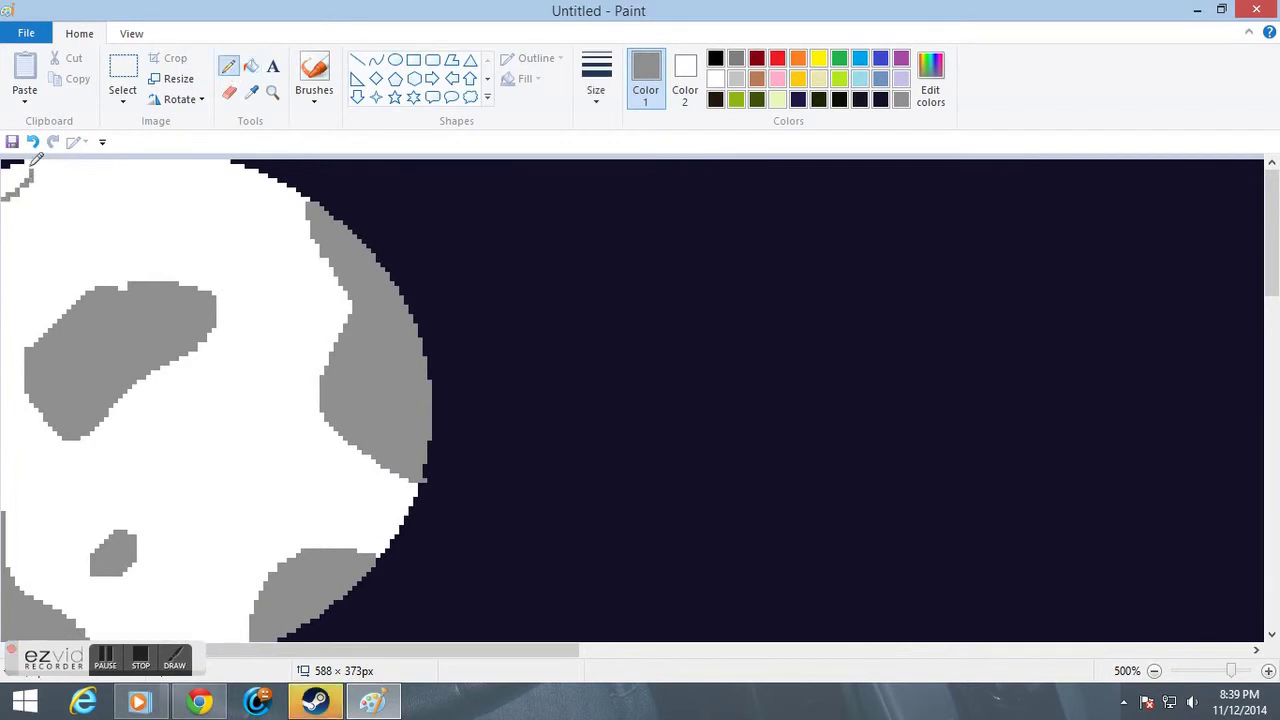
pyautogui.click(251, 66)
pyautogui.click(12, 172)
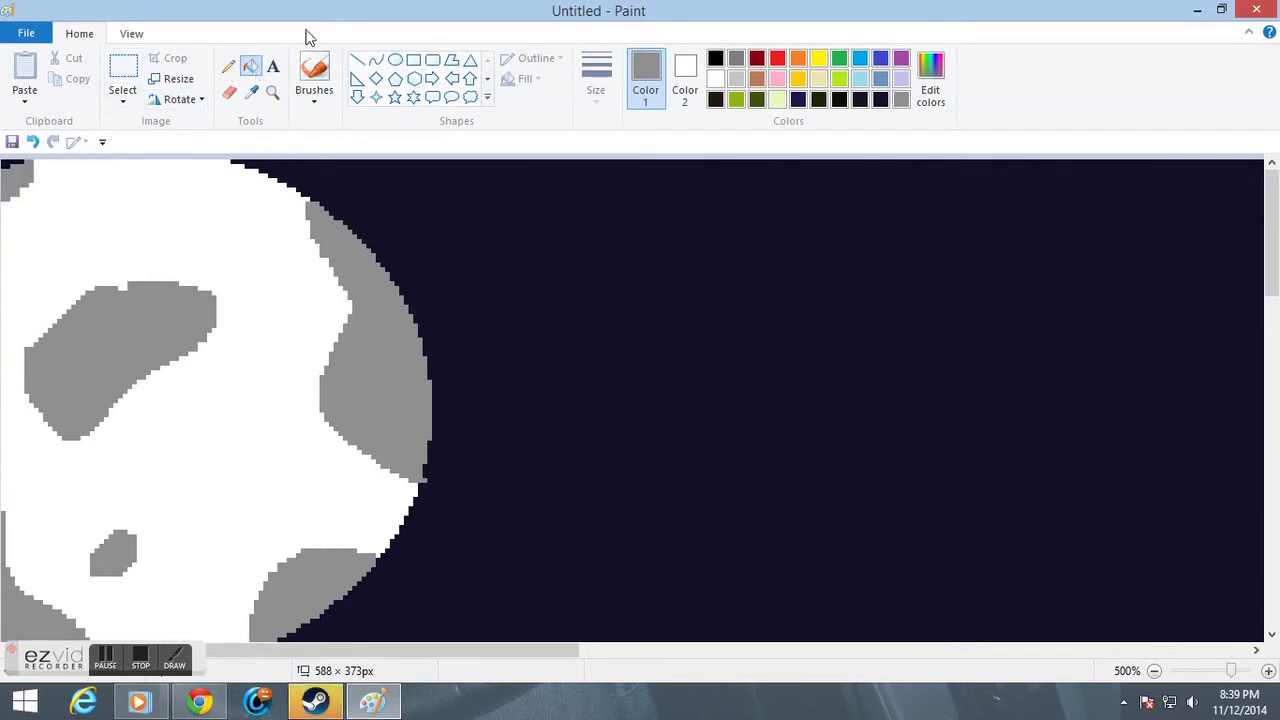
# Brush soft, rough grey edges around the moon's large left patch, right-edge patch and small crater.
pyautogui.click(314, 72)
pyautogui.moveTo(139, 291)
pyautogui.mouseDown()
pyautogui.moveTo(113, 314)
pyautogui.moveTo(52, 324)
pyautogui.moveTo(85, 291)
pyautogui.mouseUp()
pyautogui.moveTo(14, 368)
pyautogui.mouseDown()
pyautogui.moveTo(33, 404)
pyautogui.moveTo(60, 378)
pyautogui.moveTo(85, 428)
pyautogui.moveTo(45, 443)
pyautogui.moveTo(103, 389)
pyautogui.moveTo(83, 436)
pyautogui.moveTo(93, 406)
pyautogui.moveTo(117, 411)
pyautogui.moveTo(175, 342)
pyautogui.mouseUp()
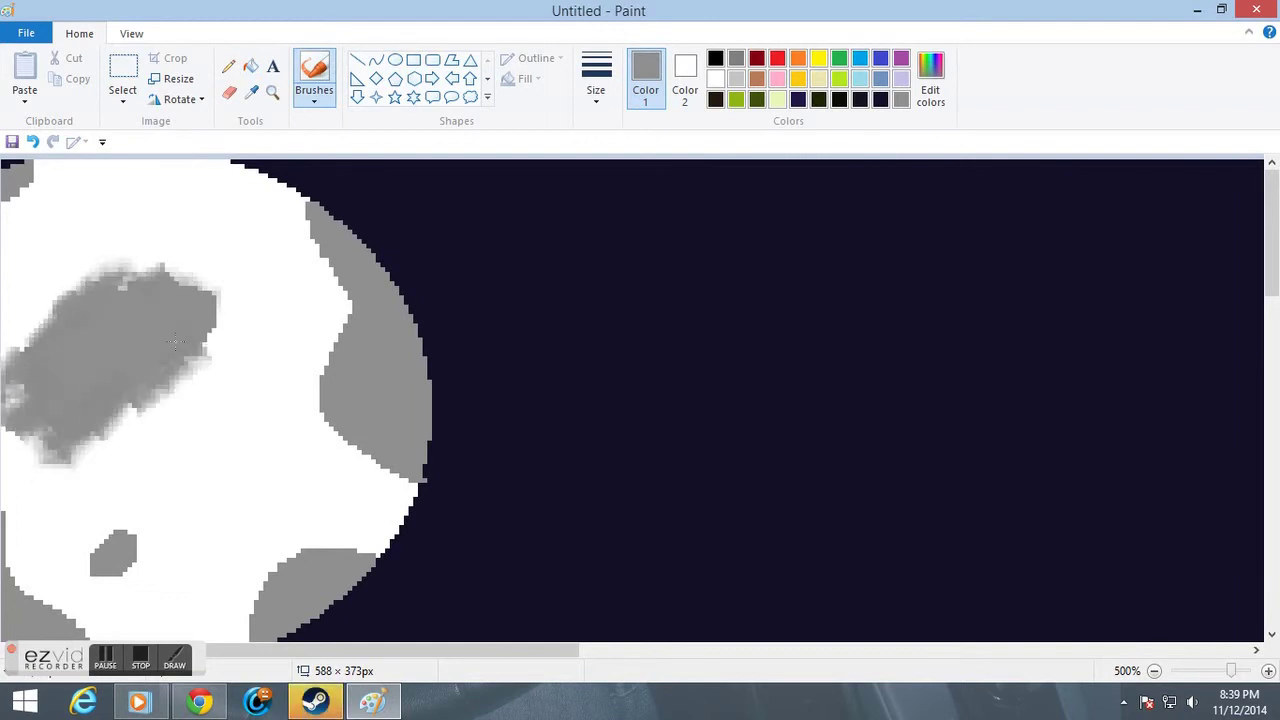
pyautogui.moveTo(295, 222)
pyautogui.mouseDown()
pyautogui.moveTo(328, 279)
pyautogui.moveTo(298, 207)
pyautogui.moveTo(343, 386)
pyautogui.moveTo(314, 318)
pyautogui.moveTo(345, 380)
pyautogui.moveTo(328, 298)
pyautogui.moveTo(325, 392)
pyautogui.moveTo(287, 430)
pyautogui.moveTo(343, 266)
pyautogui.moveTo(333, 472)
pyautogui.moveTo(343, 456)
pyautogui.moveTo(385, 460)
pyautogui.moveTo(387, 492)
pyautogui.moveTo(345, 436)
pyautogui.moveTo(389, 490)
pyautogui.mouseUp()
pyautogui.moveTo(96, 534)
pyautogui.mouseDown()
pyautogui.moveTo(146, 551)
pyautogui.moveTo(78, 568)
pyautogui.moveTo(112, 550)
pyautogui.mouseUp()
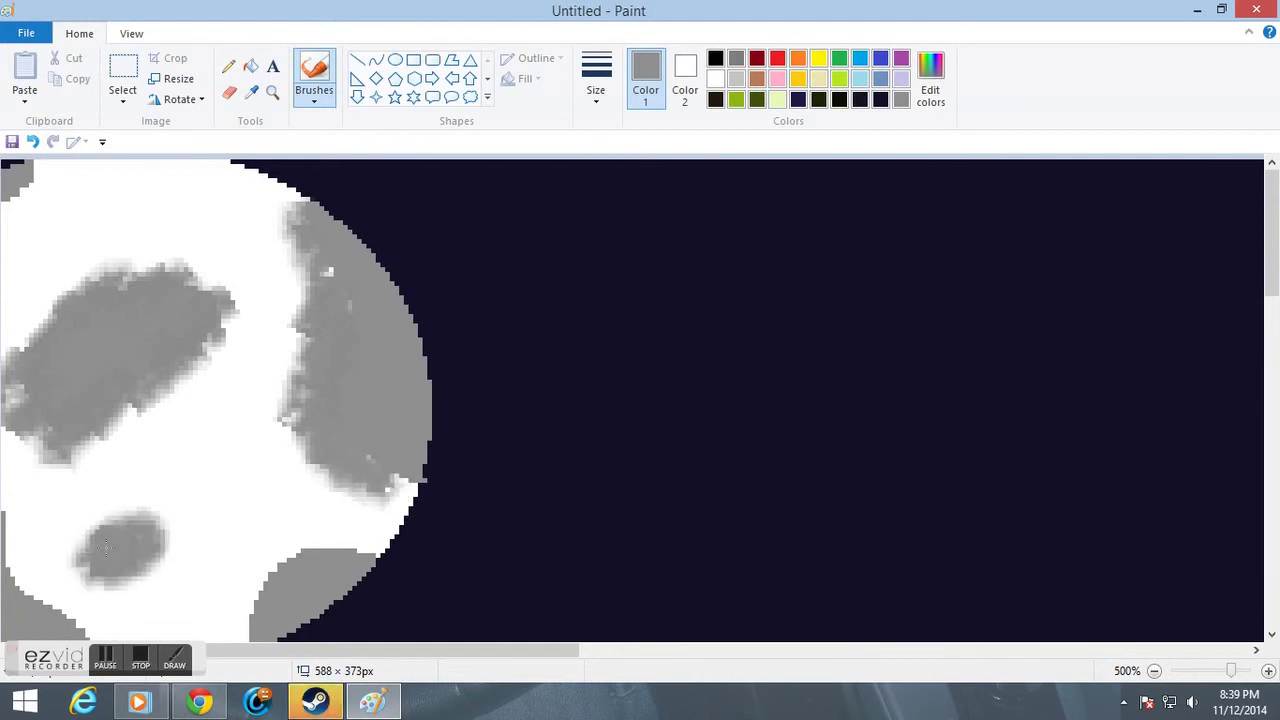
# Roughen the edges of the moon's two lower patches and its upper-left patch with soft grey brush strokes.
pyautogui.scroll(-1, 335, 512)
pyautogui.moveTo(254, 447)
pyautogui.mouseDown()
pyautogui.moveTo(220, 501)
pyautogui.moveTo(323, 423)
pyautogui.moveTo(333, 436)
pyautogui.moveTo(222, 488)
pyautogui.moveTo(262, 521)
pyautogui.moveTo(213, 508)
pyautogui.moveTo(228, 545)
pyautogui.moveTo(250, 511)
pyautogui.moveTo(173, 540)
pyautogui.moveTo(95, 521)
pyautogui.moveTo(4, 432)
pyautogui.mouseUp()
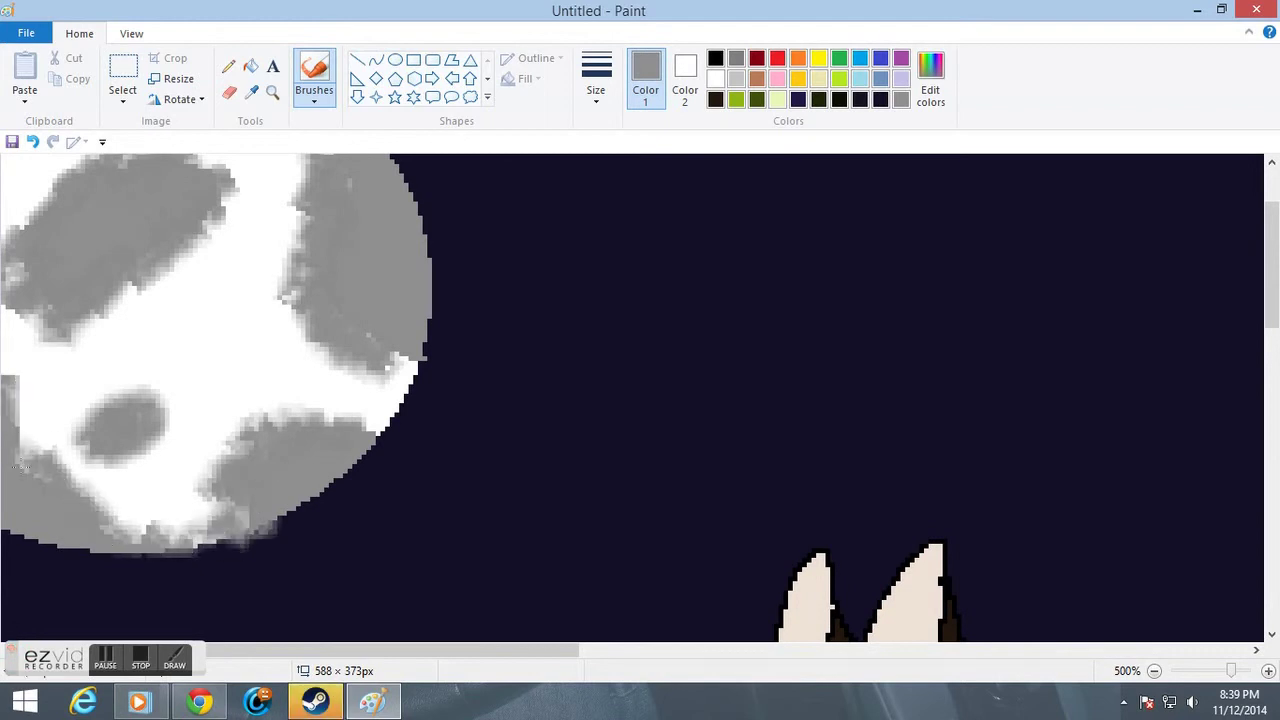
pyautogui.scroll(1, 27, 400)
pyautogui.moveTo(22, 184); pyautogui.dragTo(48, 180)
pyautogui.scroll(-3, 417, 206)
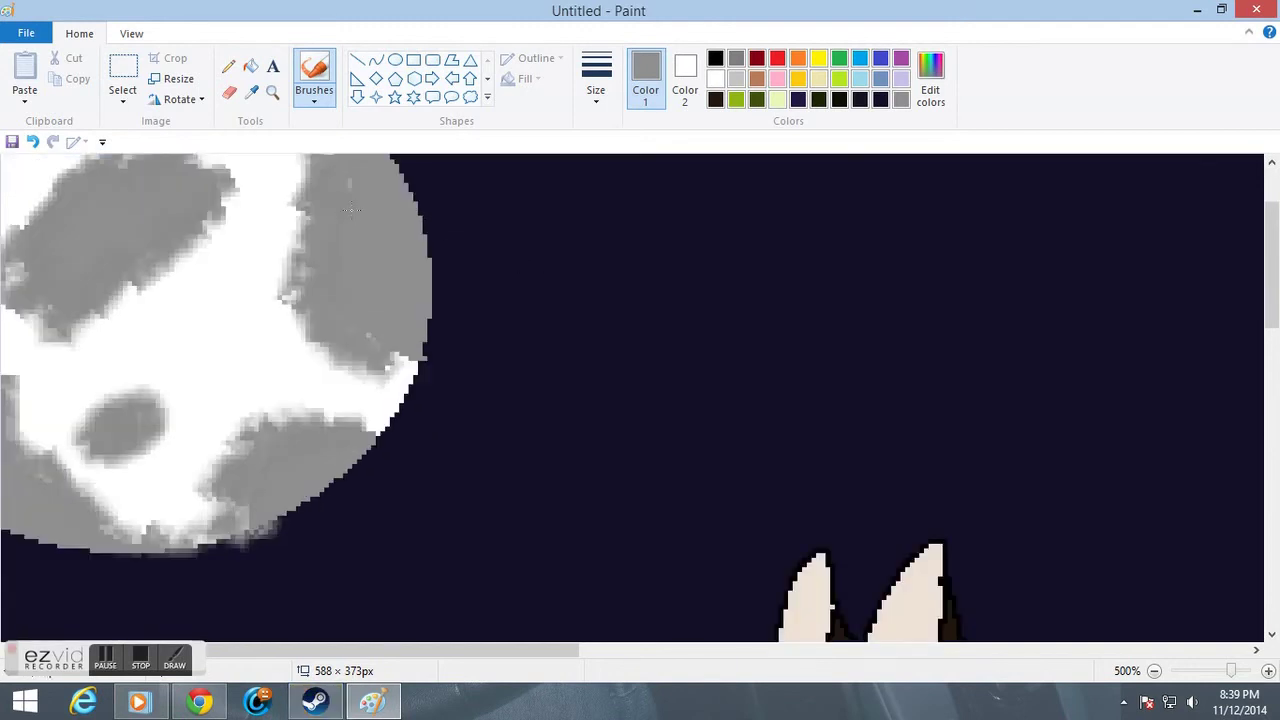
# Sample the sky's dark indigo and lighten it to luminosity 51 (red 37, green 31, blue 78).
pyautogui.click(251, 91)
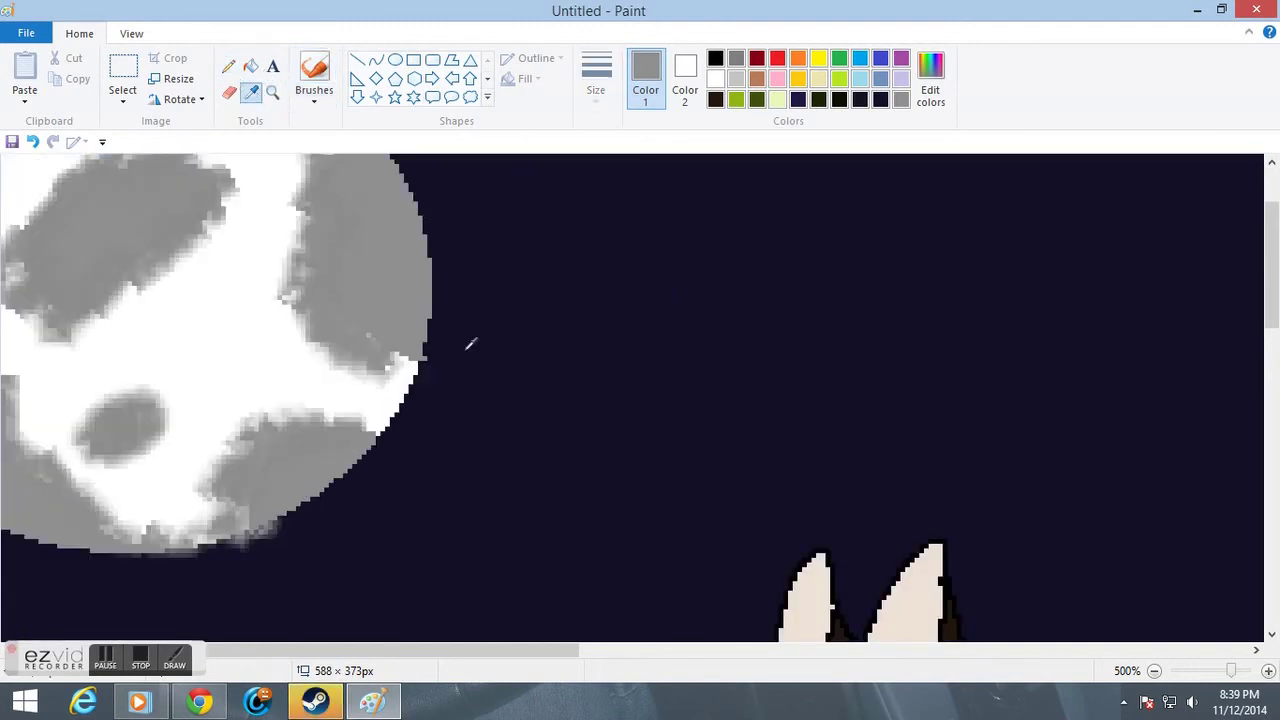
pyautogui.click(757, 220)
pyautogui.click(922, 108)
pyautogui.click(838, 362)
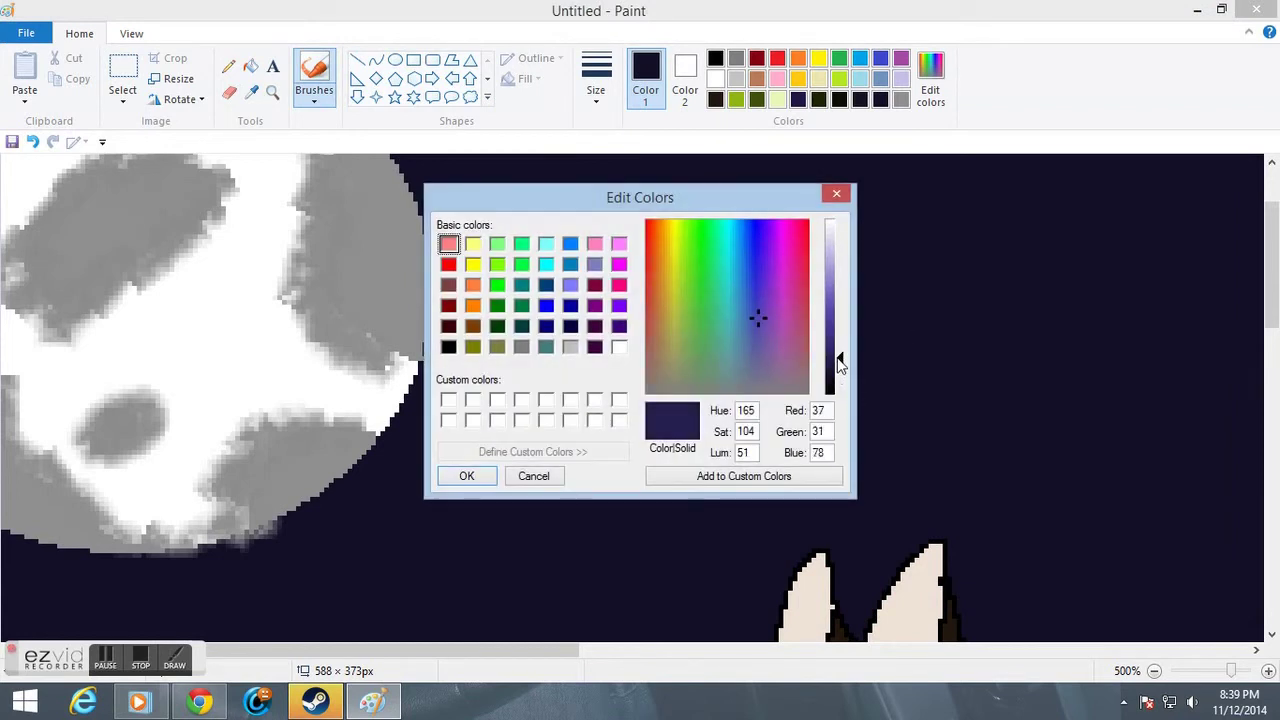
pyautogui.click(466, 477)
# Brush a lighter indigo glow in the sky along the moon's lower and lower-right edge.
pyautogui.click(437, 390)
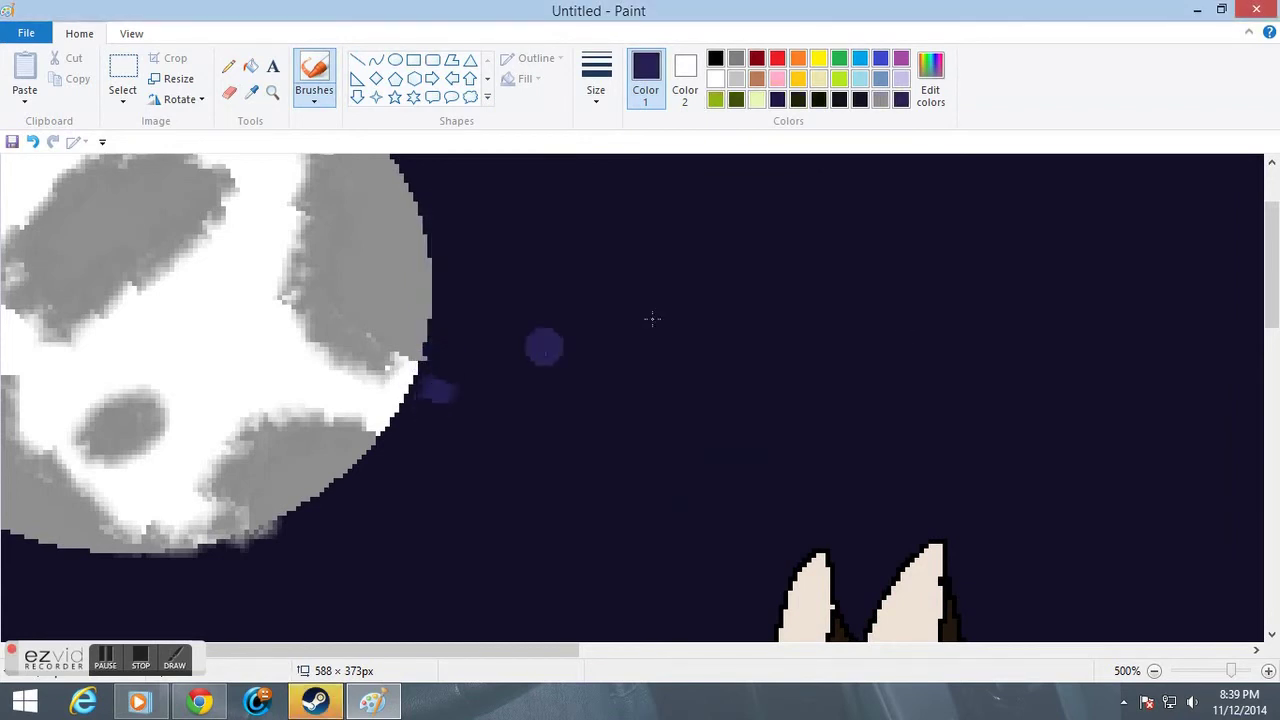
pyautogui.moveTo(429, 402)
pyautogui.mouseDown()
pyautogui.moveTo(387, 460)
pyautogui.moveTo(265, 550)
pyautogui.moveTo(162, 589)
pyautogui.moveTo(50, 586)
pyautogui.moveTo(50, 571)
pyautogui.moveTo(313, 515)
pyautogui.moveTo(410, 405)
pyautogui.mouseUp()
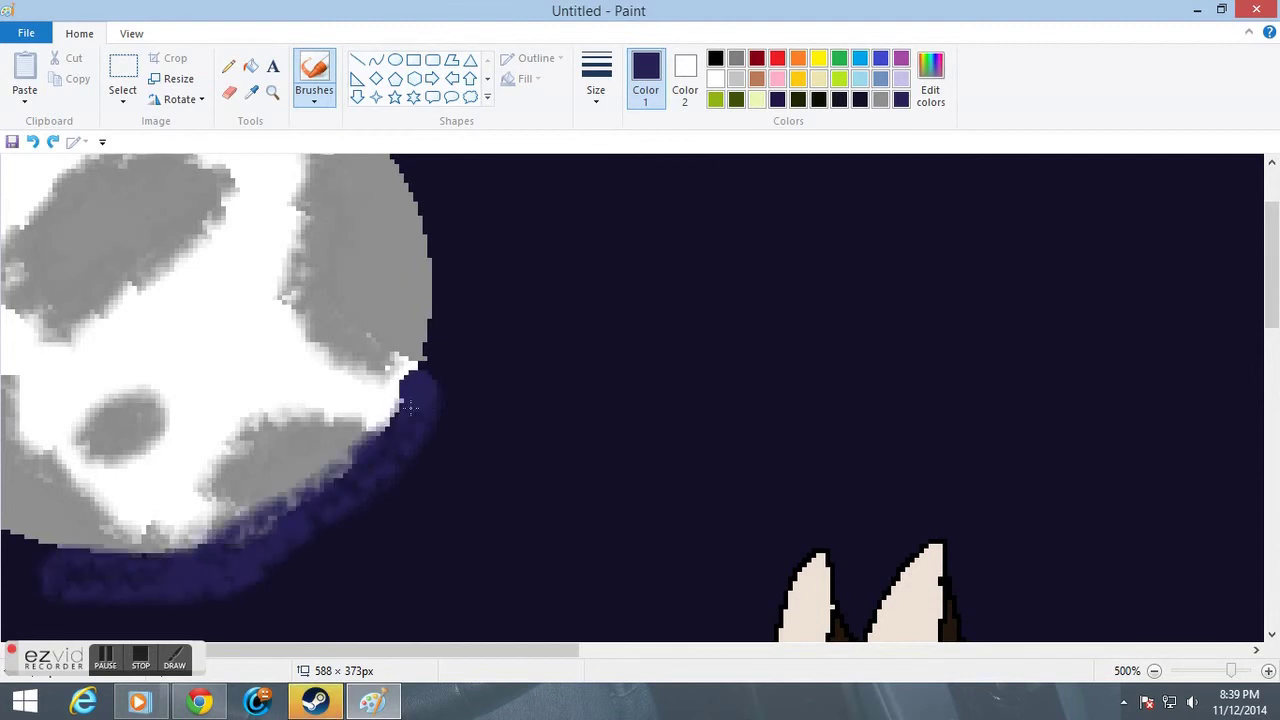
pyautogui.scroll(-3, 417, 413)
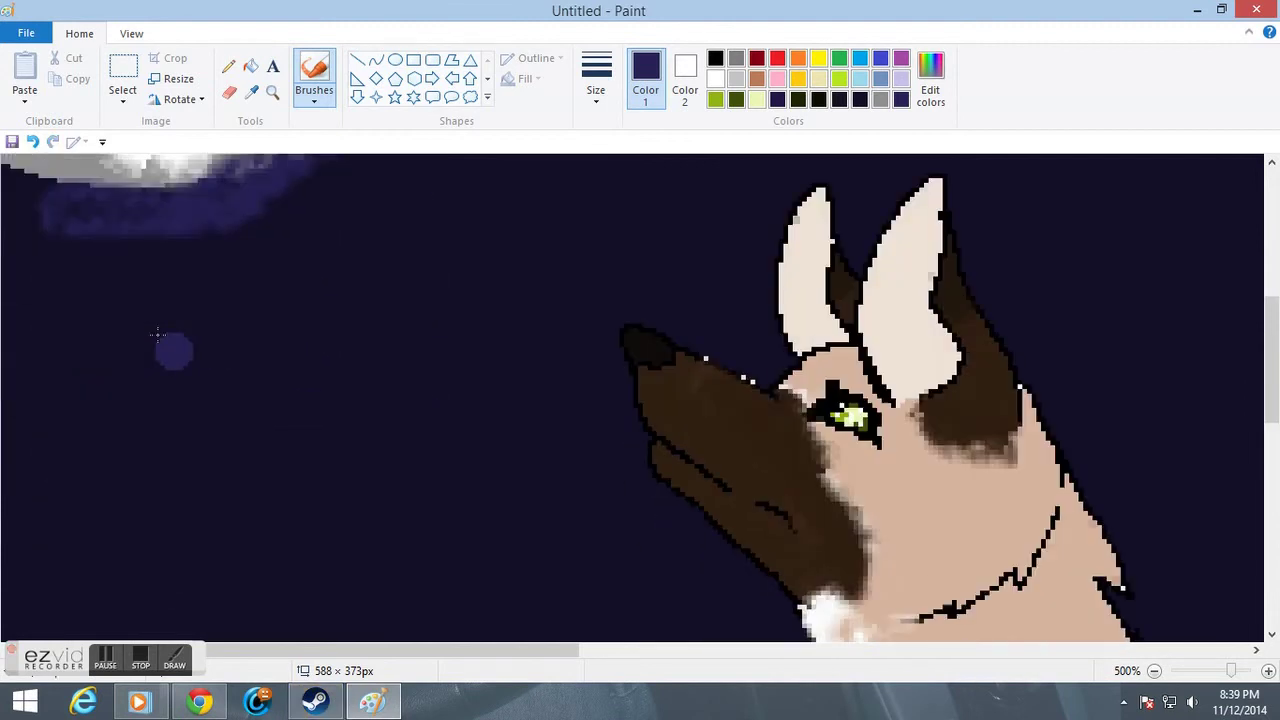
# Try extending the lighter indigo glow around the moon's outer edge with wider, ragged brush strokes into the sky.
pyautogui.click(271, 92)
pyautogui.rightClick(300, 349)
pyautogui.rightClick(300, 349)
pyautogui.rightClick(297, 347)
pyautogui.rightClick(285, 341)
pyautogui.click(205, 315)
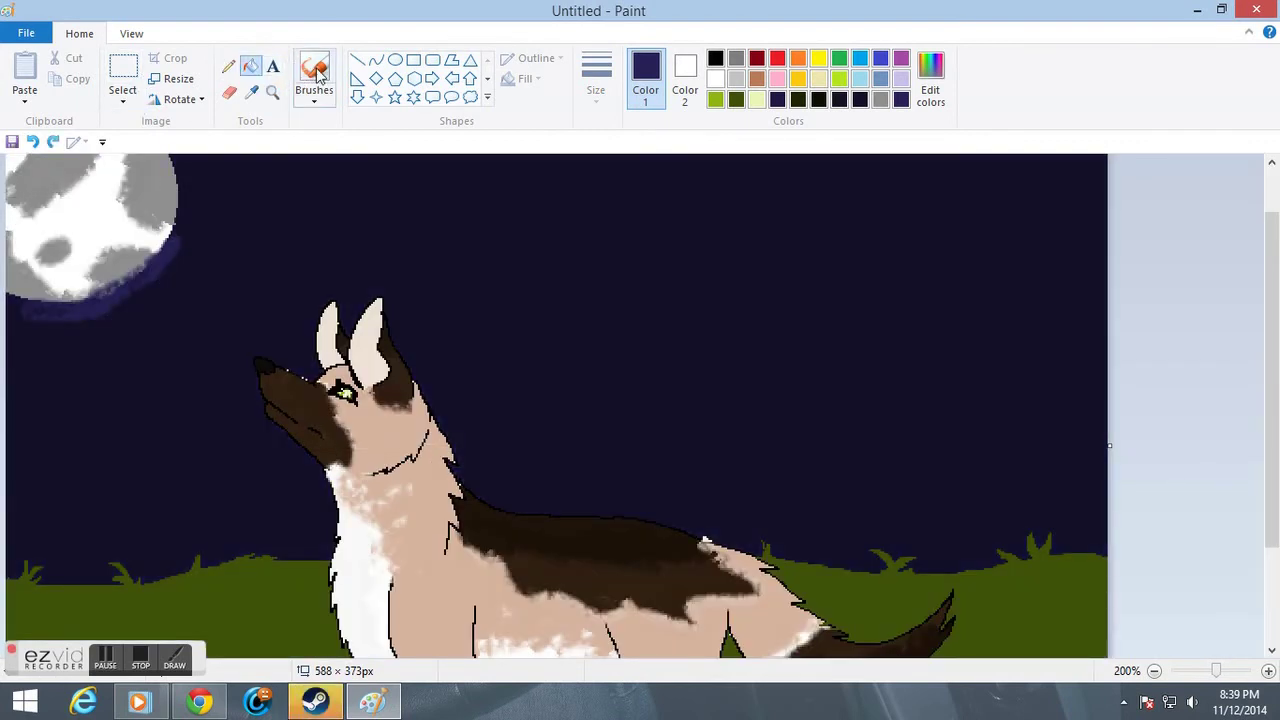
pyautogui.click(315, 75)
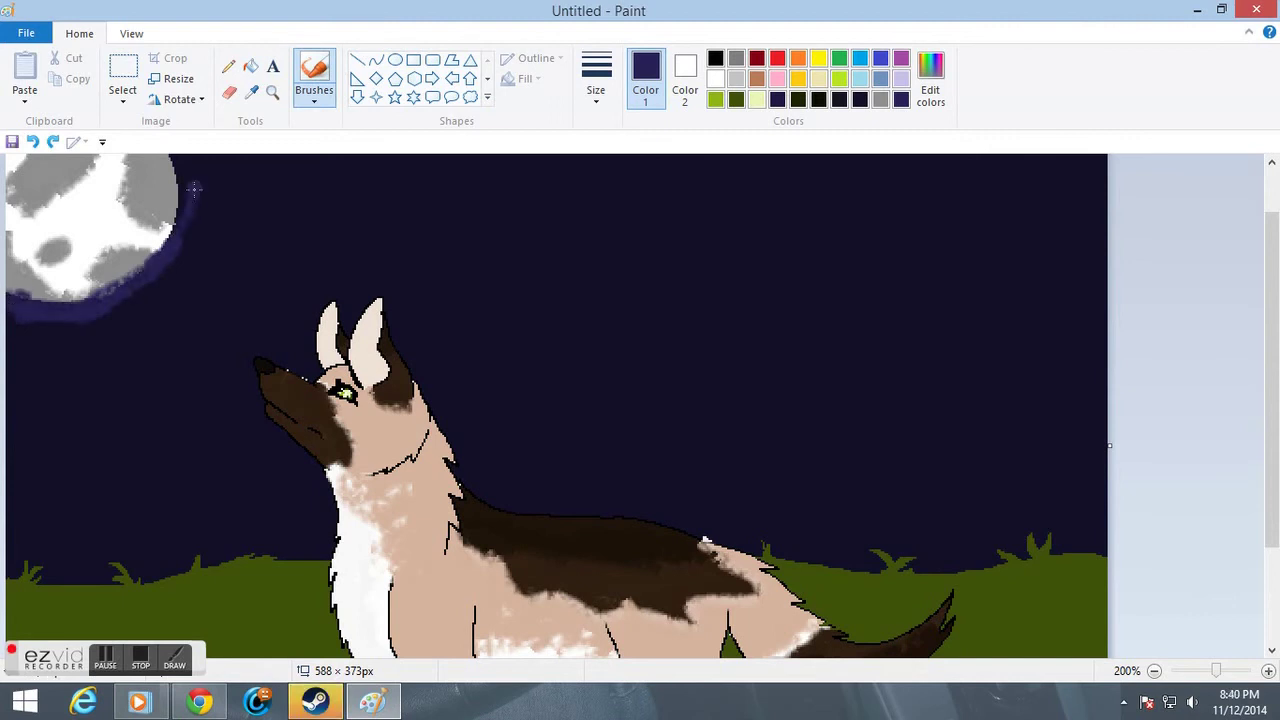
pyautogui.moveTo(197, 233); pyautogui.dragTo(192, 285)
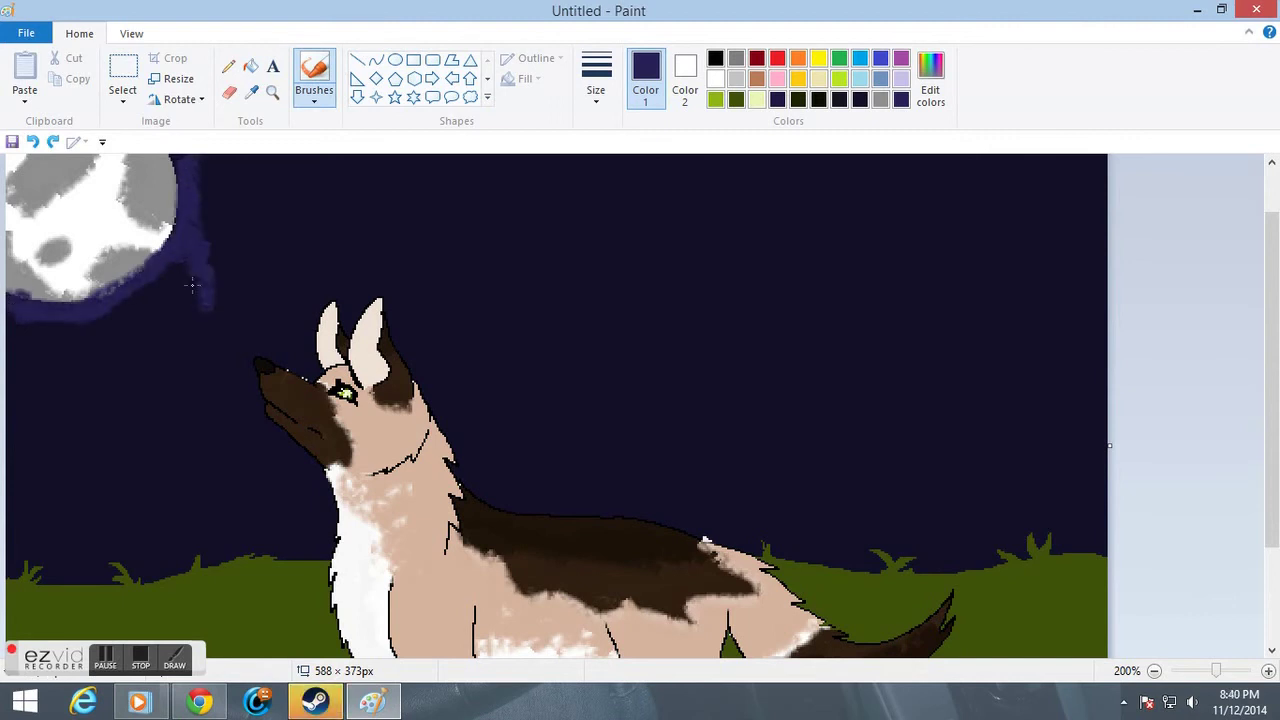
pyautogui.moveTo(3, 331); pyautogui.dragTo(44, 338)
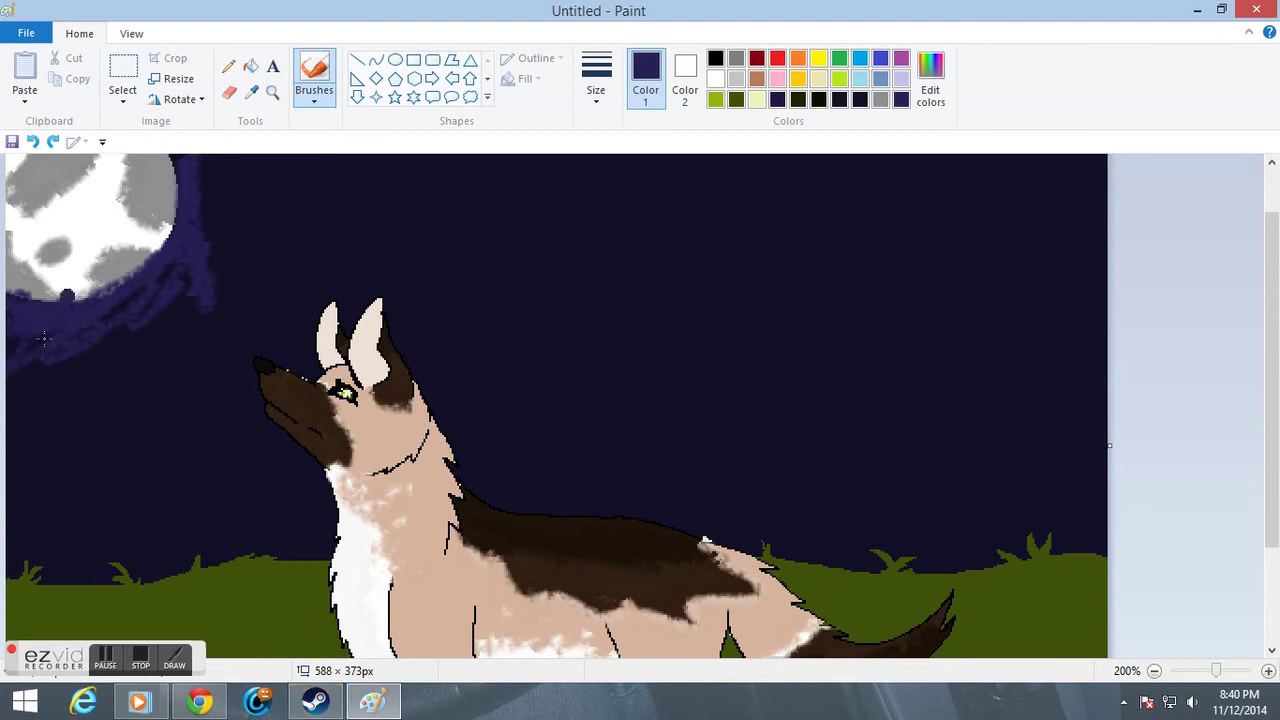
pyautogui.moveTo(165, 285); pyautogui.dragTo(250, 272)
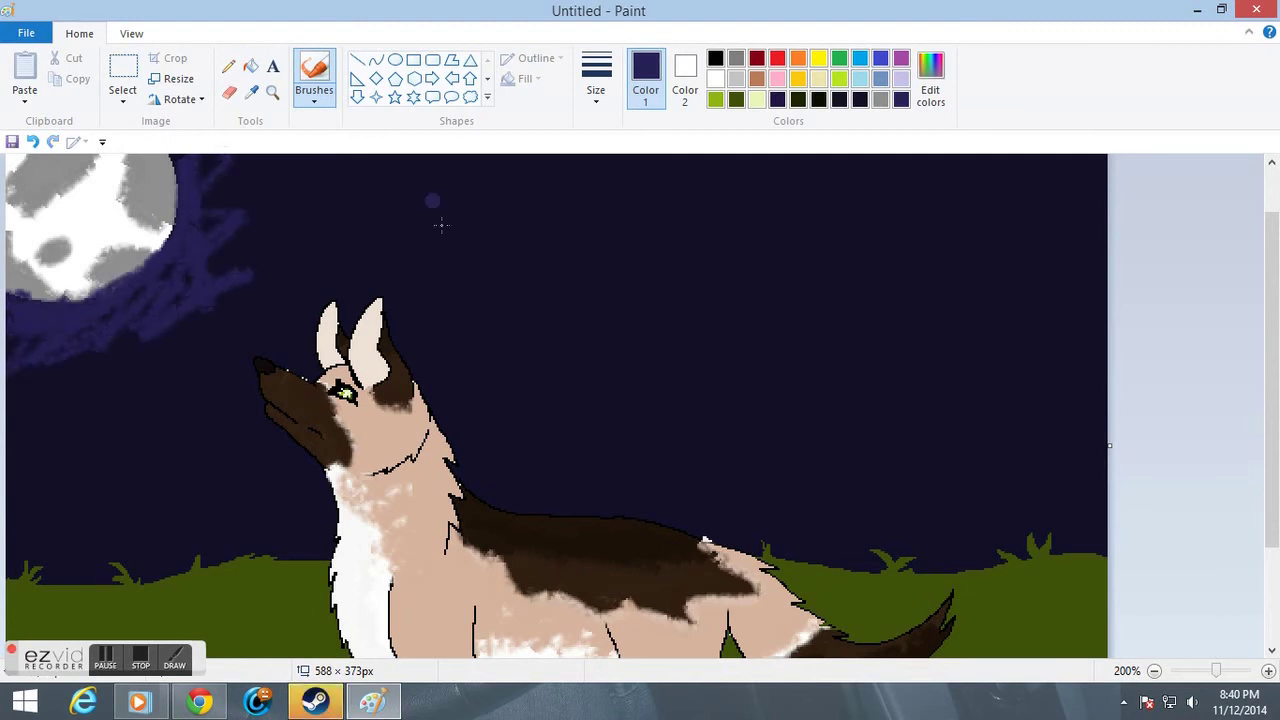
# Undo the indigo glow strokes around the moon.
pyautogui.hotkey('ctrl', 'z')
pyautogui.hotkey('ctrl', 'z')
pyautogui.hotkey('ctrl', 'z')
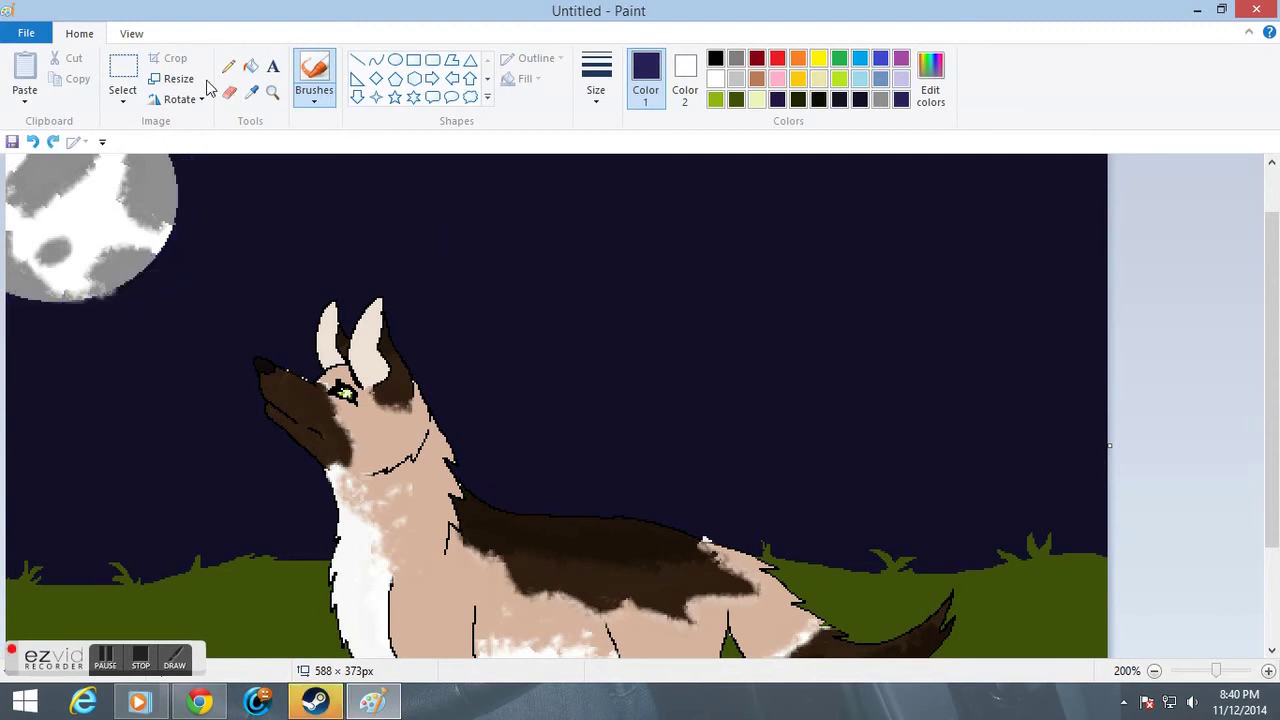
# Sample the muzzle's dark brown, lighten it to luminosity 44 (red 67, green 41, blue 27) and brush a highlight along the muzzle's upper edge.
pyautogui.click(275, 93)
pyautogui.rightClick(172, 297)
pyautogui.rightClick(172, 297)
pyautogui.click(172, 297)
pyautogui.click(172, 297)
pyautogui.click(172, 297)
pyautogui.click(331, 272)
pyautogui.click(380, 330)
pyautogui.click(251, 92)
pyautogui.click(507, 305)
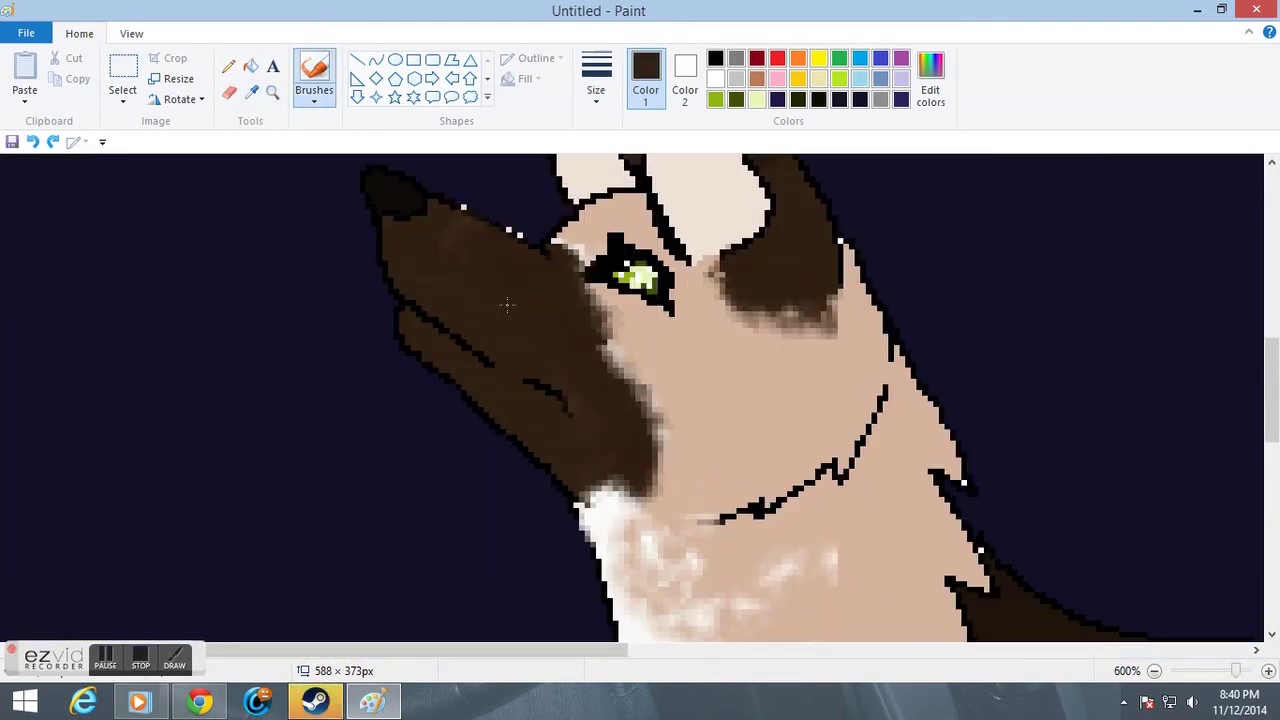
pyautogui.click(928, 88)
pyautogui.moveTo(838, 371); pyautogui.dragTo(838, 362)
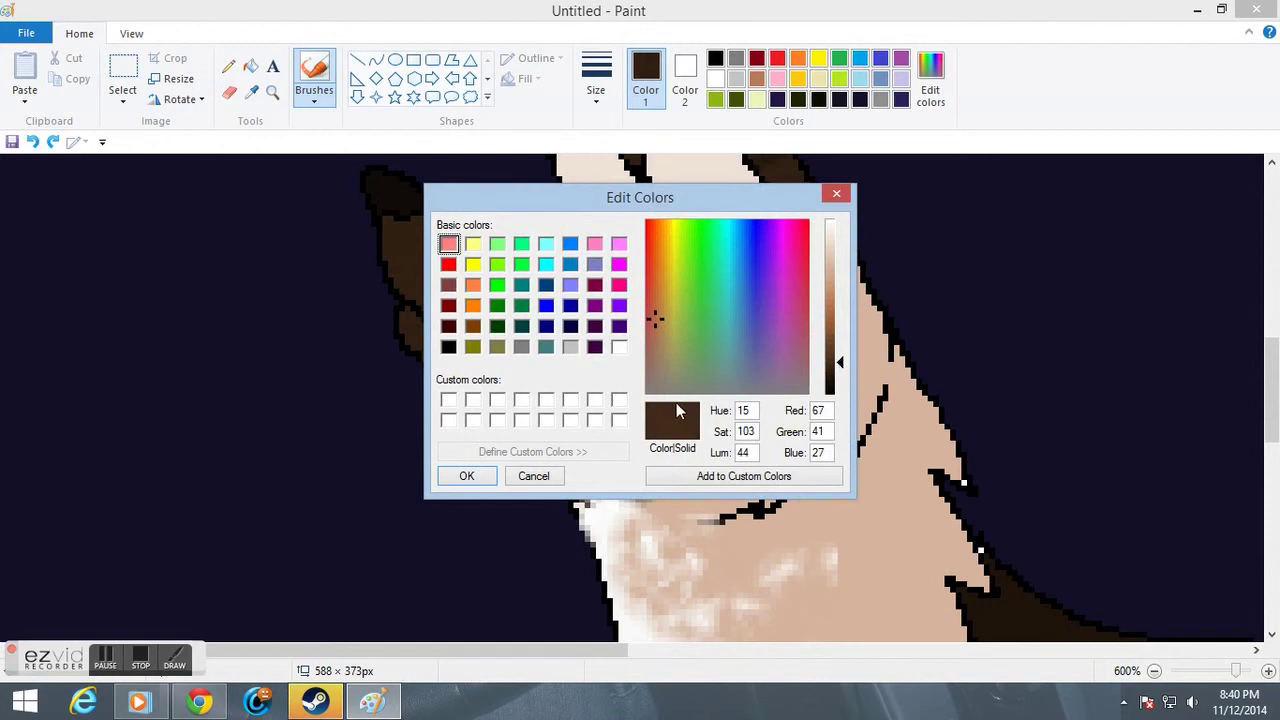
pyautogui.click(467, 477)
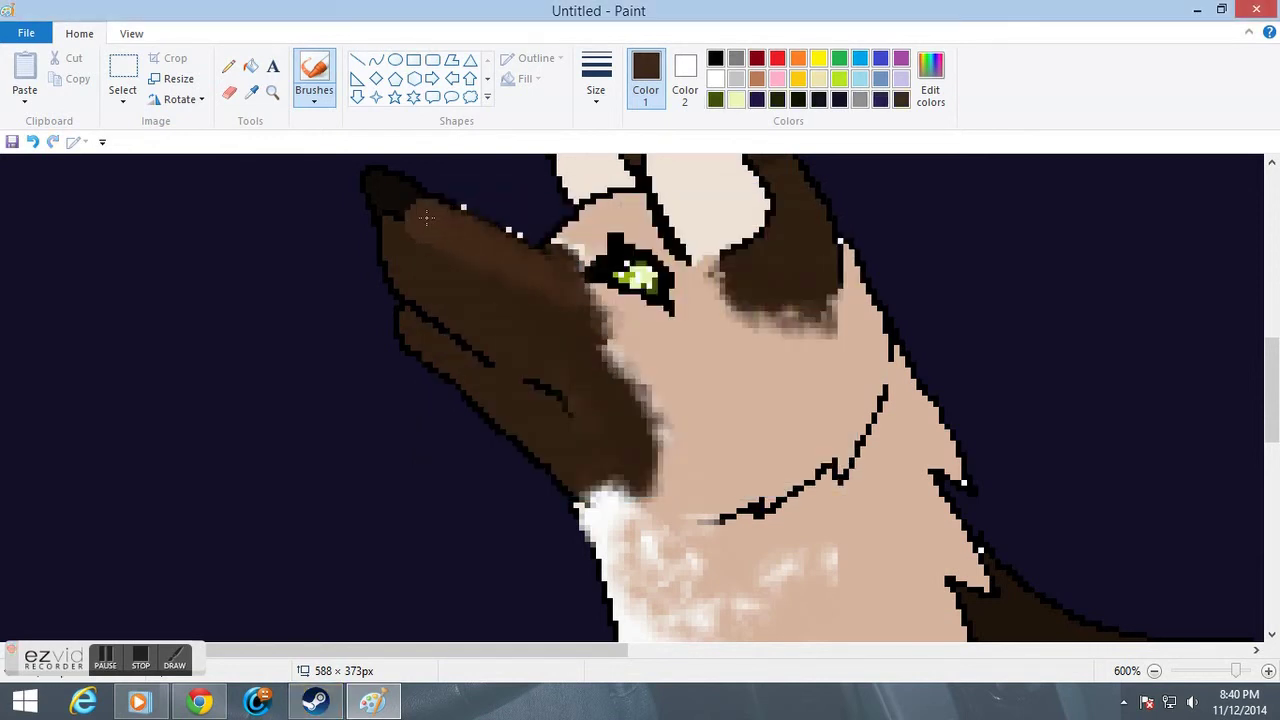
# Try dabbing soft white highlights on the dog's nose, muzzle and below the eye, and undo them.
pyautogui.click(715, 79)
pyautogui.scroll(2, 395, 280)
pyautogui.moveTo(380, 294)
pyautogui.mouseDown()
pyautogui.moveTo(400, 309)
pyautogui.moveTo(390, 300)
pyautogui.mouseUp()
pyautogui.moveTo(439, 345); pyautogui.dragTo(449, 352)
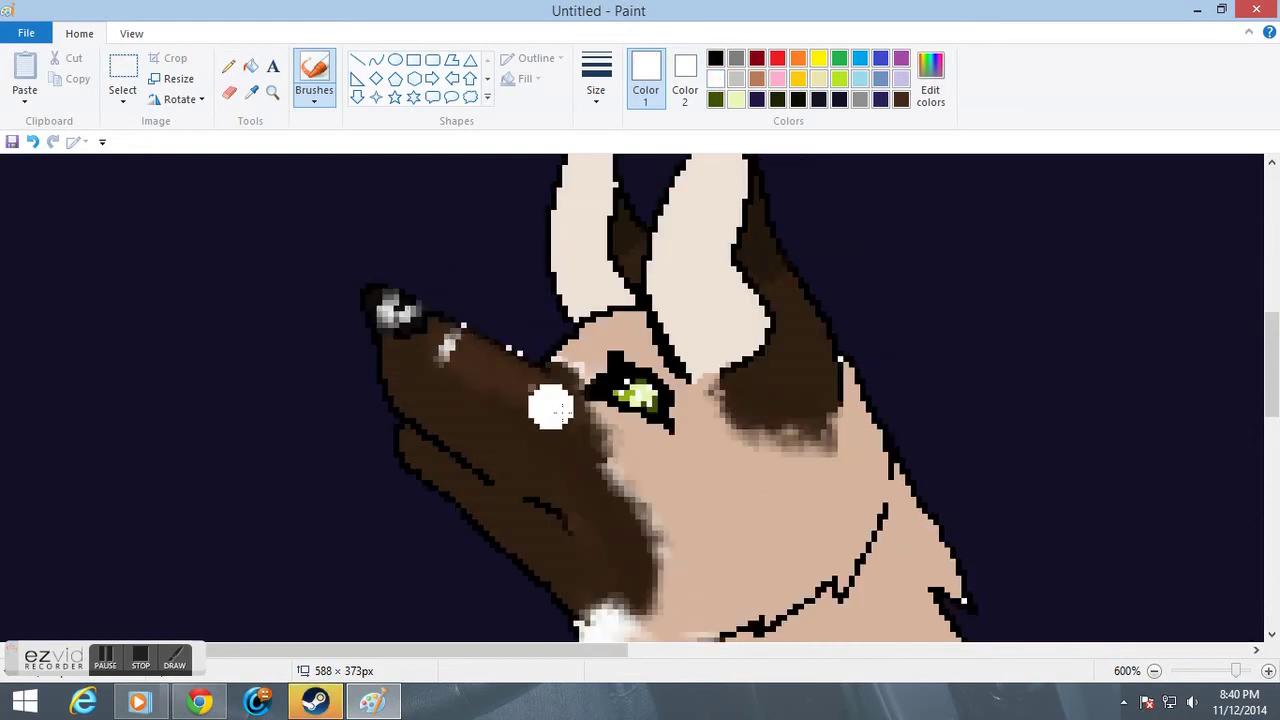
pyautogui.moveTo(570, 404); pyautogui.dragTo(563, 415)
pyautogui.moveTo(458, 388); pyautogui.dragTo(470, 402)
pyautogui.moveTo(430, 346); pyautogui.dragTo(456, 357)
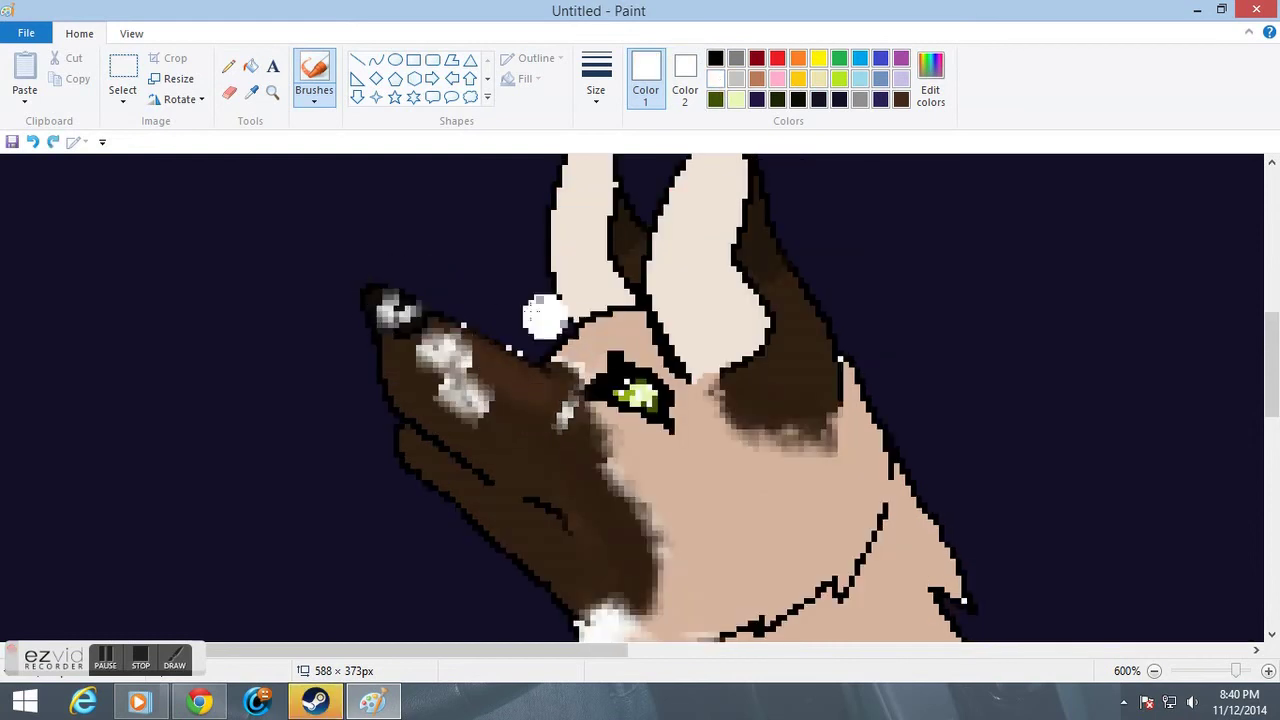
pyautogui.hotkey('ctrl', 'z')
pyautogui.hotkey('ctrl', 'z')
pyautogui.hotkey('ctrl', 'z')
pyautogui.hotkey('ctrl', 'z')
# Draw a thin white pencil highlight along the nose and brush white highlights onto the insides of both ears.
pyautogui.click(228, 66)
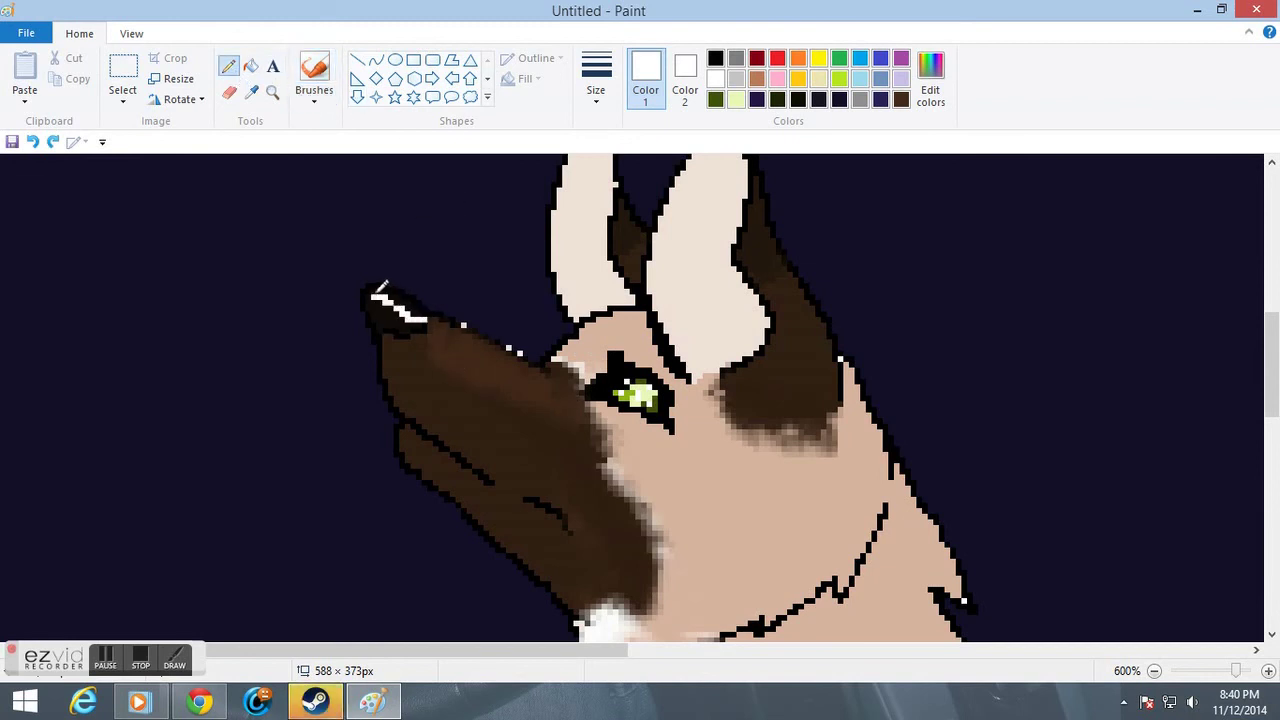
pyautogui.click(314, 75)
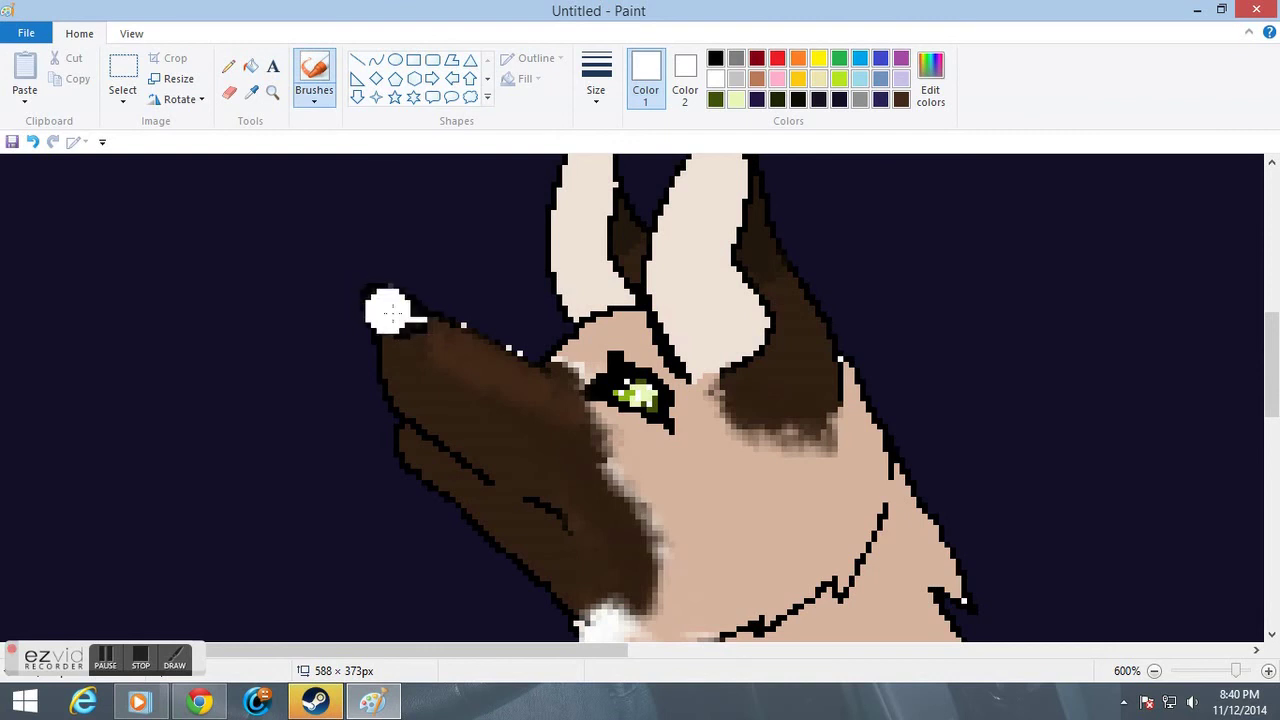
pyautogui.scroll(3, 795, 450)
pyautogui.moveTo(717, 312)
pyautogui.mouseDown()
pyautogui.moveTo(732, 267)
pyautogui.moveTo(696, 355)
pyautogui.moveTo(728, 459)
pyautogui.moveTo(743, 467)
pyautogui.moveTo(706, 347)
pyautogui.moveTo(730, 279)
pyautogui.moveTo(717, 427)
pyautogui.moveTo(751, 463)
pyautogui.moveTo(725, 330)
pyautogui.moveTo(720, 270)
pyautogui.mouseUp()
pyautogui.moveTo(615, 408)
pyautogui.mouseDown()
pyautogui.moveTo(596, 309)
pyautogui.moveTo(612, 248)
pyautogui.mouseUp()
# Examine the whole drawing at reduced zoom, checking the highlights on the dog's nose, muzzle and ears.
pyautogui.click(275, 94)
pyautogui.rightClick(500, 289)
pyautogui.rightClick(500, 289)
pyautogui.rightClick(500, 289)
pyautogui.rightClick(500, 289)
pyautogui.rightClick(500, 289)
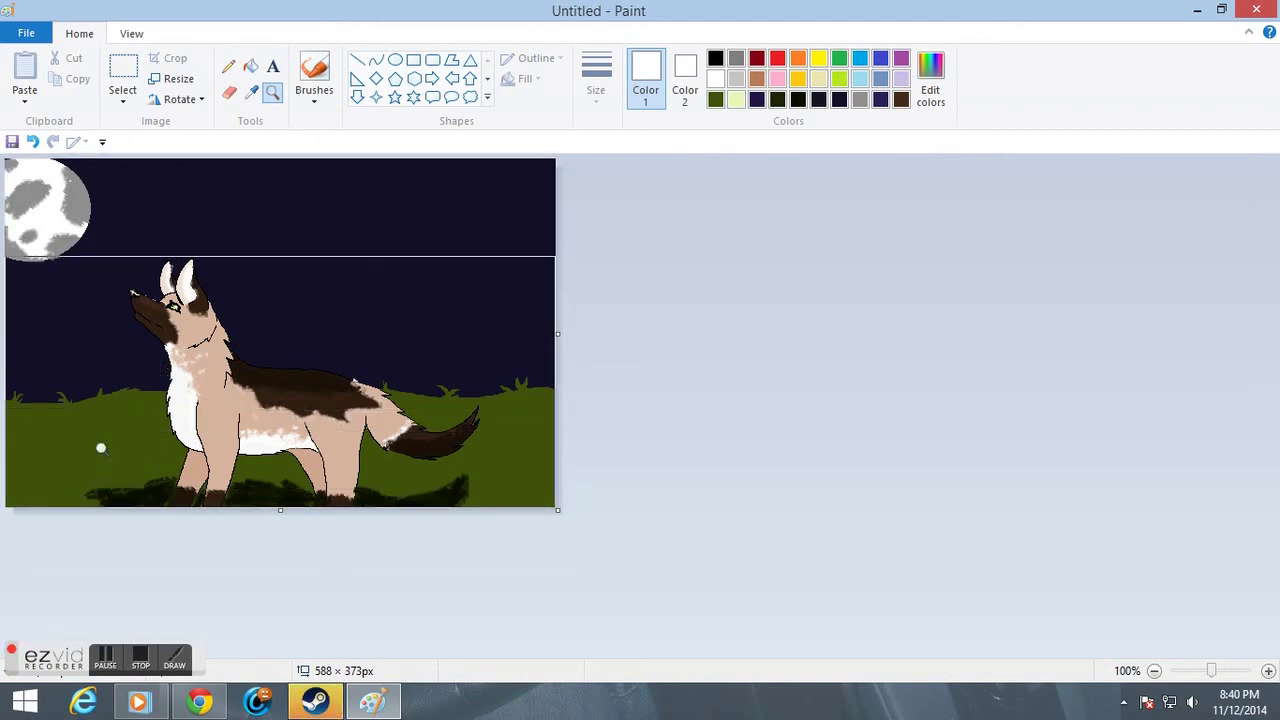
pyautogui.click(280, 380)
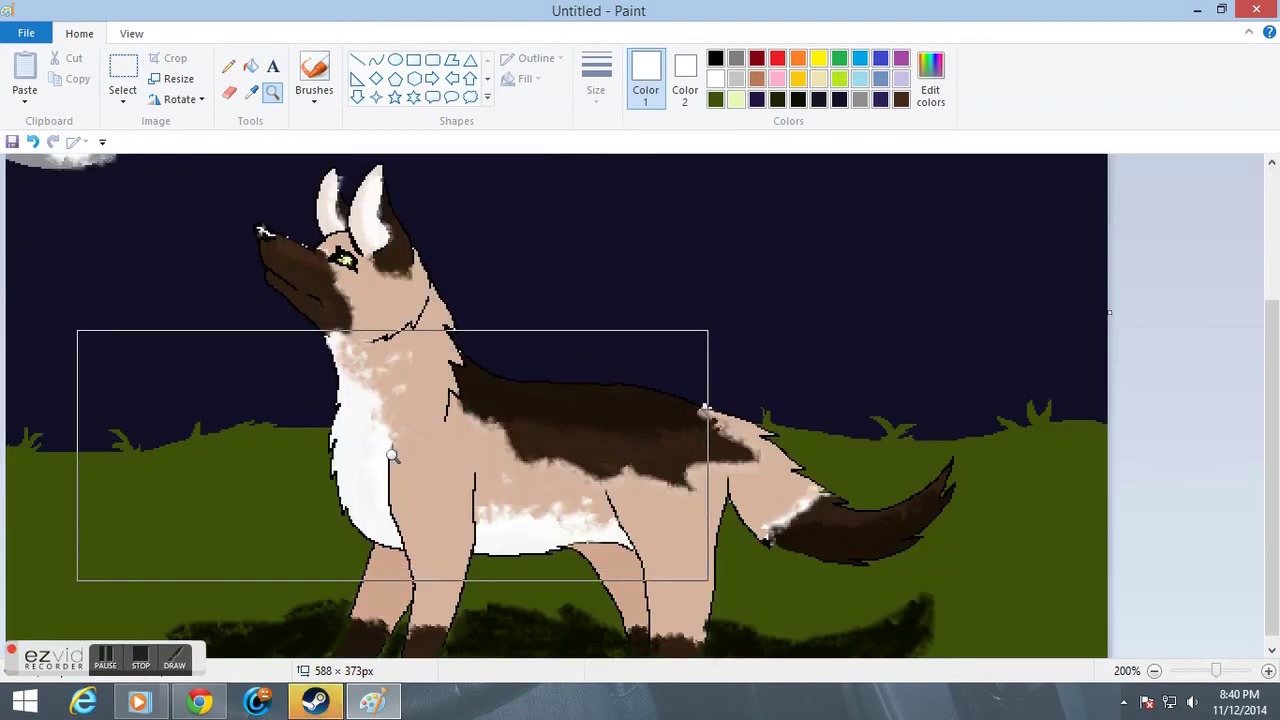
pyautogui.rightClick(244, 294)
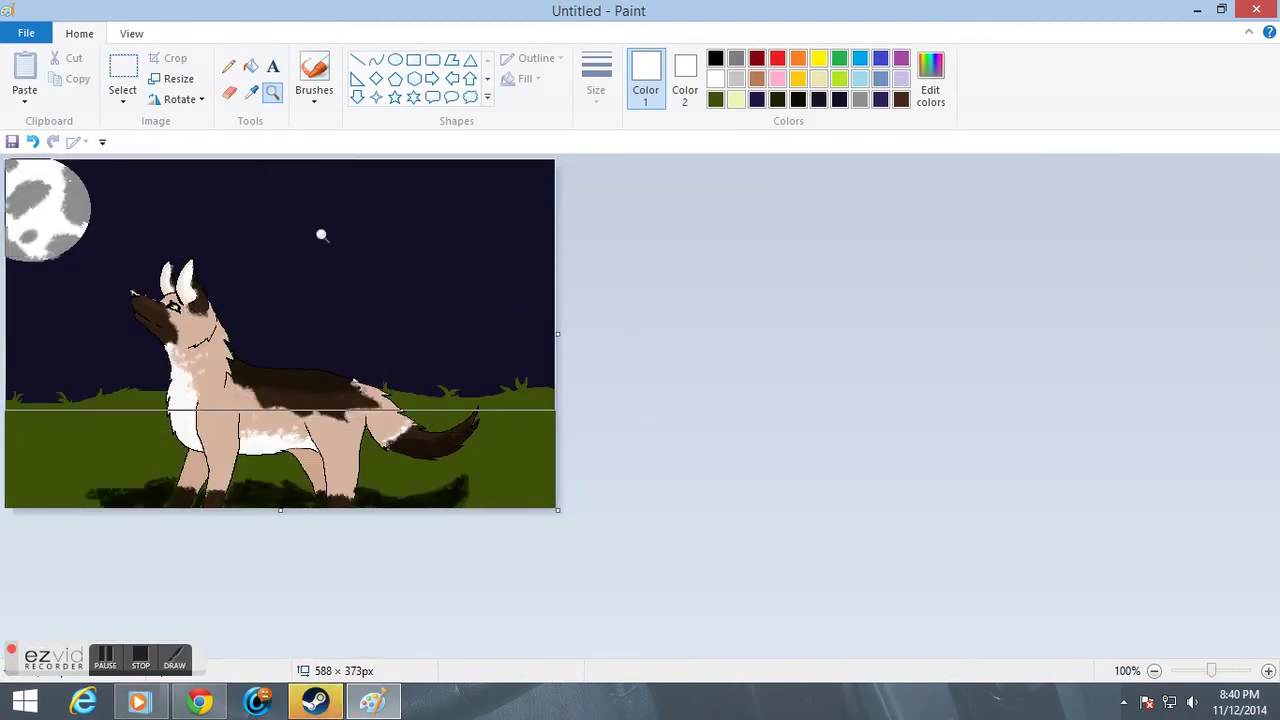